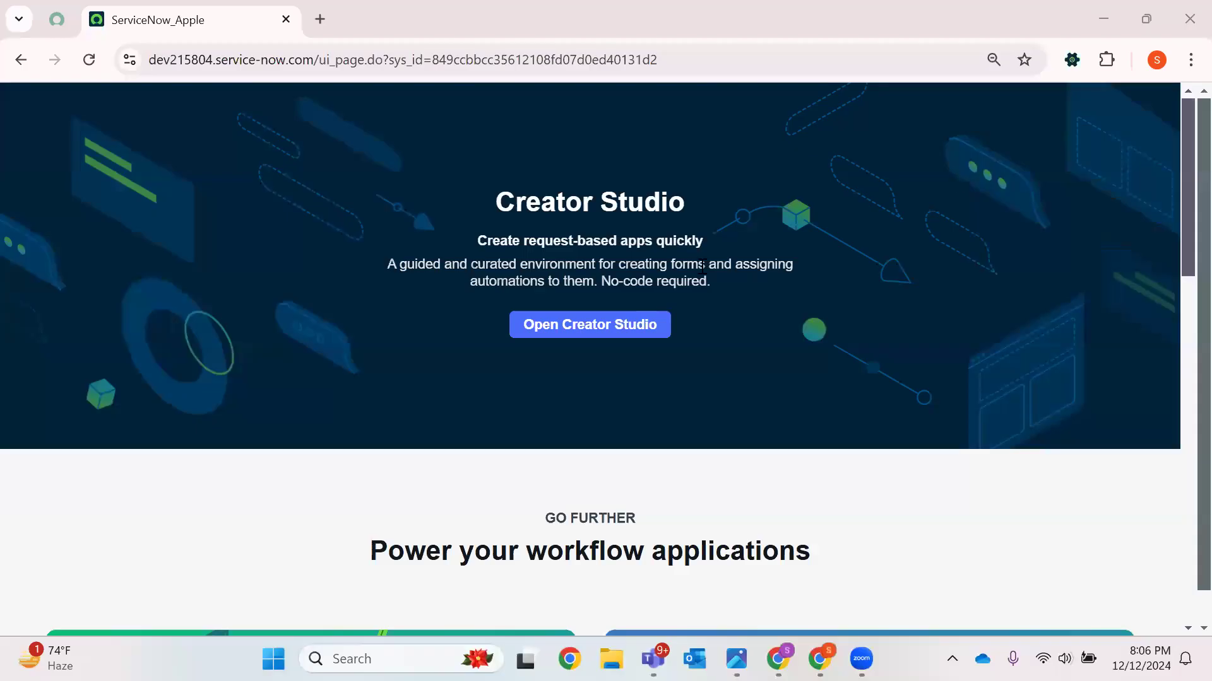
pyautogui.click(89, 60)
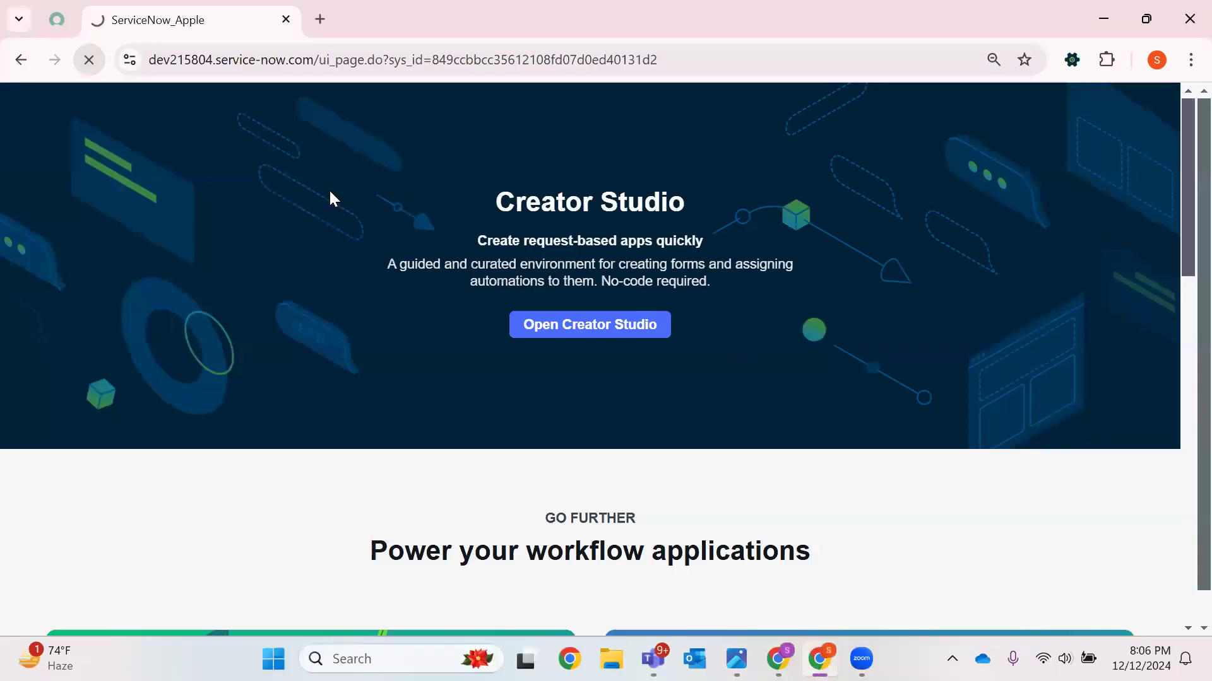
pyautogui.moveTo(1184, 212)
pyautogui.mouseDown()
pyautogui.moveTo(1182, 393)
pyautogui.moveTo(1181, 195)
pyautogui.mouseUp()
pyautogui.click(89, 59)
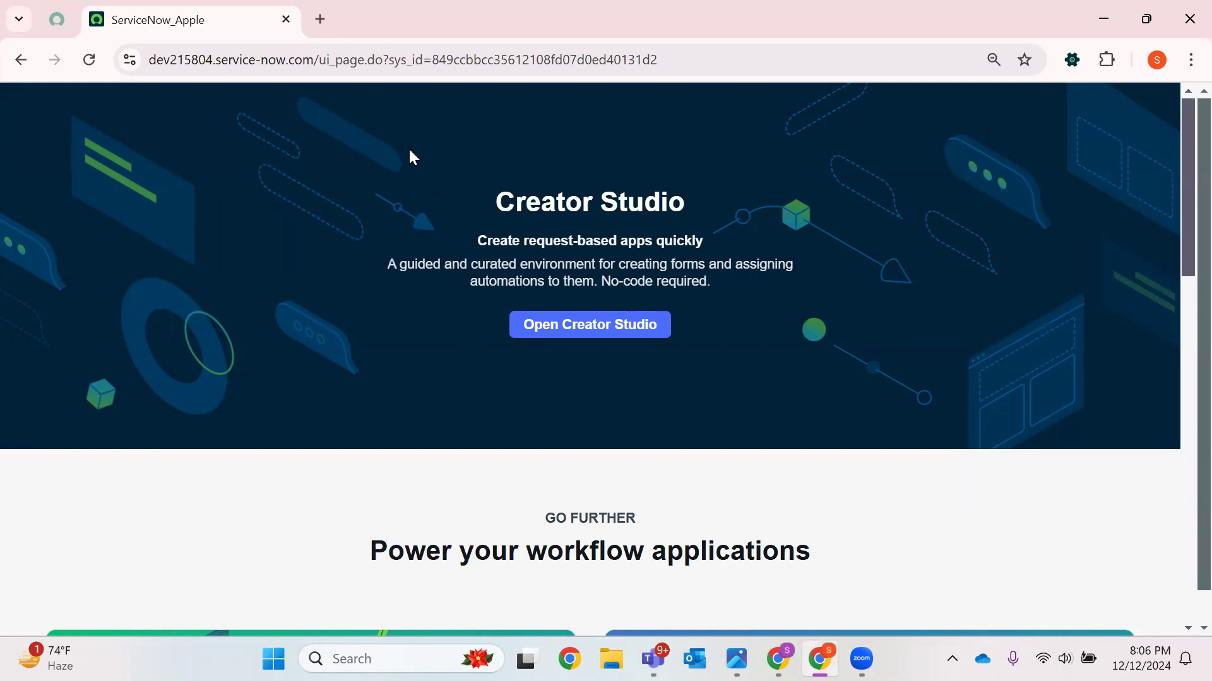
pyautogui.click(98, 62)
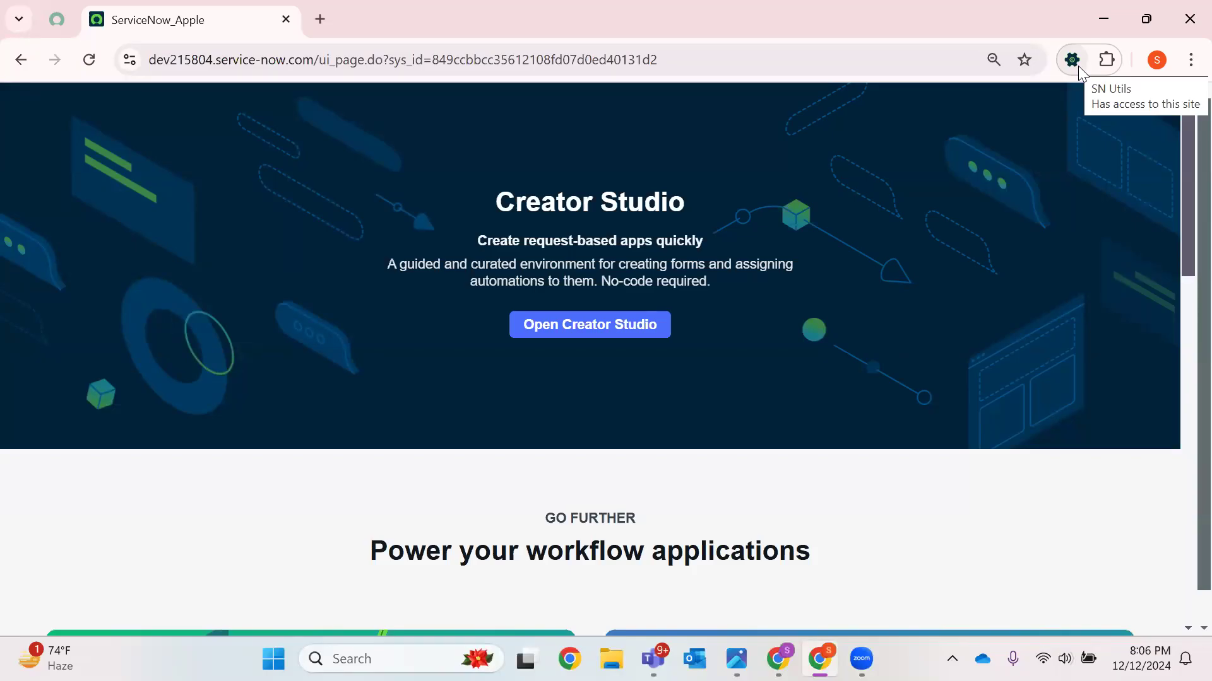
pyautogui.click(90, 60)
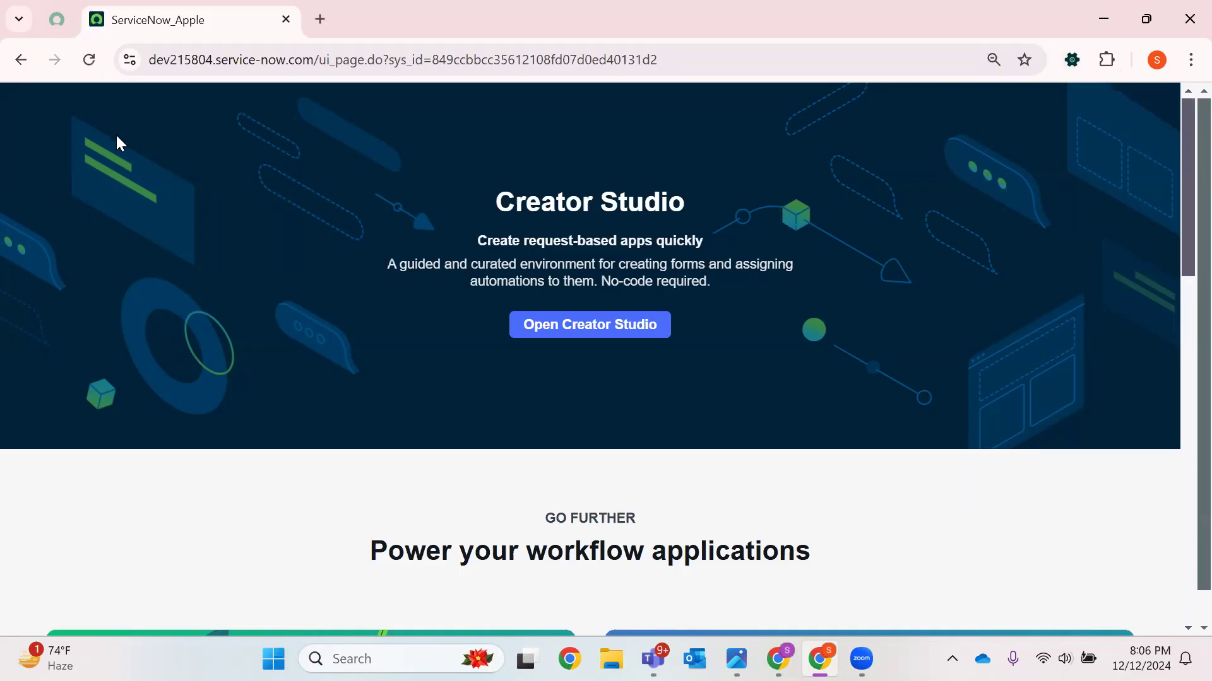
# Reload the current page inside the unified navigation frame by removing the page path from the URL
pyautogui.moveTo(323, 60); pyautogui.dragTo(846, 62)
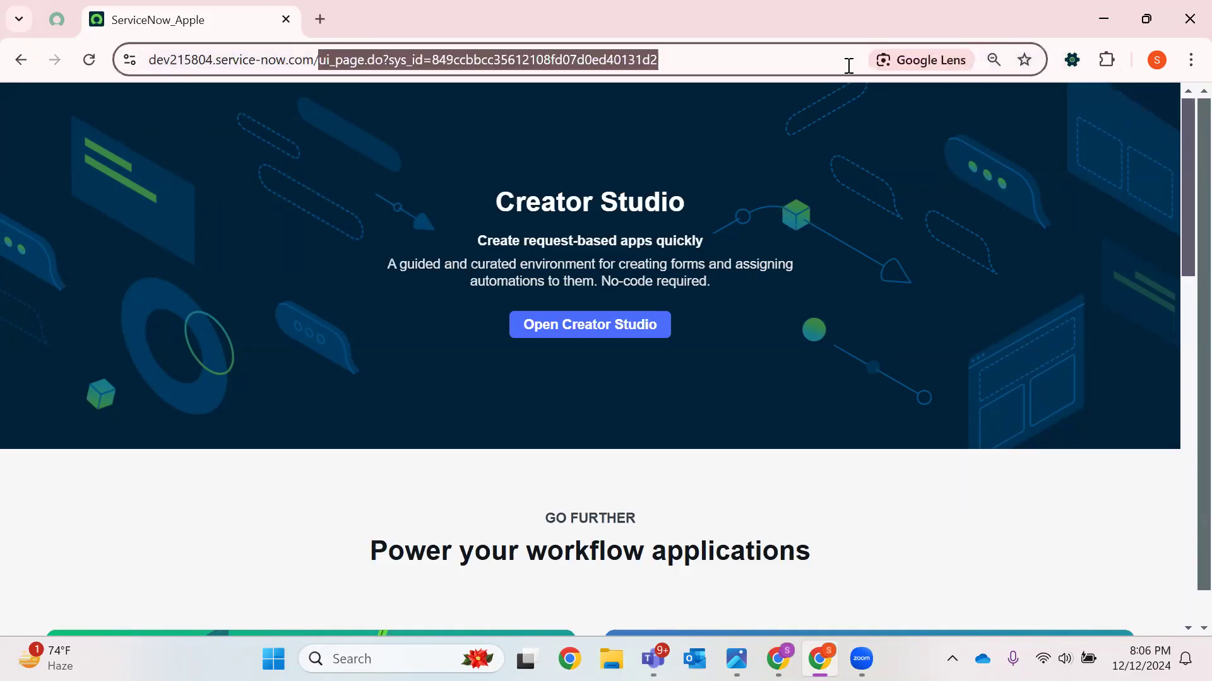
pyautogui.press('BackSpace')
pyautogui.press('Return')
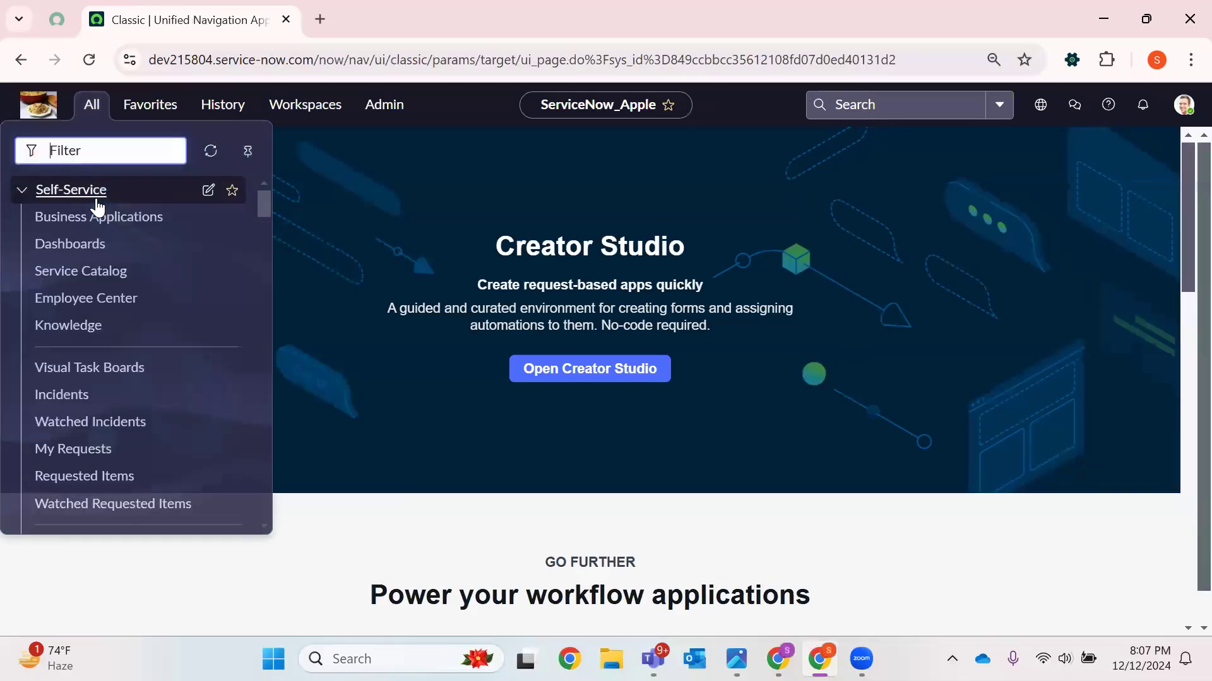
# Filter the navigator for Tables and open System Definition > Tables
pyautogui.write('Tbales')
pyautogui.press('BackSpace')
pyautogui.press('BackSpace')
pyautogui.press('BackSpace')
pyautogui.press('BackSpace')
pyautogui.press('BackSpace')
pyautogui.write('ables')
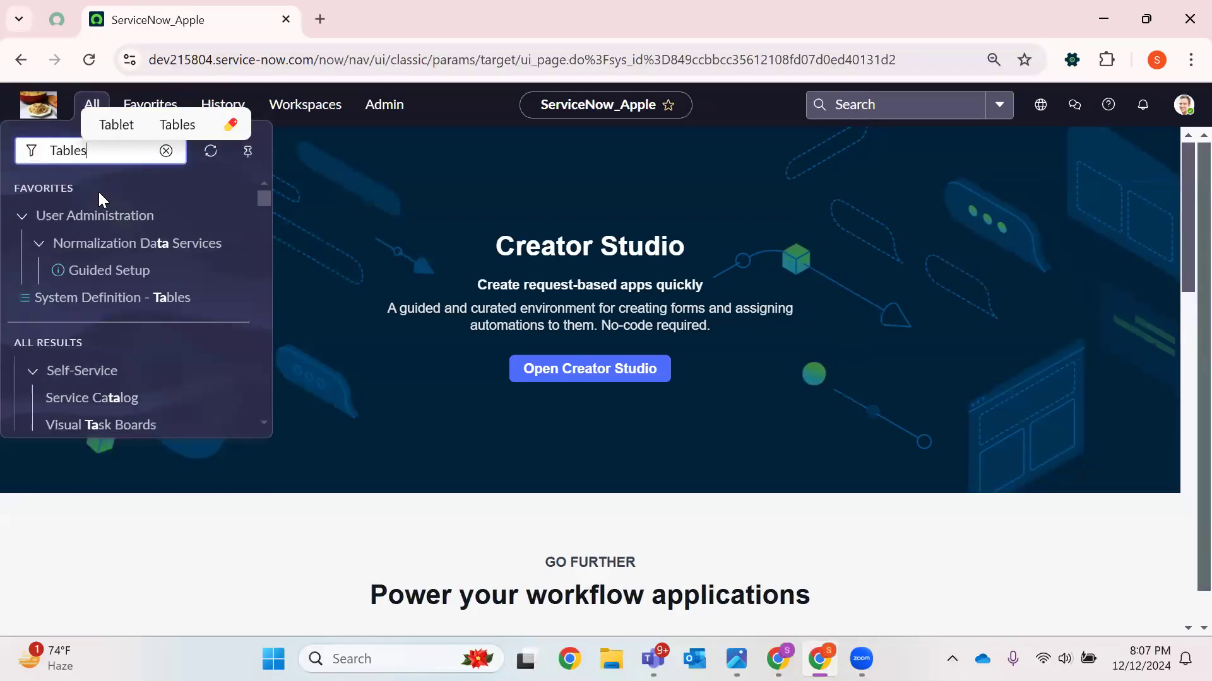
pyautogui.scroll(-5, 111, 265)
pyautogui.scroll(-2, 104, 260)
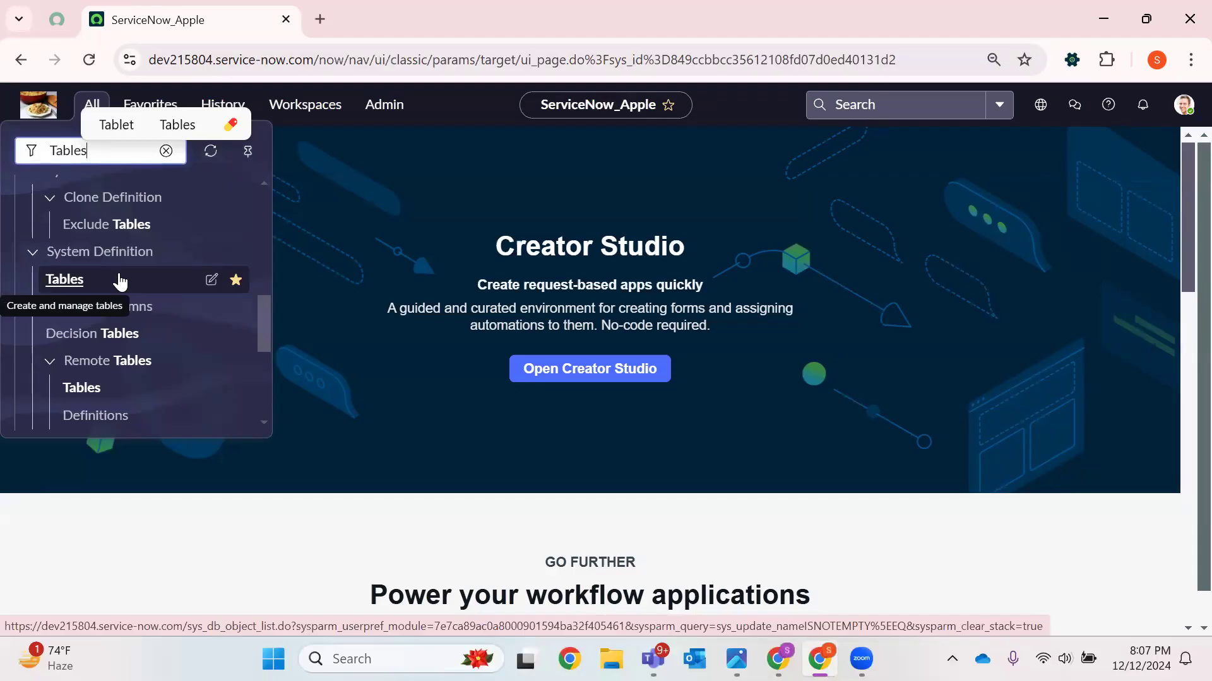
pyautogui.click(145, 282)
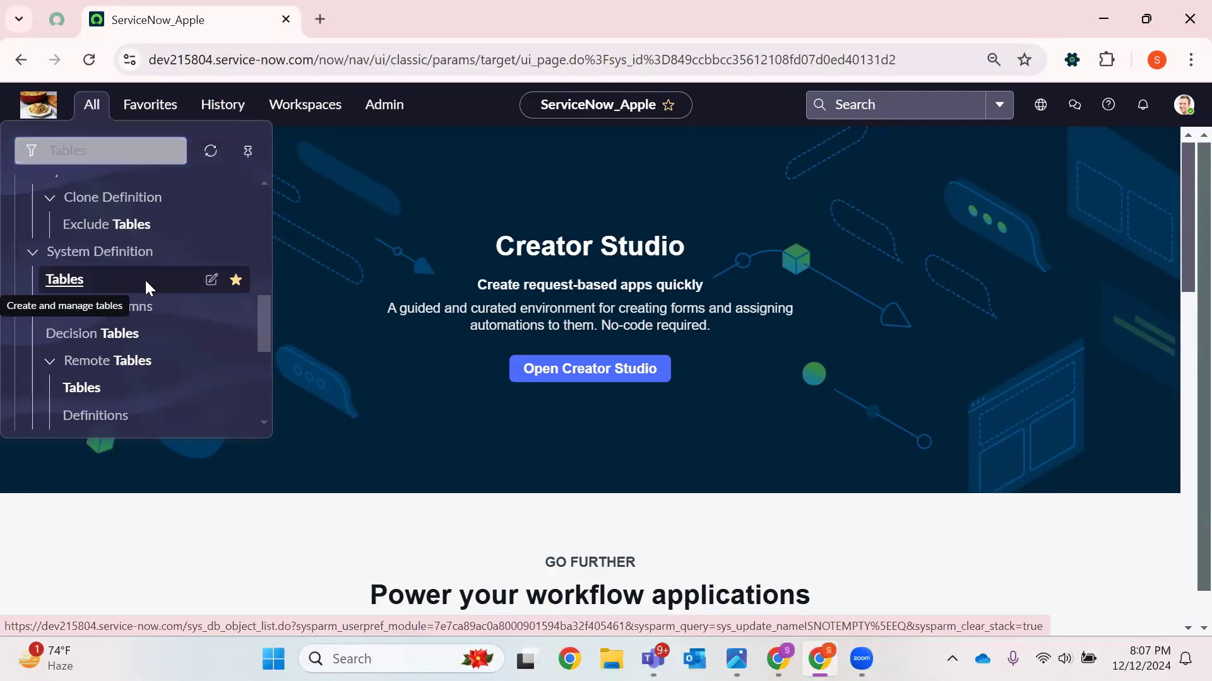
pyautogui.rightClick(146, 282)
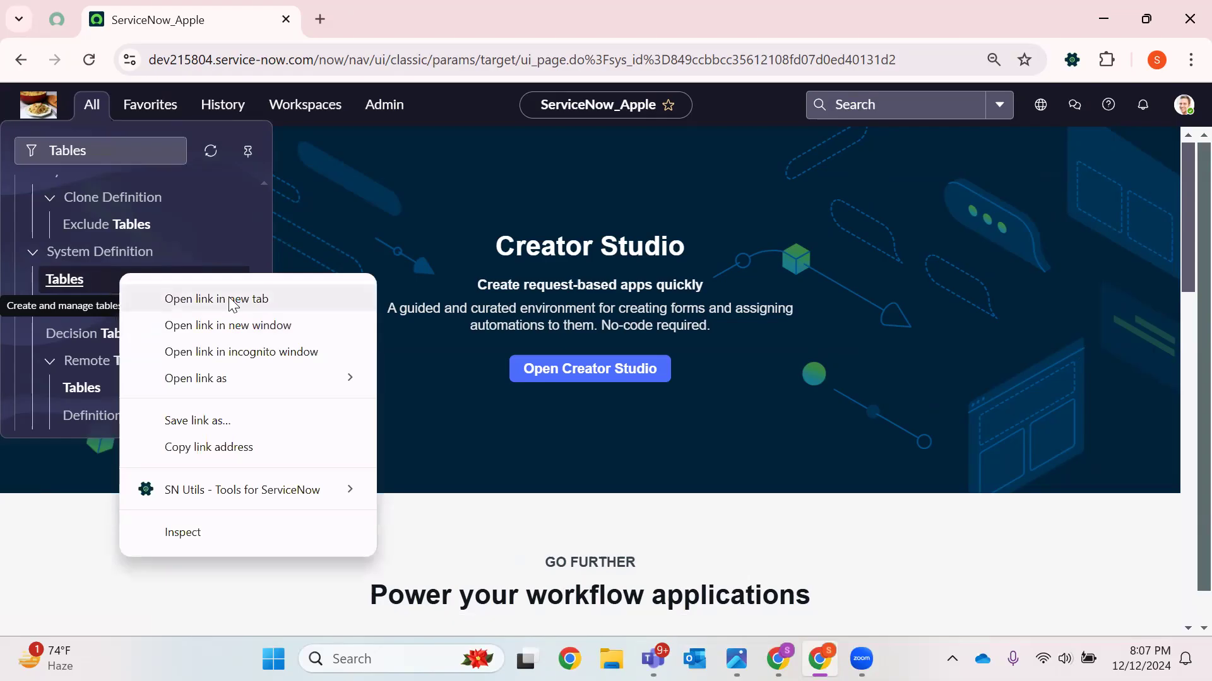
pyautogui.click(100, 283)
pyautogui.click(93, 106)
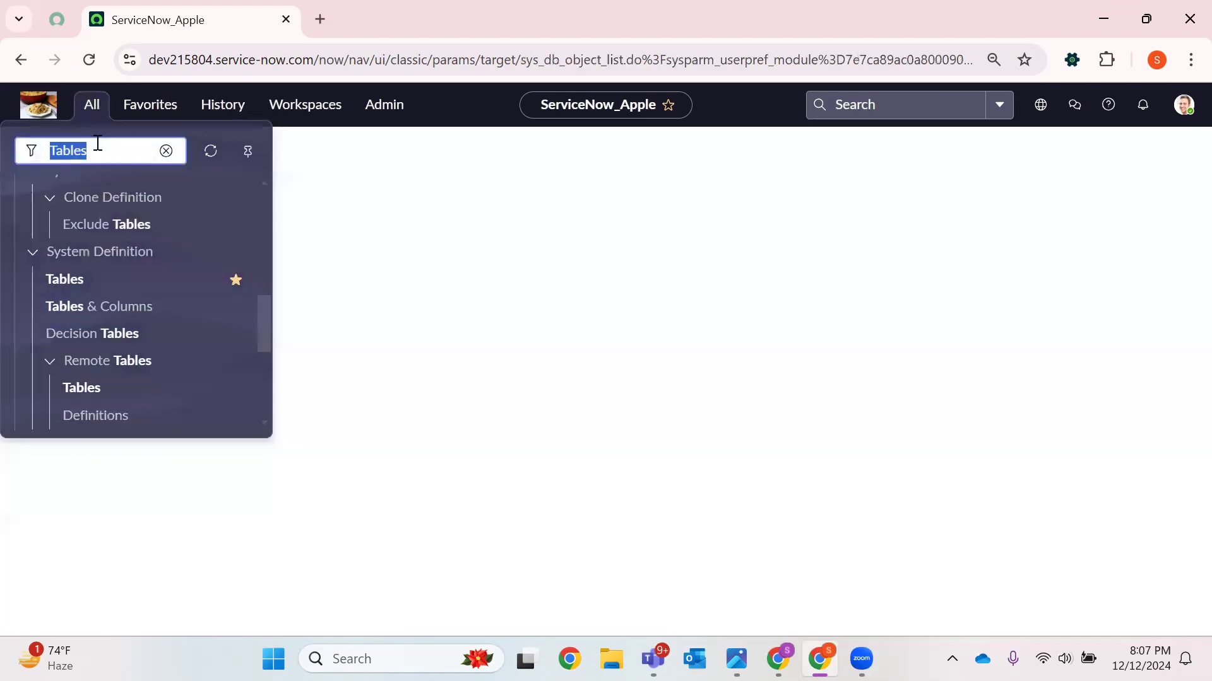
pyautogui.click(92, 104)
pyautogui.click(99, 151)
pyautogui.write('.LIST')
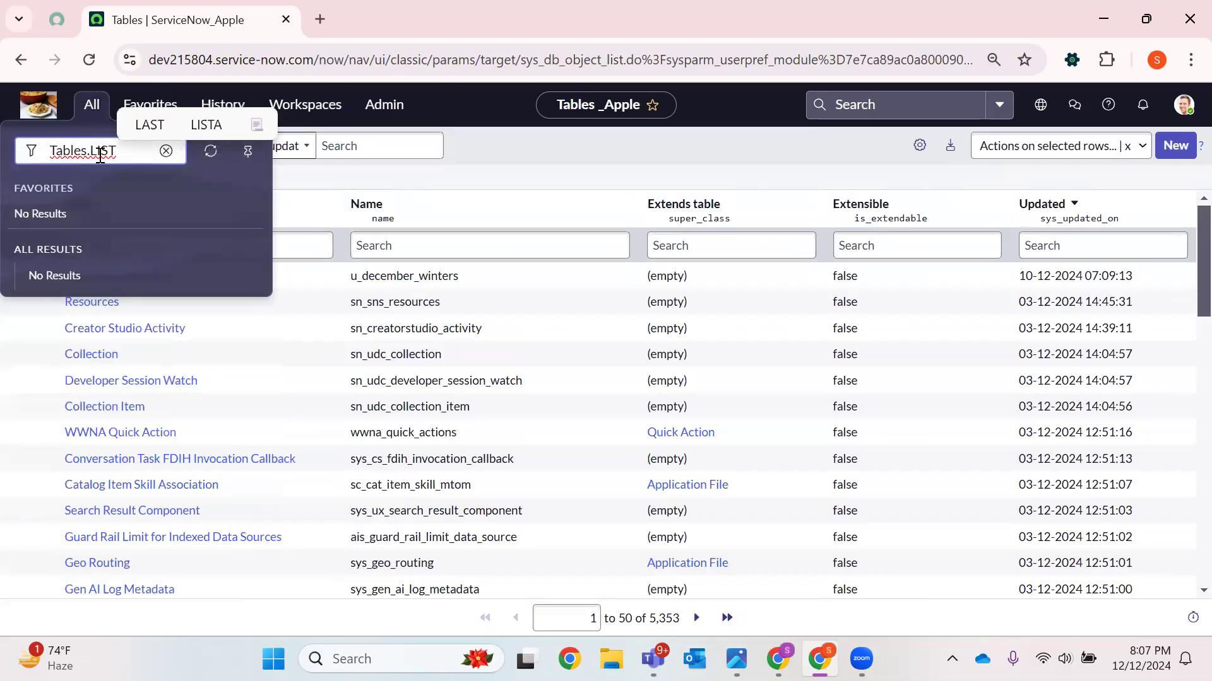
pyautogui.press('BackSpace')
pyautogui.press('BackSpace')
pyautogui.press('BackSpace')
pyautogui.press('BackSpace')
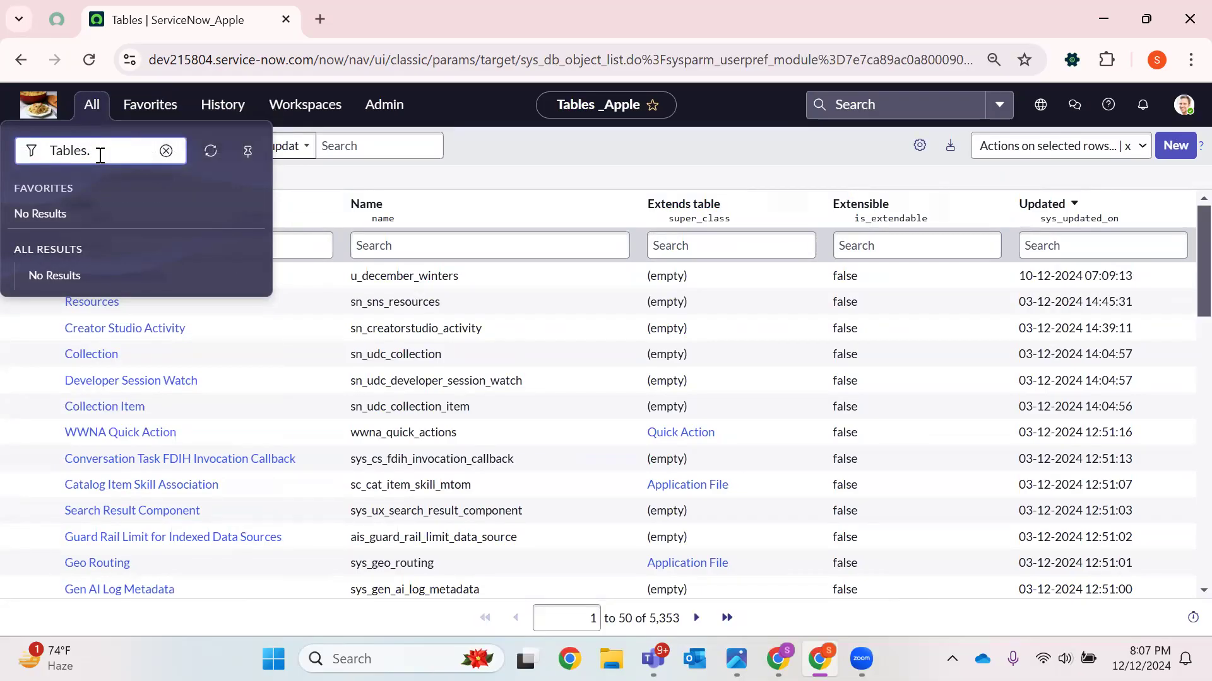
pyautogui.click(589, 170)
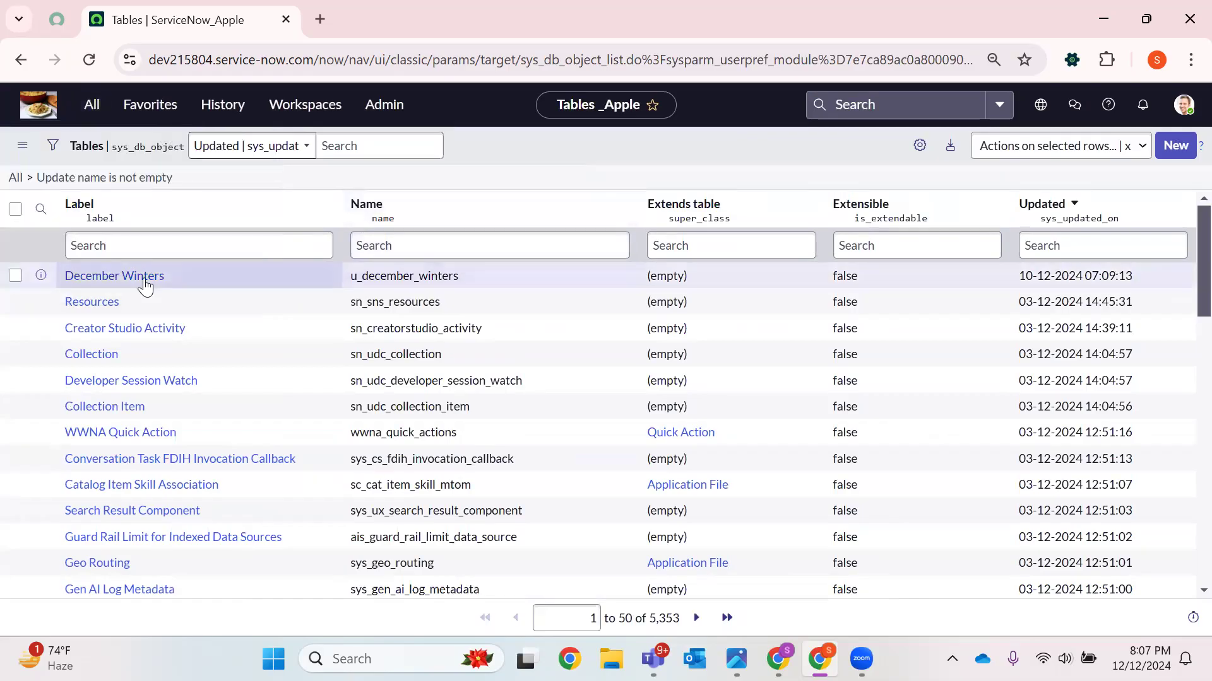
pyautogui.click(106, 278)
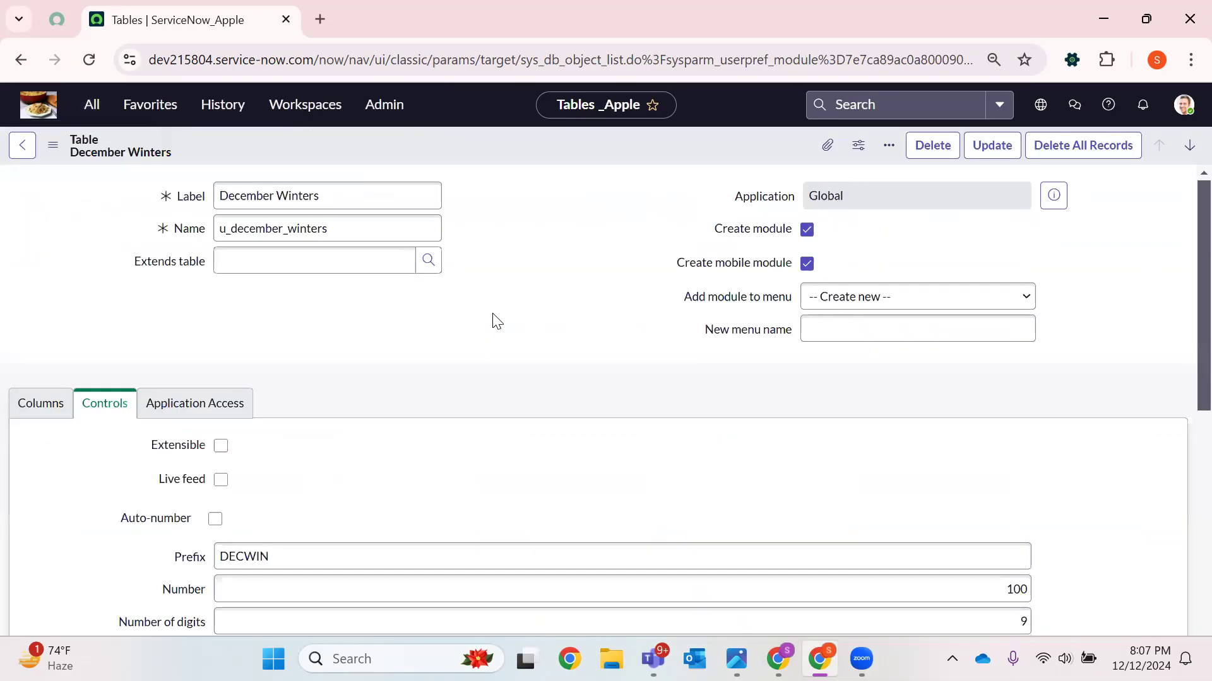
pyautogui.click(26, 150)
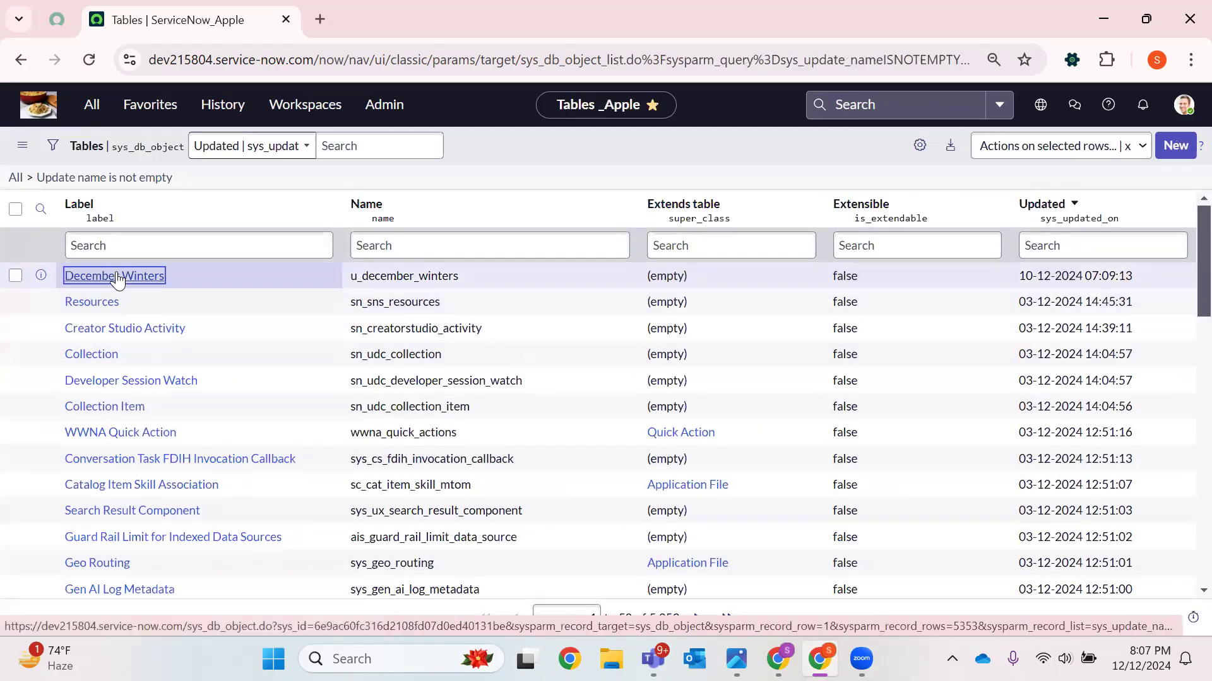
# Open the December Winters table in a new browser tab and compare it with the tables list tab
pyautogui.rightClick(117, 281)
pyautogui.click(179, 287)
pyautogui.click(414, 12)
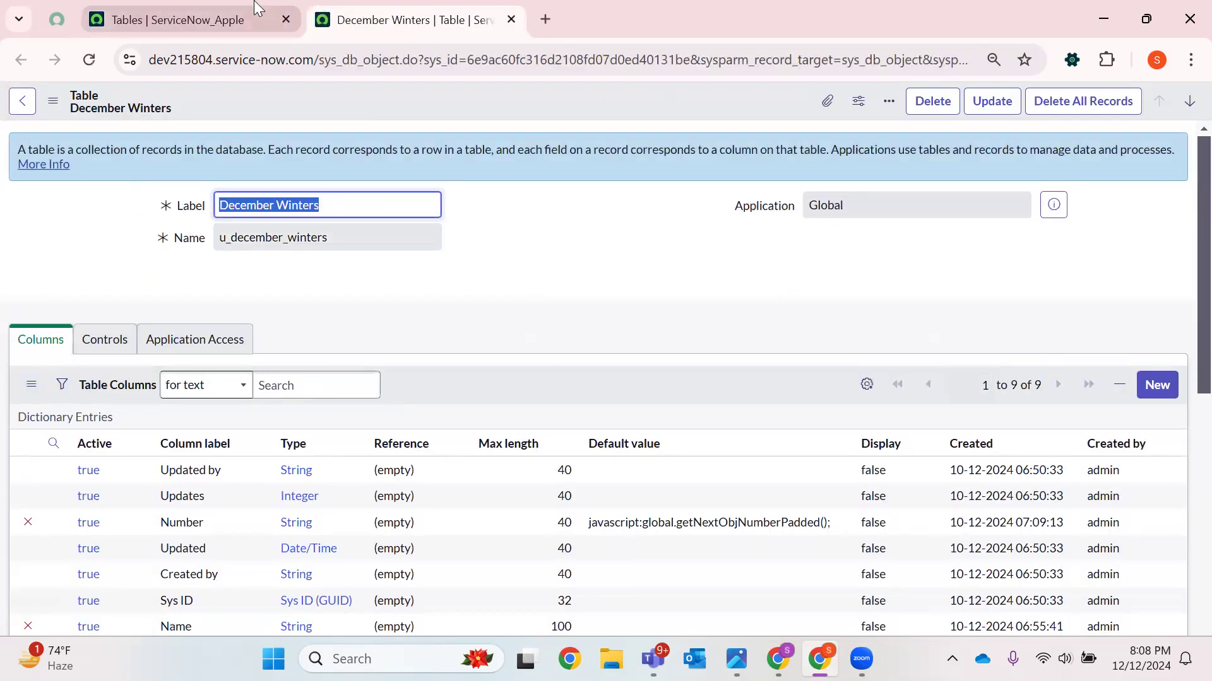
pyautogui.click(254, 7)
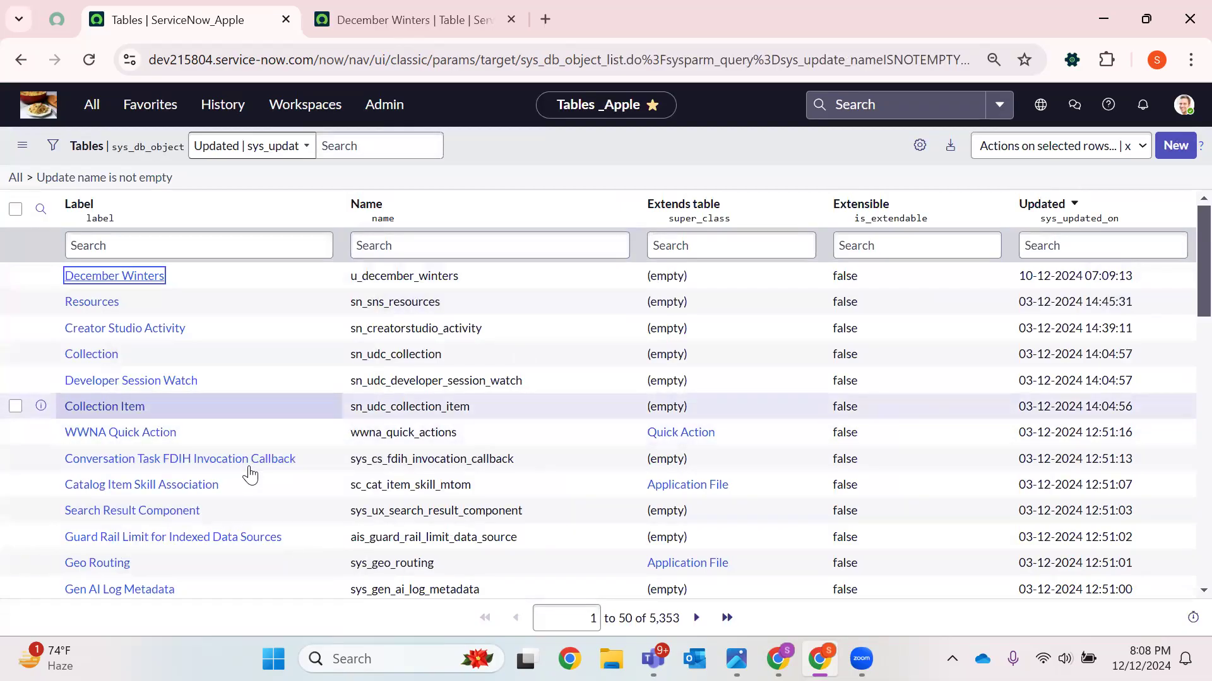
pyautogui.click(126, 276)
pyautogui.rightClick(128, 270)
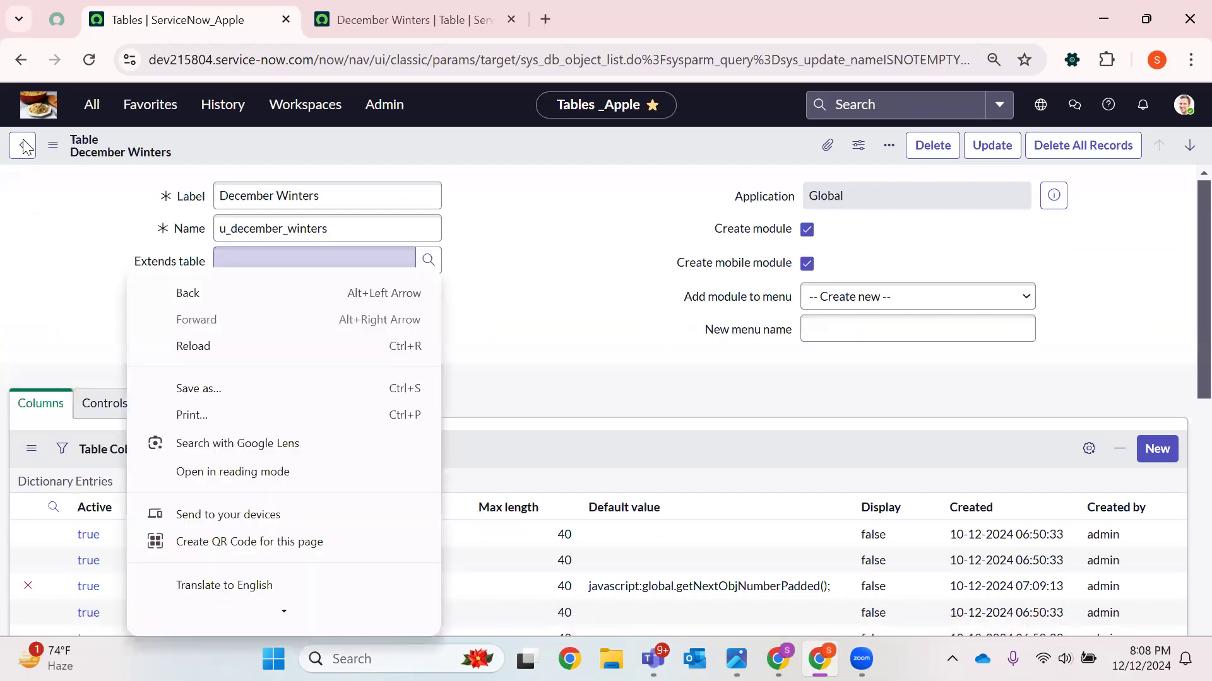
pyautogui.click(364, 20)
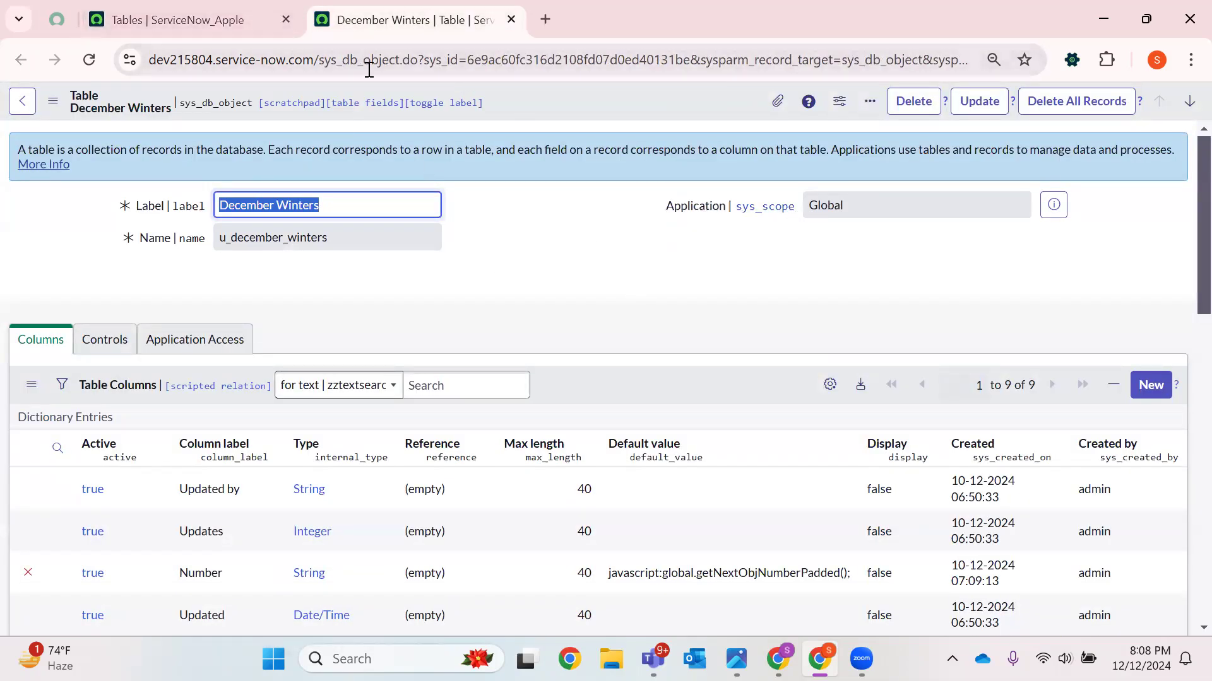
pyautogui.click(241, 19)
pyautogui.click(439, 21)
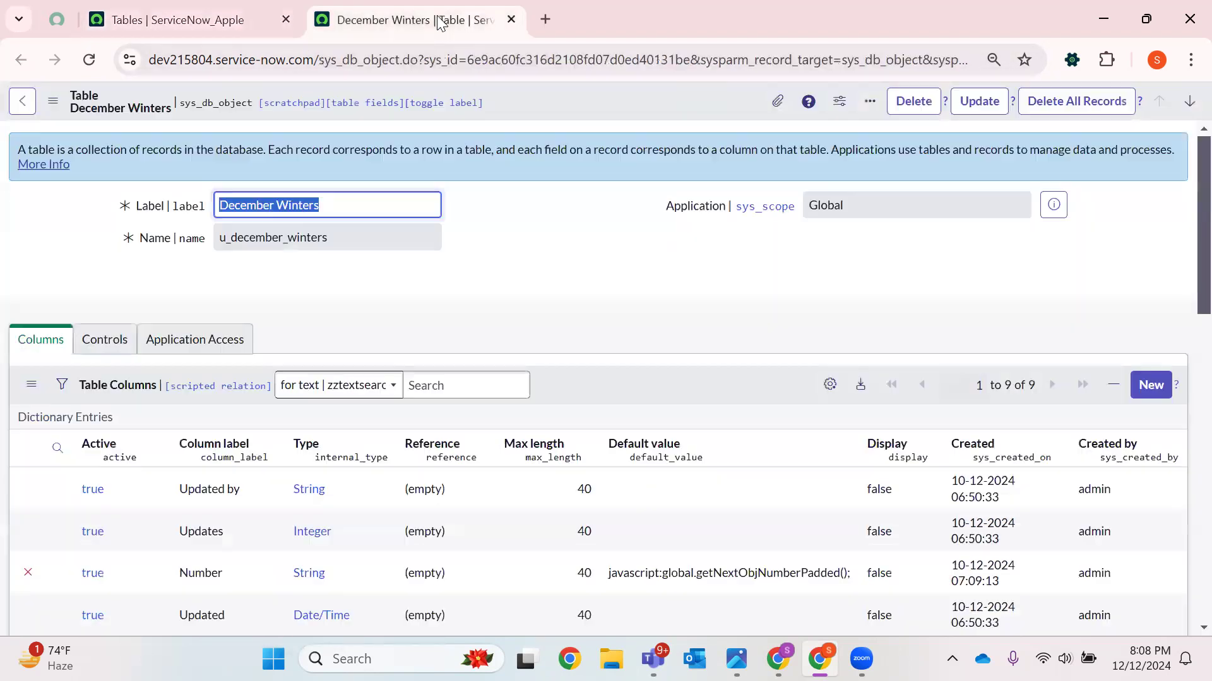
pyautogui.click(145, 20)
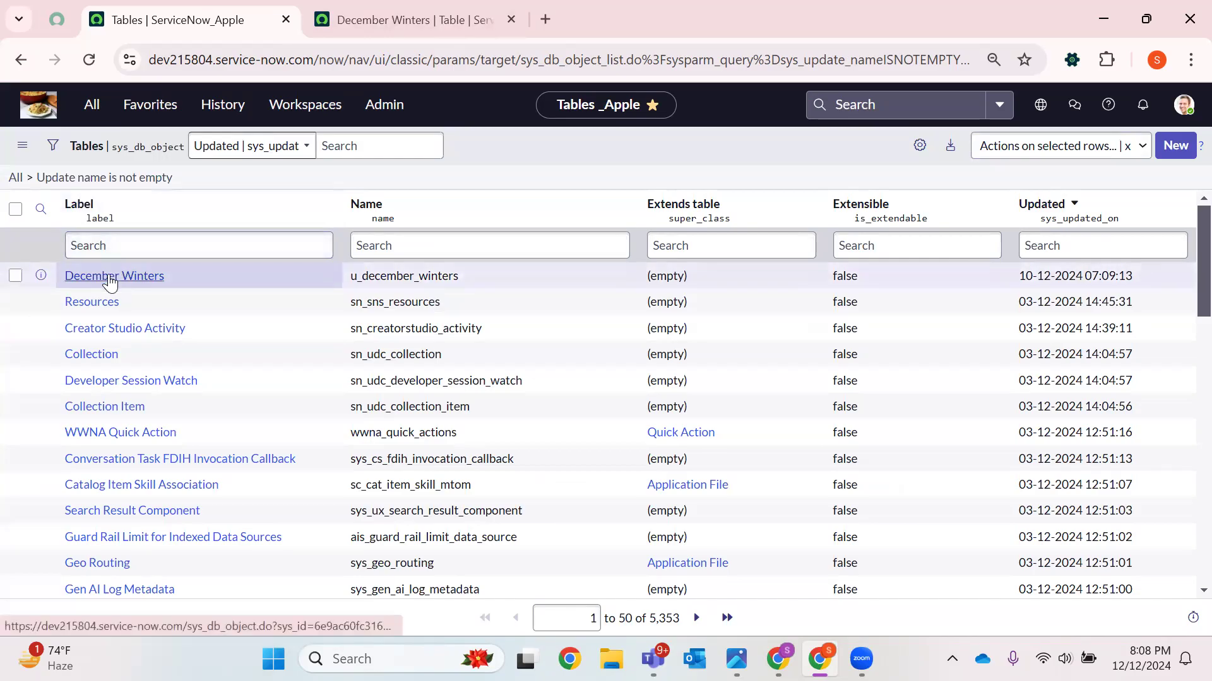
pyautogui.click(404, 19)
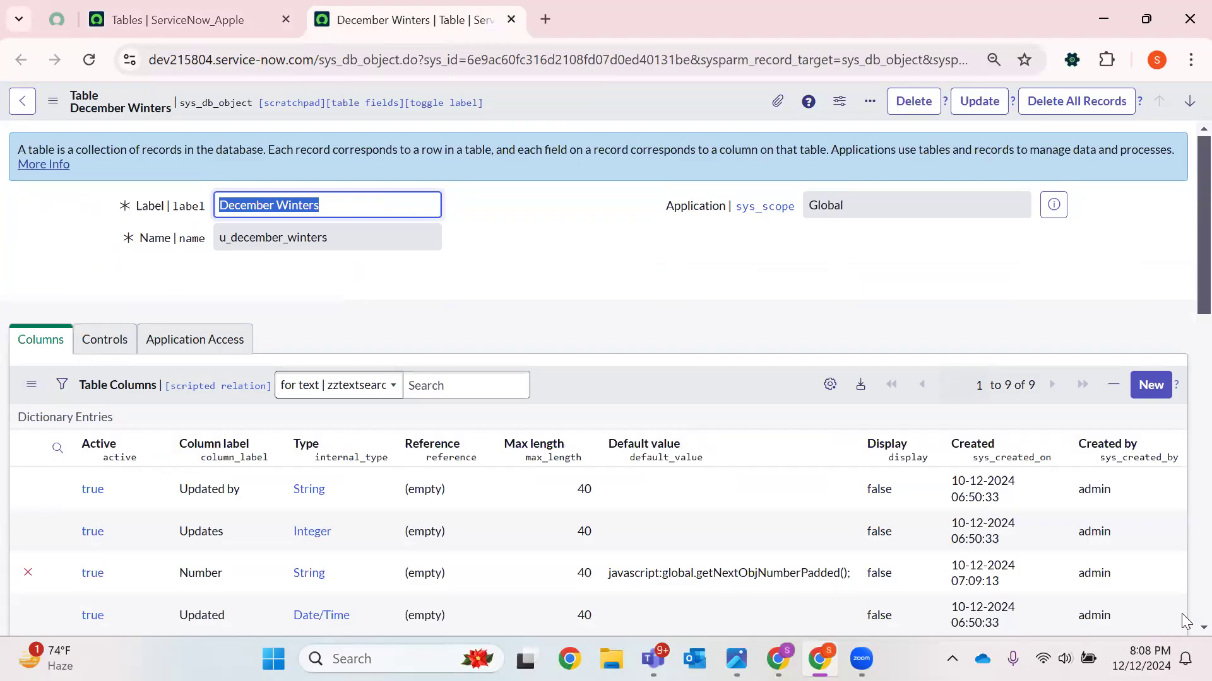
pyautogui.click(250, 9)
pyautogui.click(386, 9)
pyautogui.click(278, 10)
pyautogui.click(512, 19)
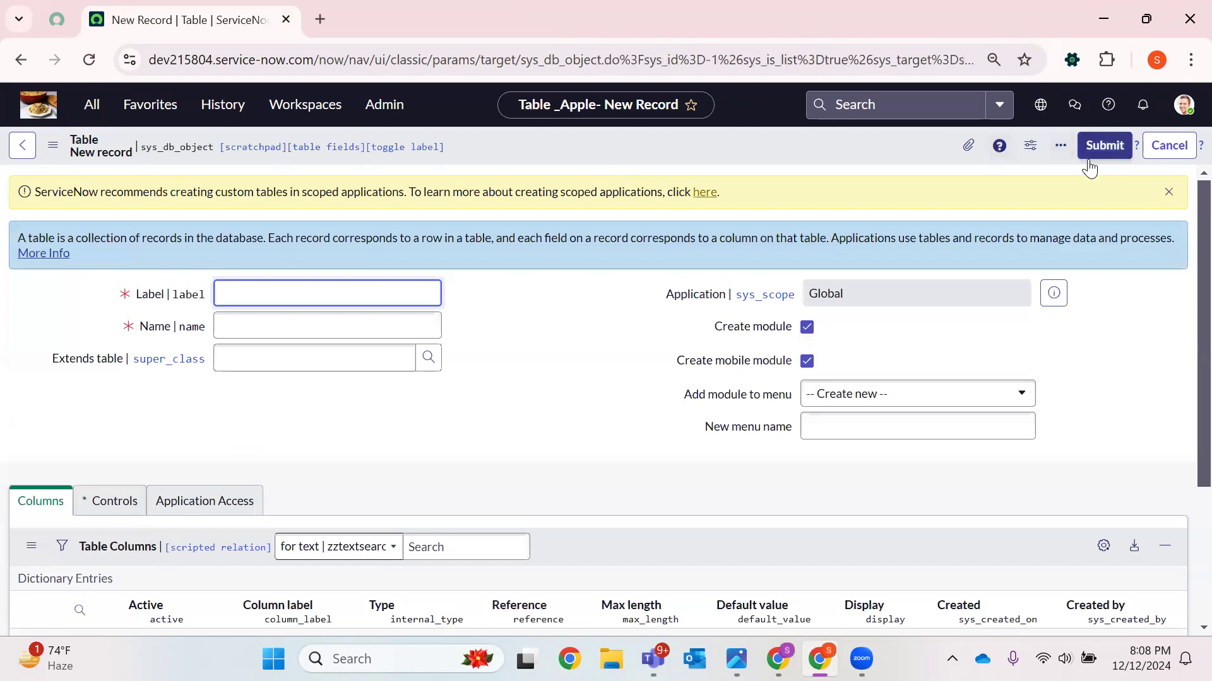
# Dismiss the scoped-application notice and set the new table's label to PineApple
pyautogui.click(1167, 193)
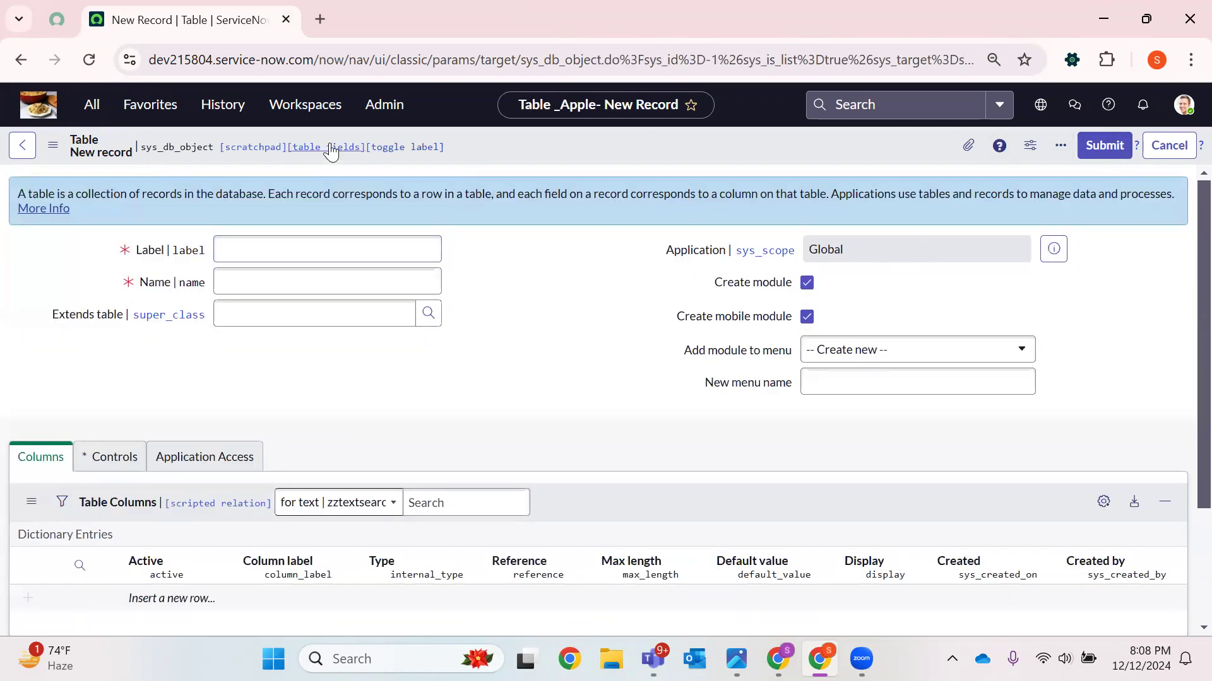
pyautogui.doubleClick(180, 148)
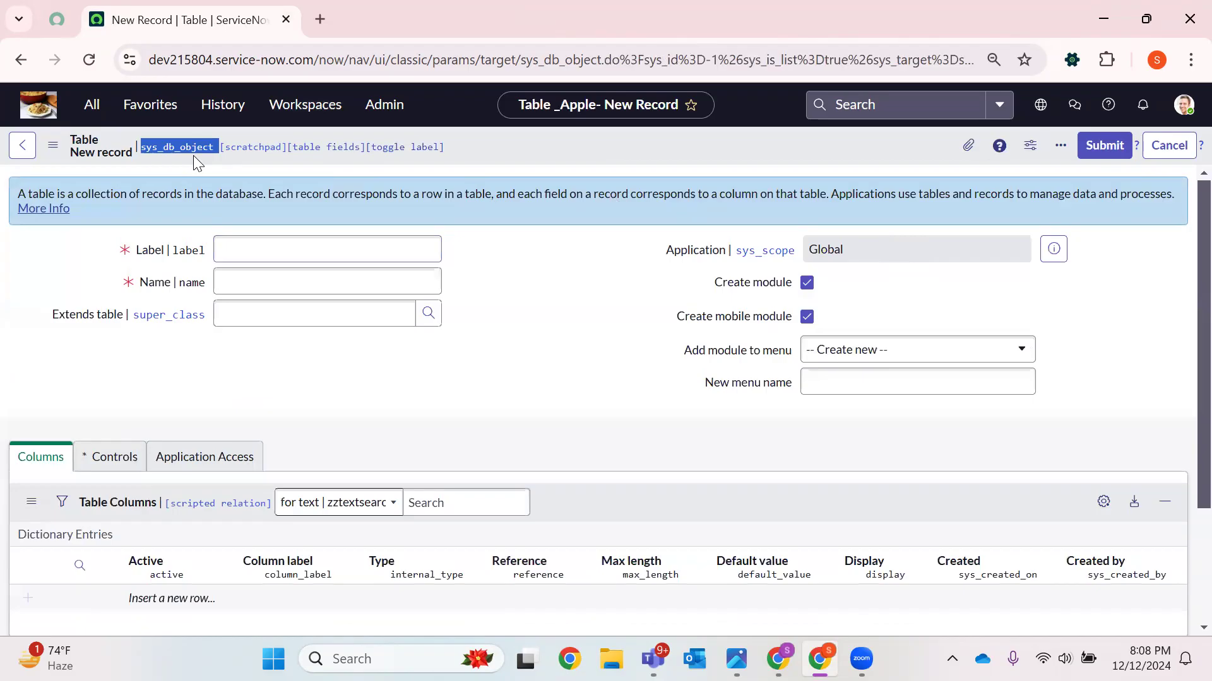
pyautogui.click(279, 256)
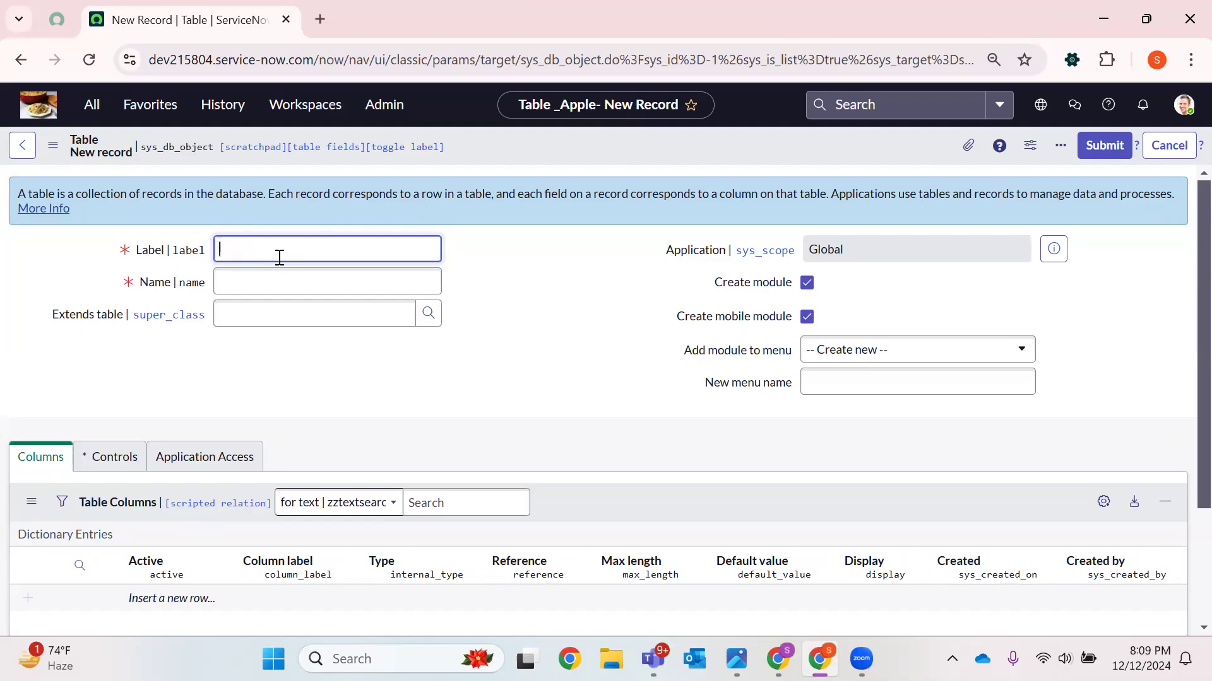
pyautogui.write('P')
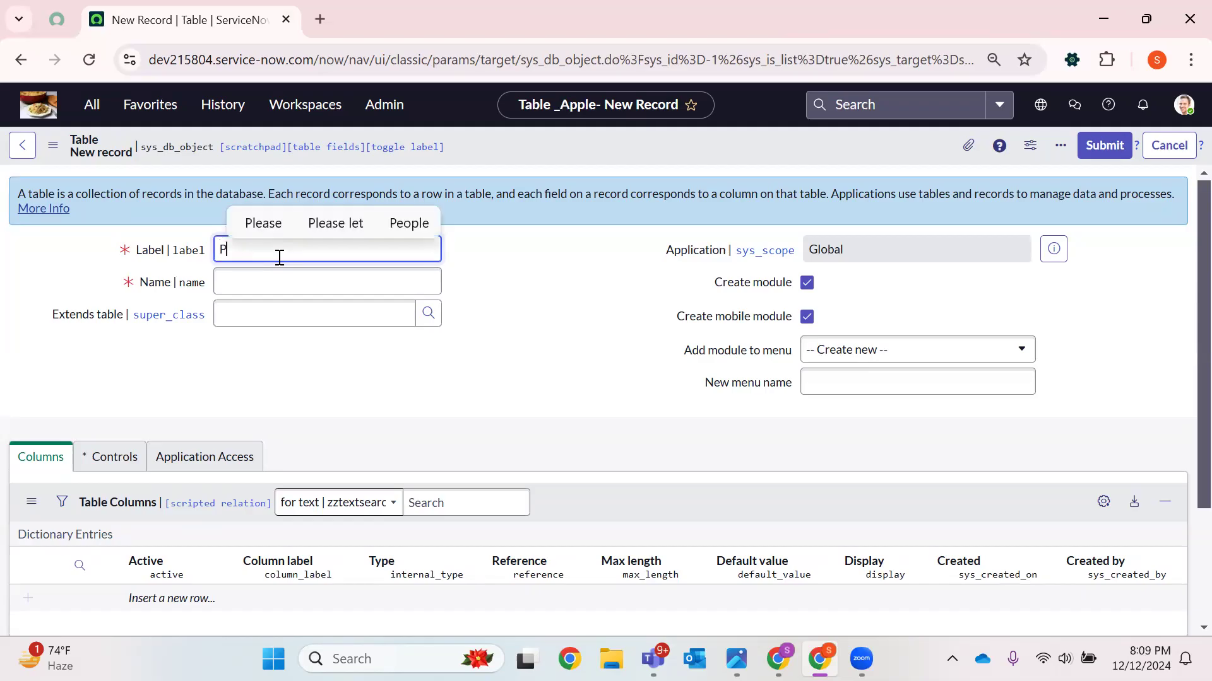
pyautogui.write('ineApple')
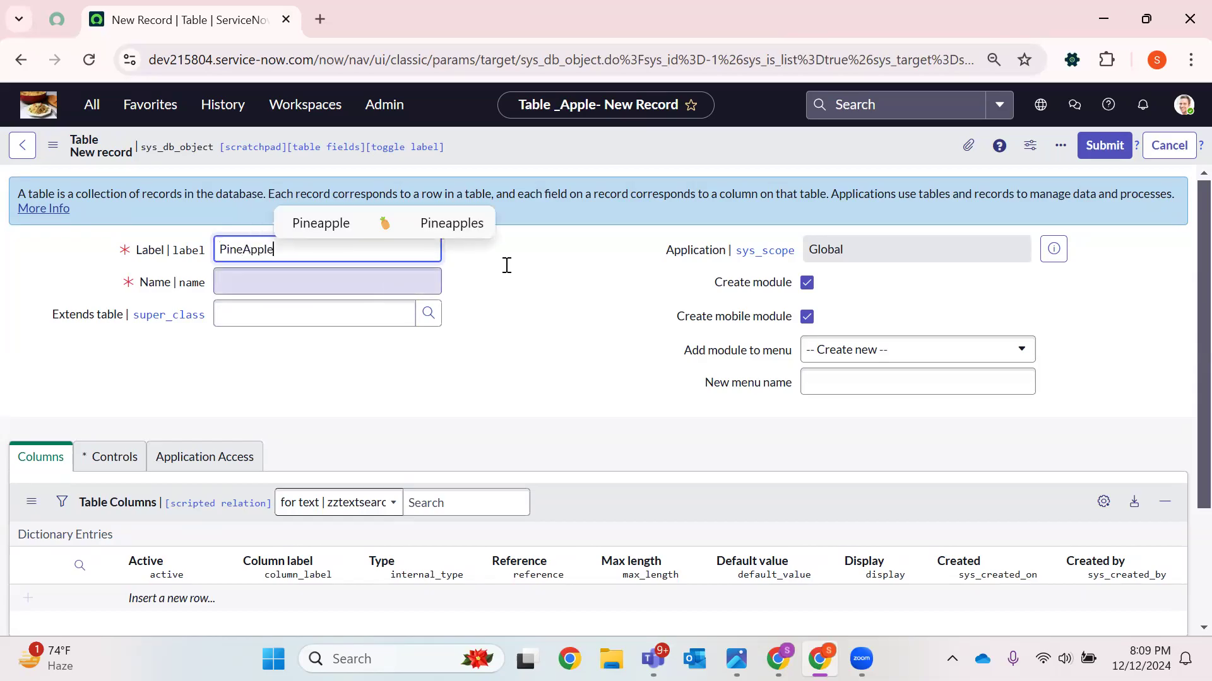
pyautogui.click(574, 303)
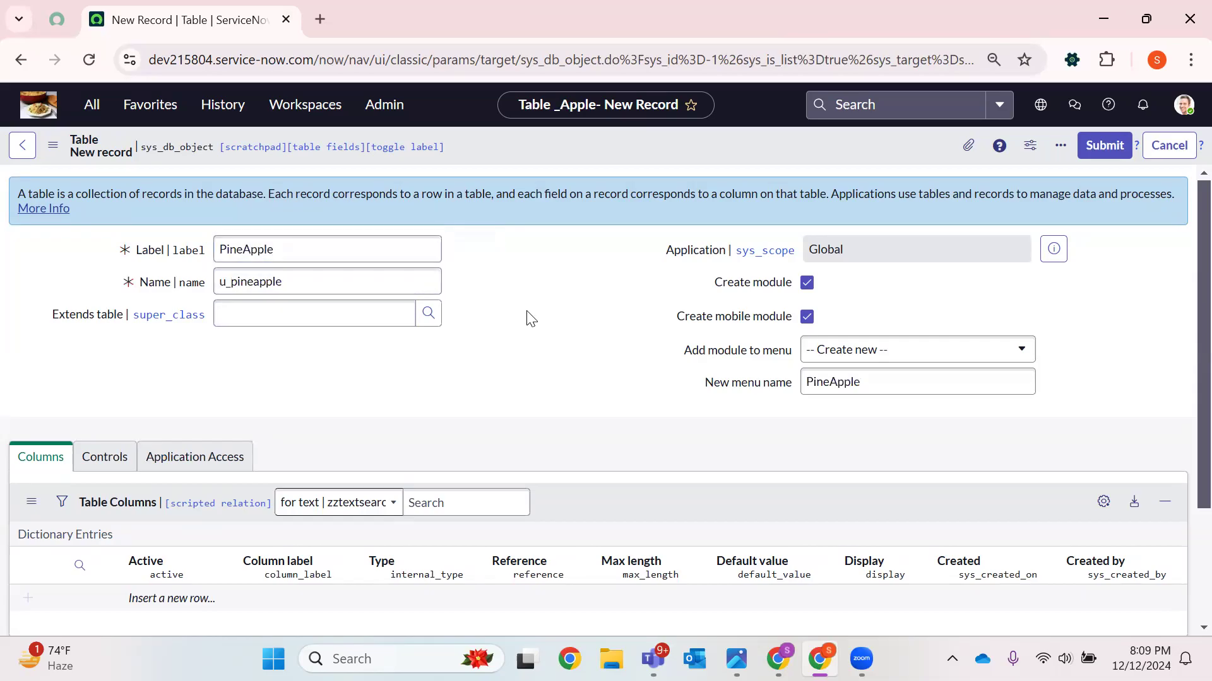
# Keep Create new for the module menu and set the new menu name to Fruits
pyautogui.click(894, 351)
pyautogui.click(893, 351)
pyautogui.doubleClick(883, 377)
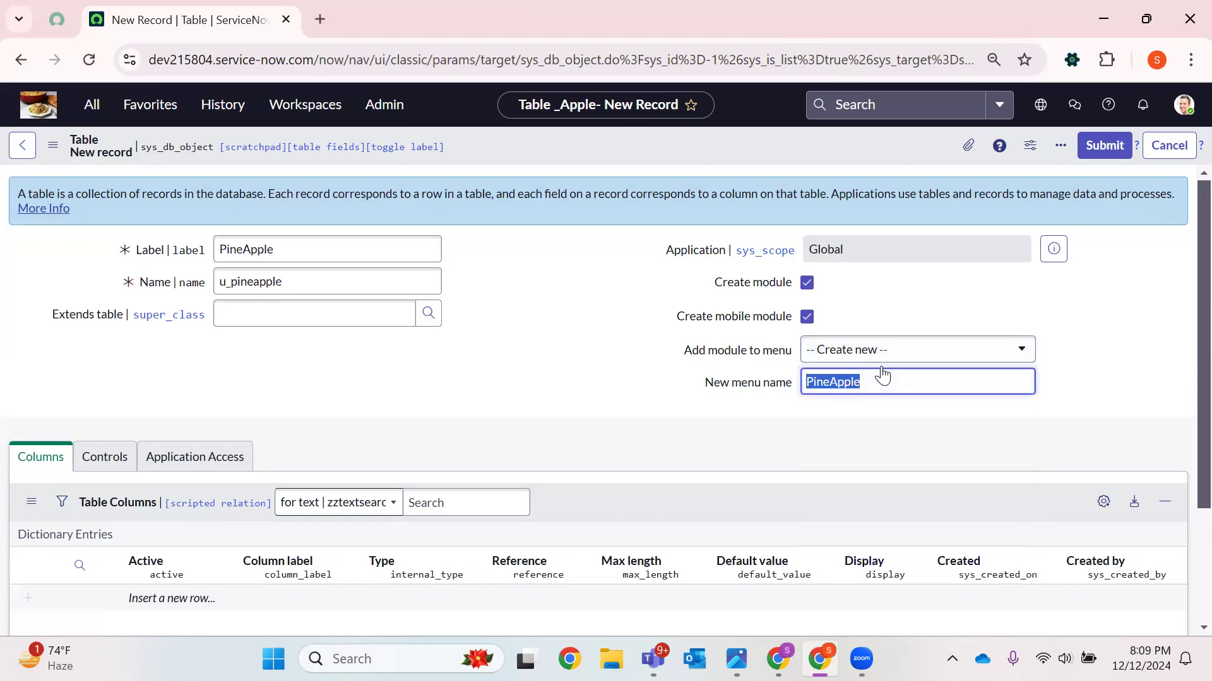
pyautogui.write('Fruits')
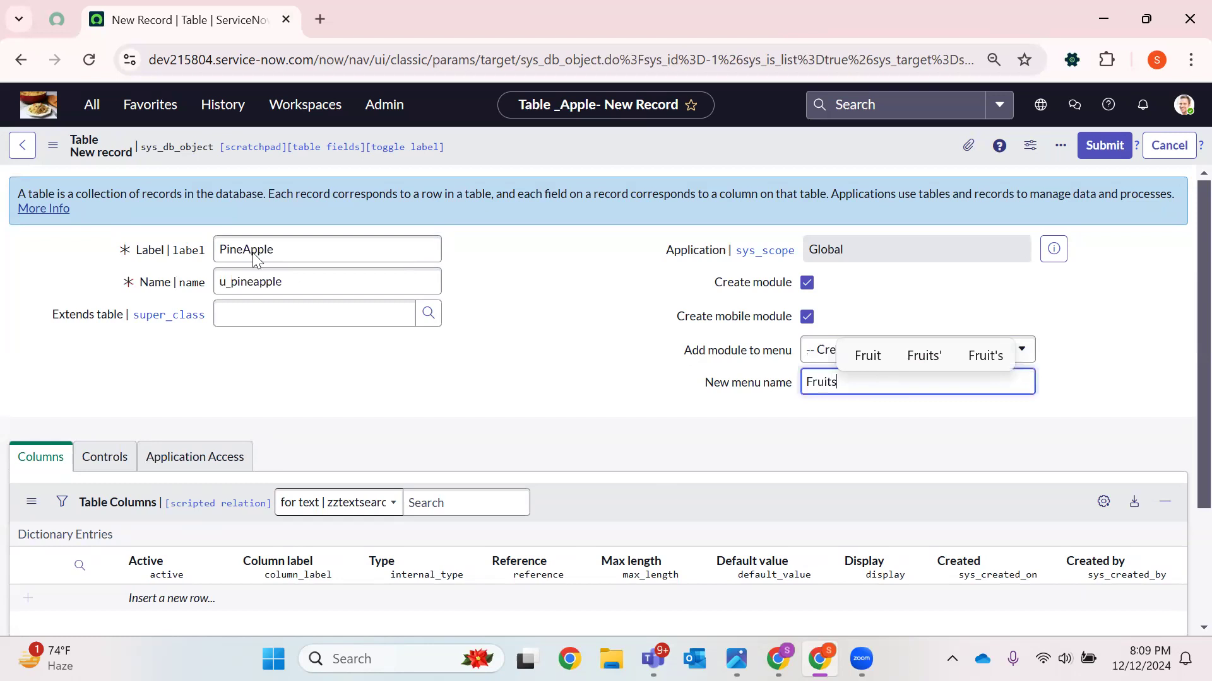
# Mark the table as Extensible under Controls, then return to the Columns list of the new table
pyautogui.doubleClick(239, 241)
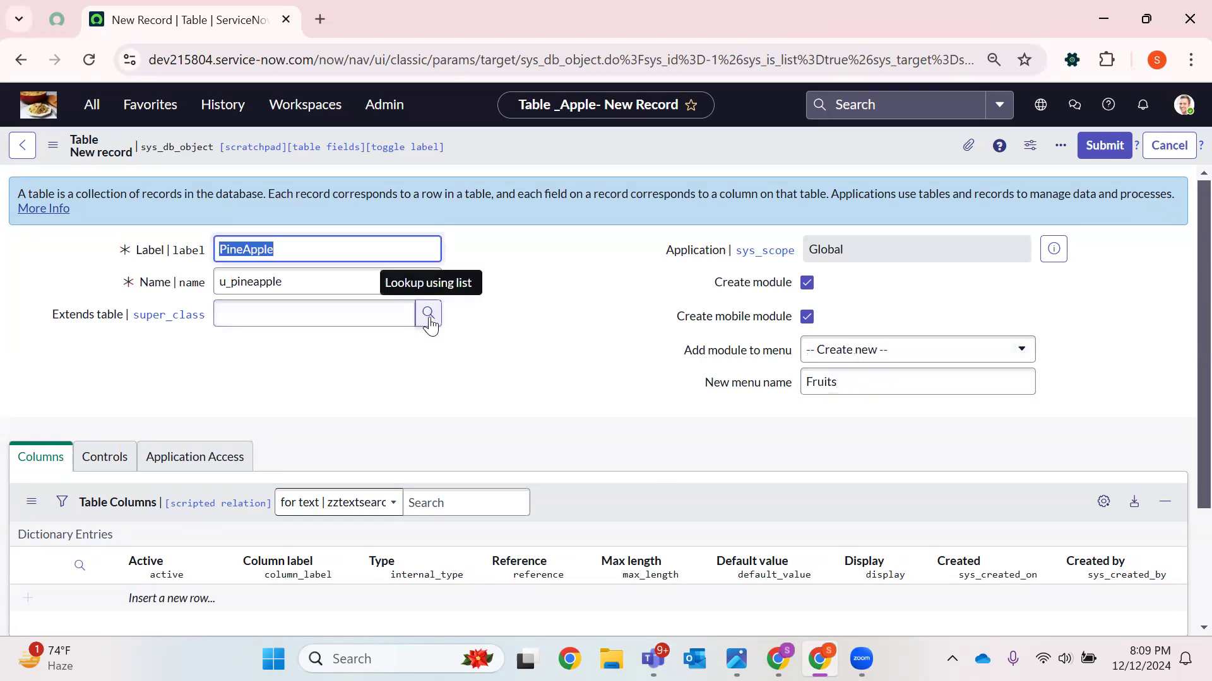
pyautogui.click(301, 314)
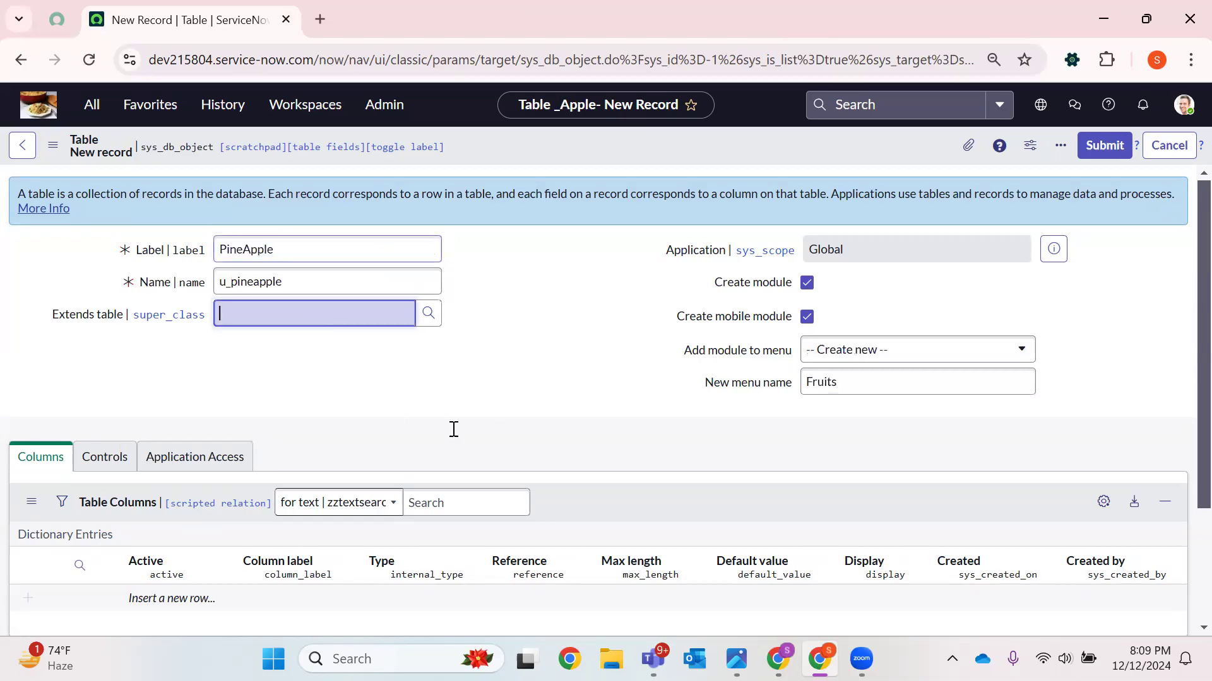
pyautogui.click(102, 466)
pyautogui.click(220, 498)
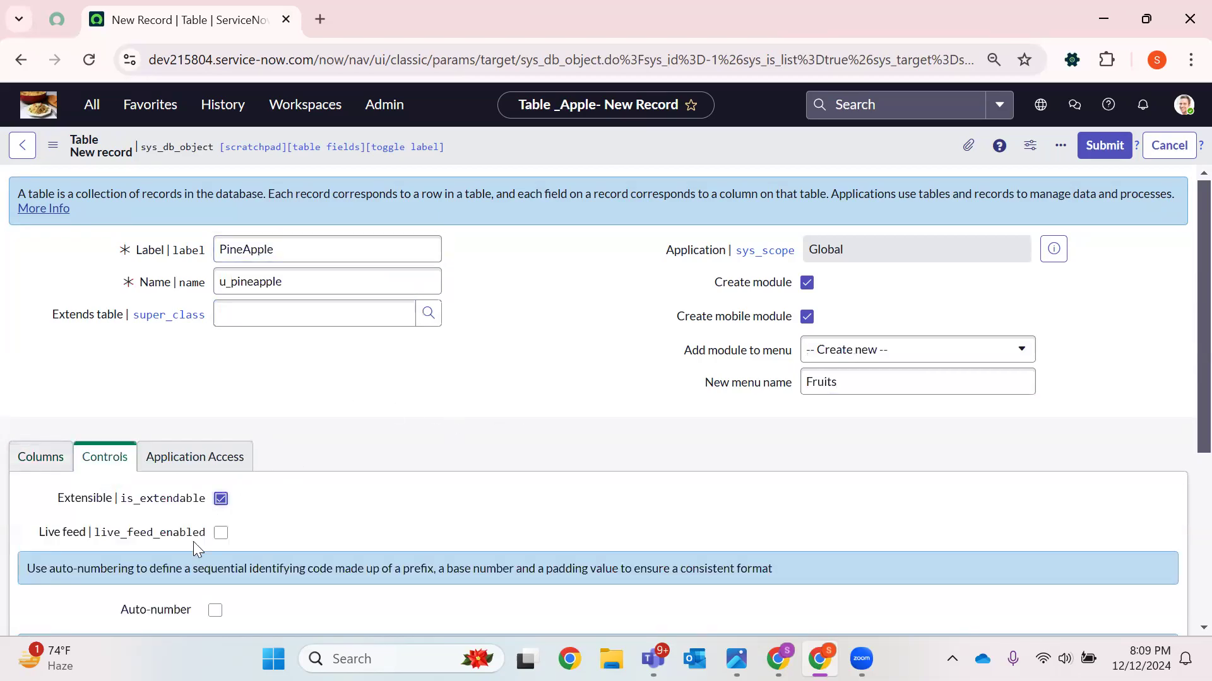
pyautogui.moveTo(54, 504); pyautogui.dragTo(208, 503)
pyautogui.click(42, 457)
pyautogui.scroll(-3, 340, 471)
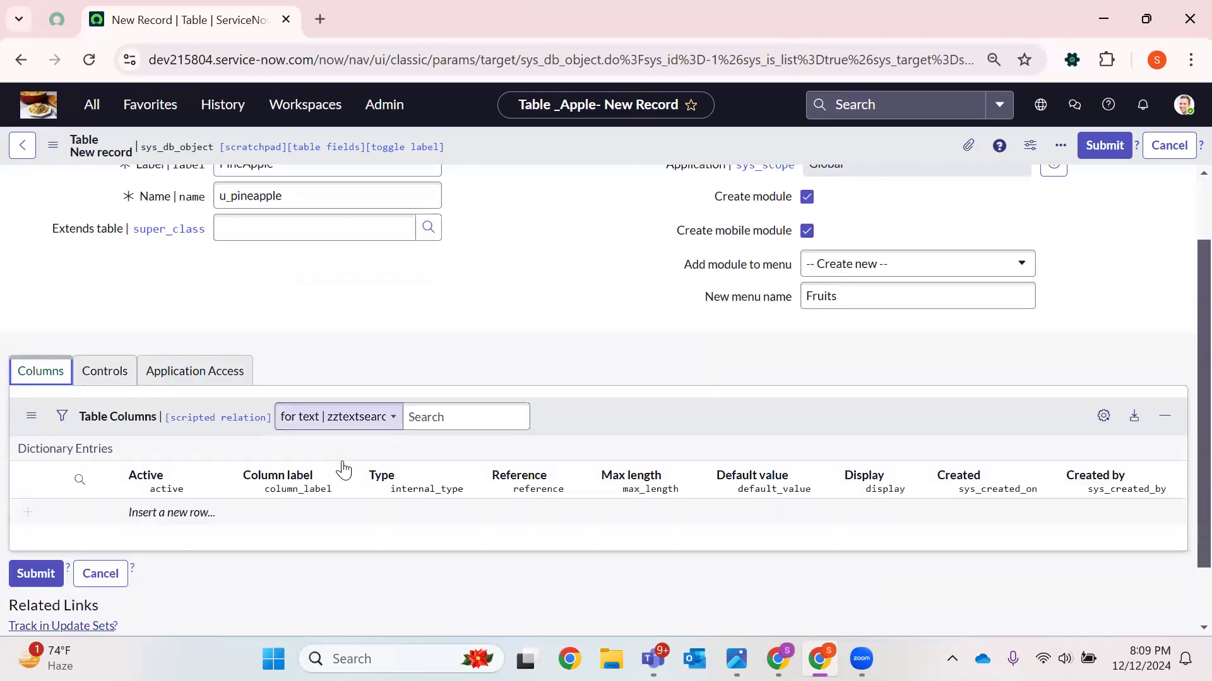
# Save the new PineApple table record
pyautogui.scroll(3, 453, 342)
pyautogui.rightClick(563, 158)
pyautogui.click(588, 176)
pyautogui.scroll(-3, 340, 354)
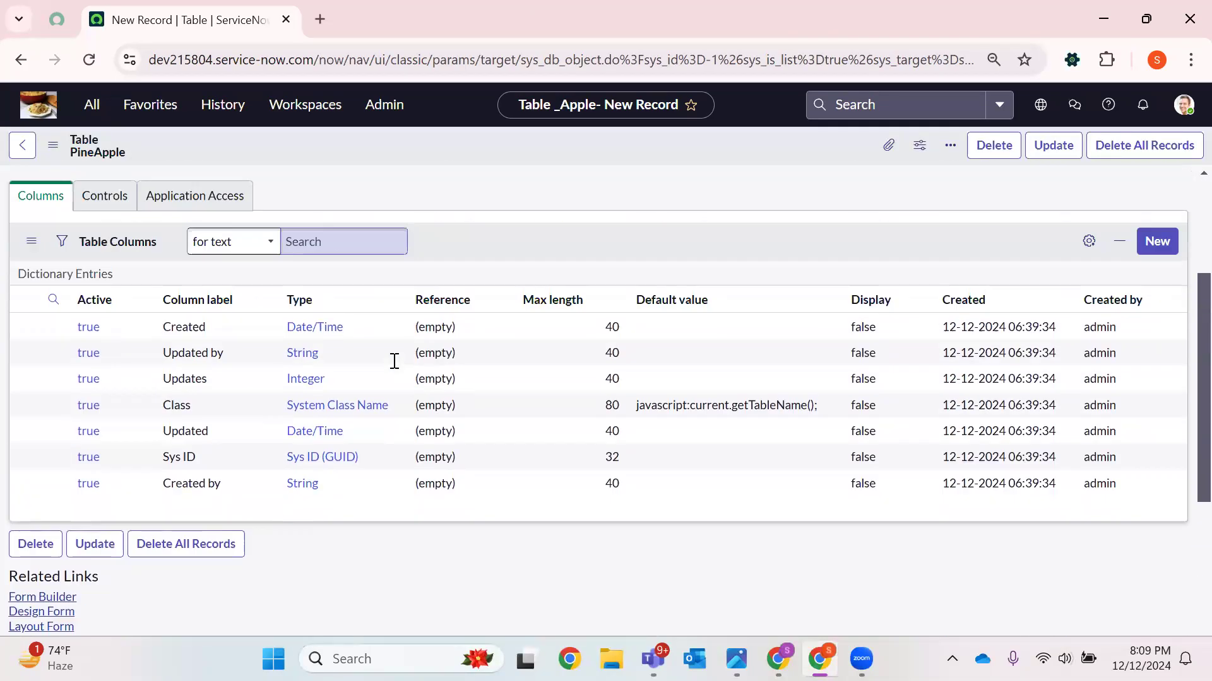
# Examine the default columns listed for the PineApple table
pyautogui.moveTo(318, 430); pyautogui.dragTo(334, 503)
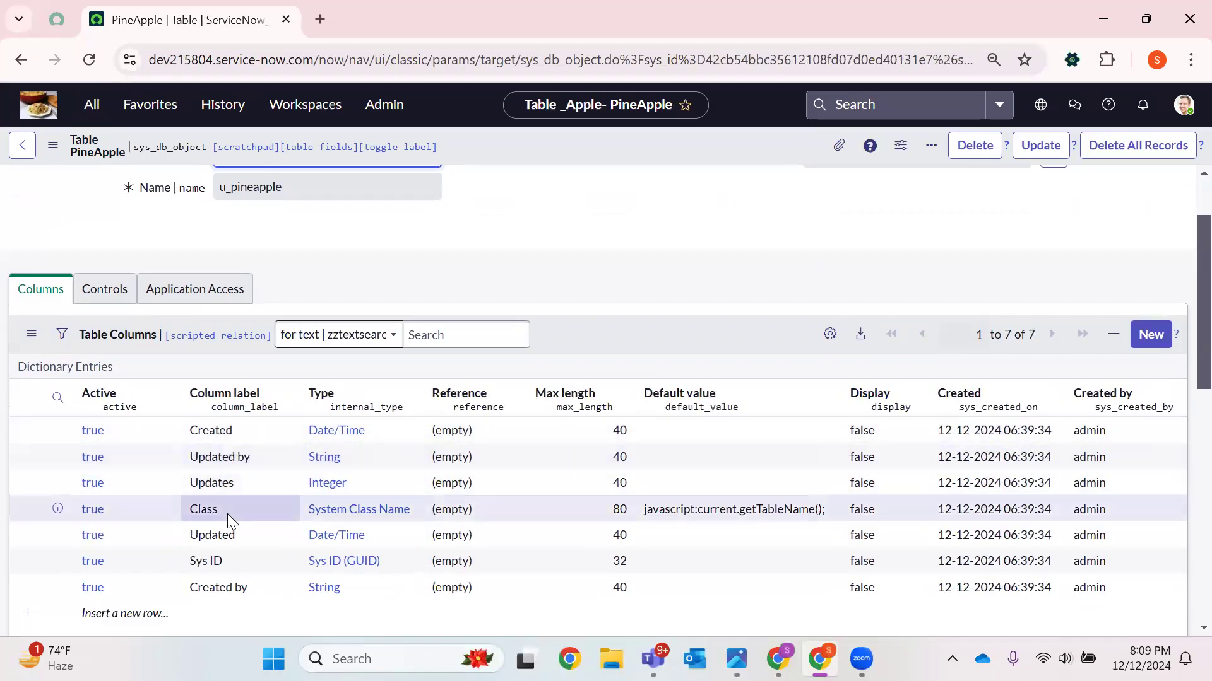
pyautogui.moveTo(365, 430); pyautogui.dragTo(180, 460)
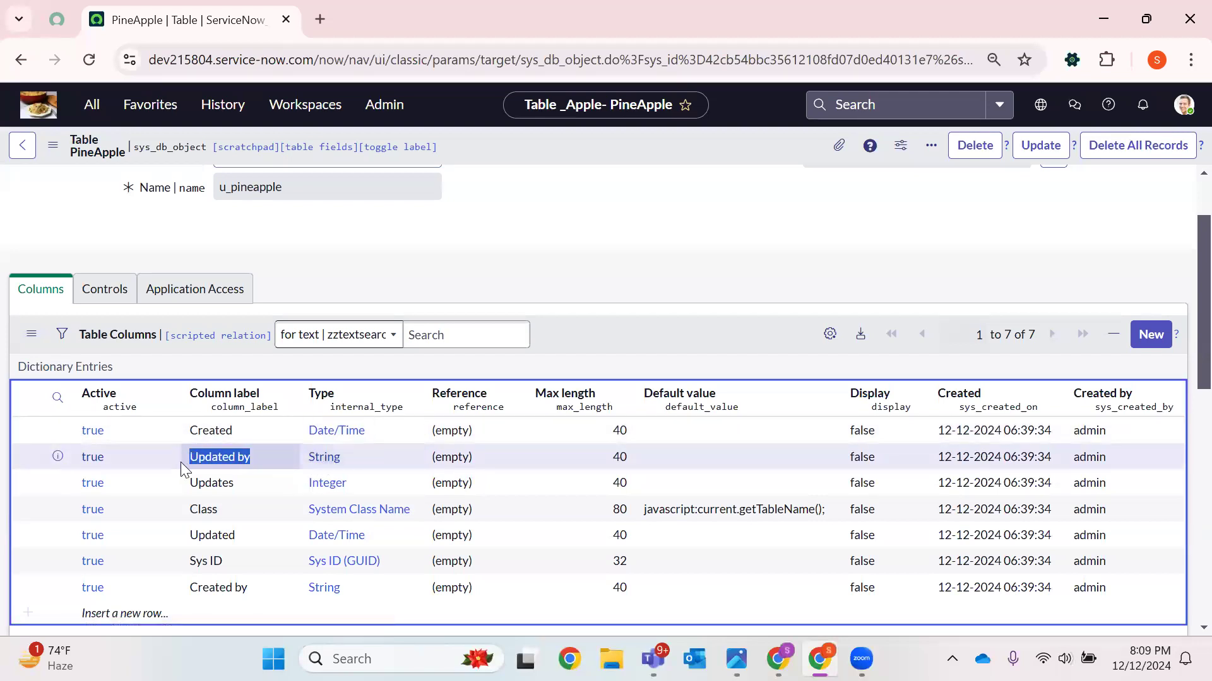
pyautogui.moveTo(262, 587); pyautogui.dragTo(173, 582)
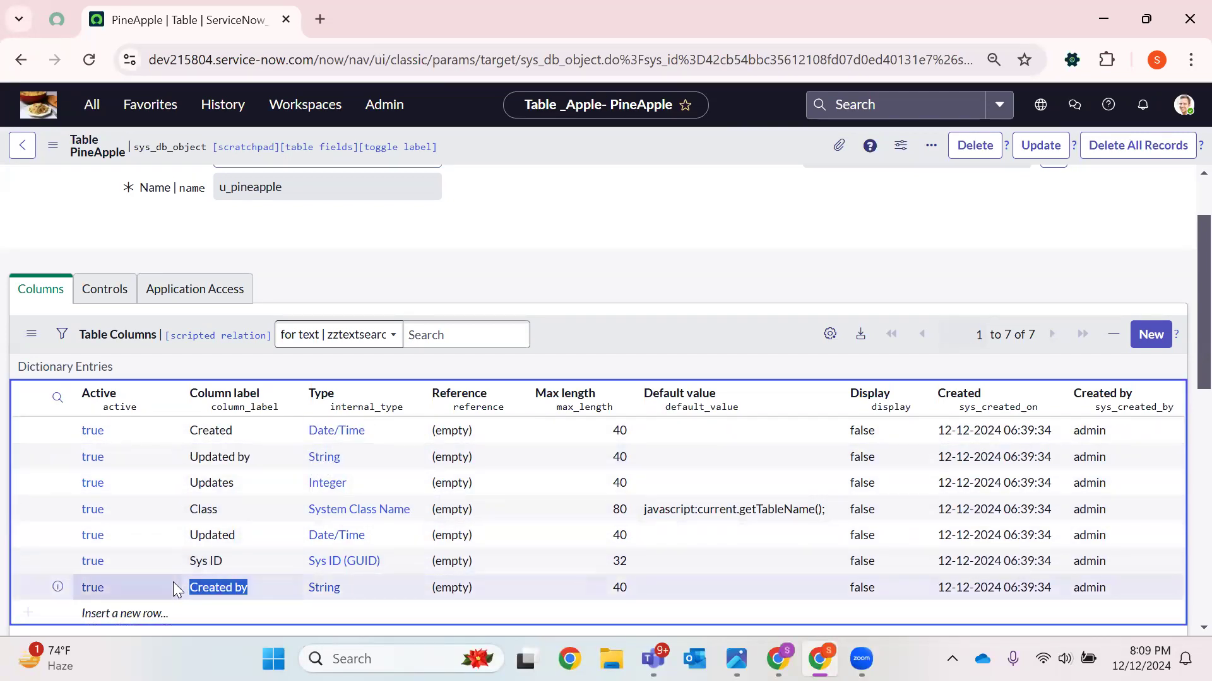
pyautogui.moveTo(352, 588); pyautogui.dragTo(298, 587)
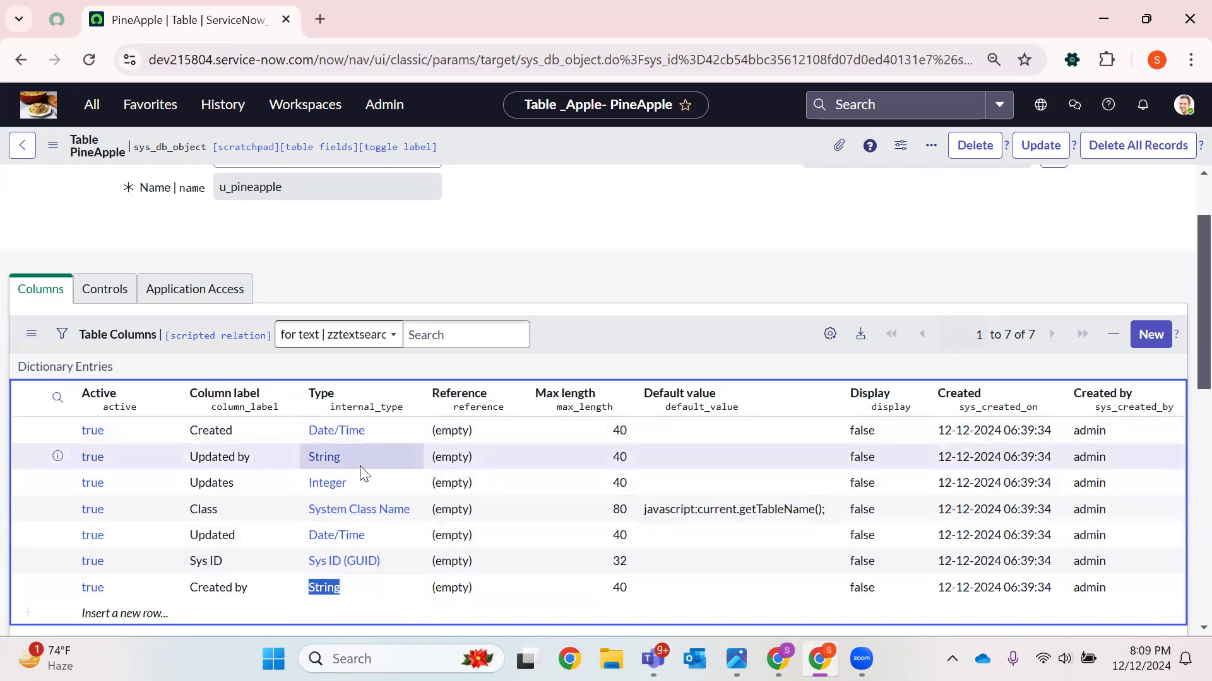
pyautogui.moveTo(363, 459); pyautogui.dragTo(290, 464)
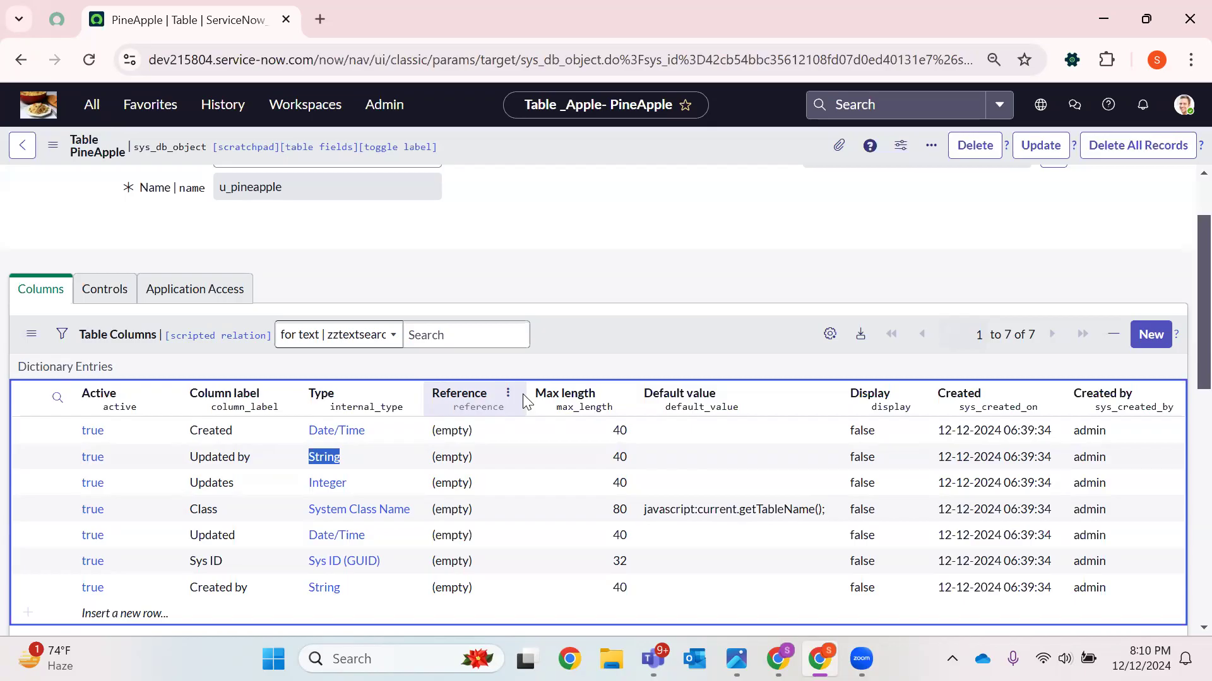
pyautogui.doubleClick(240, 480)
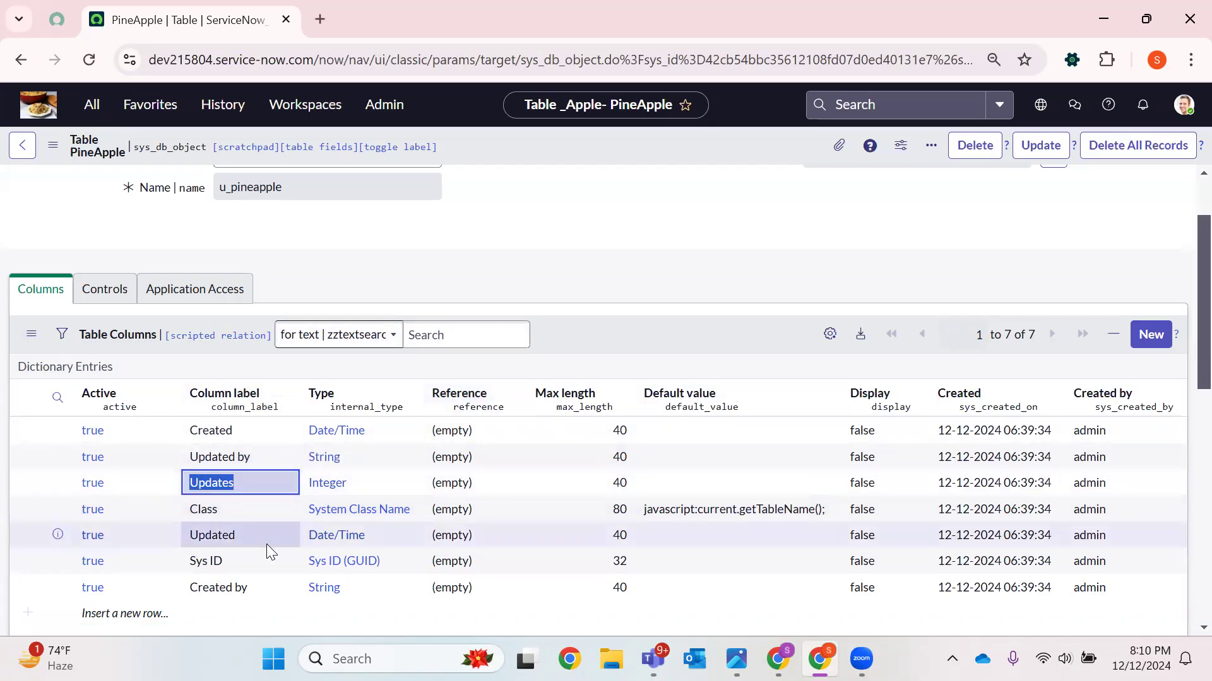
pyautogui.doubleClick(356, 485)
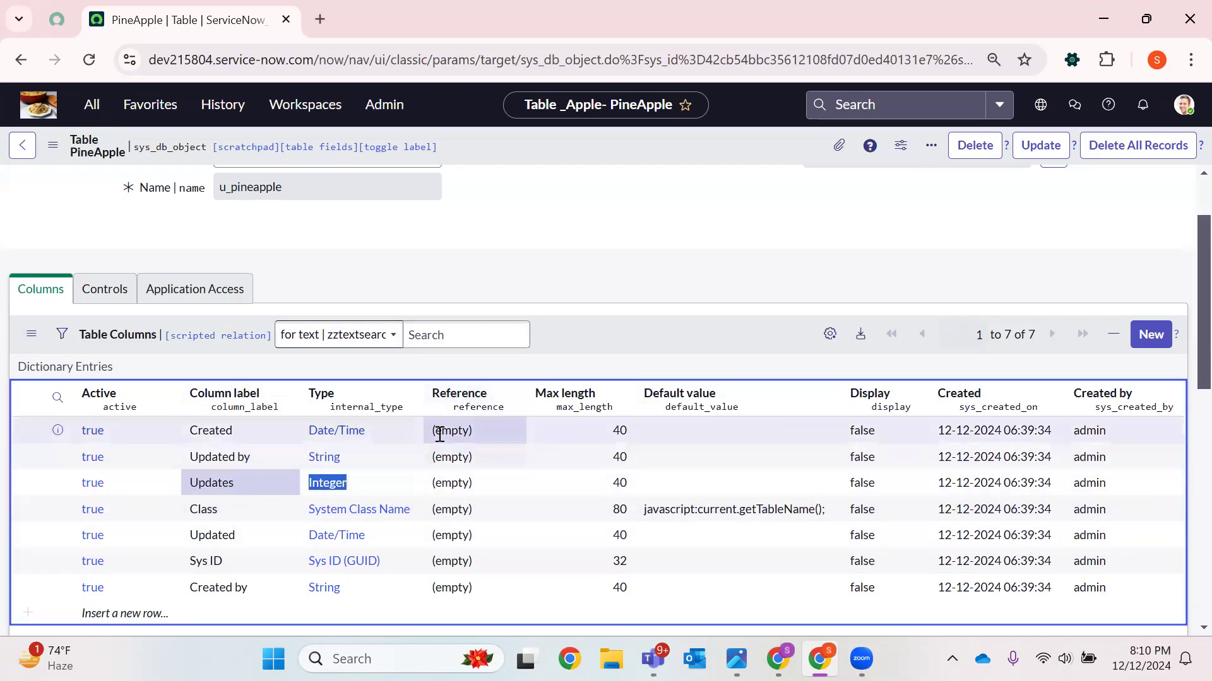
pyautogui.scroll(-2, 617, 263)
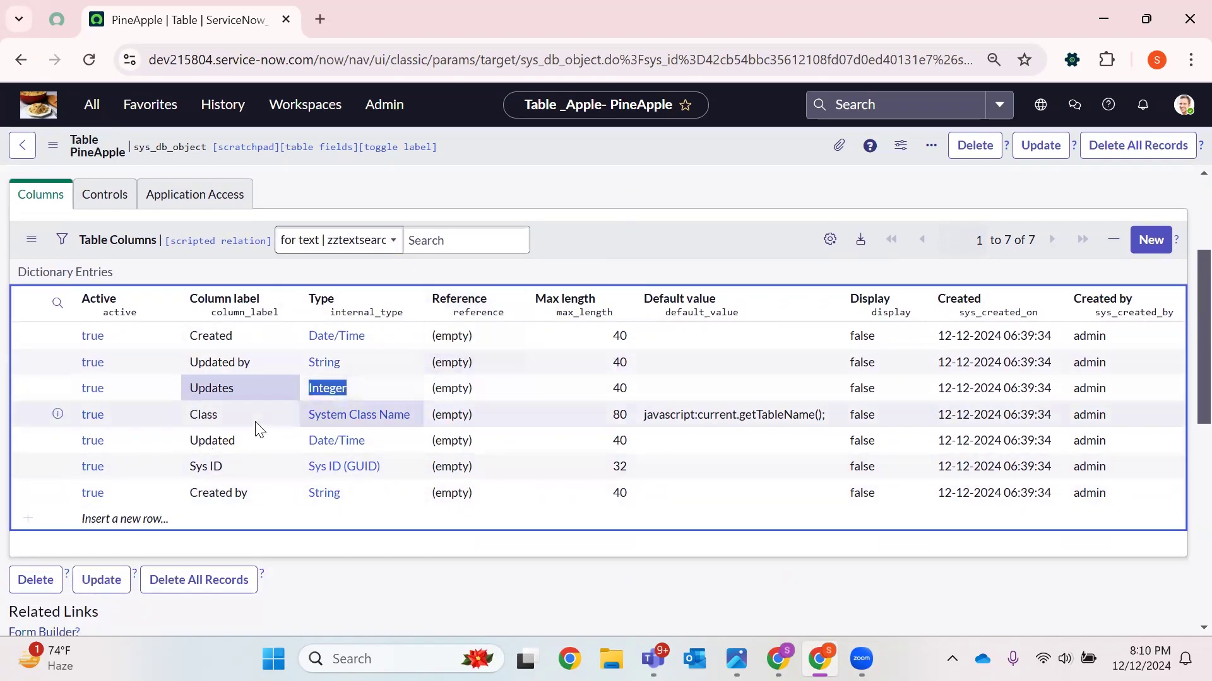
# Insert a new active column row labelled Name
pyautogui.doubleClick(154, 517)
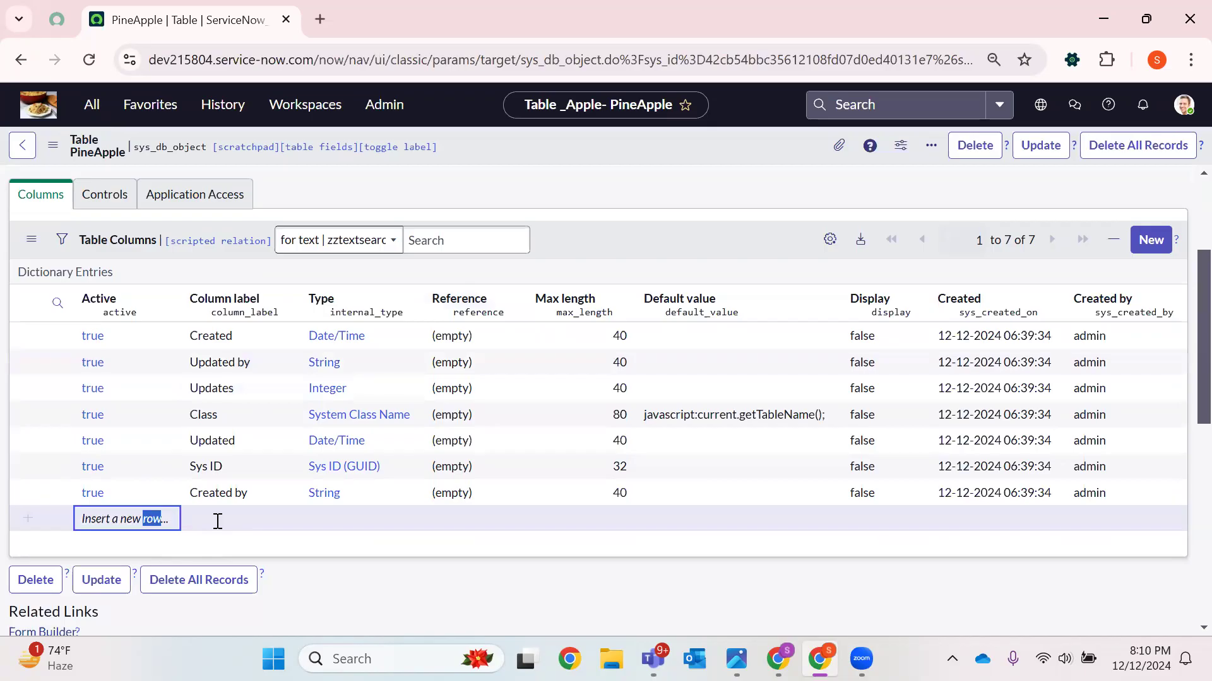
pyautogui.doubleClick(125, 526)
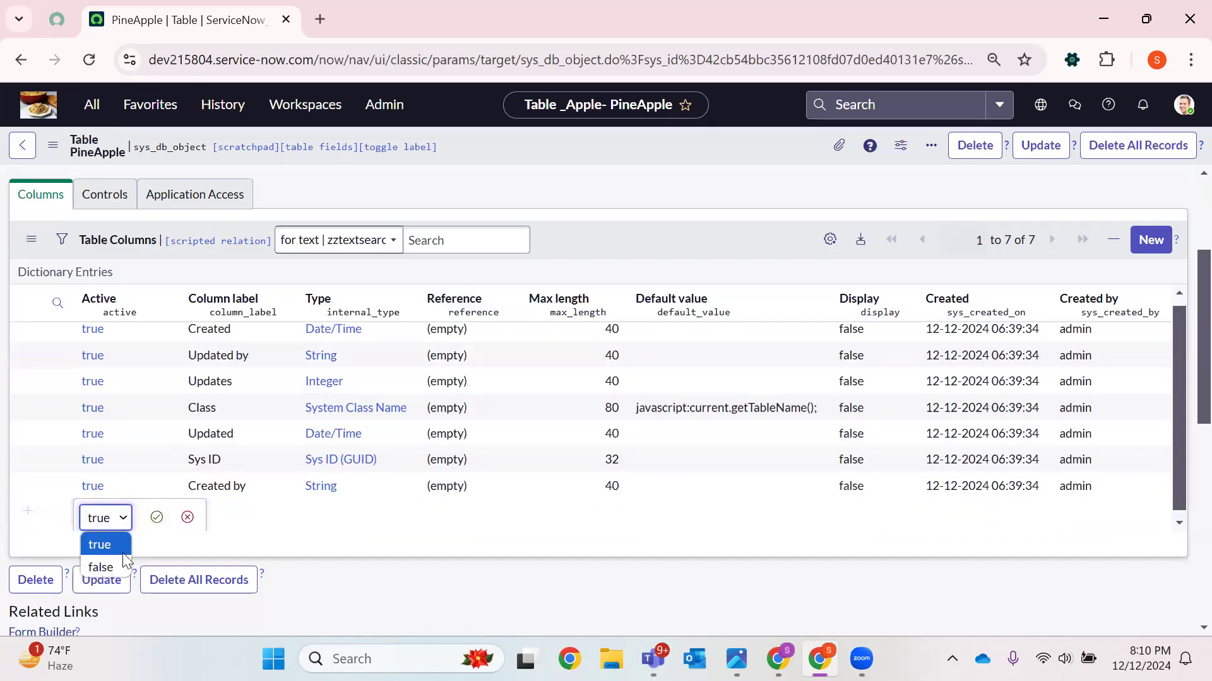
pyautogui.click(114, 545)
pyautogui.click(160, 518)
pyautogui.doubleClick(210, 526)
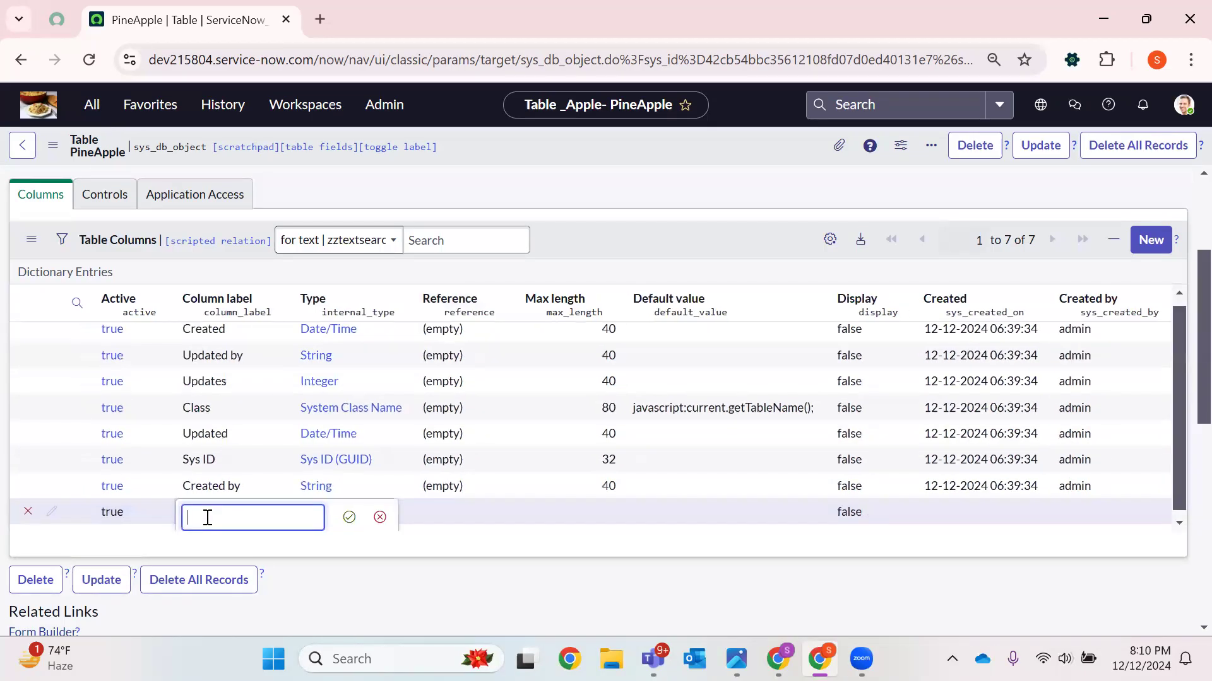
pyautogui.write('Name')
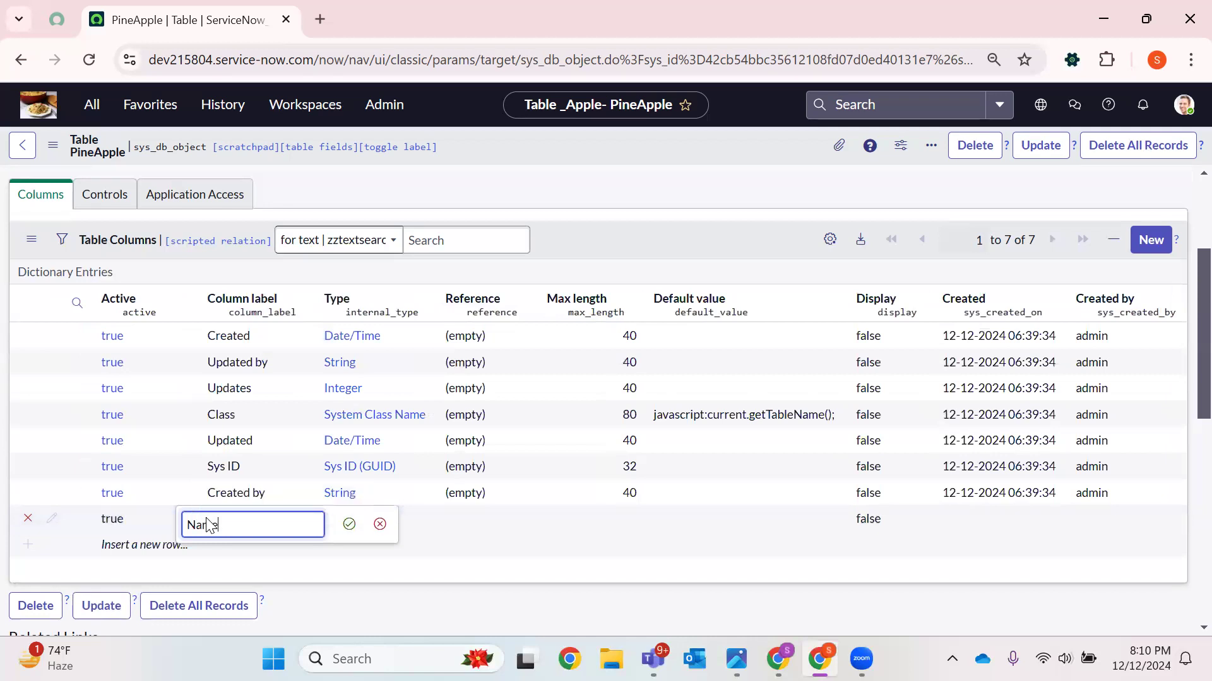
pyautogui.press('Return')
pyautogui.click(346, 511)
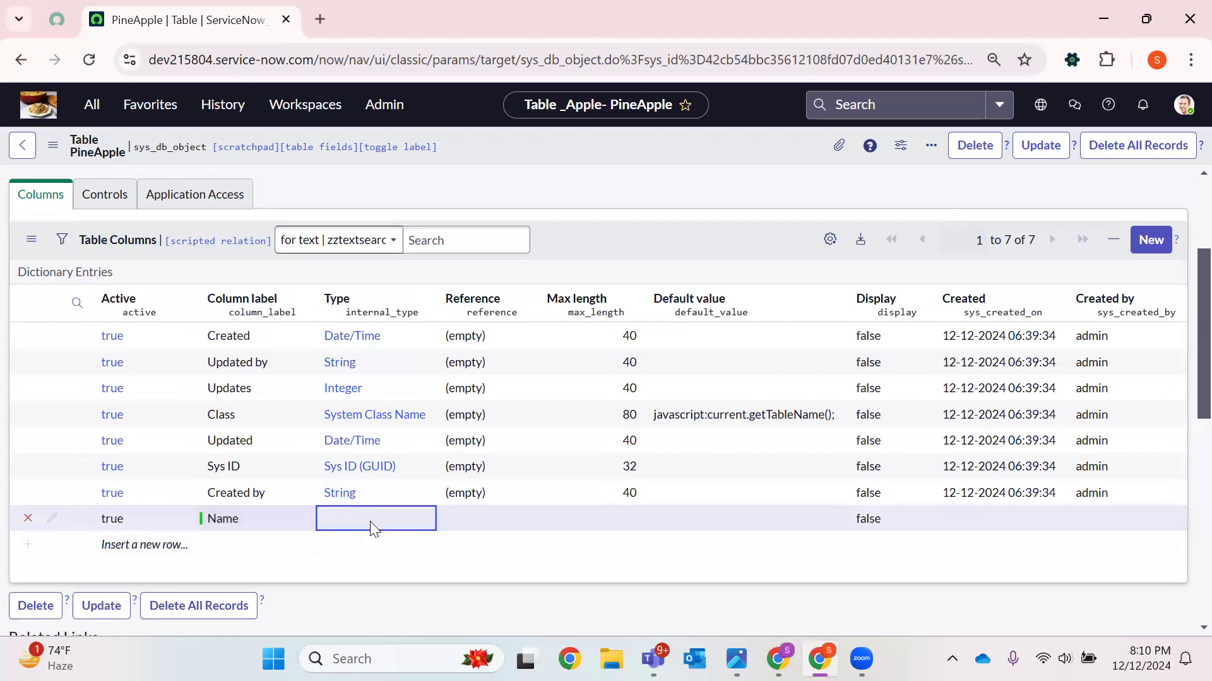
# Set the Name column's type to String and its max length to 50
pyautogui.doubleClick(369, 522)
pyautogui.write('S')
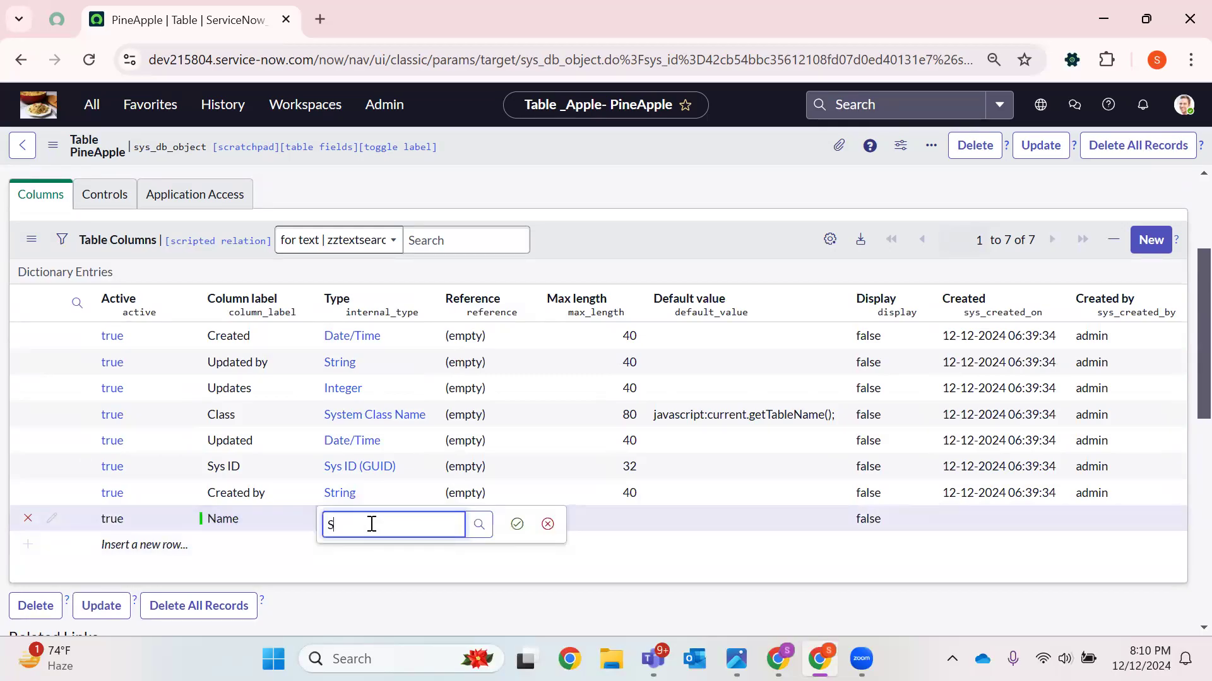
pyautogui.write('tring')
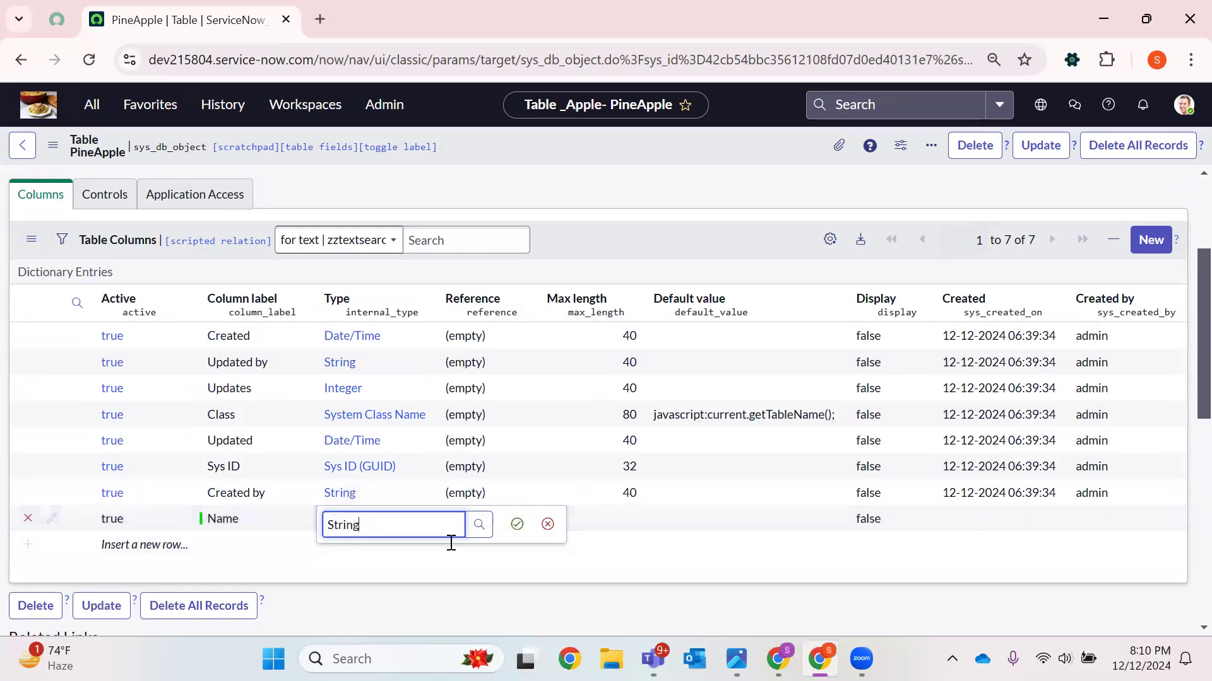
pyautogui.click(517, 524)
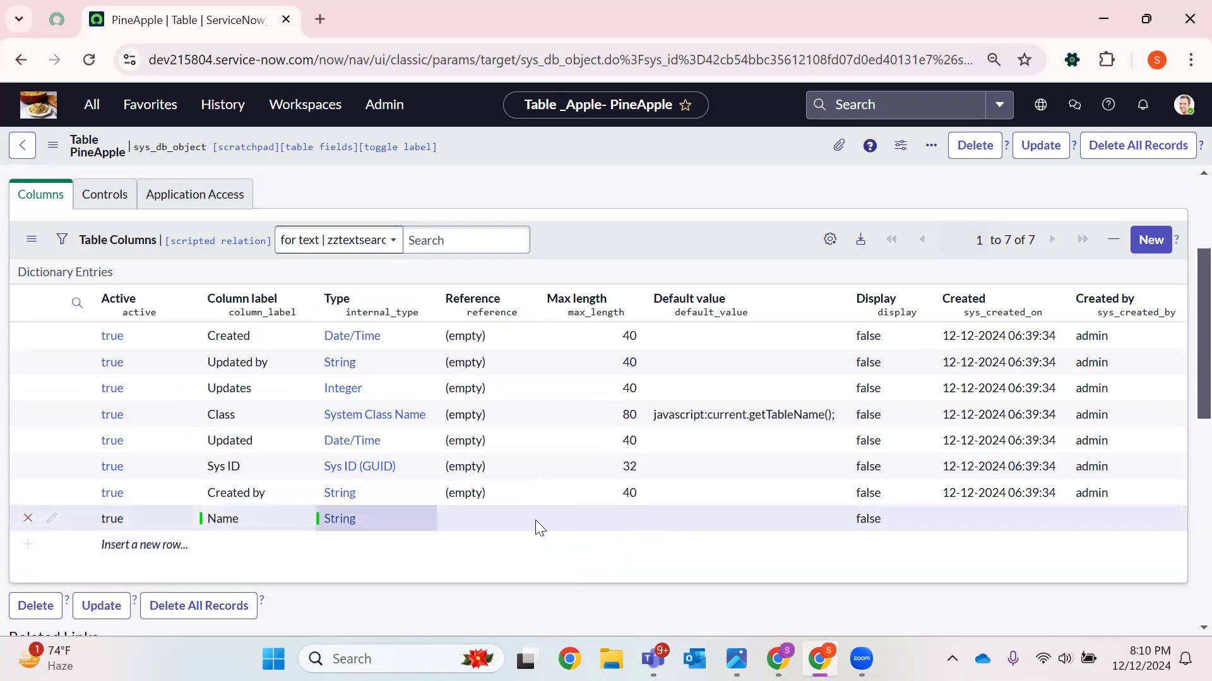
pyautogui.doubleClick(633, 519)
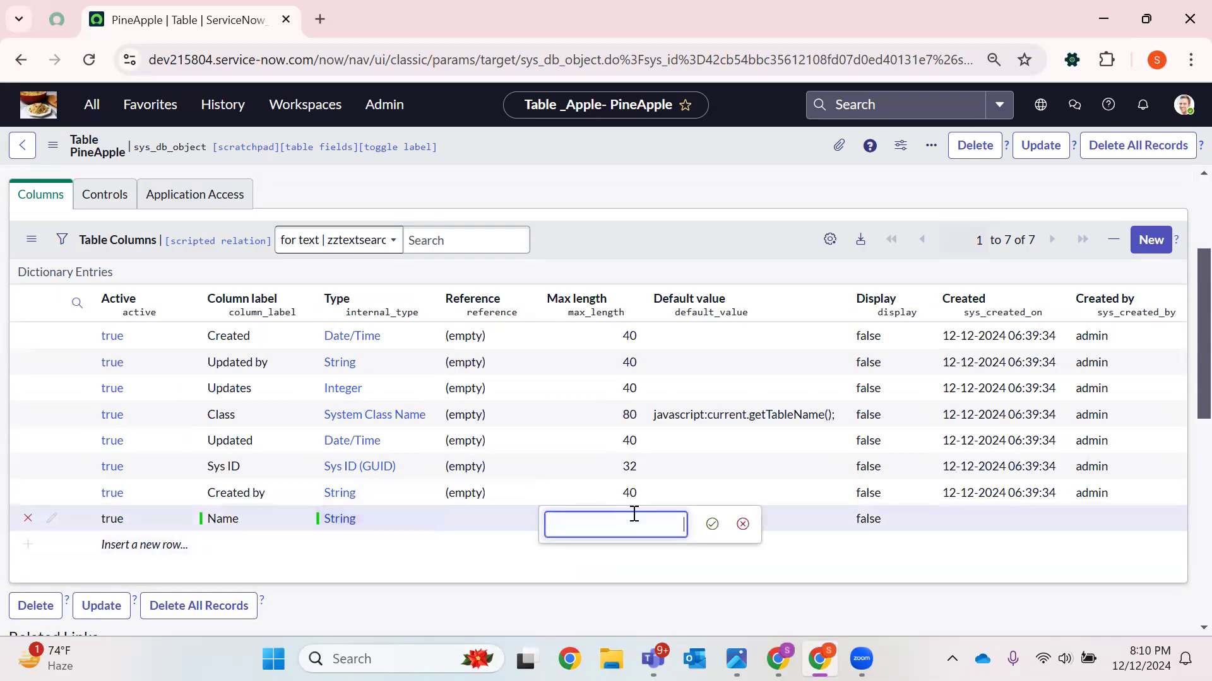
pyautogui.press('Return')
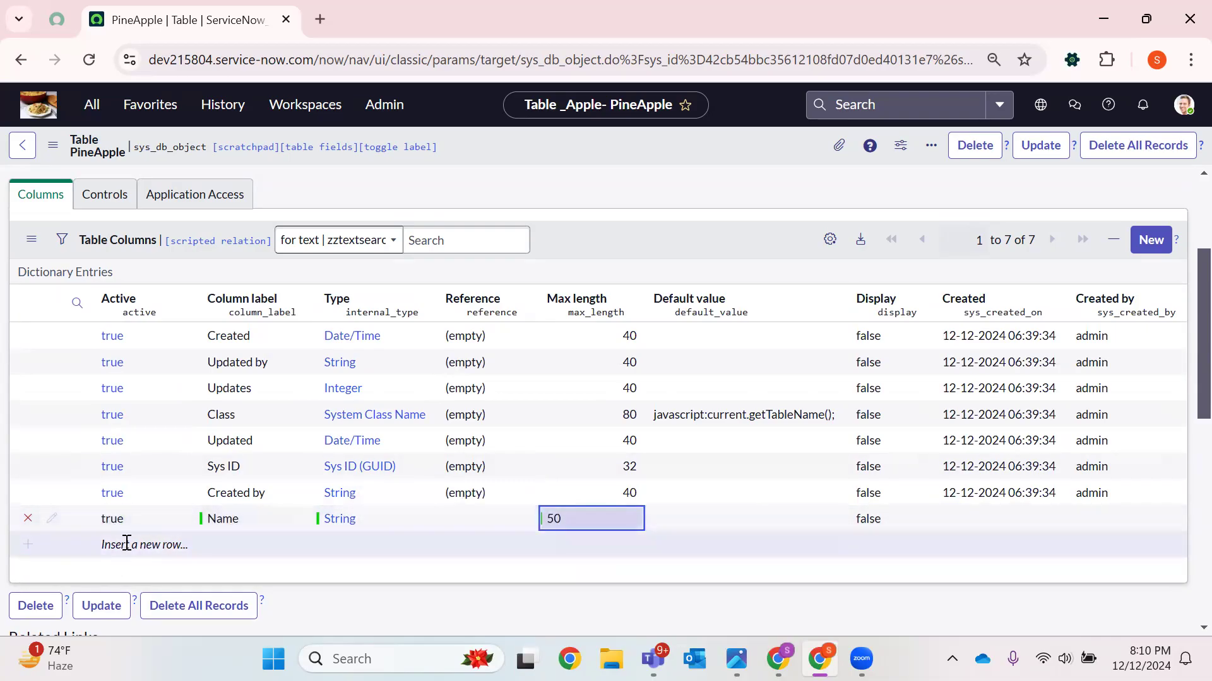
# Add a Mail column of type String with a max length of 100
pyautogui.click(130, 544)
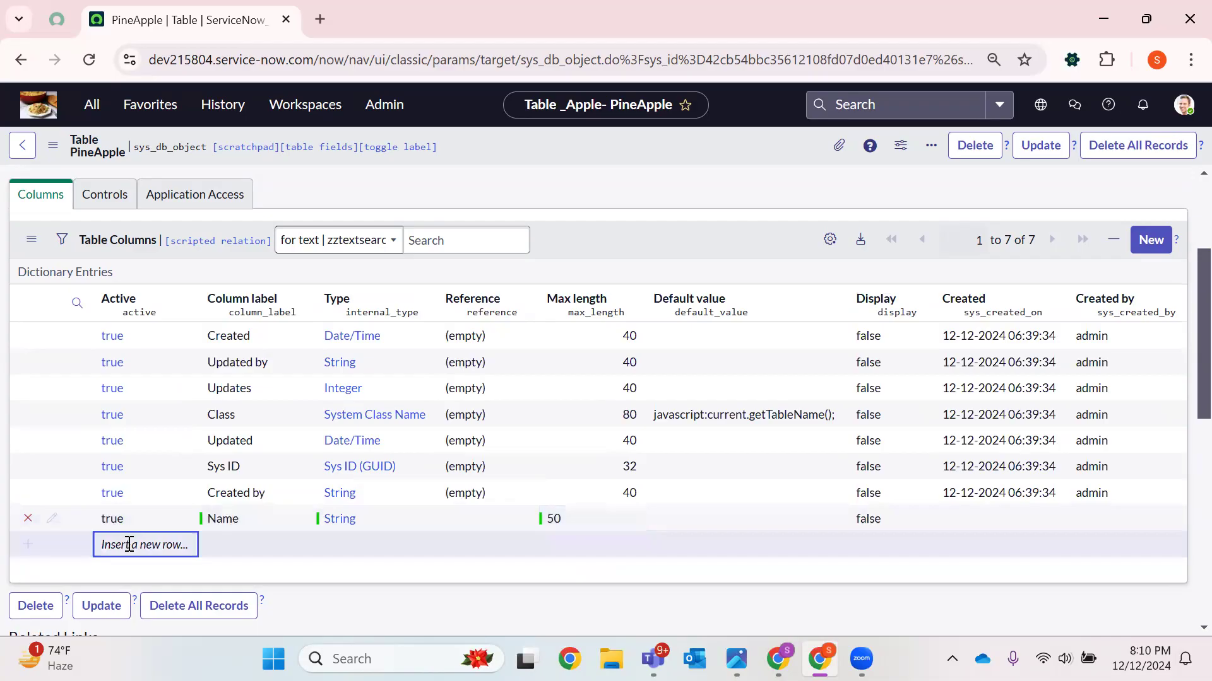
pyautogui.doubleClick(229, 541)
pyautogui.write('Mail')
pyautogui.press('Return')
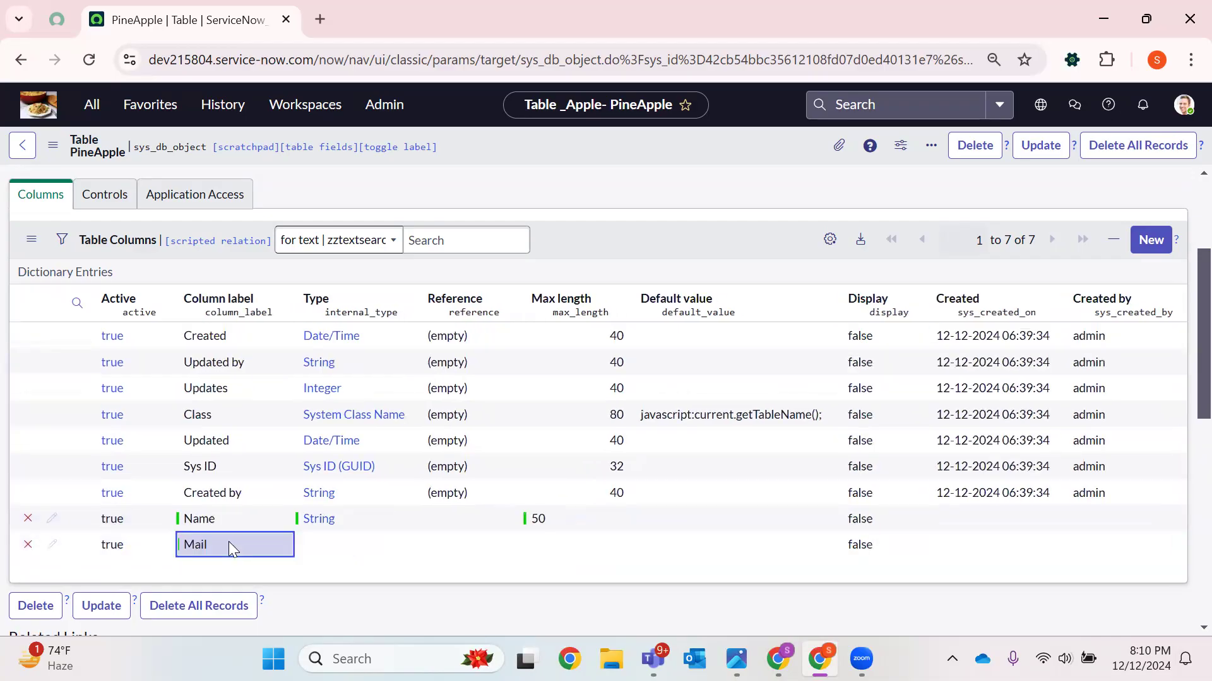
pyautogui.doubleClick(342, 542)
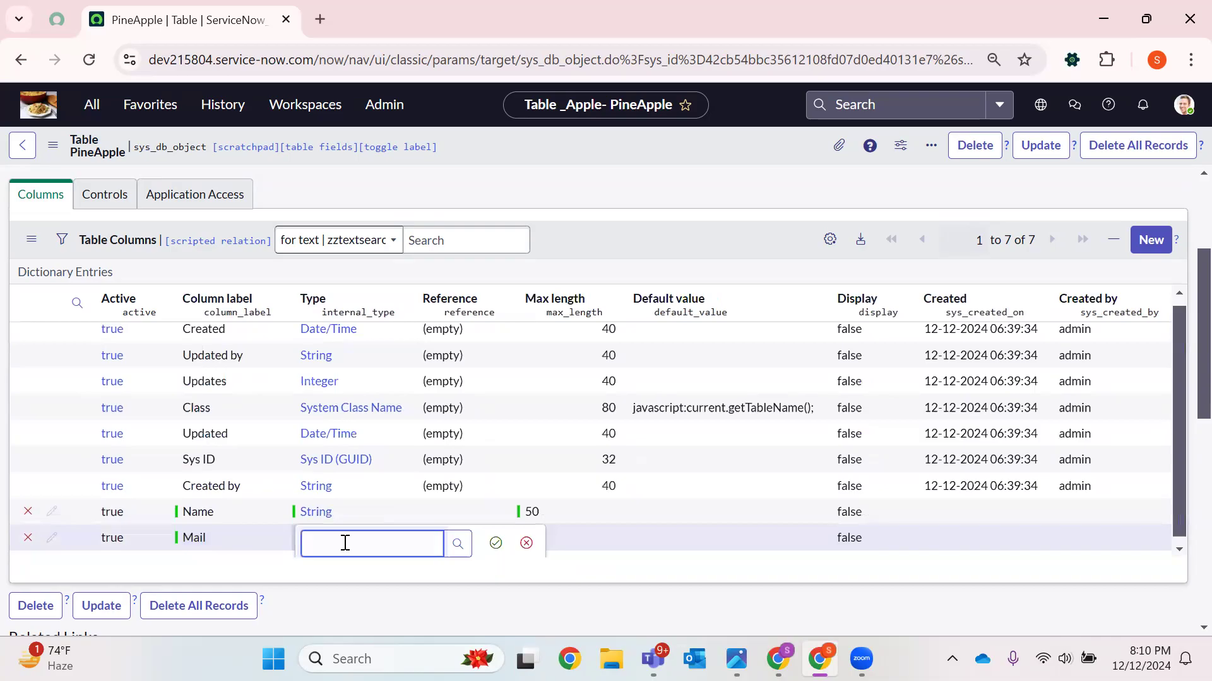
pyautogui.write('String')
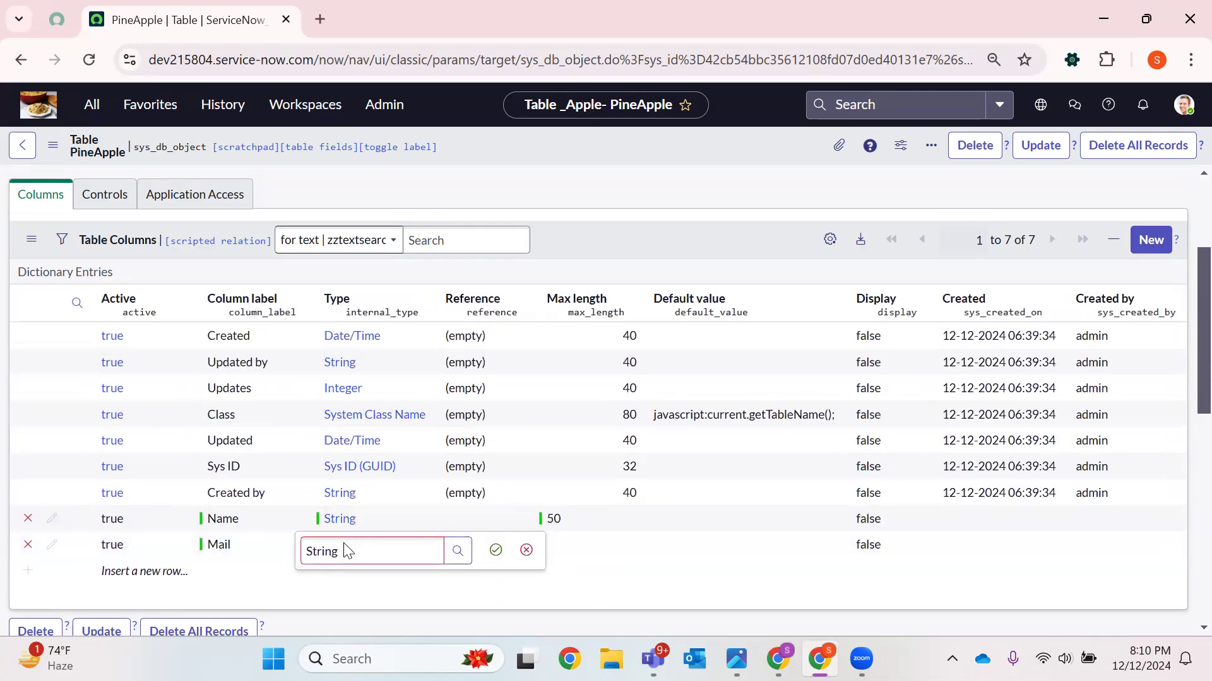
pyautogui.click(495, 550)
pyautogui.doubleClick(549, 546)
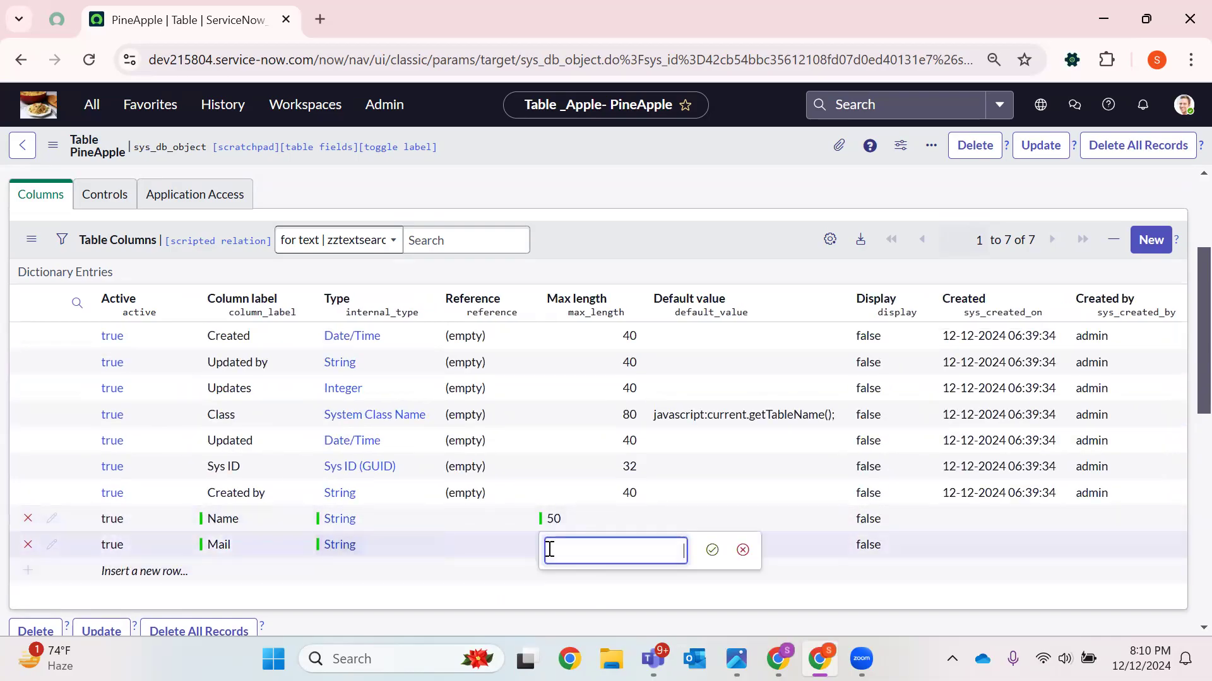
pyautogui.press('Return')
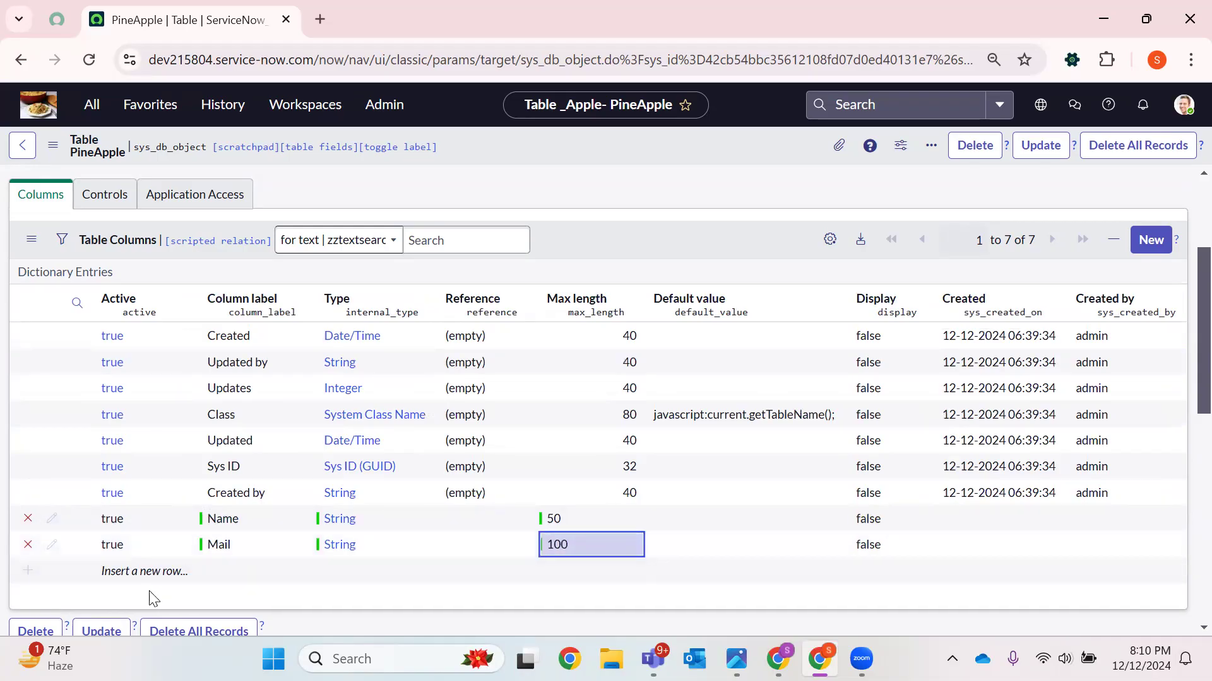
# Insert a new column row labelled Contact Number
pyautogui.doubleClick(162, 571)
pyautogui.doubleClick(248, 565)
pyautogui.write('Contact Ny')
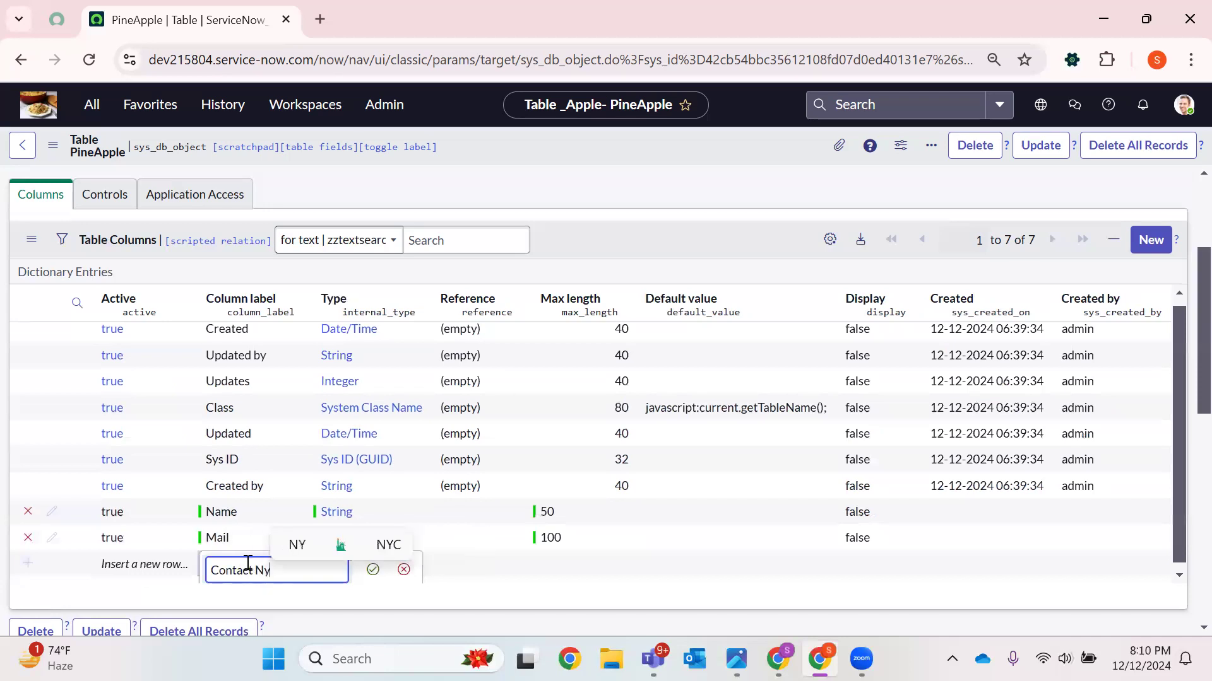
pyautogui.press('BackSpace')
pyautogui.write('u')
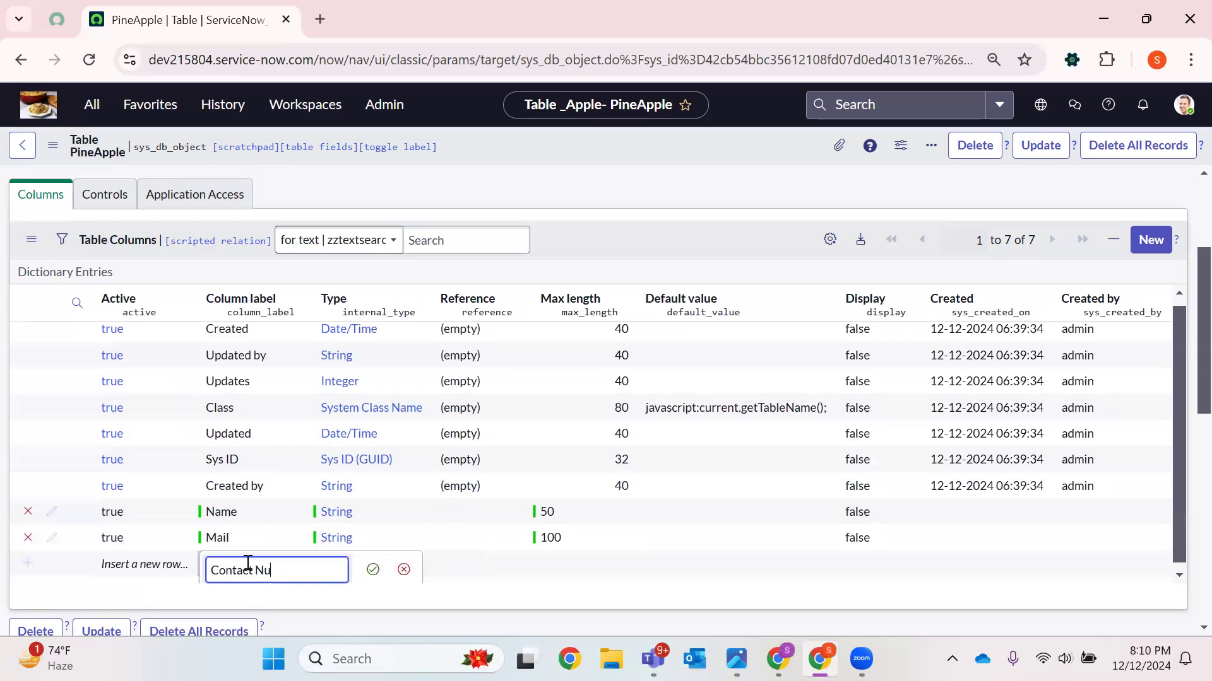
pyautogui.write('mber')
pyautogui.press('Return')
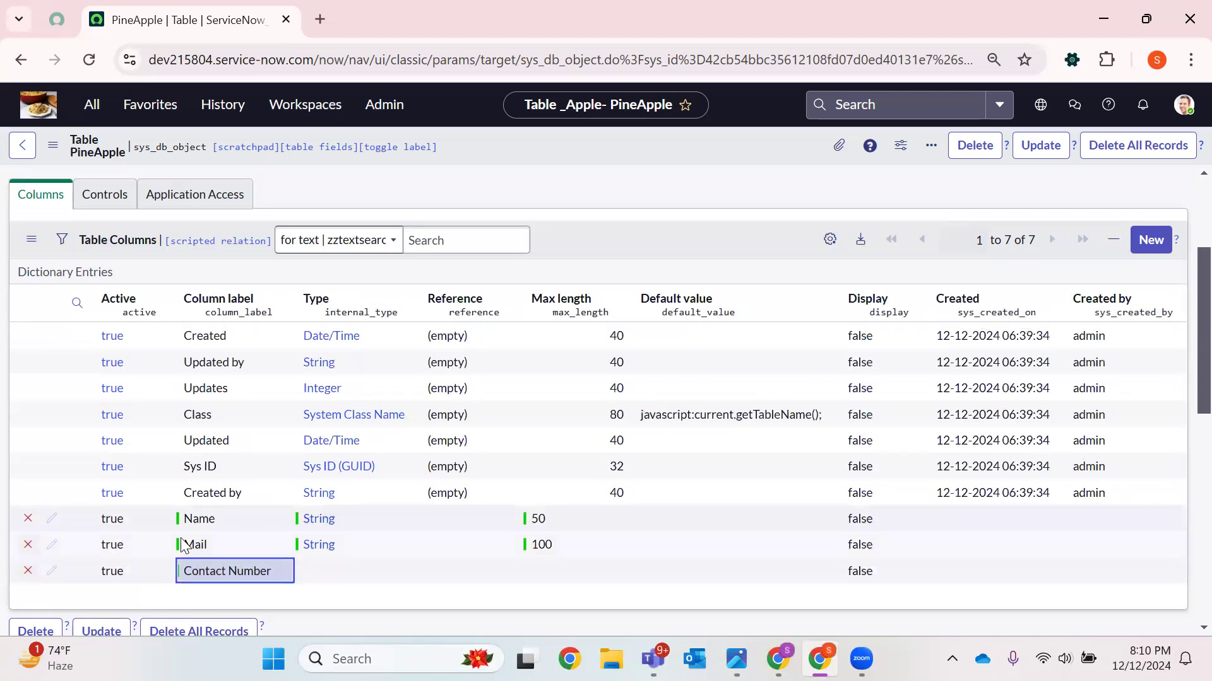
# Set the Contact Number column's type to Integer and its max length to 12
pyautogui.doubleClick(332, 571)
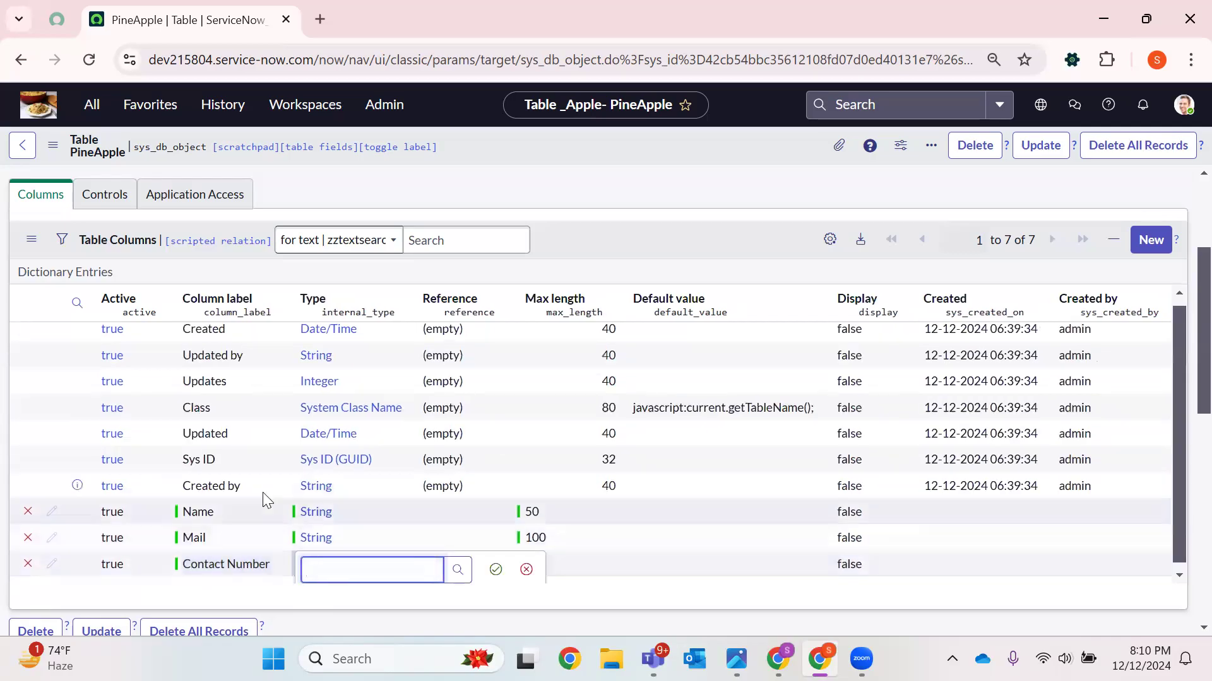
pyautogui.write('integ')
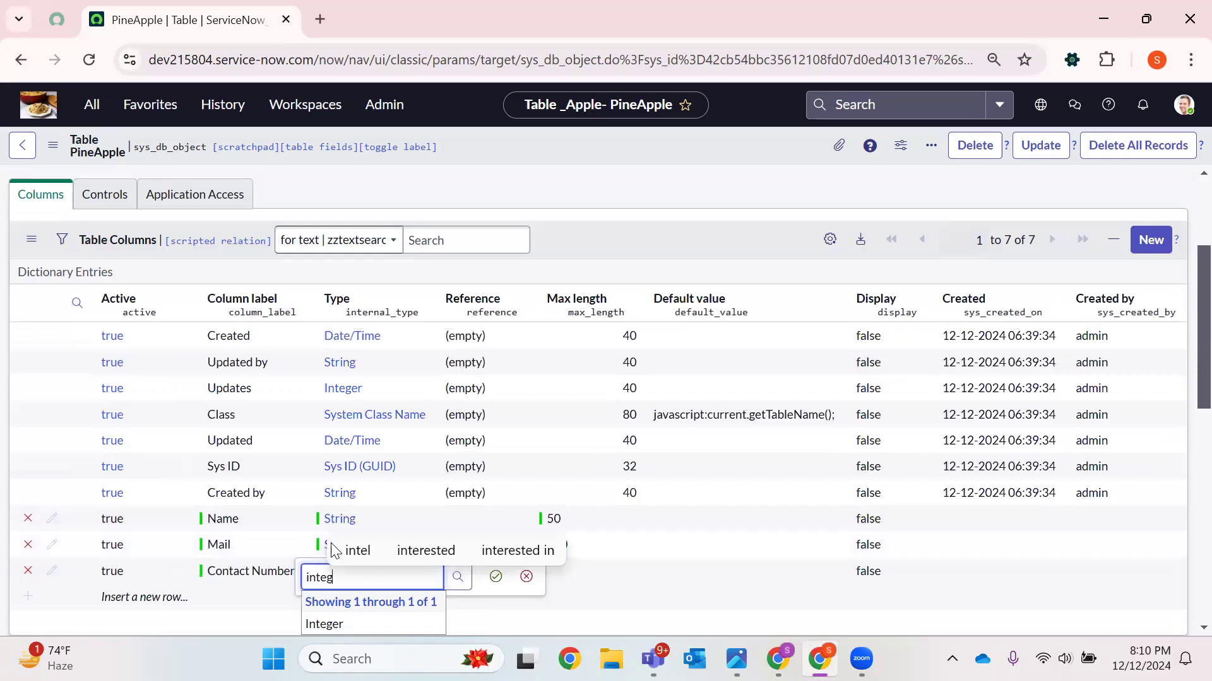
pyautogui.click(325, 624)
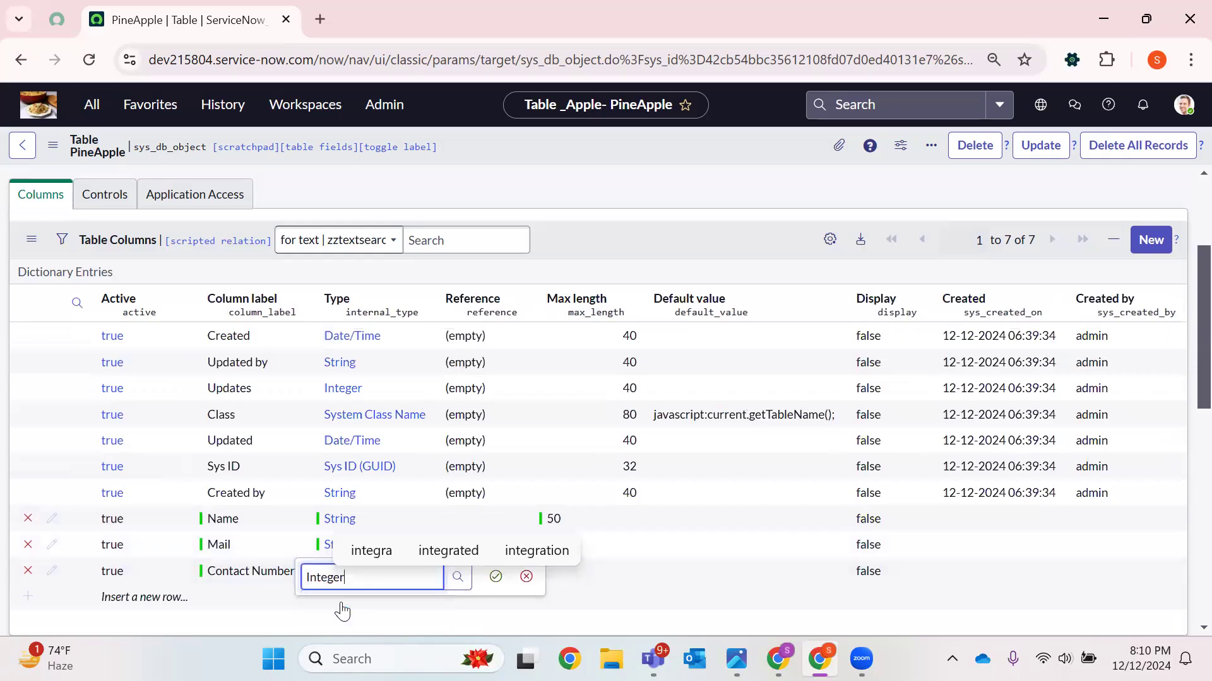
pyautogui.click(495, 582)
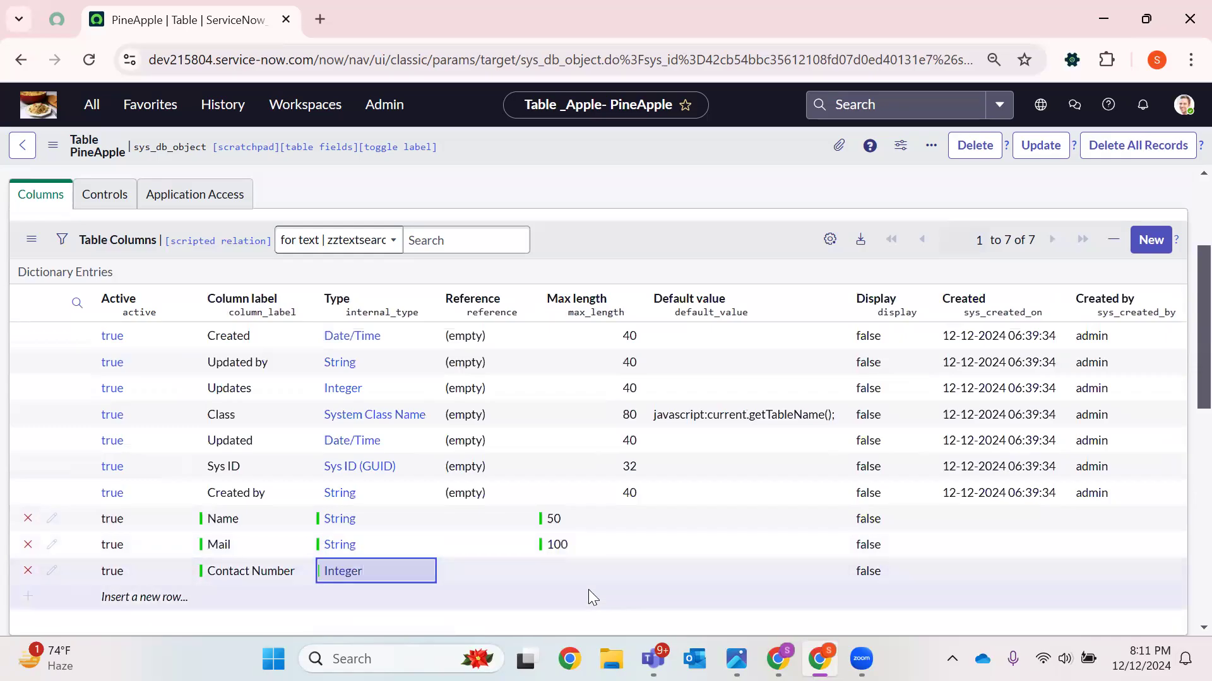
pyautogui.doubleClick(564, 571)
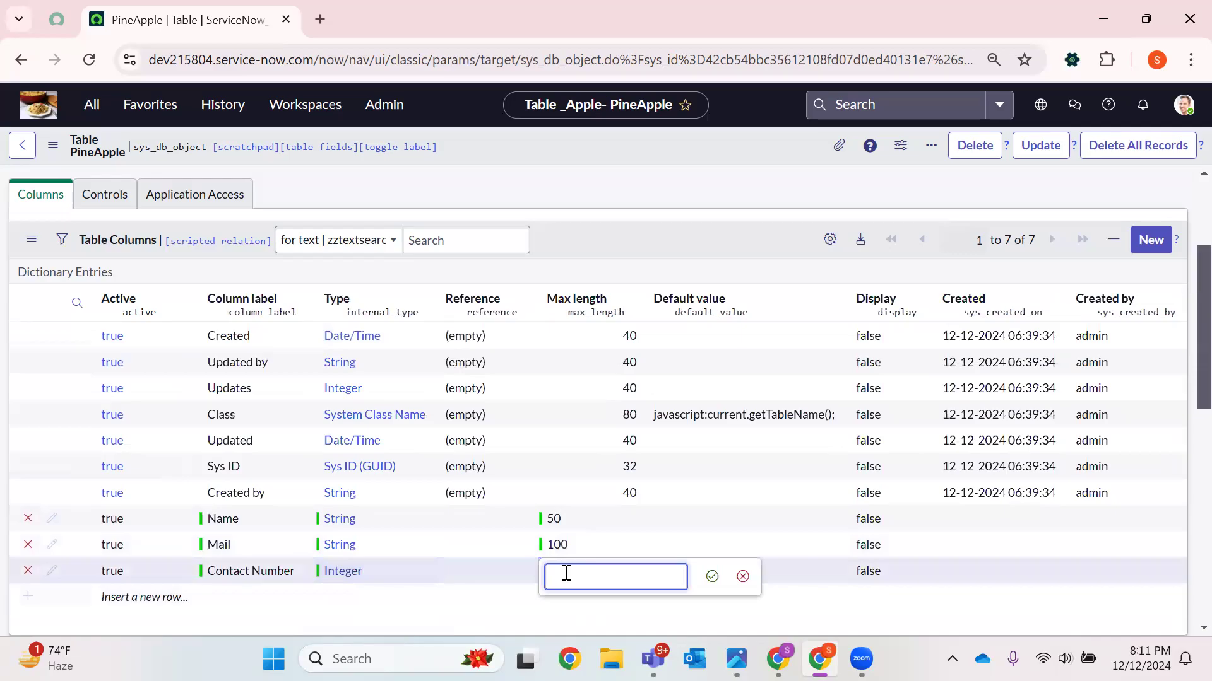
pyautogui.press('Return')
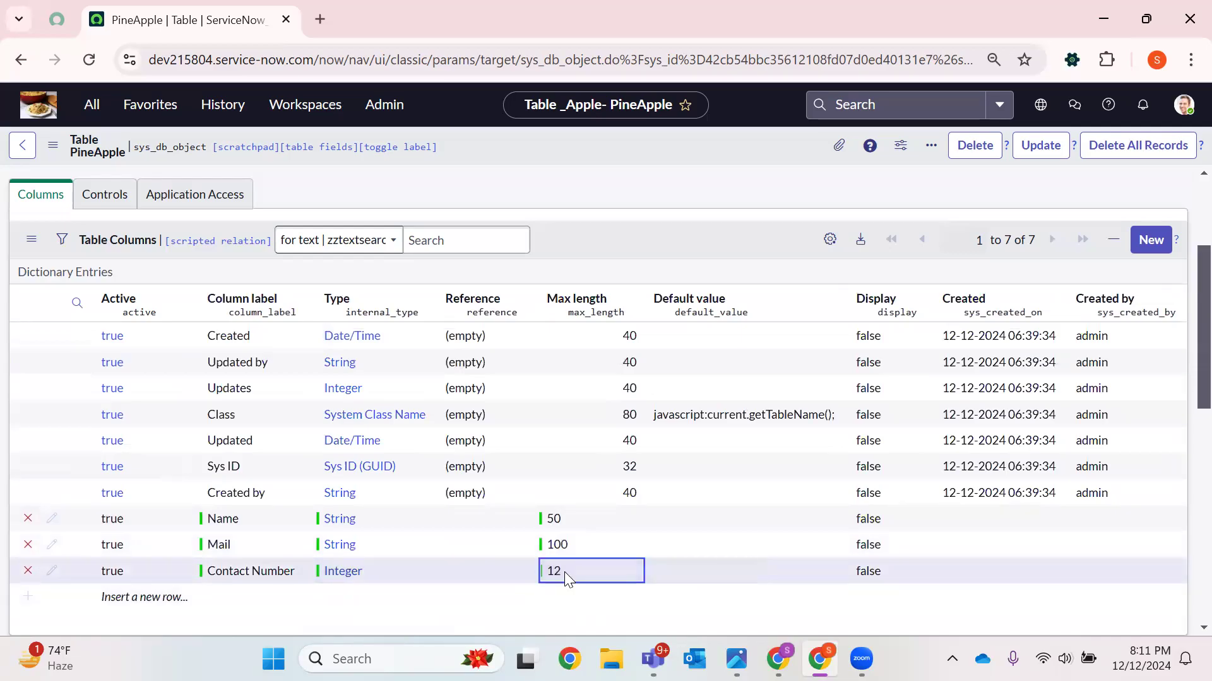
pyautogui.scroll(-4, 282, 571)
pyautogui.scroll(3, 281, 530)
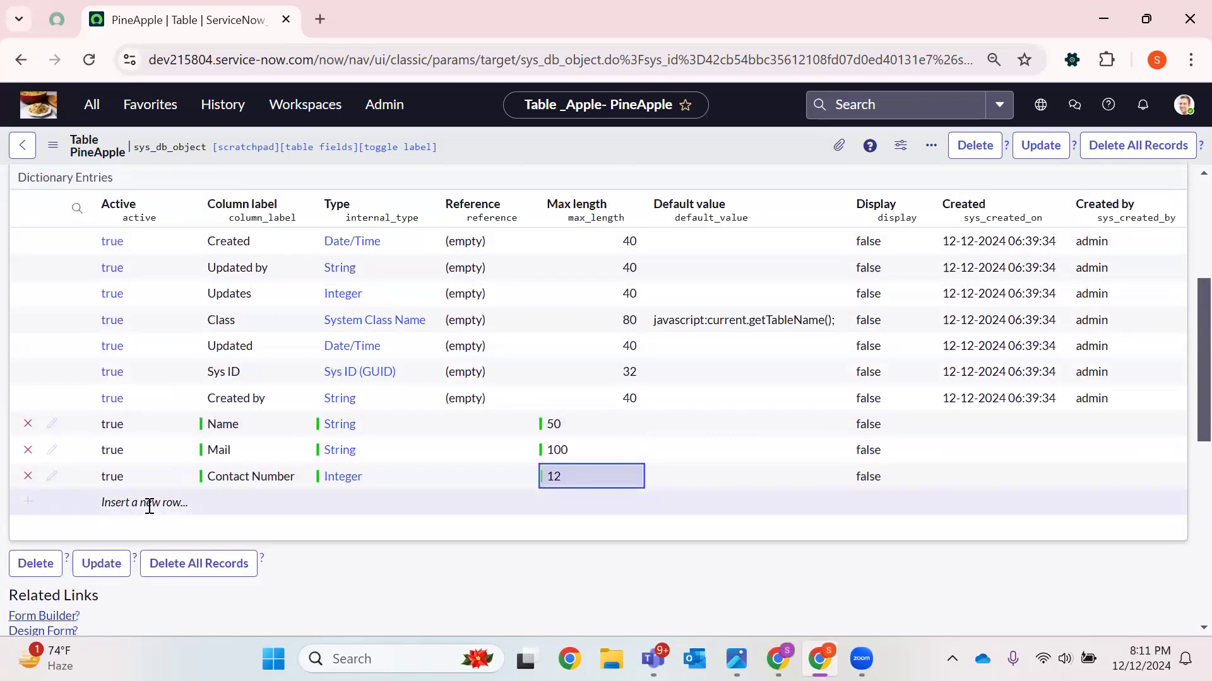
# Insert a new column row labelled Comments
pyautogui.doubleClick(249, 501)
pyautogui.write('Comments')
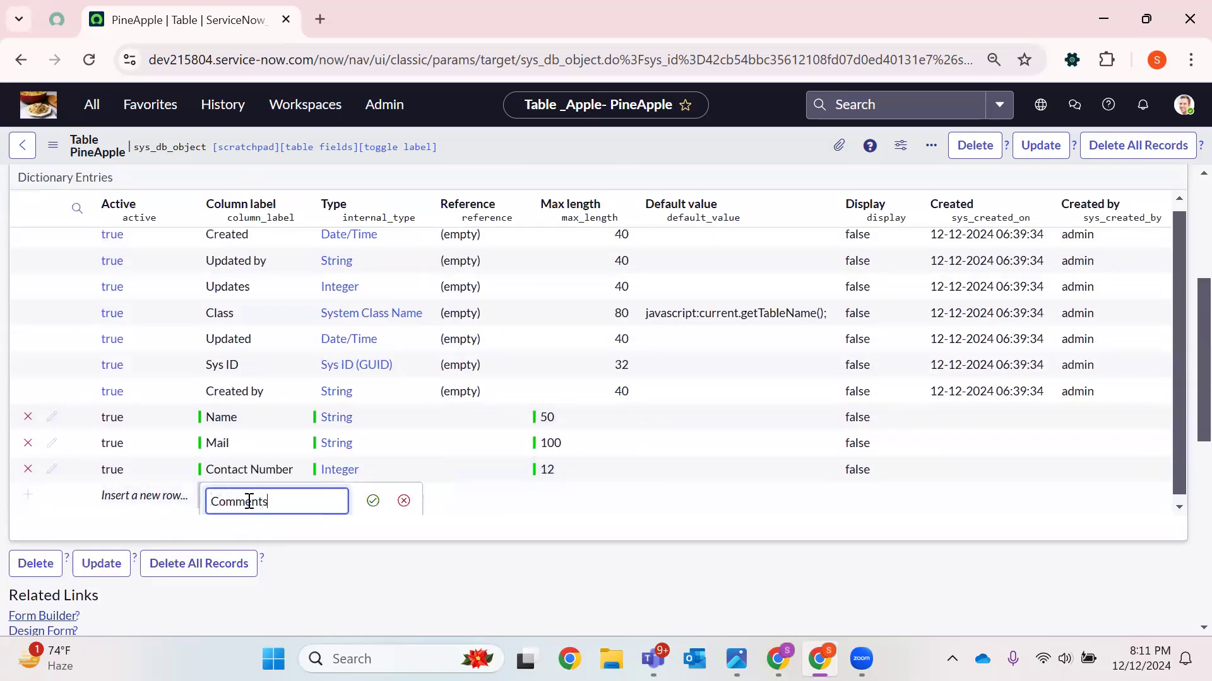
pyautogui.press('Return')
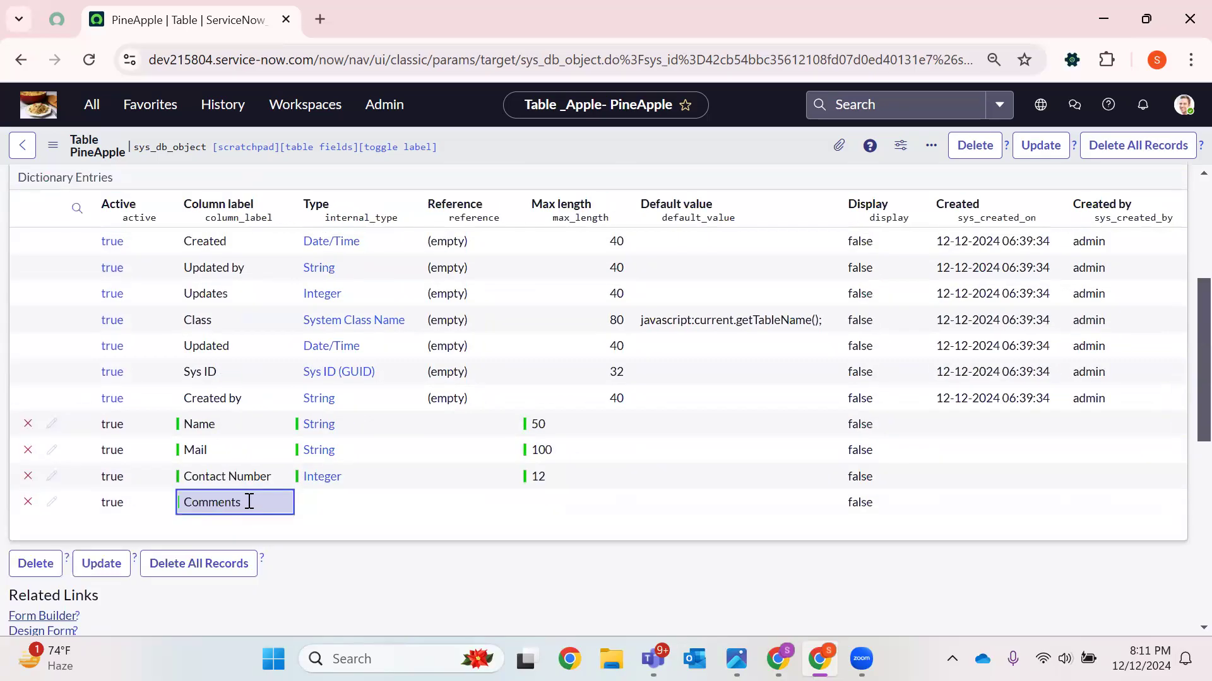
# Set the Comments column's type to String
pyautogui.doubleClick(332, 502)
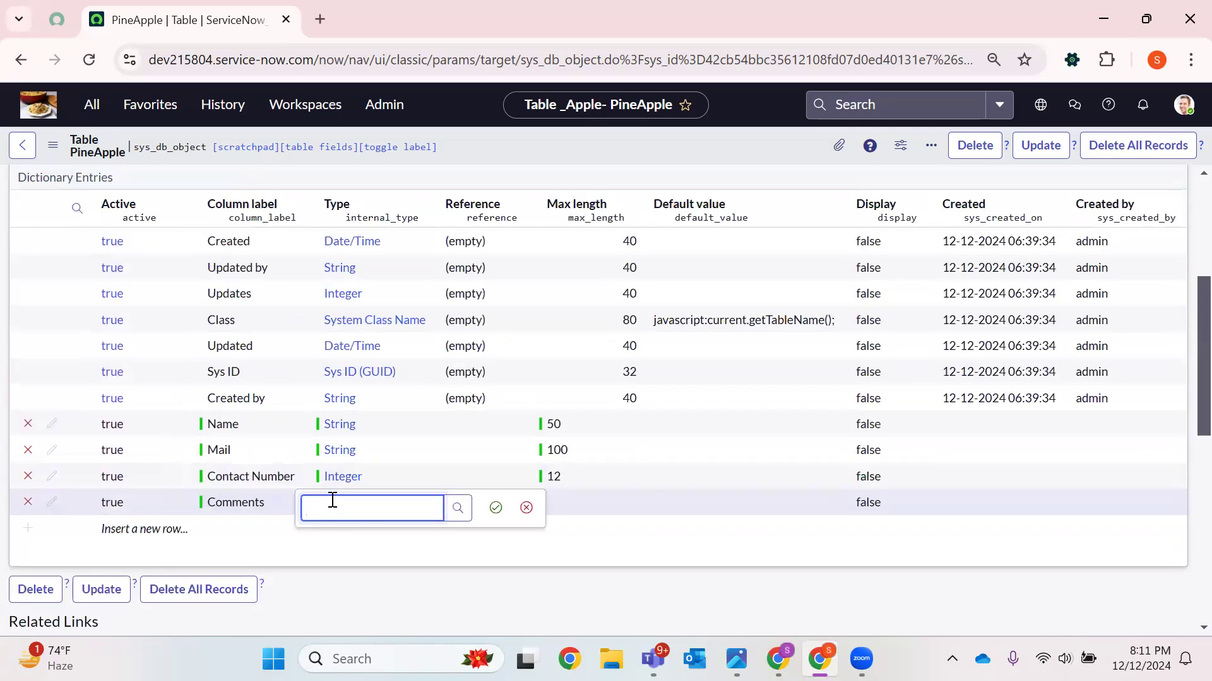
pyautogui.write('St')
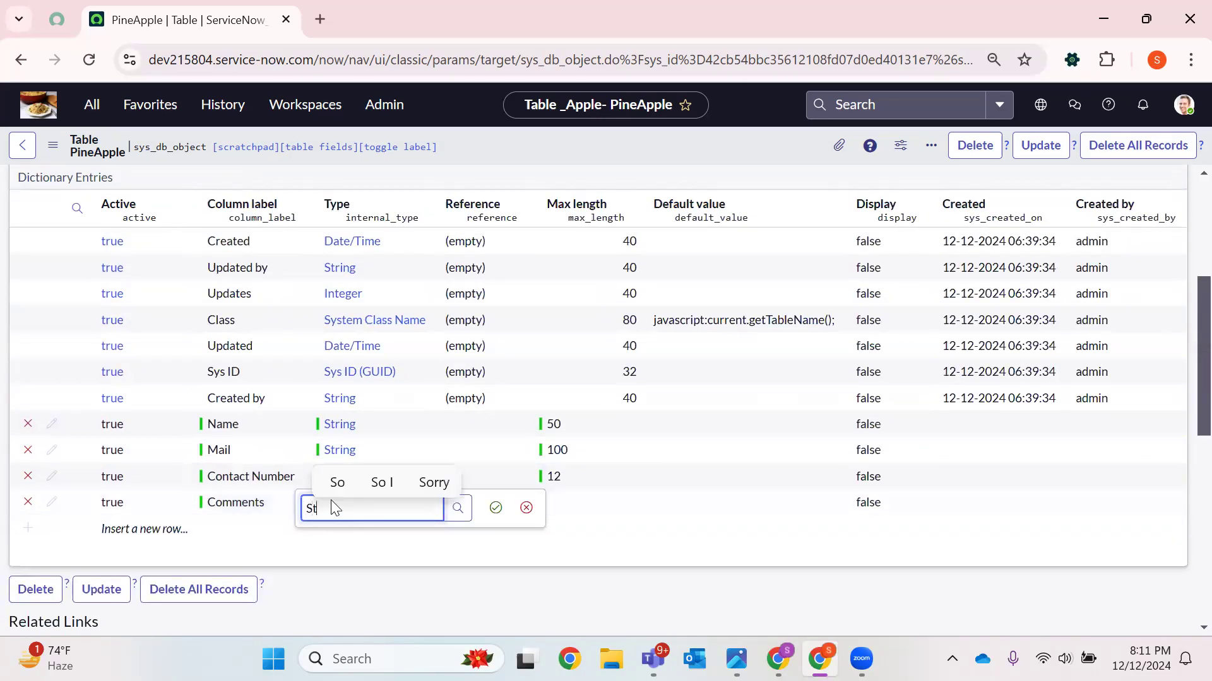
pyautogui.write('ring')
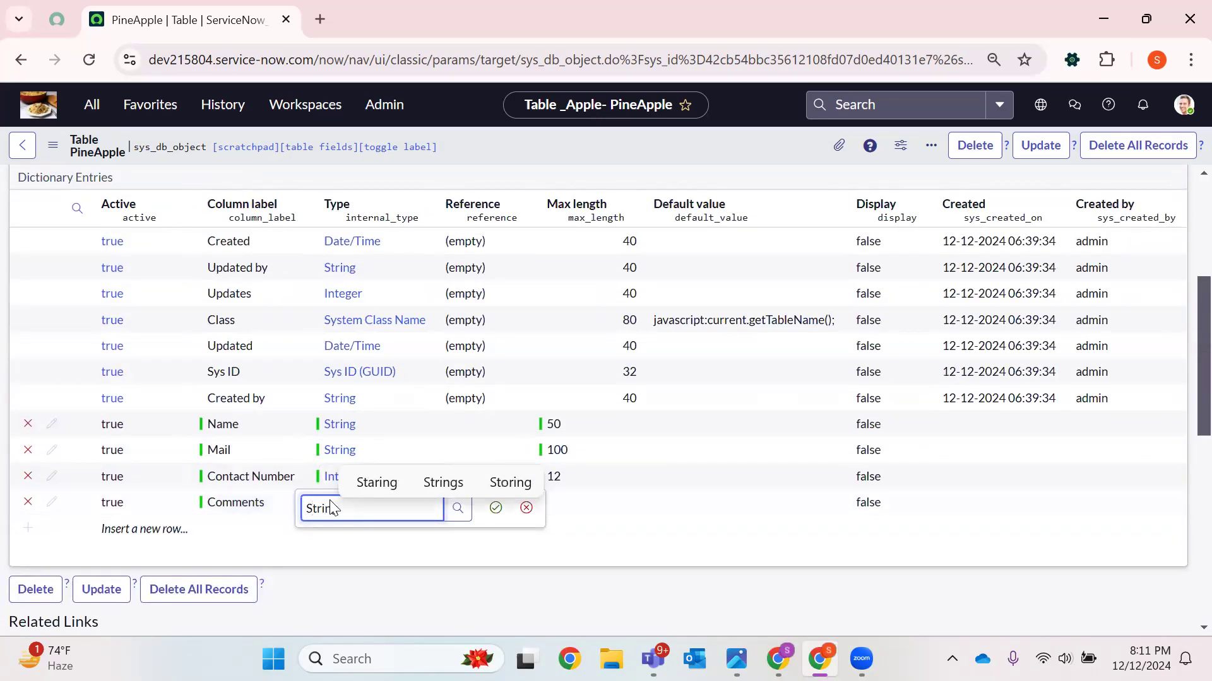
pyautogui.click(359, 557)
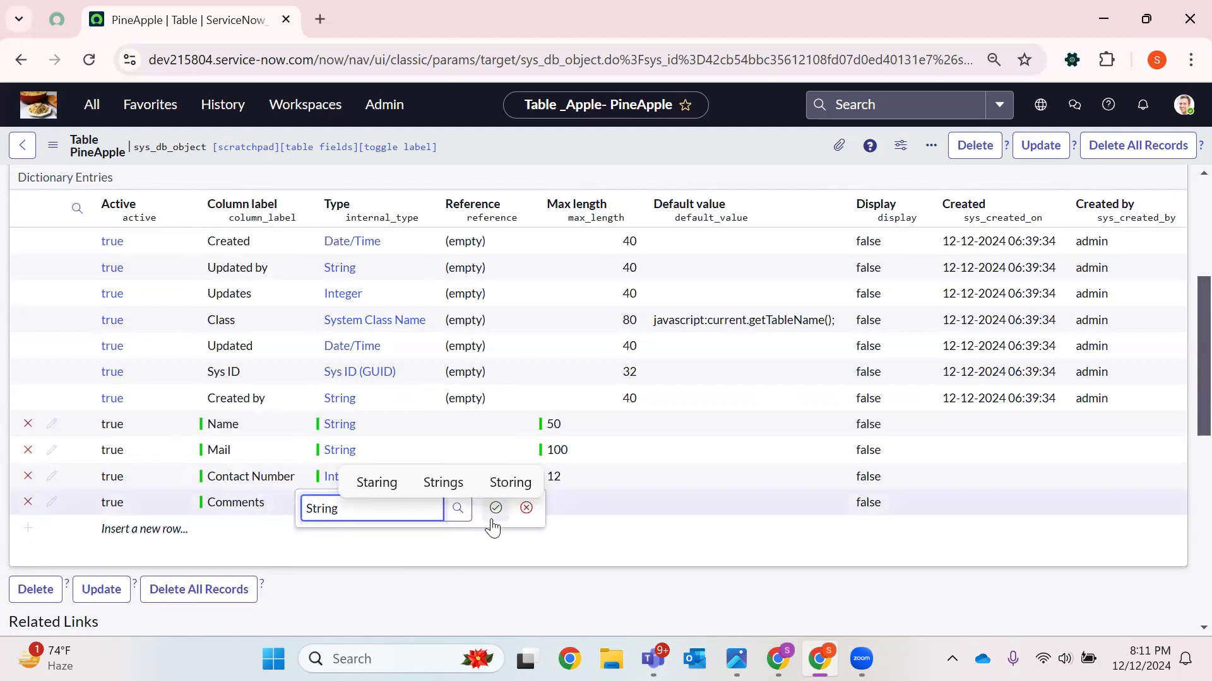
pyautogui.click(496, 511)
# Set the Comments column's max length to 250 and save the table
pyautogui.doubleClick(552, 505)
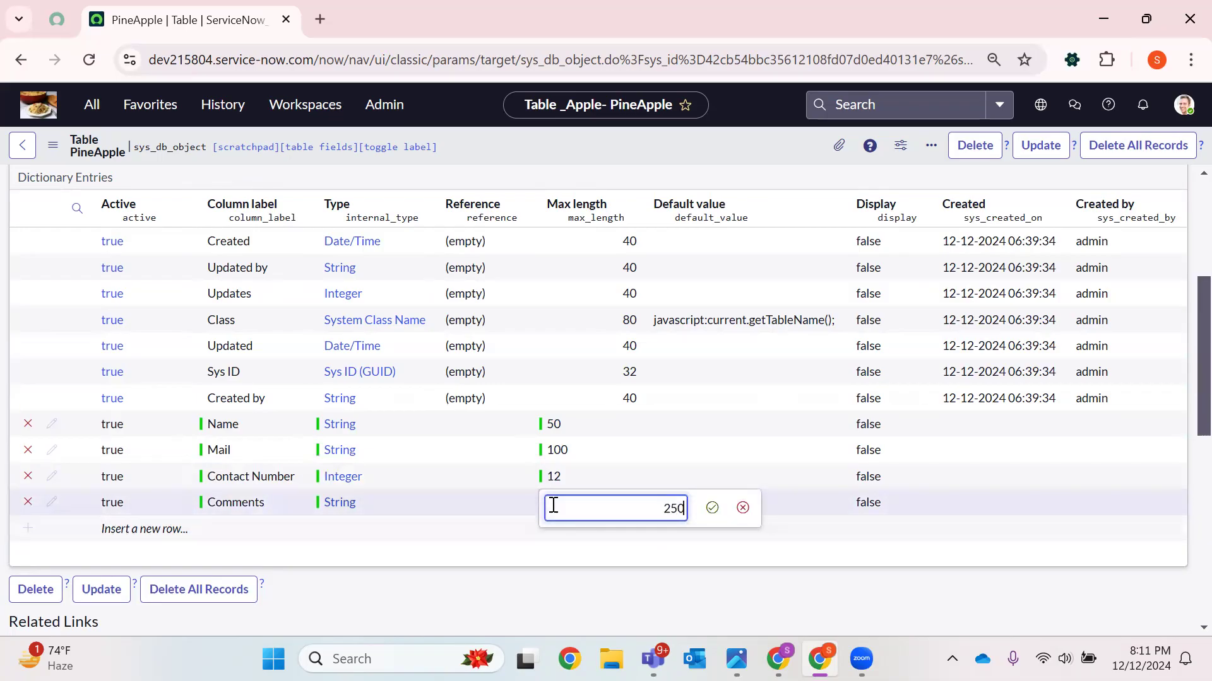
pyautogui.press('Return')
pyautogui.scroll(3, 414, 380)
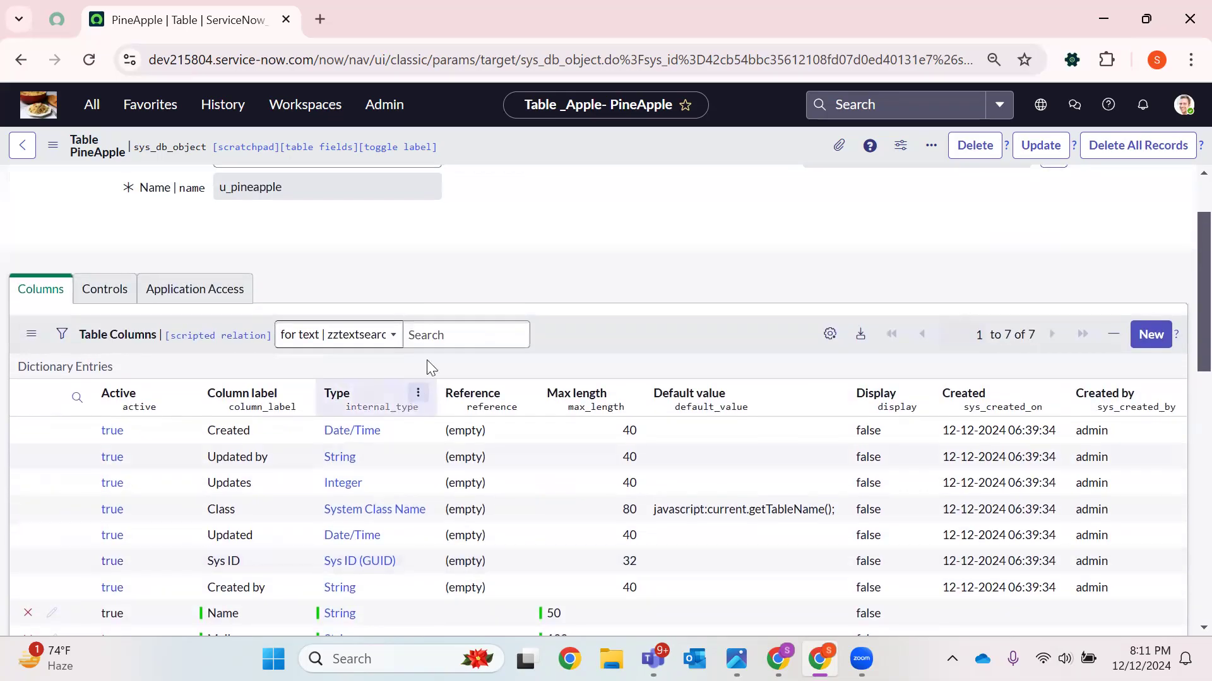
pyautogui.rightClick(581, 151)
pyautogui.click(650, 165)
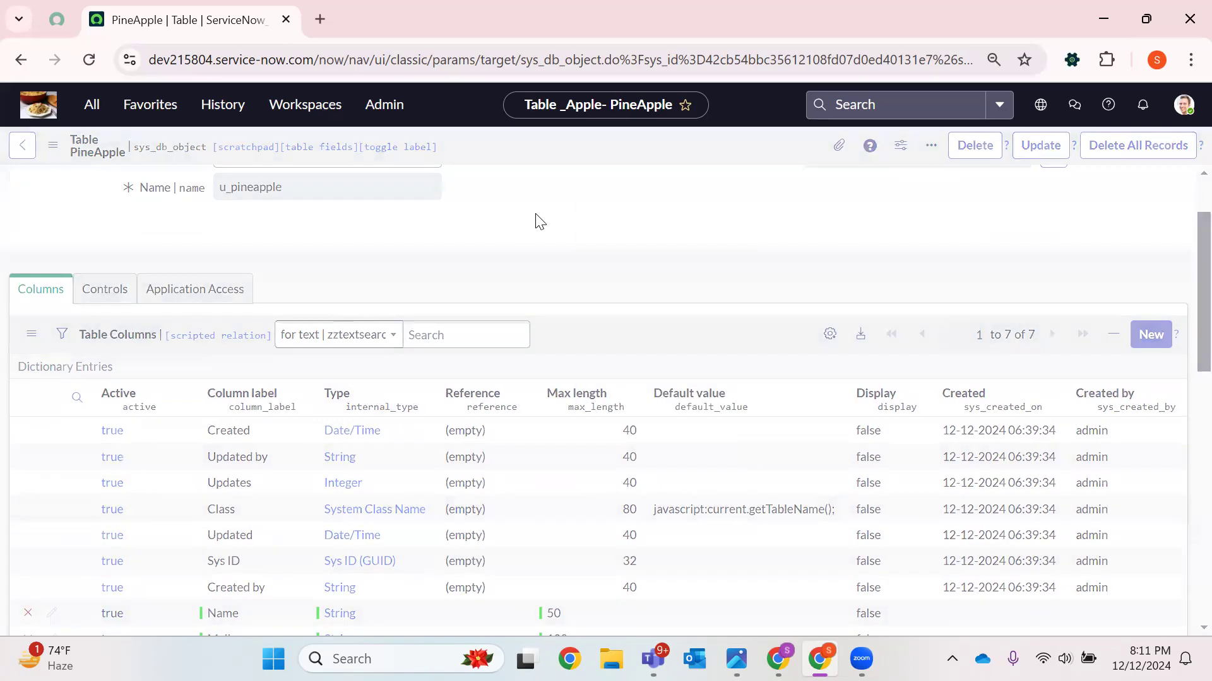
# Review the saved table columns and their types and lengths
pyautogui.scroll(-6, 535, 222)
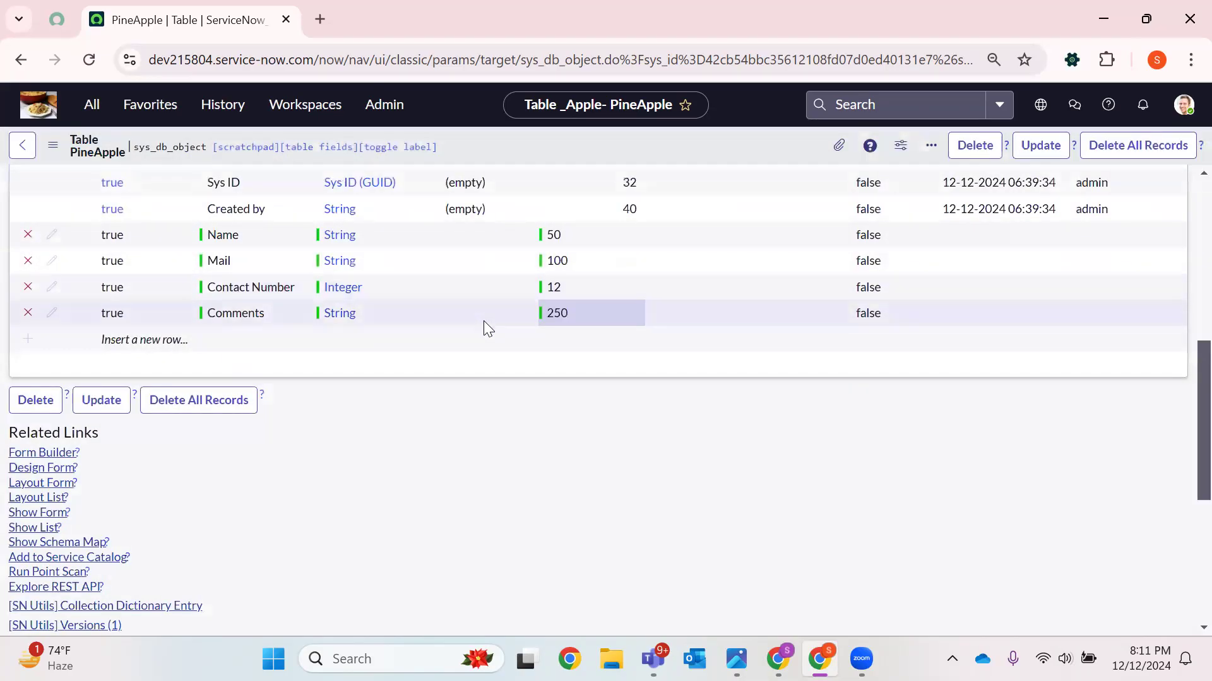
pyautogui.scroll(-6, 647, 305)
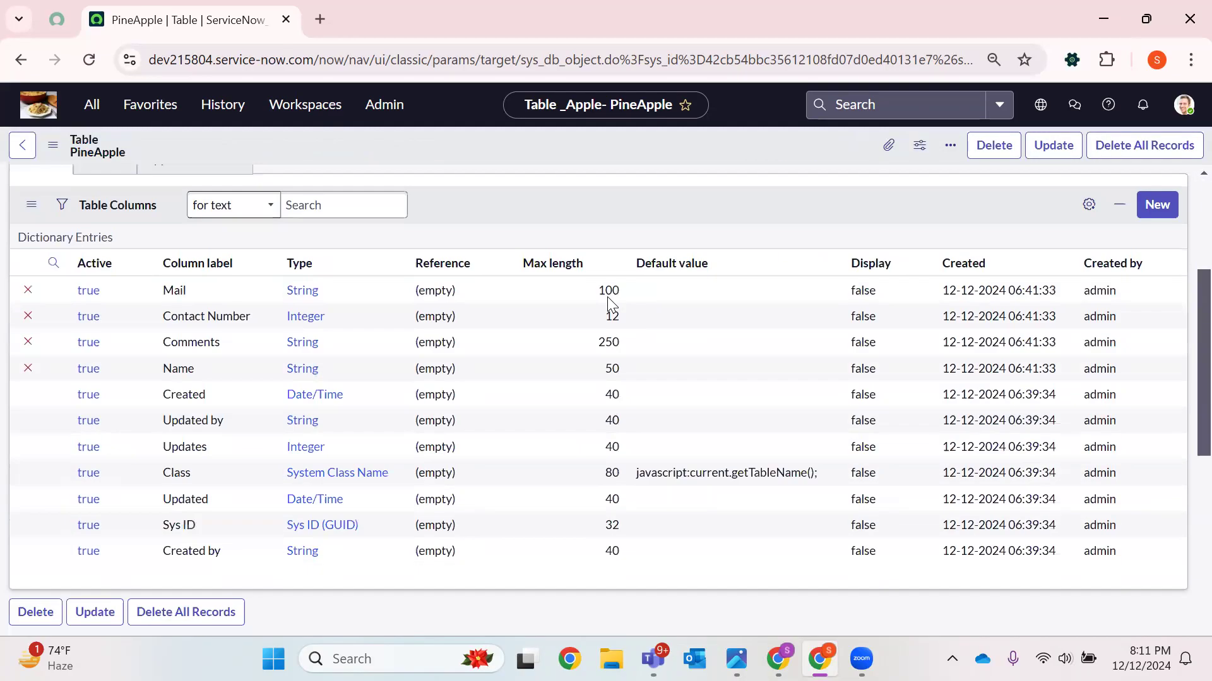
pyautogui.scroll(2, 43, 282)
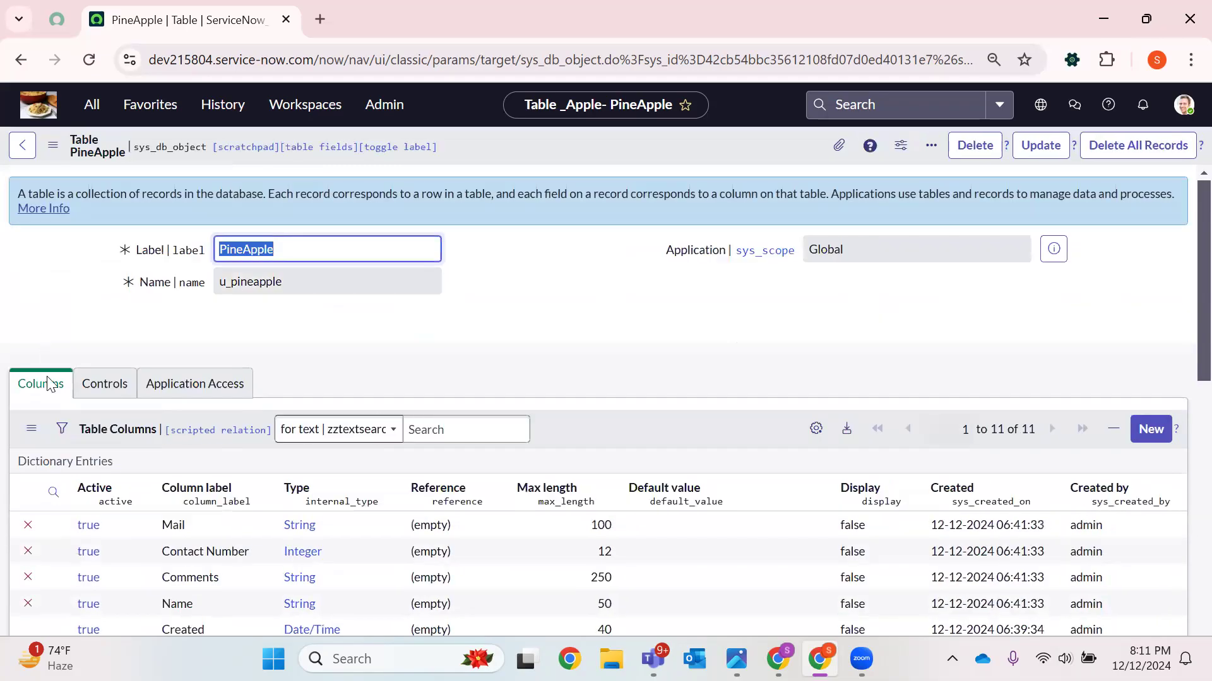
pyautogui.scroll(-1, 25, 532)
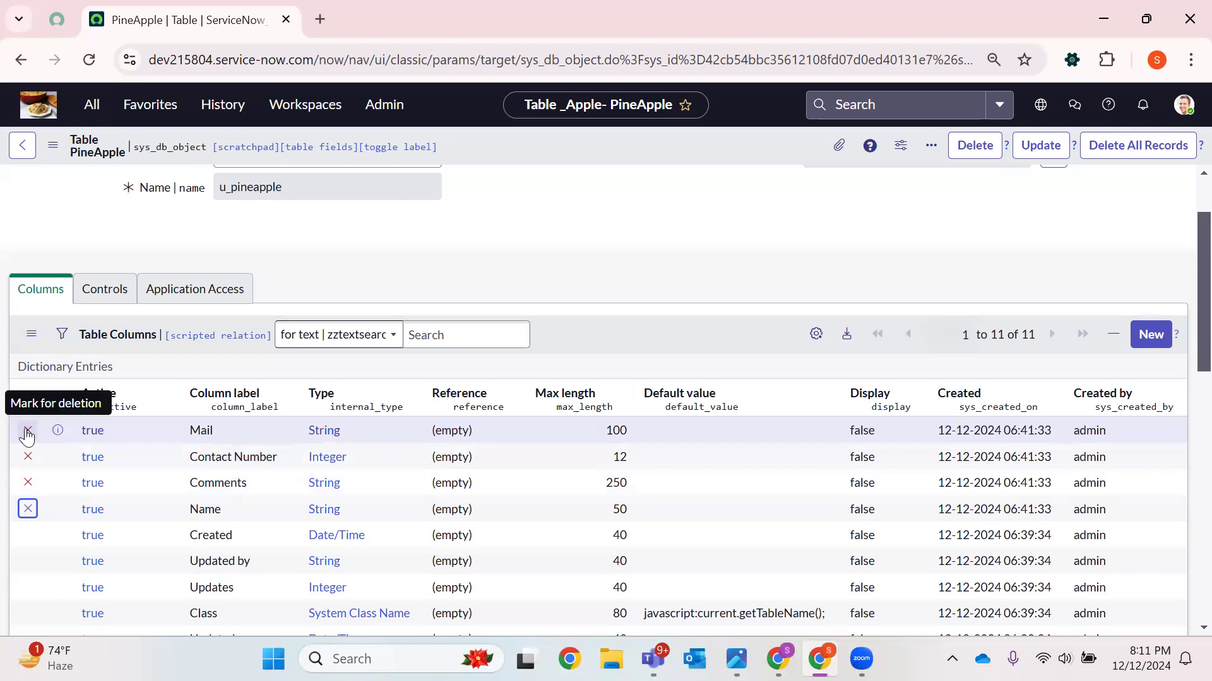
pyautogui.scroll(-5, 351, 387)
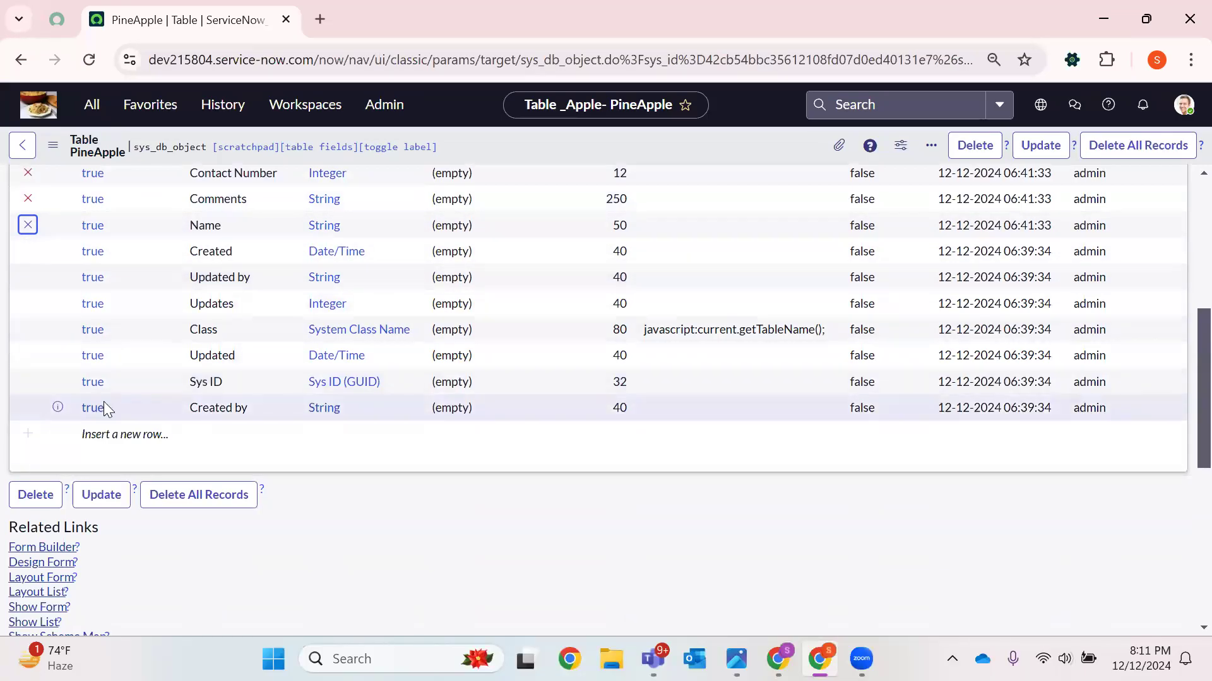
pyautogui.scroll(-3, 170, 363)
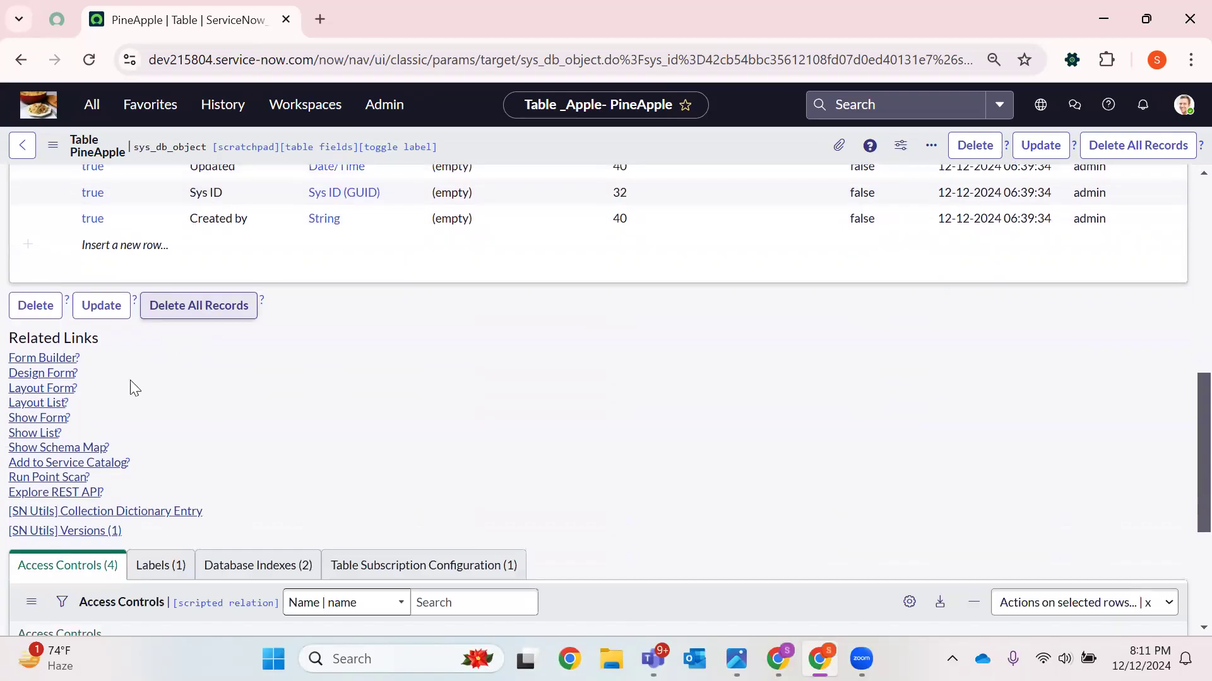
# Open an empty PineApple record form from the table's related links
pyautogui.click(32, 419)
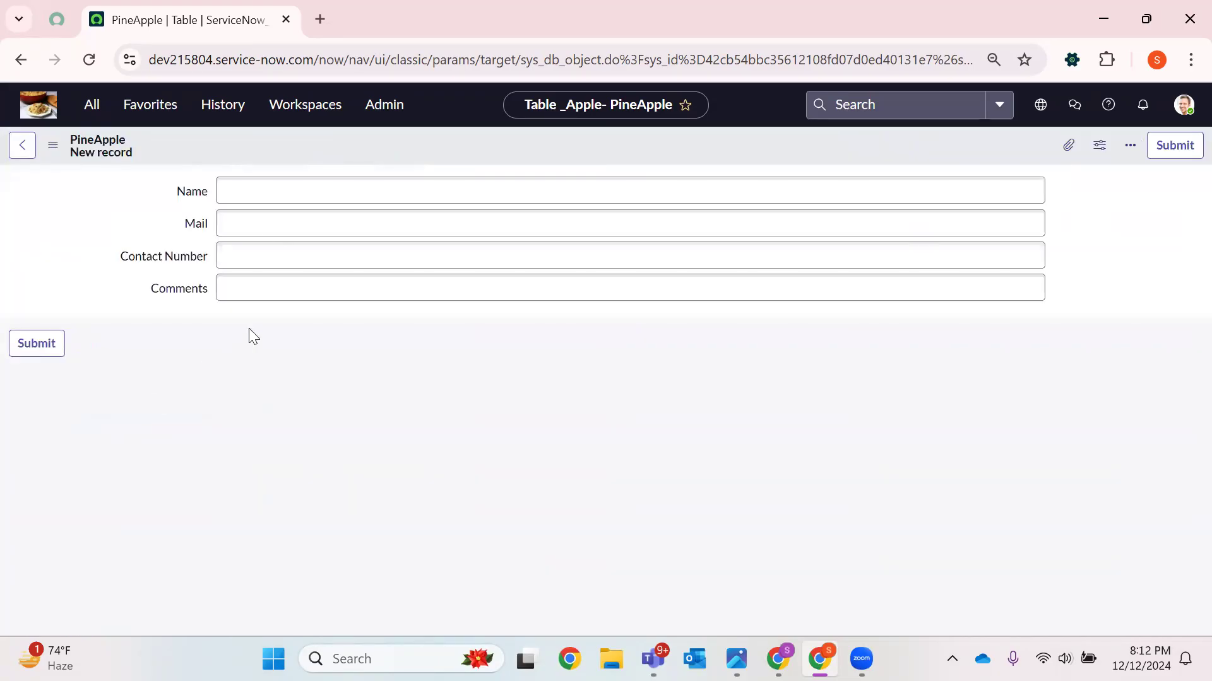
pyautogui.click(23, 149)
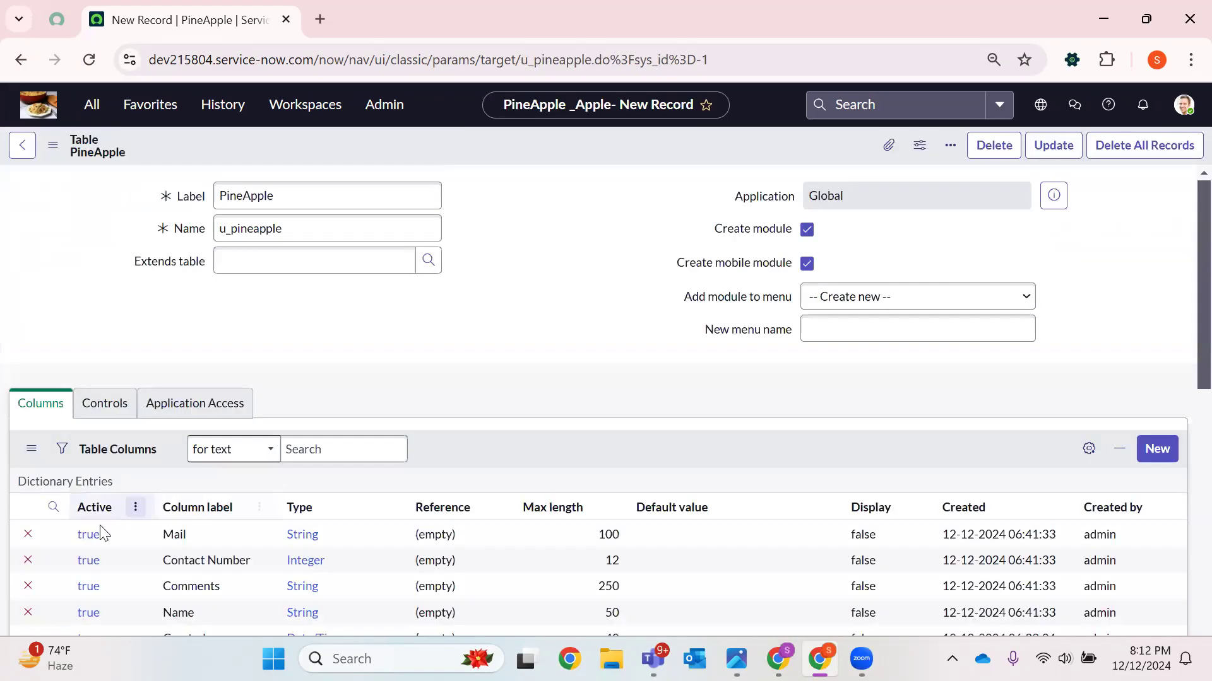
pyautogui.scroll(-5, 103, 529)
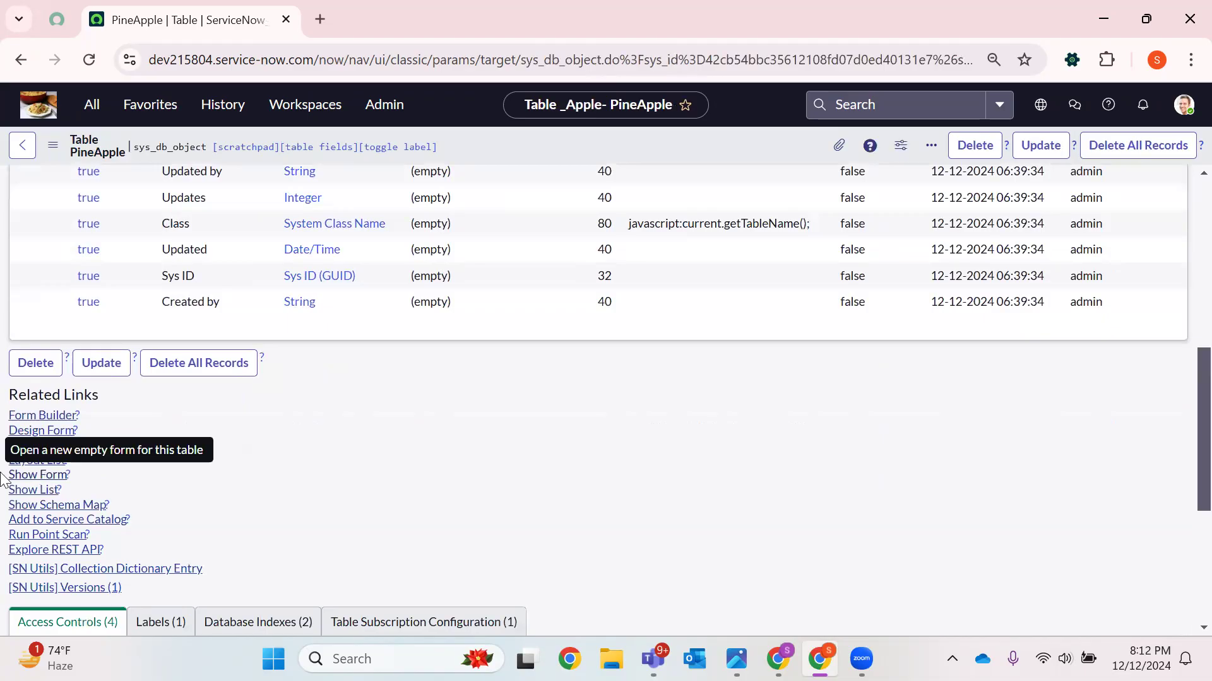
pyautogui.rightClick(6, 484)
pyautogui.click(198, 522)
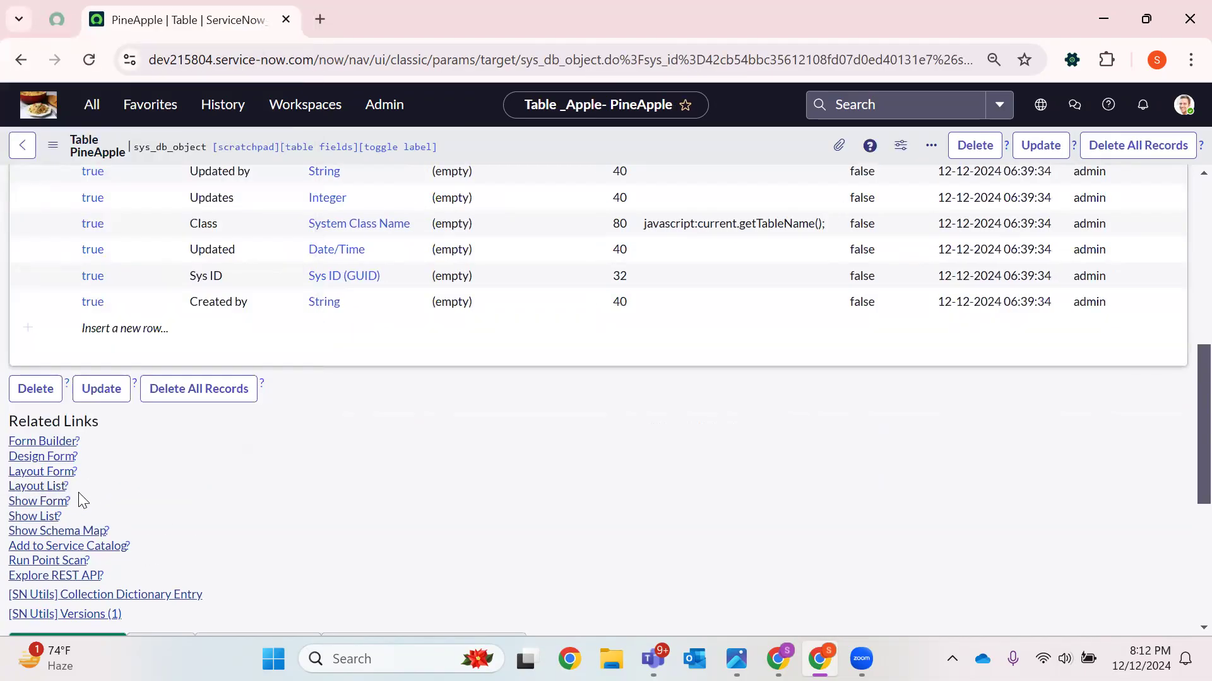
pyautogui.click(53, 503)
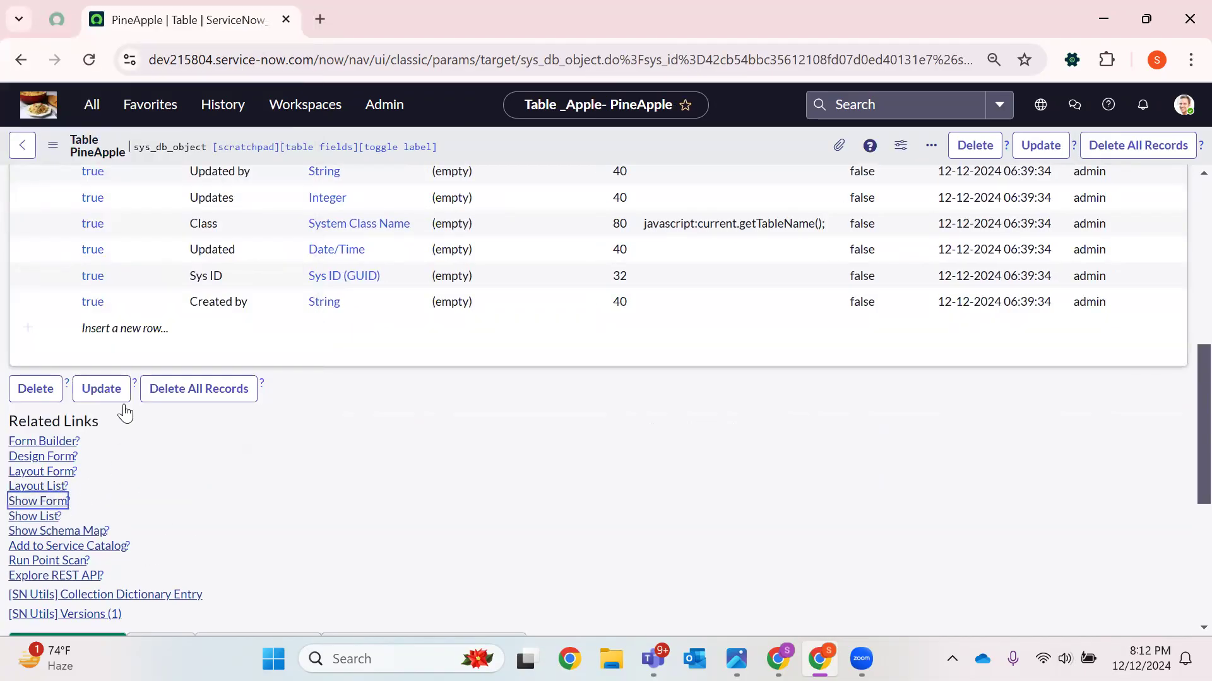
pyautogui.click(59, 508)
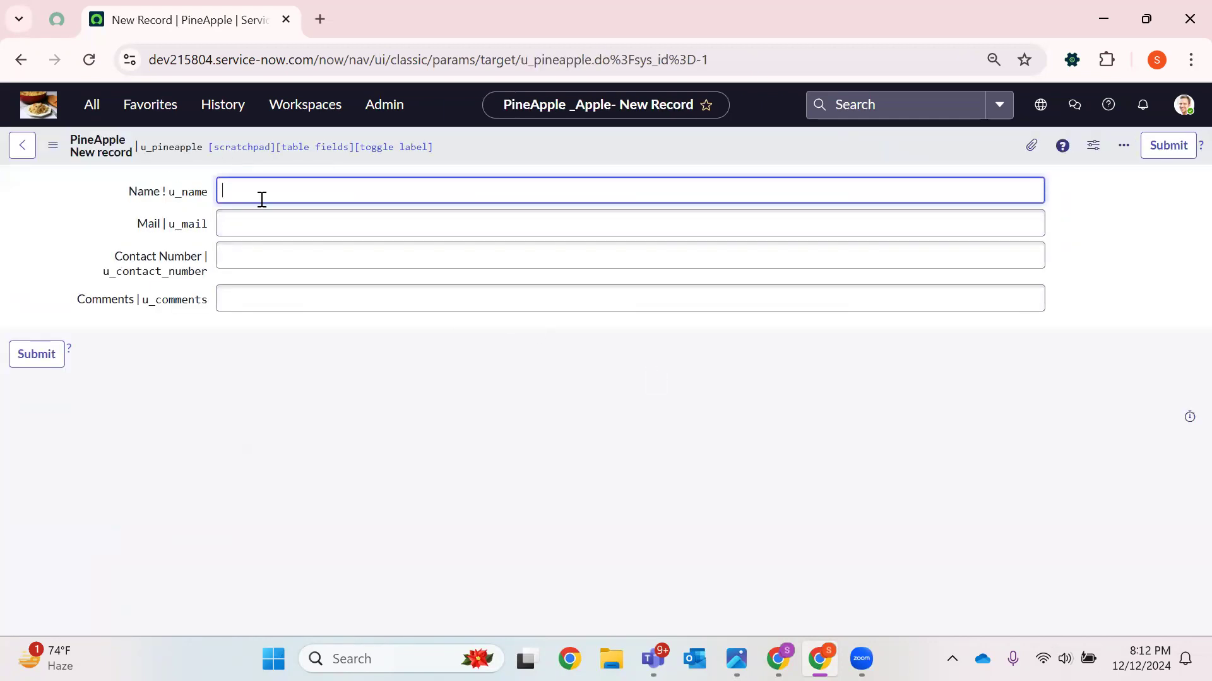
# Fill in a person's name and e-mail address in the new record and submit it
pyautogui.write('Sneha')
pyautogui.click(316, 223)
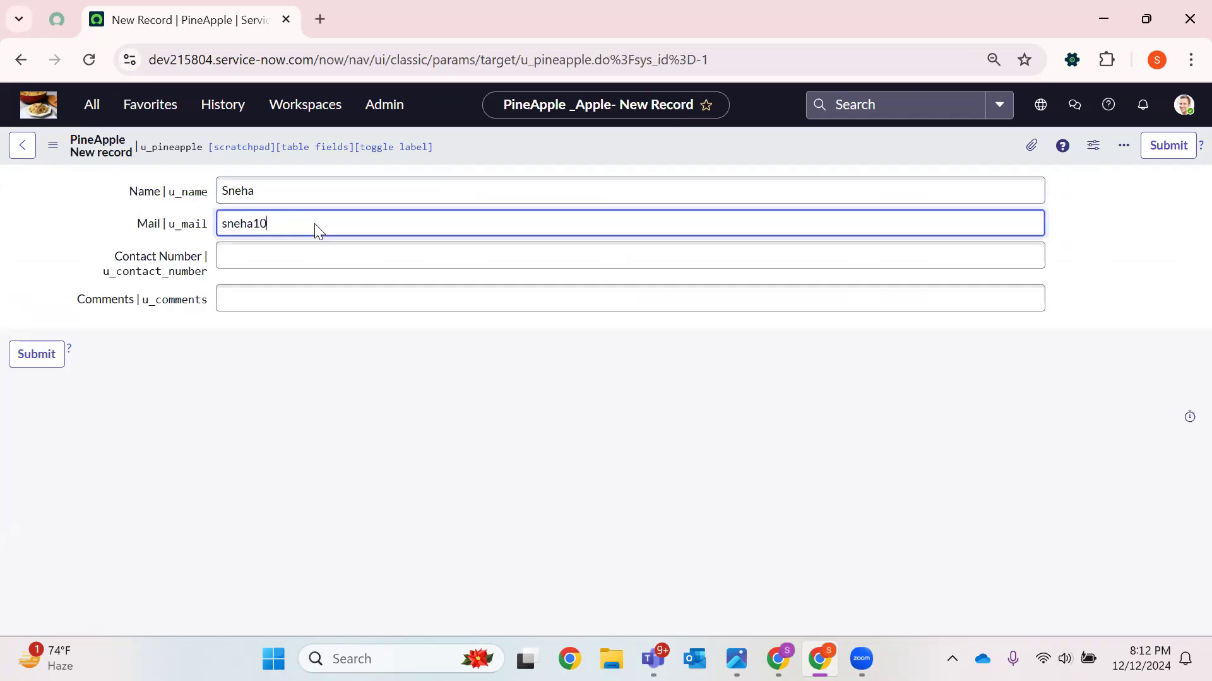
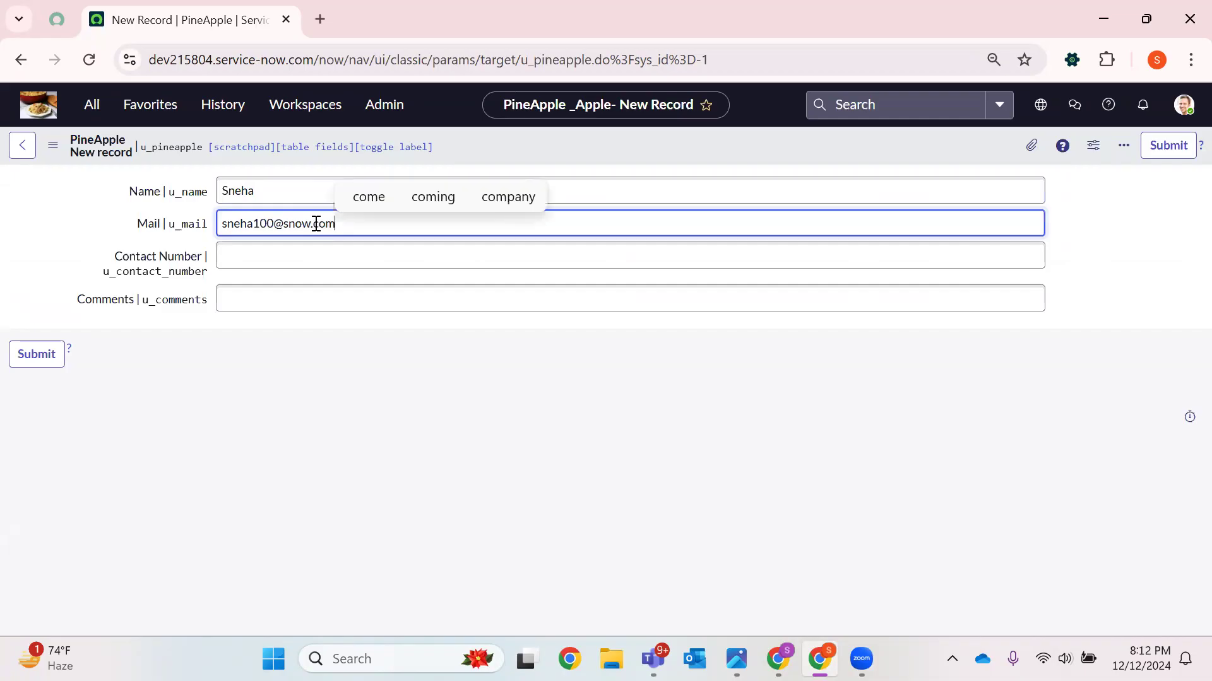
pyautogui.click(40, 352)
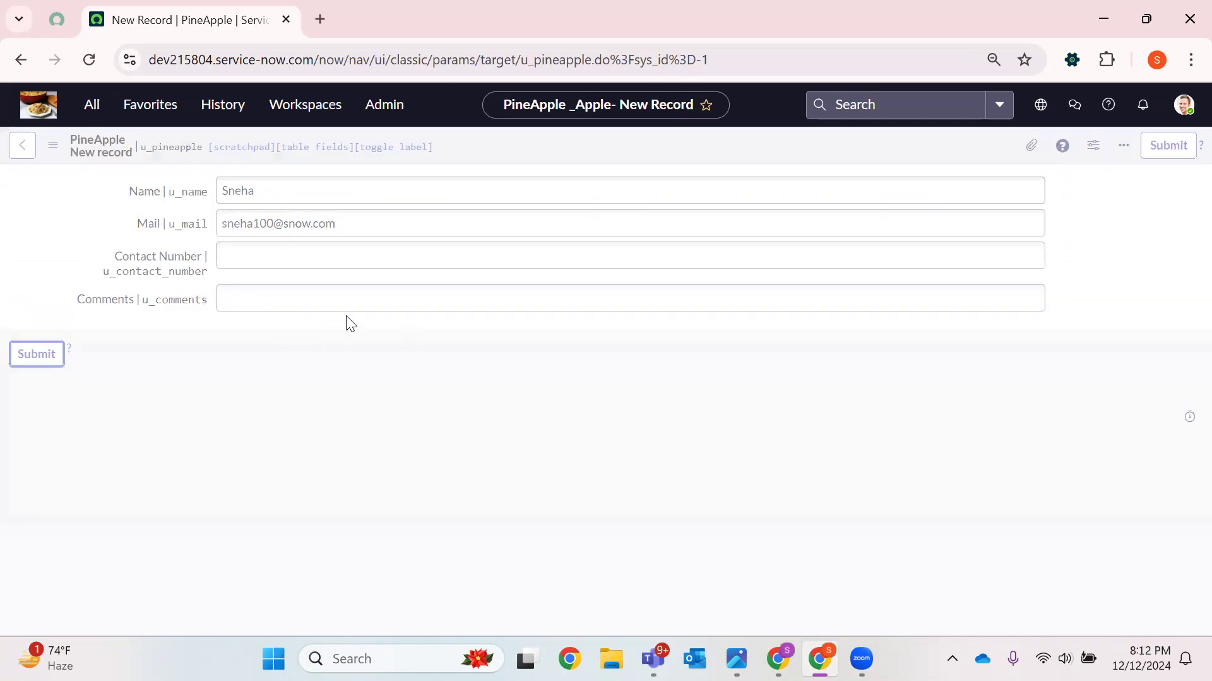
# Open another empty PineApple record form from the related links
pyautogui.scroll(-10, 323, 361)
pyautogui.scroll(3, 19, 505)
pyautogui.scroll(-10, 125, 510)
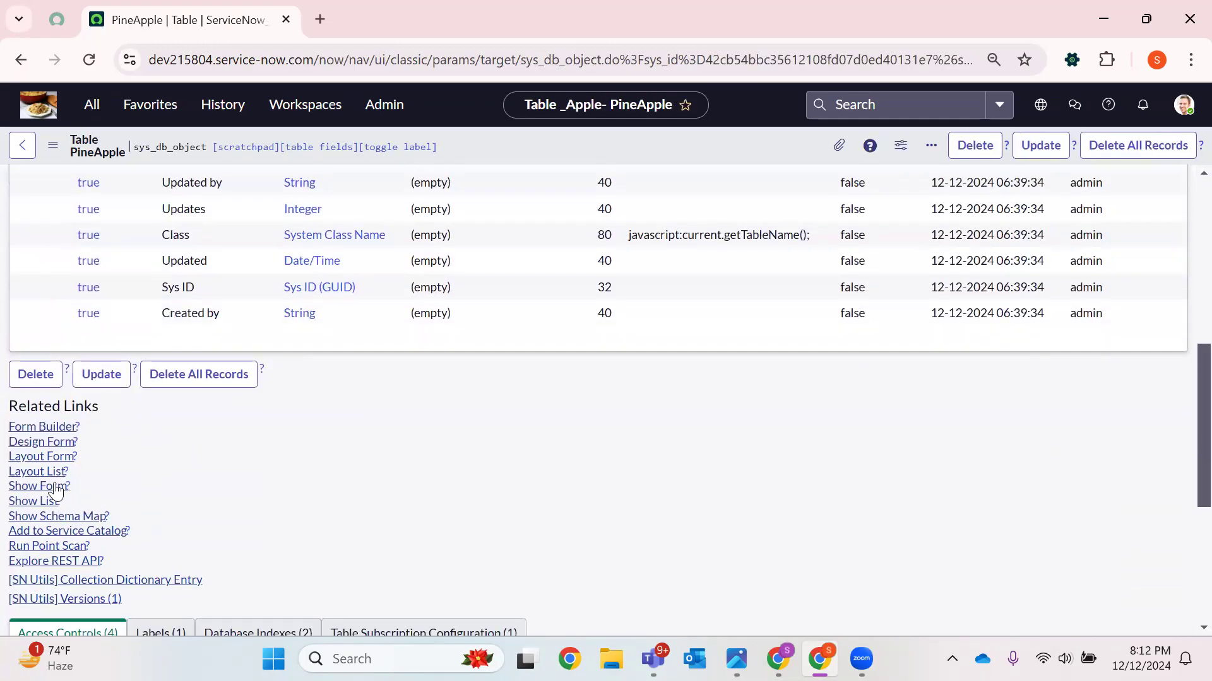
pyautogui.click(39, 514)
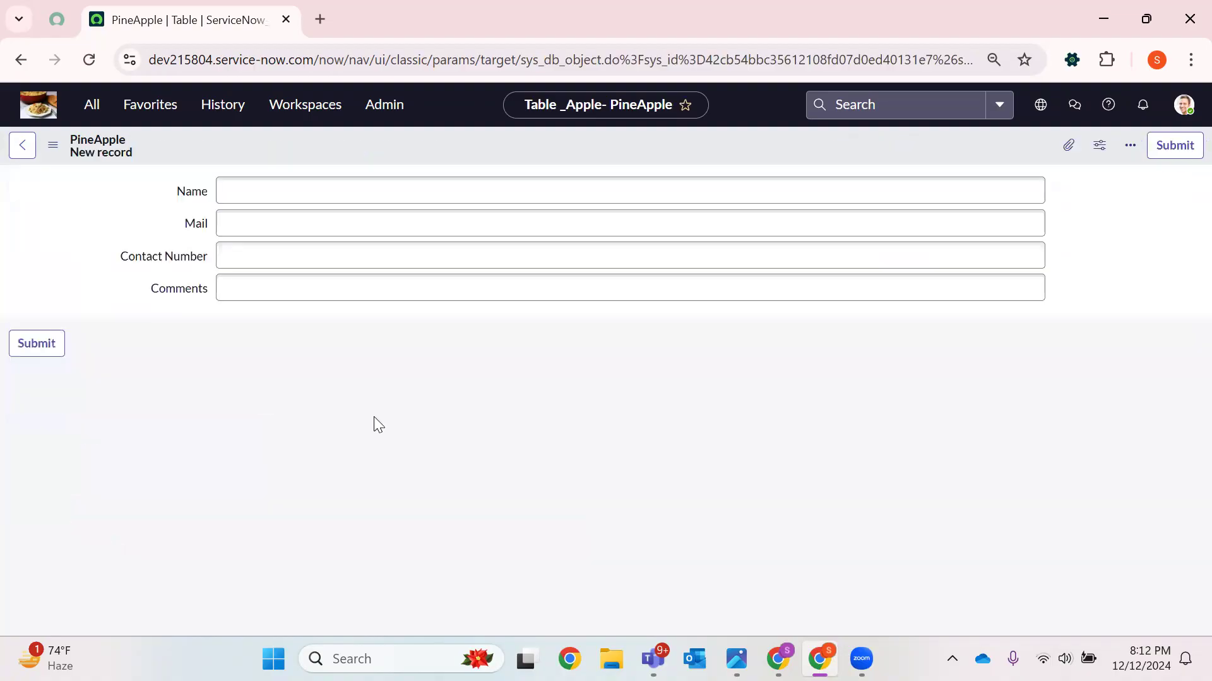
# Create a second record with a person's name, e-mail, a contact number and the comment test, then submit it
pyautogui.write('Rishi')
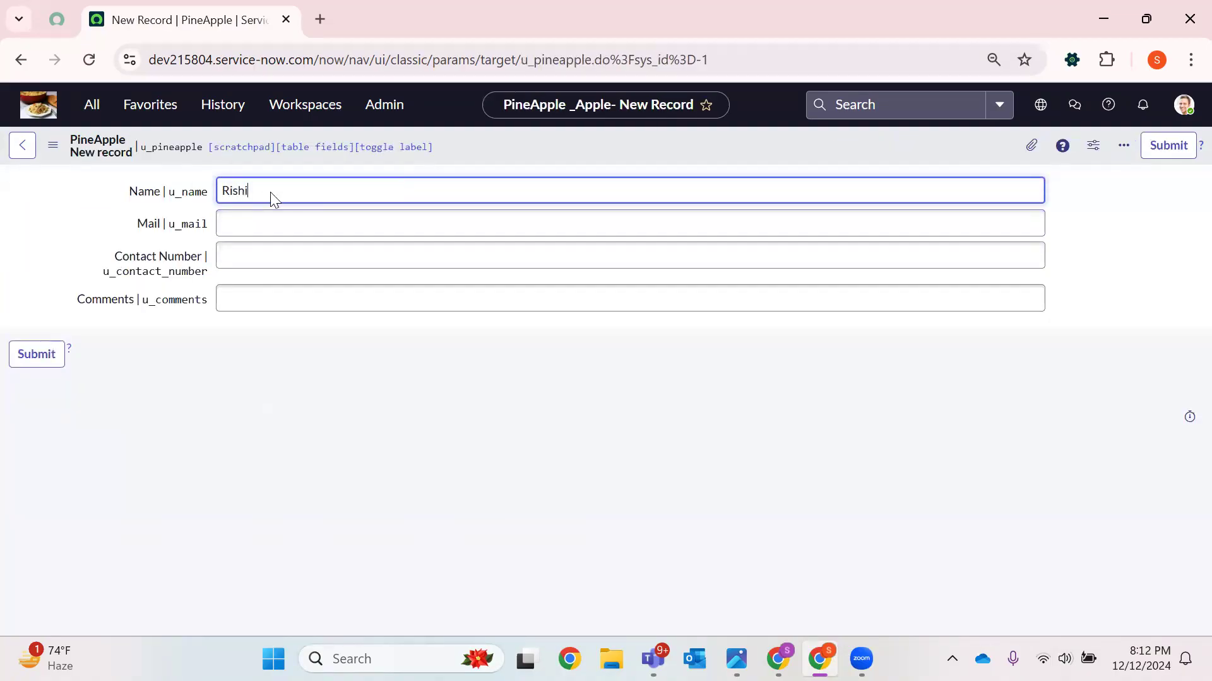
pyautogui.click(258, 227)
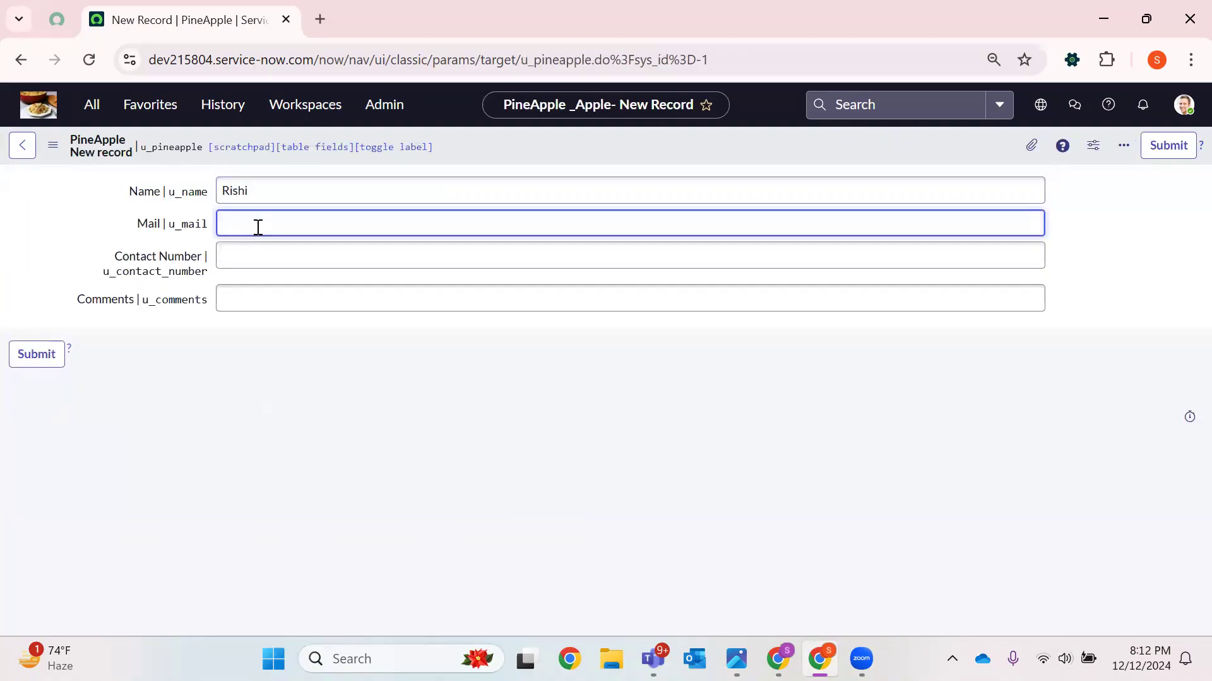
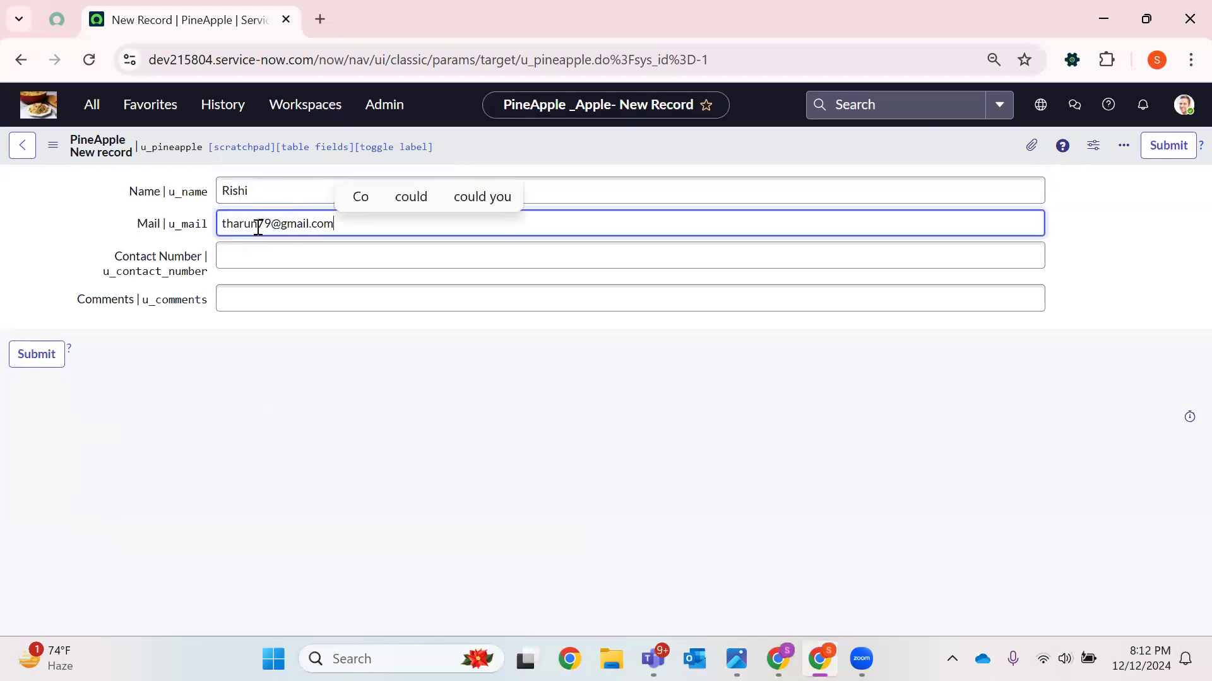
pyautogui.click(230, 259)
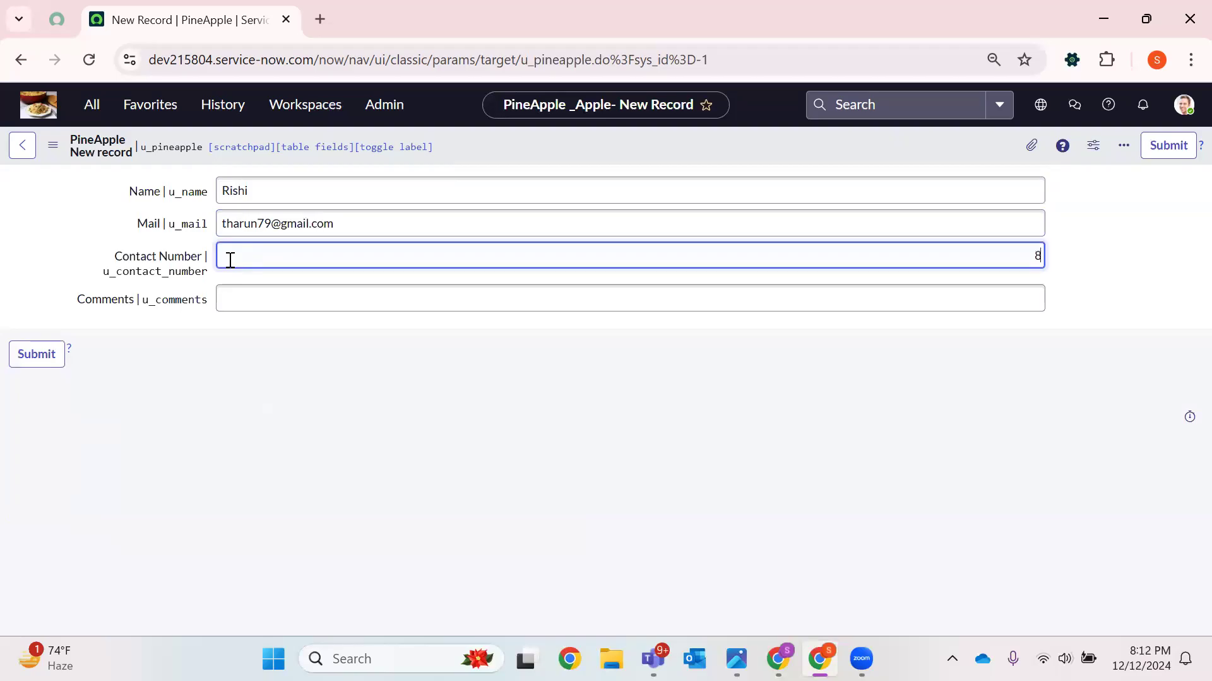
pyautogui.click(233, 289)
pyautogui.write('test')
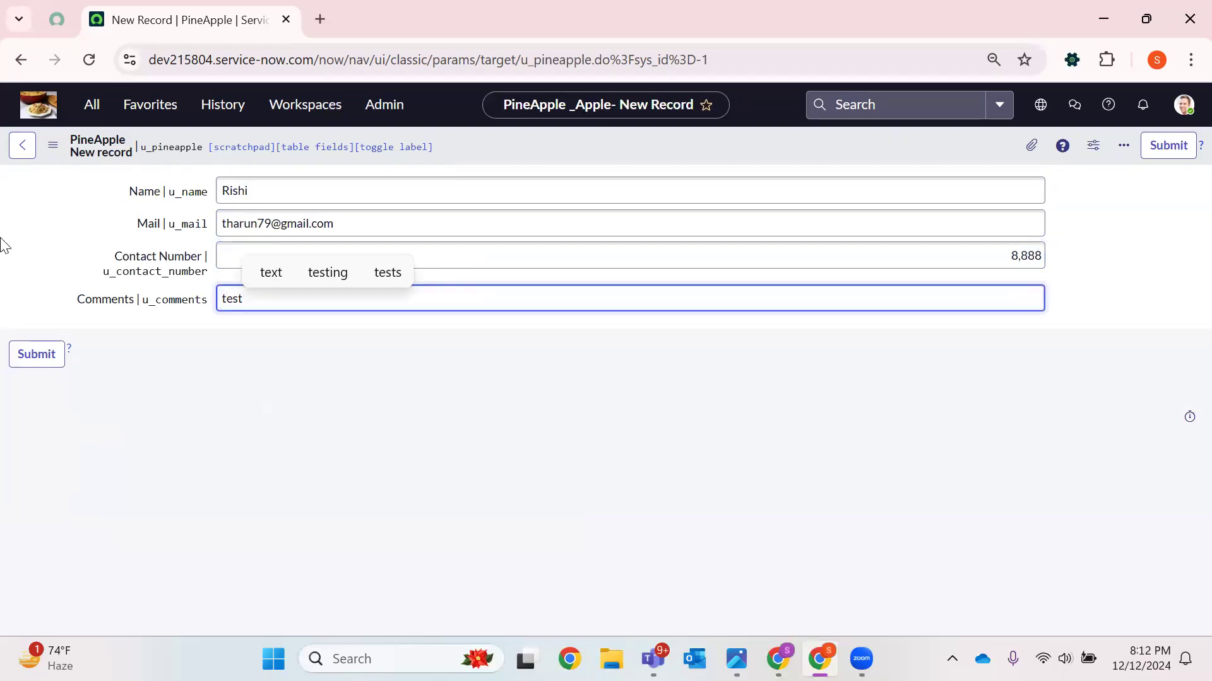
pyautogui.click(28, 353)
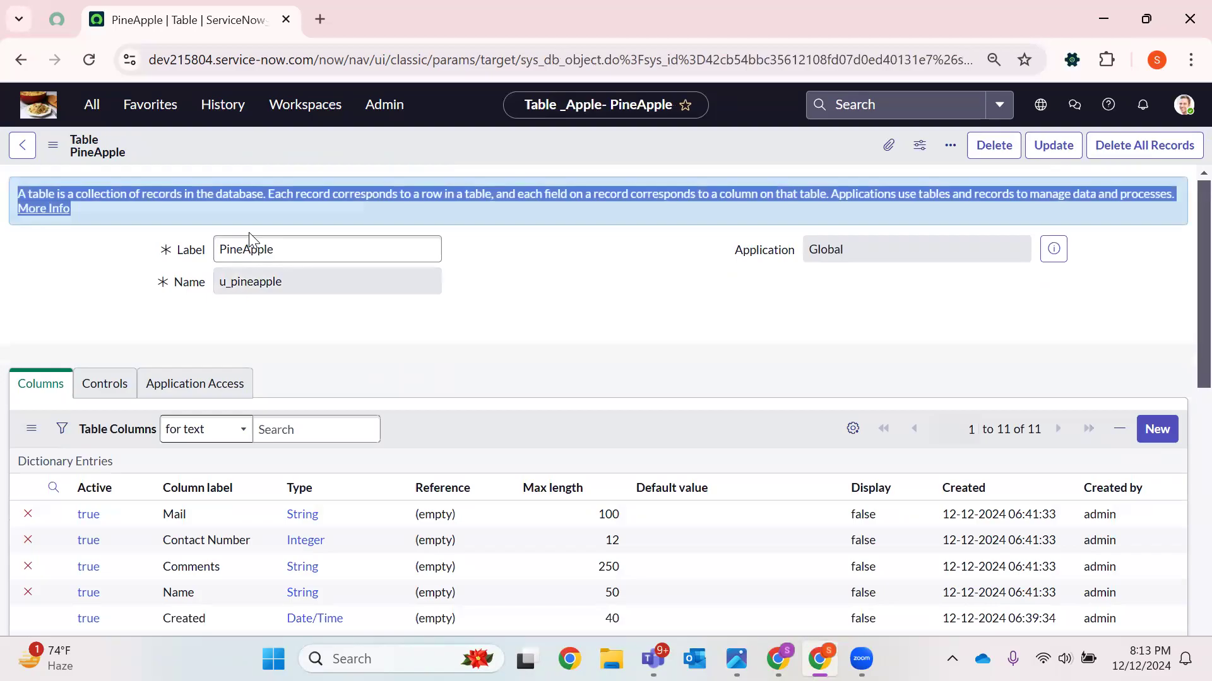
# Copy the table name u_pineapple from the table form
pyautogui.doubleClick(240, 281)
pyautogui.rightClick(247, 289)
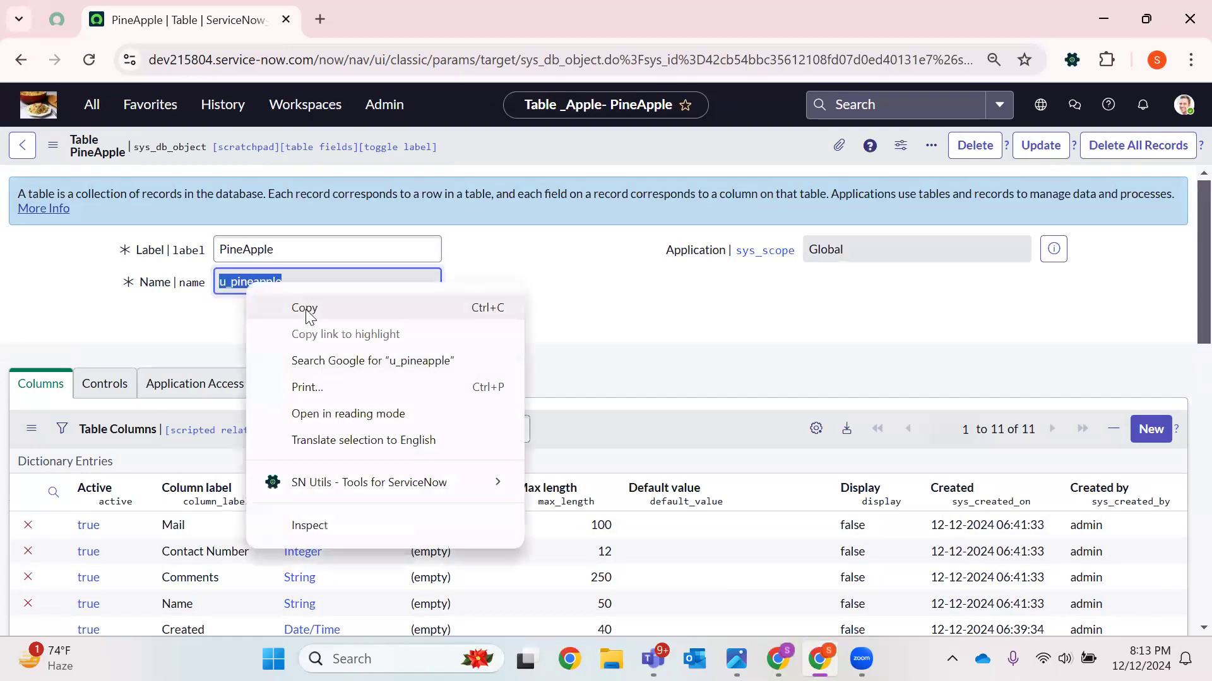
pyautogui.click(304, 309)
# Open the PineApple list by pasting the table name into the navigator filter as u_pineapple.LIST
pyautogui.click(91, 104)
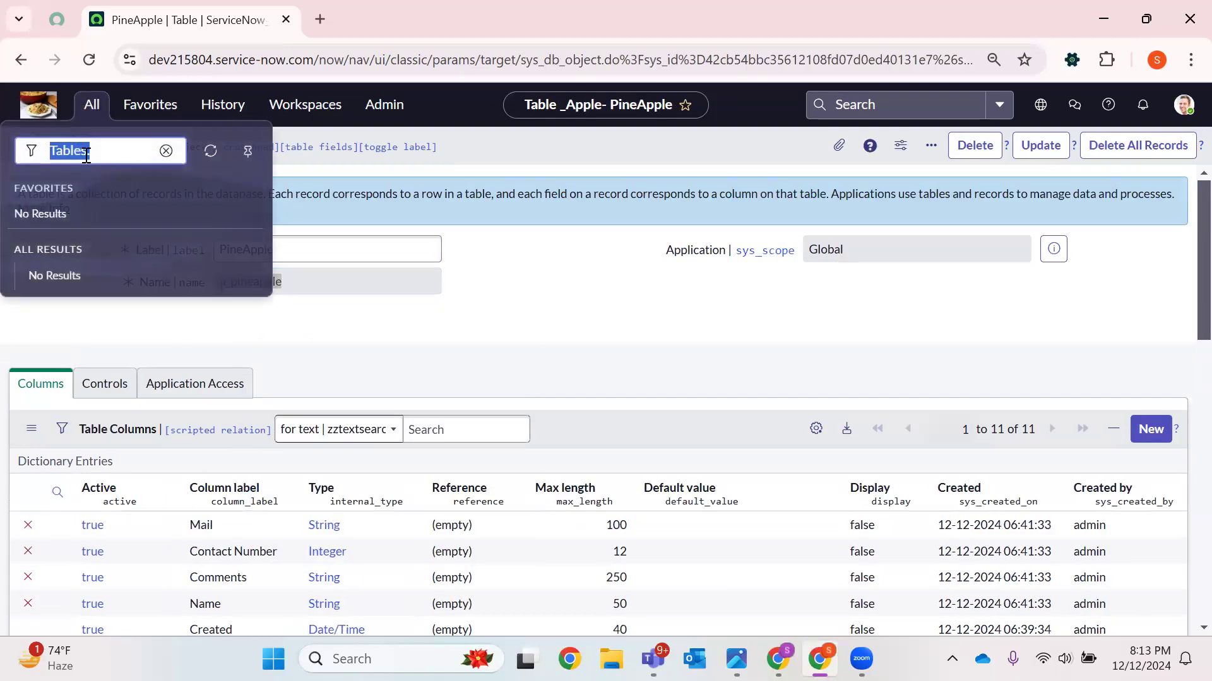
pyautogui.press('BackSpace')
pyautogui.hotkey('ctrl', 'f')
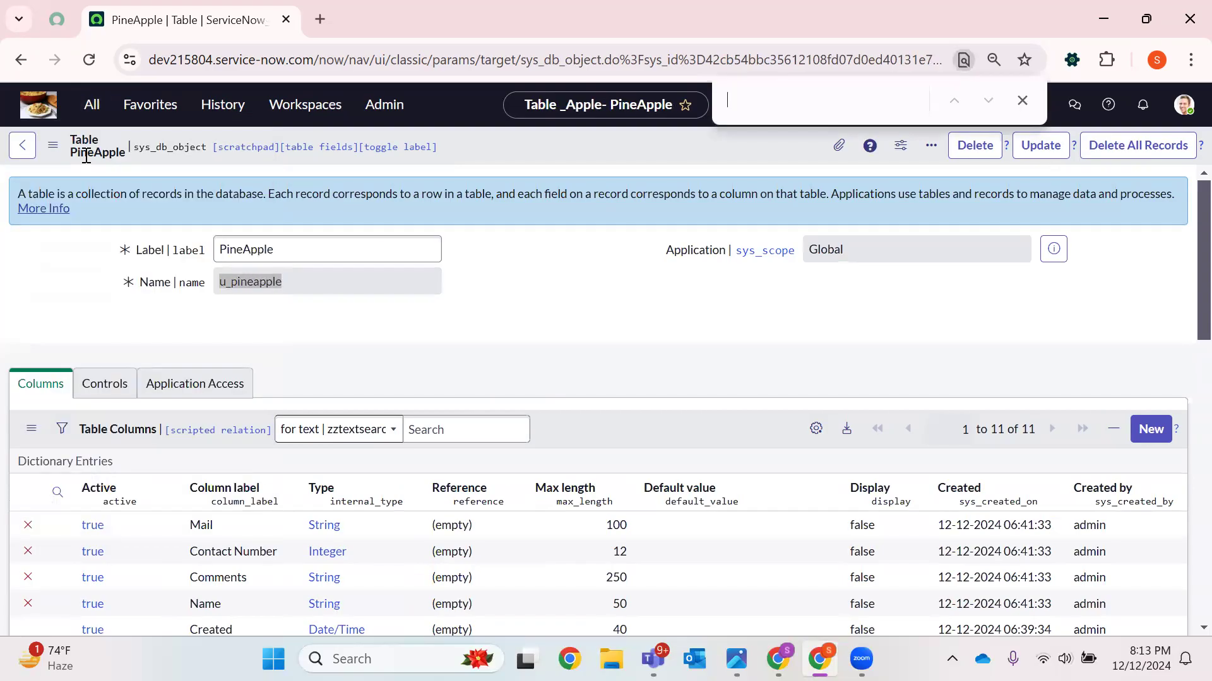
pyautogui.click(1022, 103)
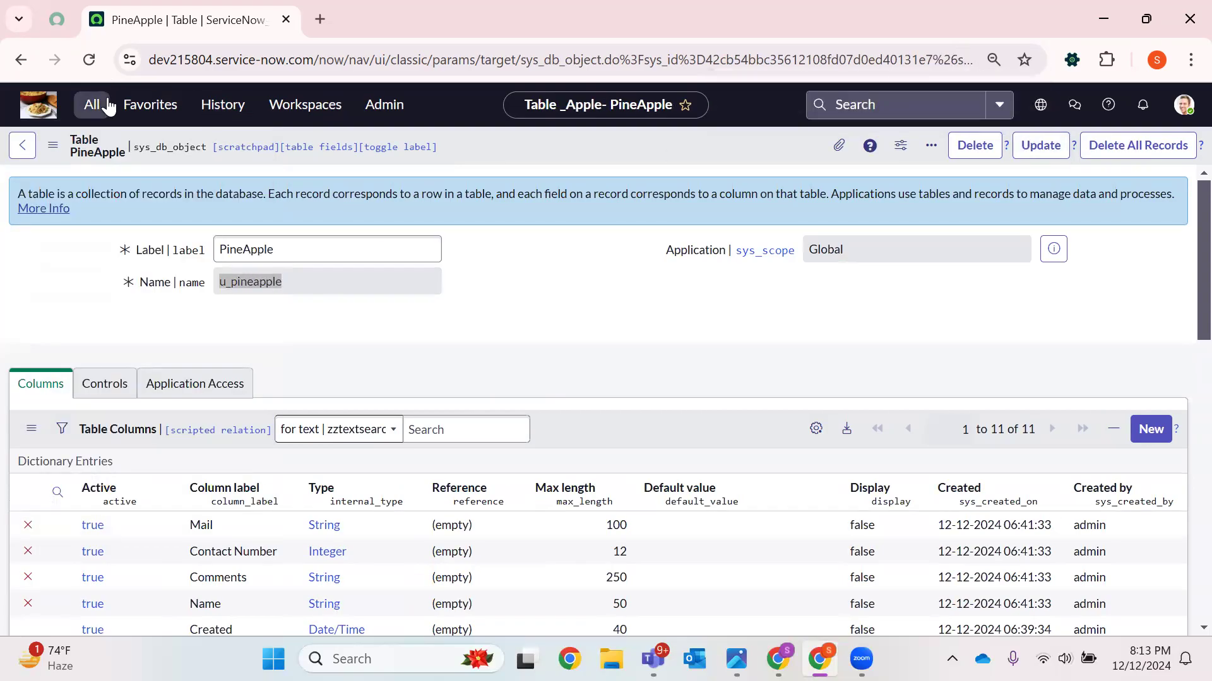
pyautogui.click(106, 106)
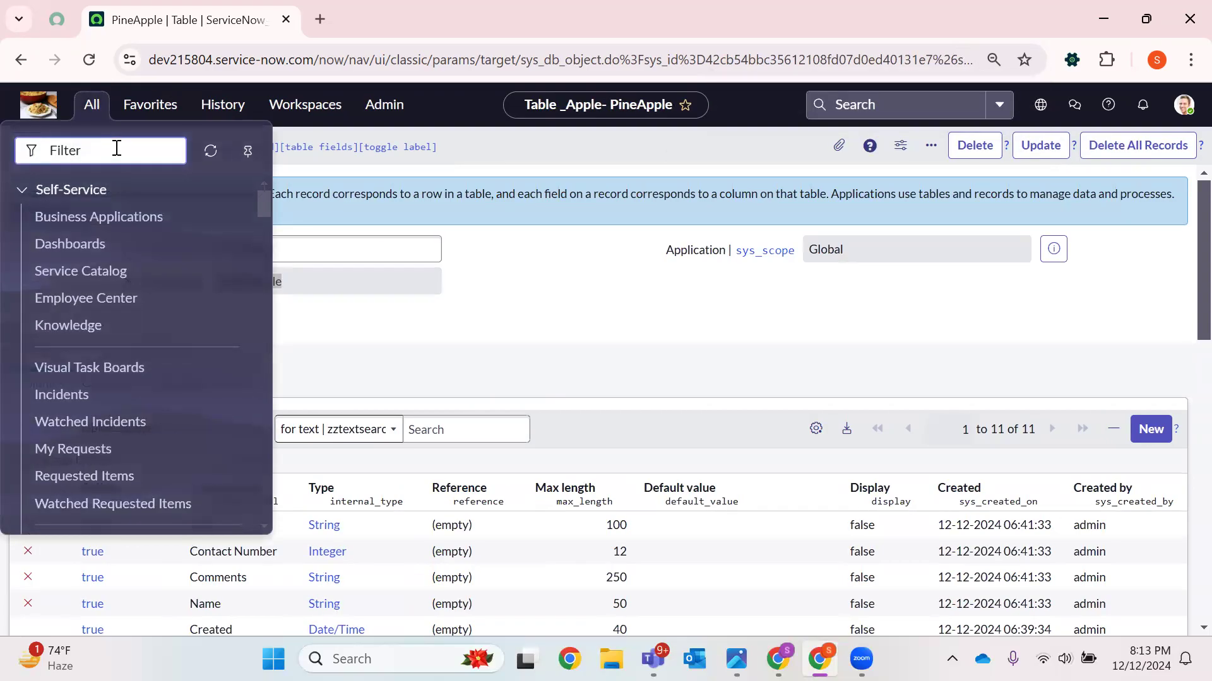
pyautogui.hotkey('ctrl', 'v')
pyautogui.write('.LIST')
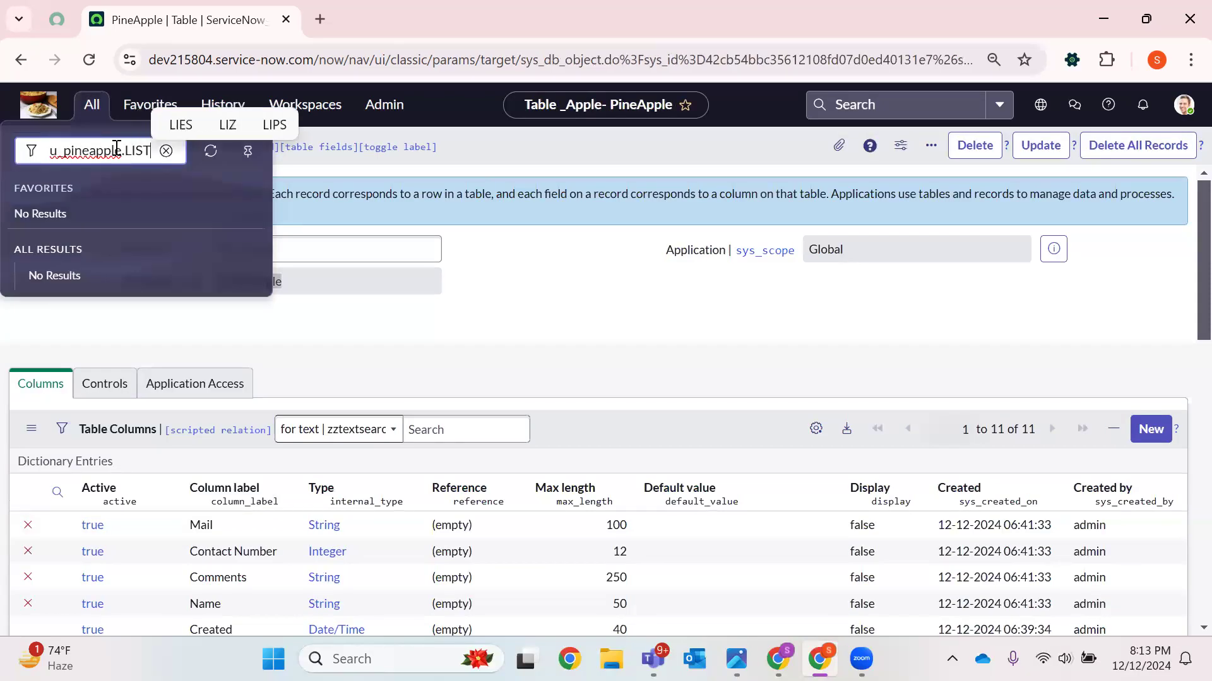
pyautogui.press('Return')
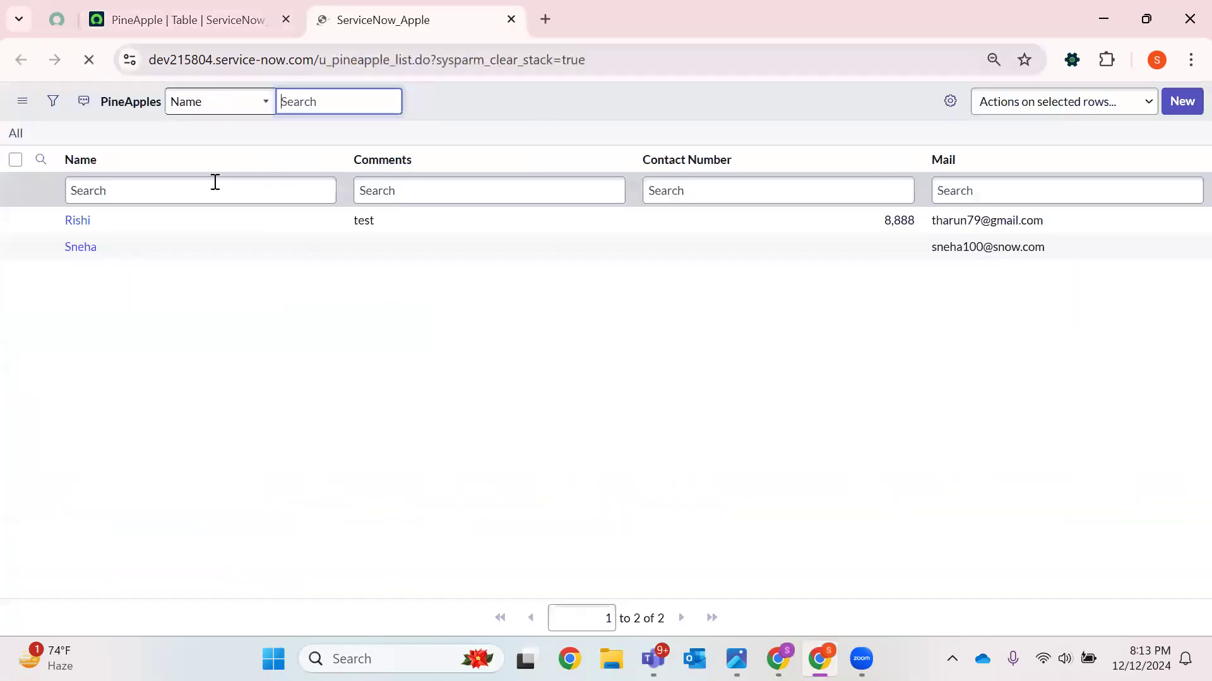
# Return to the table definition and open its list view from the Show List related link
pyautogui.click(177, 8)
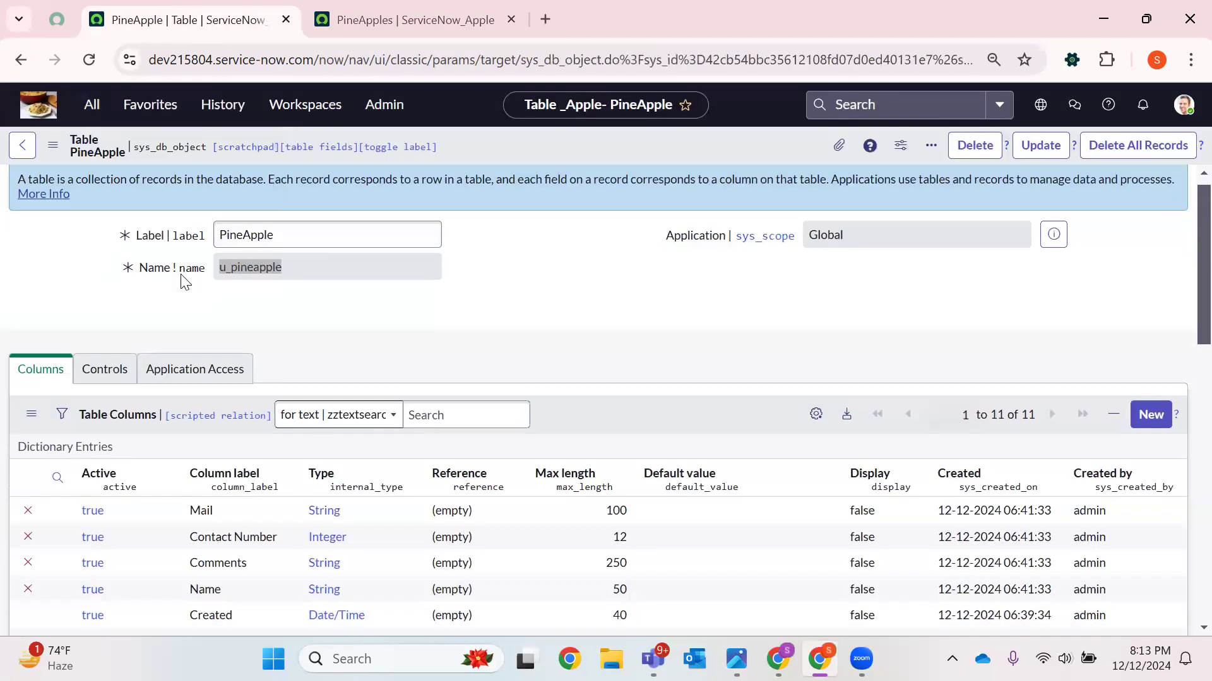
pyautogui.scroll(-10, 168, 282)
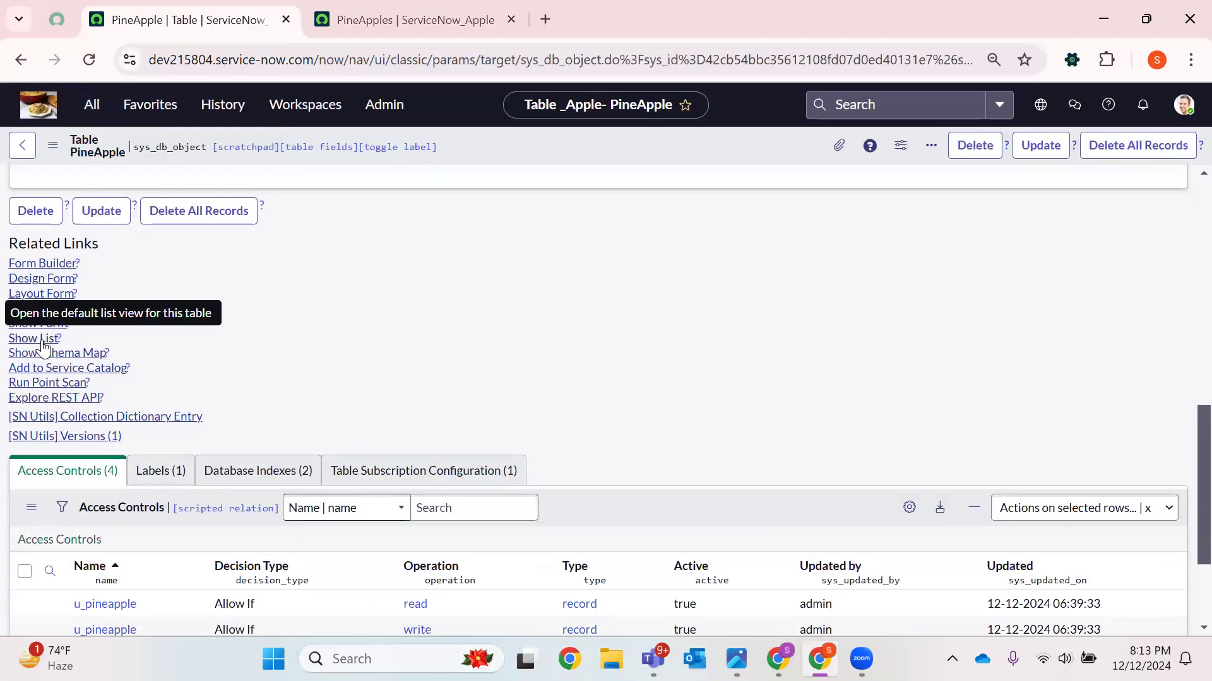
pyautogui.click(38, 338)
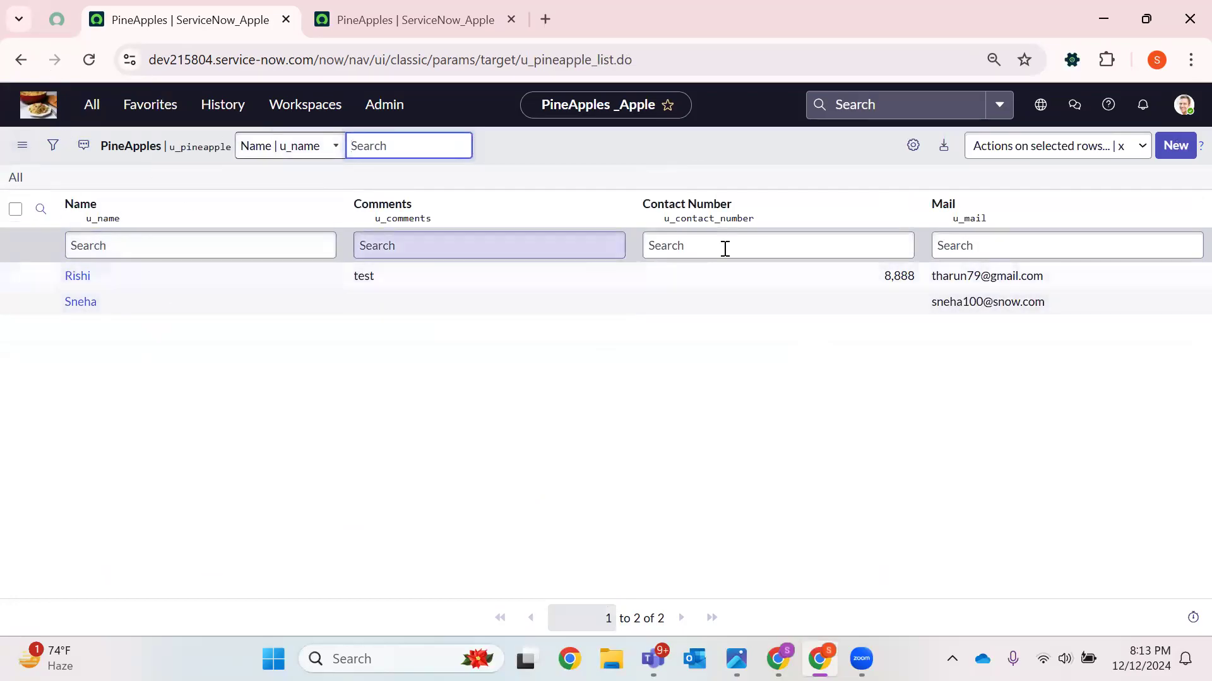
# Open the Rishi record from the list and highlight the table name u_pineapple.do in its address
pyautogui.click(410, 20)
pyautogui.click(93, 232)
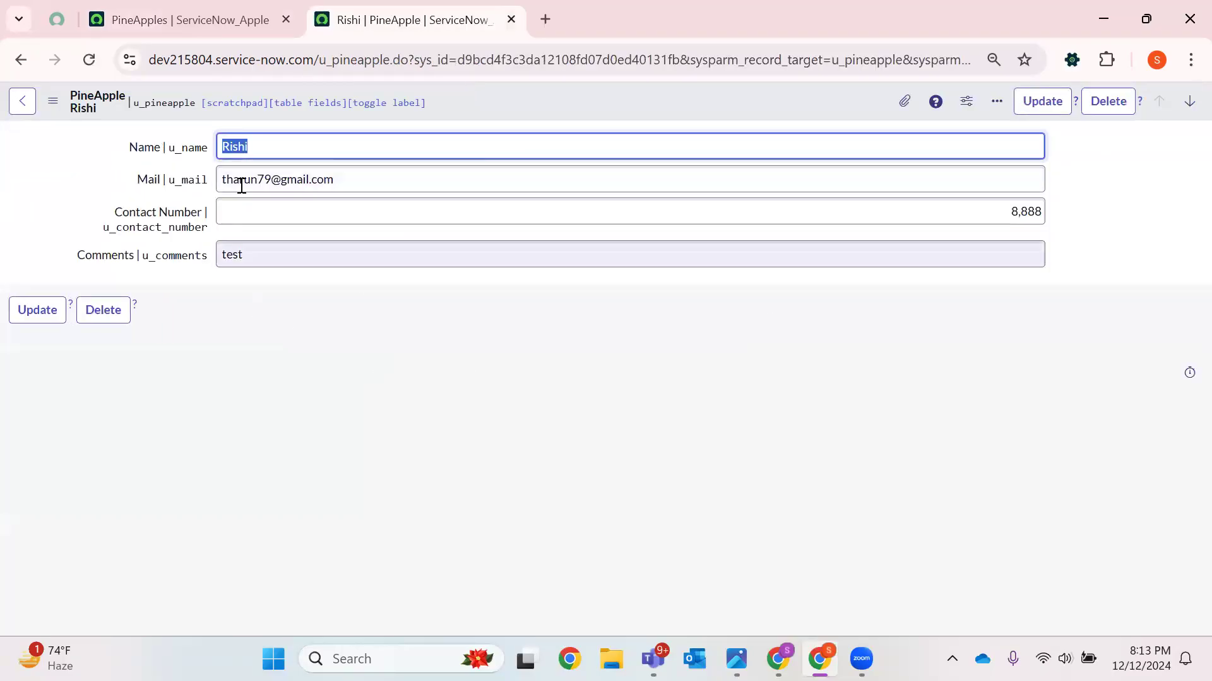
pyautogui.moveTo(319, 62); pyautogui.dragTo(402, 63)
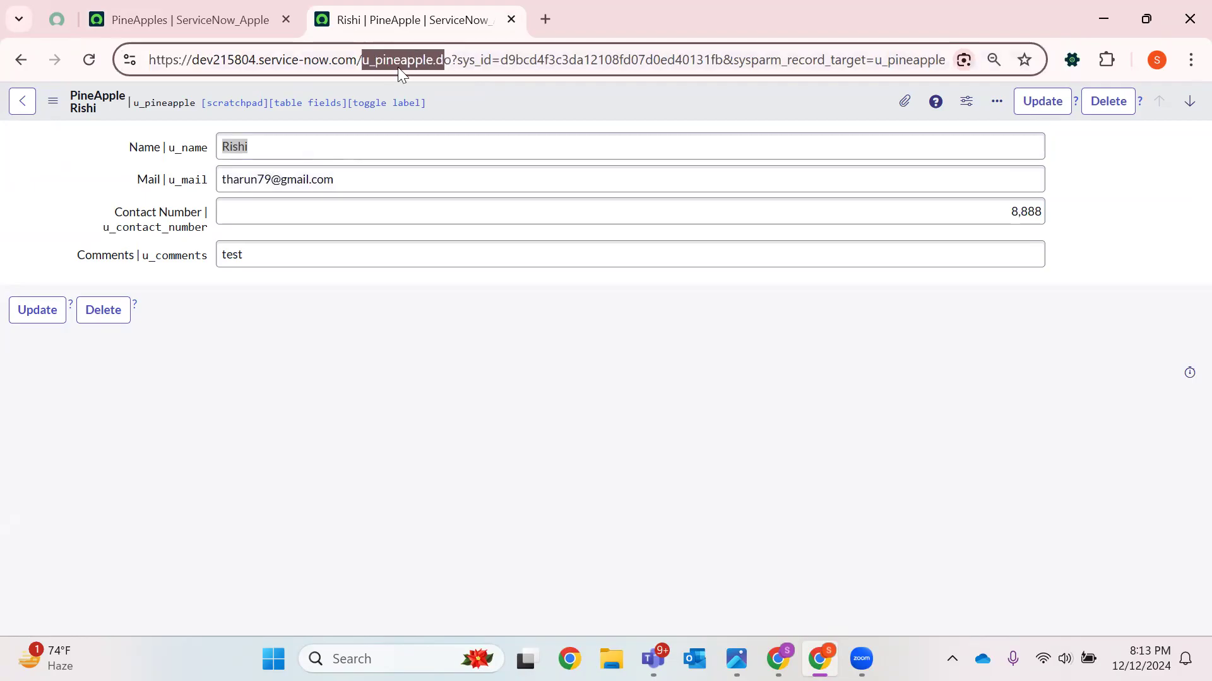
pyautogui.moveTo(454, 64); pyautogui.dragTo(397, 64)
# Duplicate the record's tab, go back to the list, highlight u_pineapple_list in the address, then close the duplicate
pyautogui.click(278, 6)
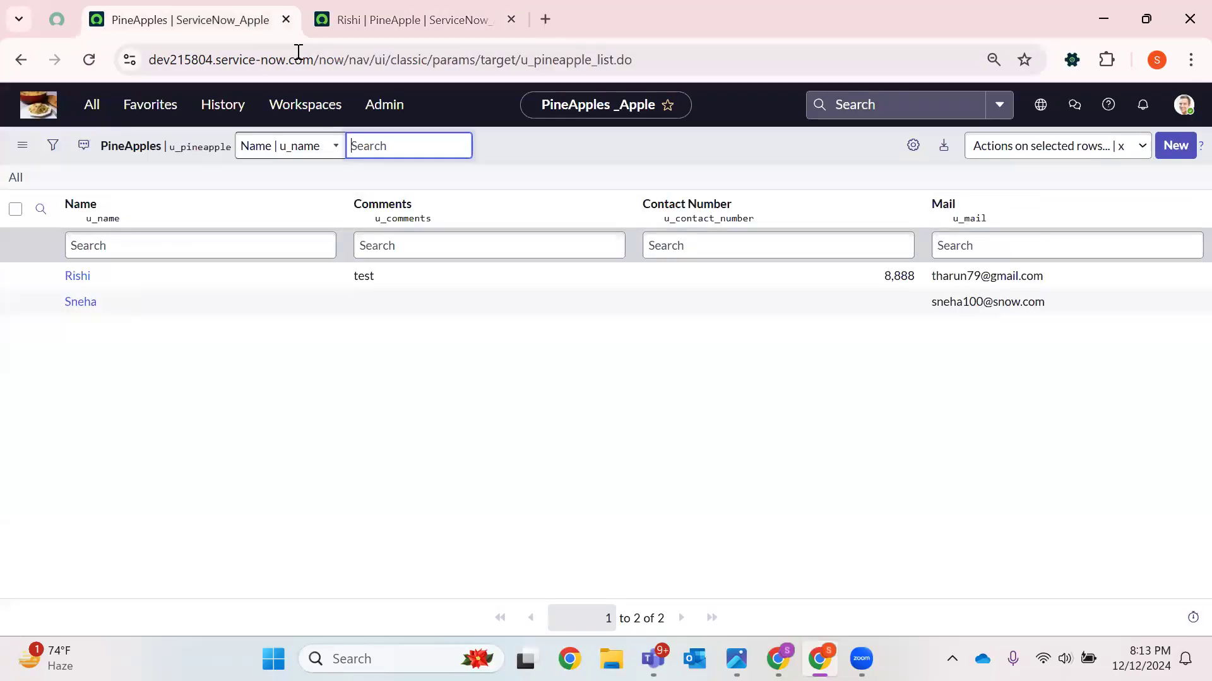
pyautogui.click(355, 17)
pyautogui.rightClick(416, 22)
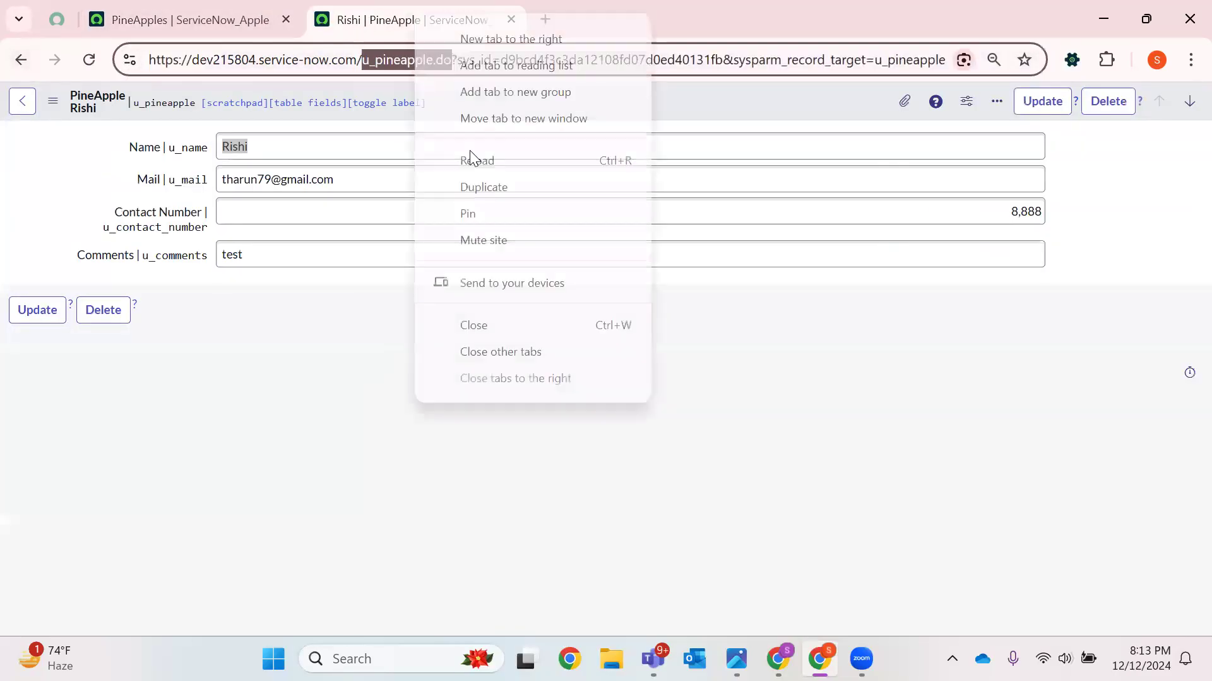
pyautogui.click(500, 189)
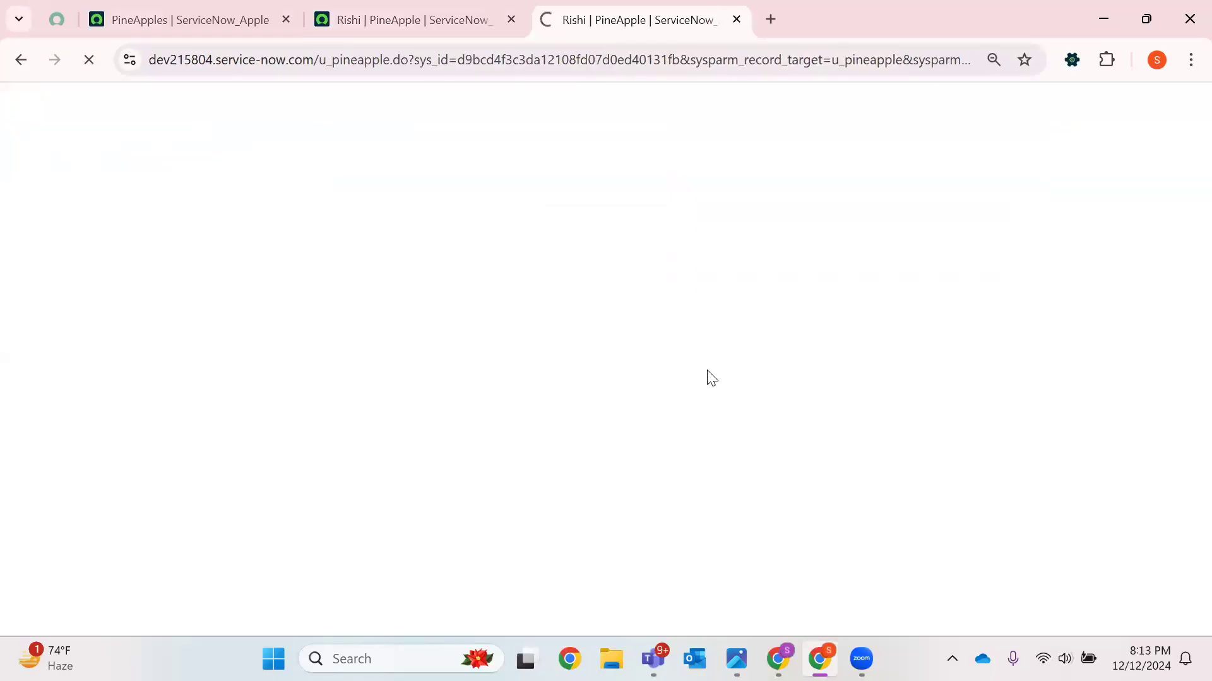
pyautogui.click(22, 56)
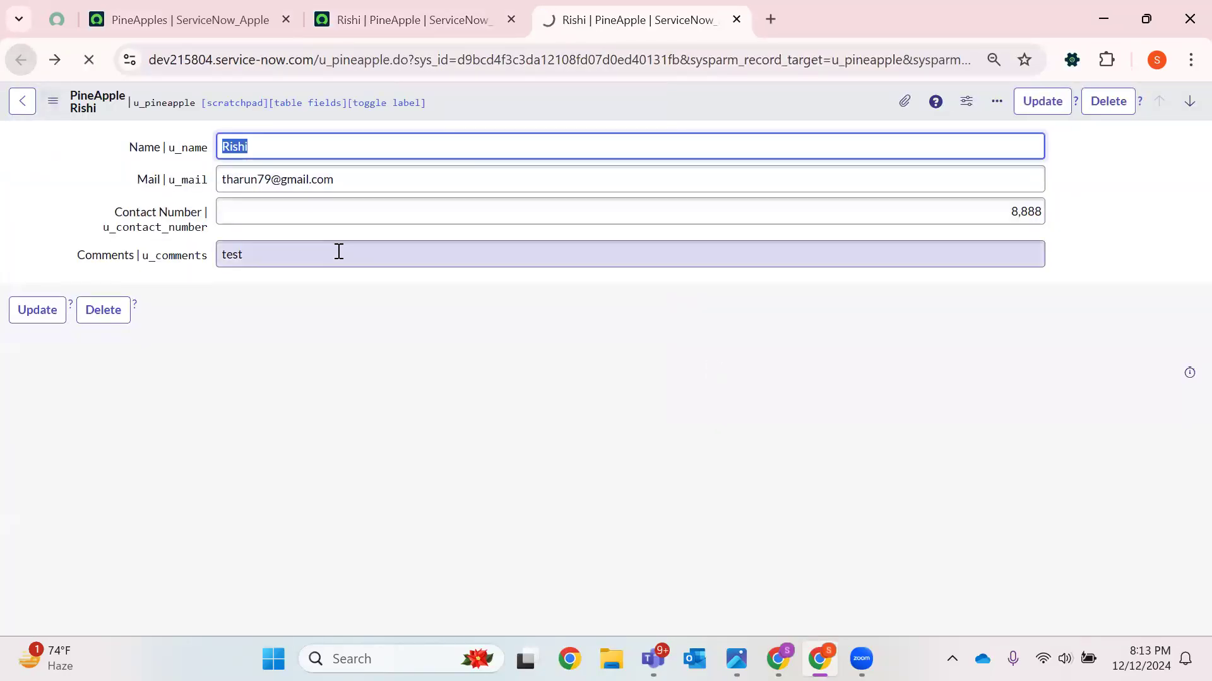
pyautogui.moveTo(319, 62); pyautogui.dragTo(415, 65)
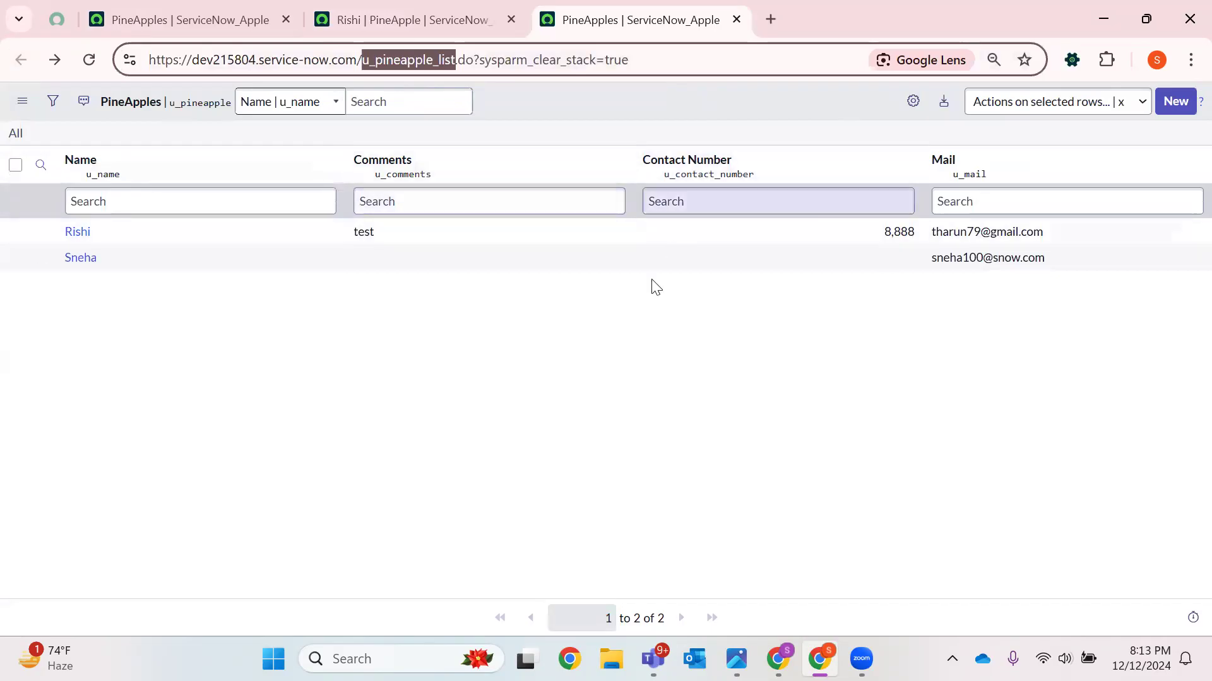
pyautogui.click(379, 19)
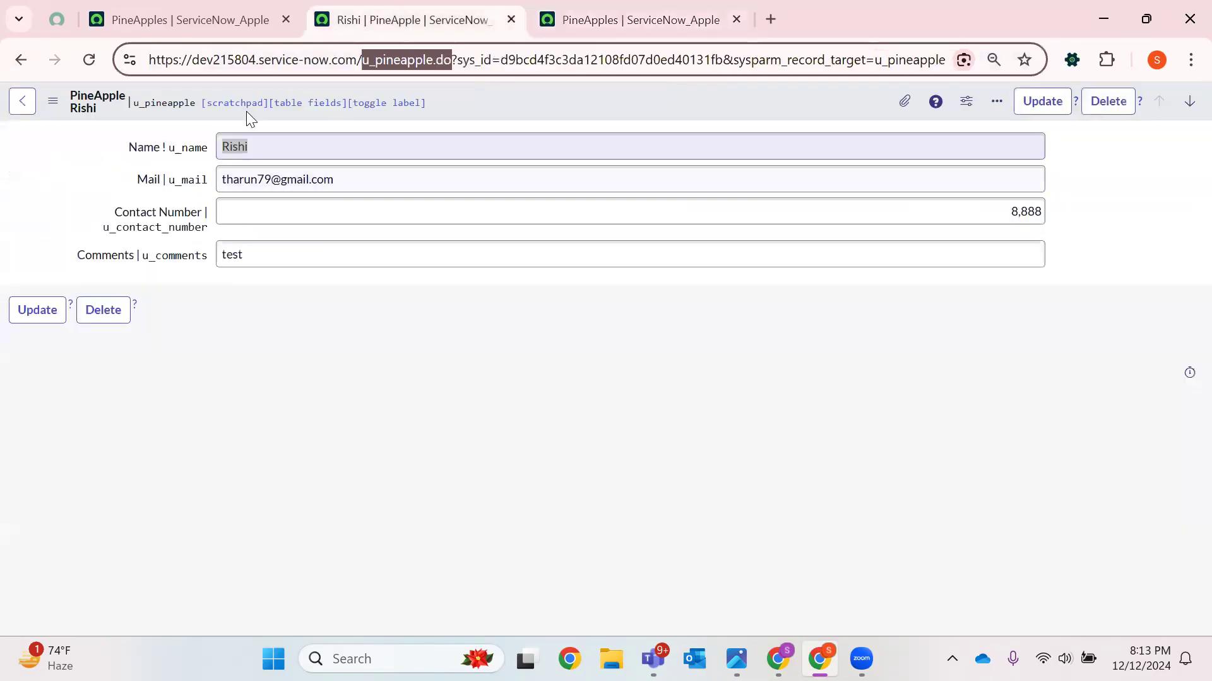
pyautogui.click(189, 19)
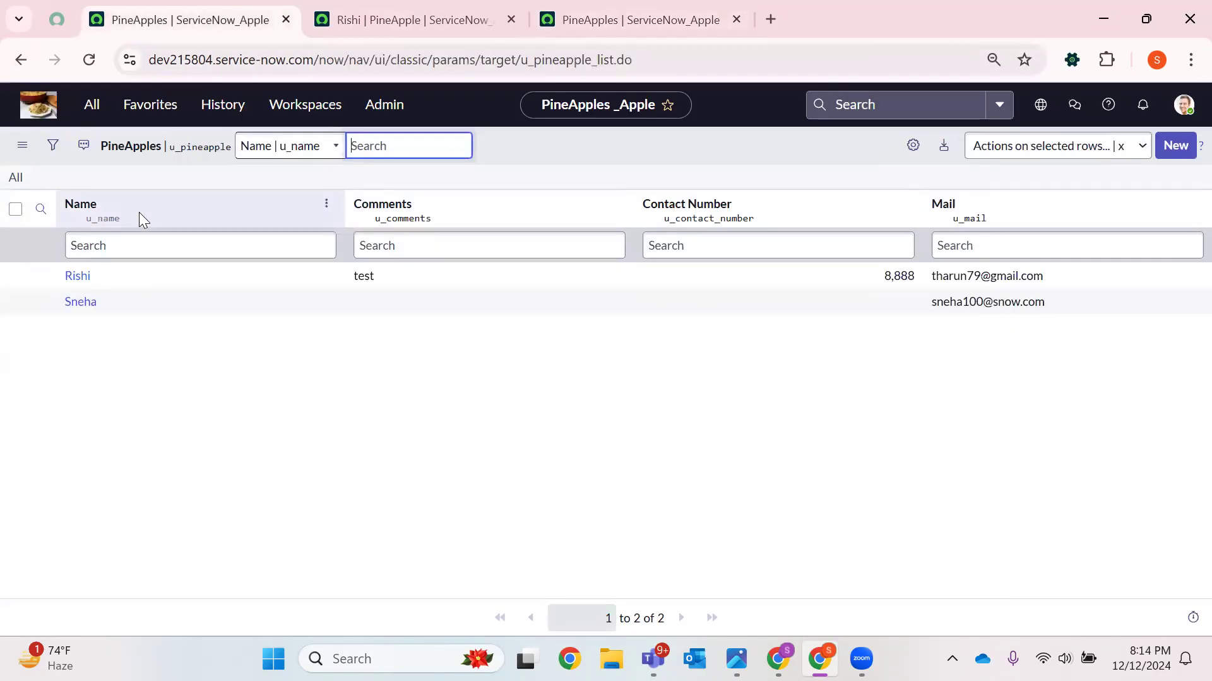
pyautogui.click(736, 19)
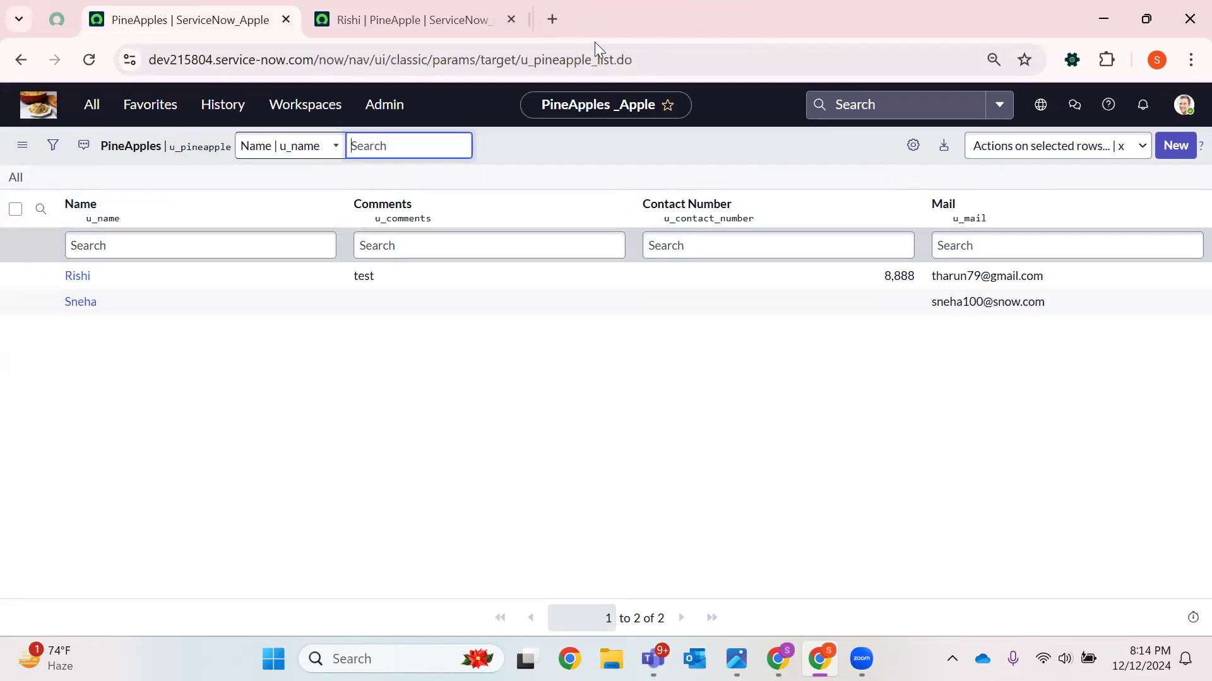
# Reopen the PineApple table definition from History in a new tab and close the record tab
pyautogui.click(107, 108)
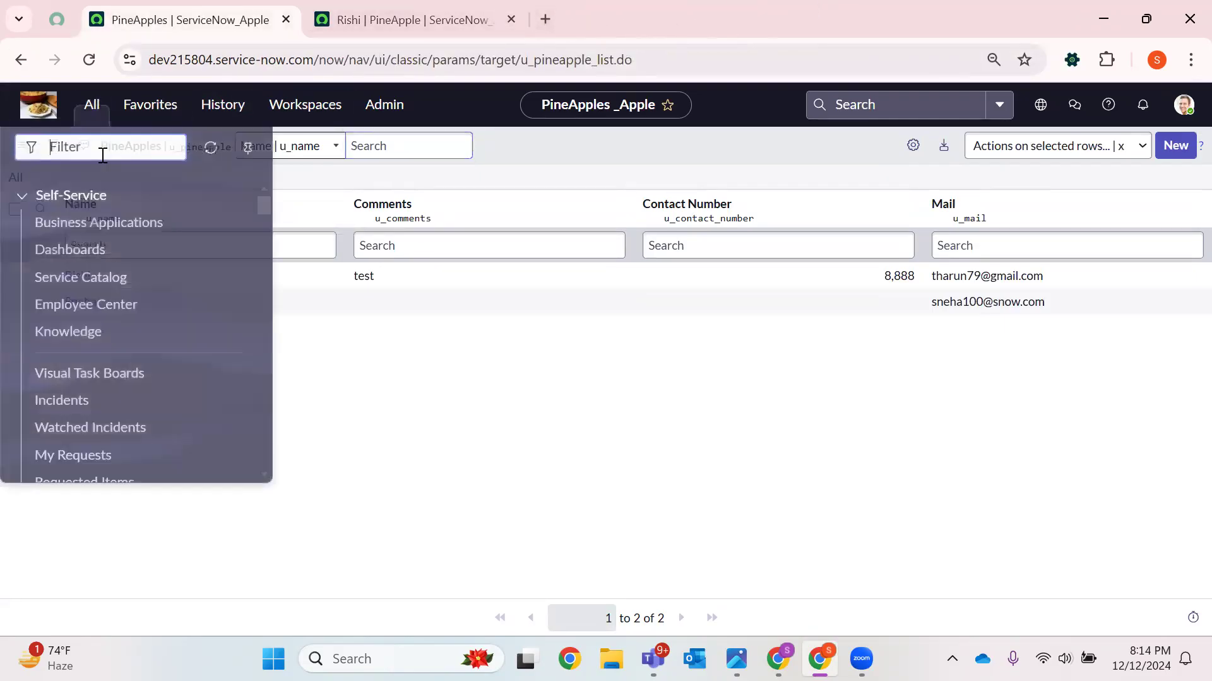
pyautogui.click(222, 108)
pyautogui.rightClick(181, 256)
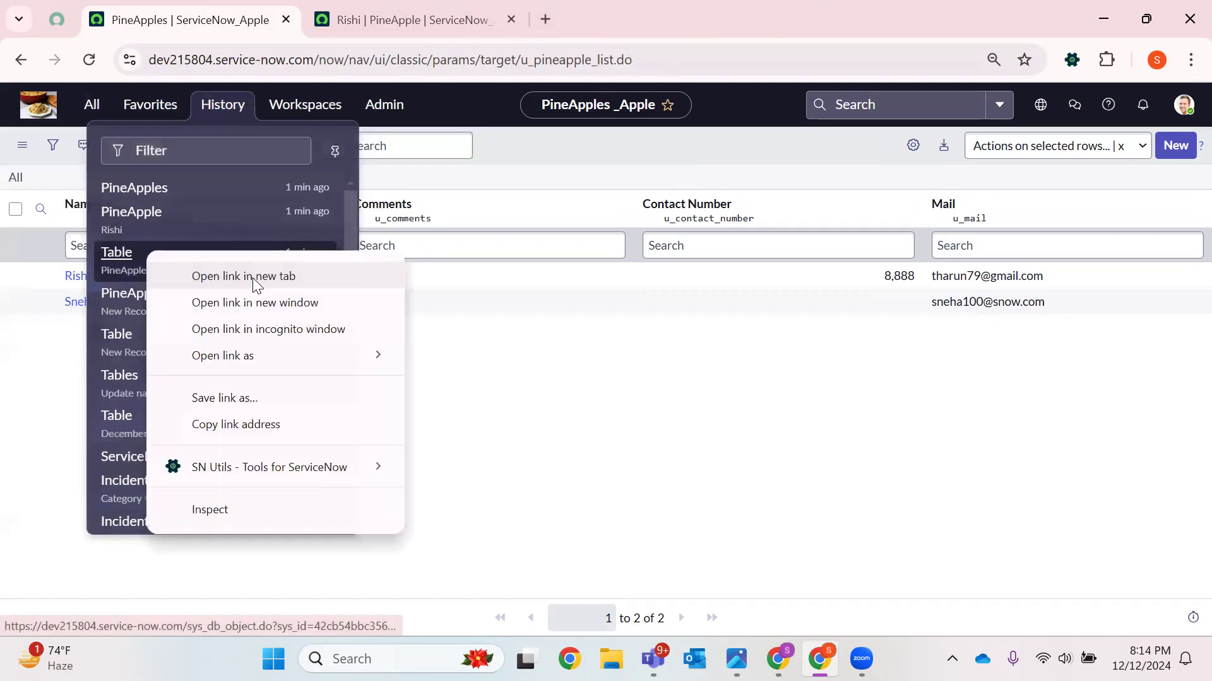
pyautogui.click(253, 277)
pyautogui.click(746, 29)
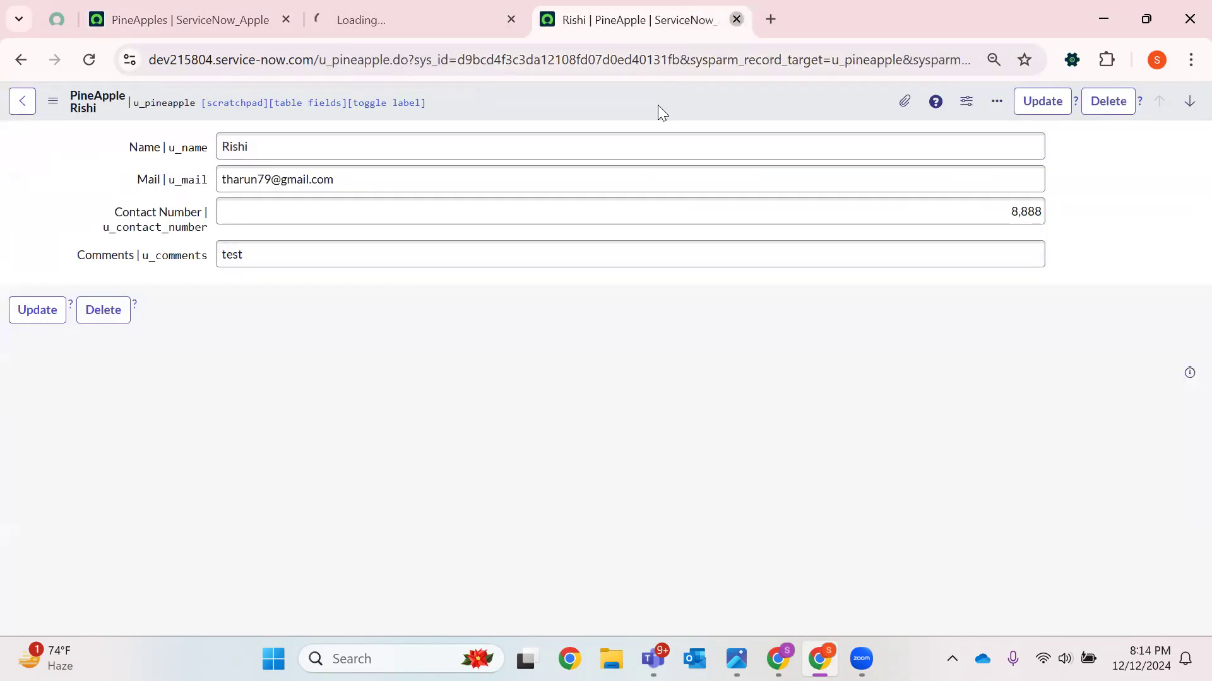
pyautogui.click(736, 19)
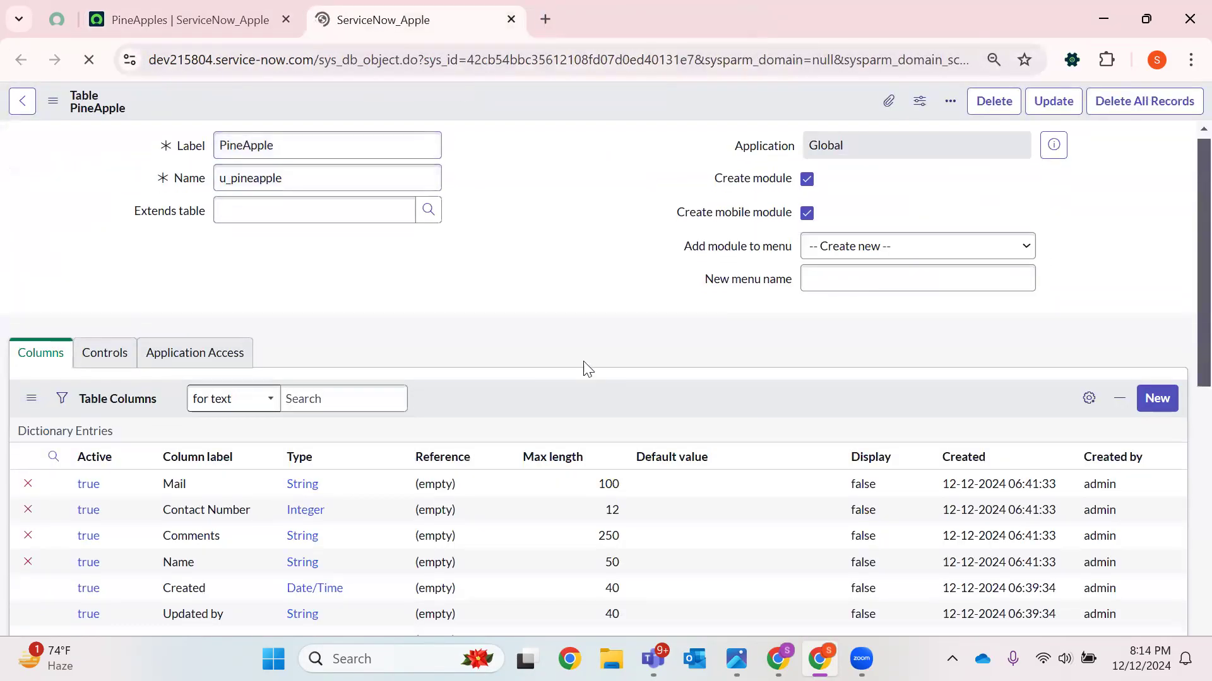
# Browse the table definition's Labels, Database Indexes and Controls tabs
pyautogui.scroll(-10, 585, 366)
pyautogui.scroll(3, 552, 334)
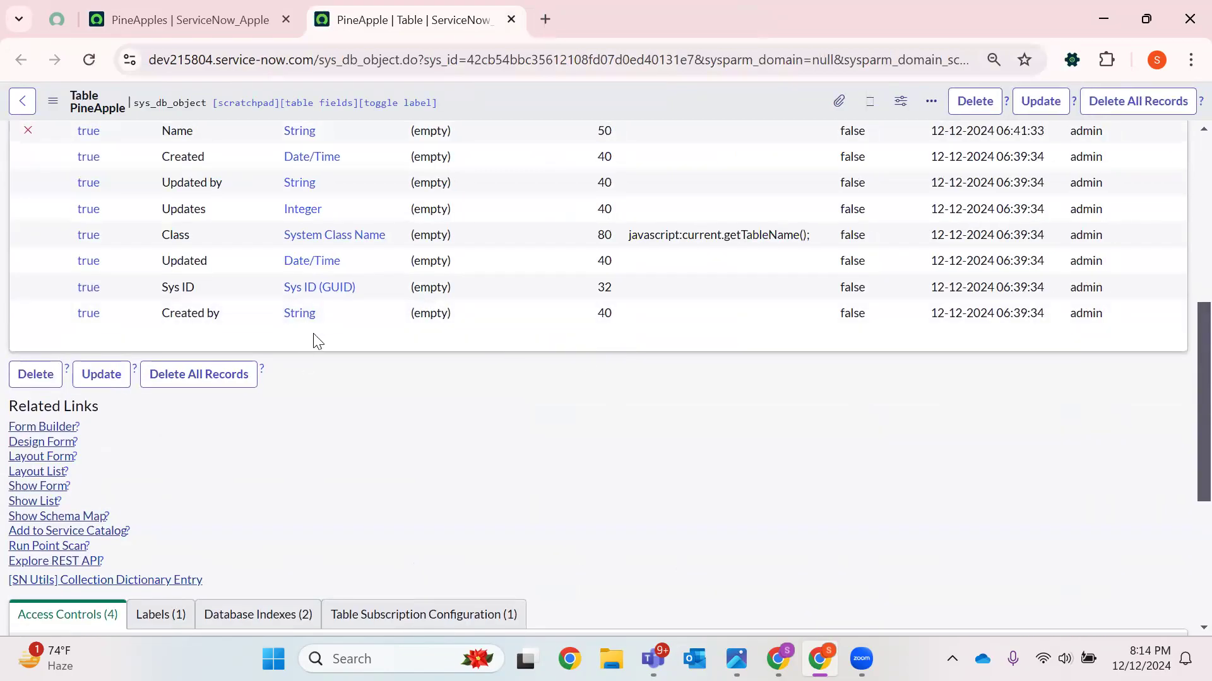
pyautogui.scroll(-5, 317, 341)
pyautogui.click(159, 311)
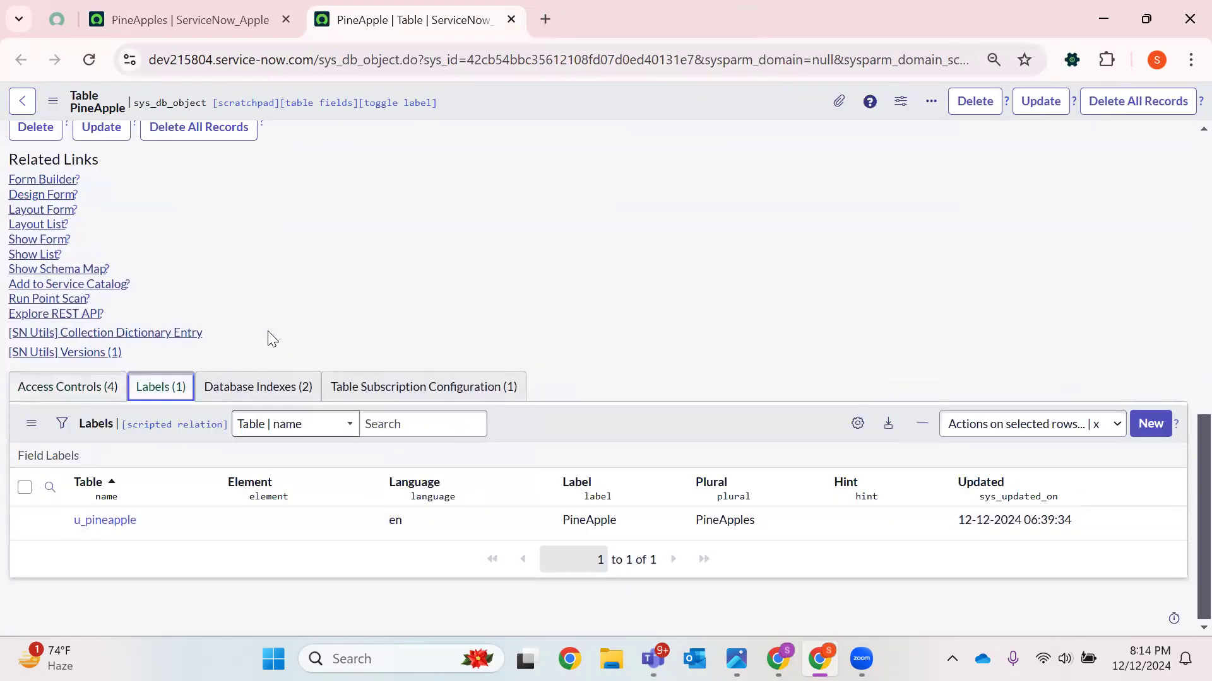
pyautogui.click(290, 387)
pyautogui.scroll(2, 423, 319)
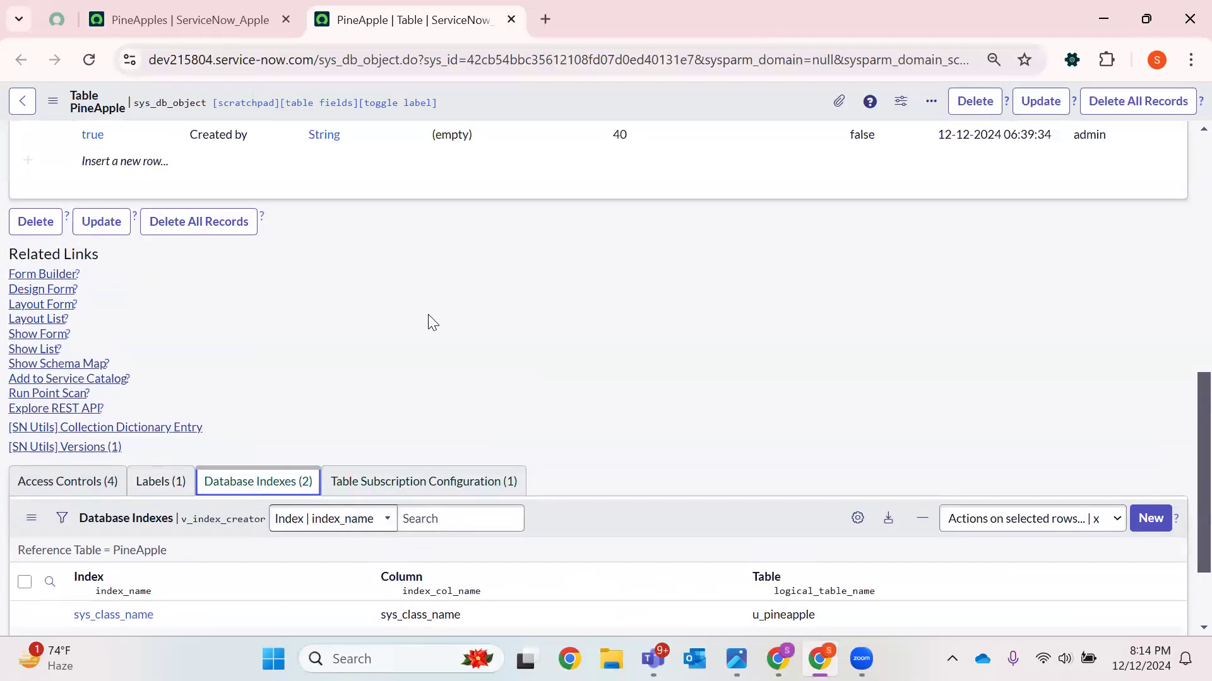
pyautogui.scroll(10, 384, 338)
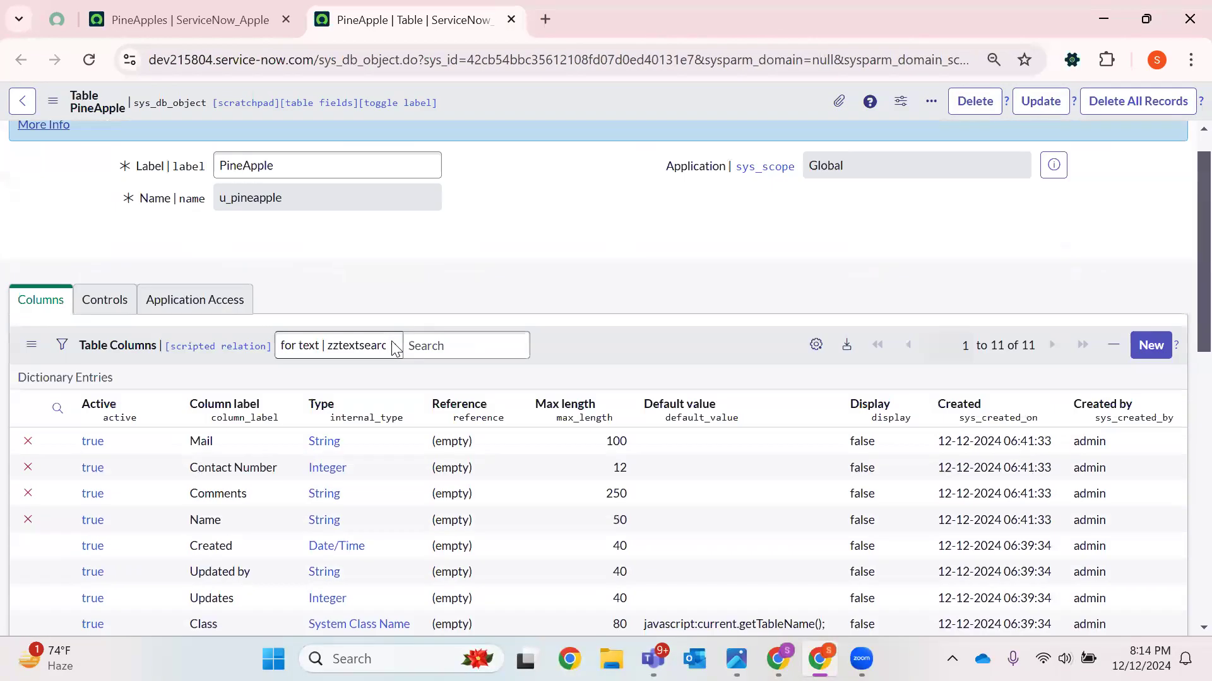
pyautogui.scroll(1, 391, 341)
pyautogui.click(109, 338)
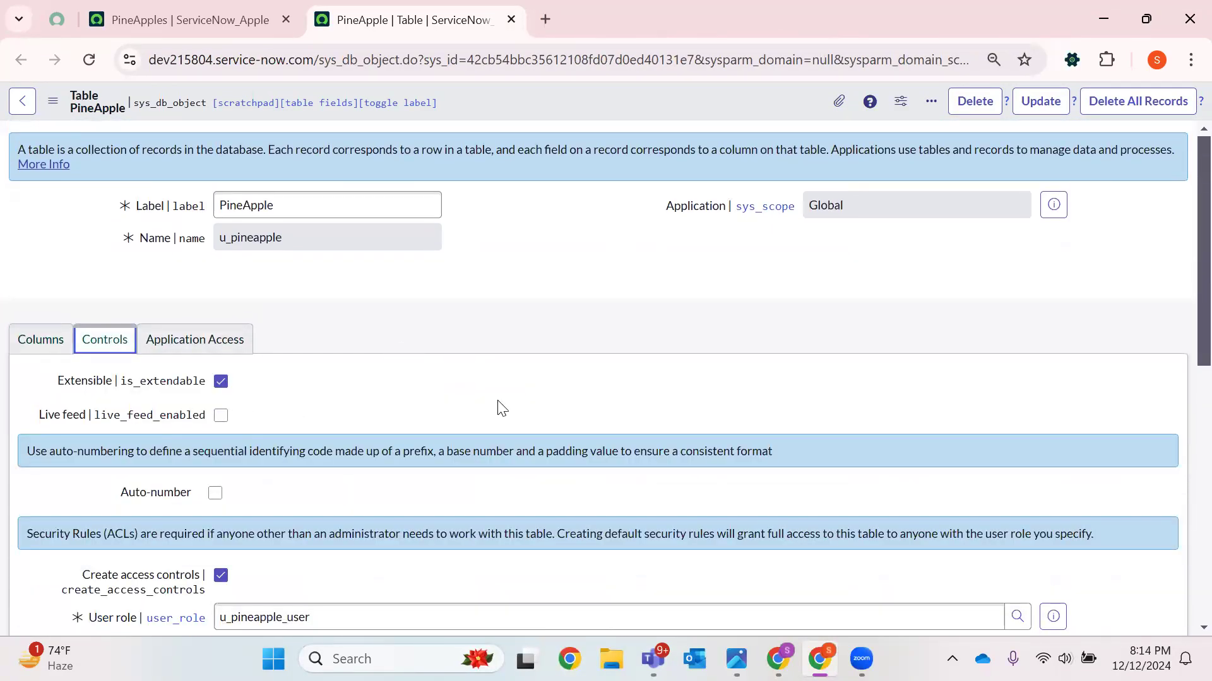
# Filter the navigator for Fruits, open its PineApples module in a new tab, and close the table tab
pyautogui.click(183, 20)
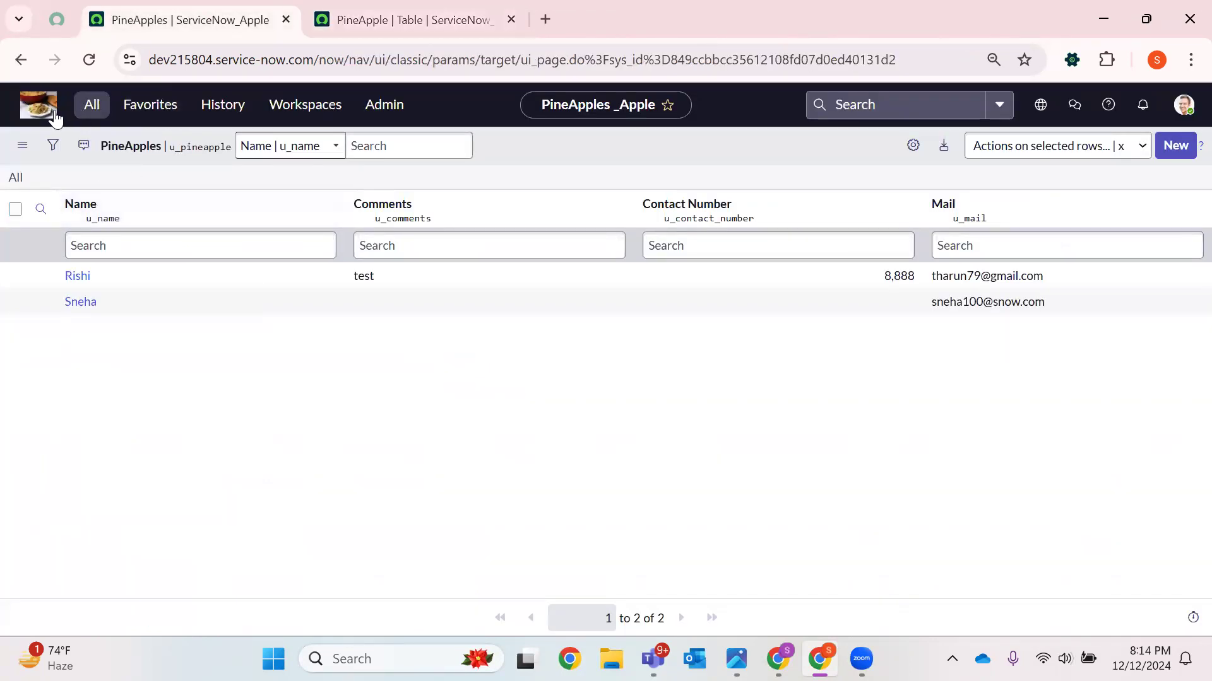
pyautogui.click(92, 106)
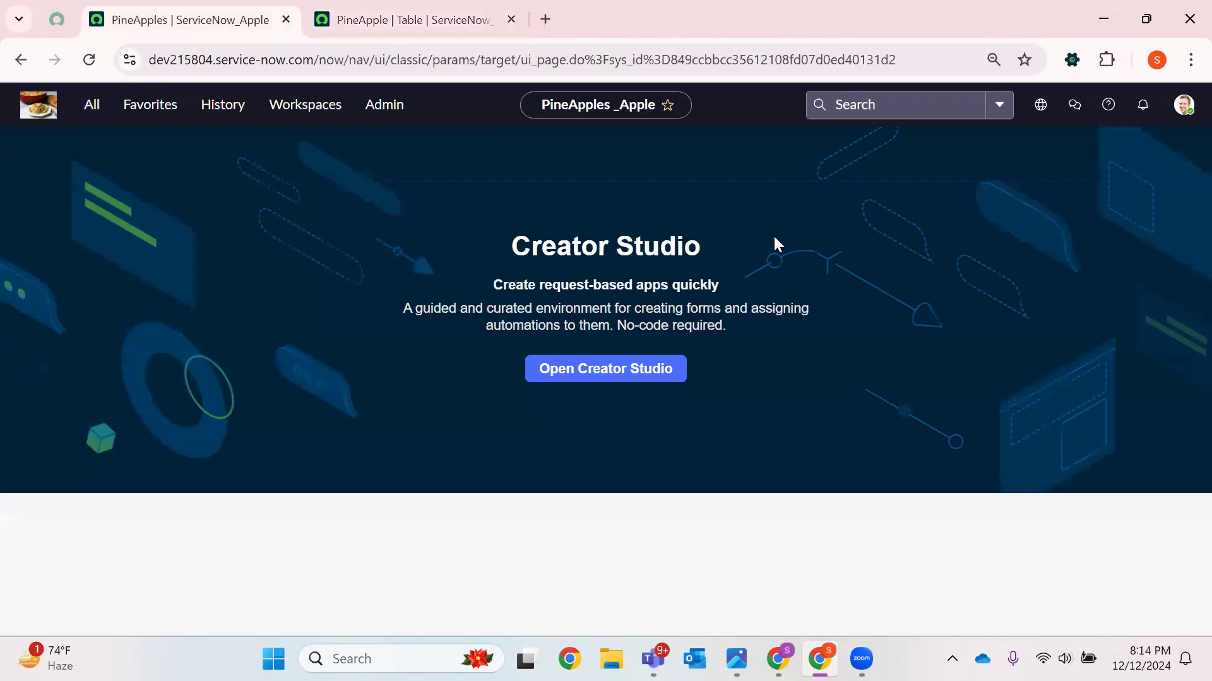
pyautogui.click(92, 104)
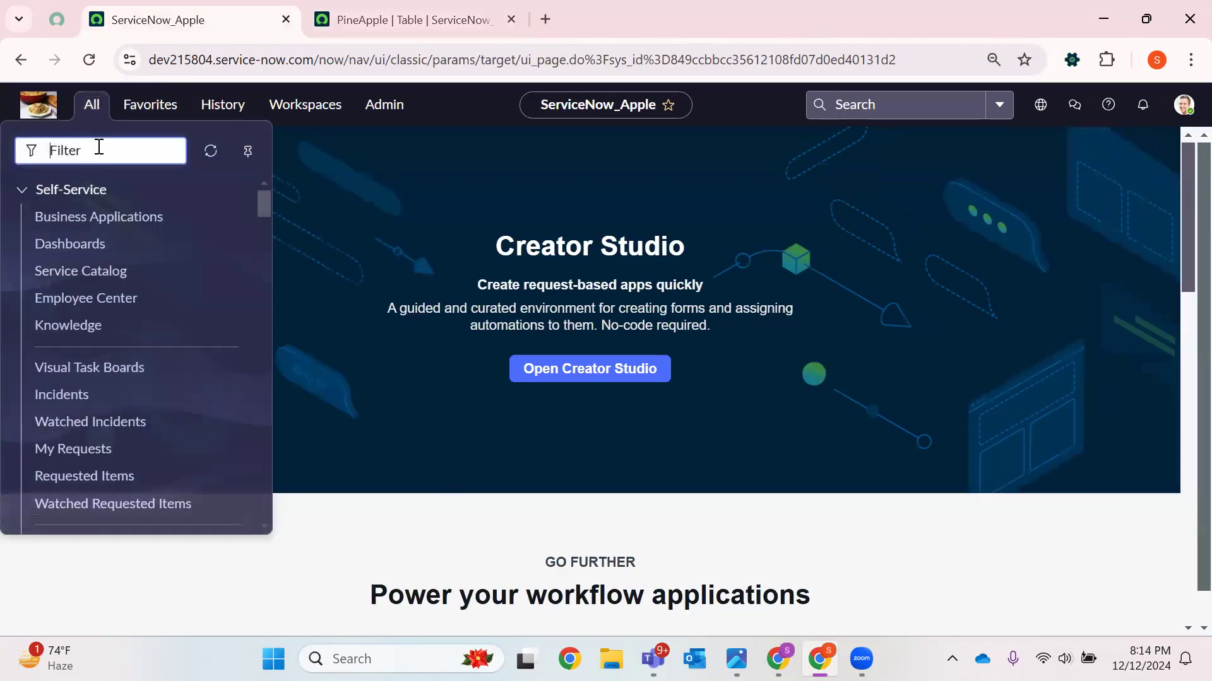
pyautogui.write('Fruits')
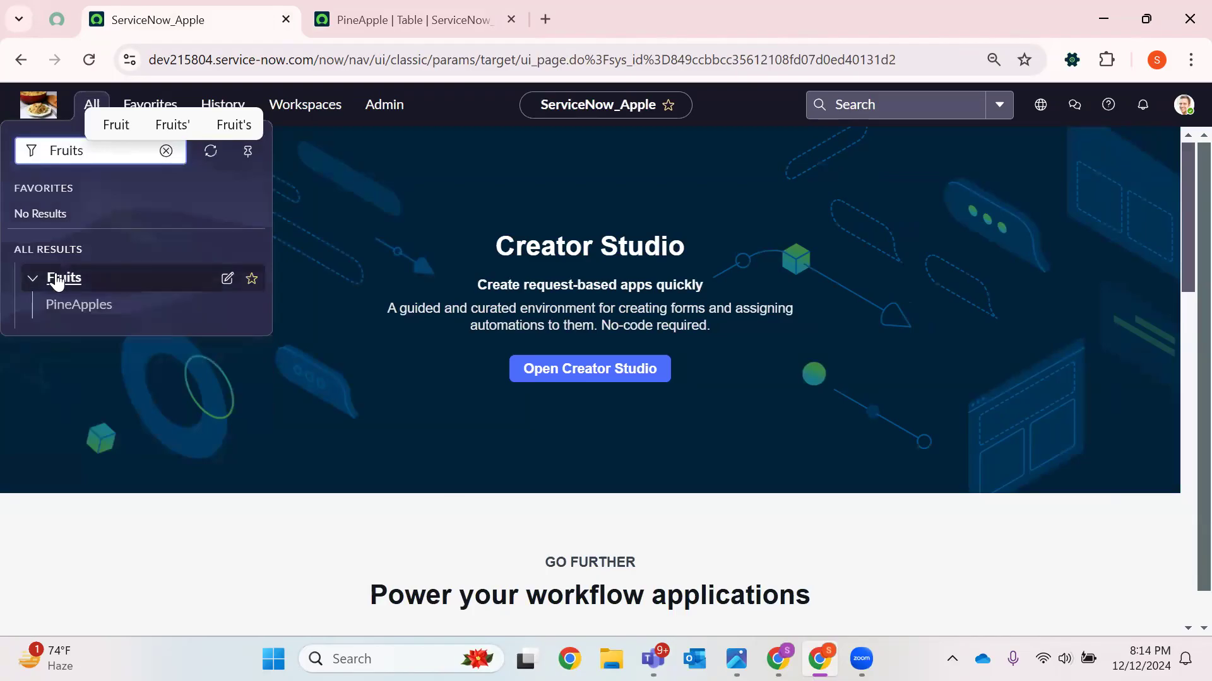
pyautogui.rightClick(75, 308)
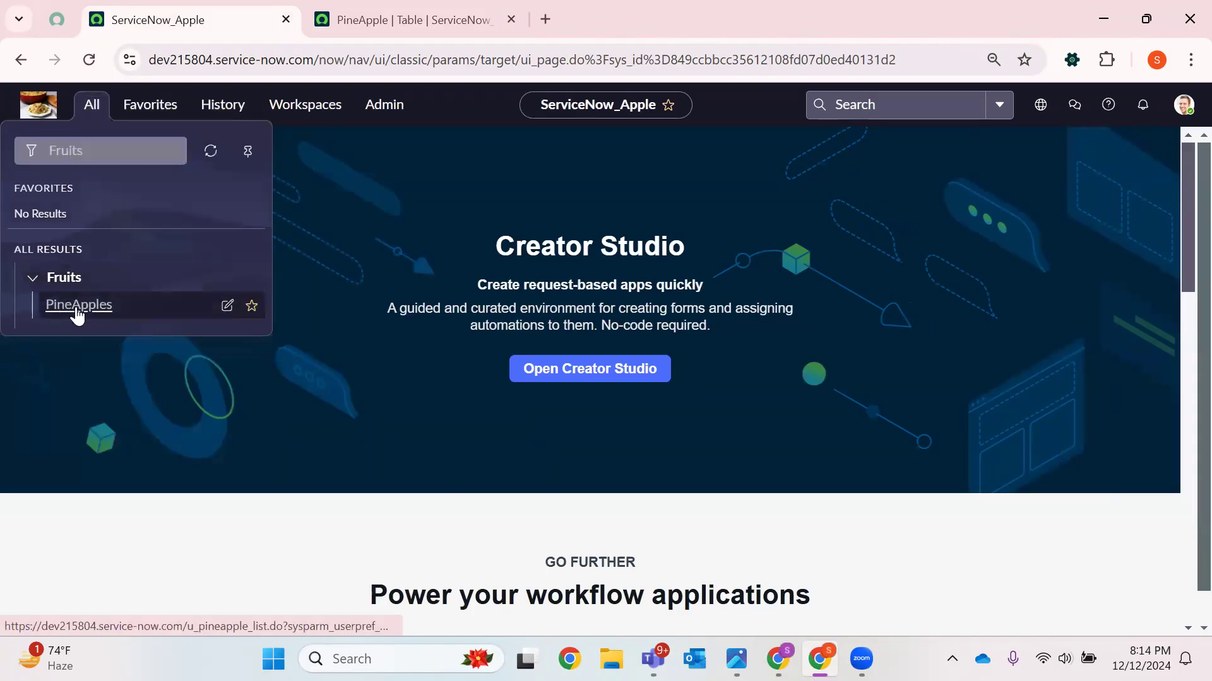
pyautogui.click(154, 333)
pyautogui.click(566, 12)
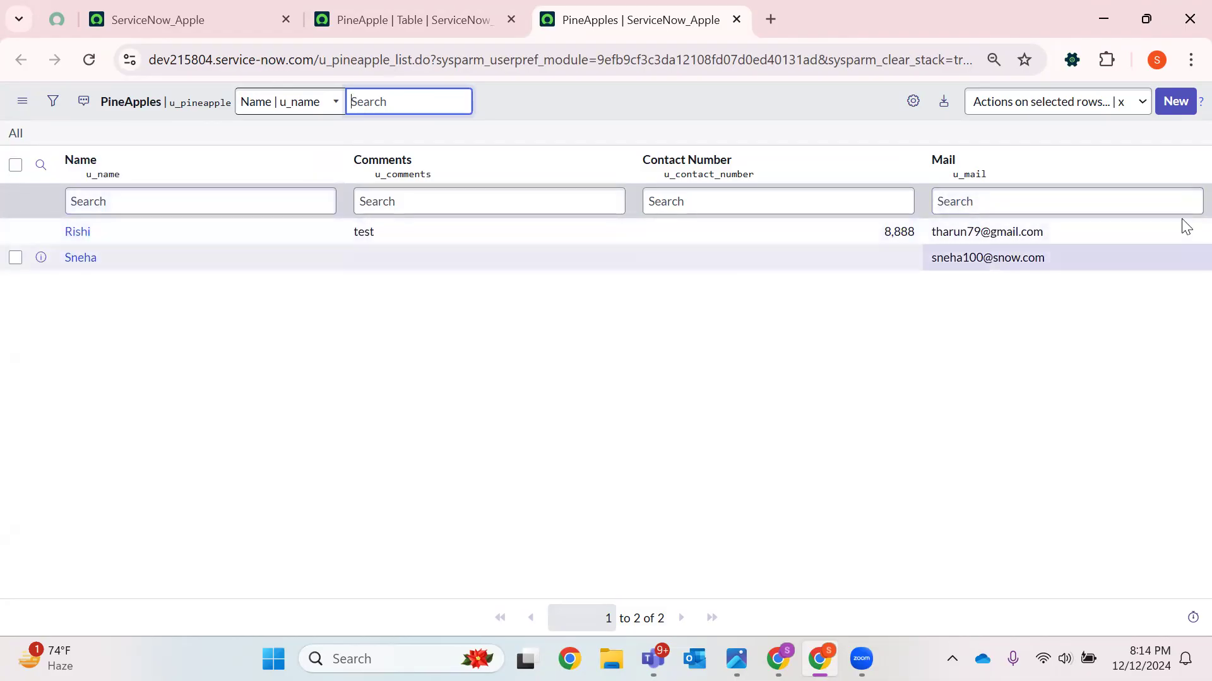
pyautogui.click(511, 19)
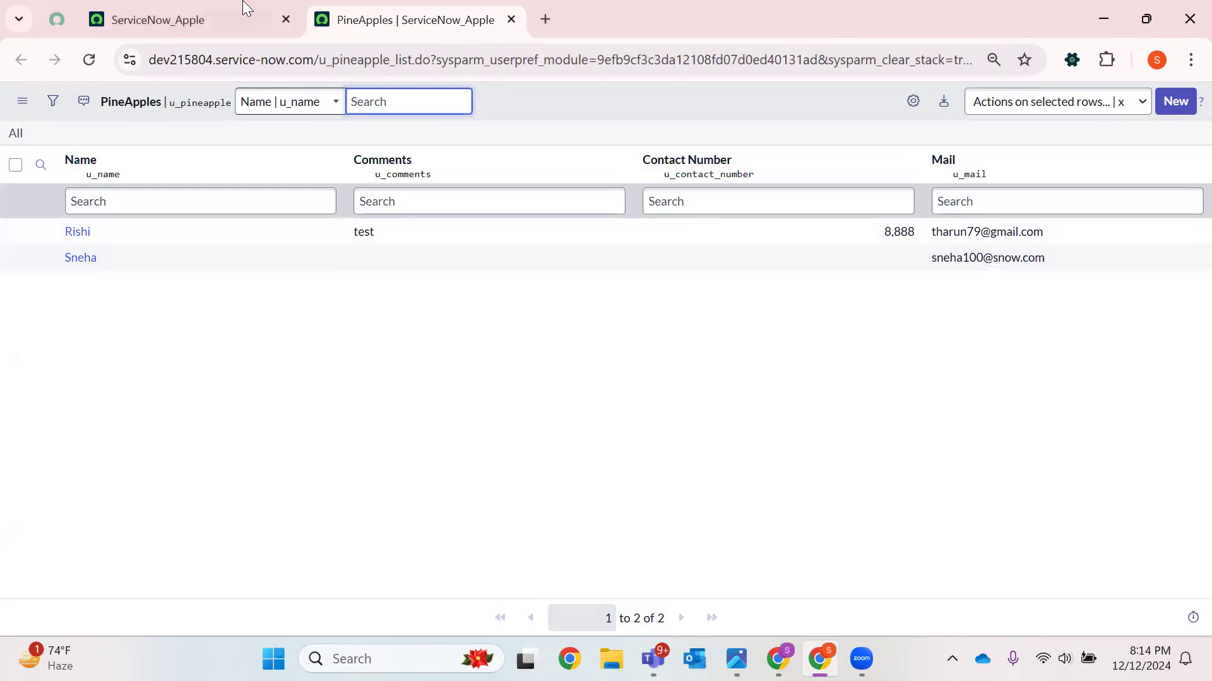
# Filter the navigator for Tables and open System Definition's Tables list in a new tab
pyautogui.click(202, 19)
pyautogui.click(110, 104)
pyautogui.press('BackSpace')
pyautogui.press('BackSpace')
pyautogui.press('BackSpace')
pyautogui.press('BackSpace')
pyautogui.press('BackSpace')
pyautogui.press('BackSpace')
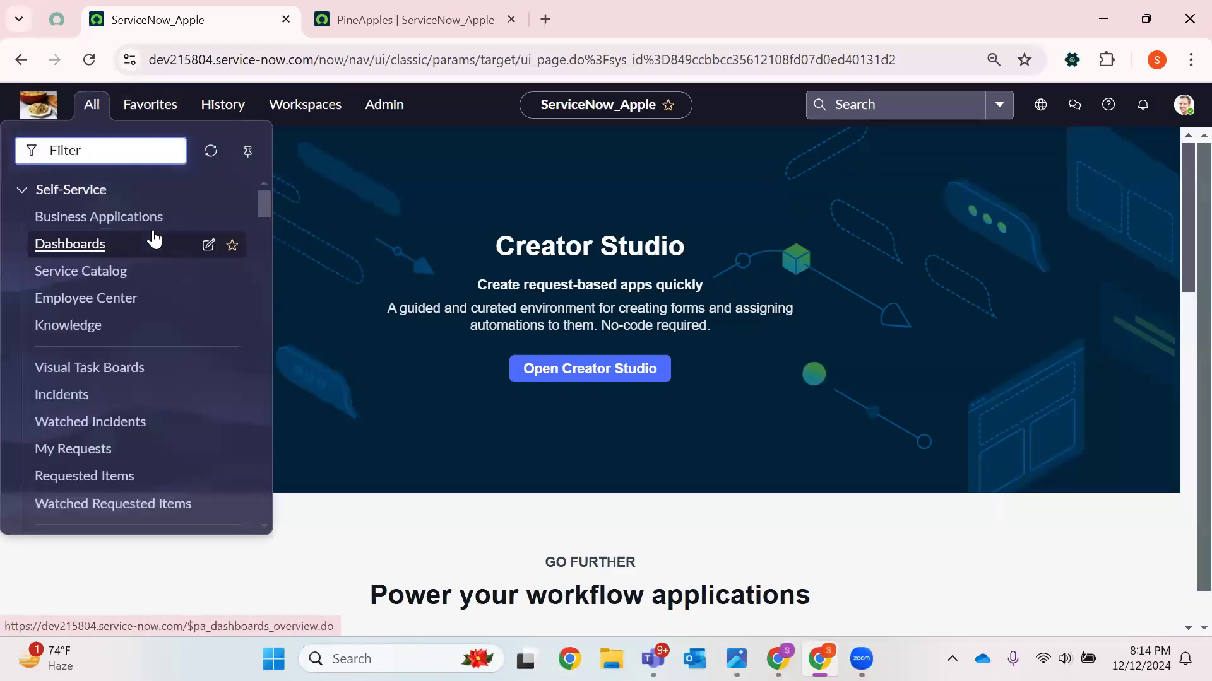
pyautogui.write('Tables')
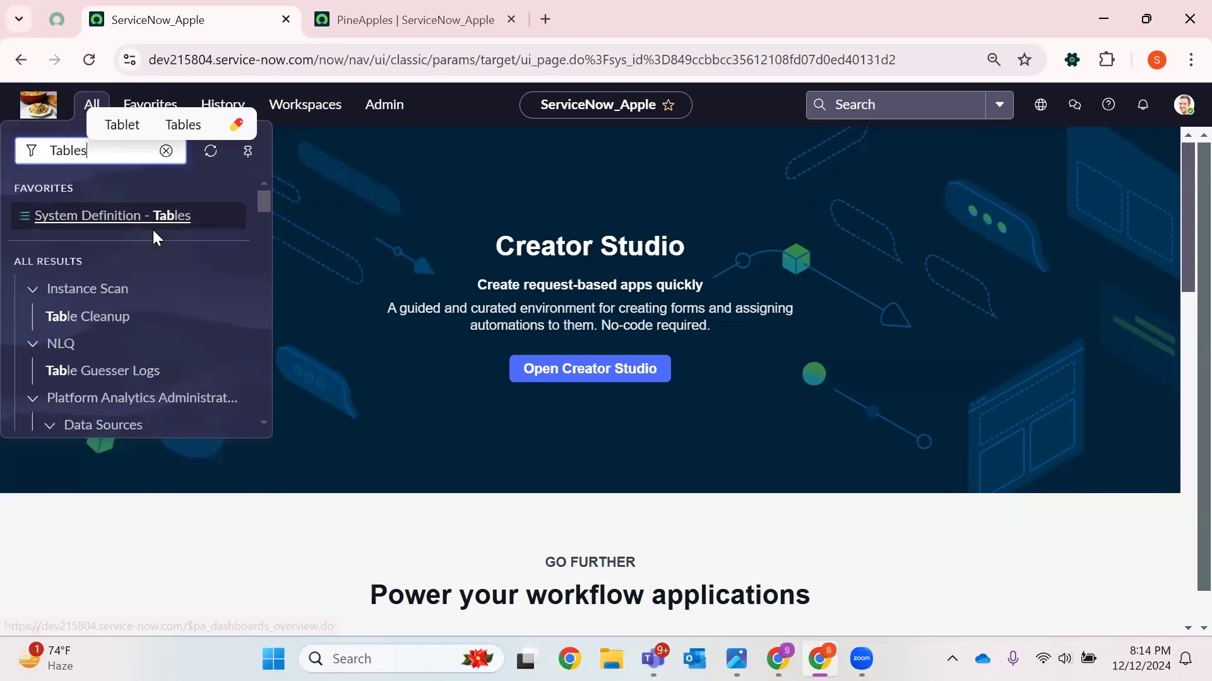
pyautogui.scroll(-5, 189, 336)
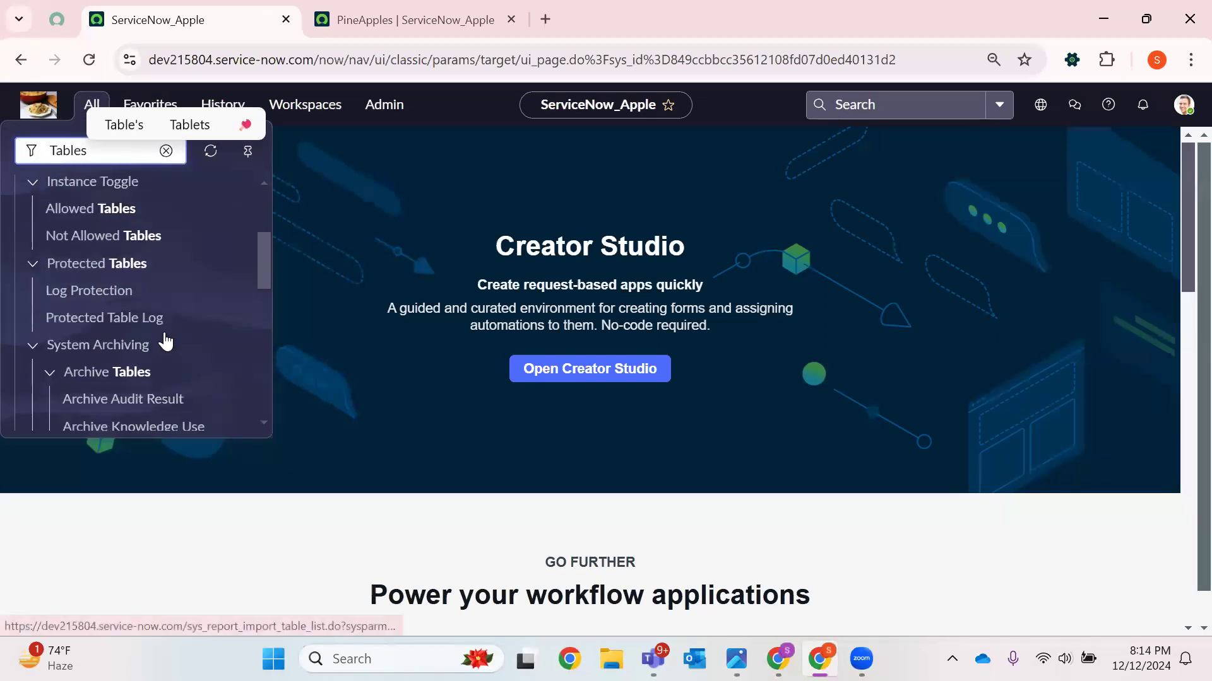
pyautogui.scroll(-3, 181, 314)
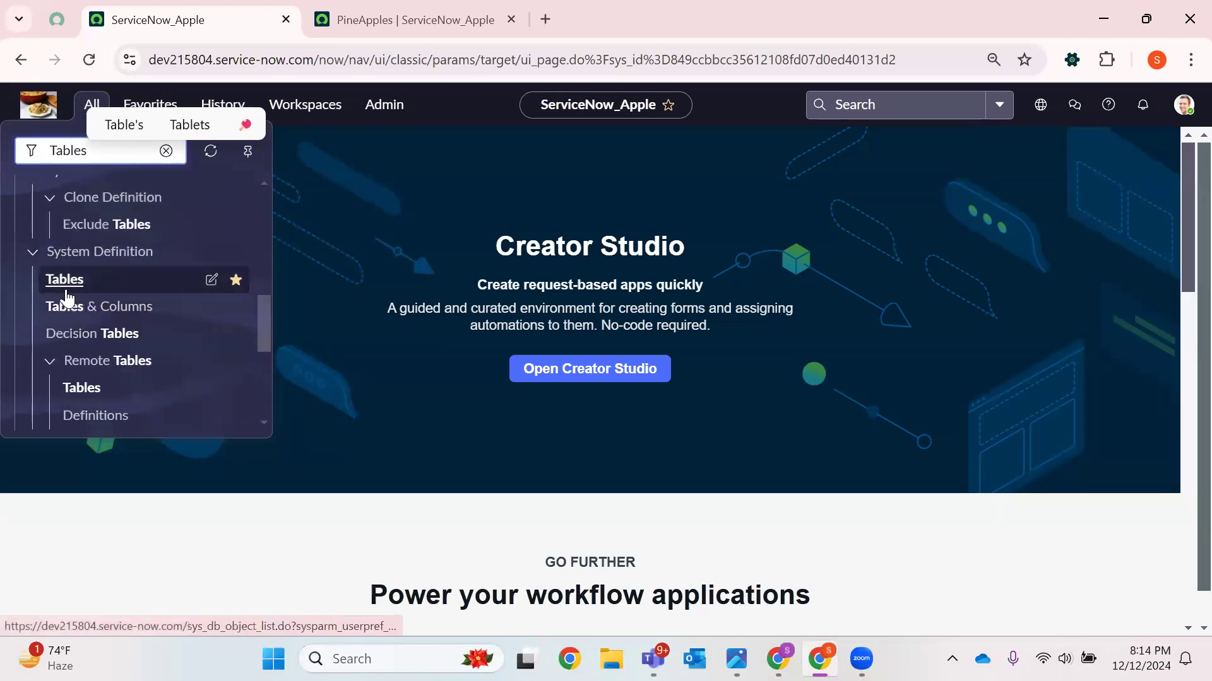
pyautogui.rightClick(68, 282)
pyautogui.click(176, 309)
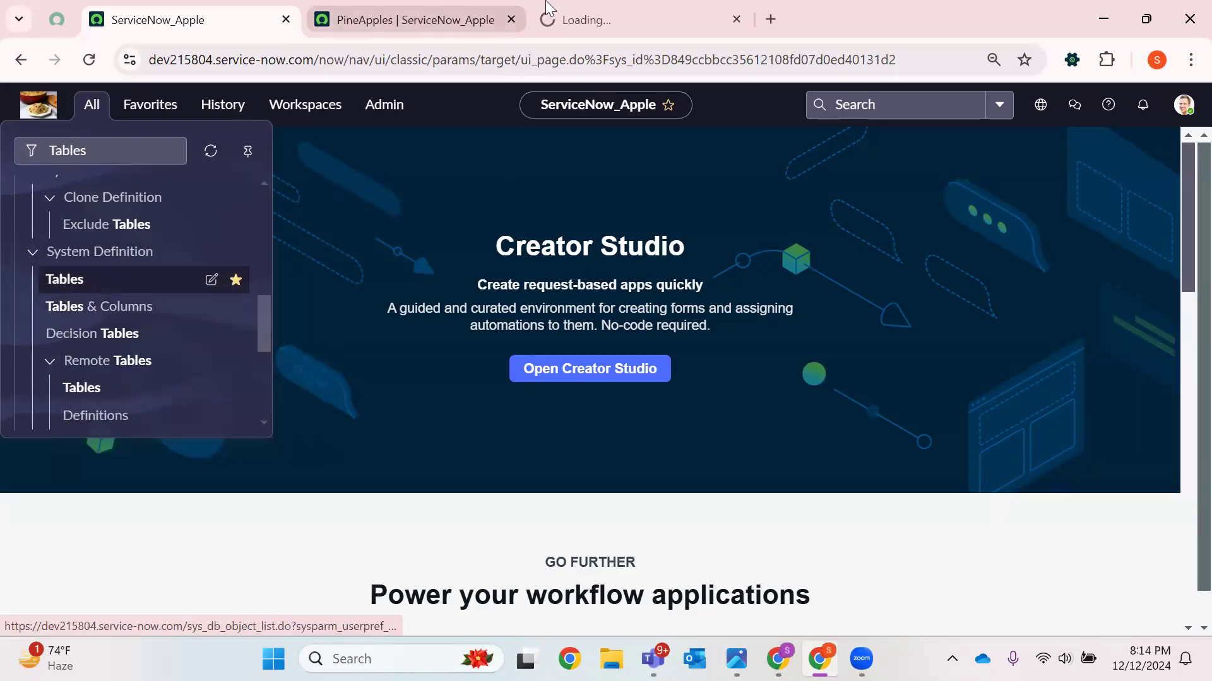
pyautogui.click(587, 20)
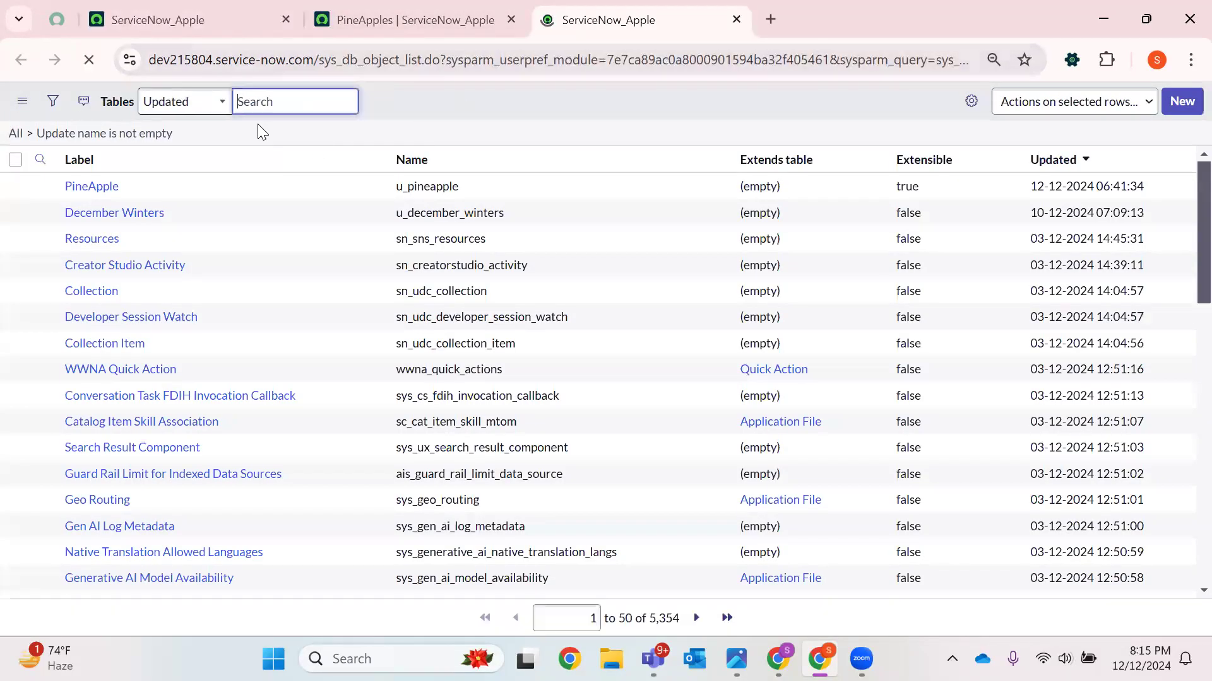
# Start a new table with the label Apple and the name u_apple
pyautogui.doubleClick(387, 64)
pyautogui.click(455, 102)
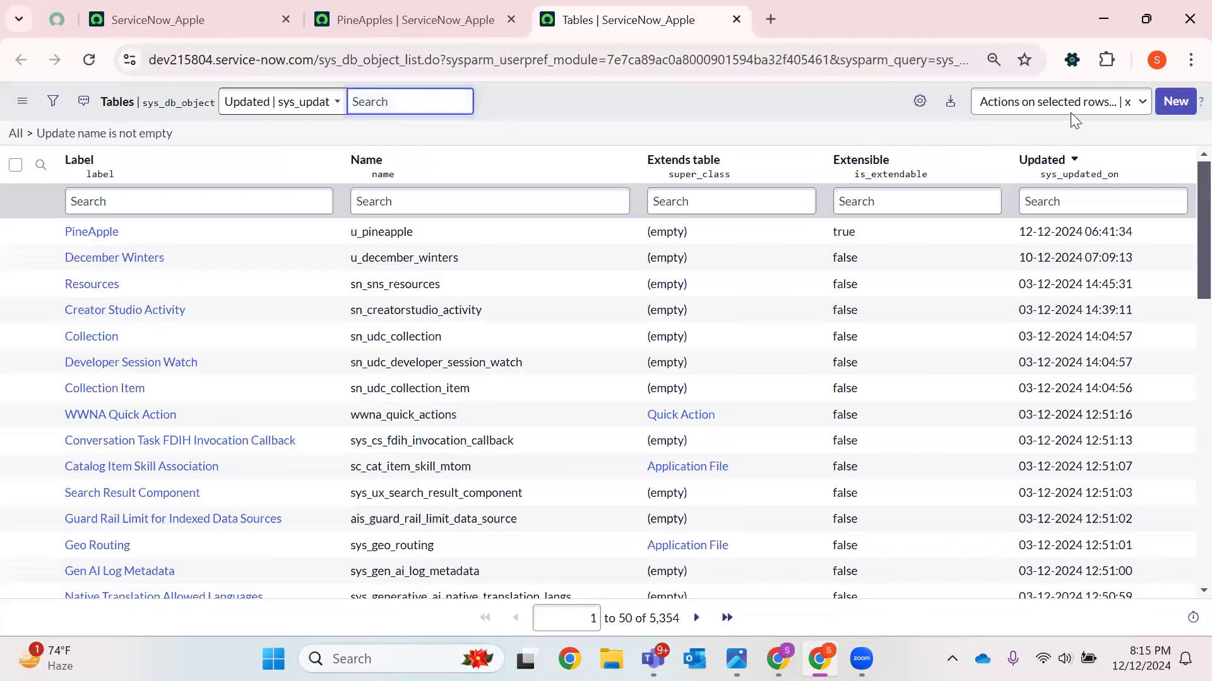
pyautogui.click(1175, 101)
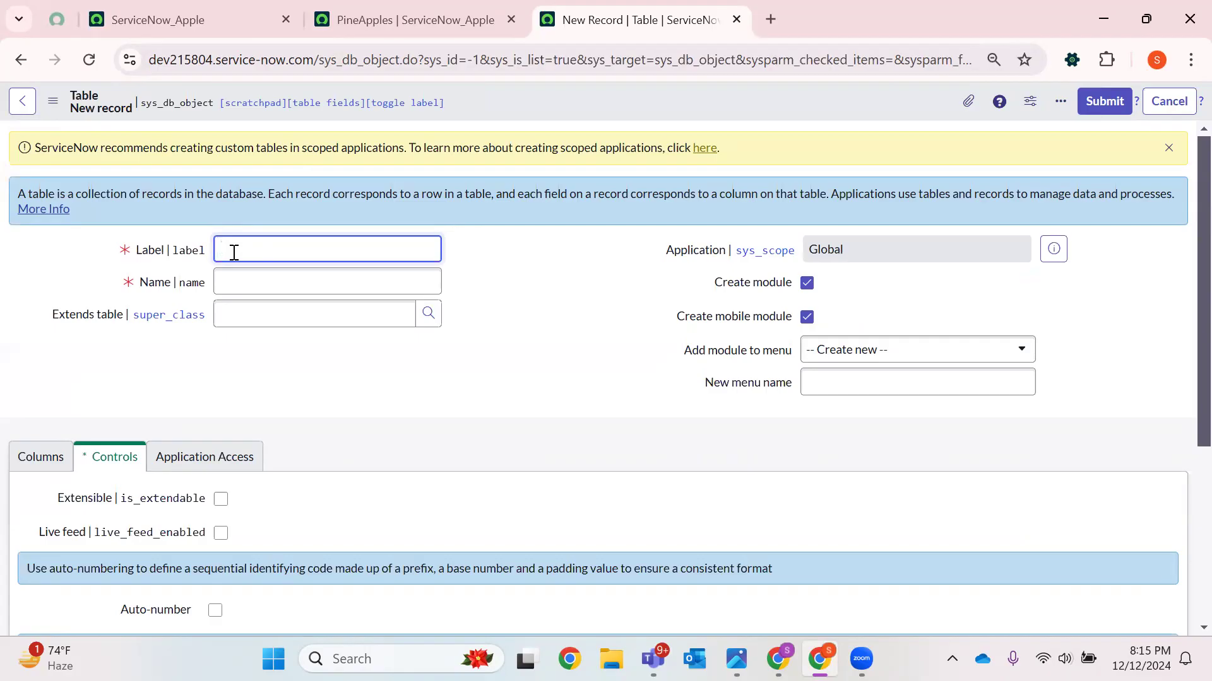
pyautogui.write('pple')
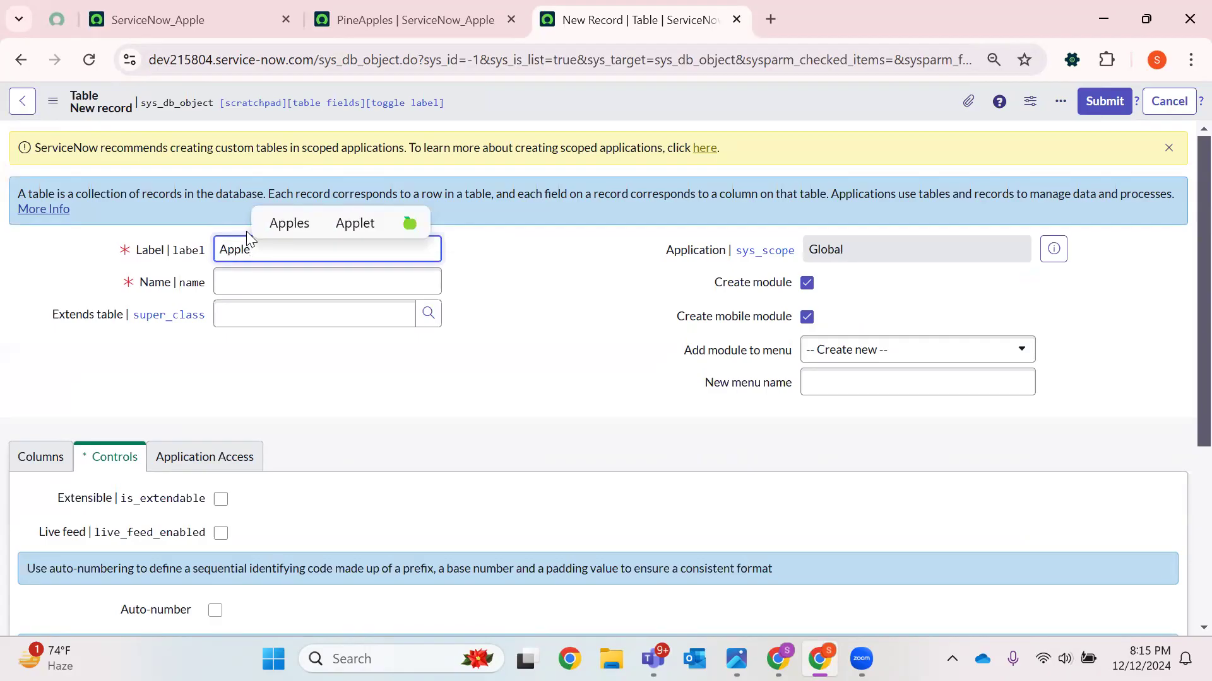
pyautogui.click(228, 293)
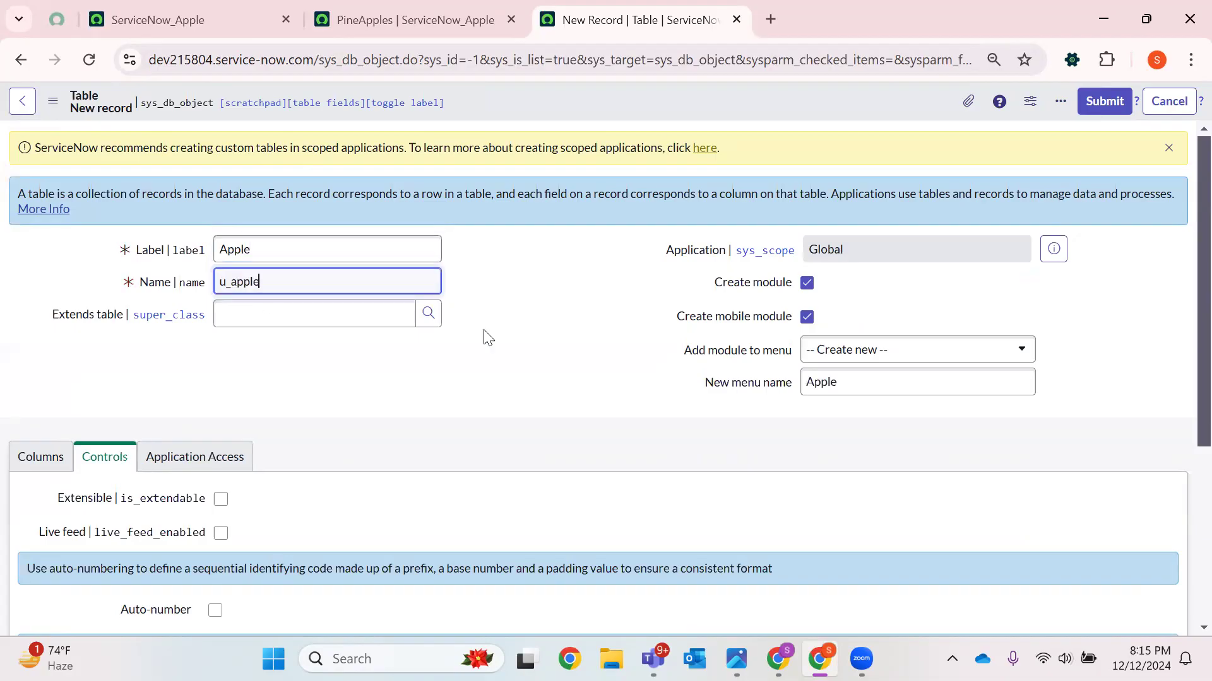
# Set the table to extend the PineApple table using the lookup
pyautogui.click(428, 314)
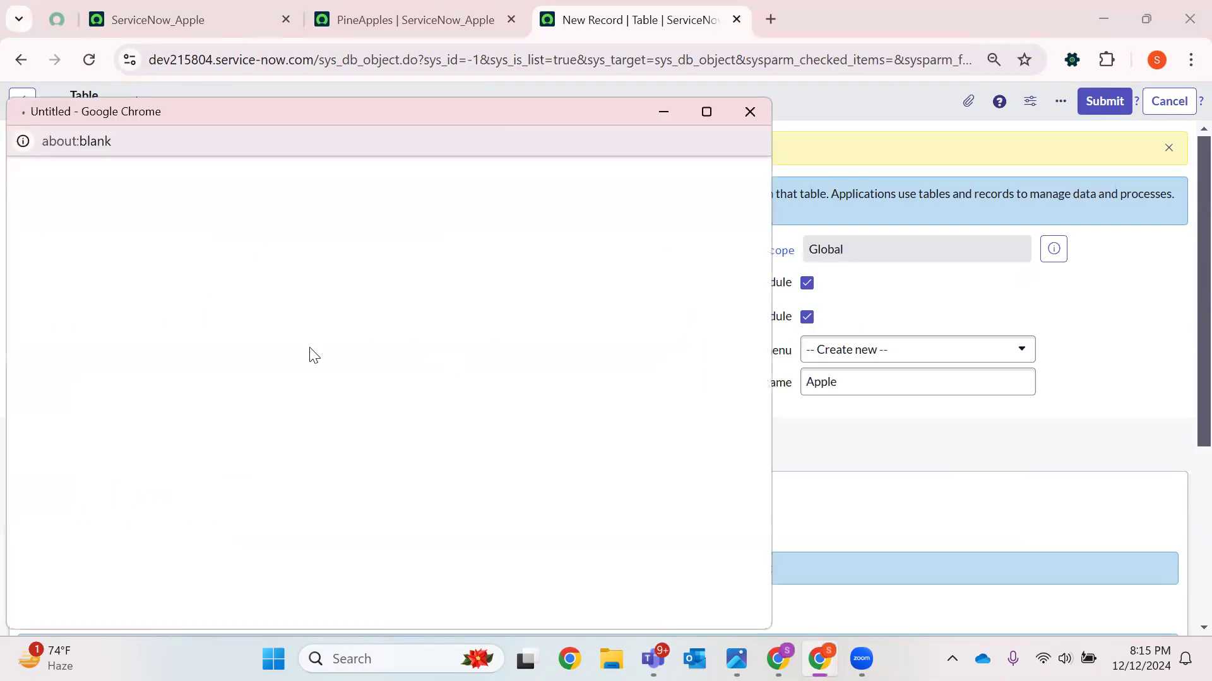
pyautogui.click(101, 308)
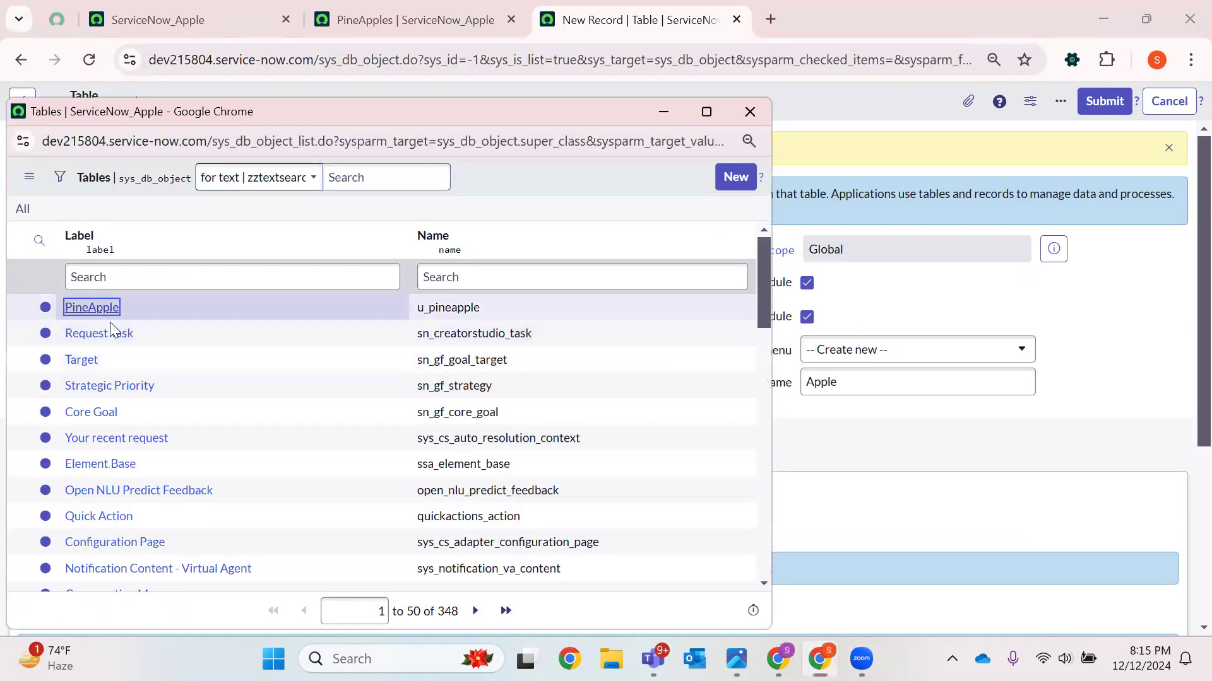
# Reopen the Extends table lookup to review the available tables, then close it
pyautogui.moveTo(284, 323); pyautogui.dragTo(197, 330)
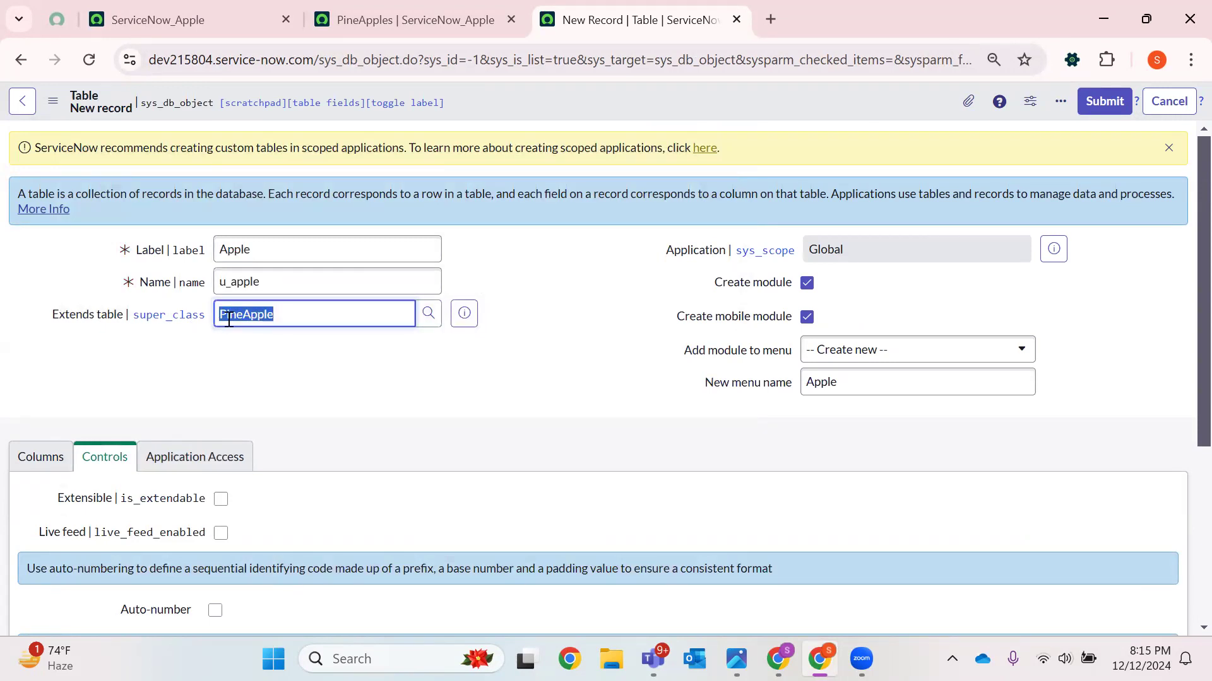
pyautogui.moveTo(53, 318); pyautogui.dragTo(136, 327)
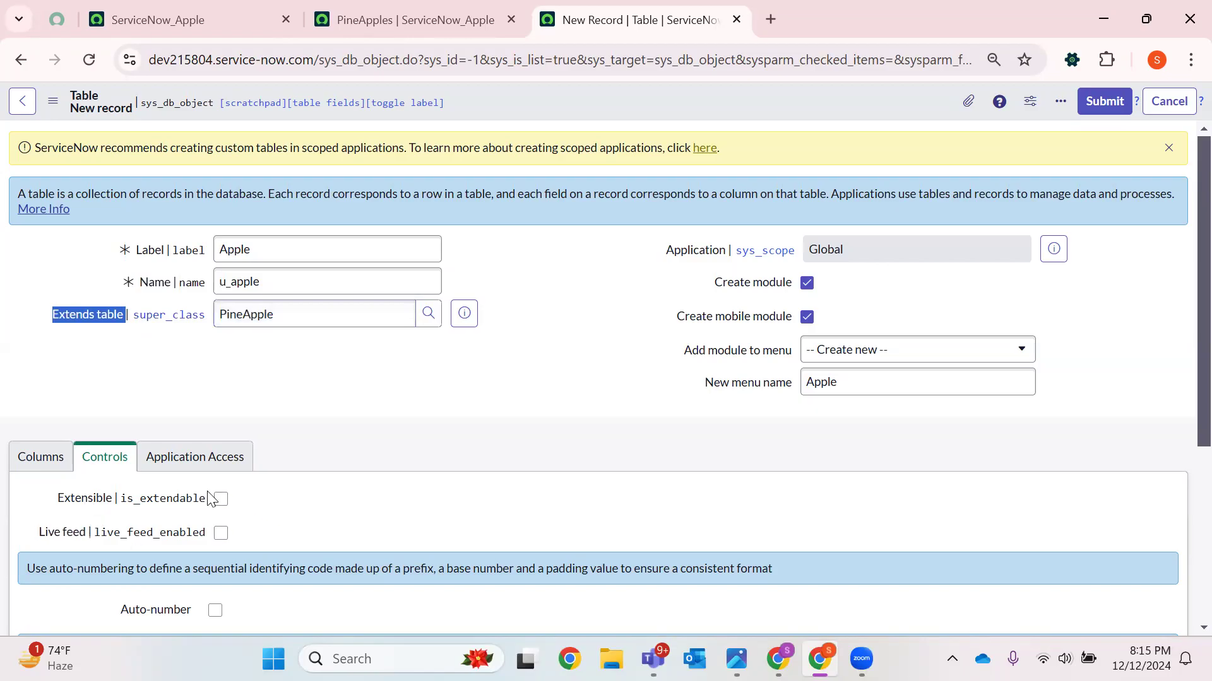
pyautogui.moveTo(292, 313); pyautogui.dragTo(232, 316)
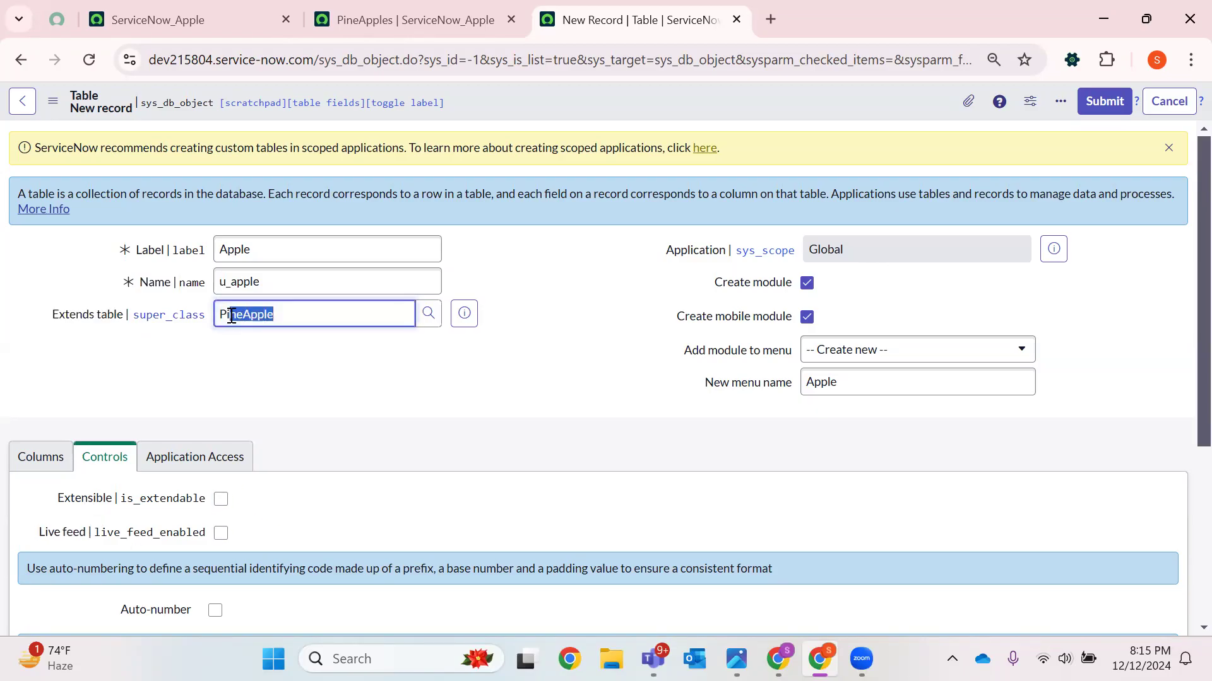
pyautogui.click(264, 373)
pyautogui.click(429, 313)
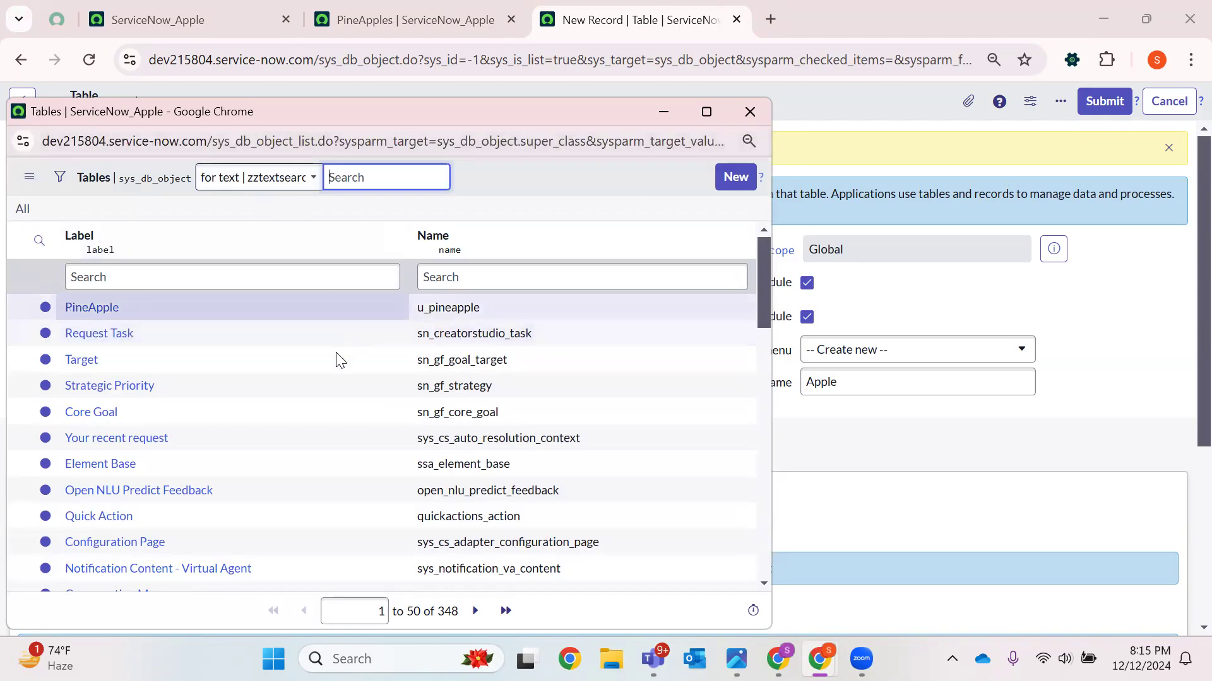
pyautogui.scroll(-5, 353, 436)
pyautogui.scroll(5, 360, 344)
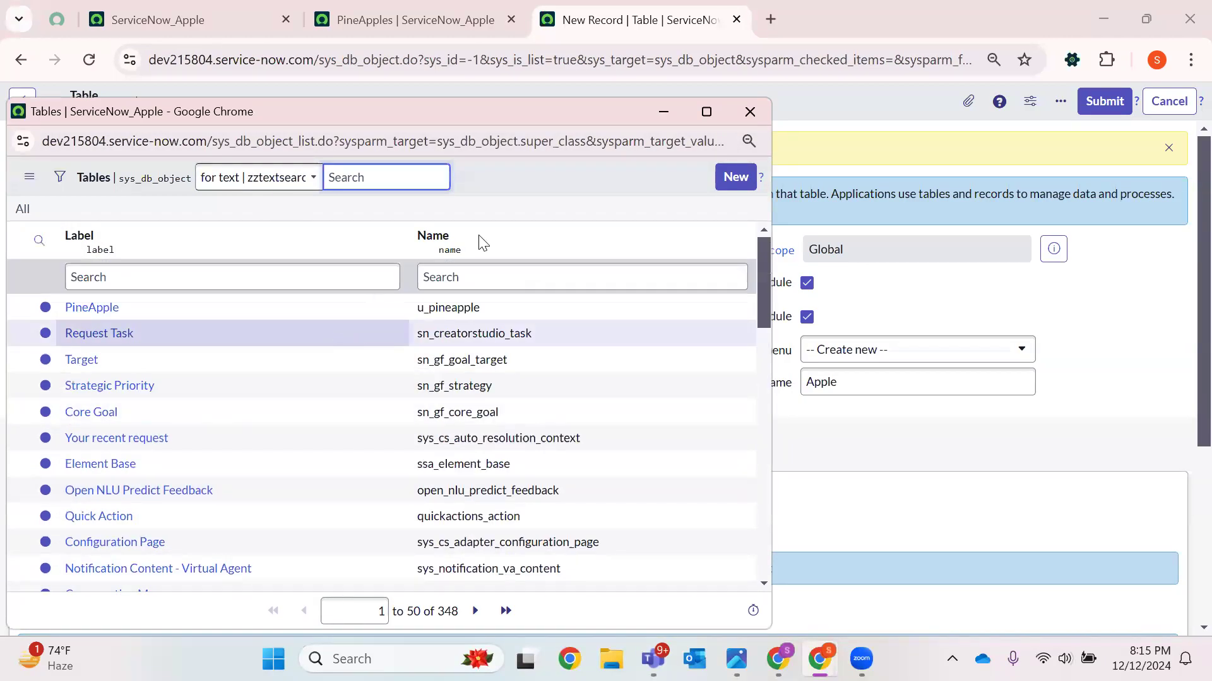
pyautogui.click(749, 113)
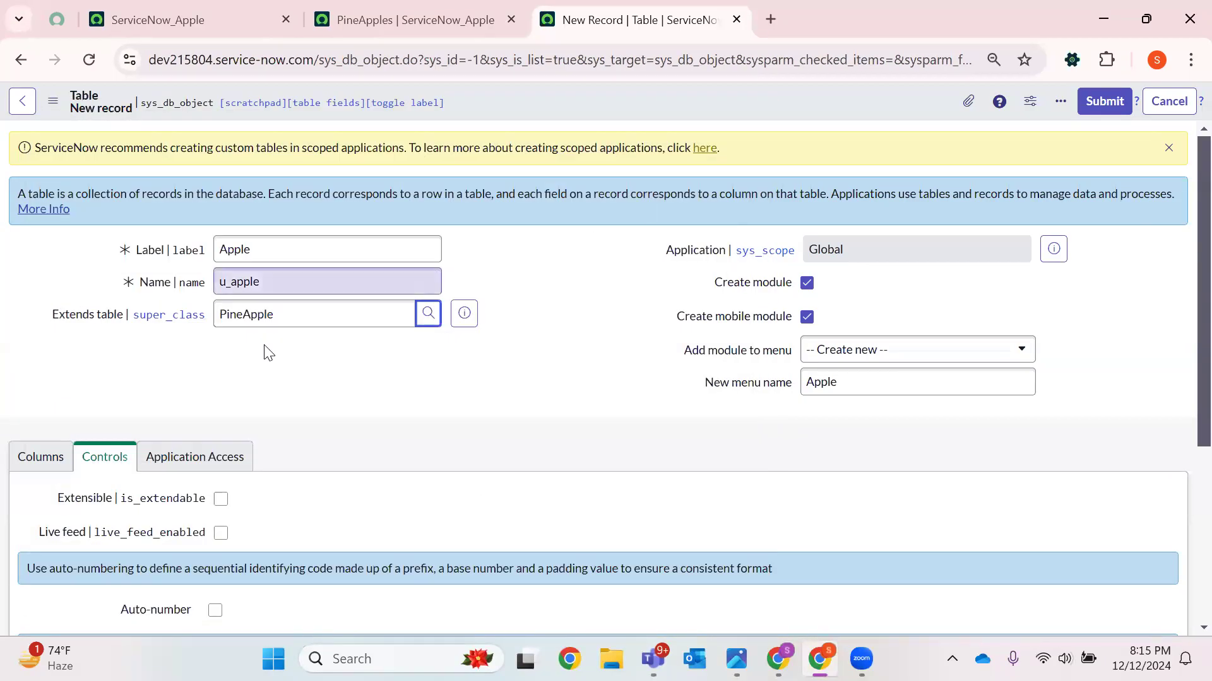
# Add the module to the existing Fruits menu and submit the new Apple table
pyautogui.click(852, 379)
pyautogui.click(863, 352)
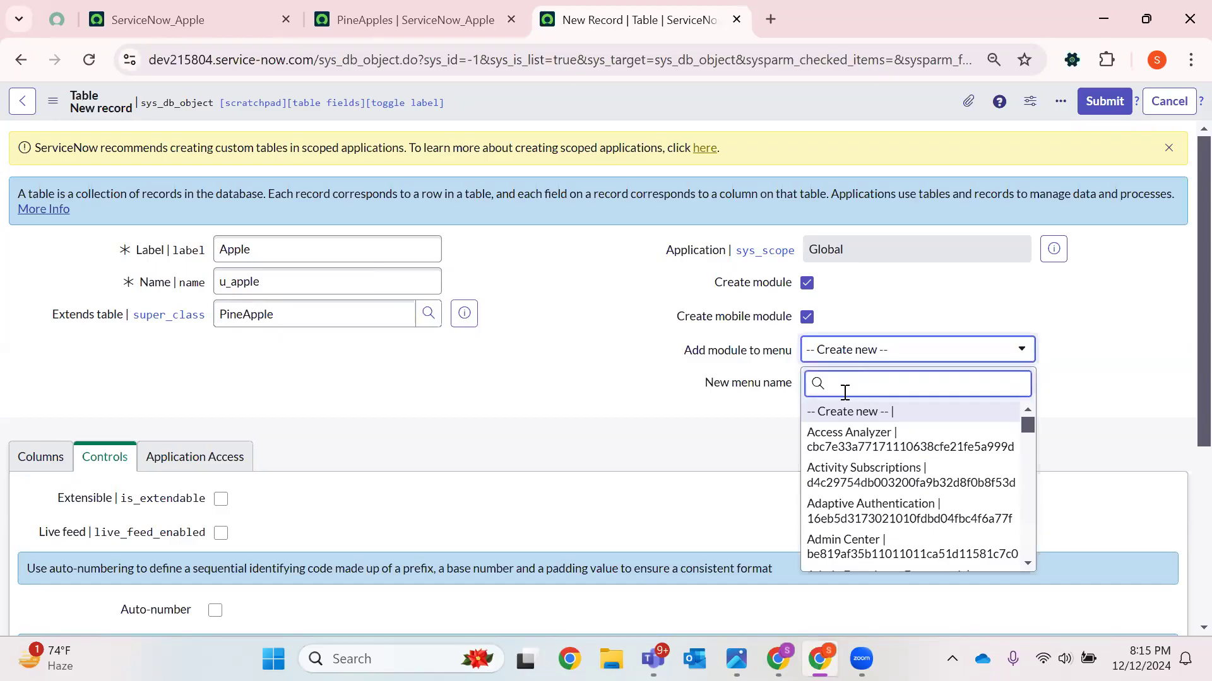
pyautogui.write('Fruits')
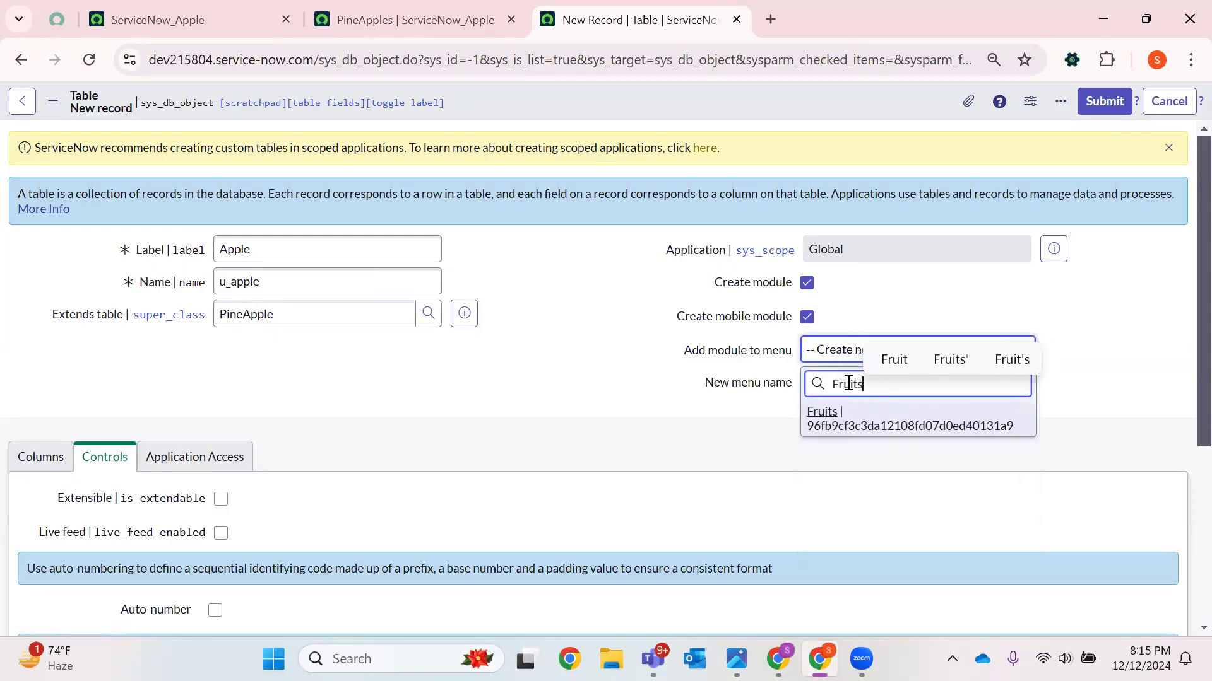
pyautogui.press('Return')
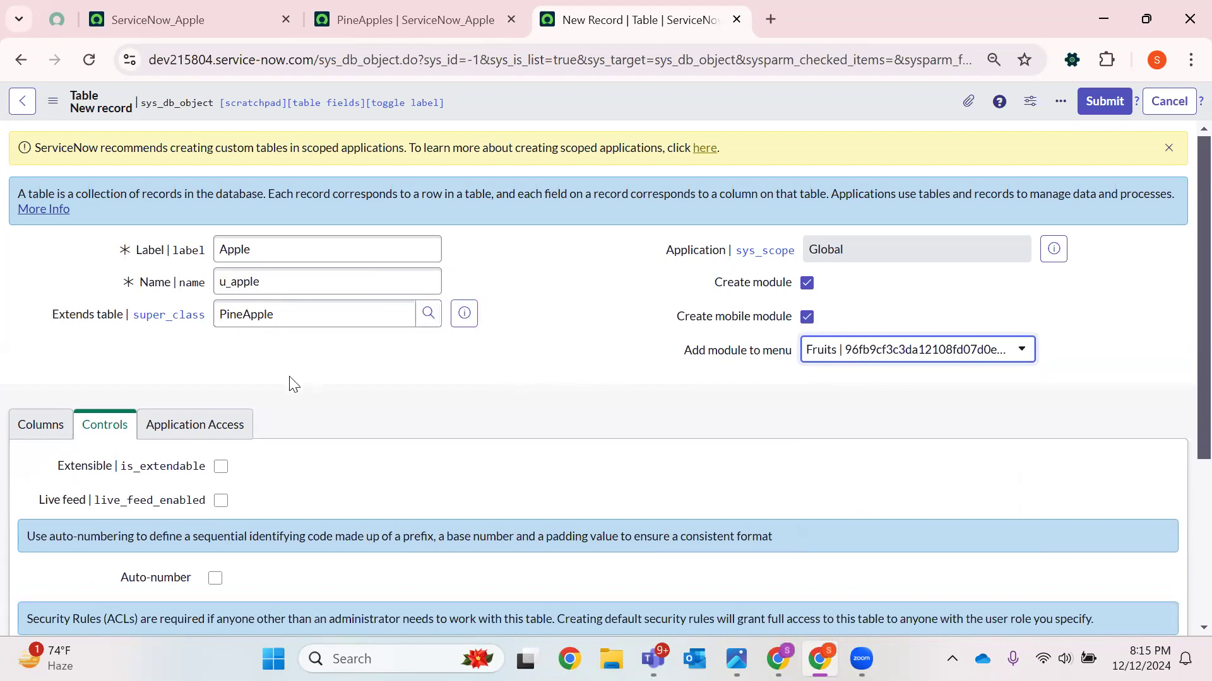
pyautogui.click(71, 428)
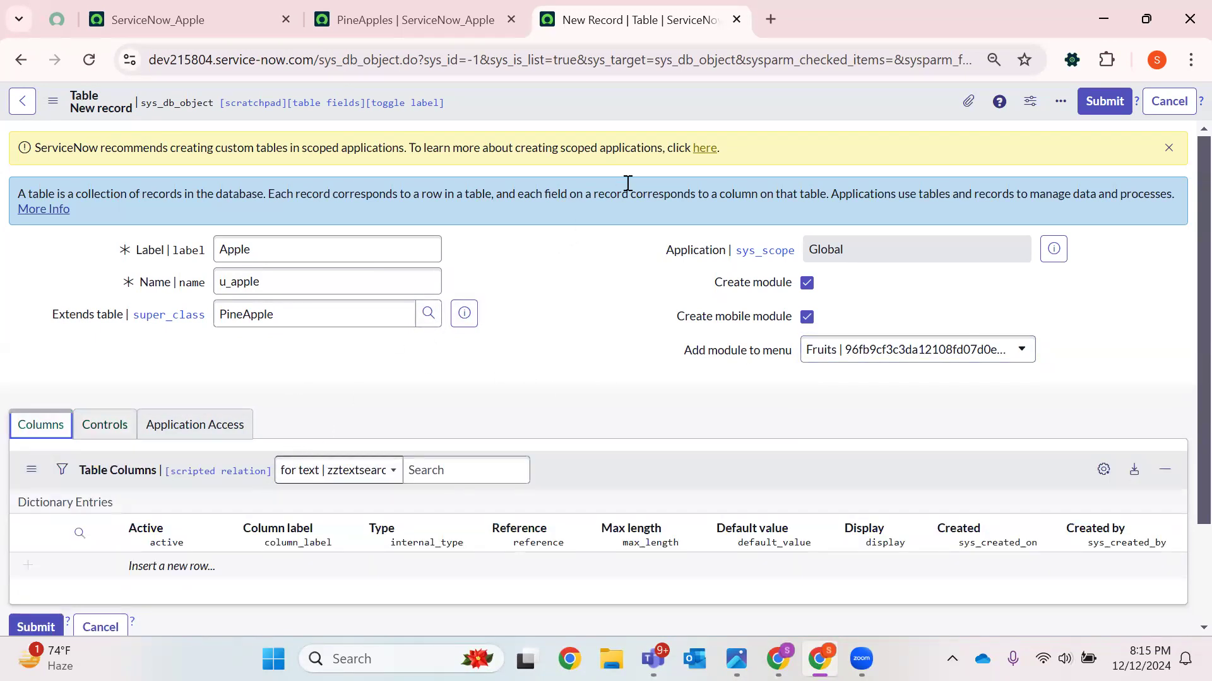
pyautogui.rightClick(771, 110)
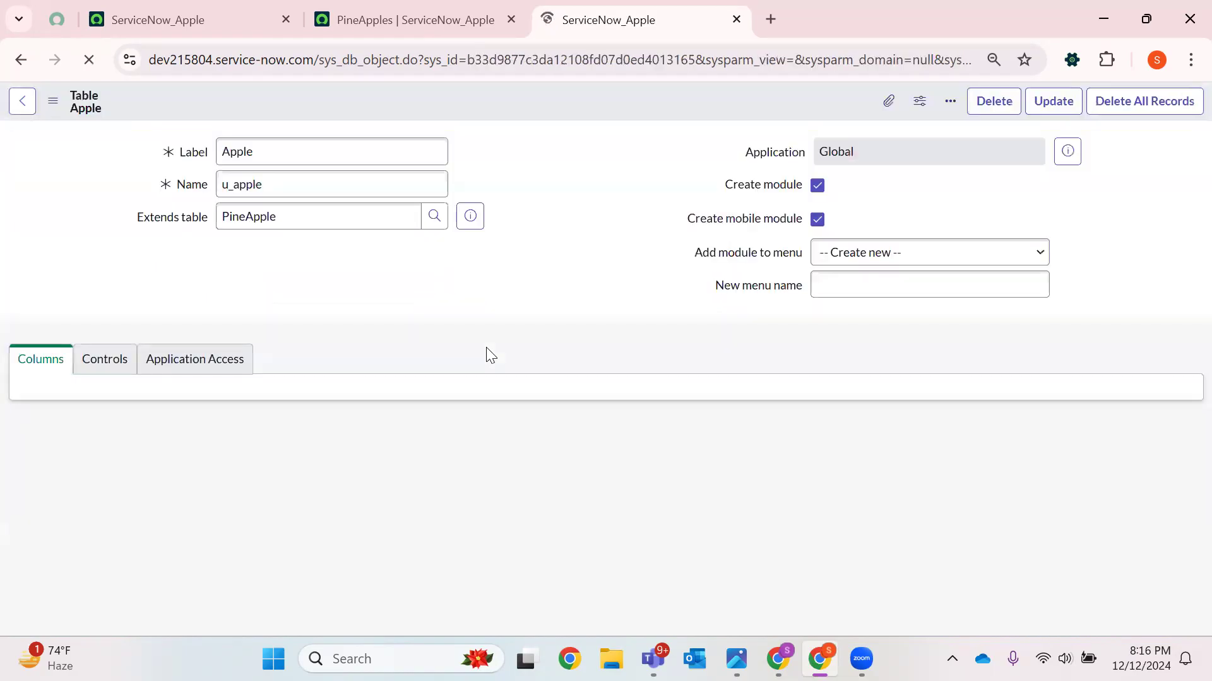
# Examine the Apple table's columns inherited from PineApple
pyautogui.scroll(-5, 465, 313)
pyautogui.scroll(2, 467, 314)
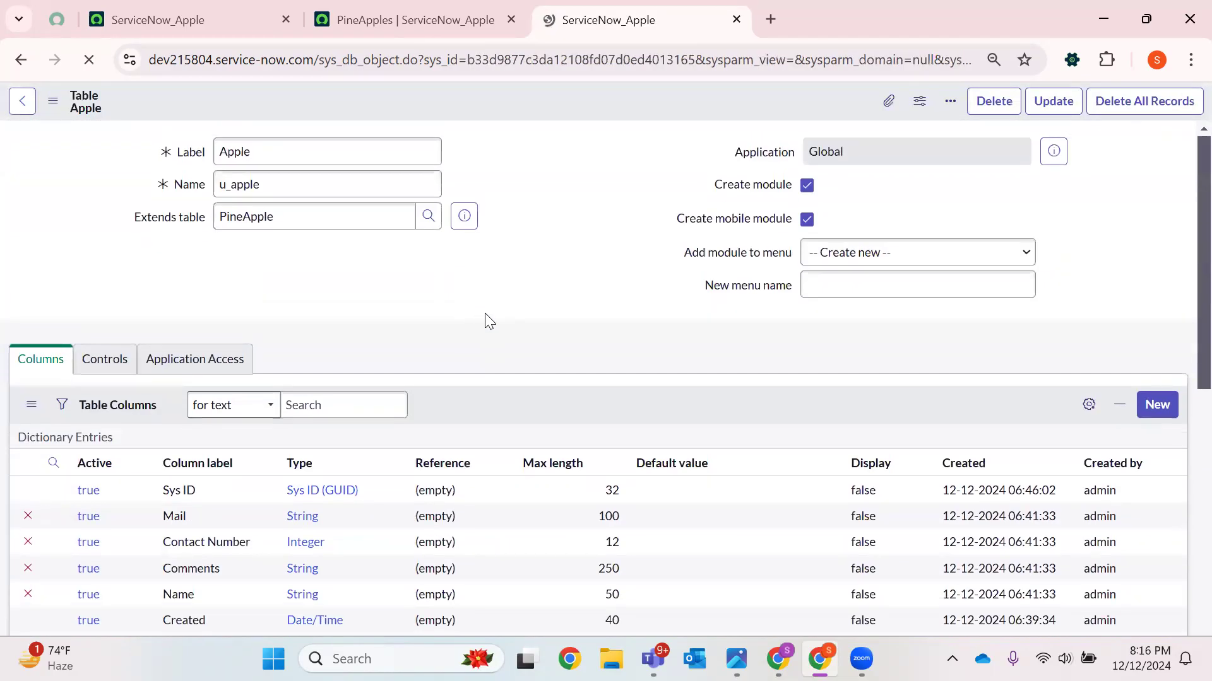
pyautogui.scroll(-5, 411, 368)
pyautogui.scroll(2, 410, 371)
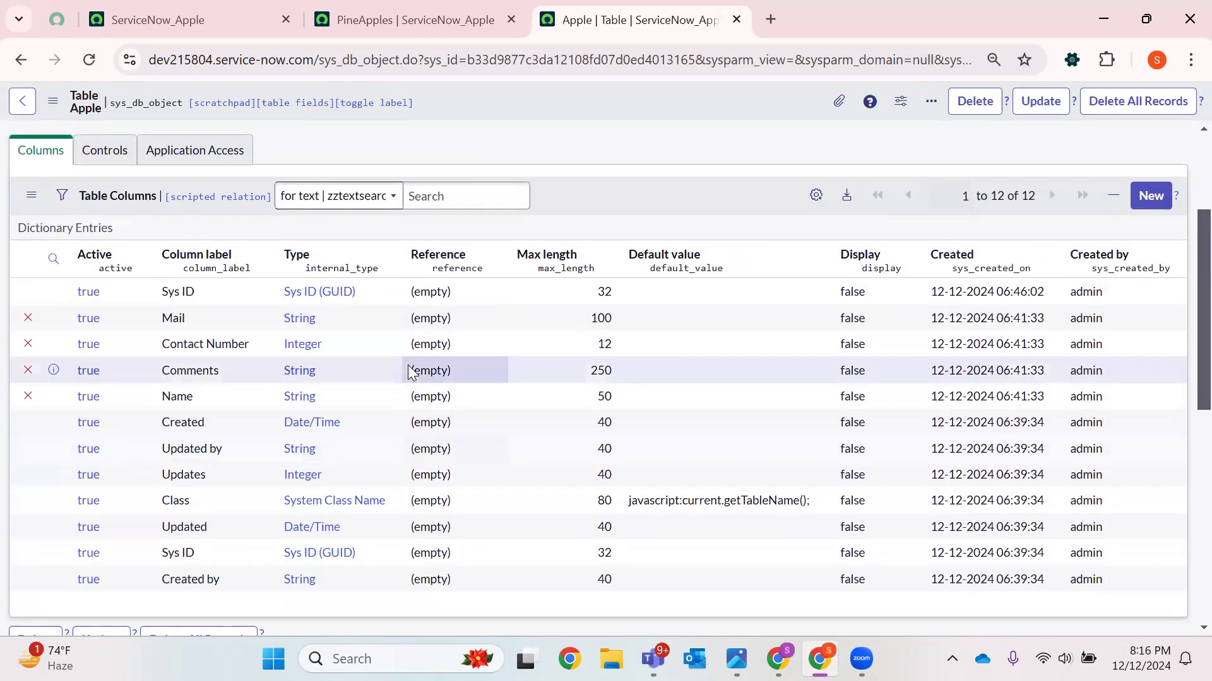
pyautogui.moveTo(992, 197); pyautogui.dragTo(1032, 196)
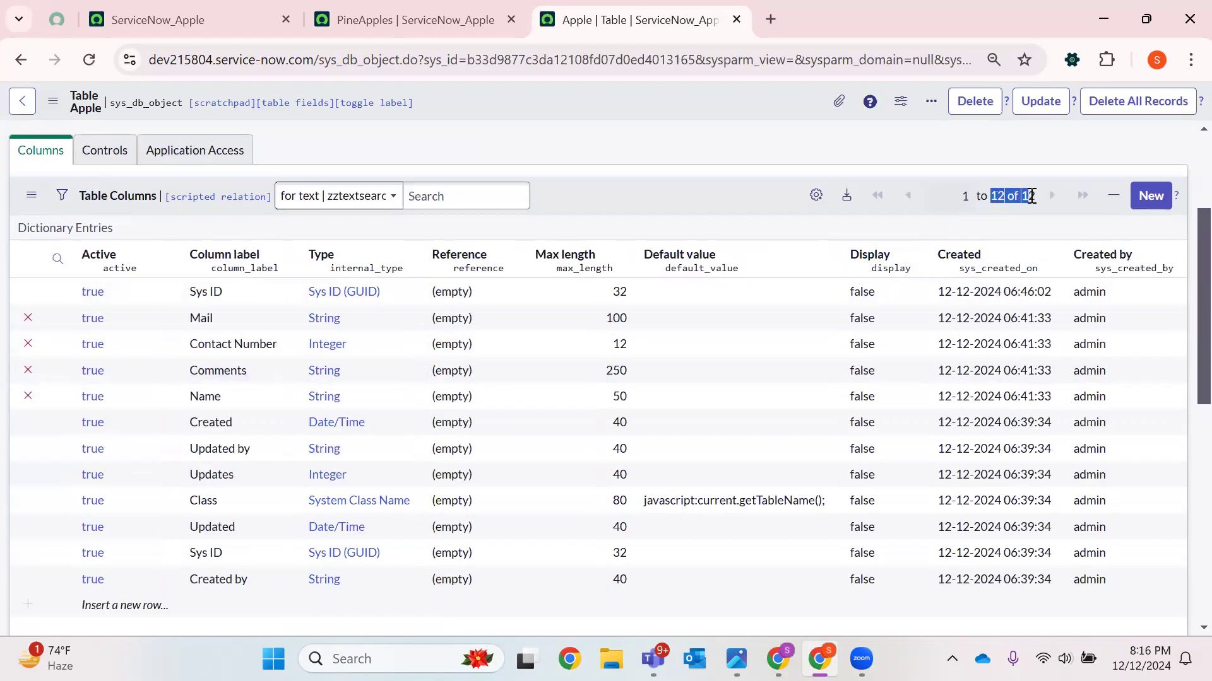
pyautogui.click(119, 397)
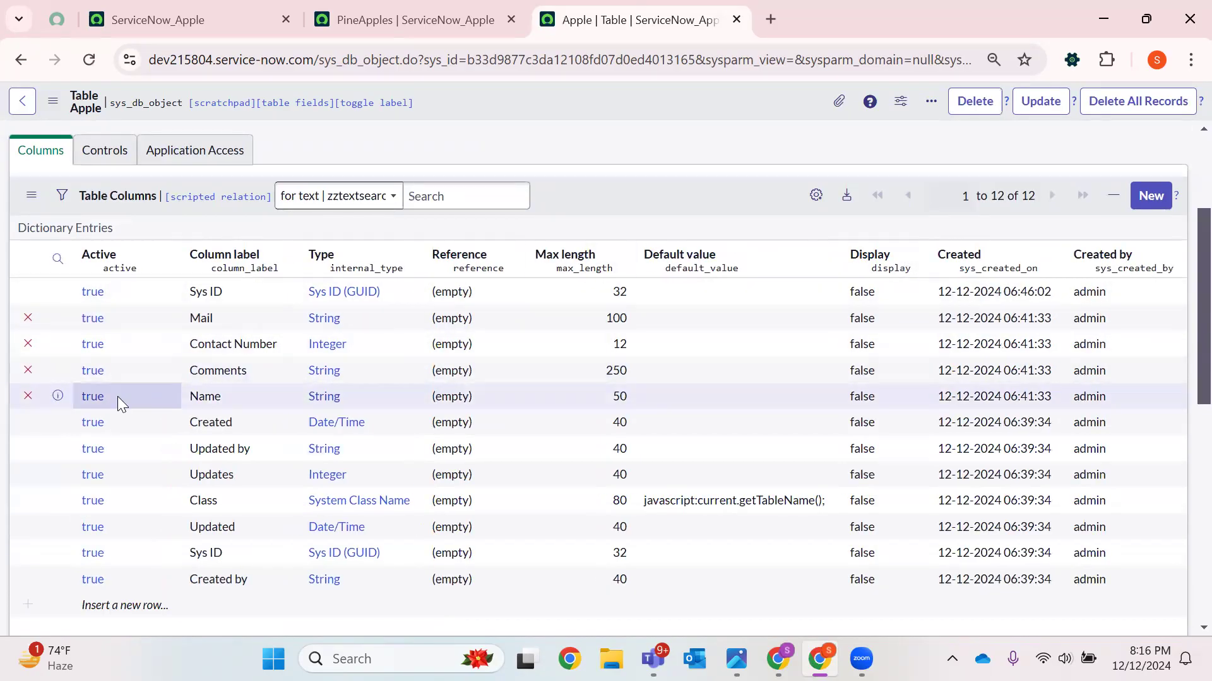
pyautogui.moveTo(132, 400); pyautogui.dragTo(248, 323)
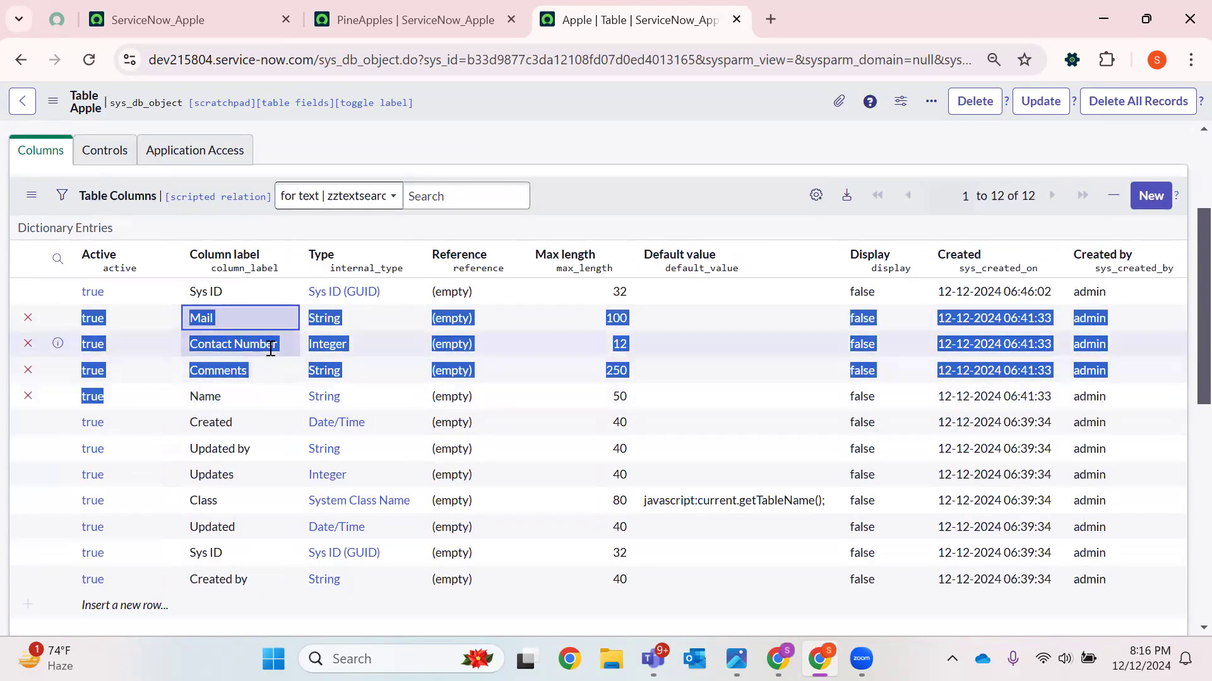
pyautogui.moveTo(223, 290); pyautogui.dragTo(182, 293)
# Filter the column list to entries labelled Sys ID, compare them, then clear the filter
pyautogui.rightClick(237, 302)
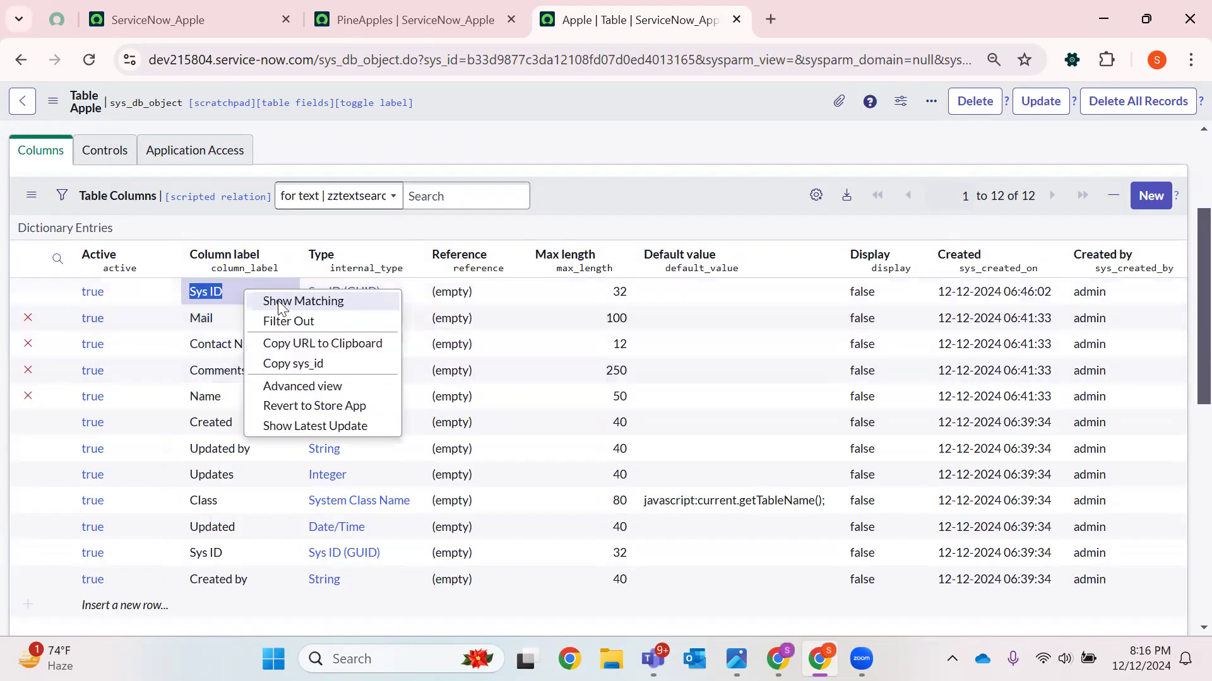
pyautogui.click(335, 325)
pyautogui.click(215, 291)
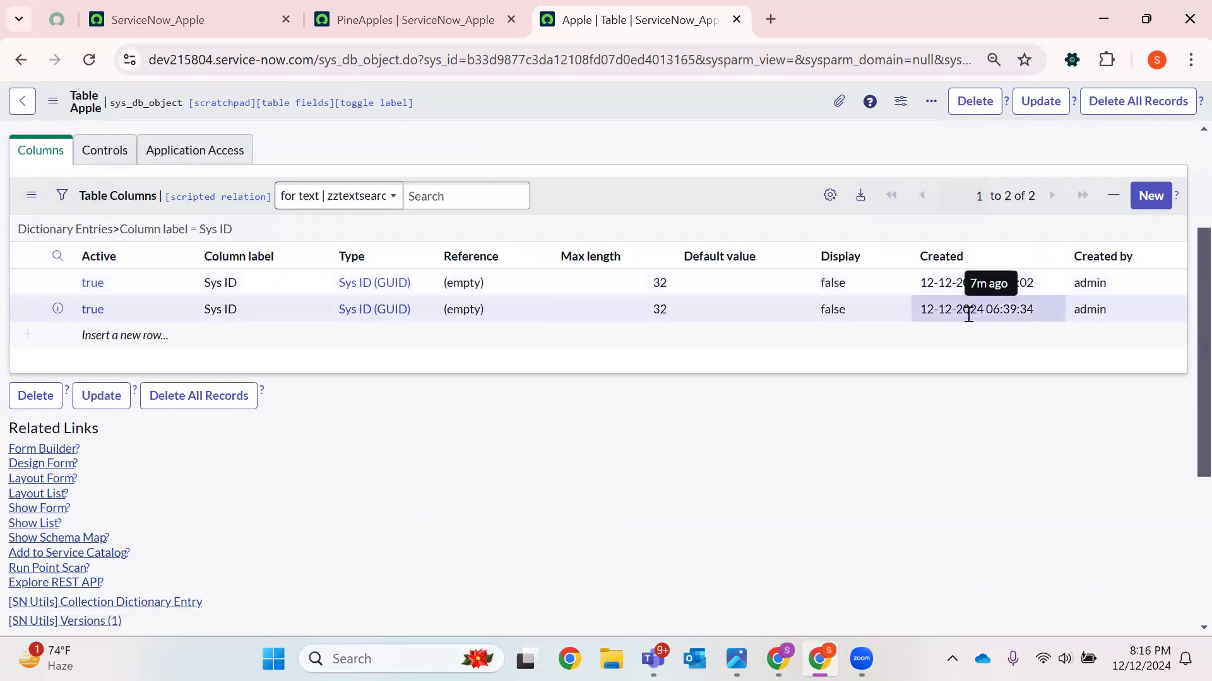
pyautogui.doubleClick(920, 309)
pyautogui.moveTo(920, 309); pyautogui.dragTo(917, 285)
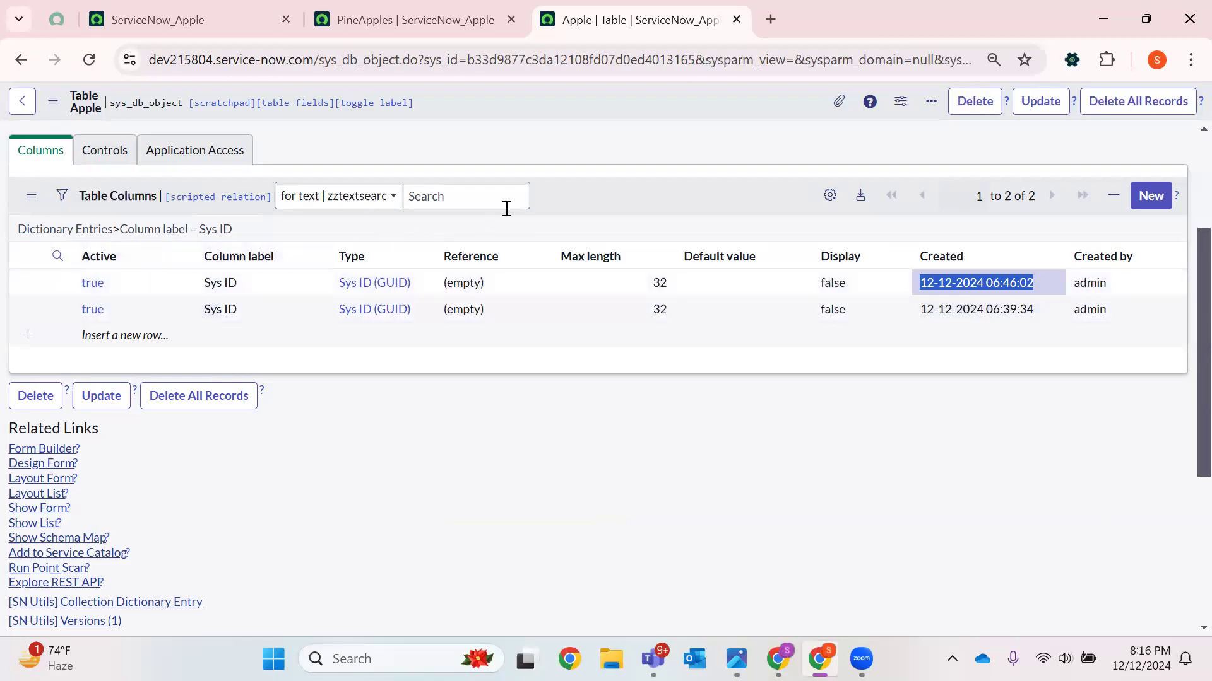
pyautogui.click(118, 235)
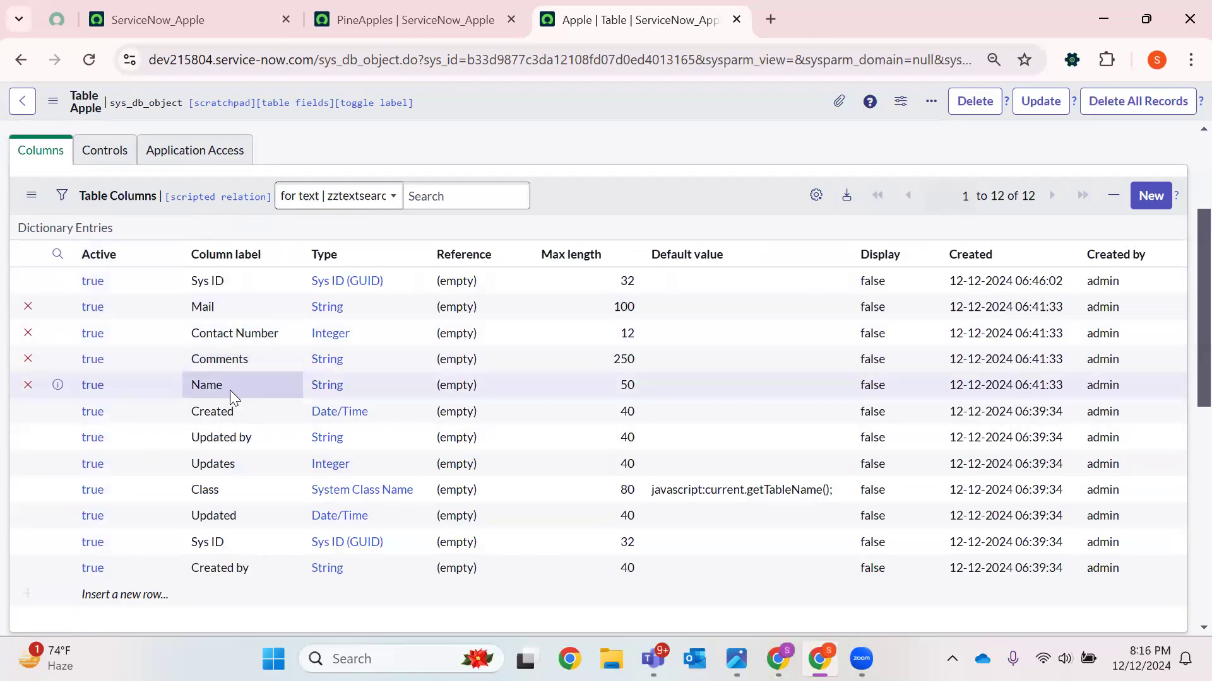
pyautogui.doubleClick(233, 491)
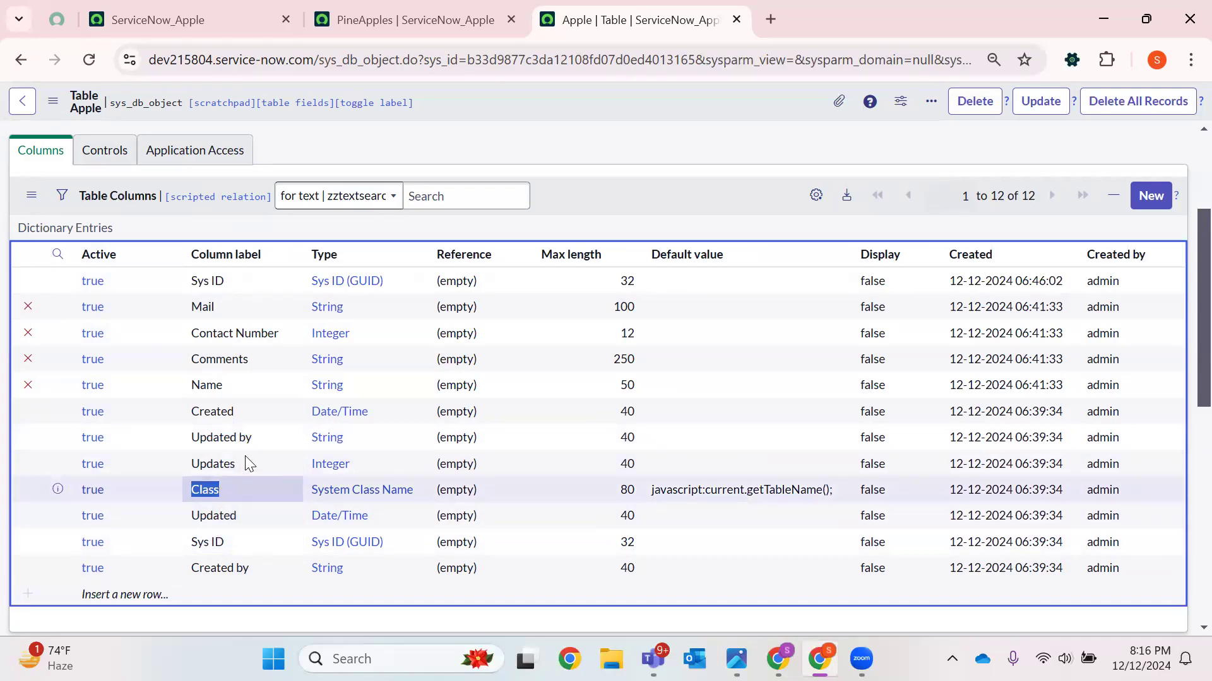
pyautogui.moveTo(233, 384); pyautogui.dragTo(178, 303)
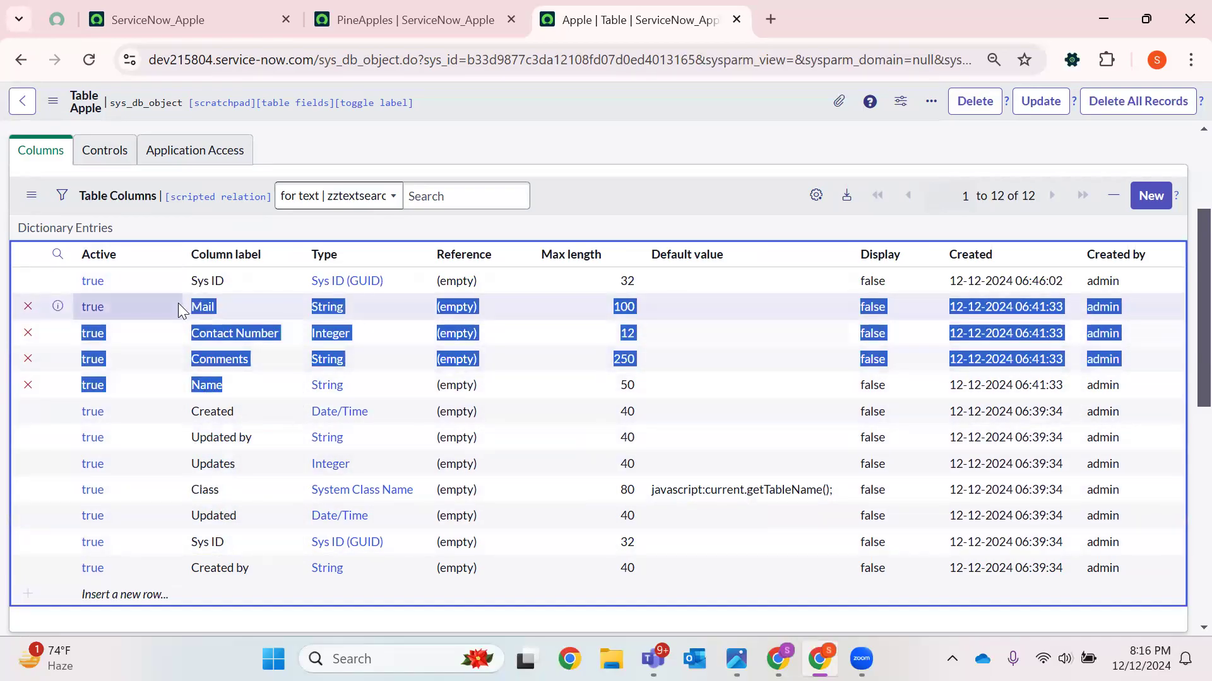
pyautogui.click(178, 299)
pyautogui.click(662, 95)
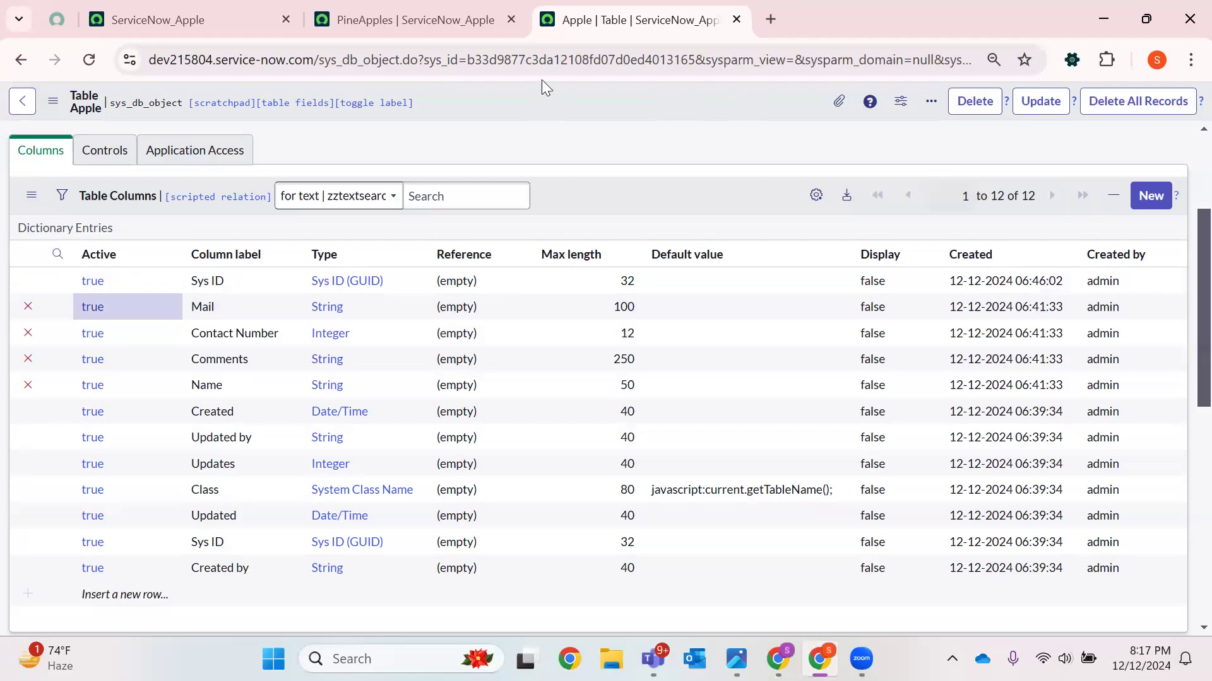
# Inspect the Apple table's Extends table value
pyautogui.scroll(3, 542, 80)
pyautogui.doubleClick(247, 270)
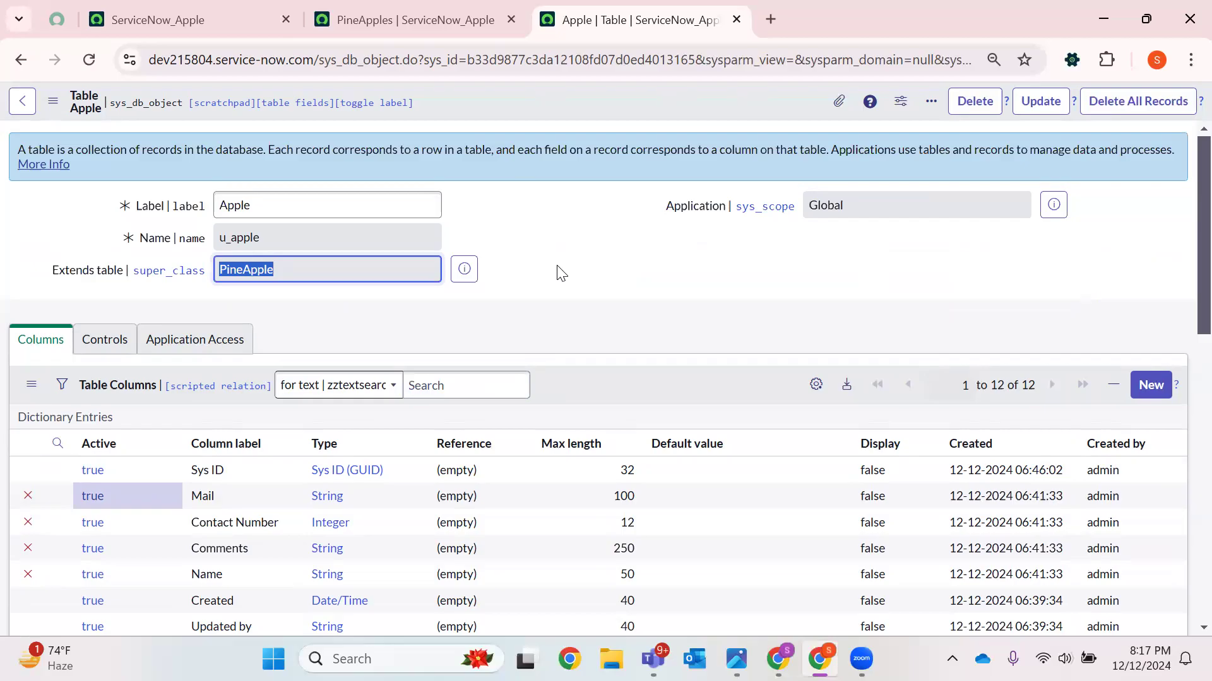
pyautogui.click(436, 609)
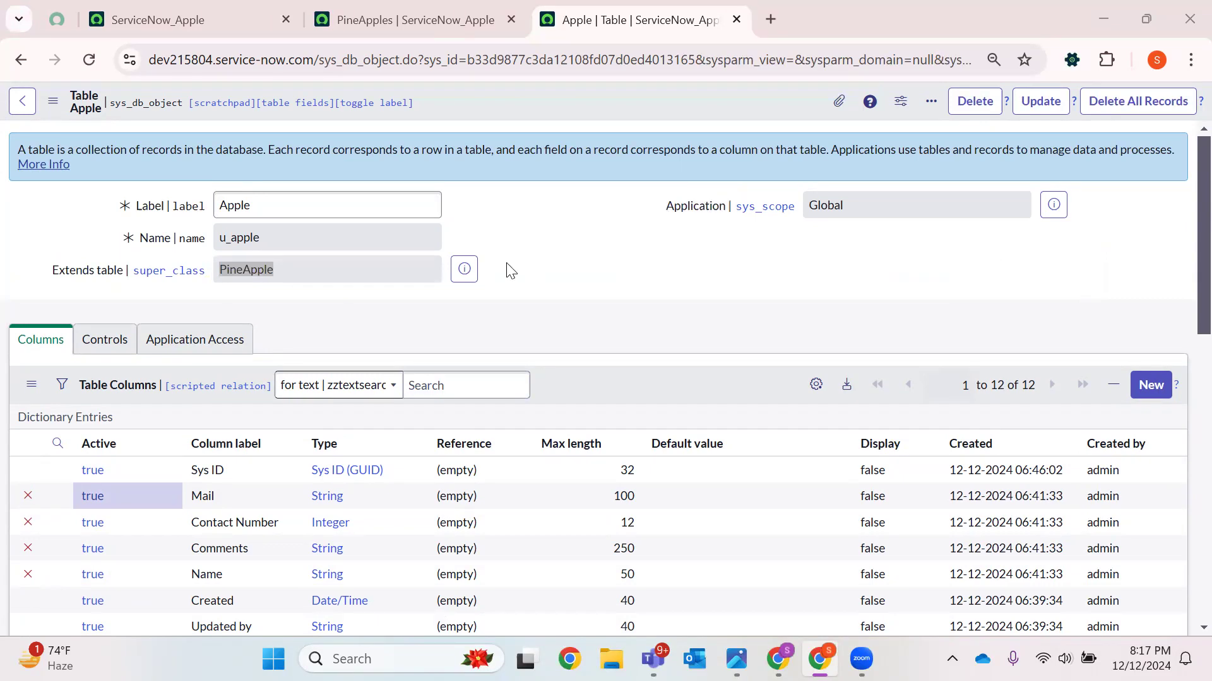
# Open a new Apple record form and submit it with a person's name and a contact number
pyautogui.scroll(-5, 335, 338)
pyautogui.scroll(-1, 374, 331)
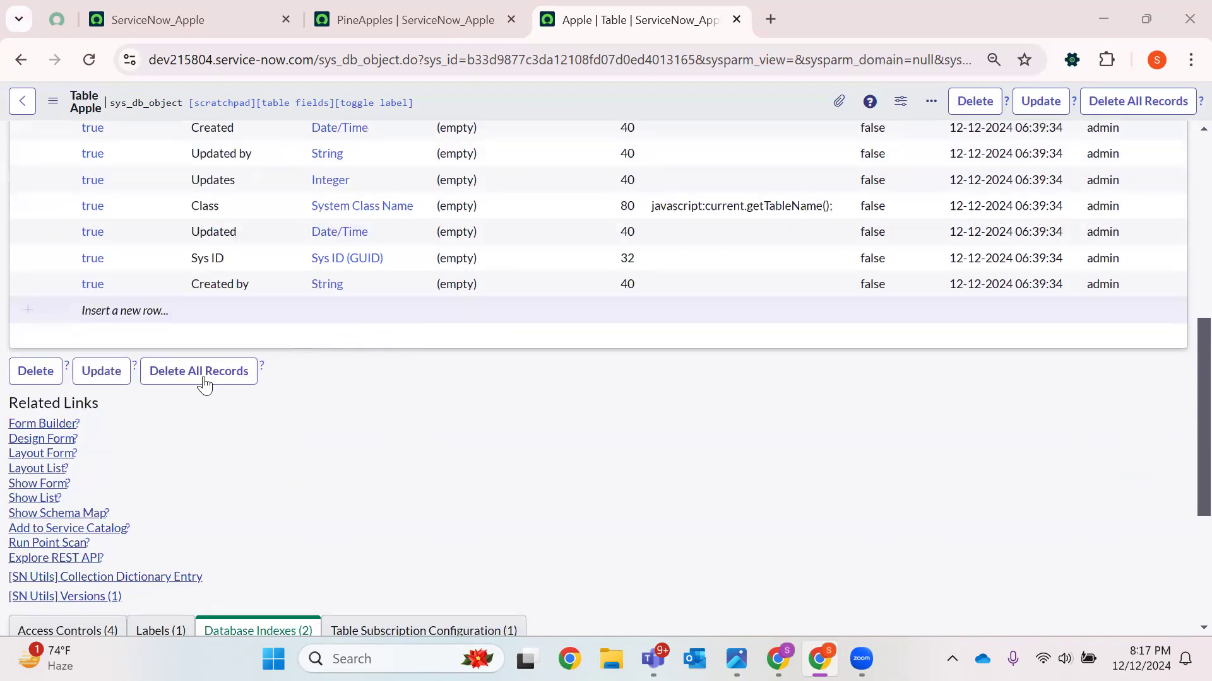
pyautogui.click(18, 485)
pyautogui.scroll(7, 270, 480)
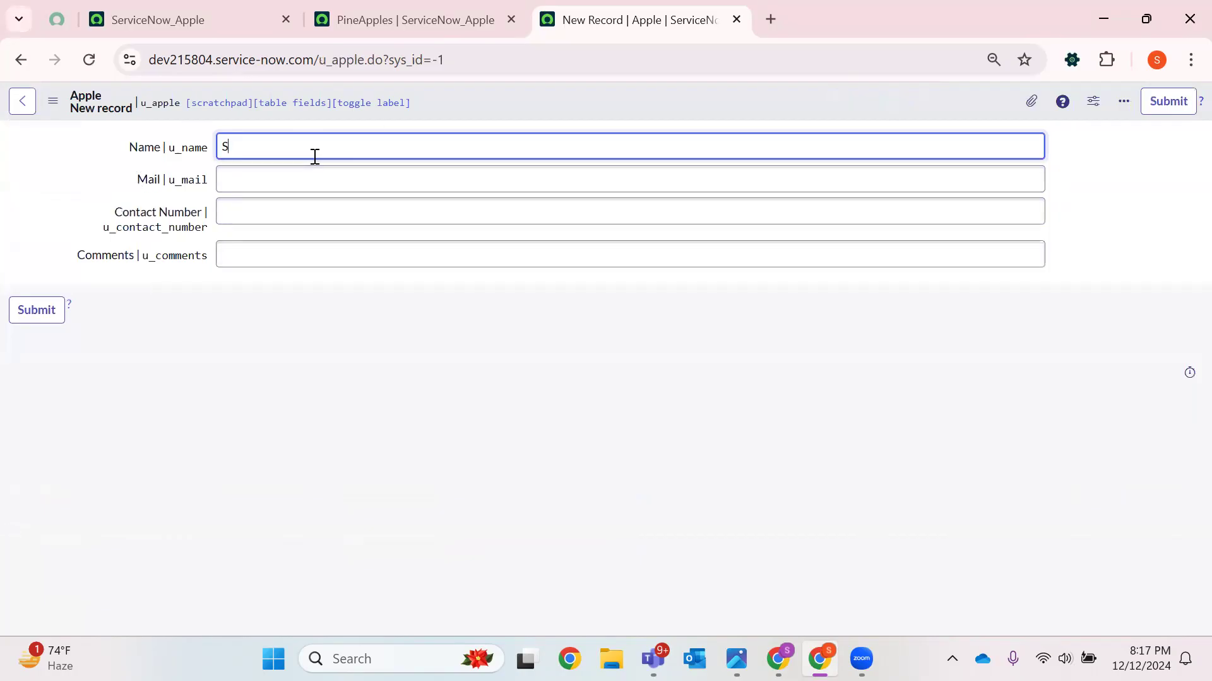
pyautogui.write('yed')
pyautogui.click(308, 211)
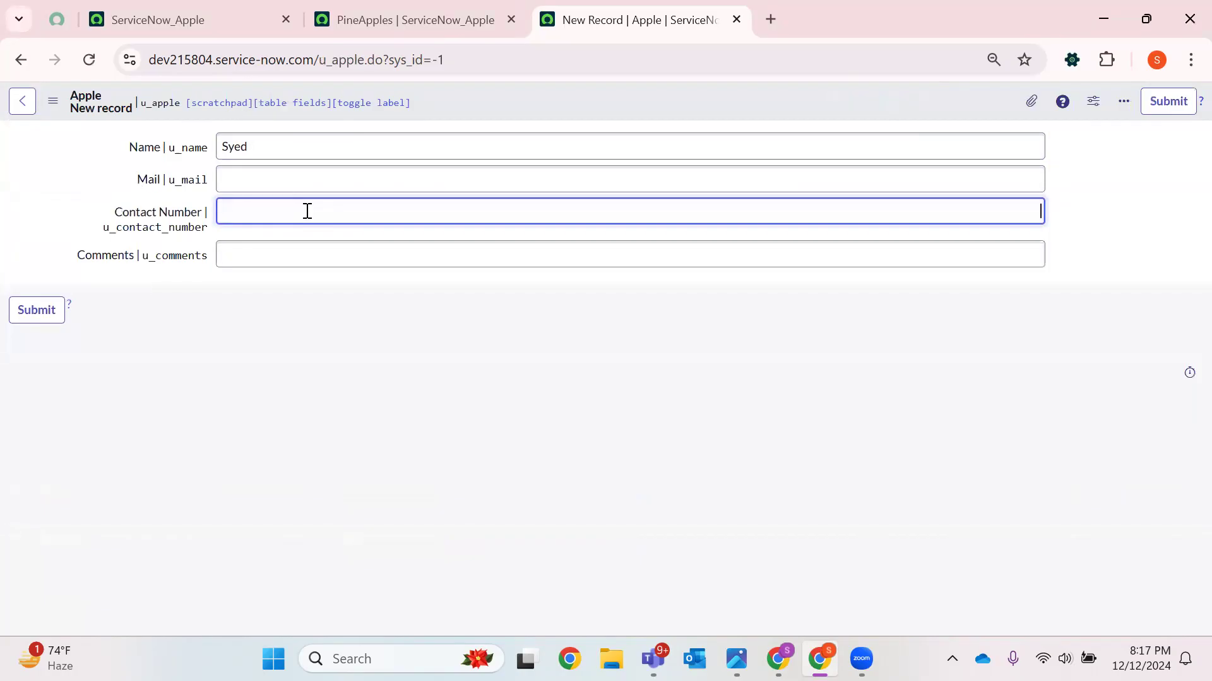
pyautogui.click(38, 309)
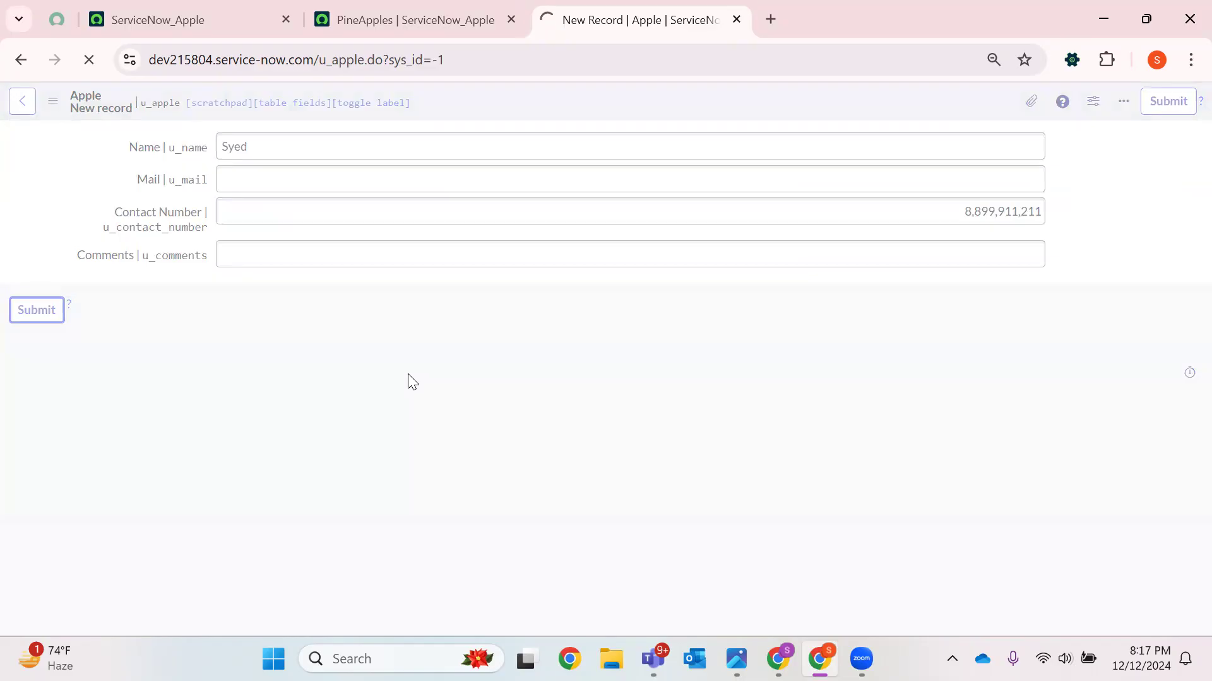
# Add another Apple record with a person's name, Mail test78 and Comments test789
pyautogui.scroll(-8, 305, 362)
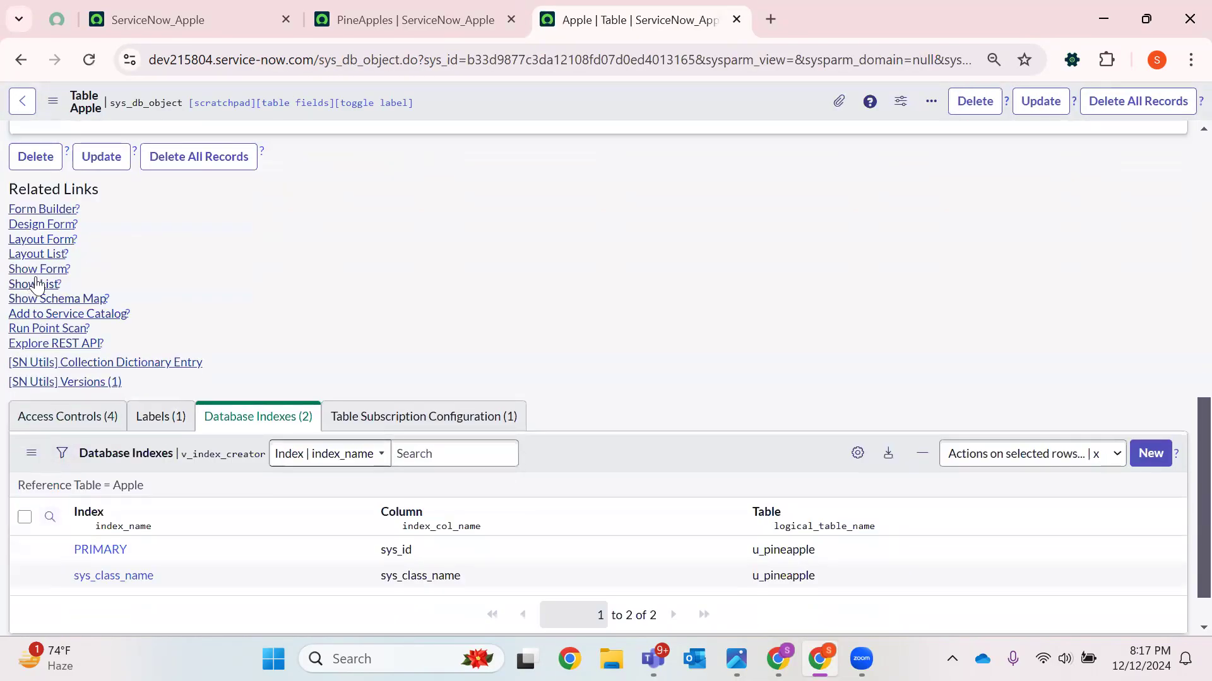
pyautogui.click(32, 295)
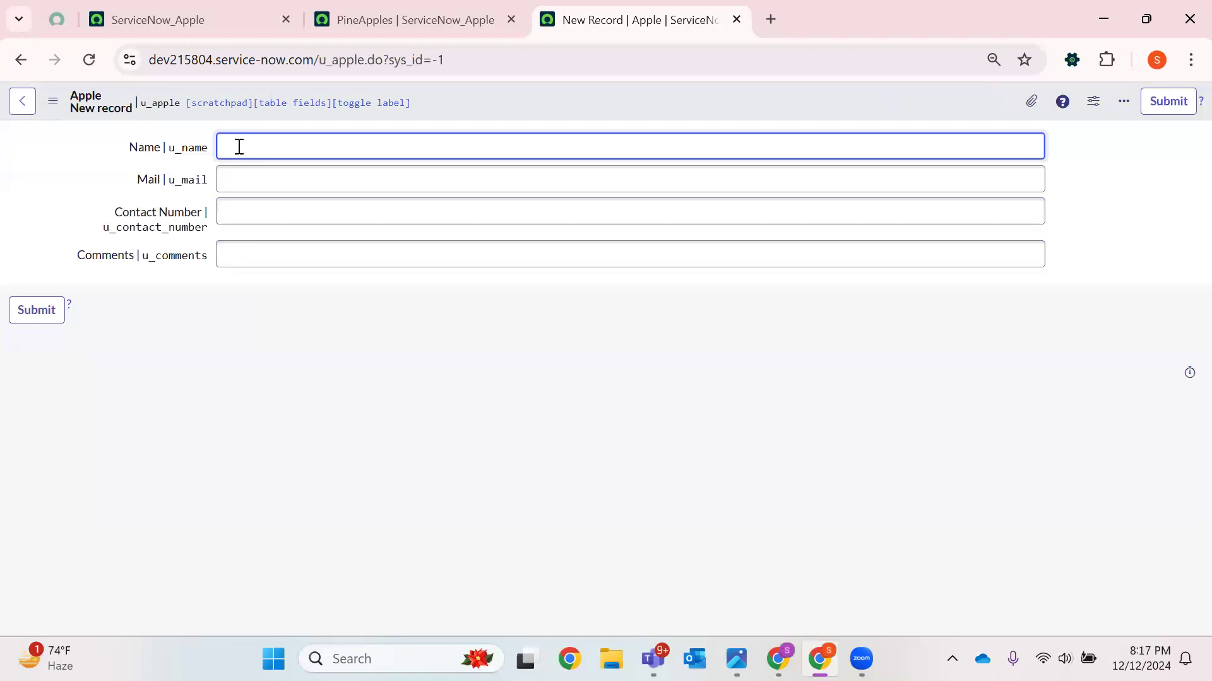
pyautogui.write('anusha')
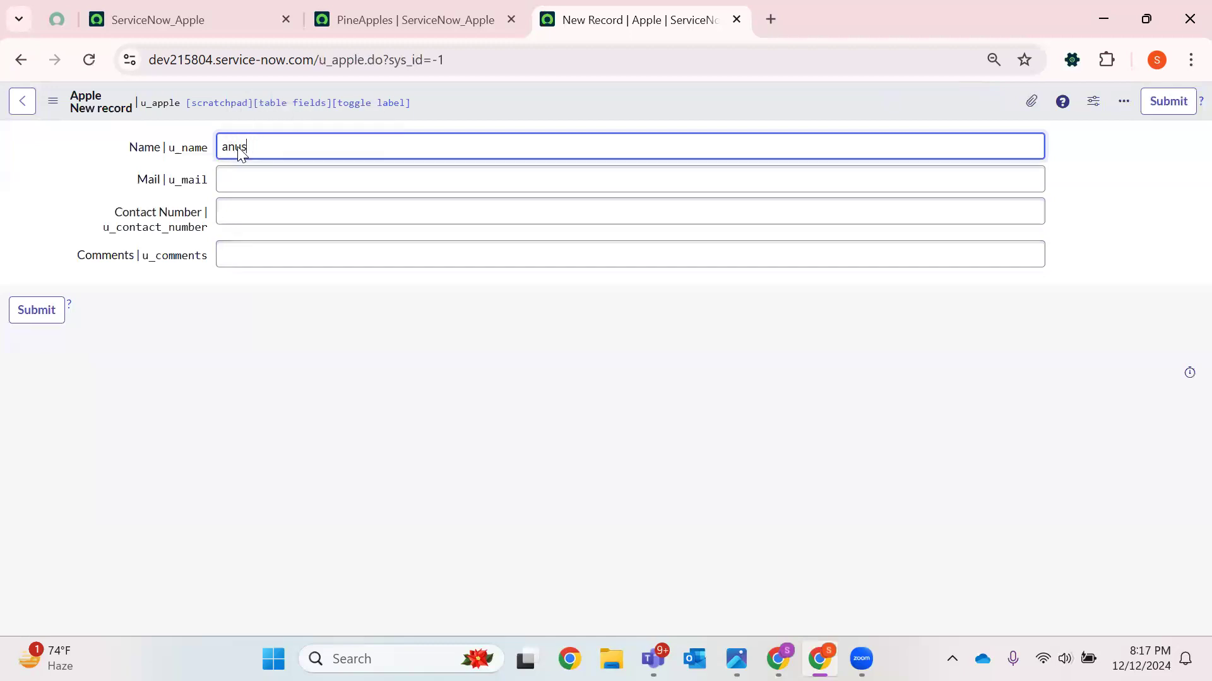
pyautogui.click(293, 171)
pyautogui.write('test78')
pyautogui.click(278, 250)
pyautogui.write('test789')
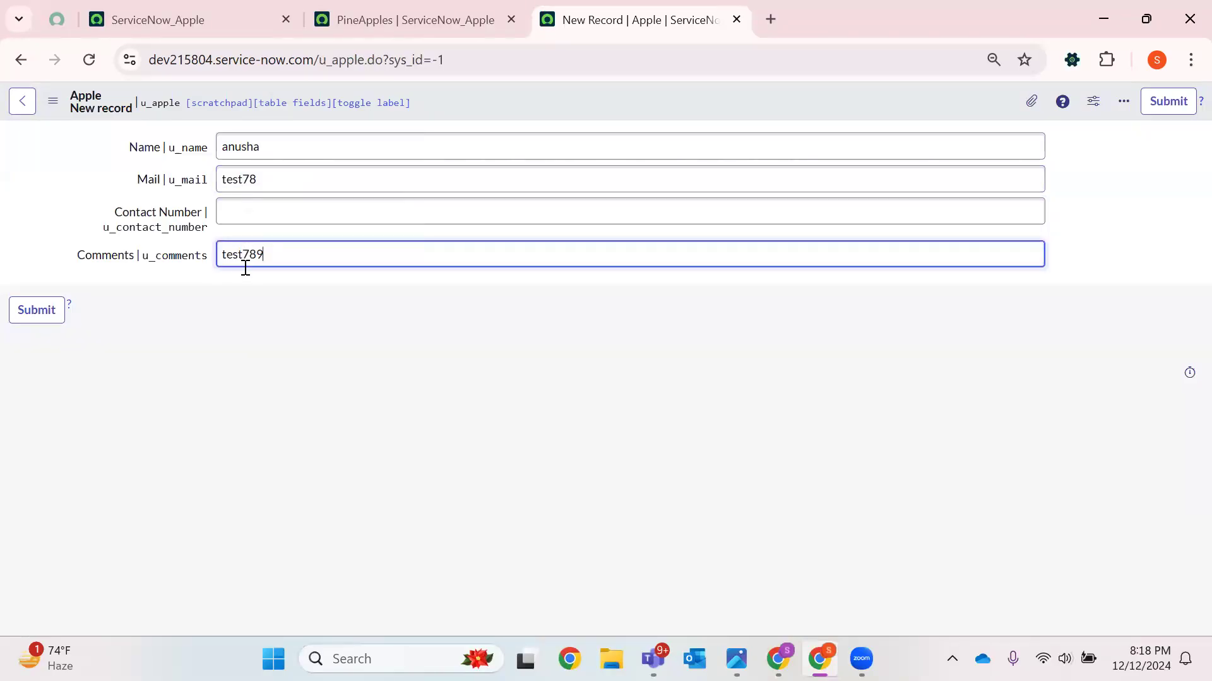
pyautogui.click(9, 311)
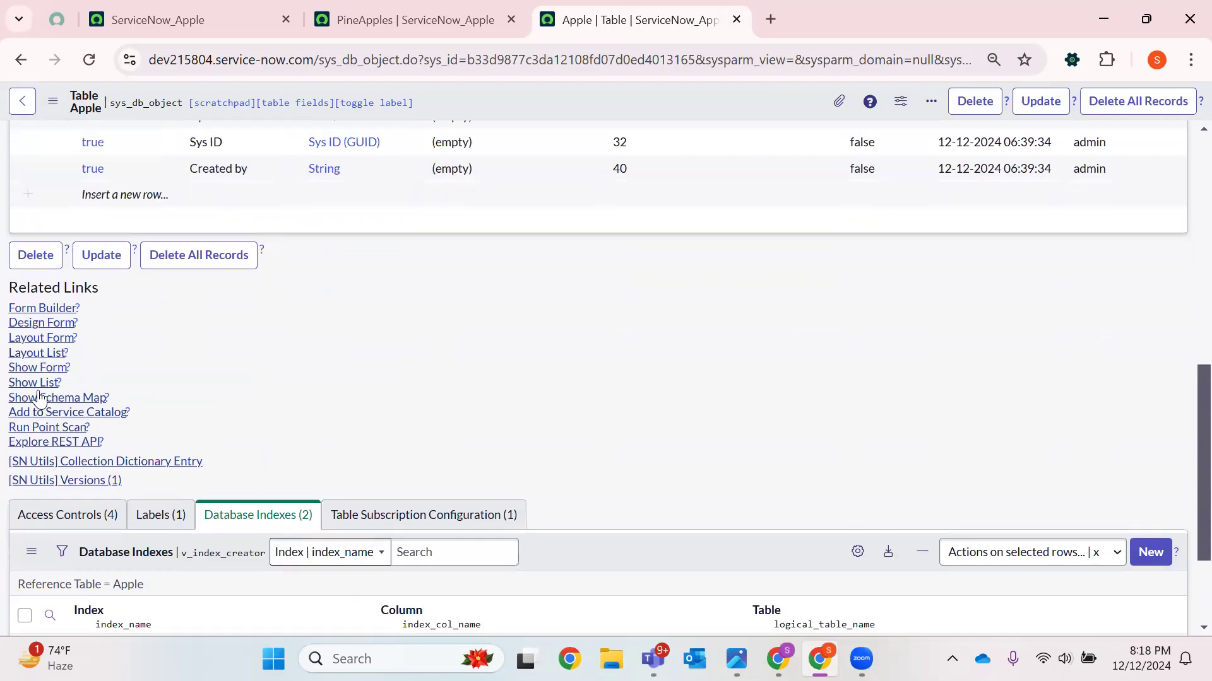
# Show the Apple table's record list and close the old PineApples list tab
pyautogui.click(37, 381)
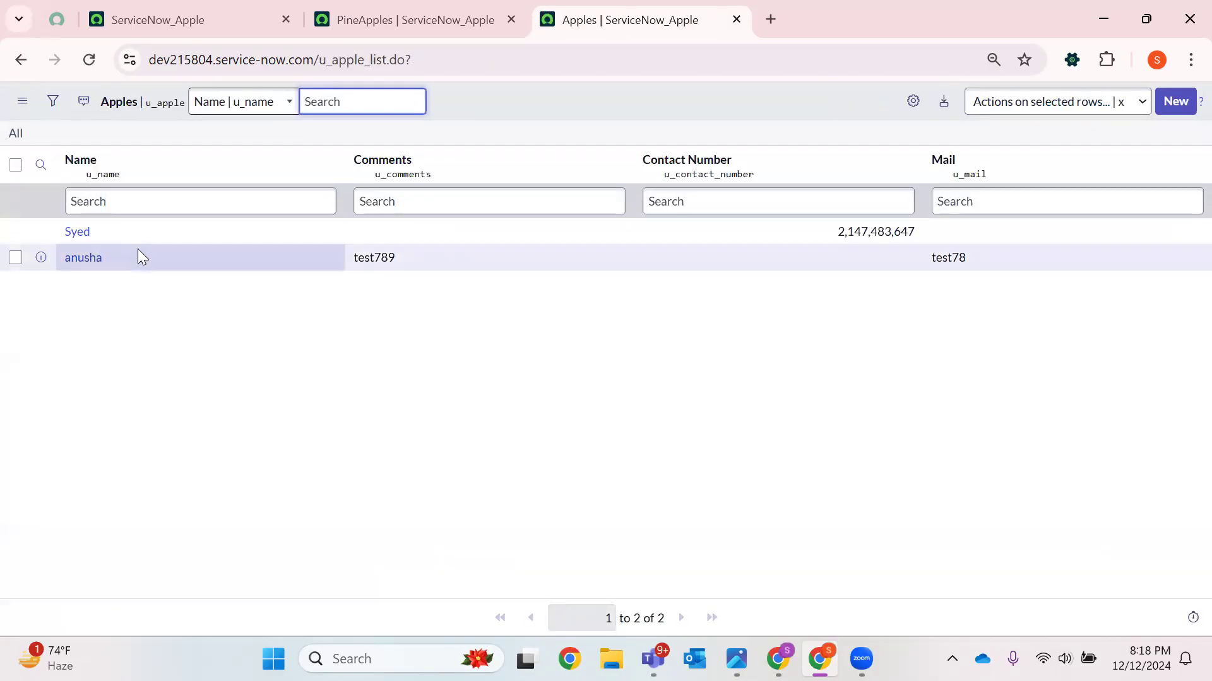
pyautogui.click(436, 13)
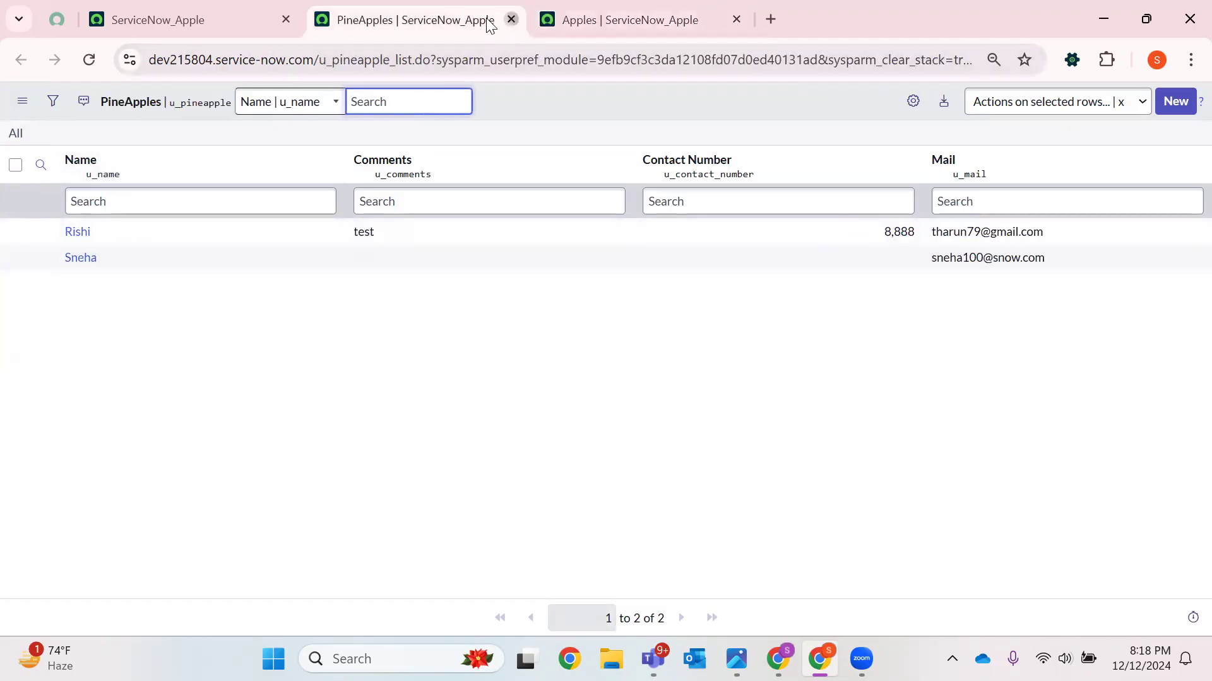
pyautogui.click(511, 19)
# Open the PineApples module from the Fruits menu in a new tab
pyautogui.click(194, 24)
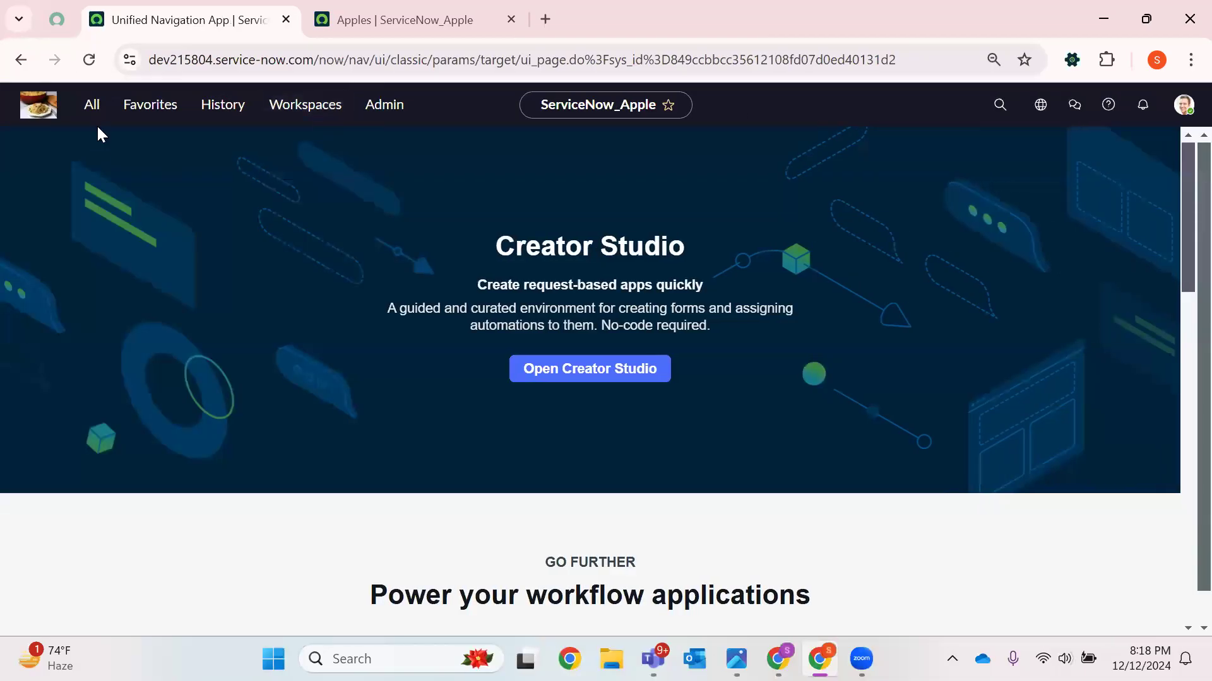
pyautogui.click(93, 109)
pyautogui.write('Fruits')
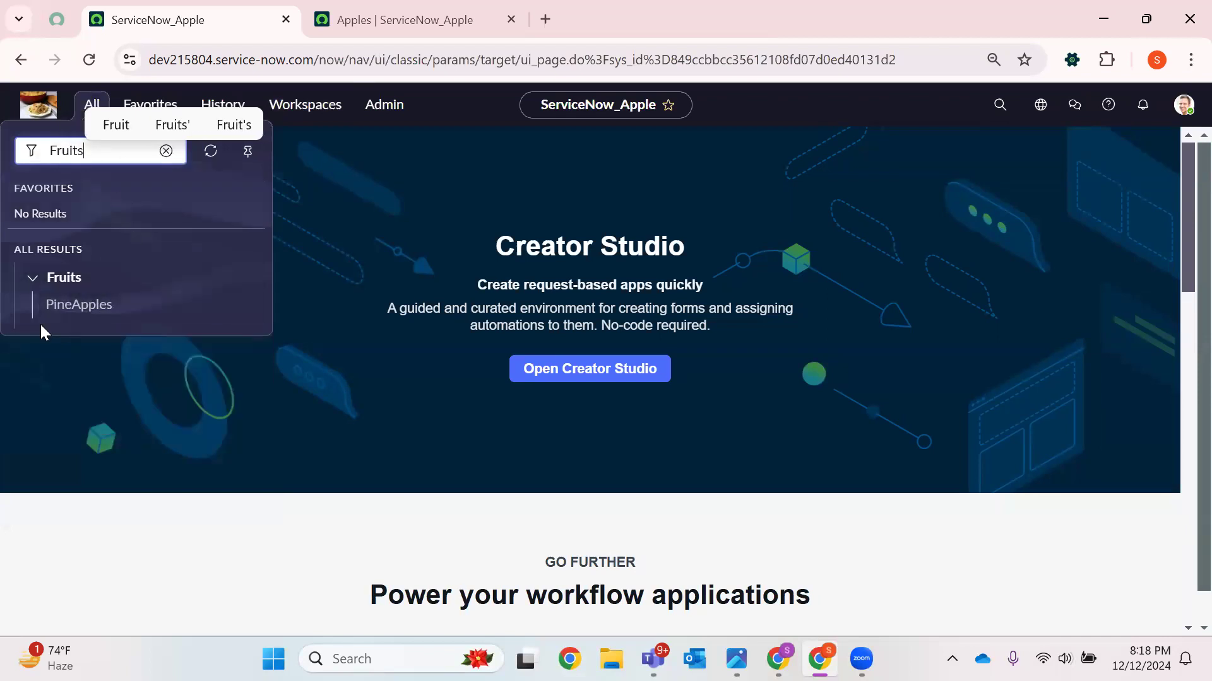
pyautogui.rightClick(76, 305)
pyautogui.click(124, 324)
pyautogui.click(663, 10)
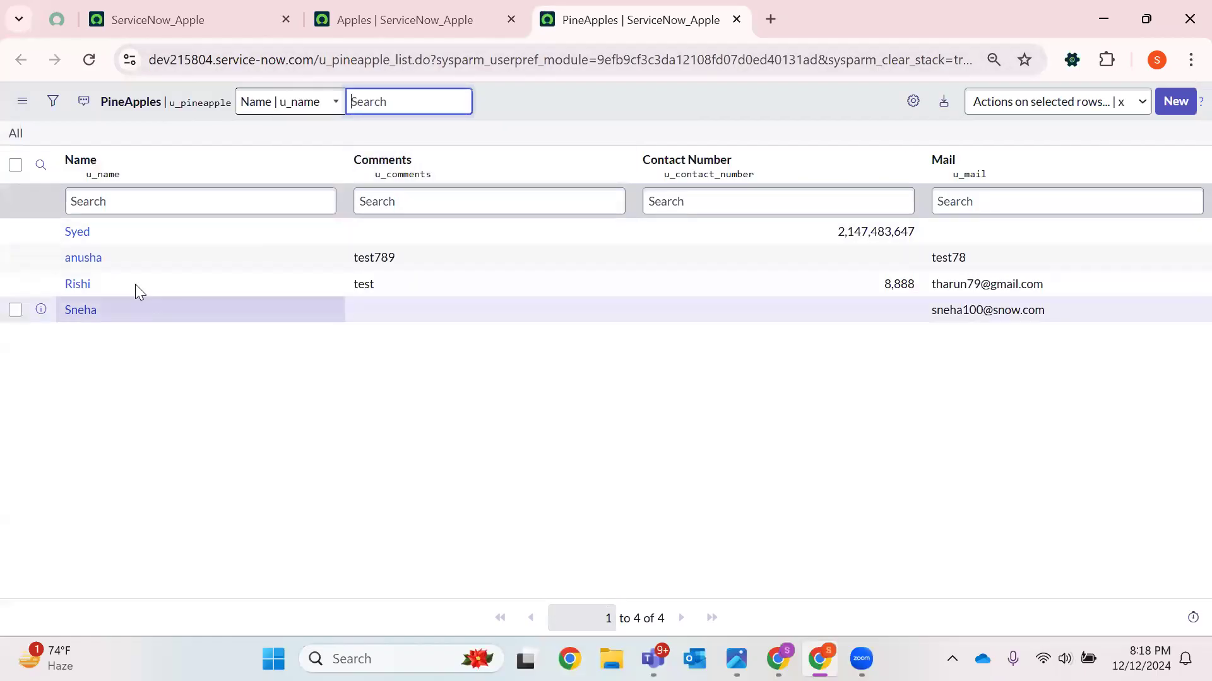
# Compare the records listed in the PineApples and Apples lists
pyautogui.moveTo(124, 313); pyautogui.dragTo(58, 239)
pyautogui.click(450, 9)
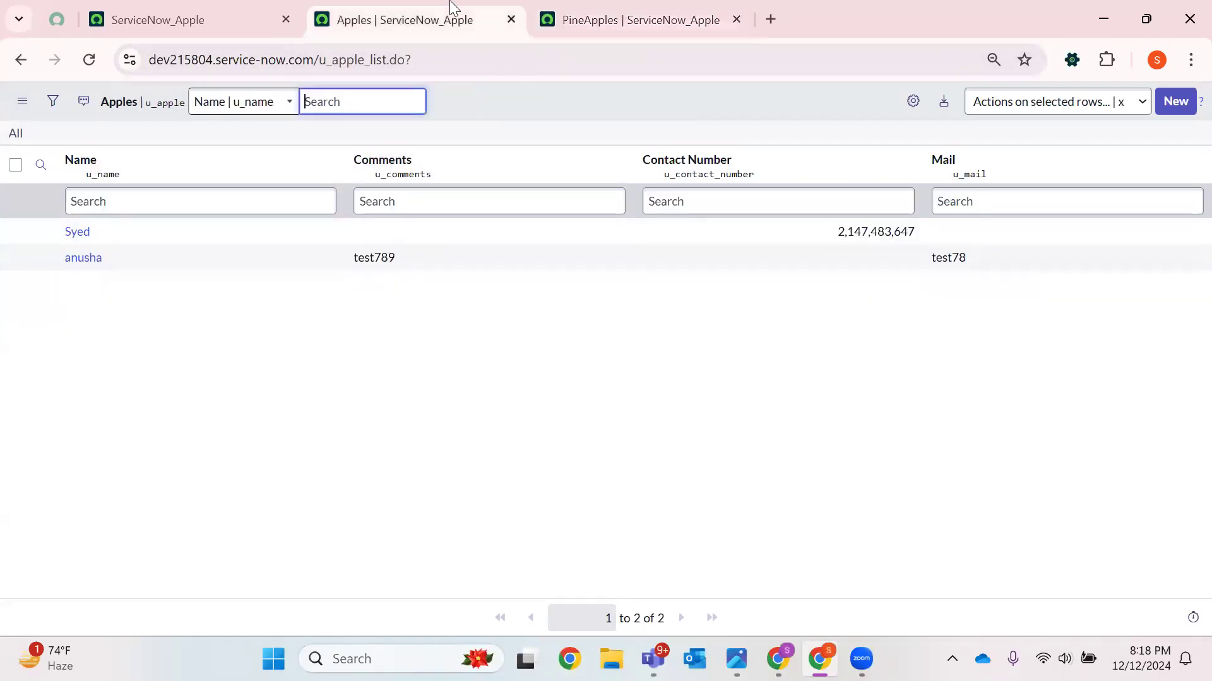
pyautogui.moveTo(121, 280); pyautogui.dragTo(22, 231)
pyautogui.click(623, 11)
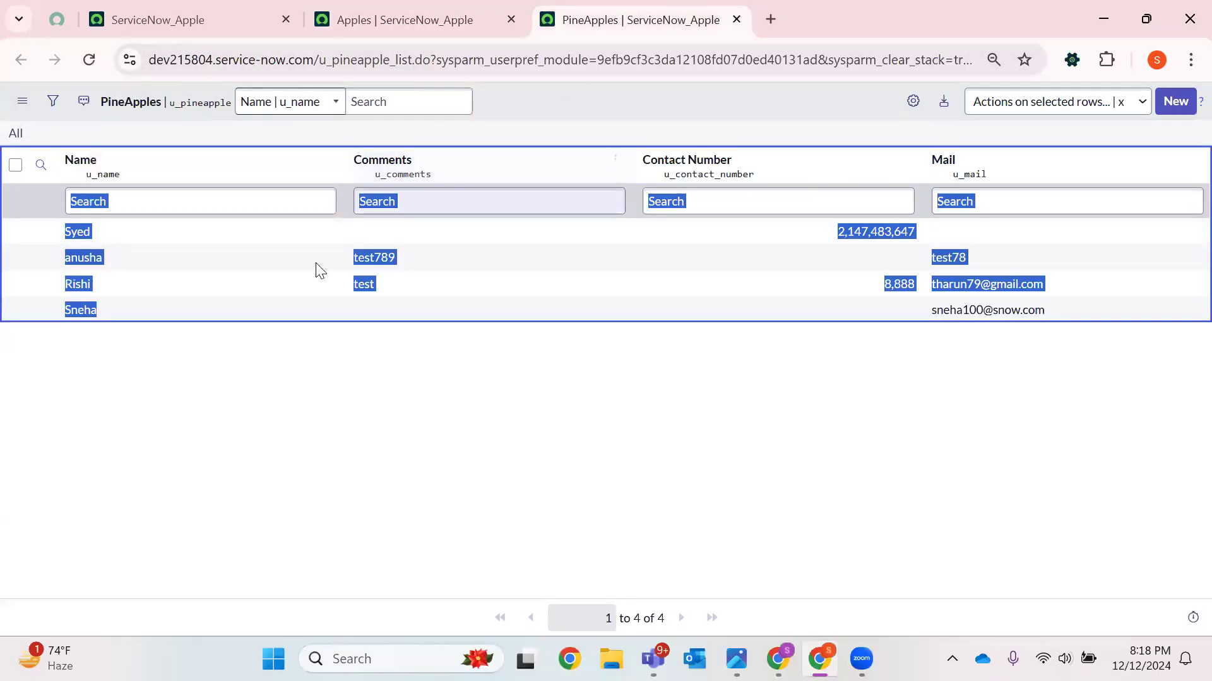
pyautogui.click(175, 410)
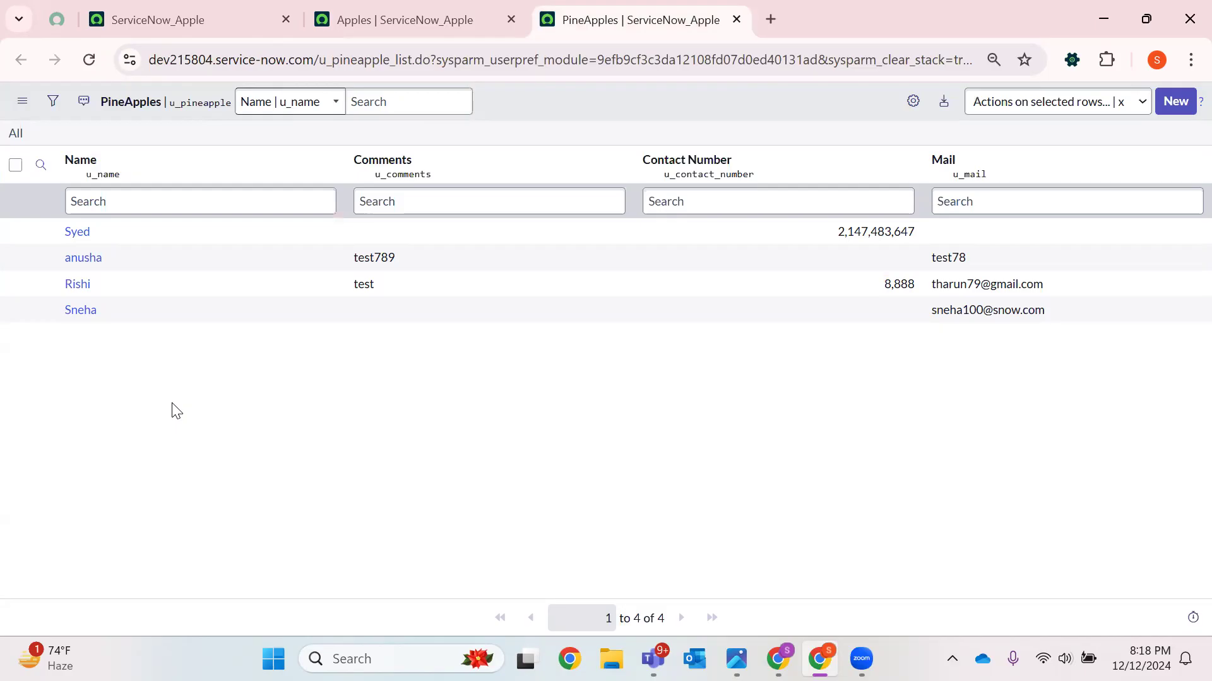
pyautogui.moveTo(104, 306); pyautogui.dragTo(56, 286)
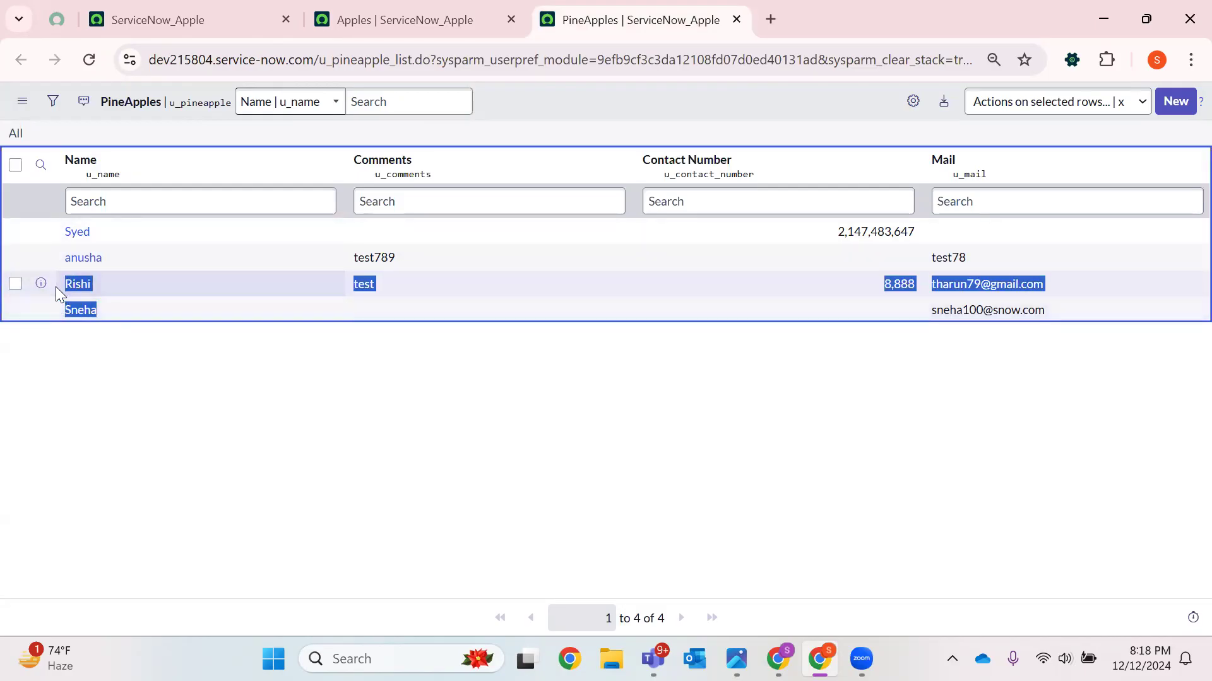
pyautogui.click(116, 370)
pyautogui.moveTo(107, 252); pyautogui.dragTo(46, 204)
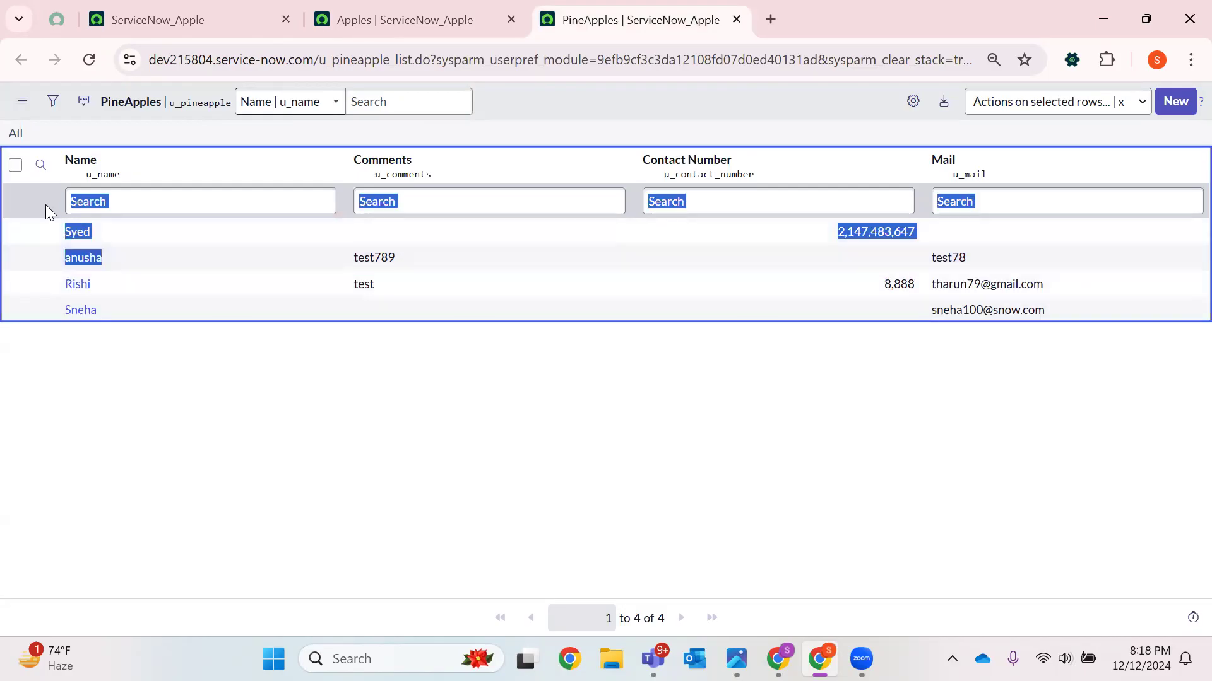
pyautogui.click(147, 369)
pyautogui.click(398, 18)
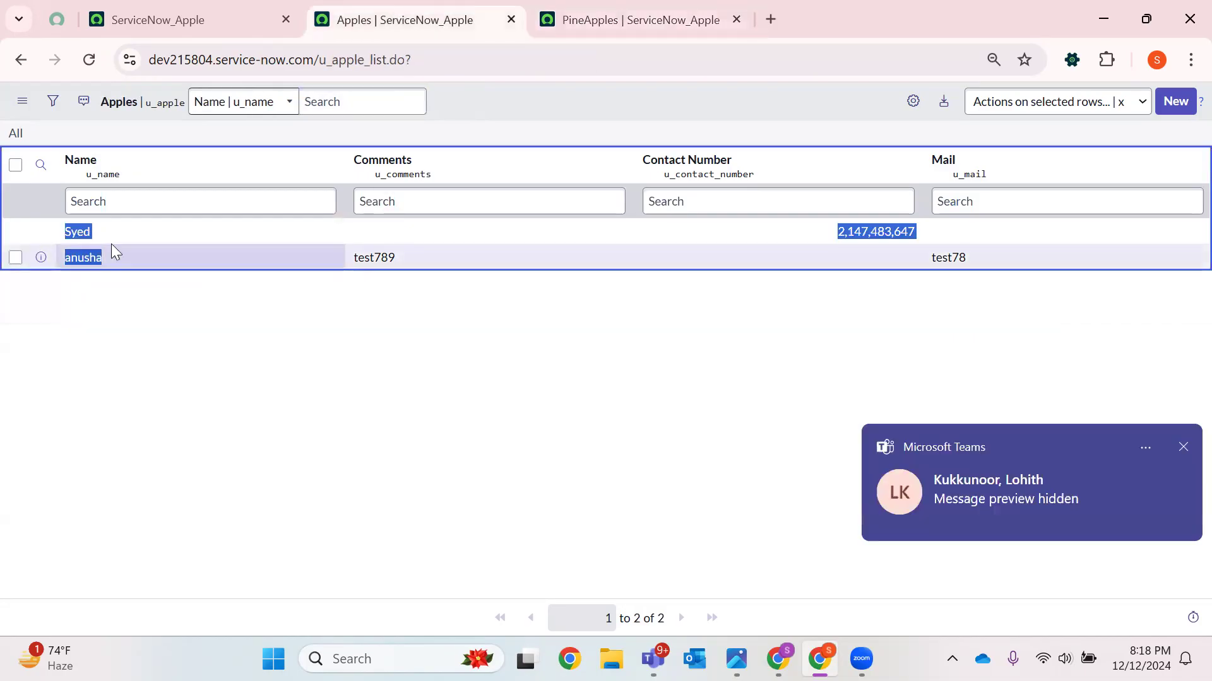
pyautogui.click(1182, 448)
pyautogui.click(370, 348)
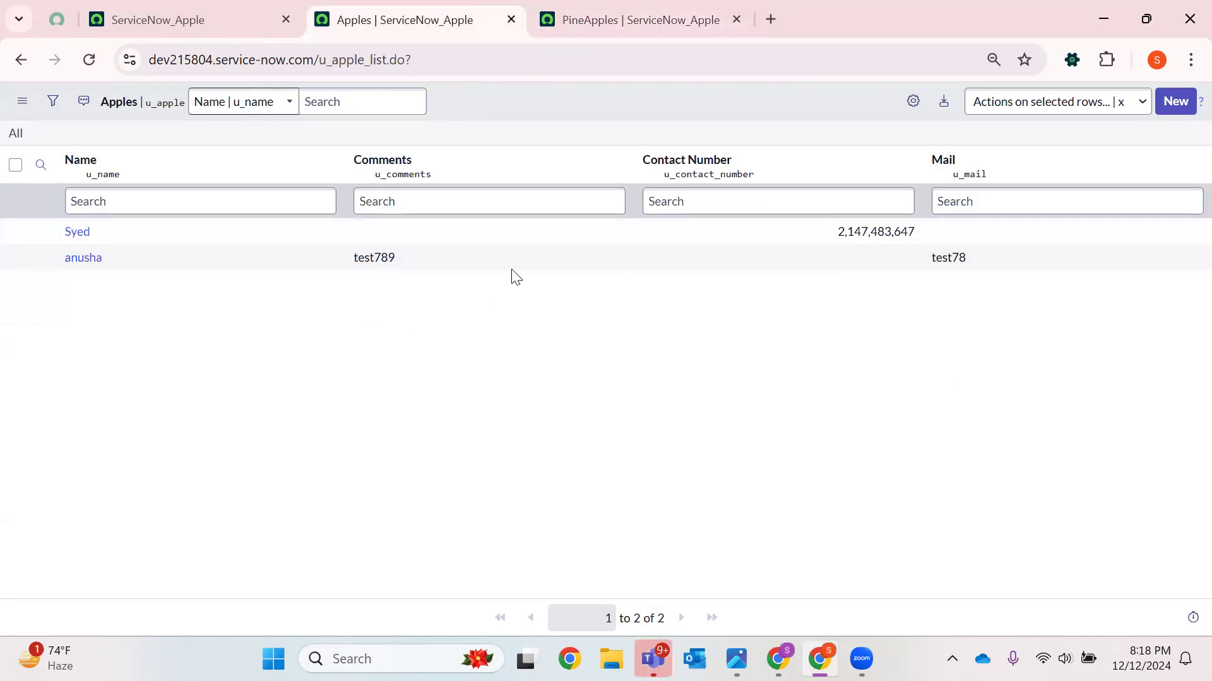
# Open the System Definition Tables list in a new tab and open the PineApple table definition
pyautogui.click(183, 20)
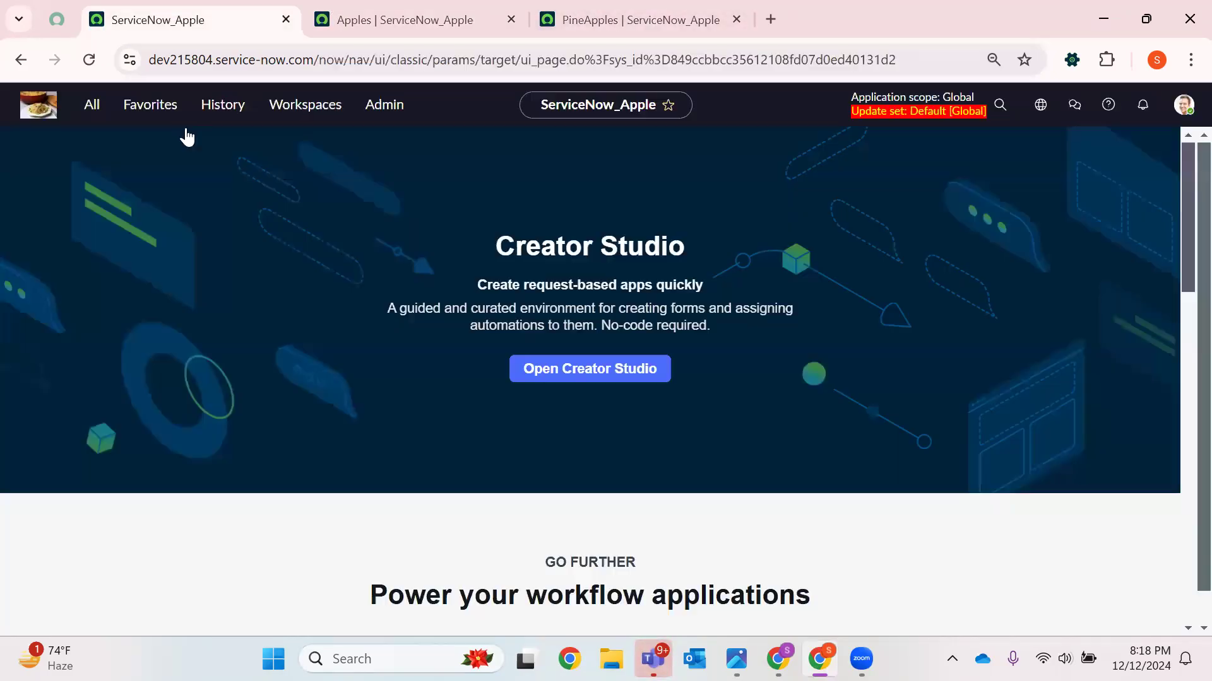
pyautogui.click(92, 104)
pyautogui.press('BackSpace')
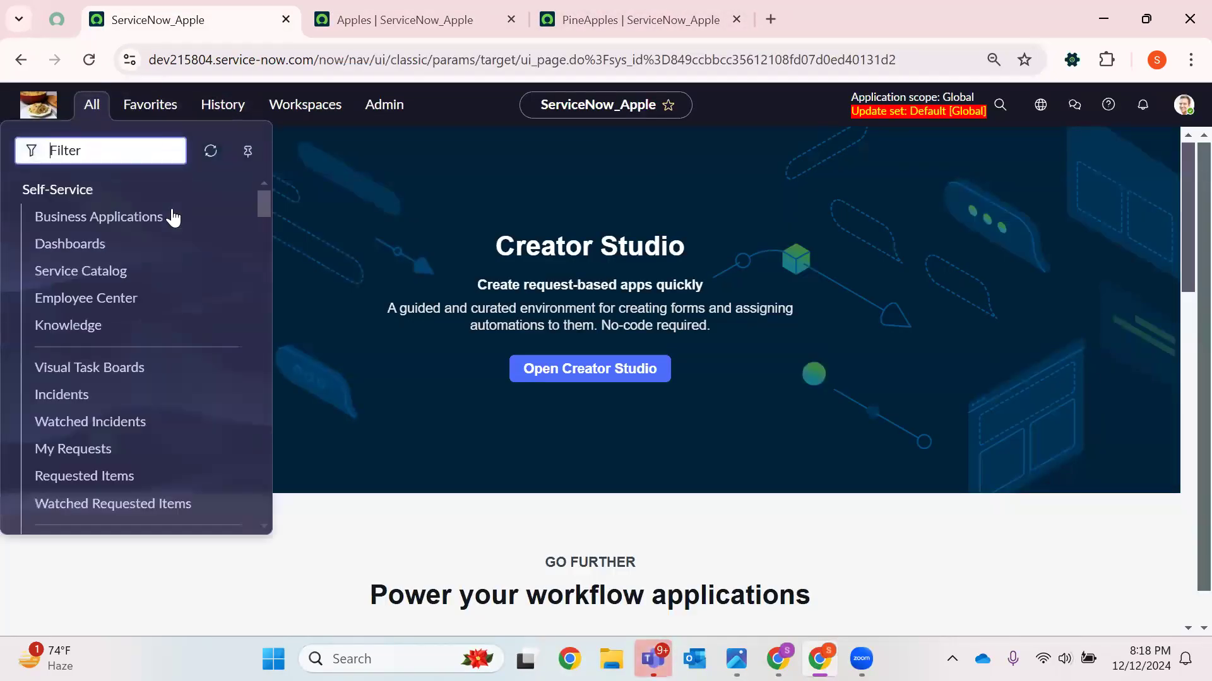
pyautogui.write('Tables')
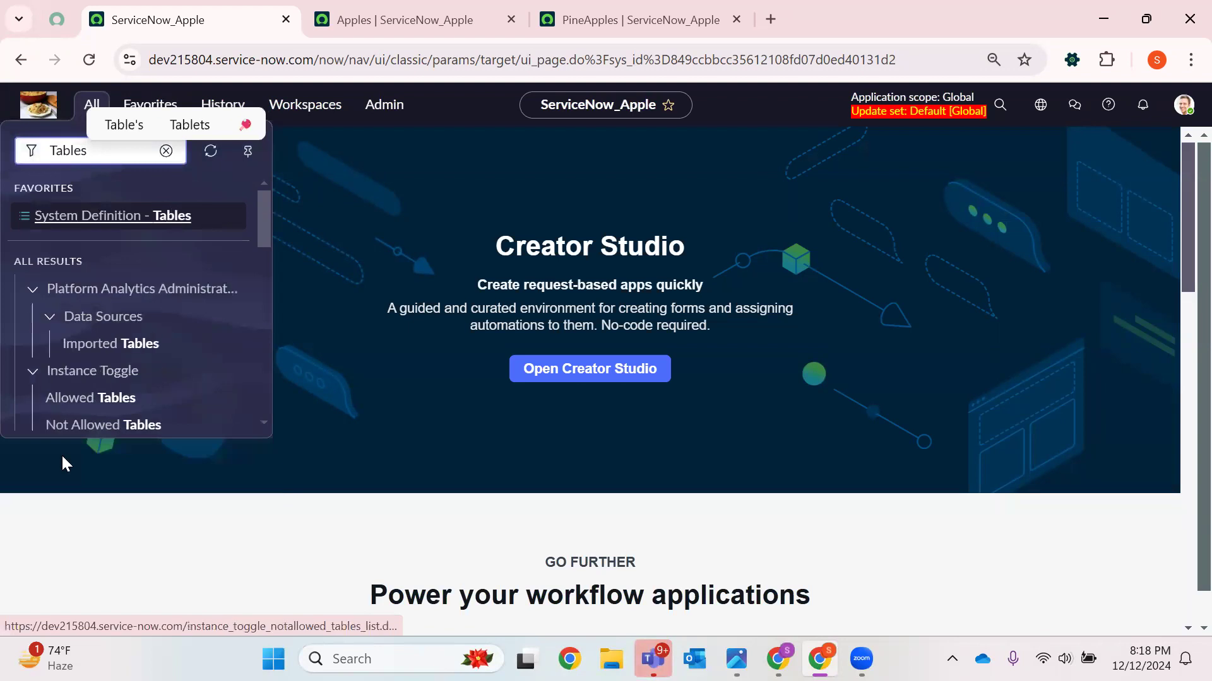
pyautogui.rightClick(163, 222)
pyautogui.click(215, 249)
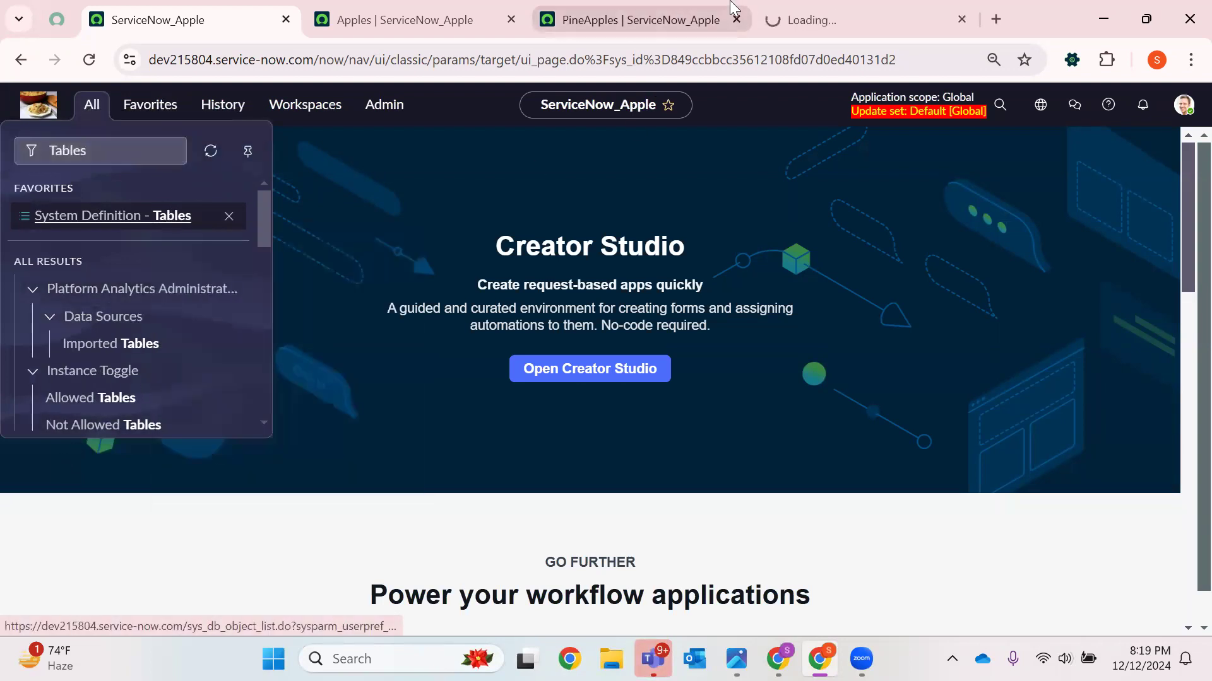
pyautogui.click(776, 19)
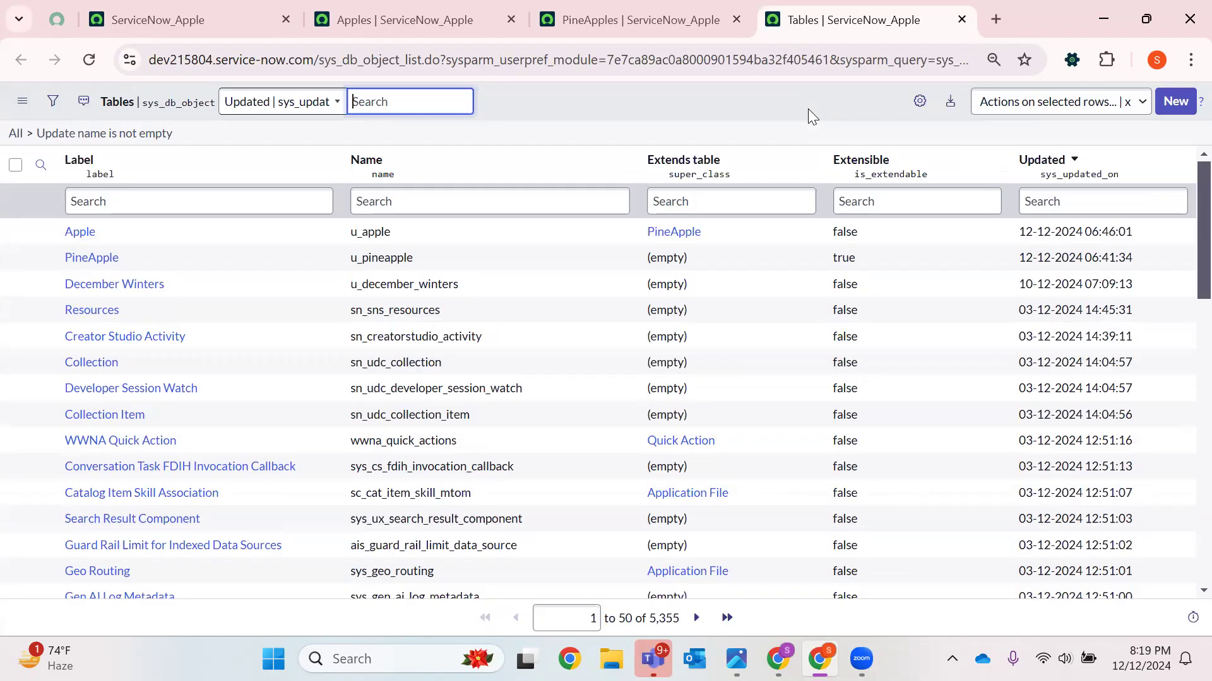
pyautogui.click(95, 258)
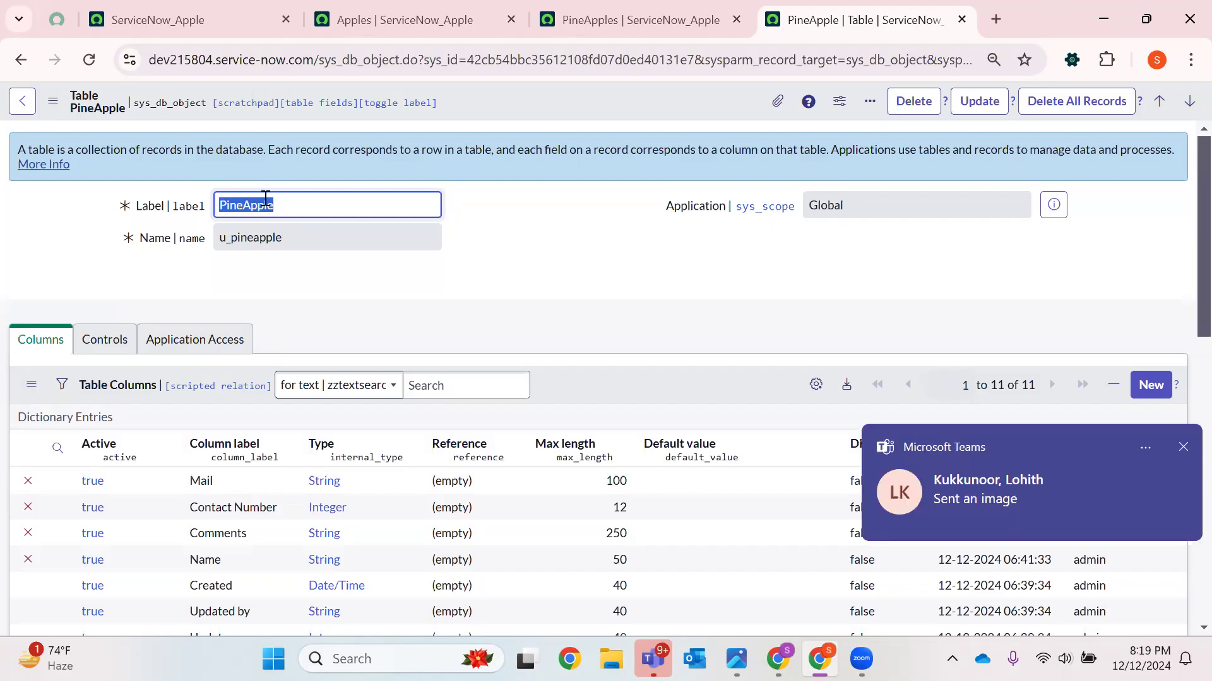
# Review the PineApple table's columns against its record list
pyautogui.click(1182, 449)
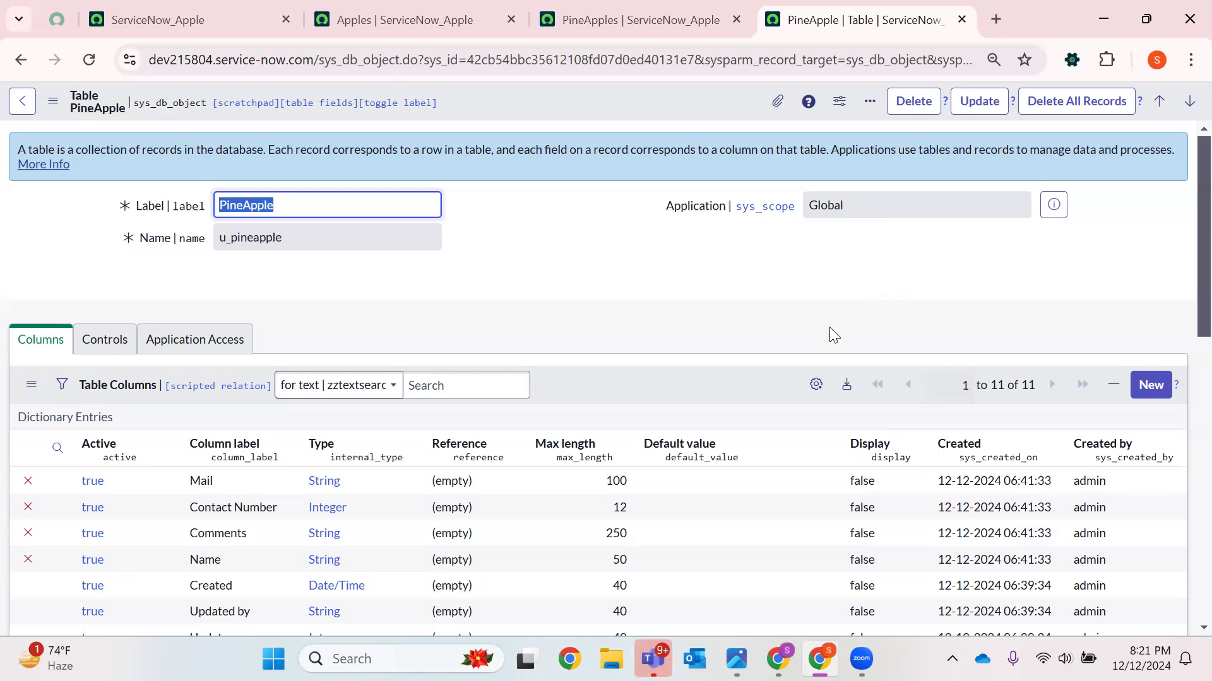
pyautogui.scroll(-3, 590, 323)
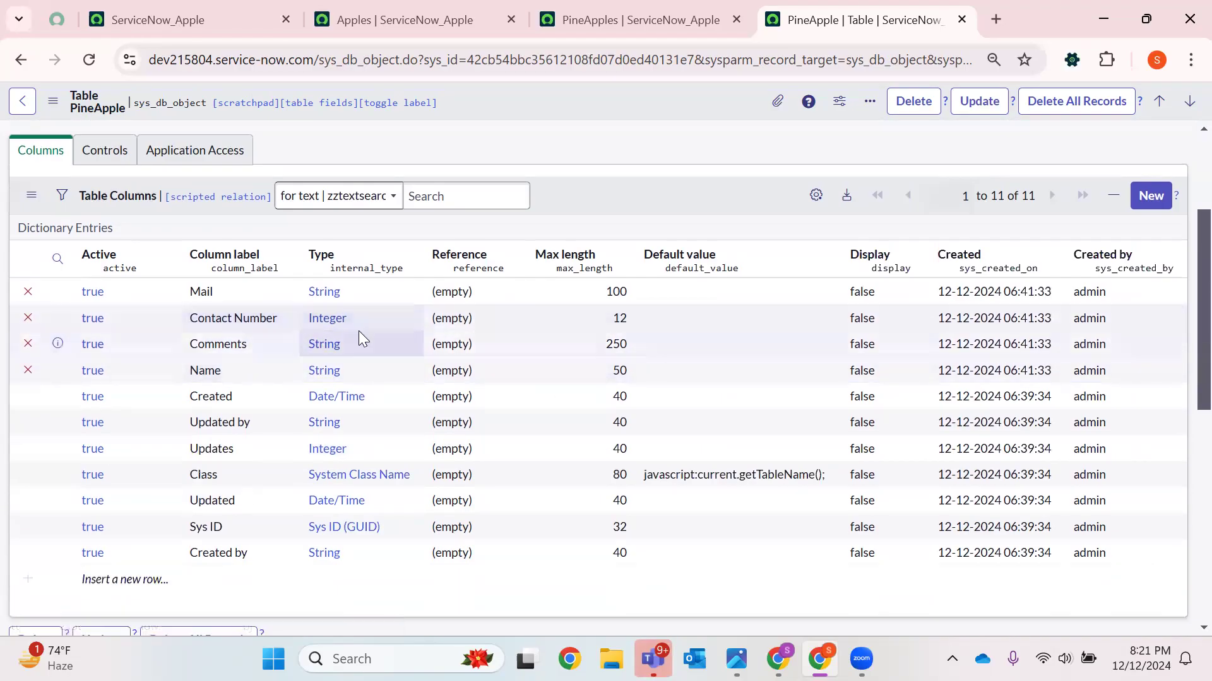
pyautogui.scroll(-1, 830, 351)
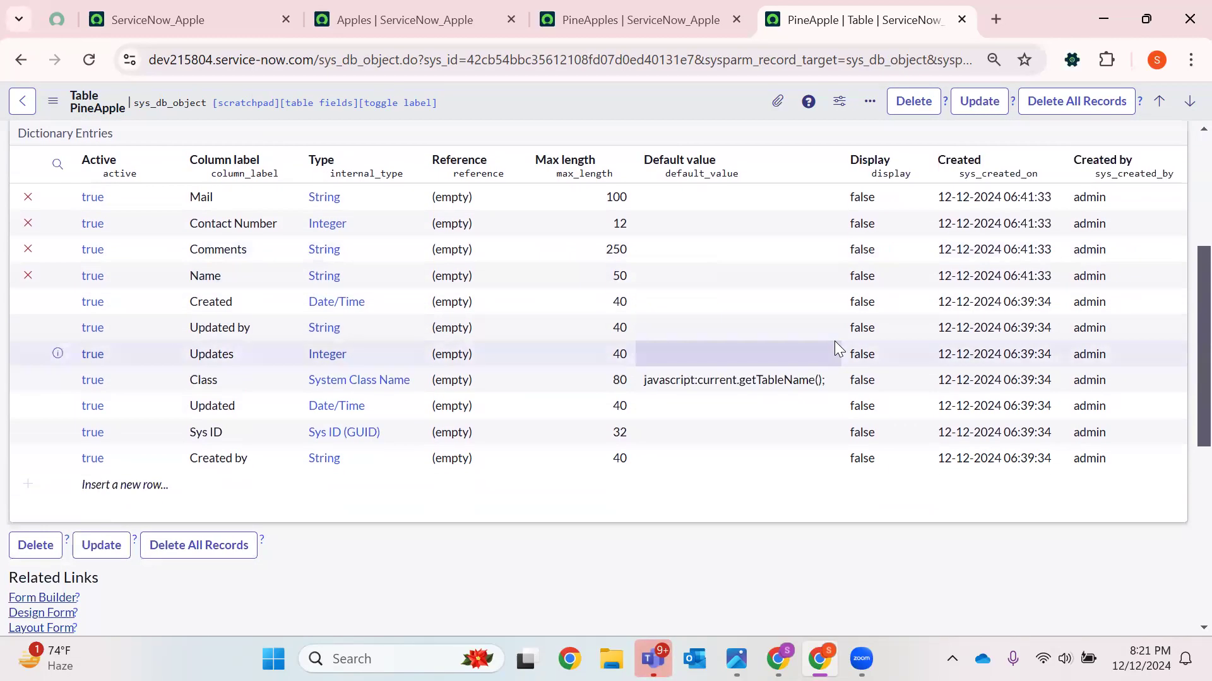
pyautogui.scroll(3, 839, 344)
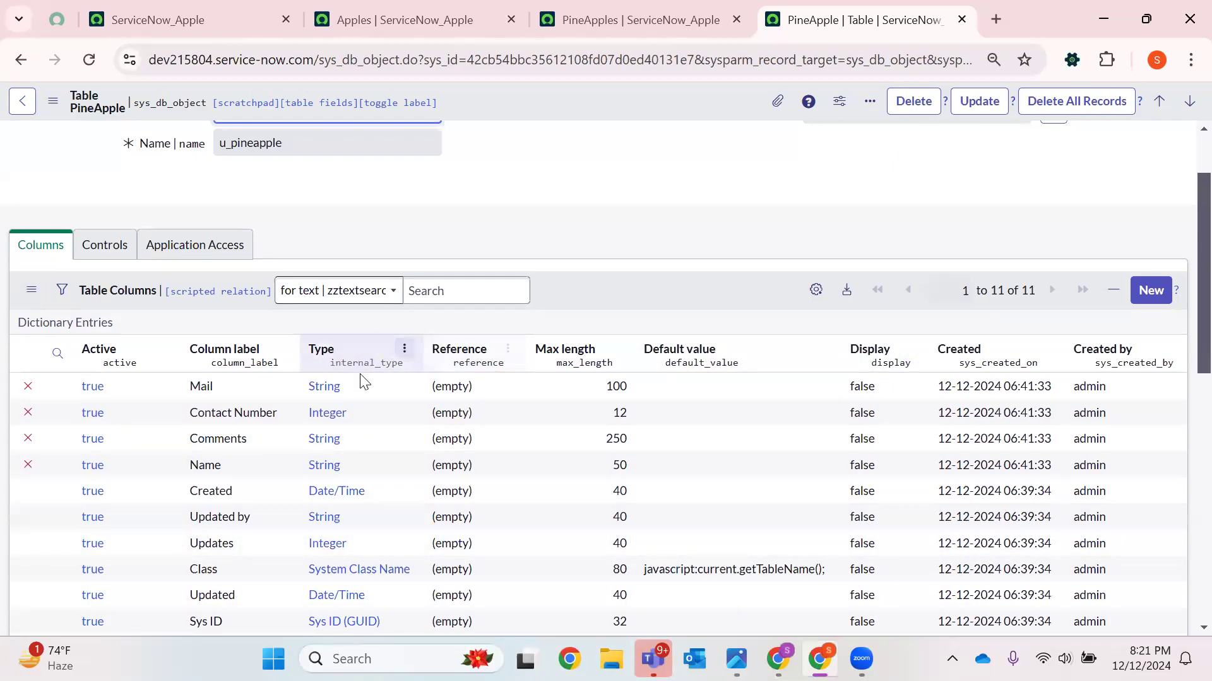
pyautogui.click(571, 20)
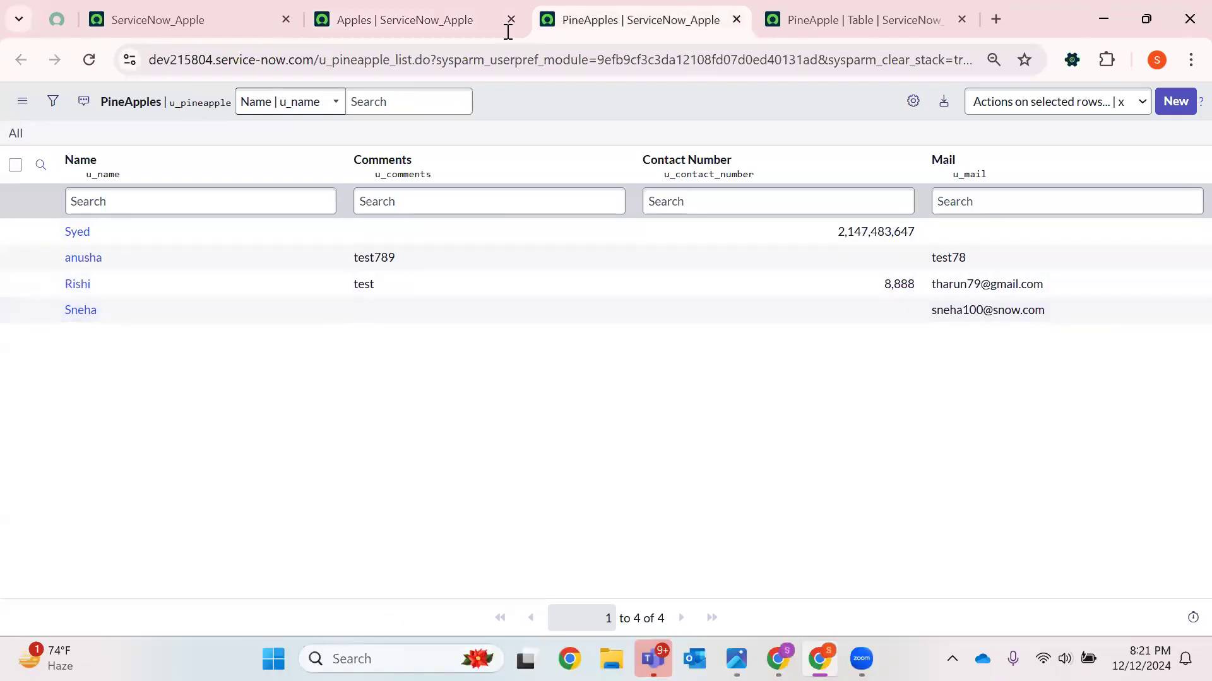
pyautogui.click(796, 18)
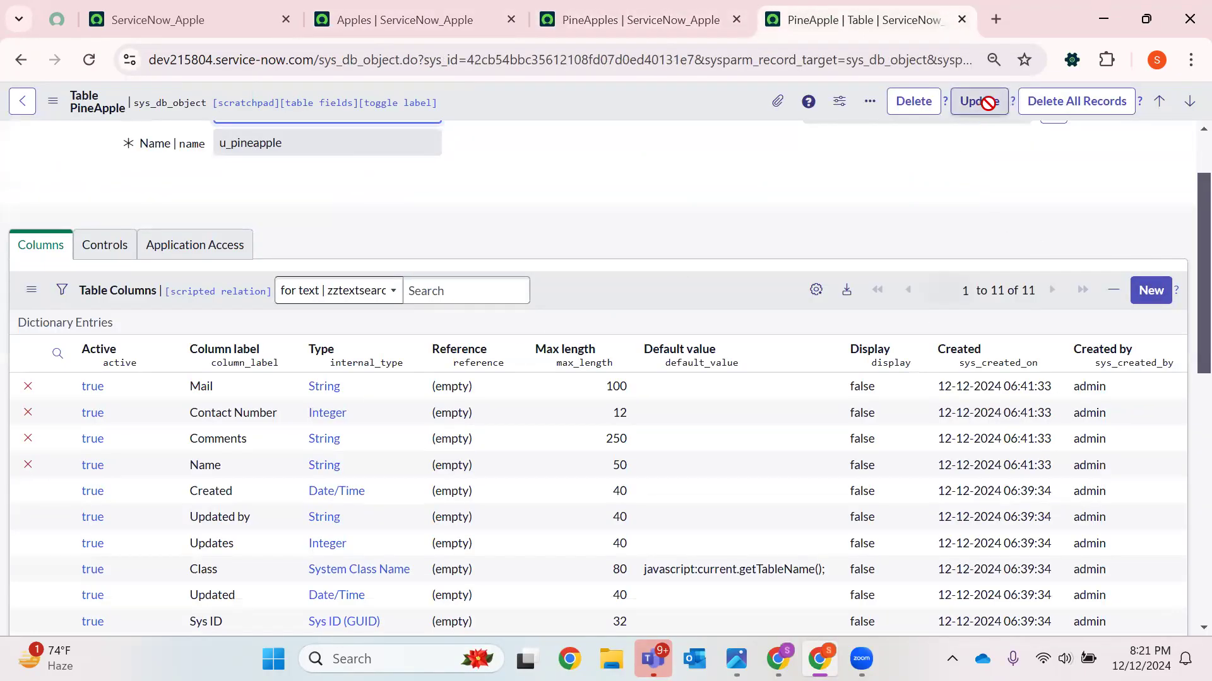
# Try to delete the PineApple table, confirming with the word delete
pyautogui.click(906, 104)
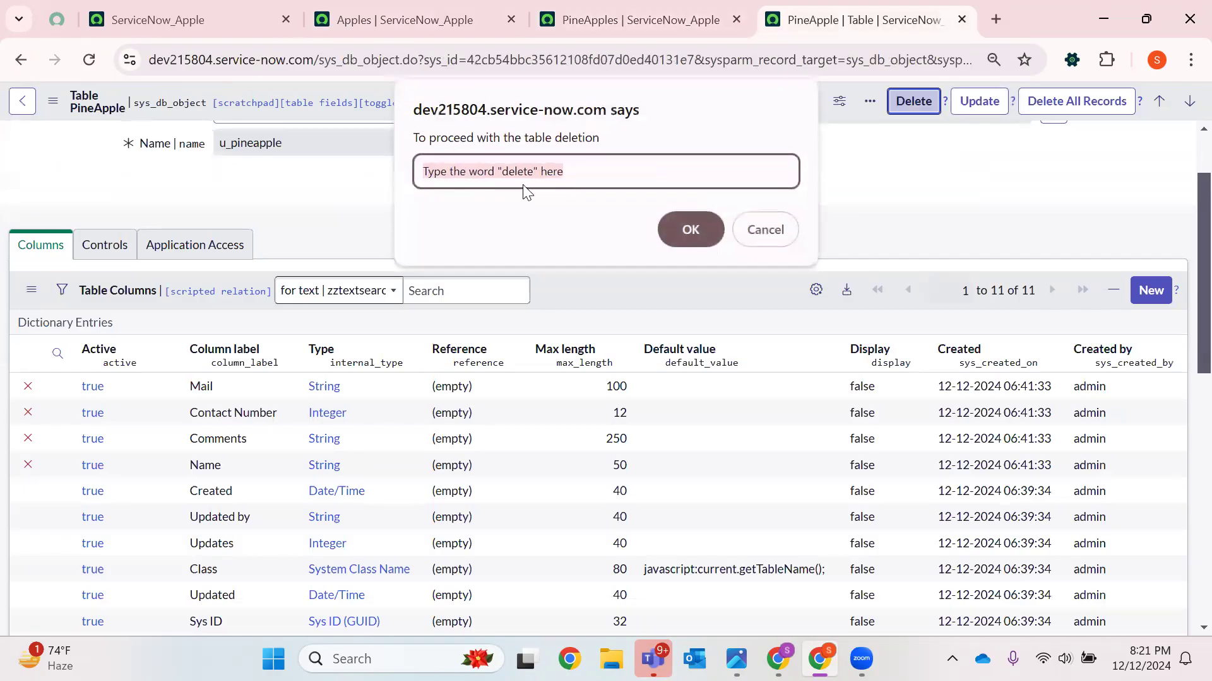
pyautogui.write('dele')
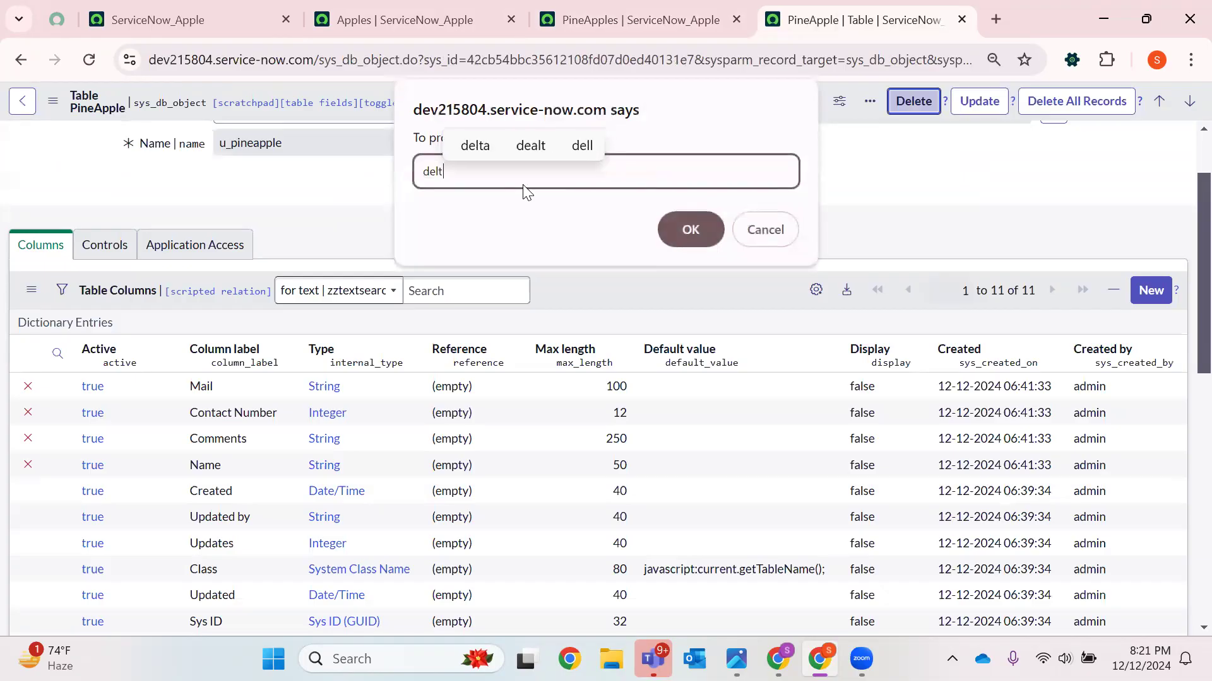
pyautogui.write('te')
pyautogui.press('Return')
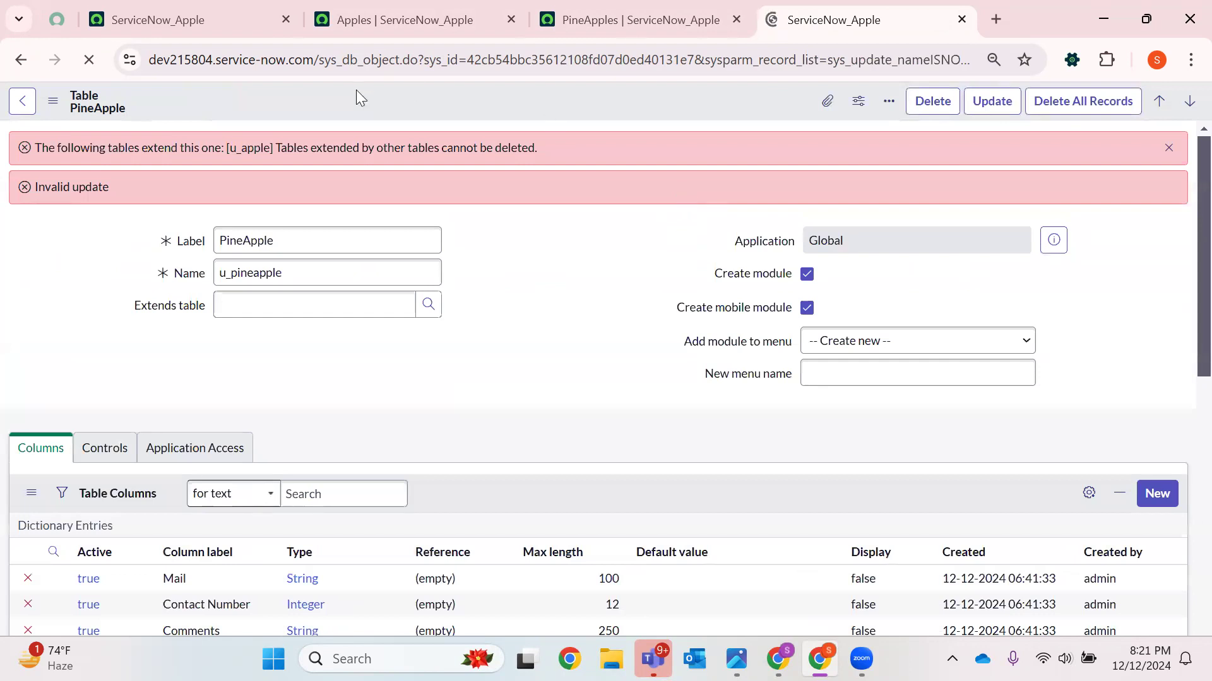
# Examine the deletion error message shown on the PineApple table form
pyautogui.moveTo(110, 188); pyautogui.dragTo(19, 196)
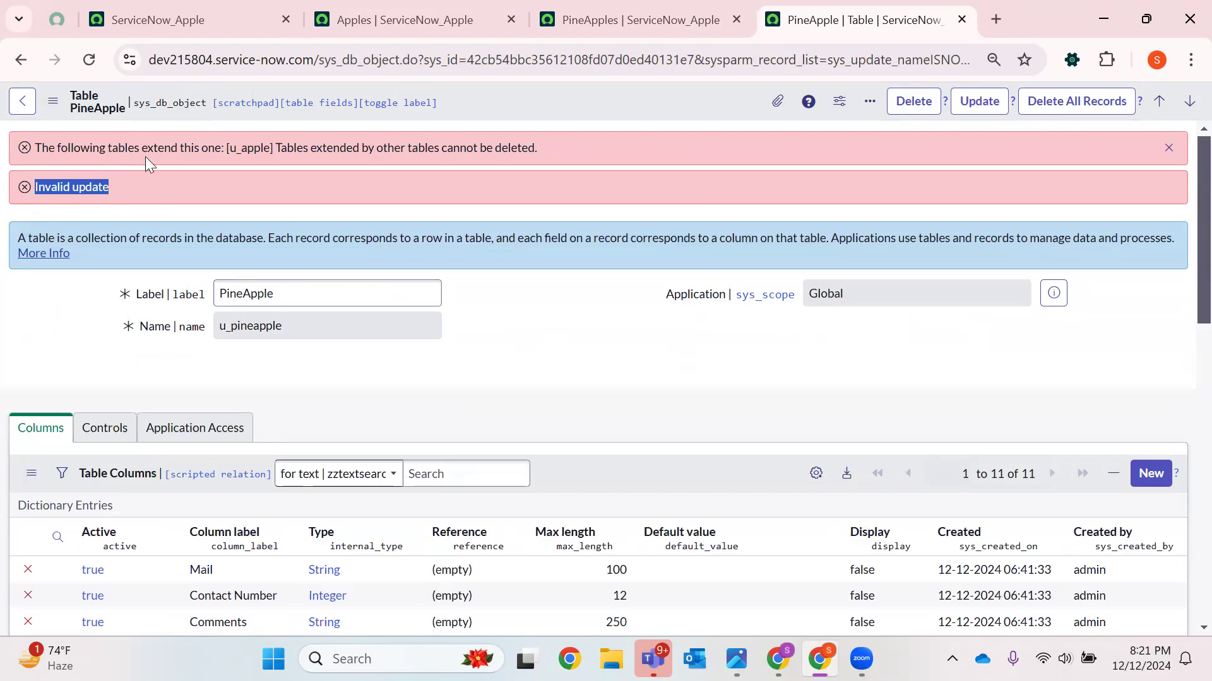
pyautogui.doubleClick(257, 147)
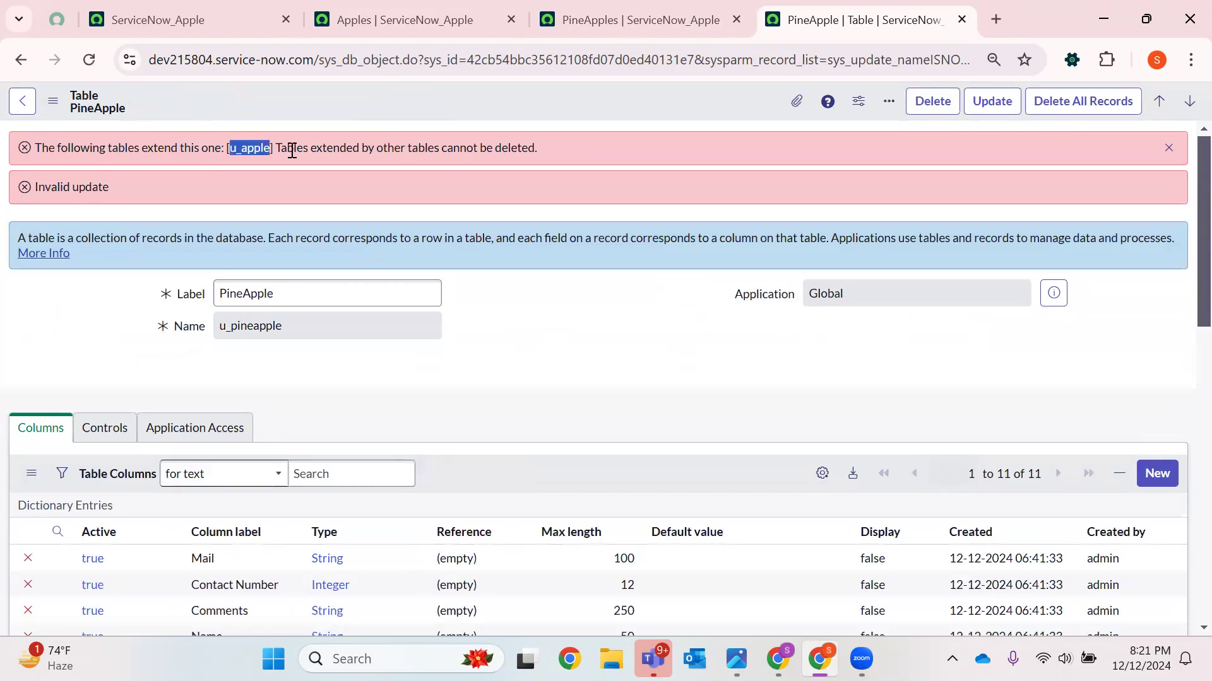
pyautogui.moveTo(568, 145); pyautogui.dragTo(267, 156)
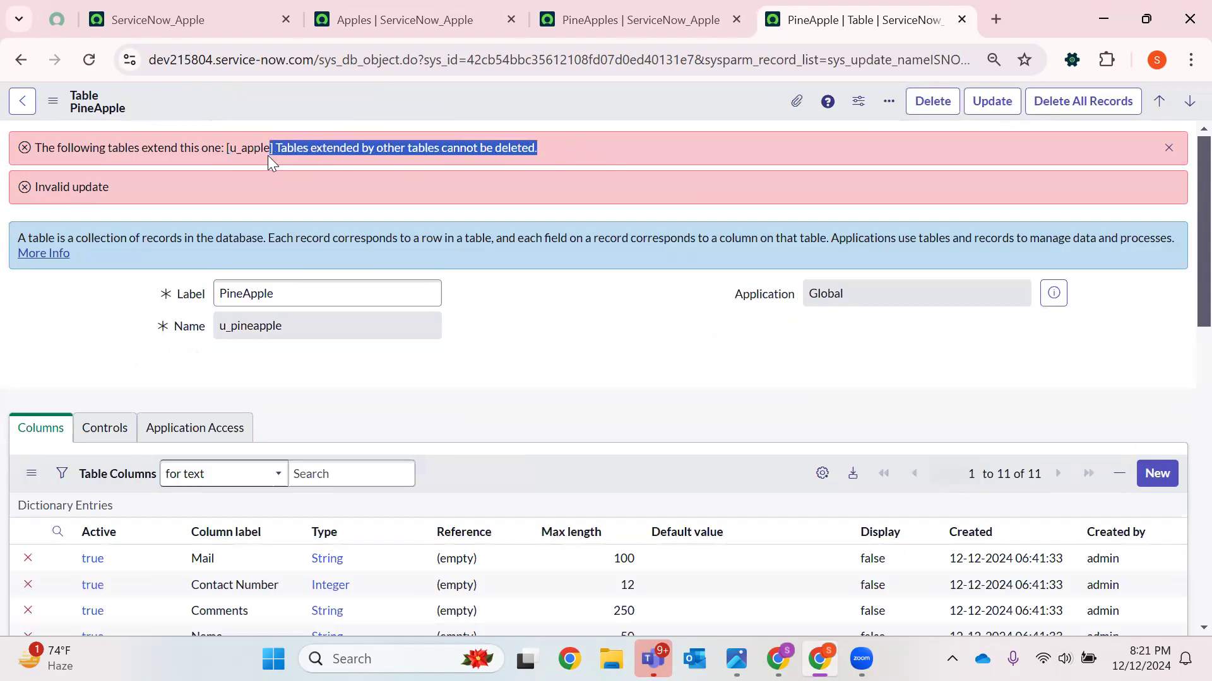
pyautogui.click(568, 321)
pyautogui.doubleClick(252, 289)
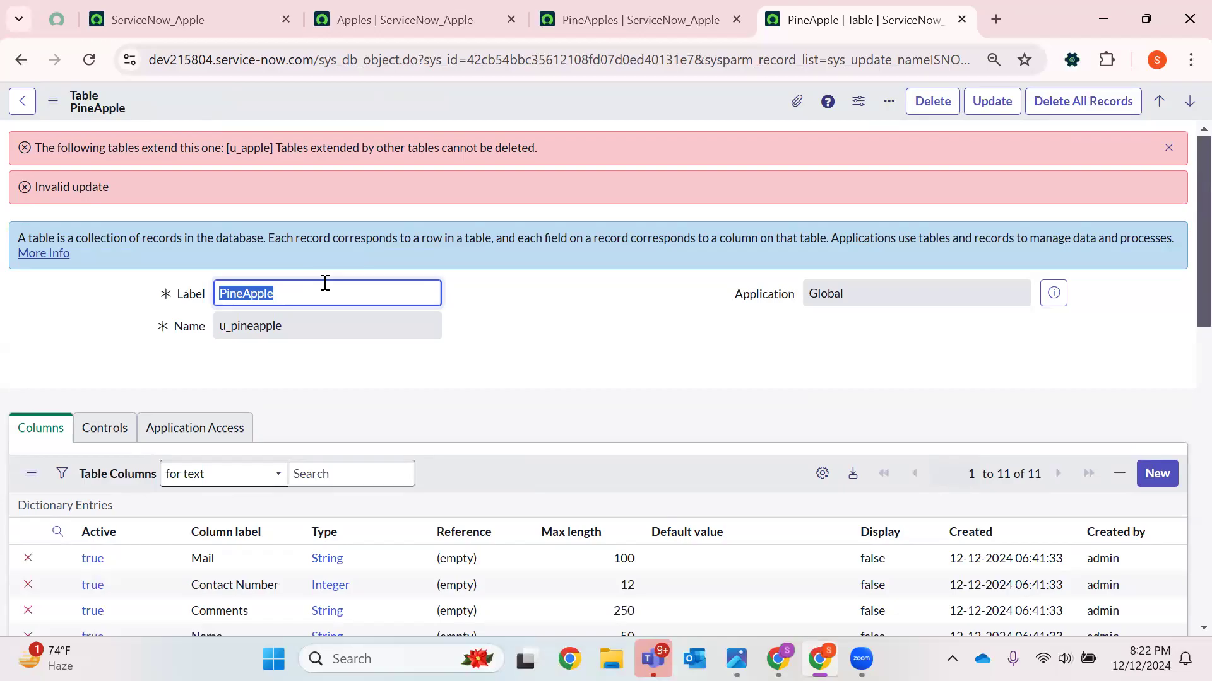
pyautogui.scroll(-5, 499, 303)
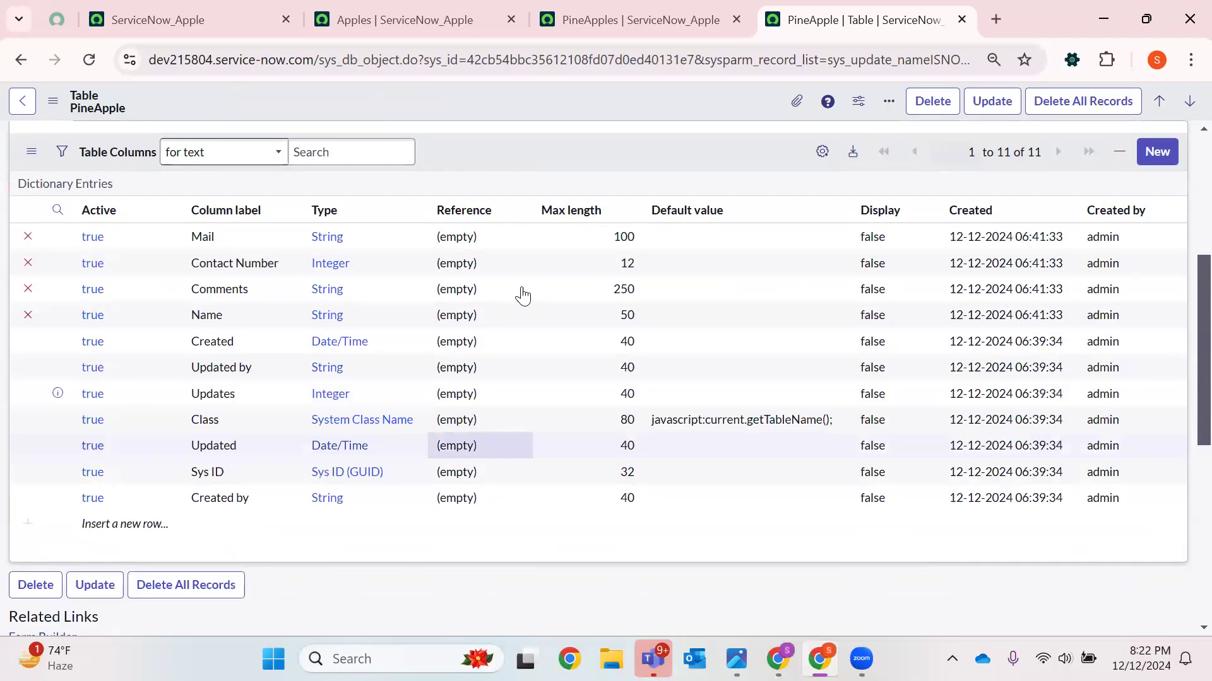
pyautogui.scroll(5, 522, 296)
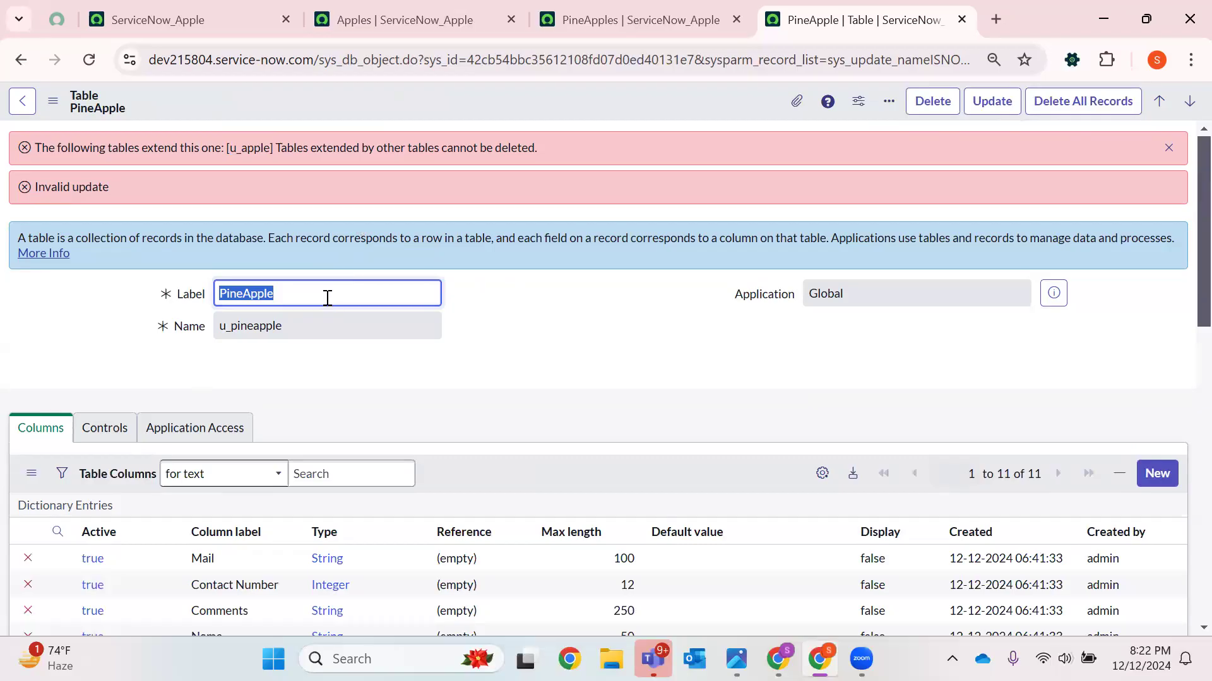
# Open the first Apples record in a new tab and delete it
pyautogui.click(403, 19)
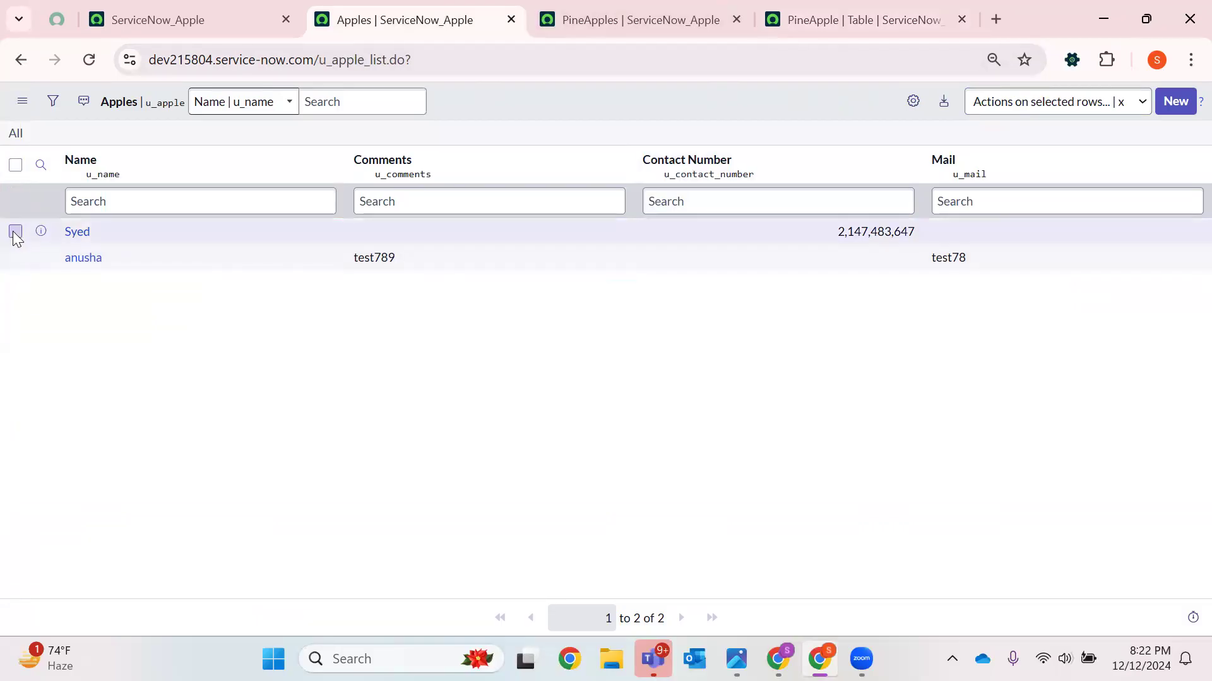
pyautogui.rightClick(46, 231)
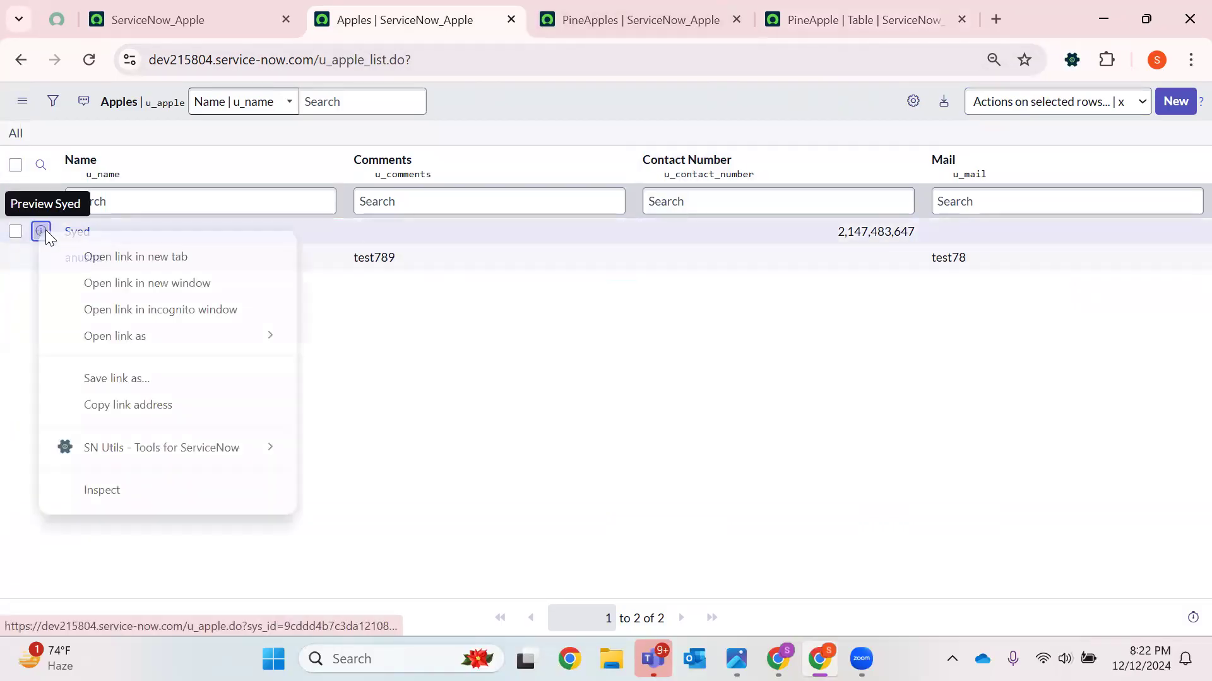
pyautogui.click(136, 256)
pyautogui.click(576, 11)
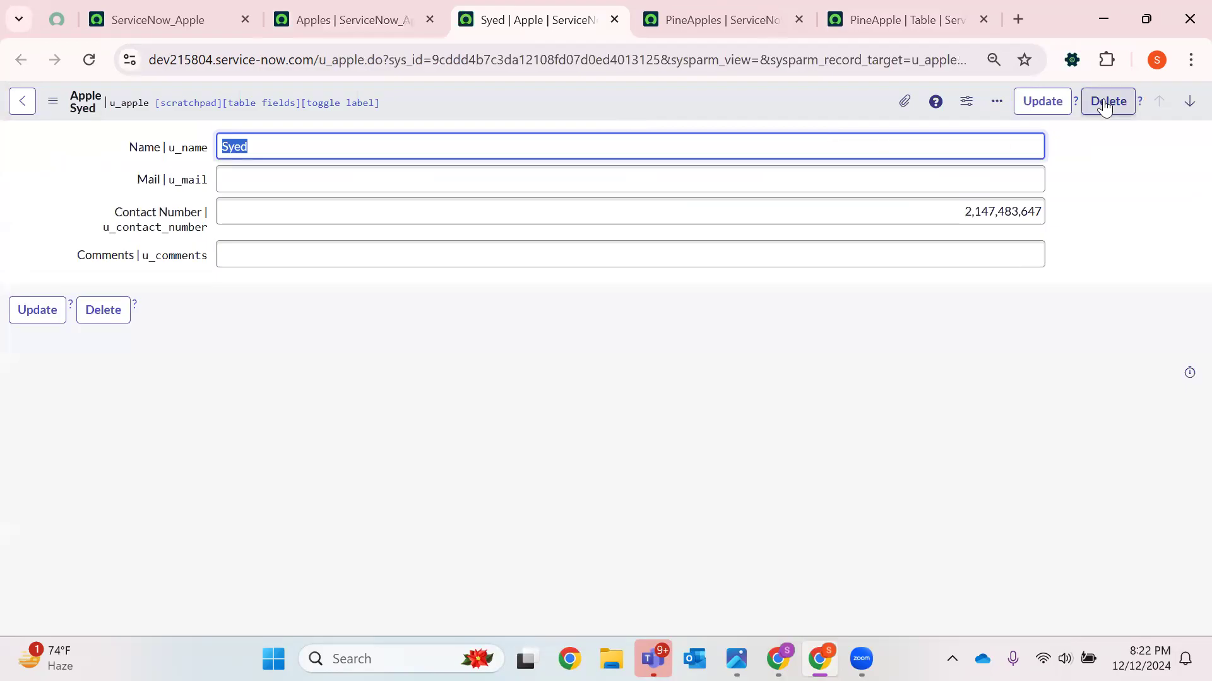
pyautogui.click(1119, 106)
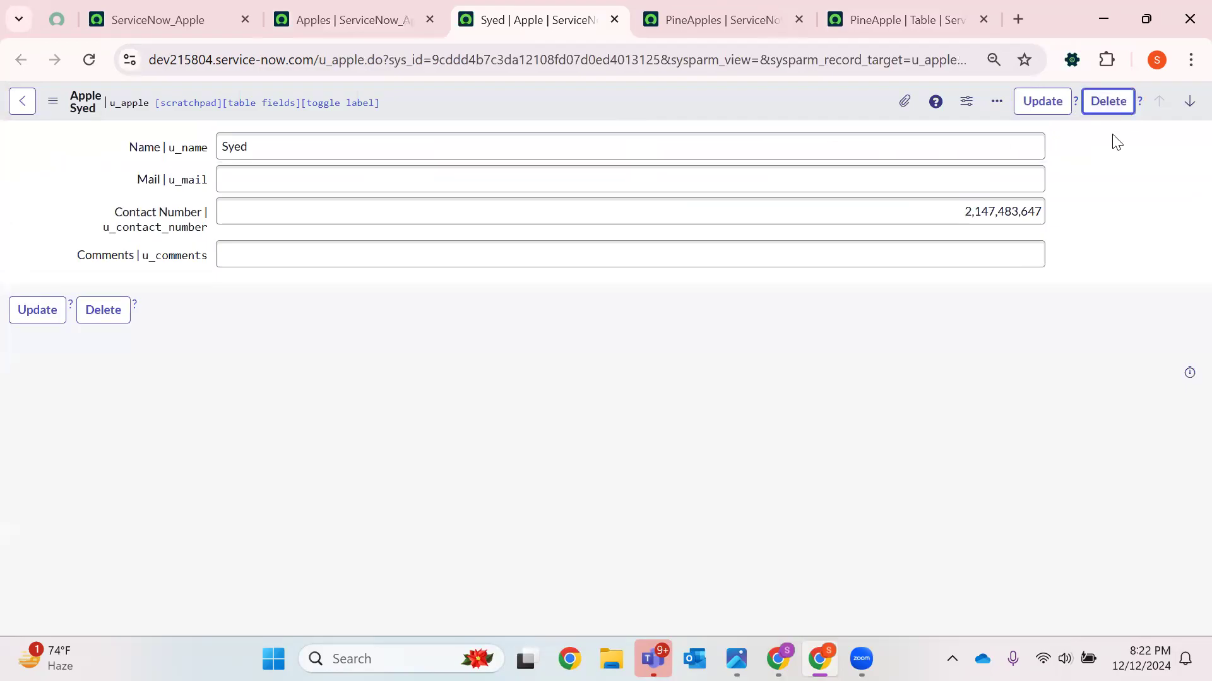
pyautogui.click(1106, 112)
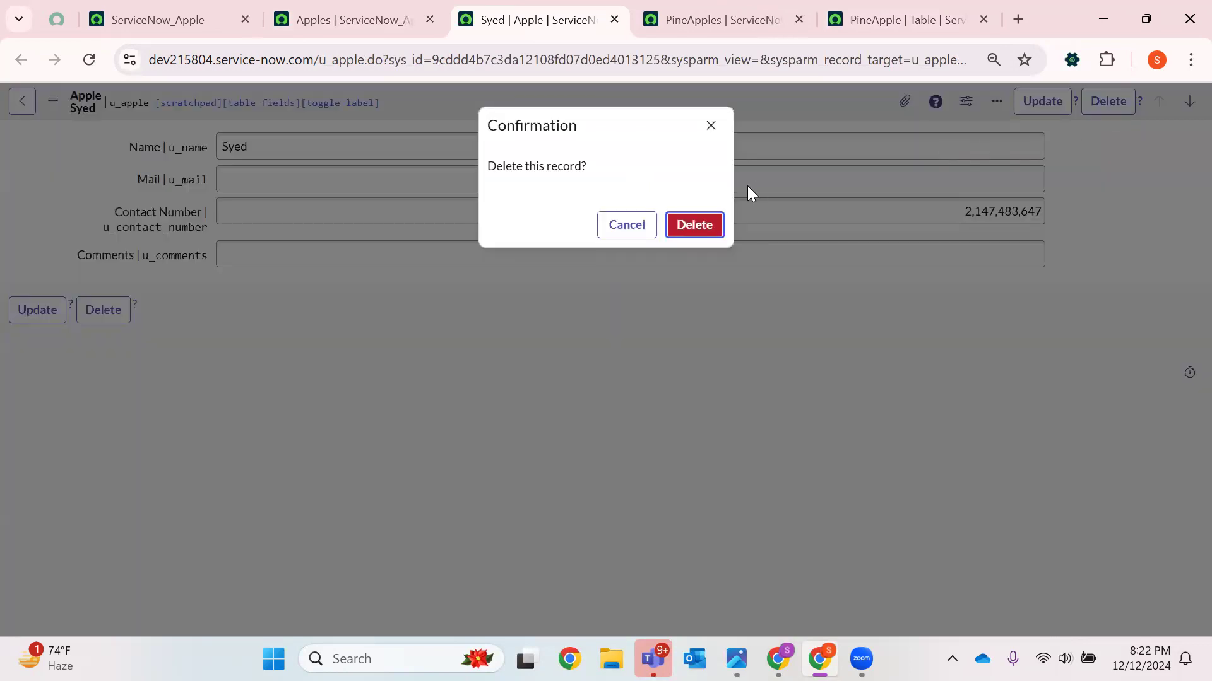
pyautogui.press('Return')
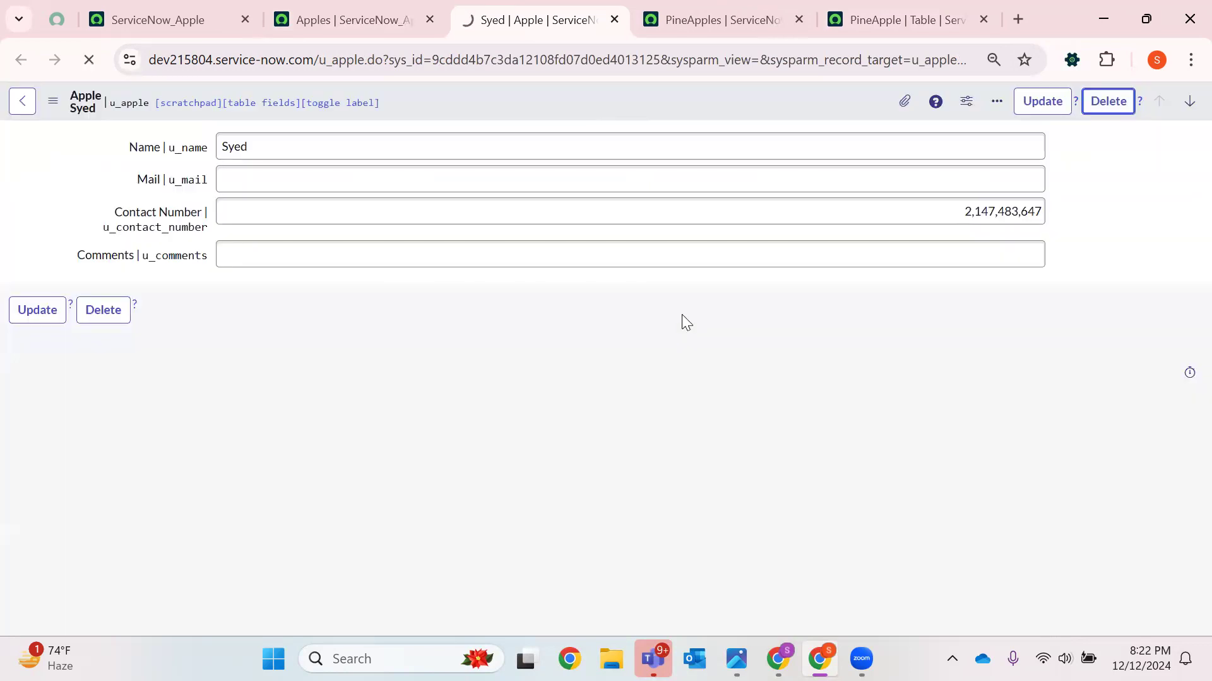
# Delete the remaining Apples record through the list's actions on selected rows
pyautogui.click(335, 19)
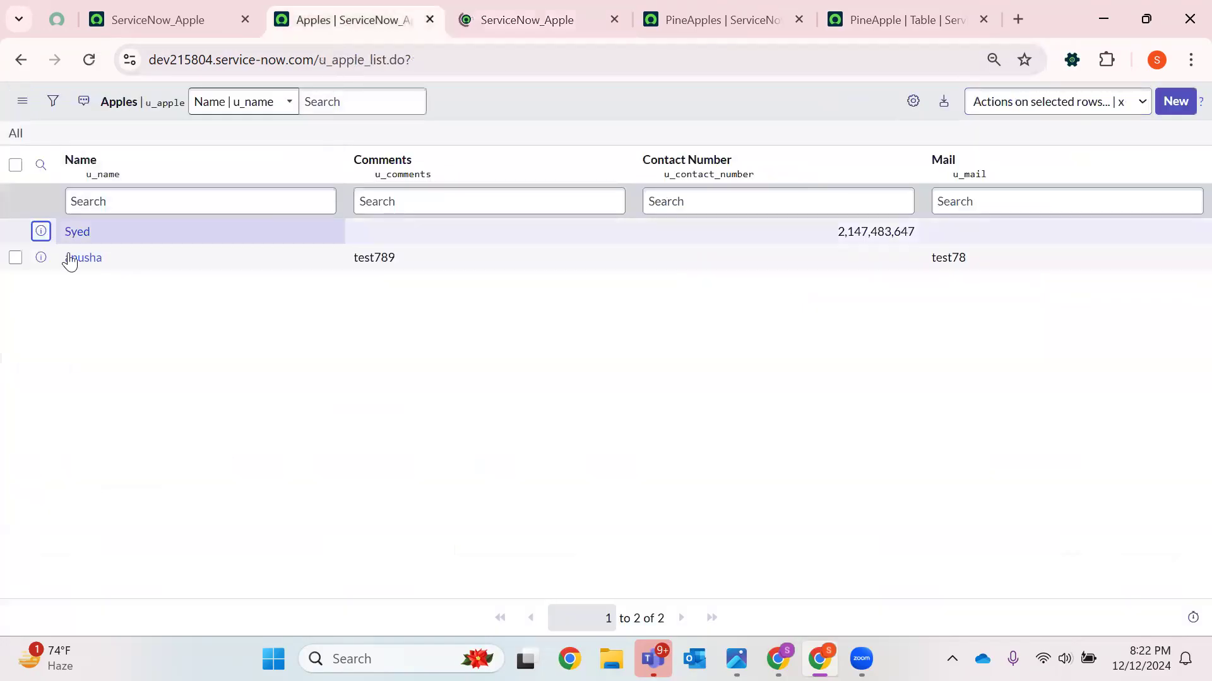
pyautogui.click(88, 59)
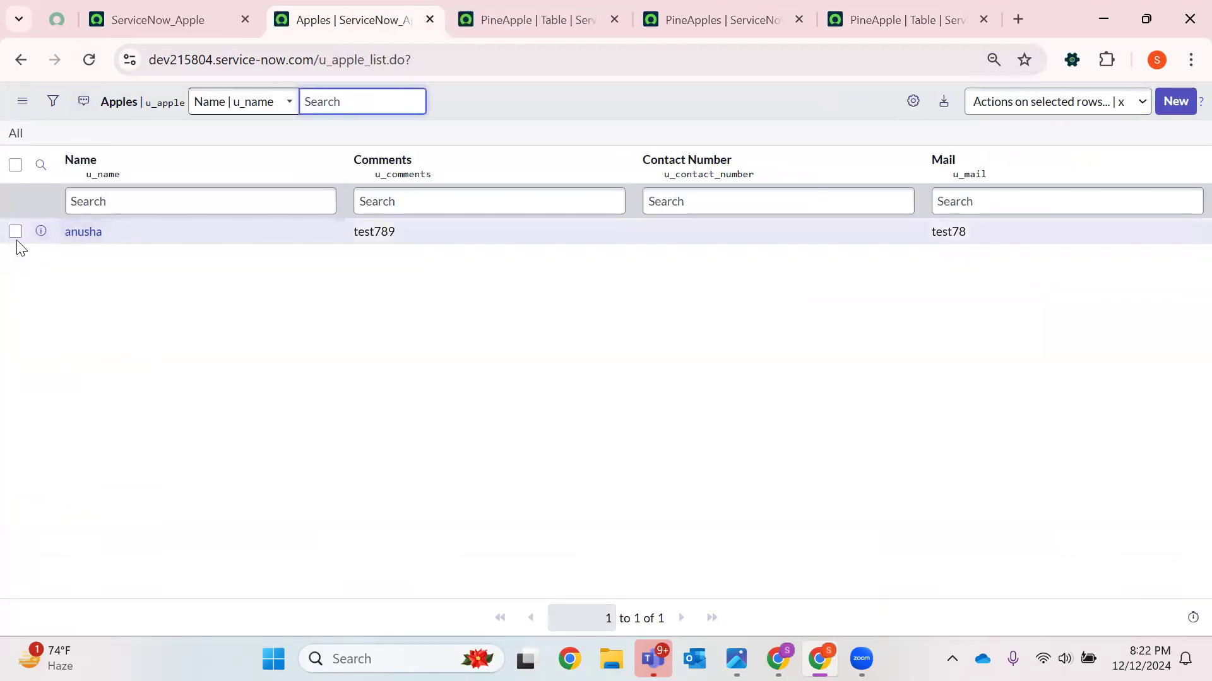
pyautogui.click(15, 231)
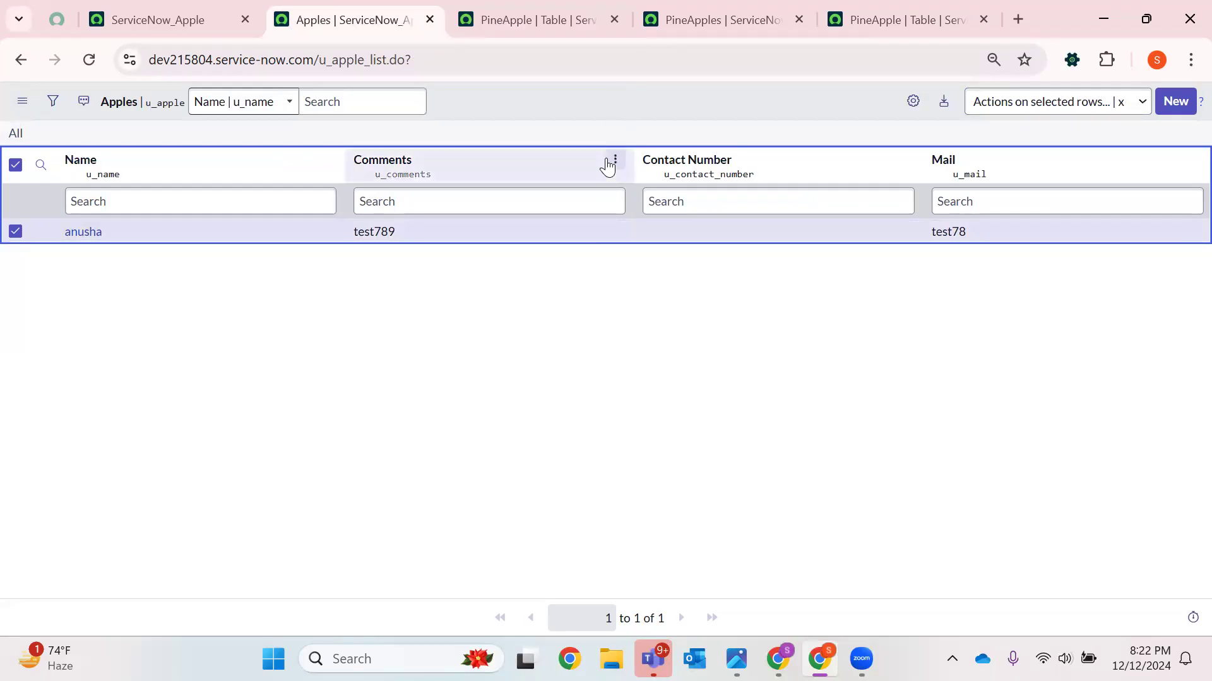
pyautogui.click(1065, 108)
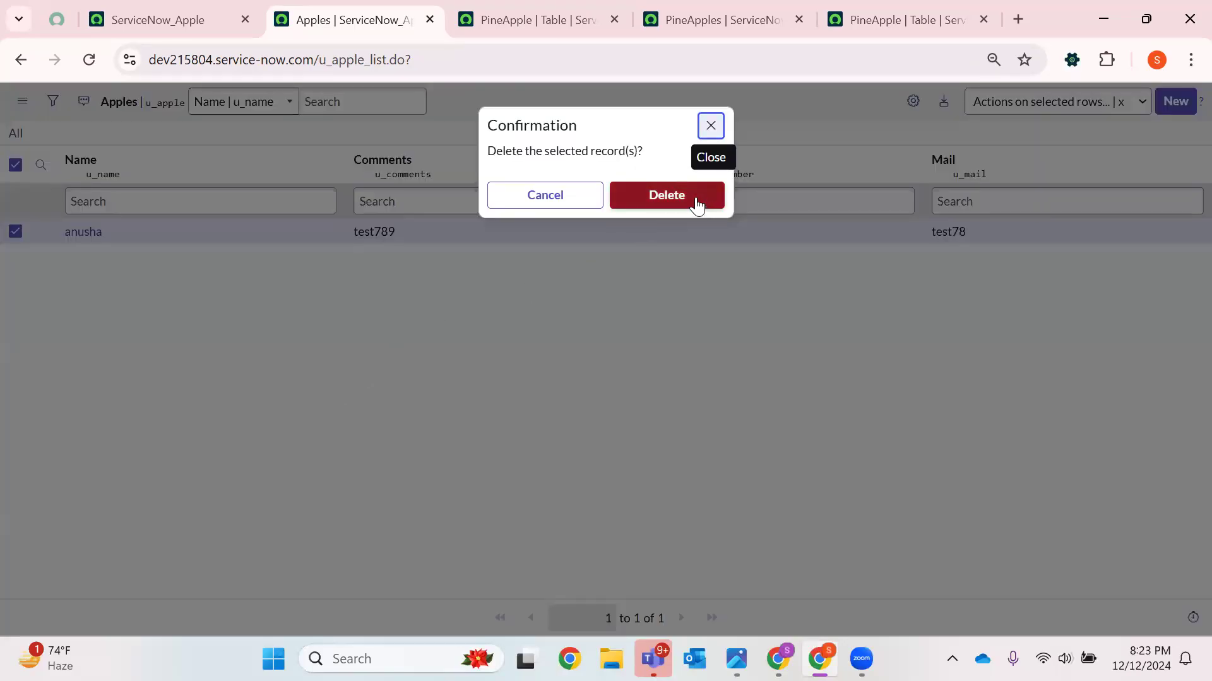
pyautogui.click(696, 202)
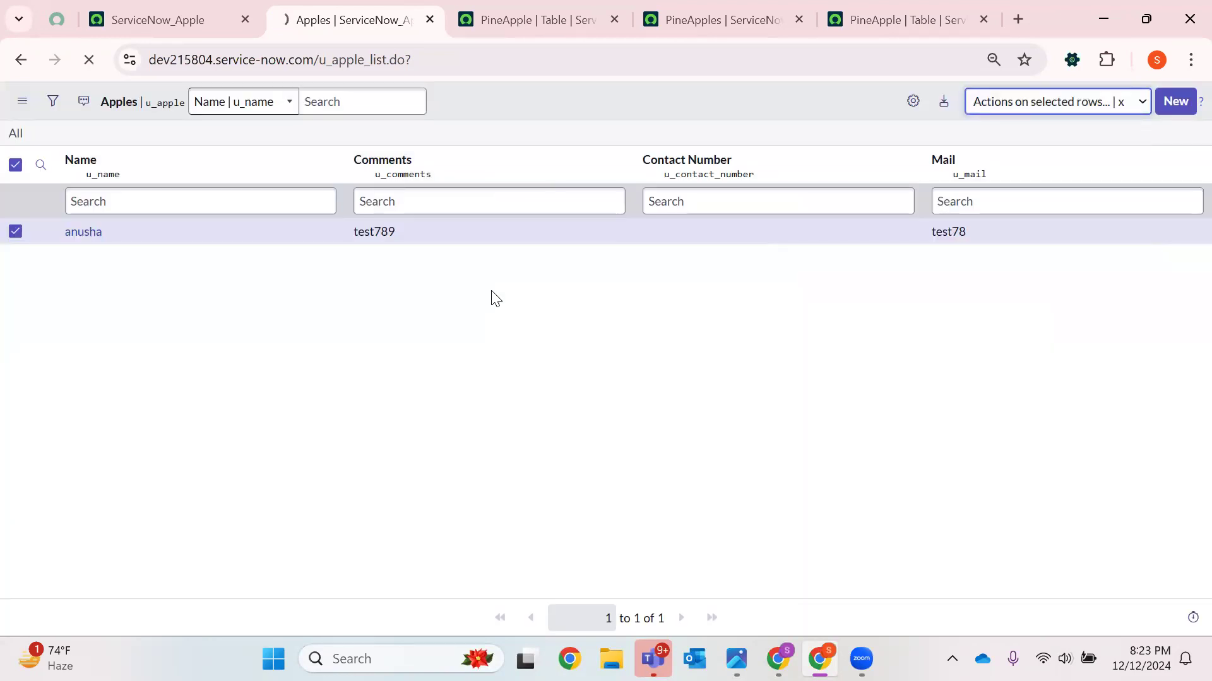
pyautogui.click(89, 61)
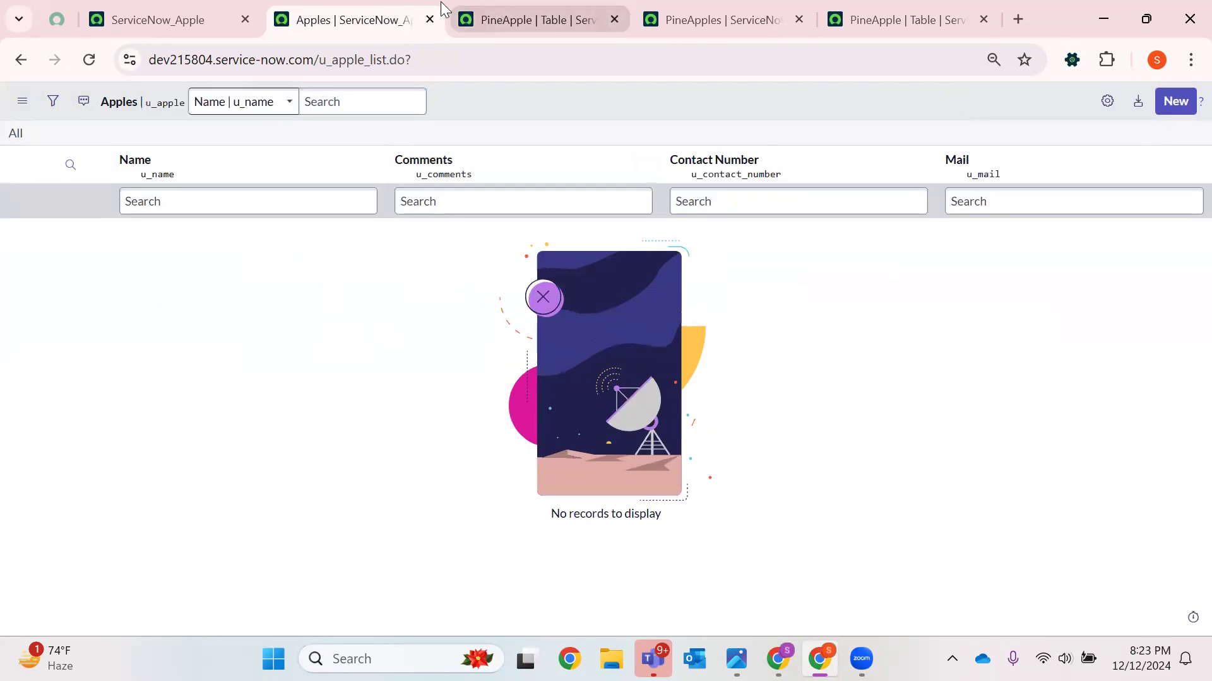
# Try again to delete the PineApple table, confirming with the word delete
pyautogui.click(430, 19)
pyautogui.click(719, 19)
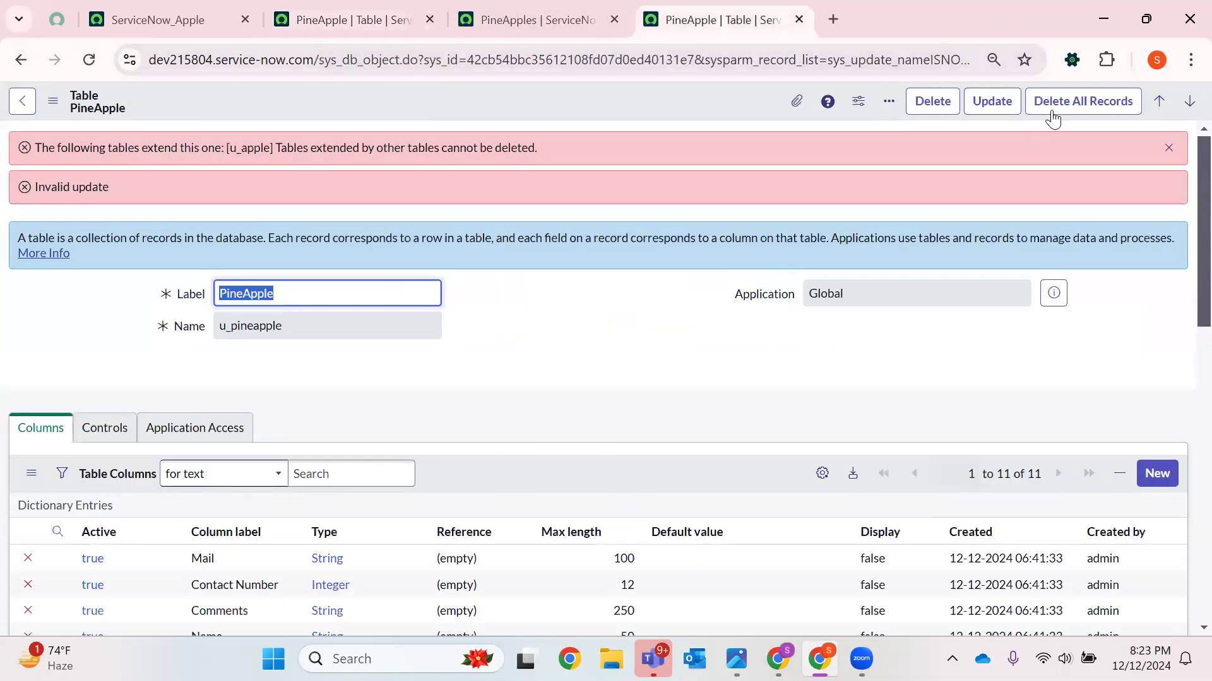
pyautogui.click(933, 103)
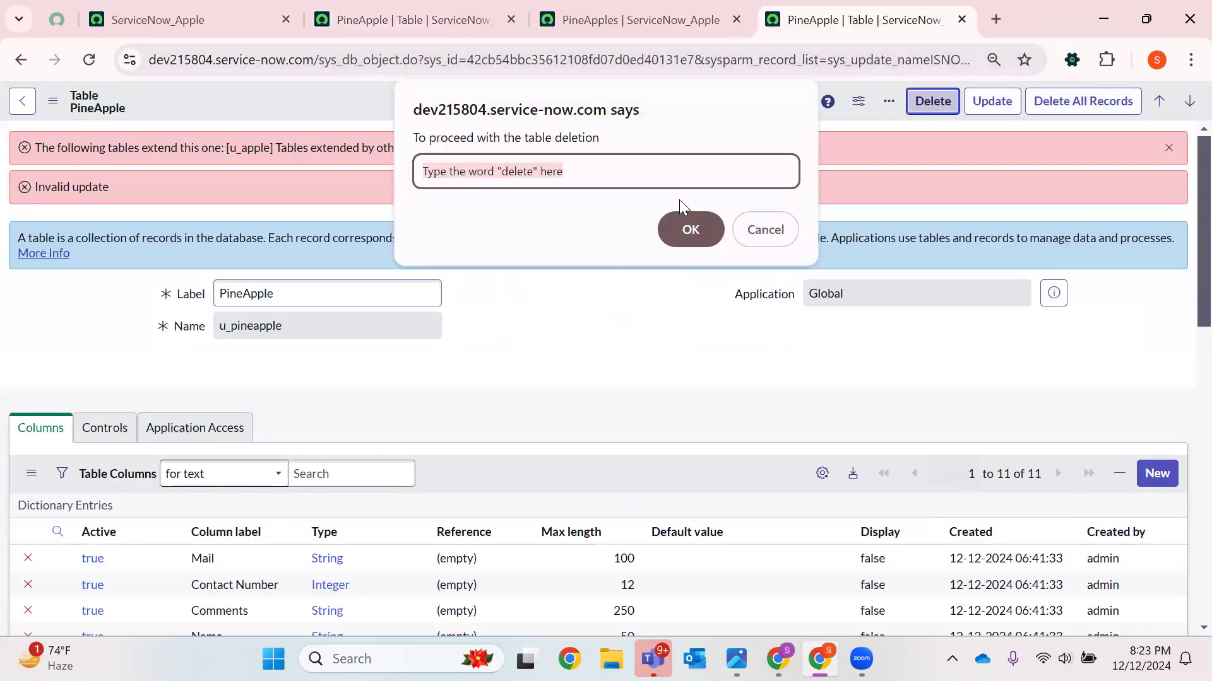
pyautogui.write('delee')
pyautogui.press('BackSpace')
pyautogui.write('te')
pyautogui.press('Return')
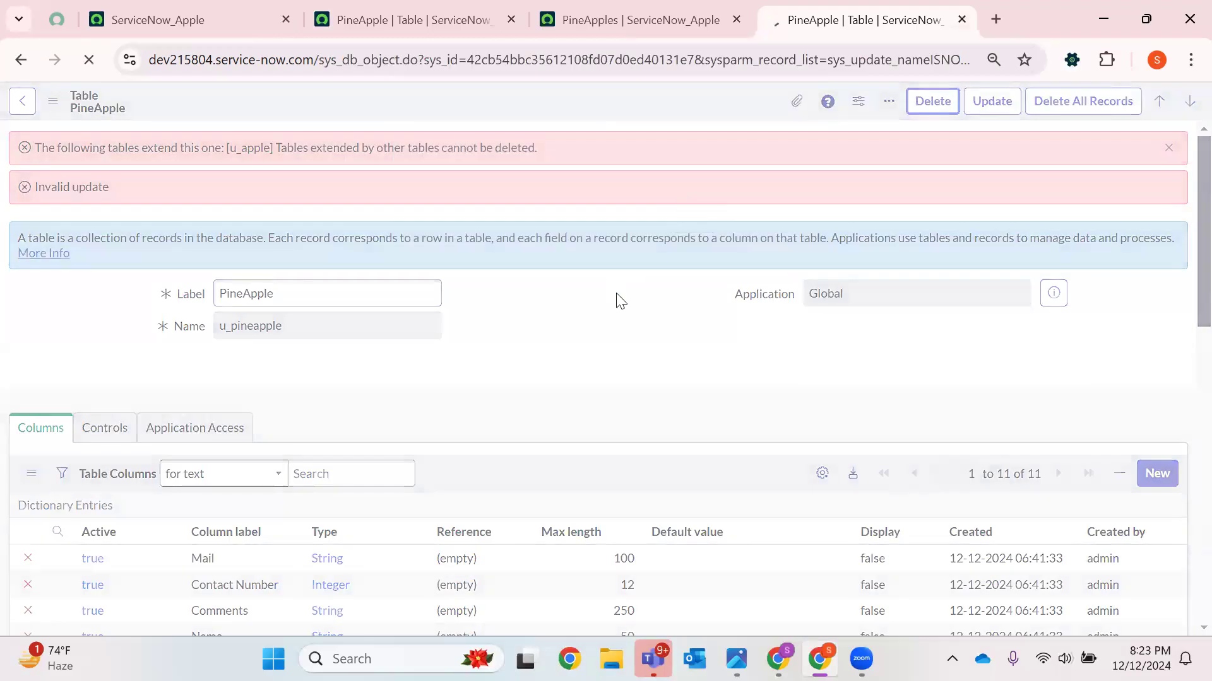
# Close the Apples list and PineApple table tabs, keeping only the home tab
pyautogui.click(735, 20)
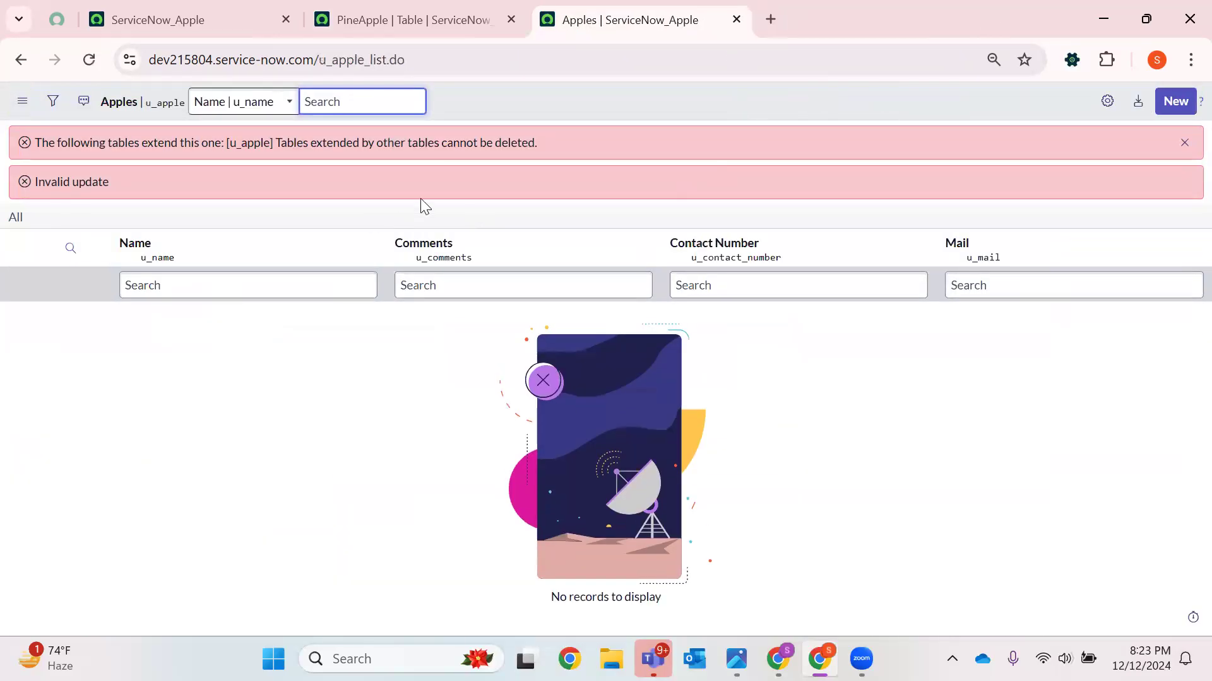
pyautogui.moveTo(231, 144); pyautogui.dragTo(543, 143)
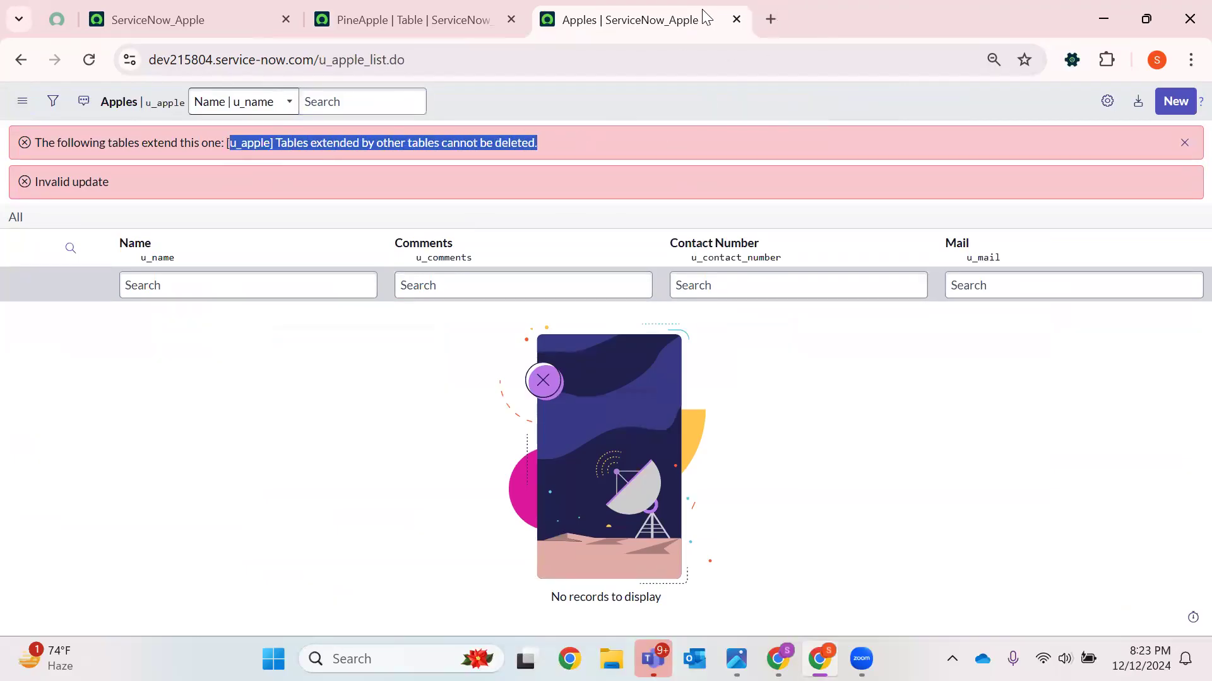
pyautogui.click(734, 21)
pyautogui.click(511, 19)
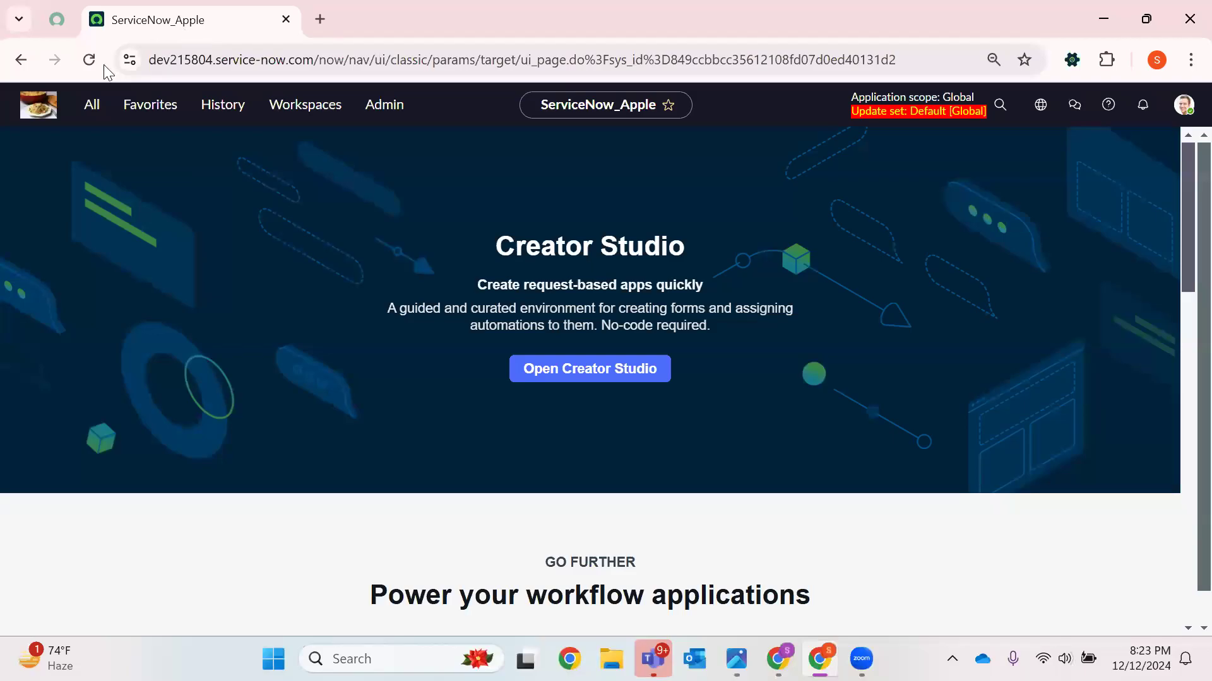
# Open the System Definition Tables list in a new tab and open the Apple table definition
pyautogui.click(94, 108)
pyautogui.press('BackSpace')
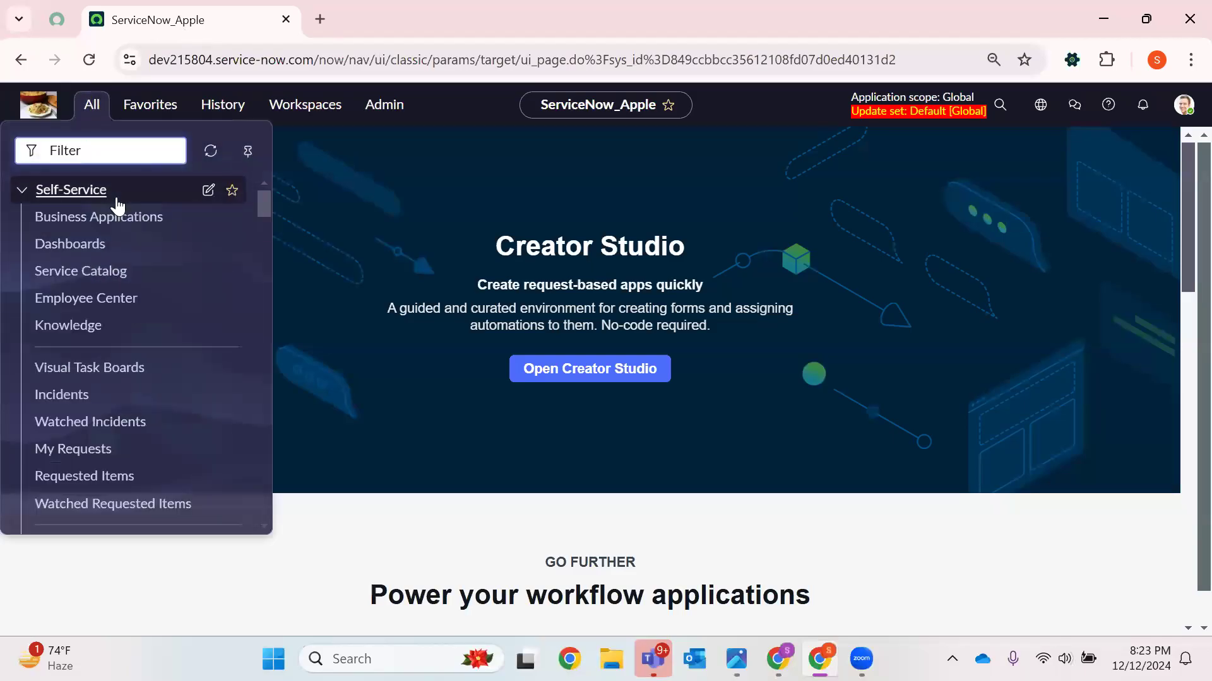
pyautogui.write('Tables')
pyautogui.scroll(-5, 108, 259)
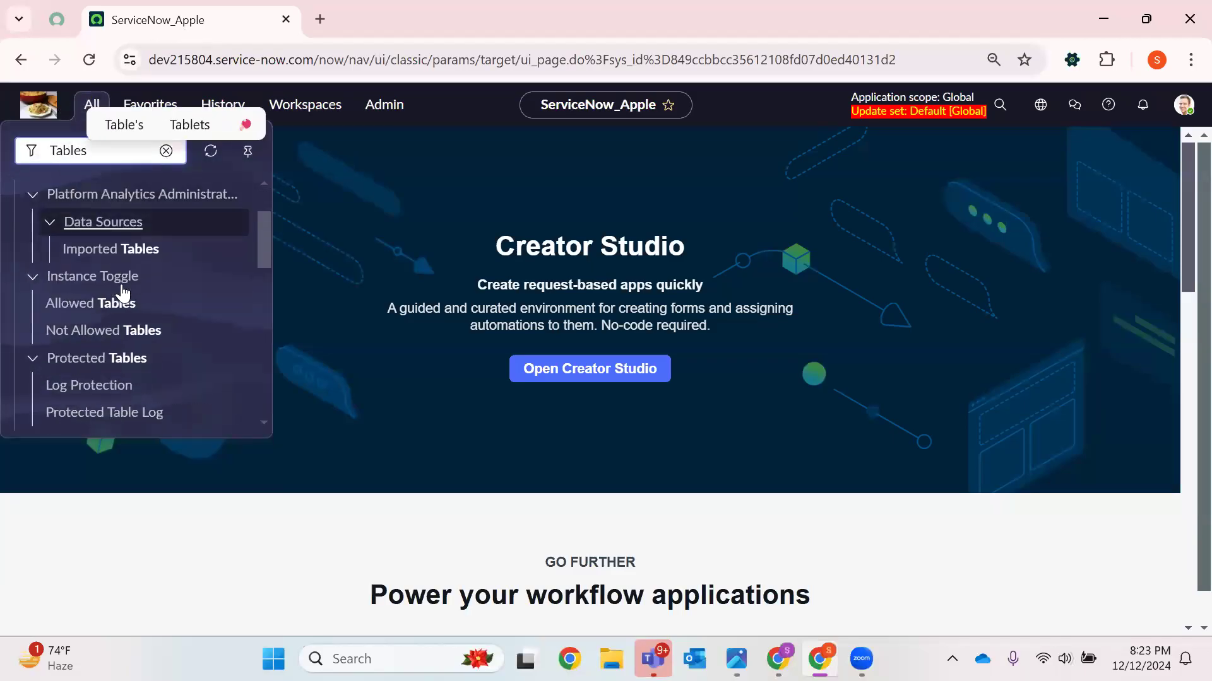
pyautogui.scroll(-2, 124, 315)
pyautogui.rightClick(73, 374)
pyautogui.click(260, 112)
pyautogui.click(413, 28)
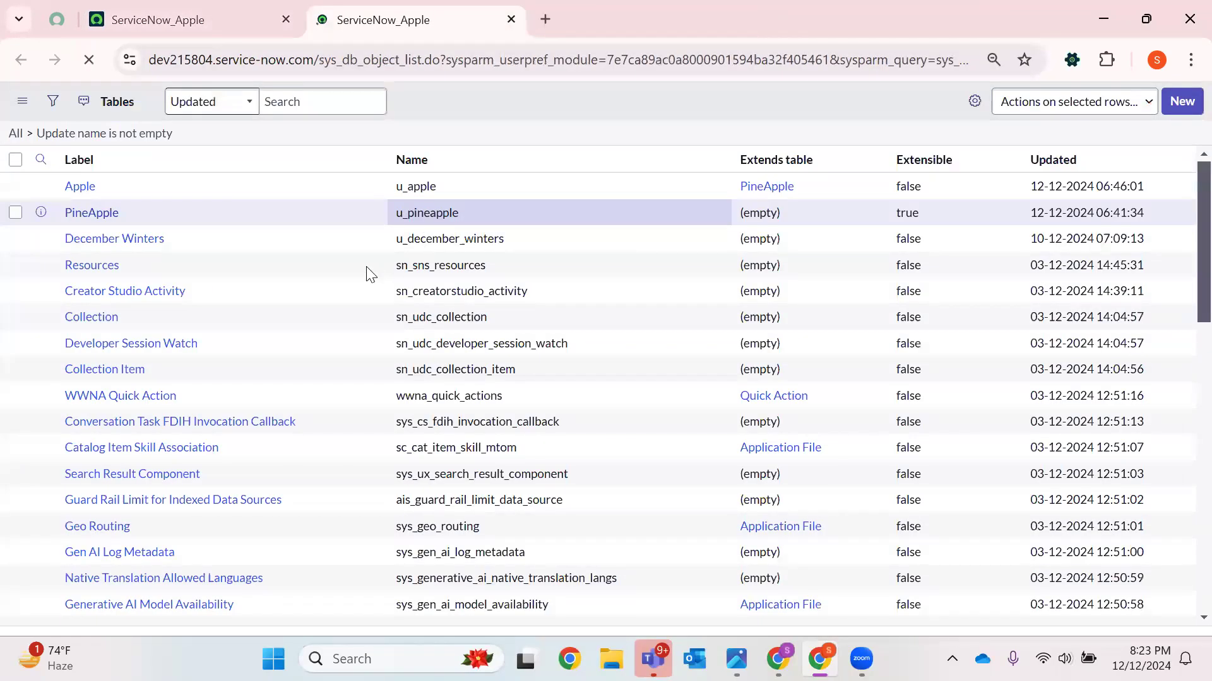
pyautogui.click(81, 234)
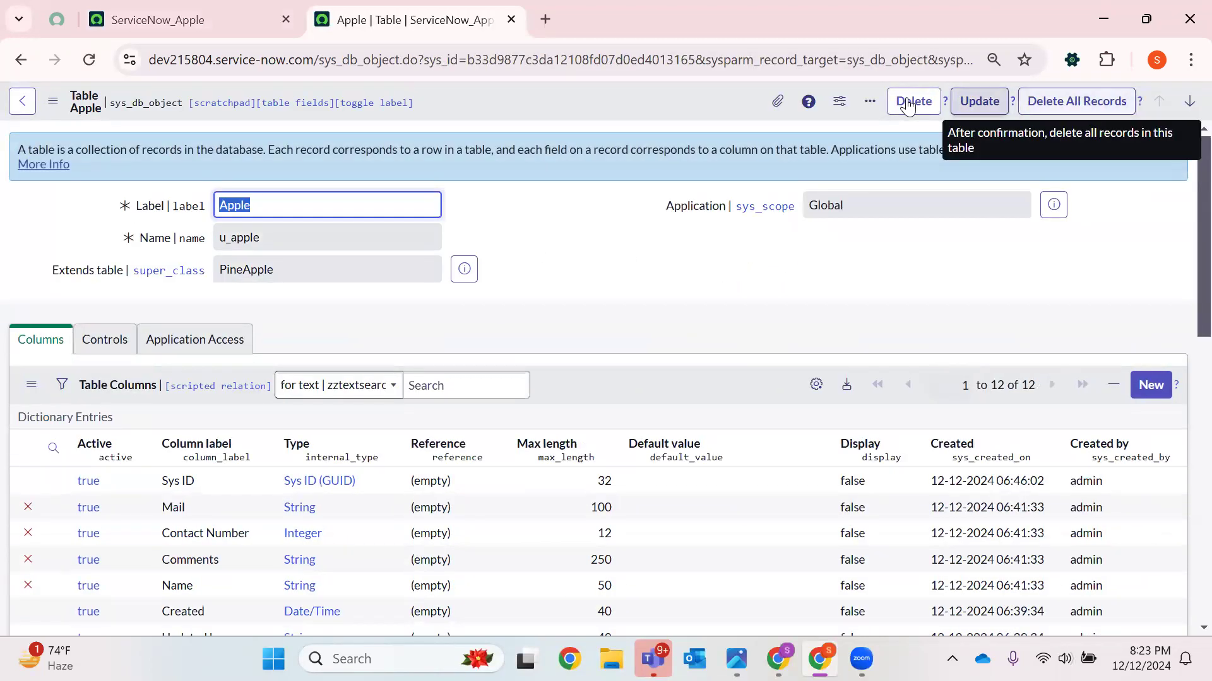
# Delete all records from the Apple table, confirming with the word delete
pyautogui.click(1049, 103)
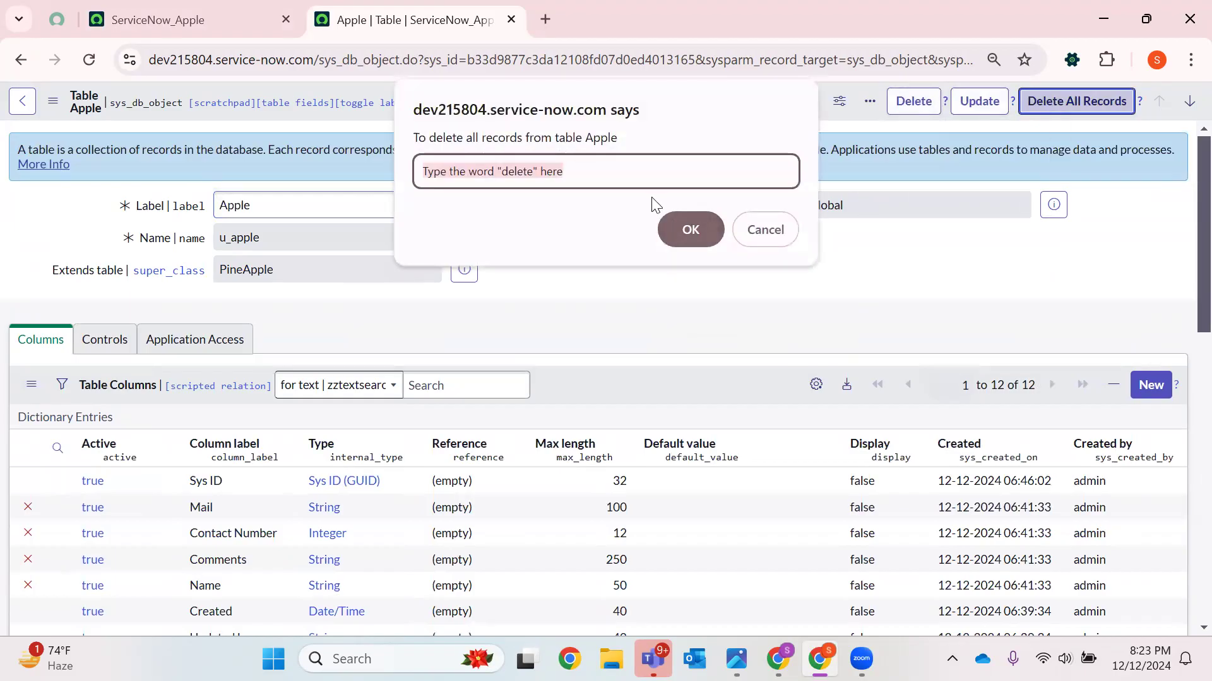
pyautogui.write('delete')
pyautogui.press('Return')
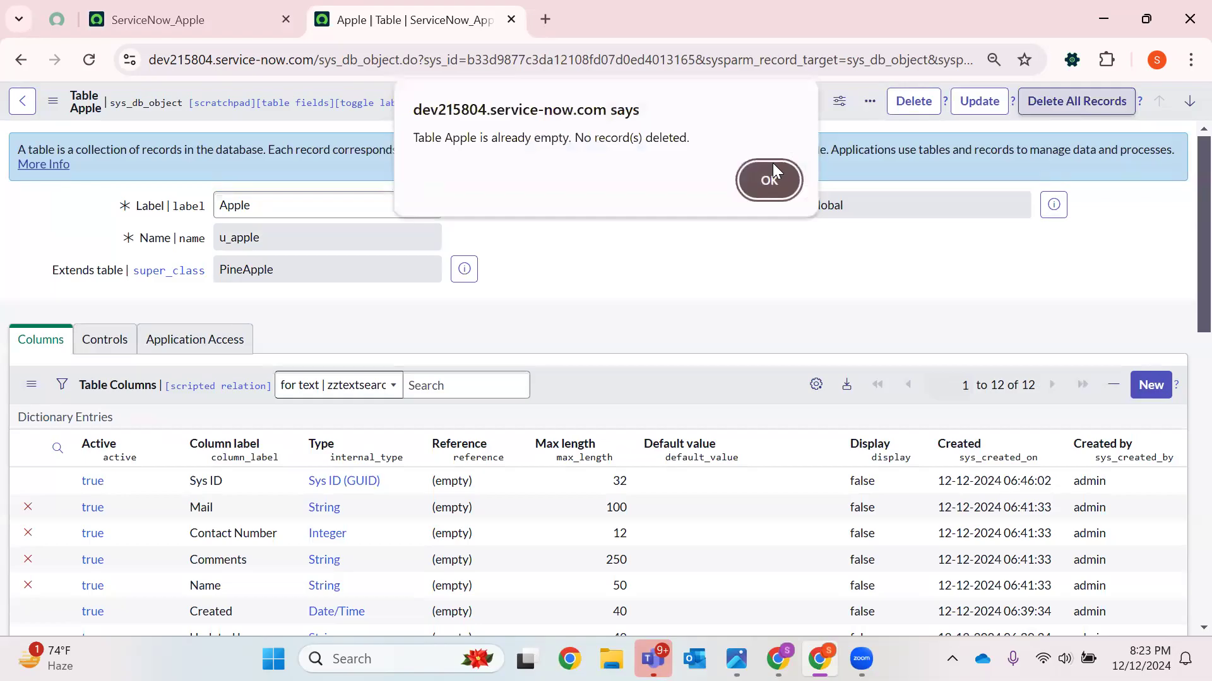
pyautogui.click(771, 165)
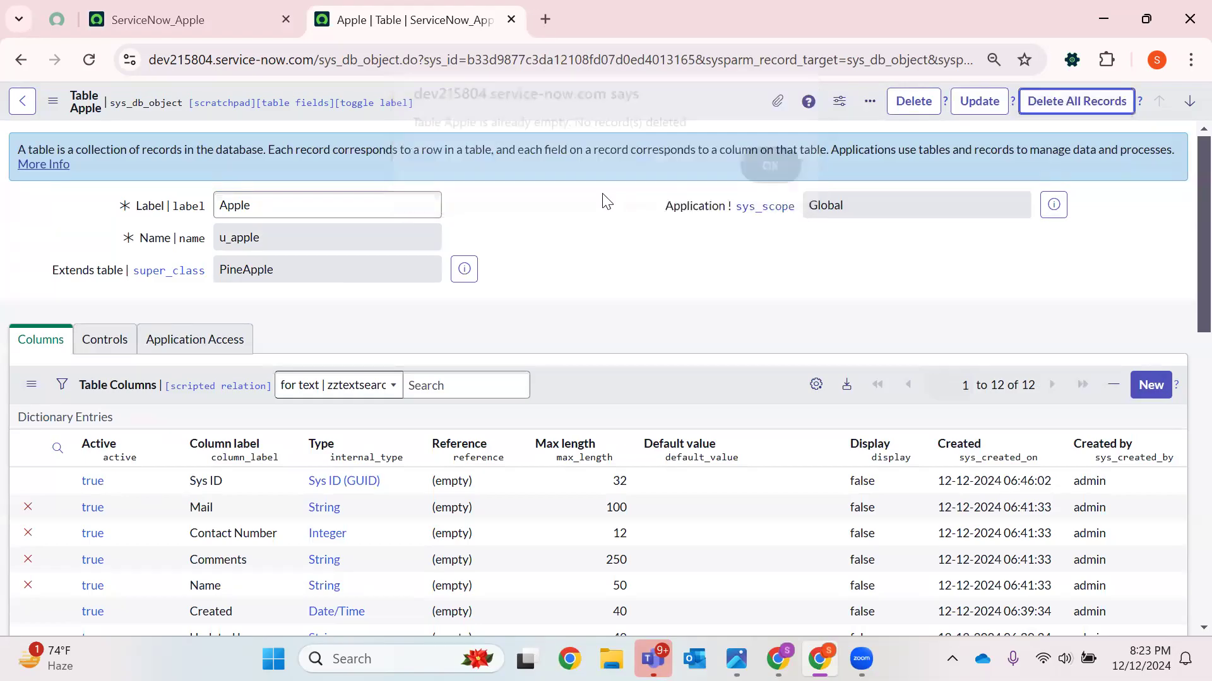
# Delete the Apple table, confirming with the word delete
pyautogui.click(890, 108)
pyautogui.write('delete')
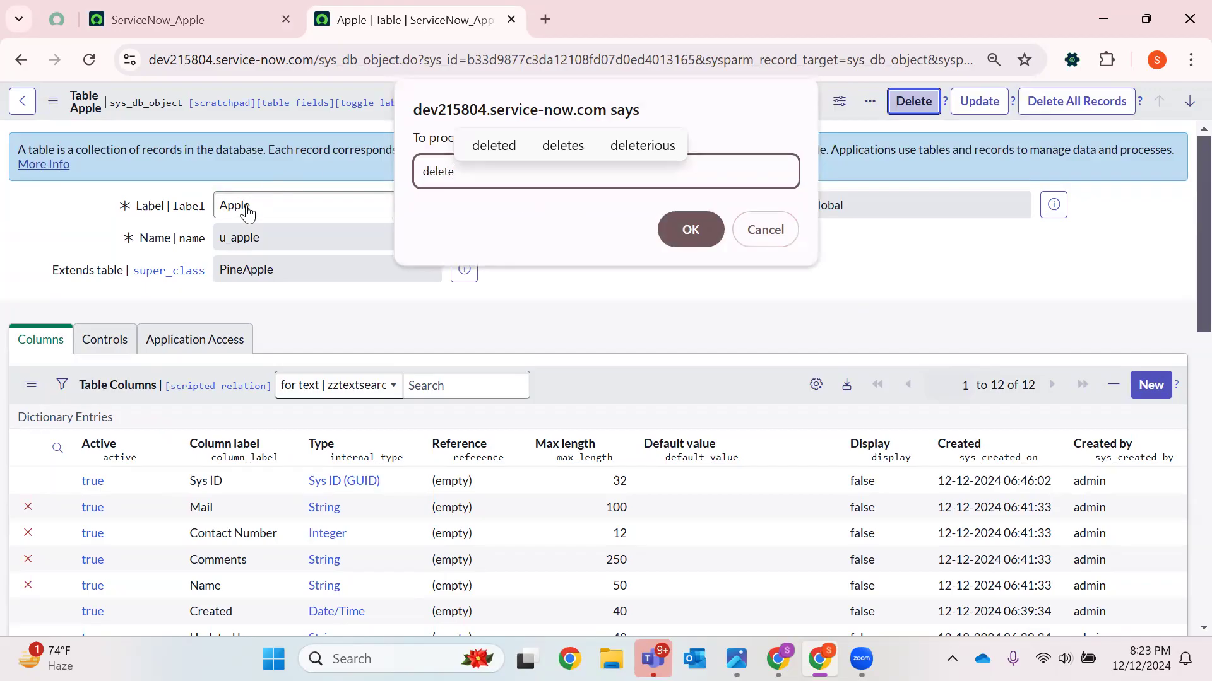
pyautogui.press('Return')
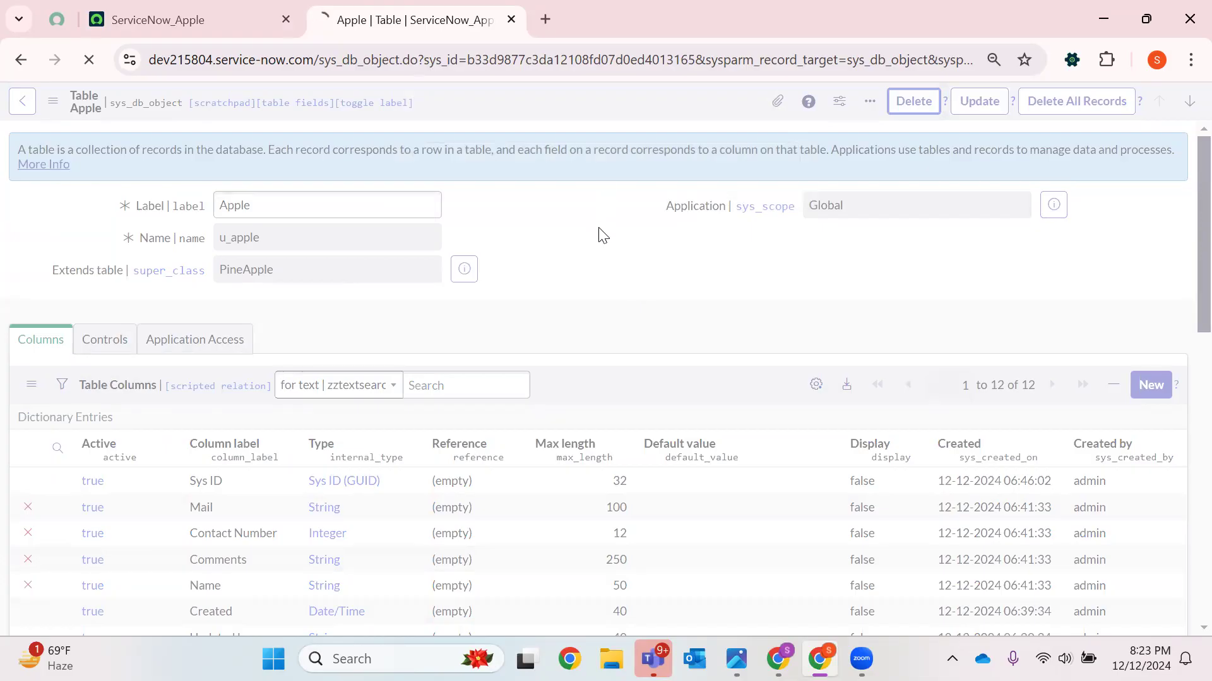
# Search the Tables list by label for Apple
pyautogui.click(111, 250)
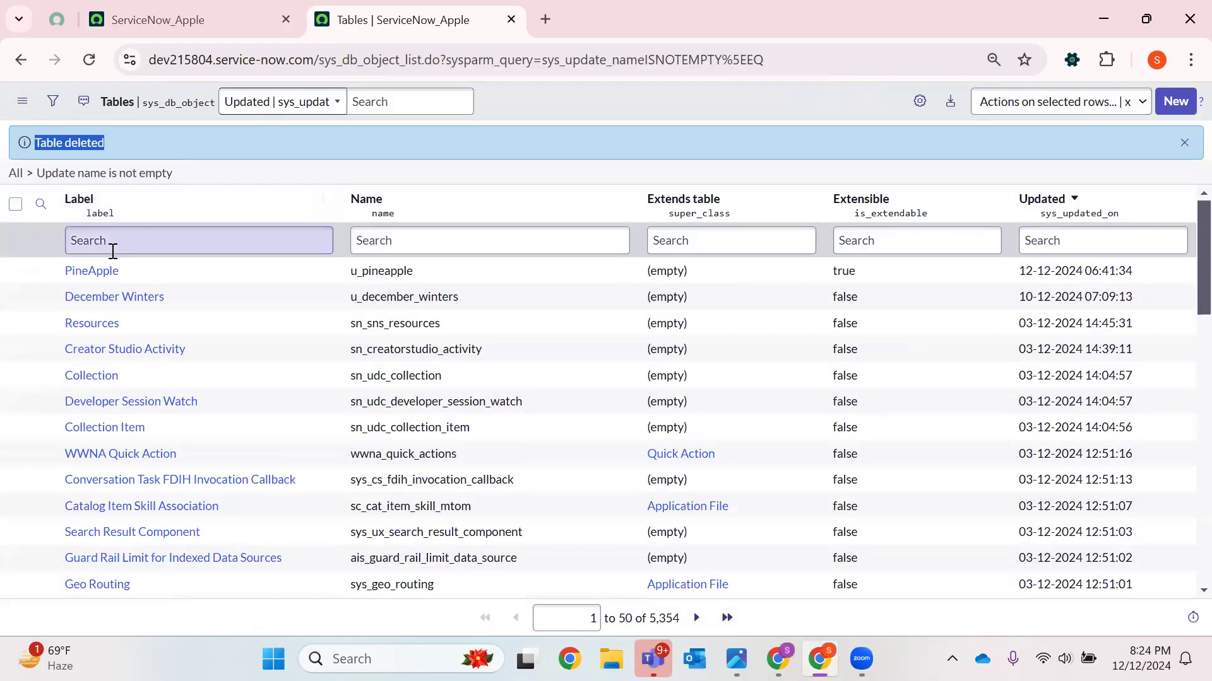
pyautogui.click(15, 173)
pyautogui.click(147, 203)
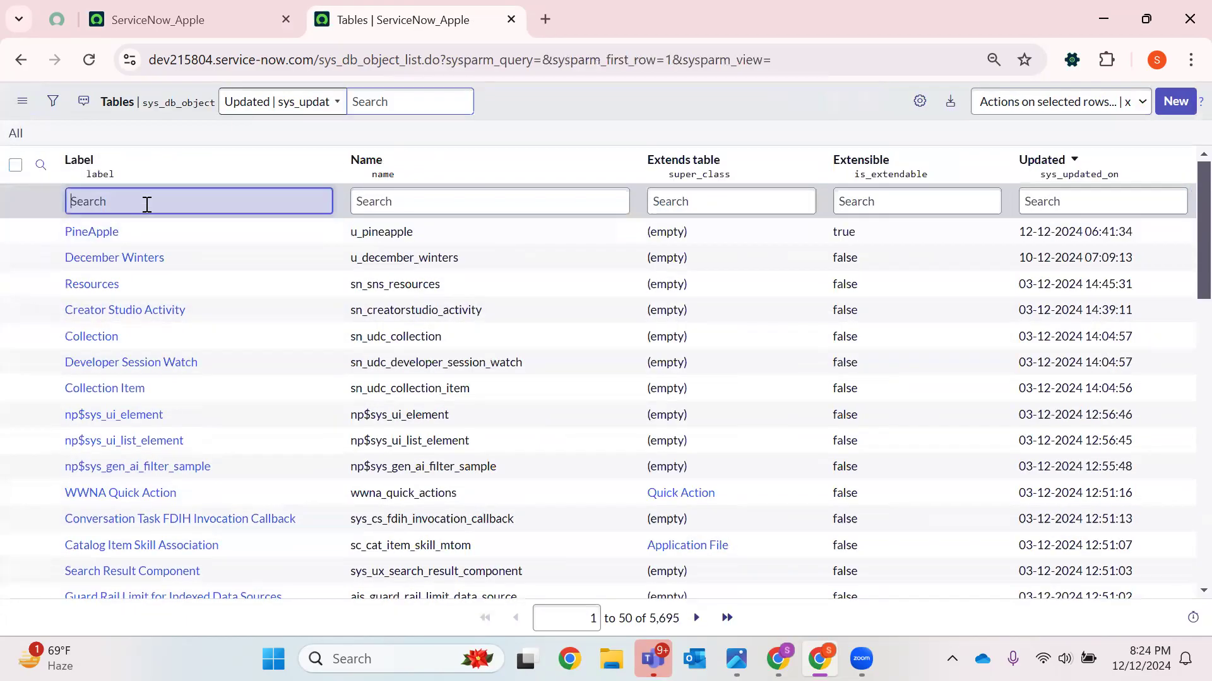
pyautogui.write('Apple')
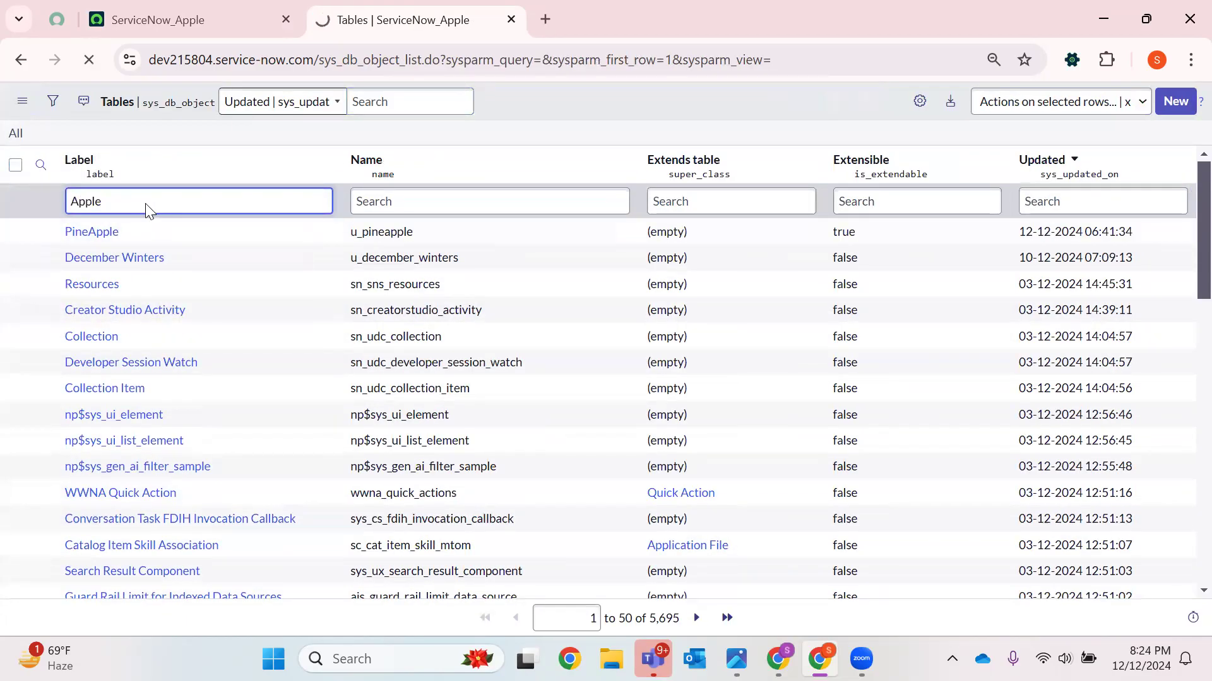
pyautogui.press('Return')
pyautogui.click(21, 136)
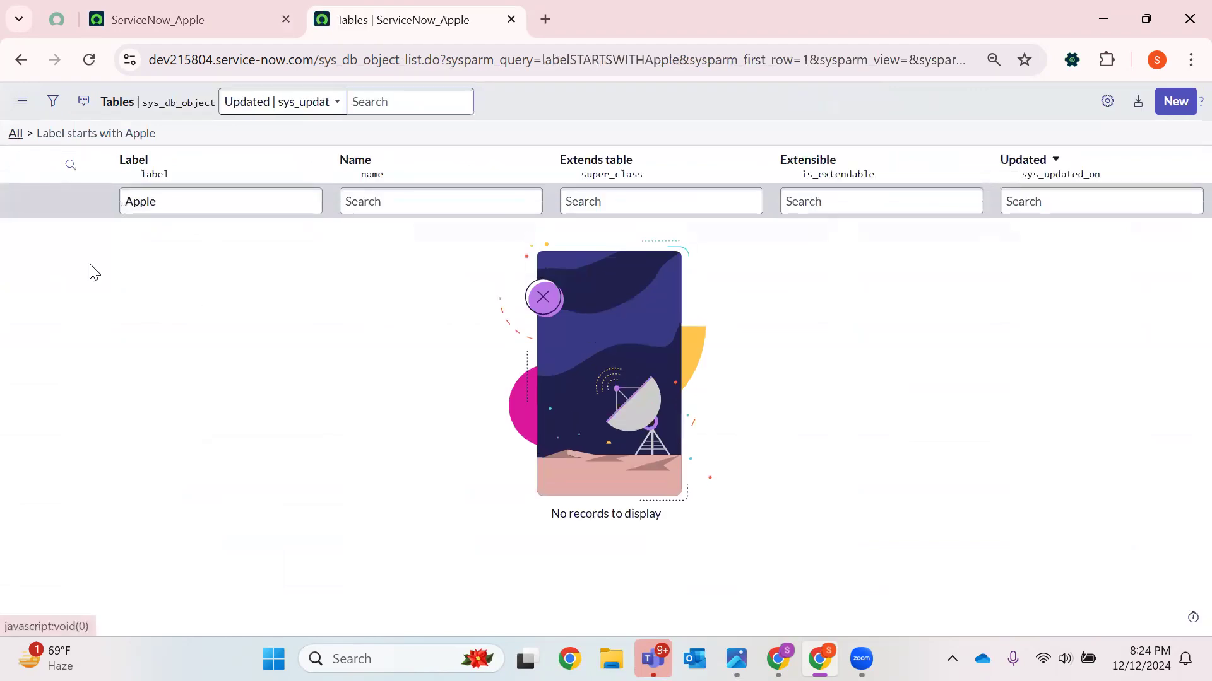
# Open the PineApple table definition and delete all its records, confirming with the word delete
pyautogui.click(91, 231)
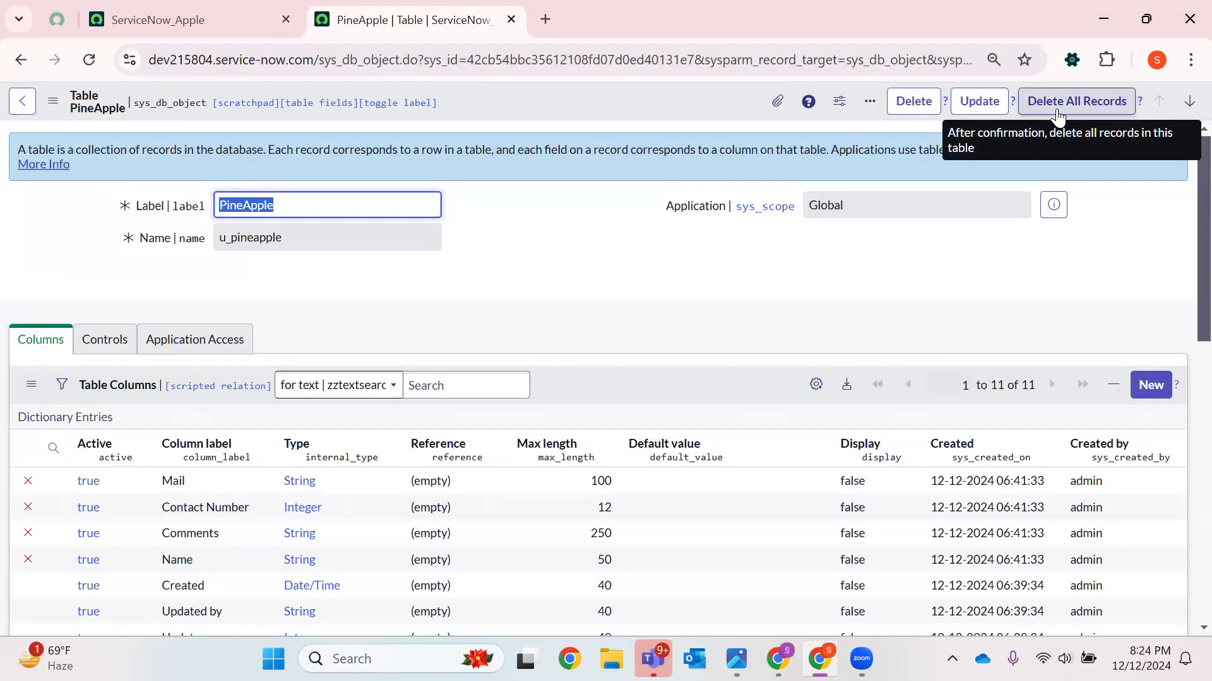
pyautogui.scroll(-6, 46, 384)
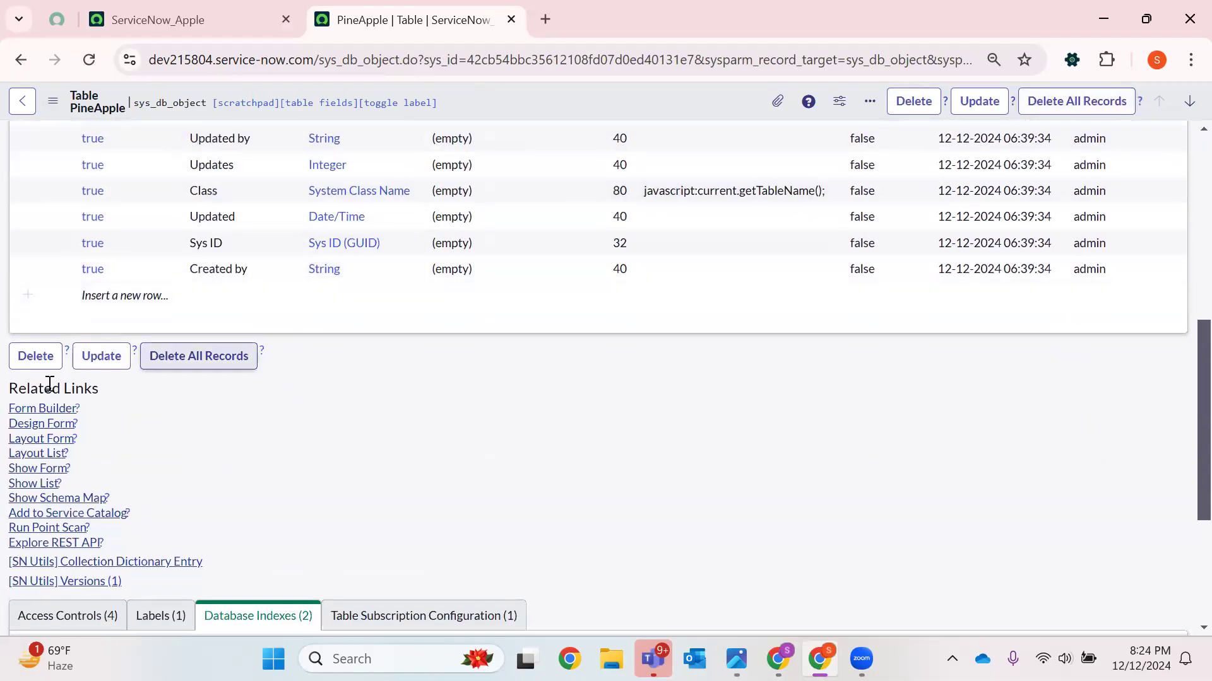
pyautogui.click(33, 484)
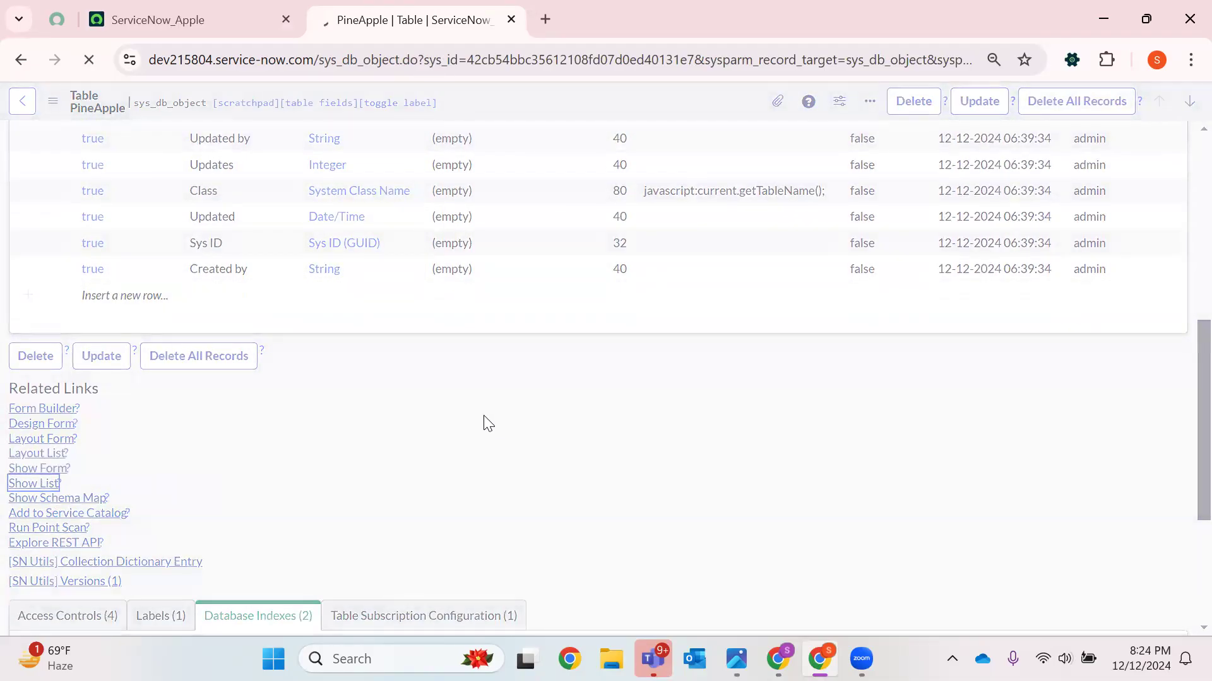
pyautogui.click(14, 65)
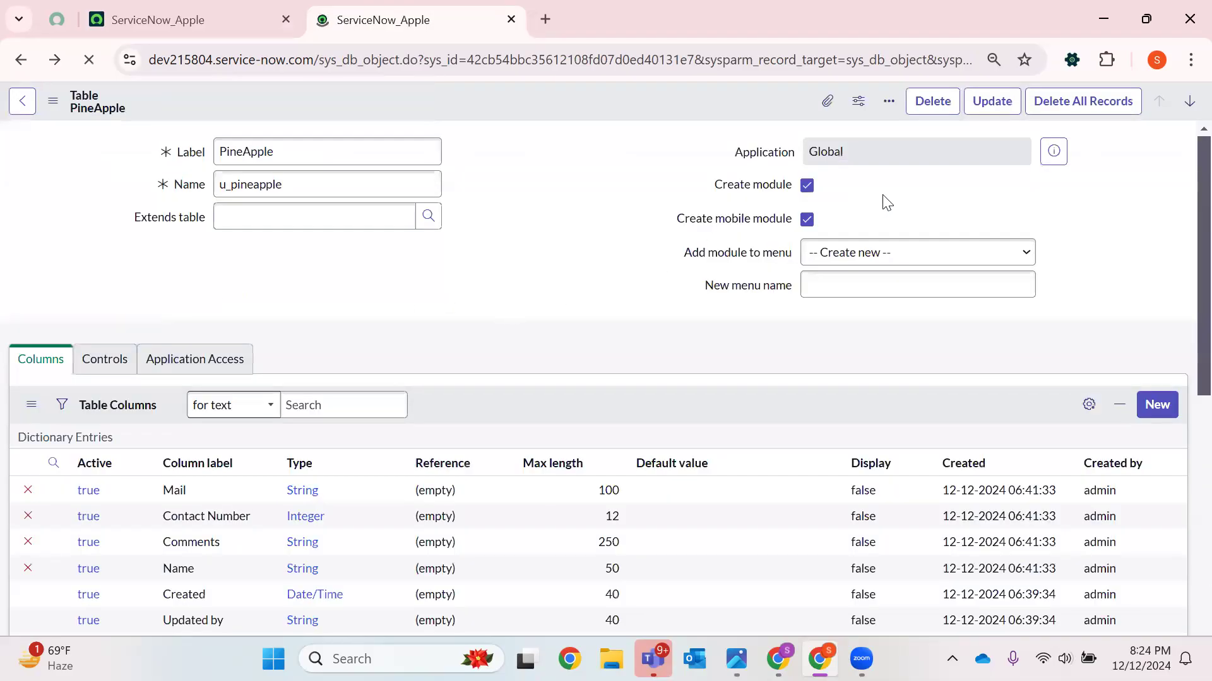
pyautogui.click(1072, 103)
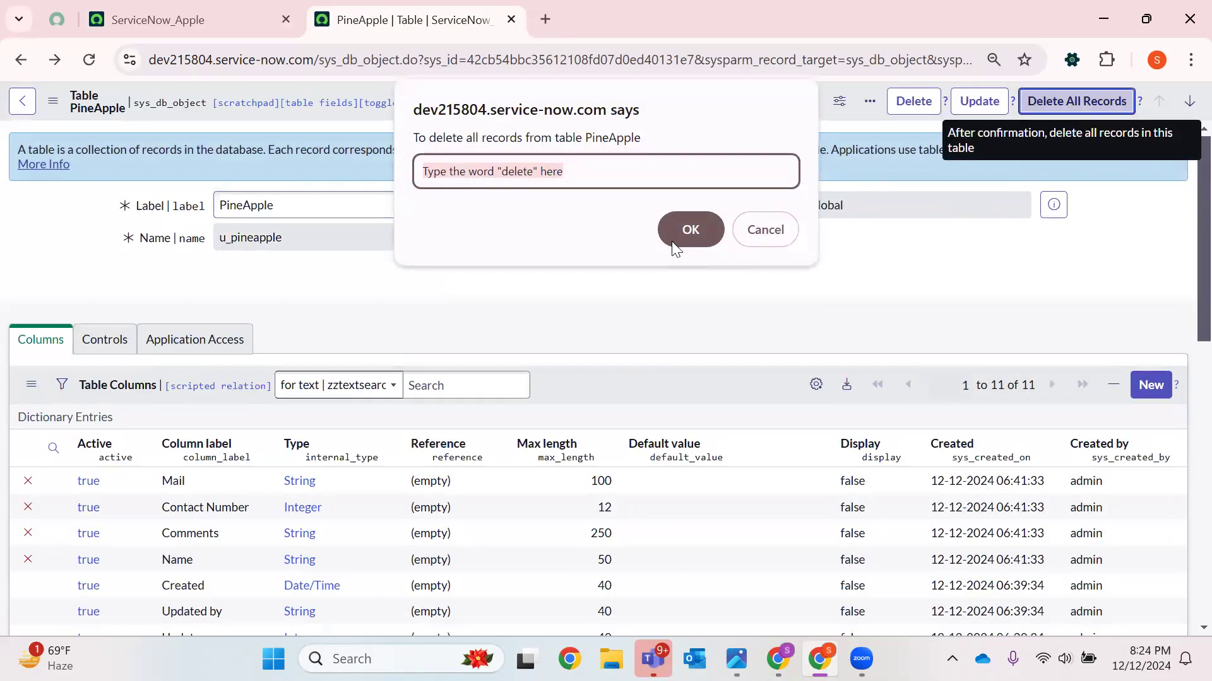
pyautogui.press('BackSpace')
pyautogui.write('delete')
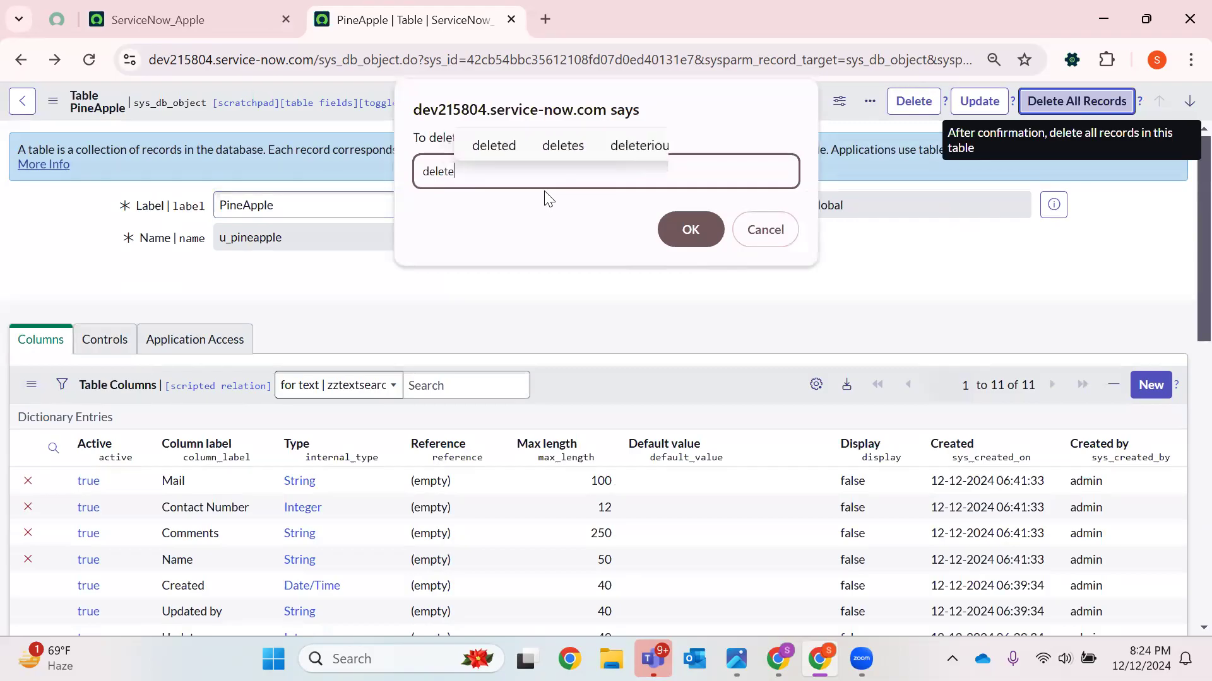
pyautogui.press('Return')
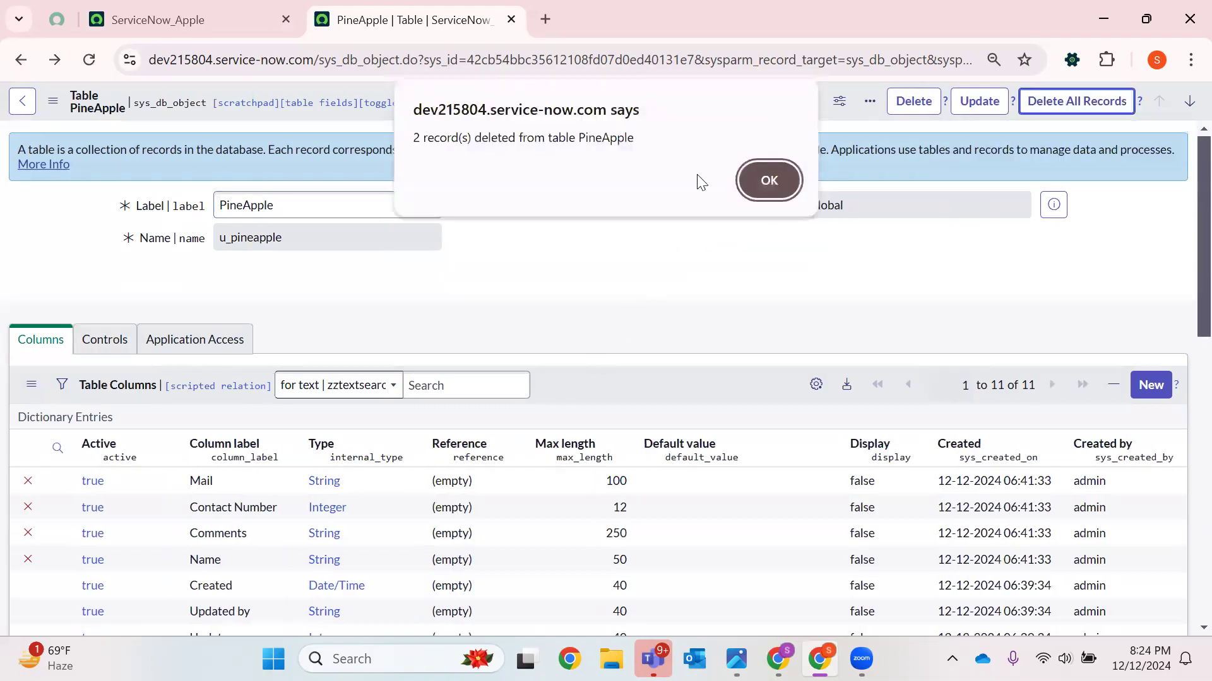
pyautogui.click(763, 180)
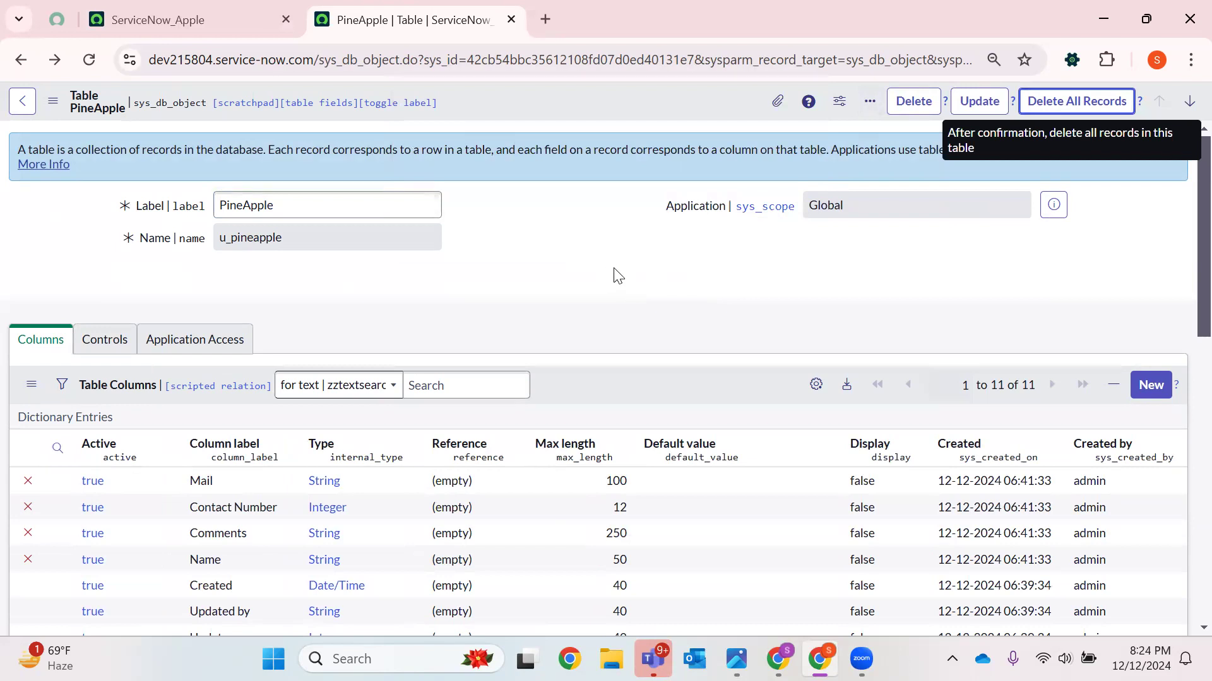
# Filter the navigator for Fruits, open the Apples and PineApples modules in new tabs, and close the Apples tab
pyautogui.scroll(-9, 618, 276)
pyautogui.scroll(9, 615, 273)
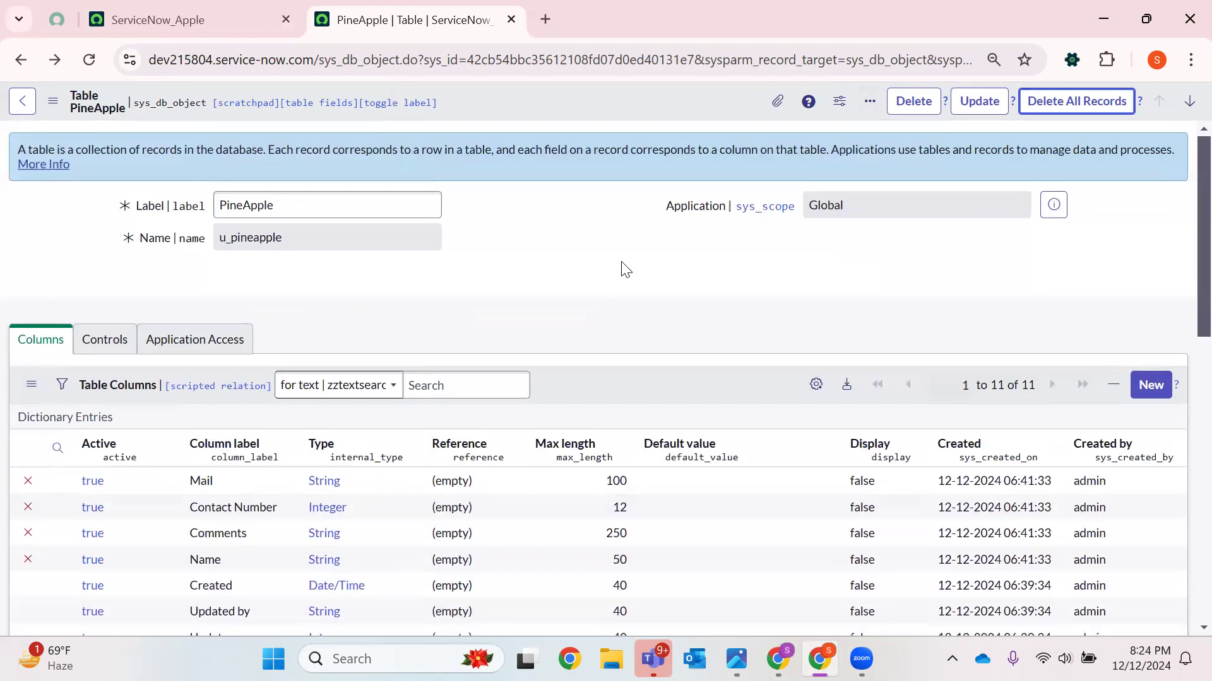
pyautogui.click(157, 20)
pyautogui.click(91, 104)
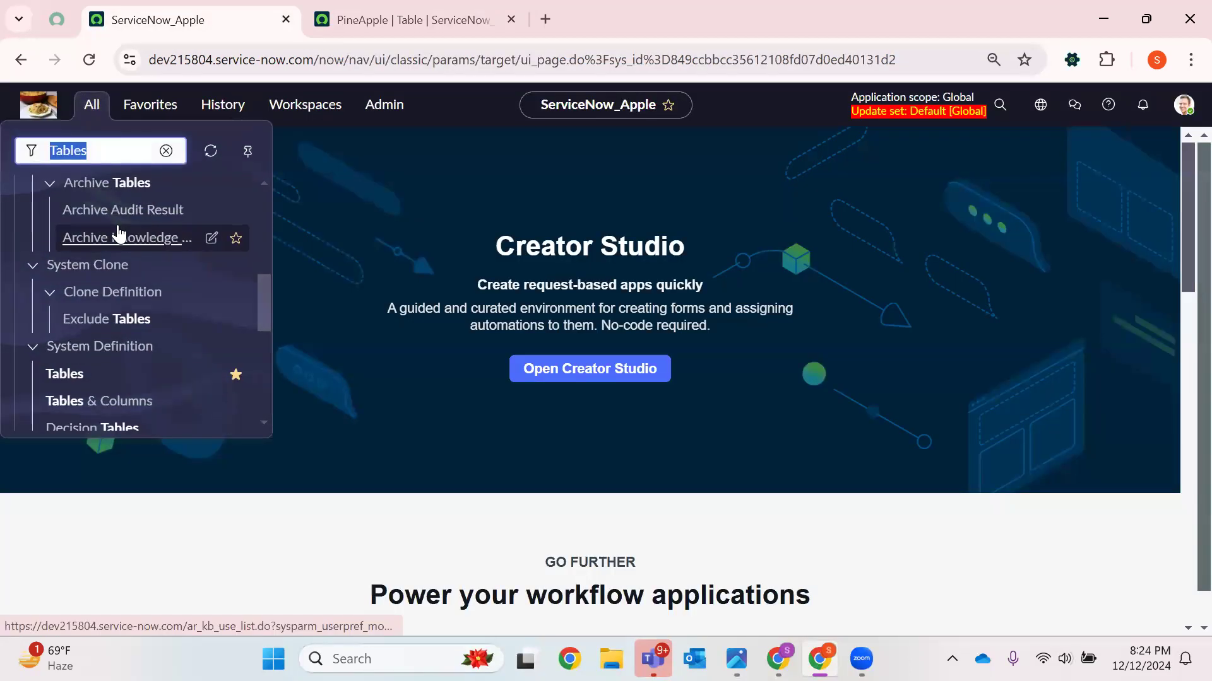
pyautogui.press('BackSpace')
pyautogui.write('Fruits')
pyautogui.click(105, 332)
pyautogui.rightClick(105, 332)
pyautogui.click(192, 347)
pyautogui.rightClick(57, 308)
pyautogui.click(157, 328)
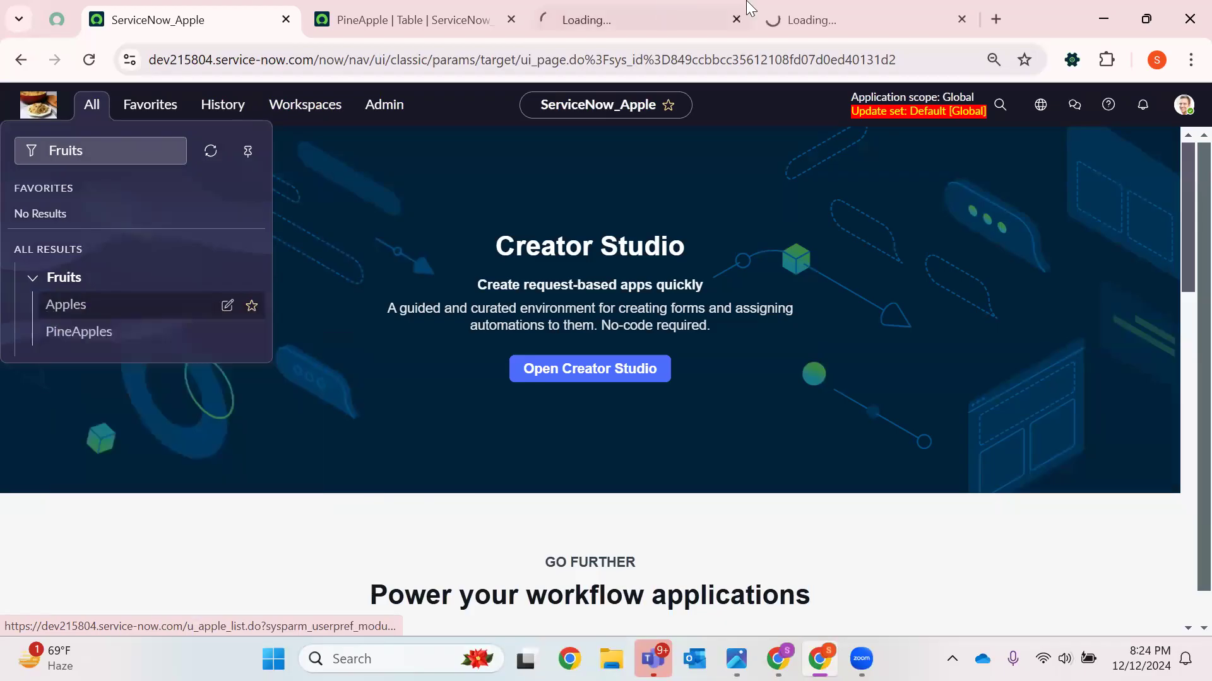
pyautogui.click(754, 13)
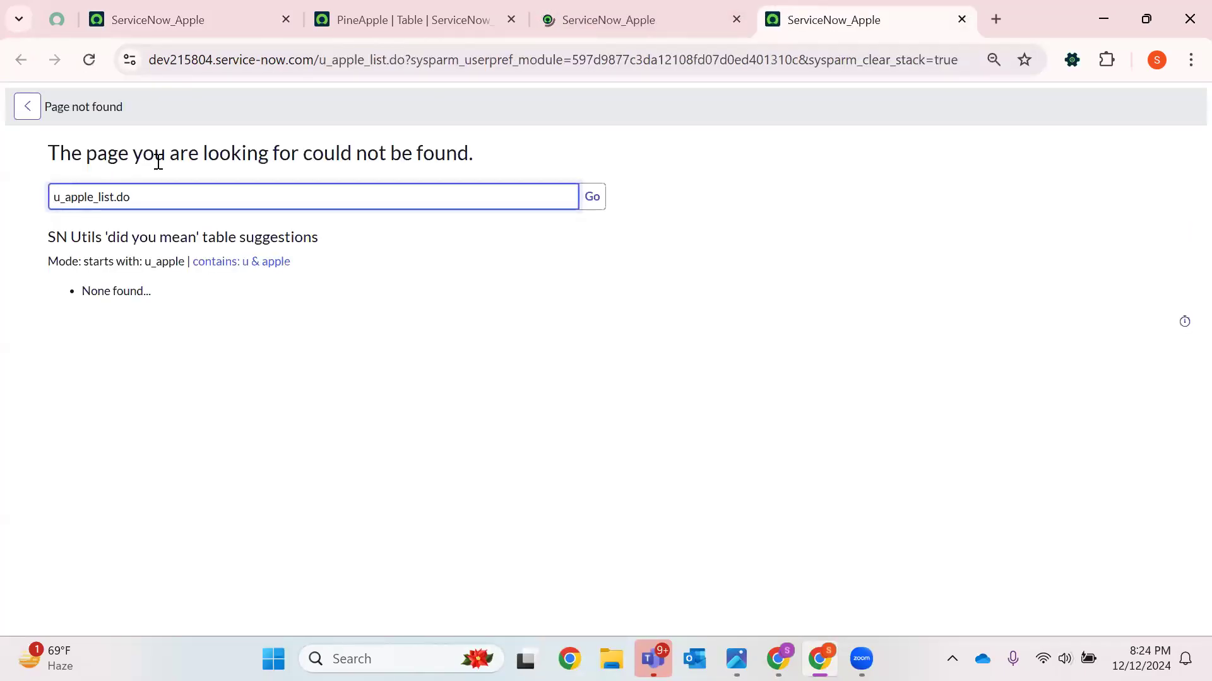
pyautogui.click(961, 19)
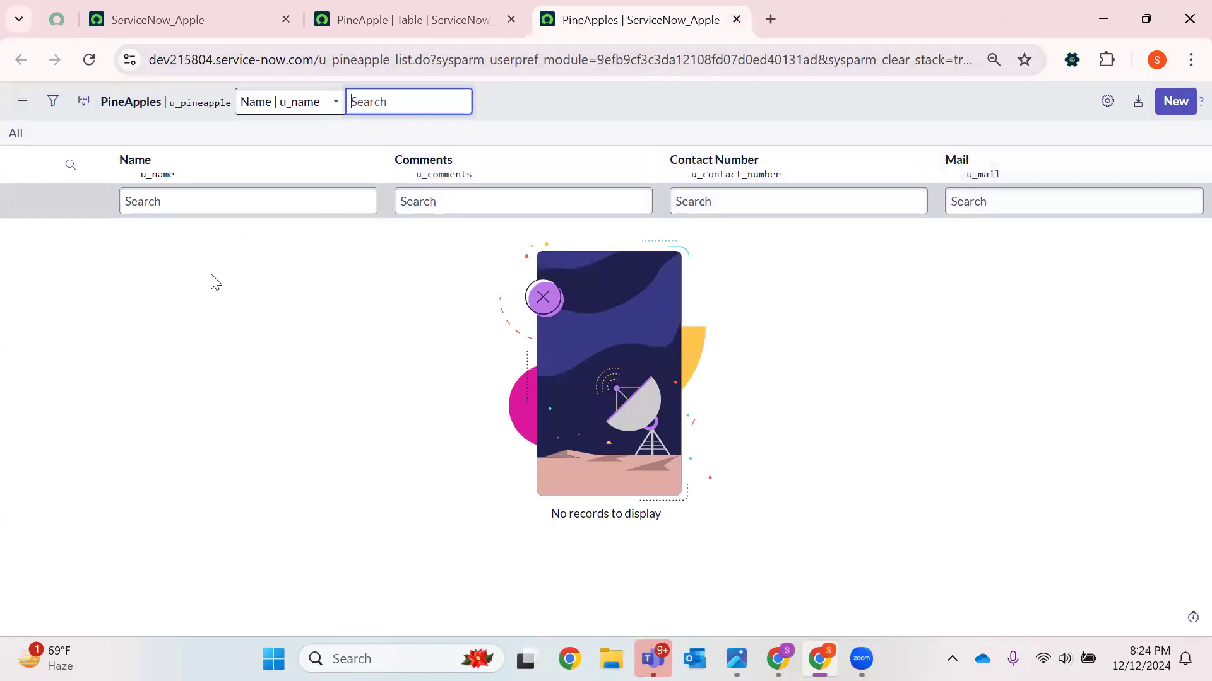
# Delete the PineApple table, confirming with the word delete
pyautogui.click(404, 19)
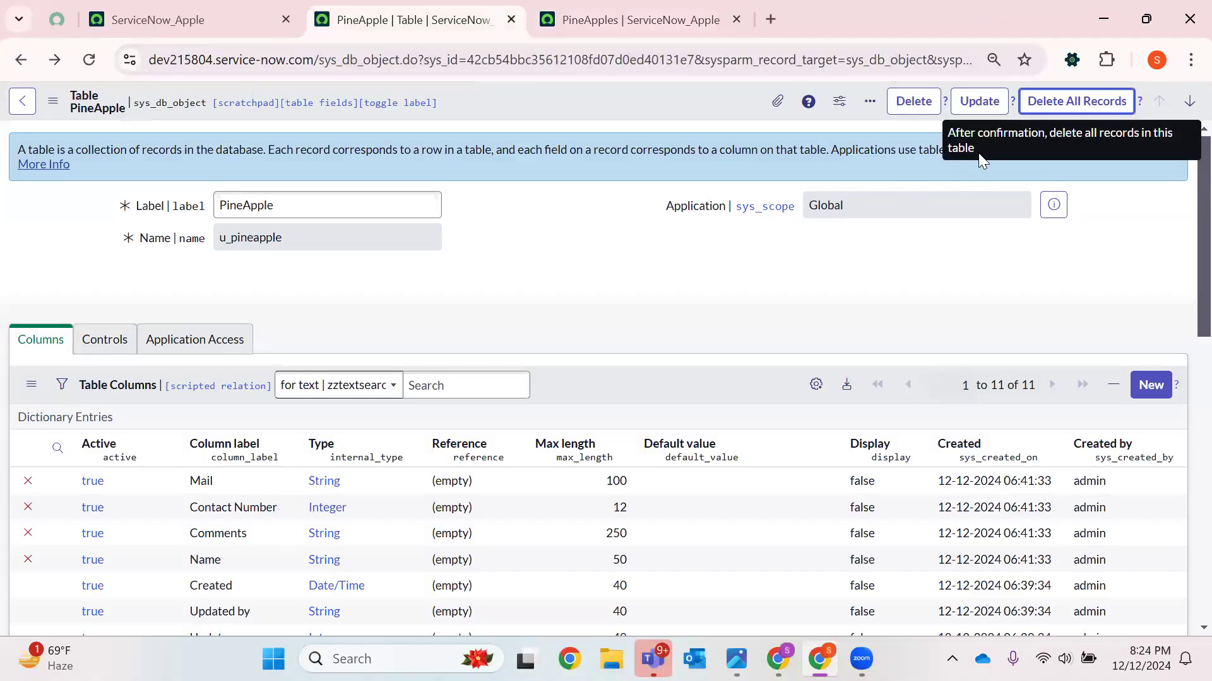
pyautogui.click(913, 102)
pyautogui.write('delete')
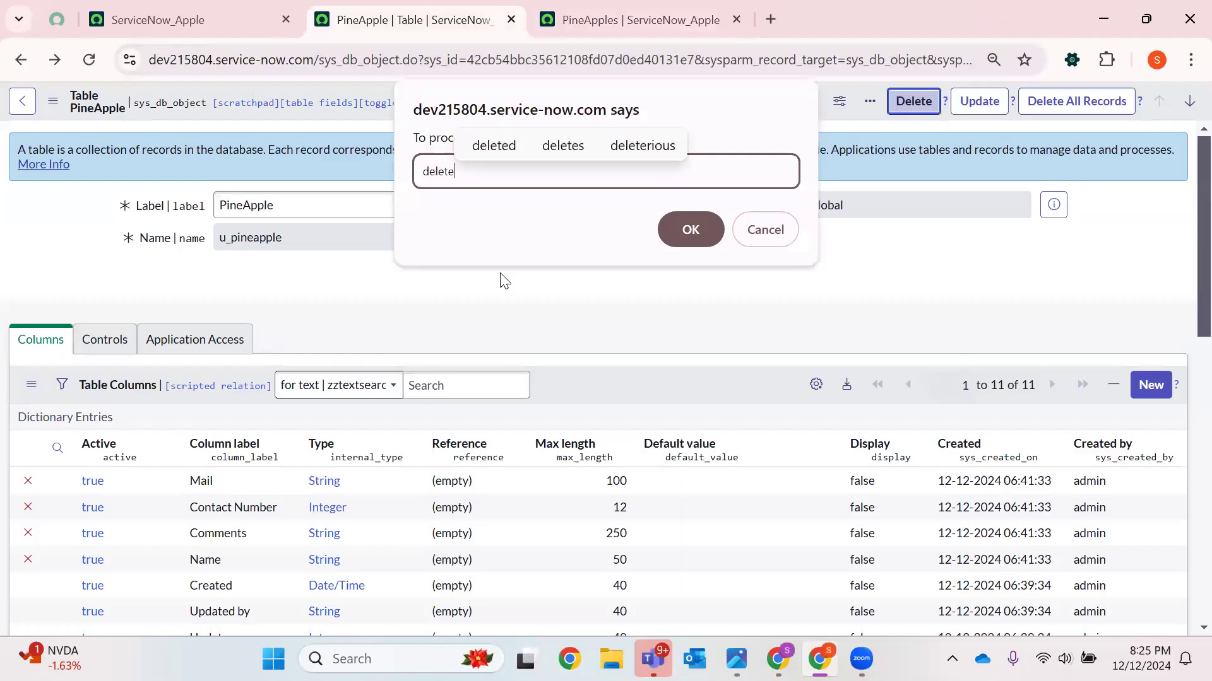
pyautogui.press('Return')
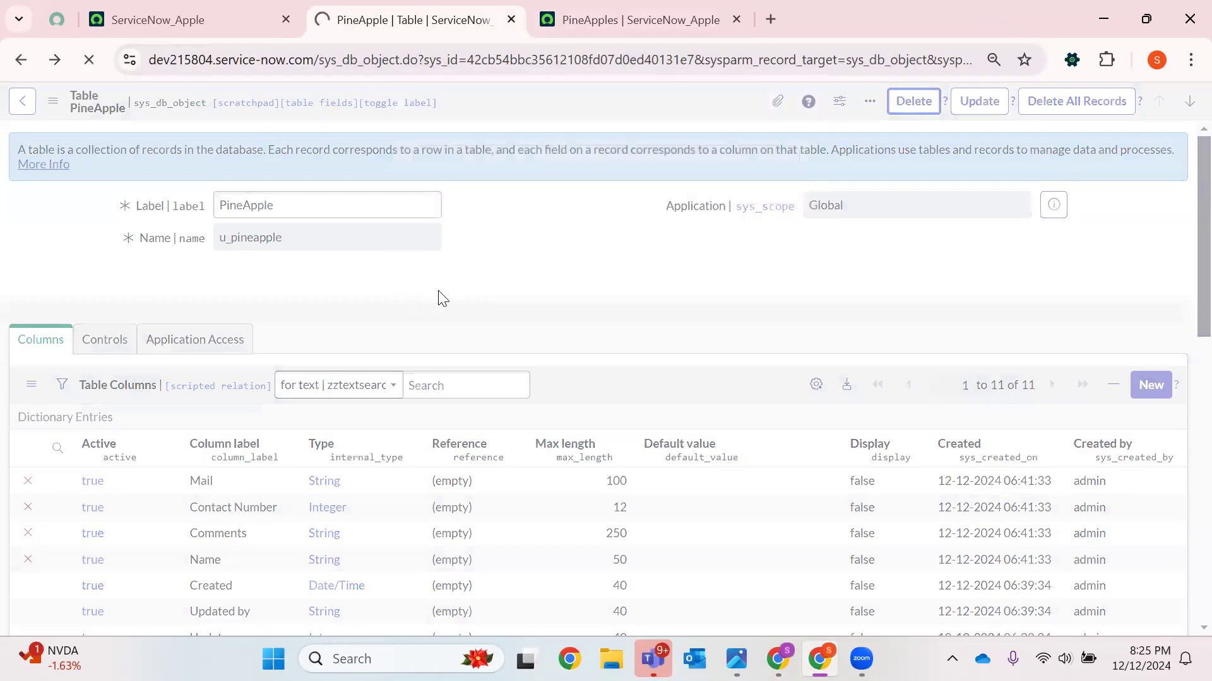
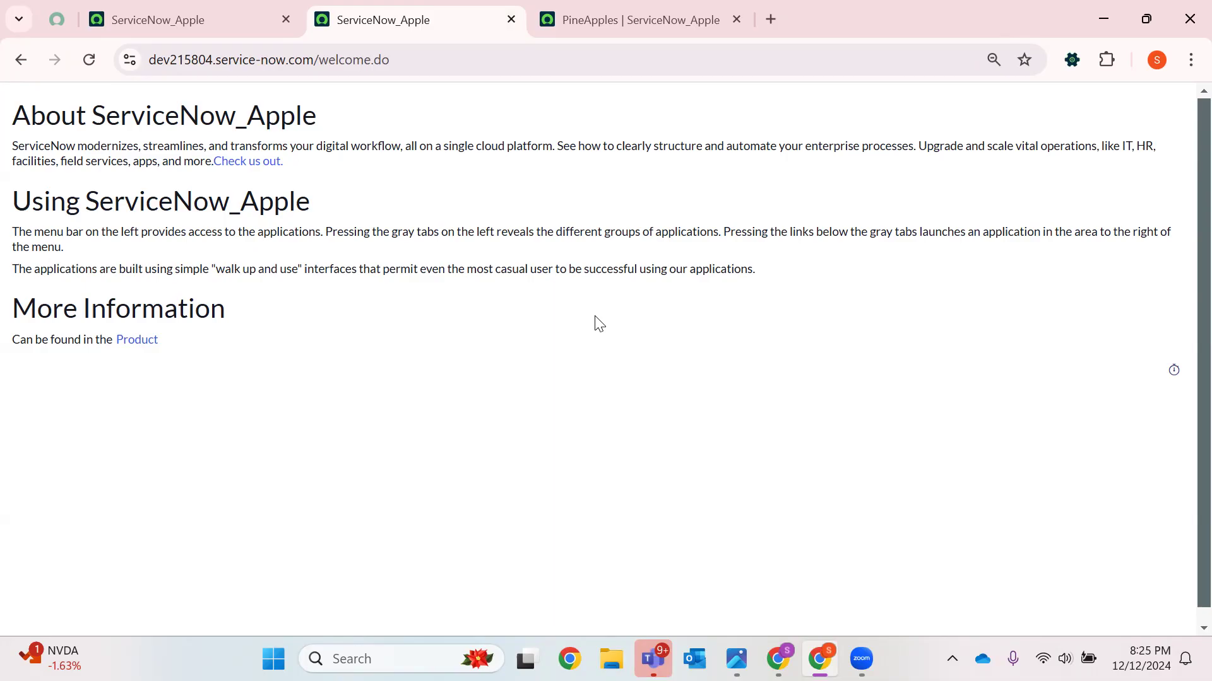
# Close the extra browser tabs, reload the page and dismiss the table-deleted notice
pyautogui.click(736, 20)
pyautogui.click(511, 20)
pyautogui.click(91, 61)
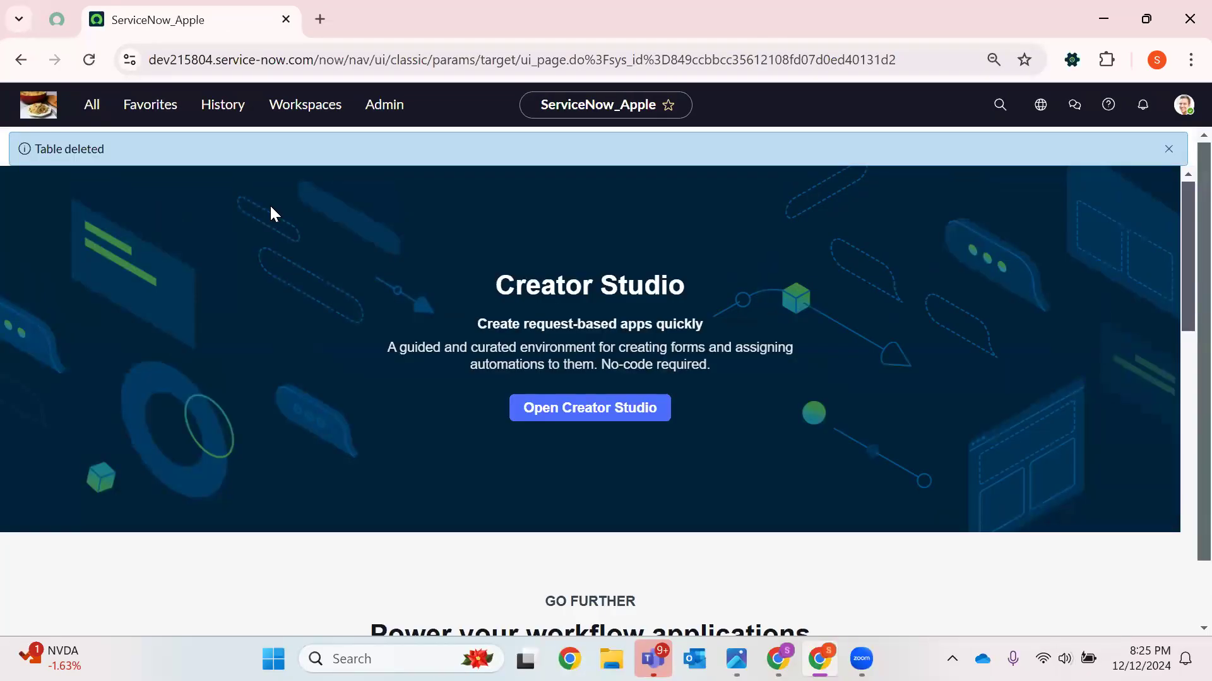
pyautogui.click(1167, 149)
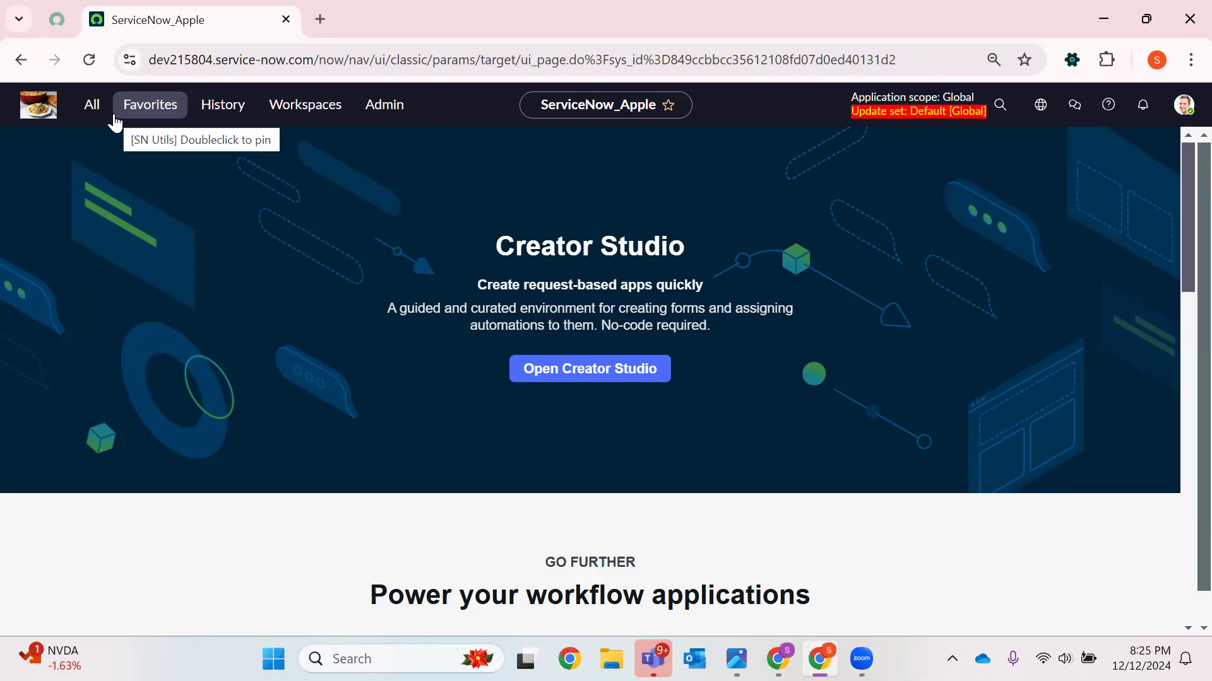
# Filter the navigator for deleted and open Deleted Records in a new tab
pyautogui.click(38, 104)
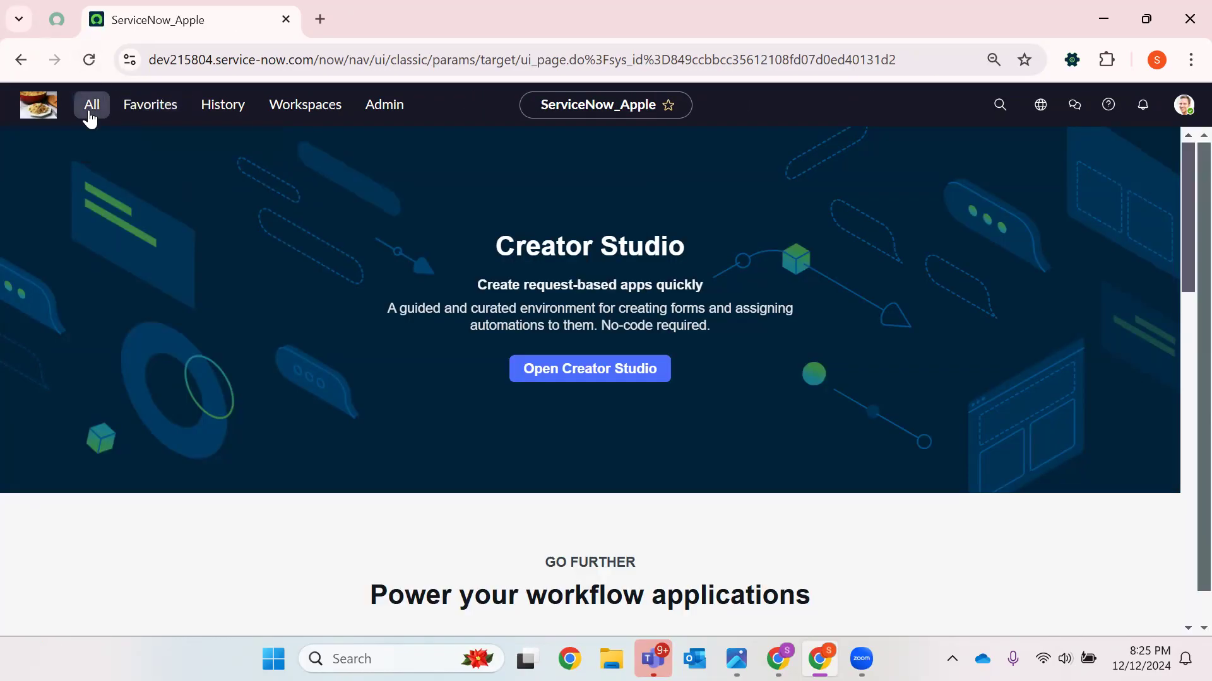
pyautogui.click(89, 112)
pyautogui.write('sys')
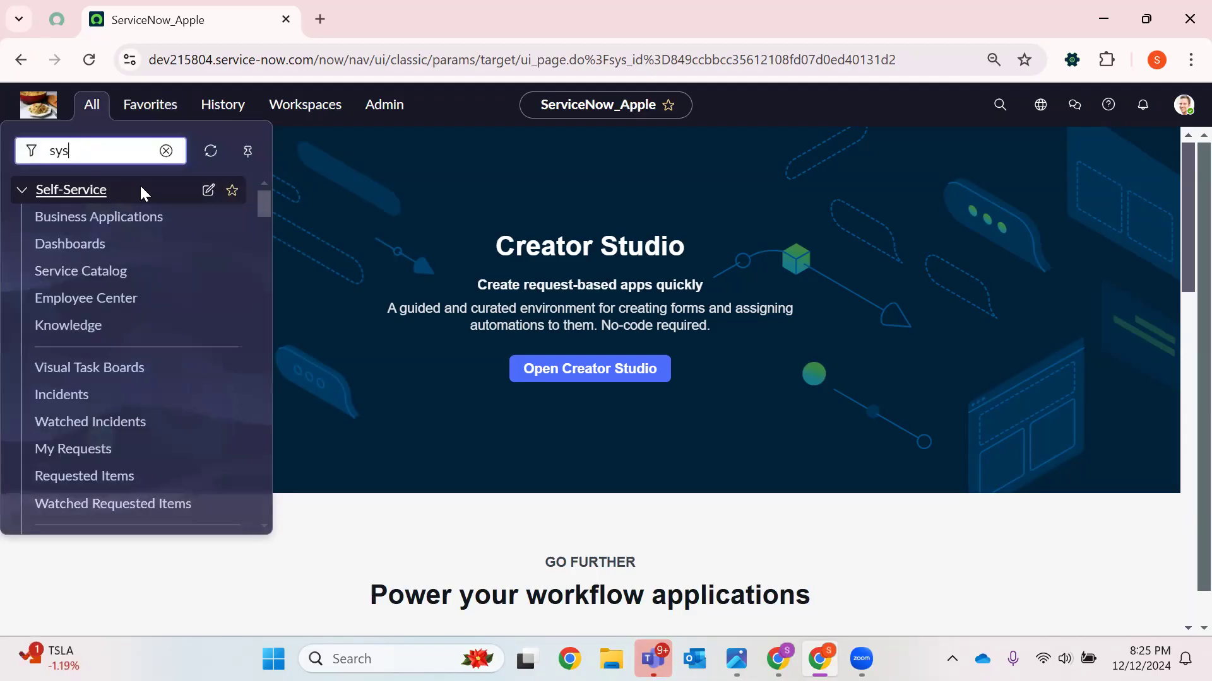
pyautogui.press('BackSpace')
pyautogui.press('BackSpace')
pyautogui.press('BackSpace')
pyautogui.write('de')
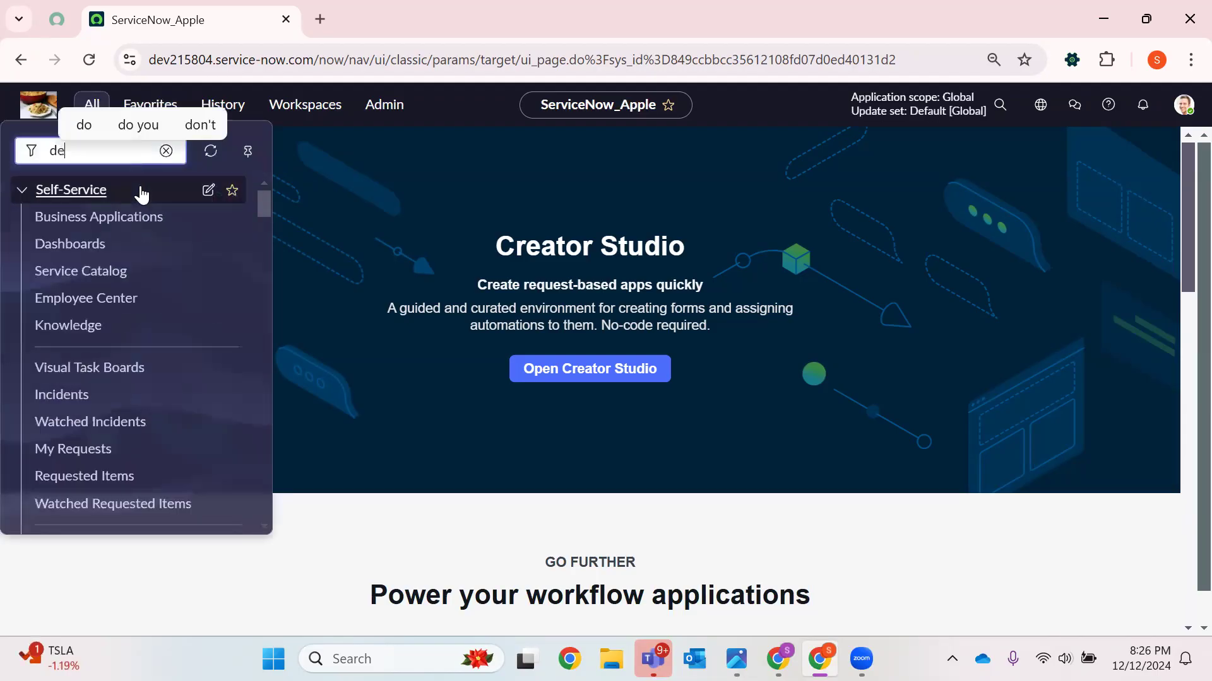
pyautogui.write('leted')
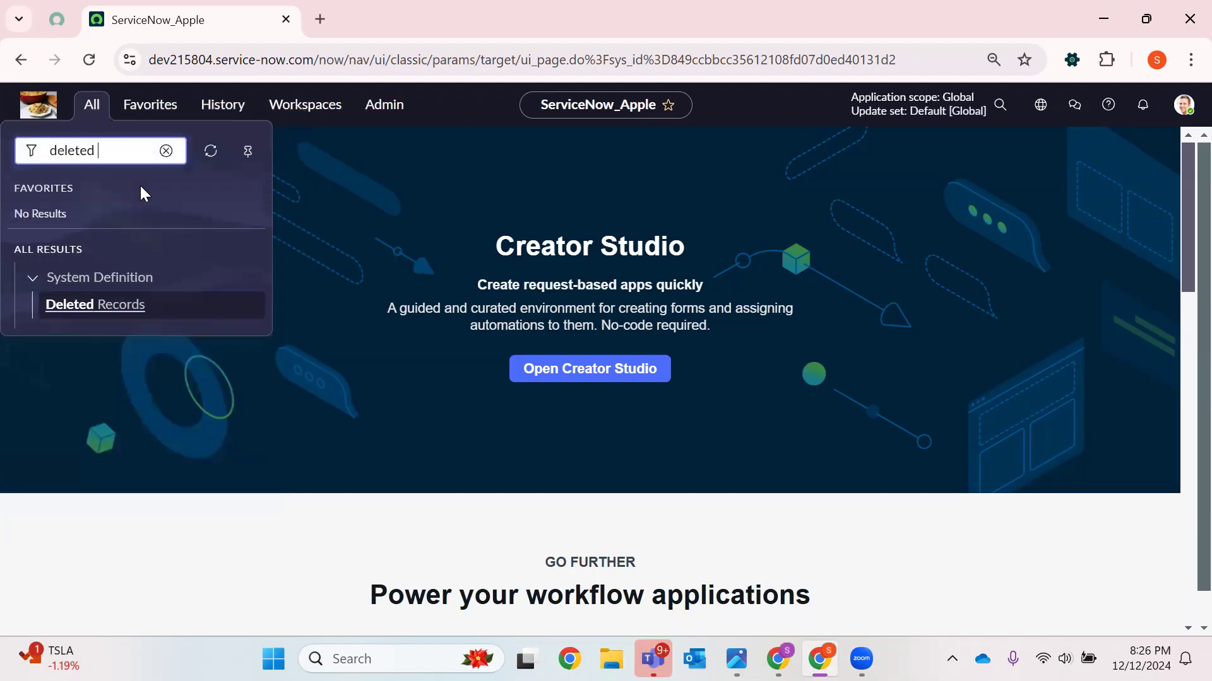
pyautogui.click(126, 309)
pyautogui.rightClick(151, 318)
pyautogui.click(203, 333)
pyautogui.click(391, 20)
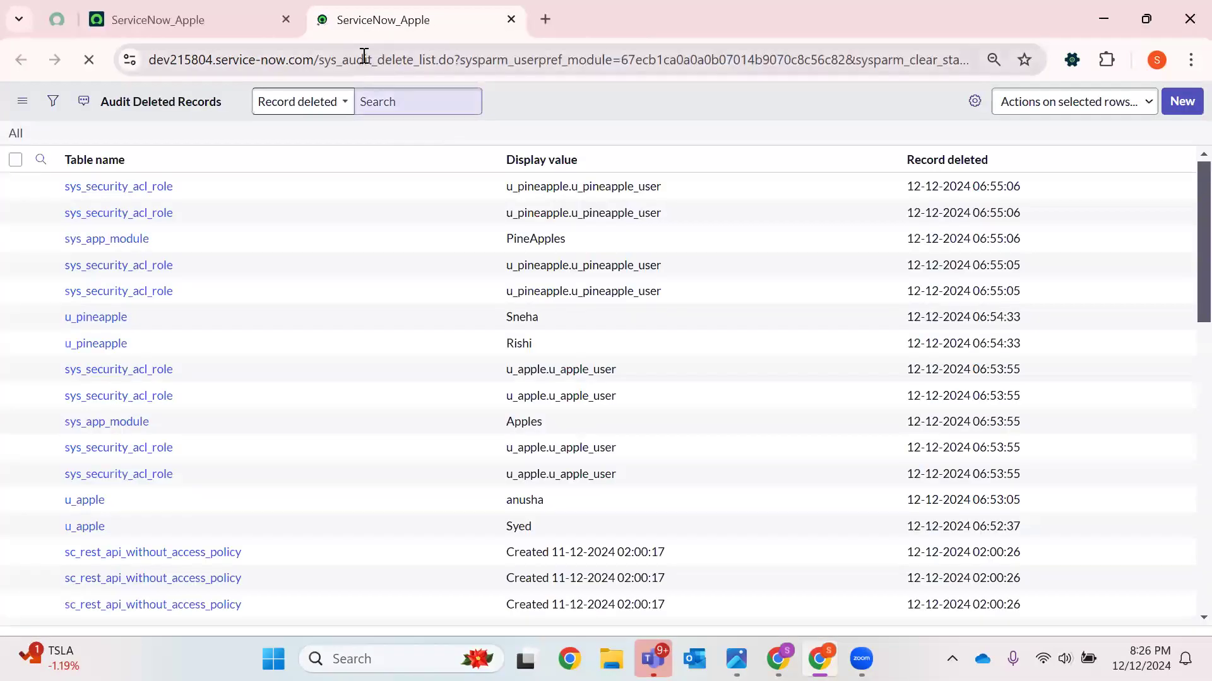
# Filter the Audit Deleted Records list to table names containing apple
pyautogui.doubleClick(364, 59)
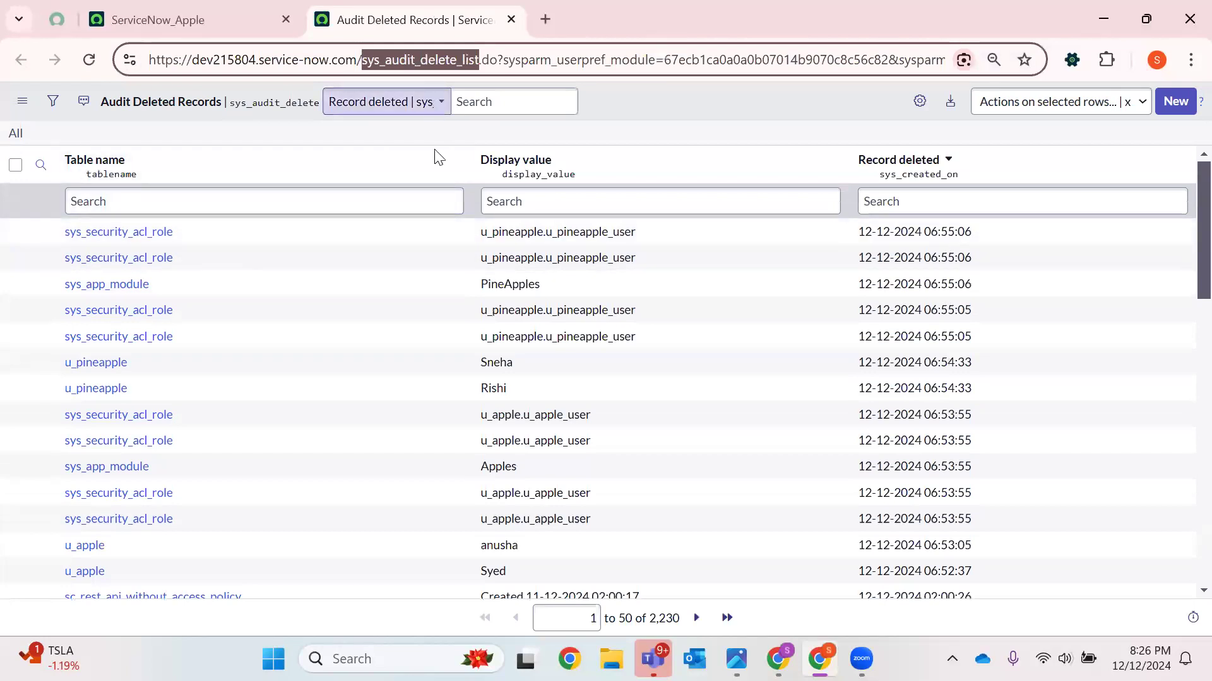
pyautogui.scroll(-3, 290, 385)
pyautogui.scroll(3, 189, 391)
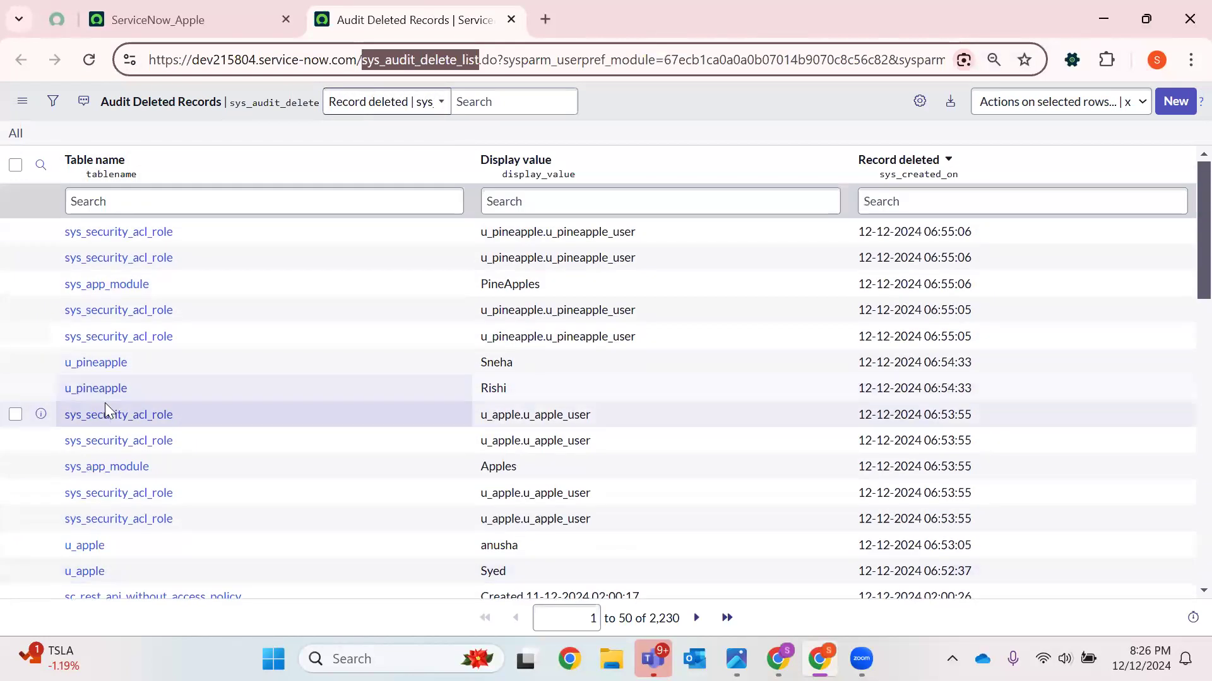
pyautogui.rightClick(154, 360)
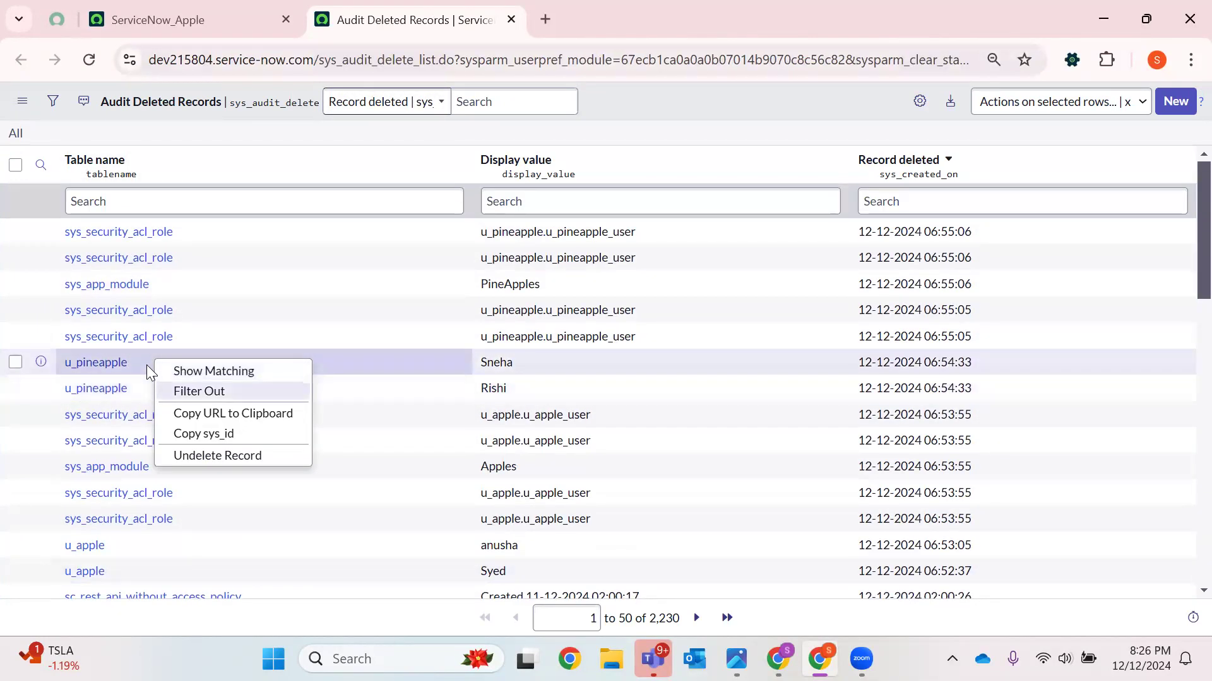
pyautogui.click(146, 365)
pyautogui.click(170, 201)
pyautogui.write('*')
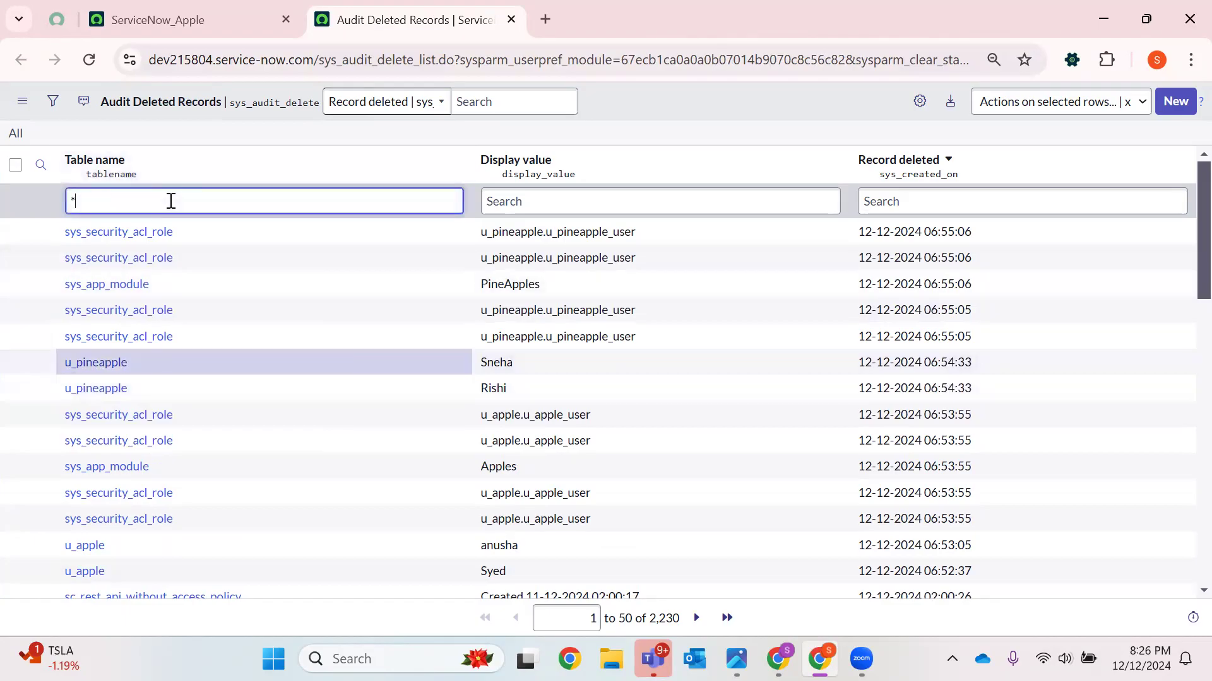
pyautogui.write('apple')
pyautogui.press('Return')
pyautogui.moveTo(493, 229); pyautogui.dragTo(510, 330)
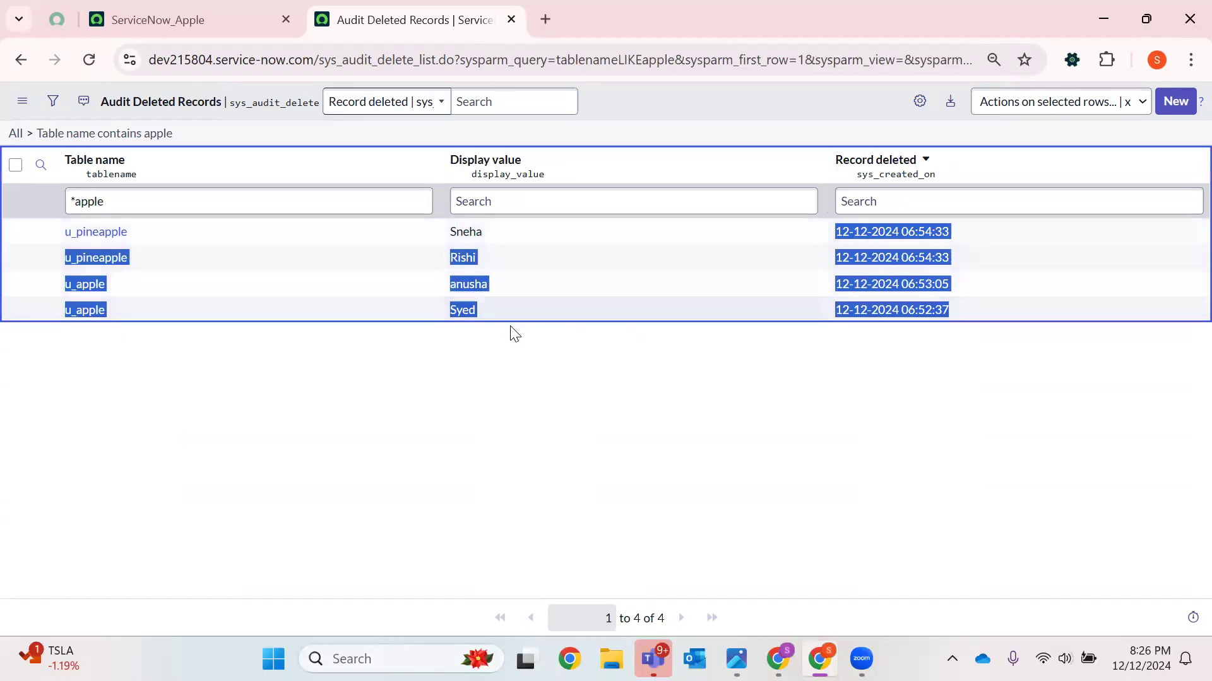
pyautogui.click(291, 351)
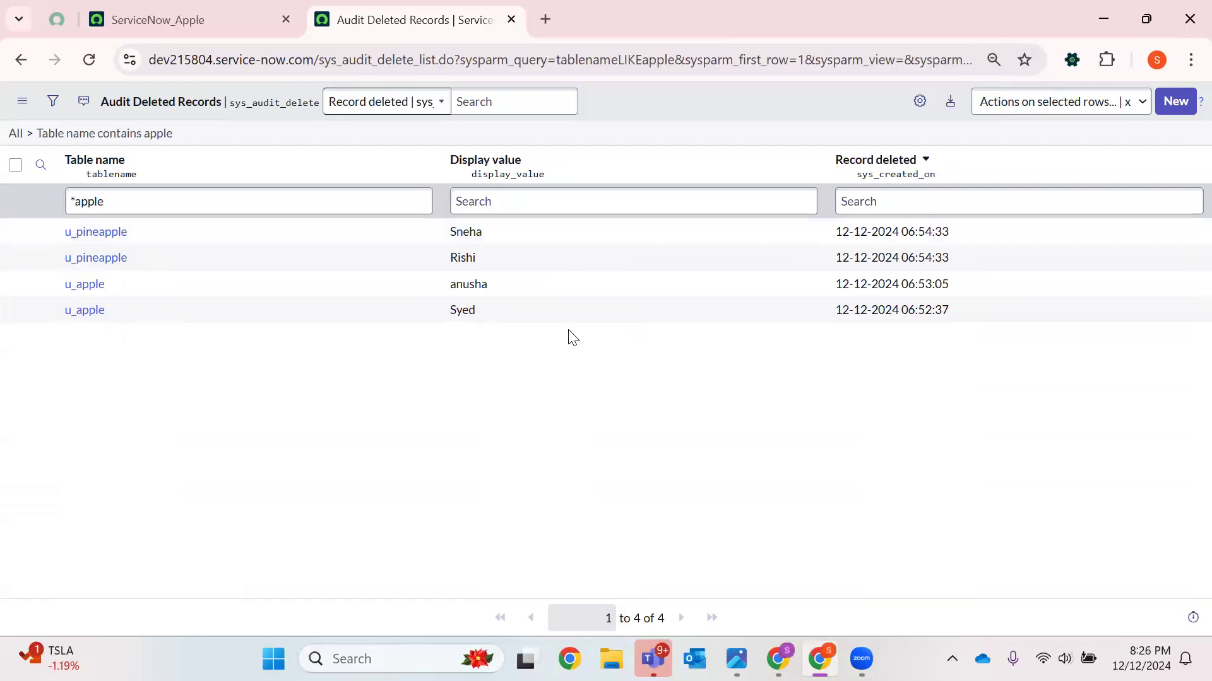
# Pin the deleted-records tab and open sys_metadata_delete.LIST from the navigator filter
pyautogui.rightClick(408, 25)
pyautogui.click(462, 226)
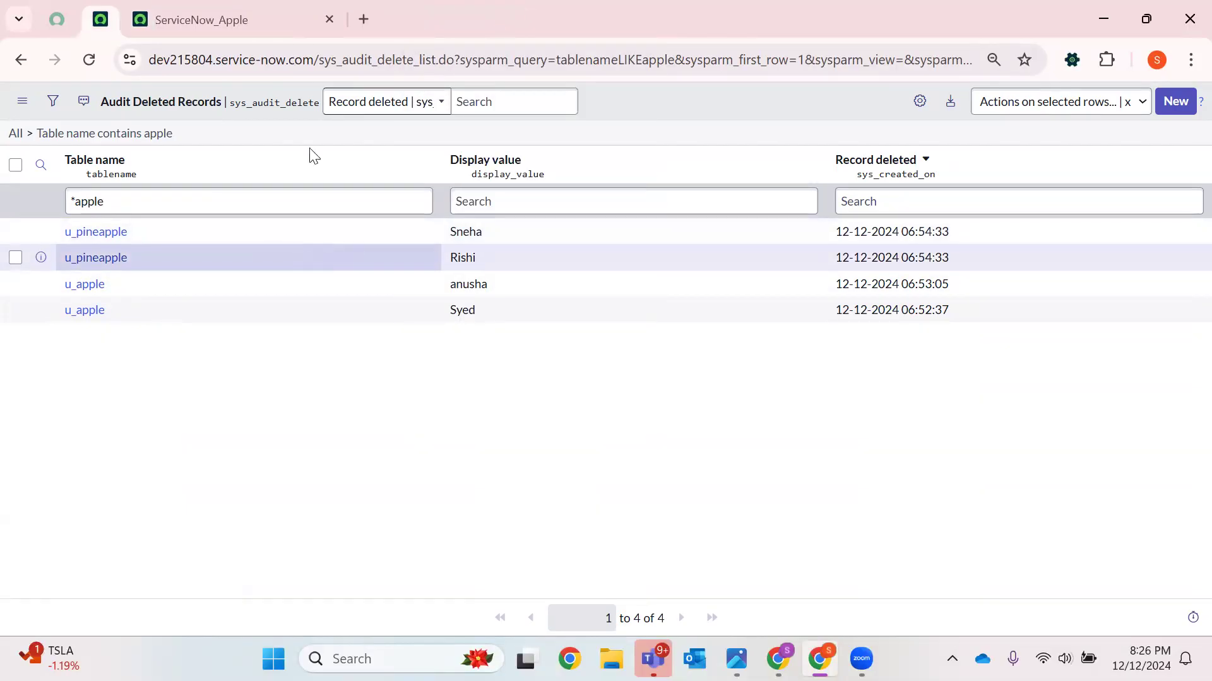
pyautogui.click(263, 21)
pyautogui.click(92, 104)
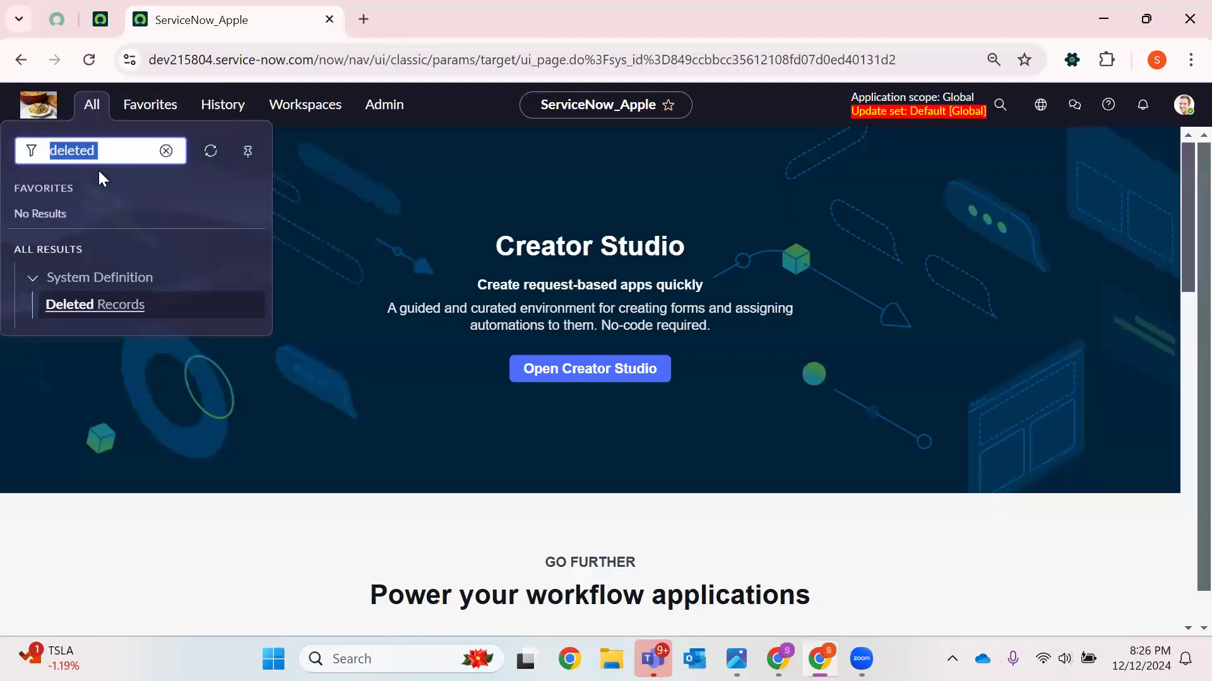
pyautogui.press('BackSpace')
pyautogui.write('sys_me')
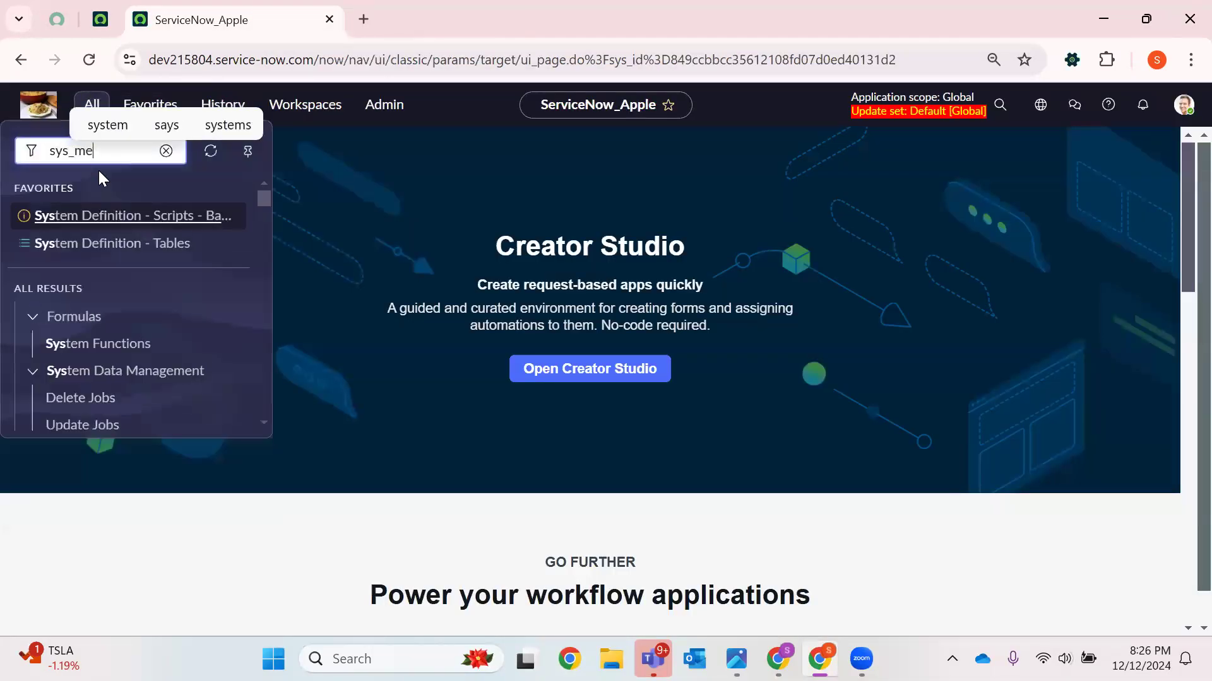
pyautogui.write('tadata_d')
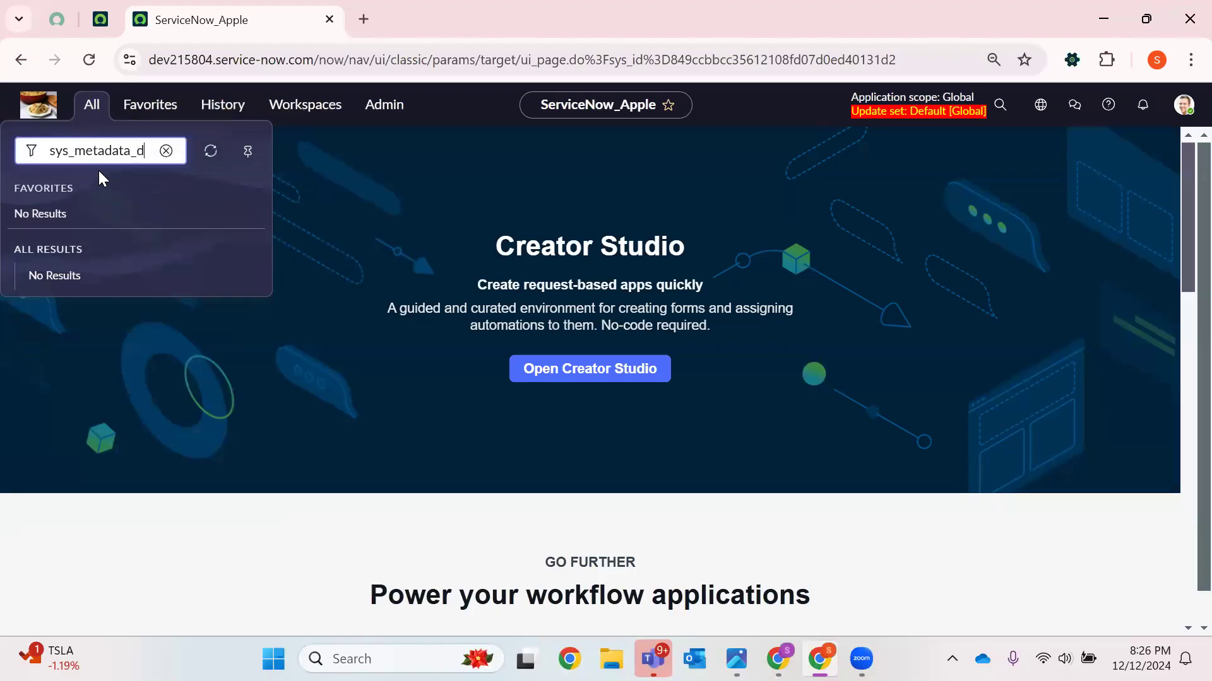
pyautogui.write('elete.LIST')
pyautogui.press('Return')
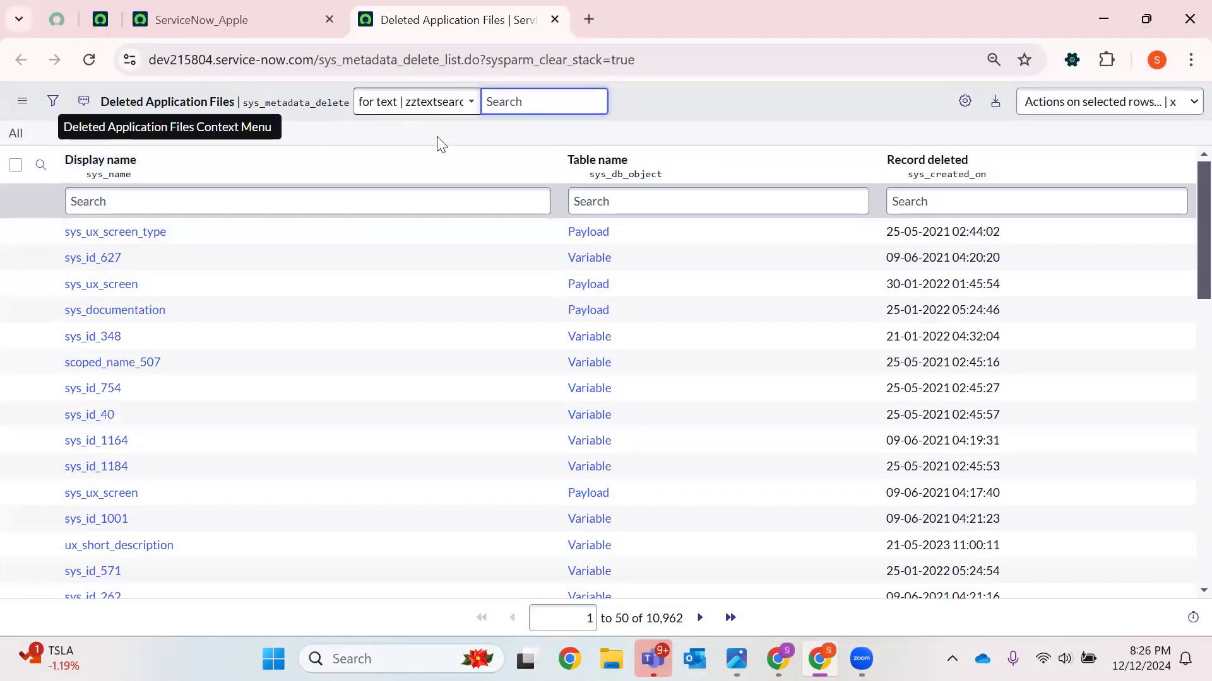
# Filter Deleted Application Files by display name pineapple
pyautogui.scroll(-10, 618, 248)
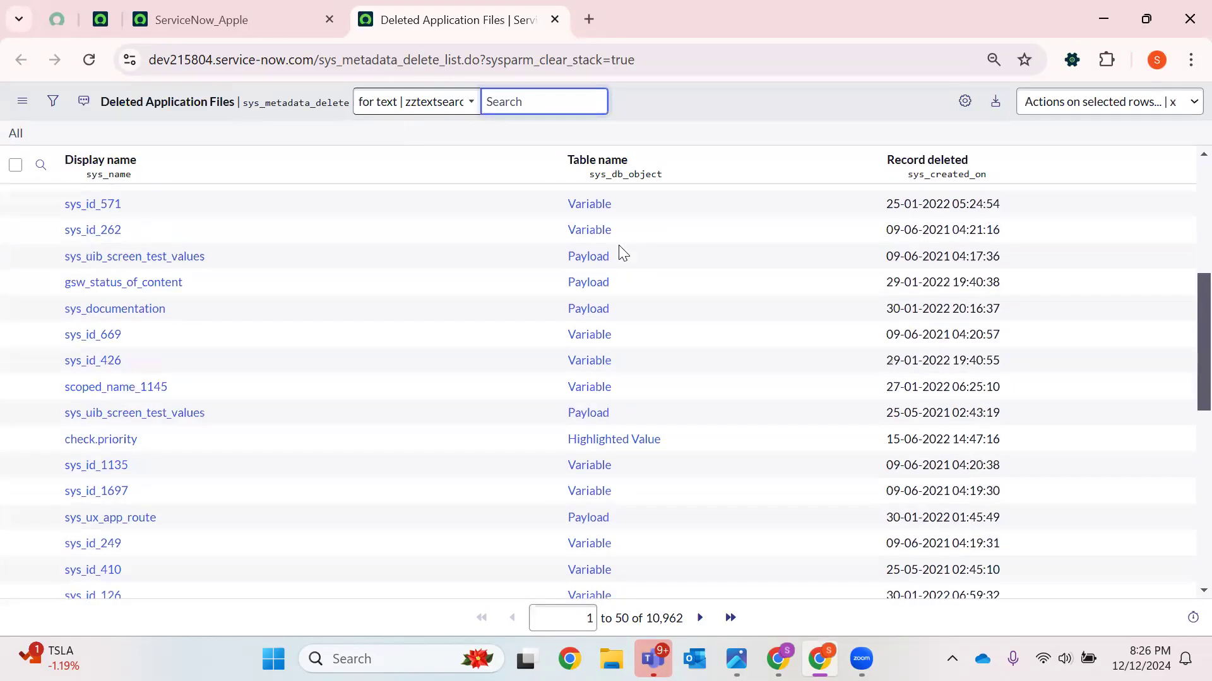
pyautogui.scroll(10, 620, 243)
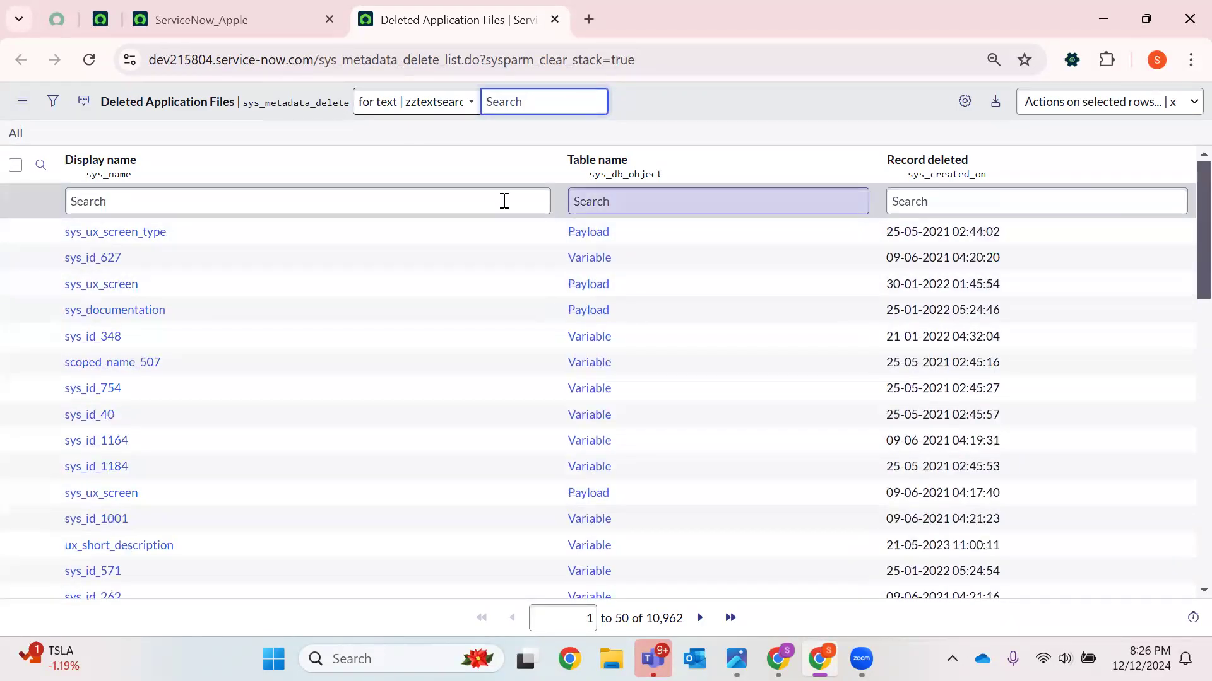
pyautogui.click(260, 202)
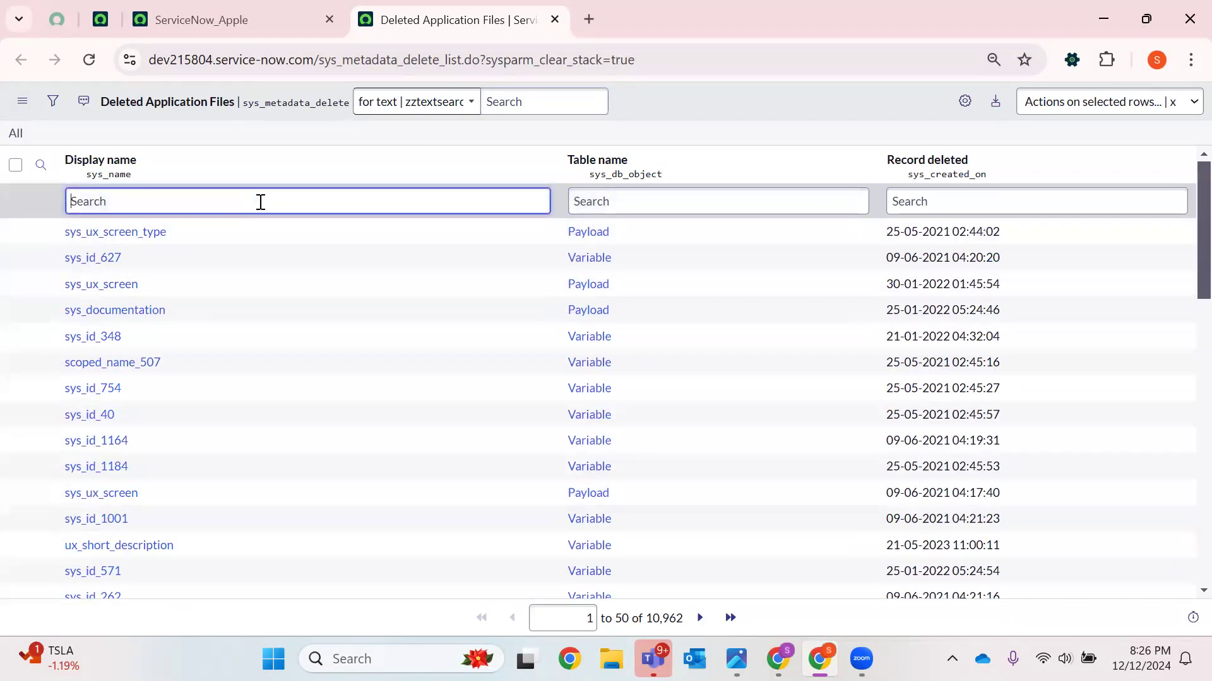
pyautogui.write('pineapple')
pyautogui.press('Return')
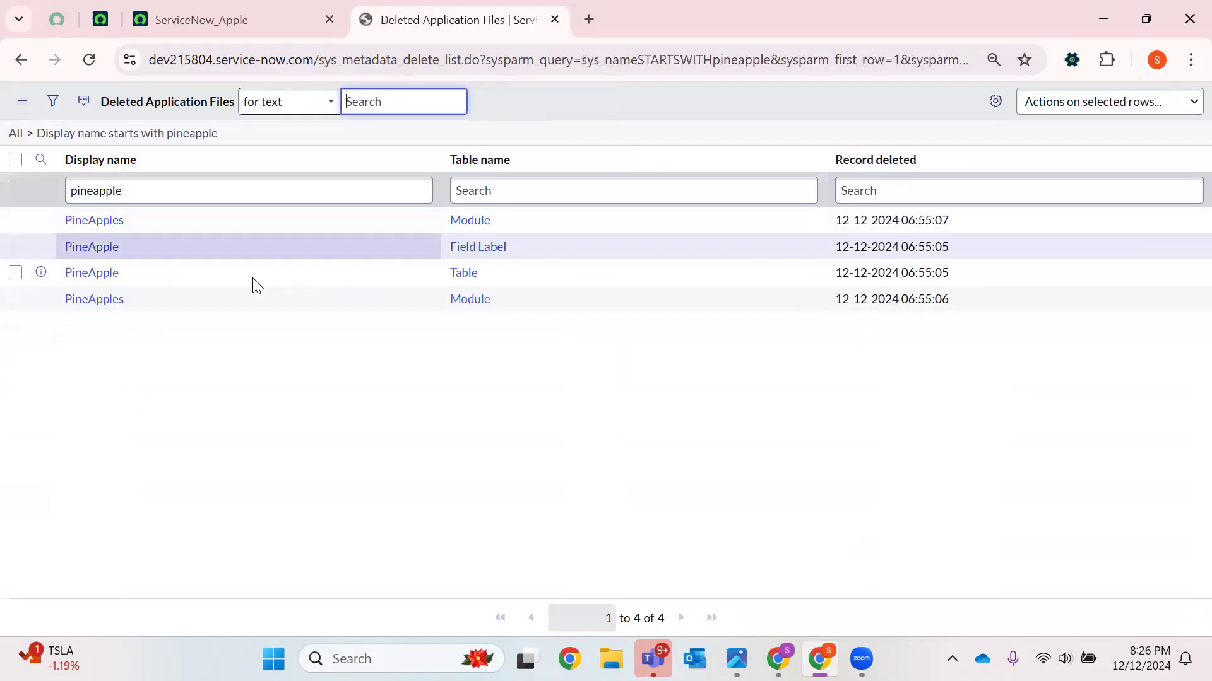
# Open the deleted PineApple table file in a new tab
pyautogui.moveTo(503, 282); pyautogui.dragTo(432, 309)
pyautogui.click(454, 309)
pyautogui.moveTo(553, 257); pyautogui.dragTo(397, 258)
pyautogui.moveTo(523, 232); pyautogui.dragTo(404, 234)
pyautogui.click(108, 351)
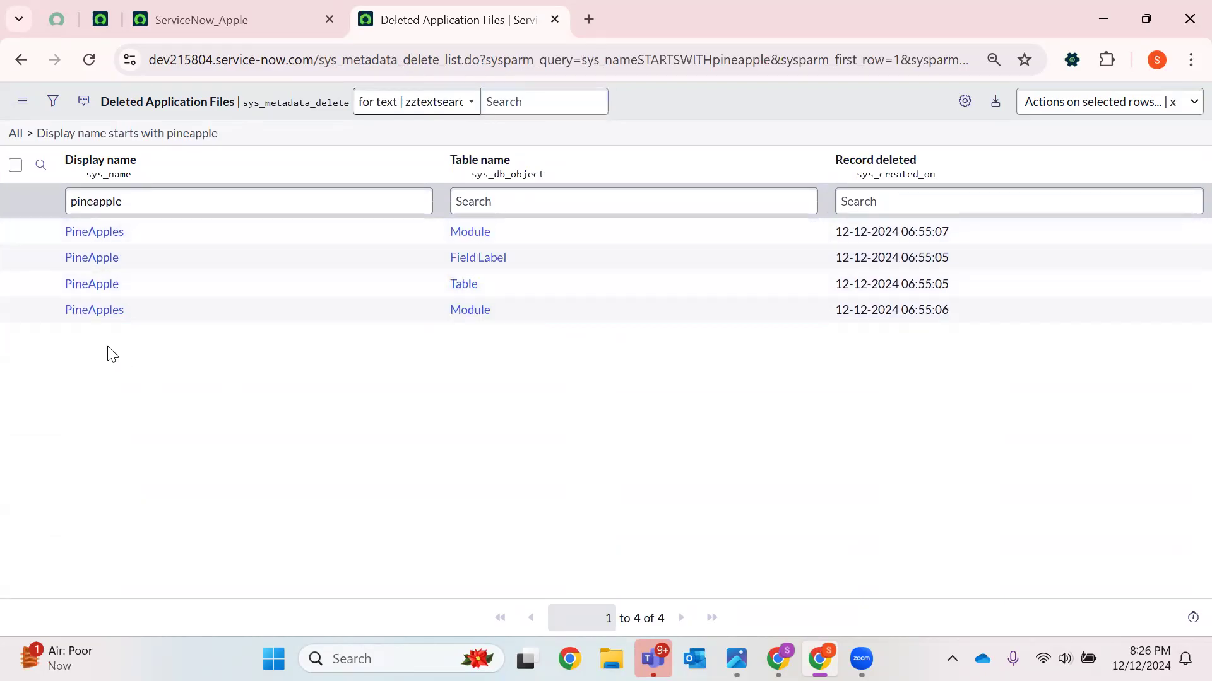
pyautogui.rightClick(88, 296)
pyautogui.click(208, 319)
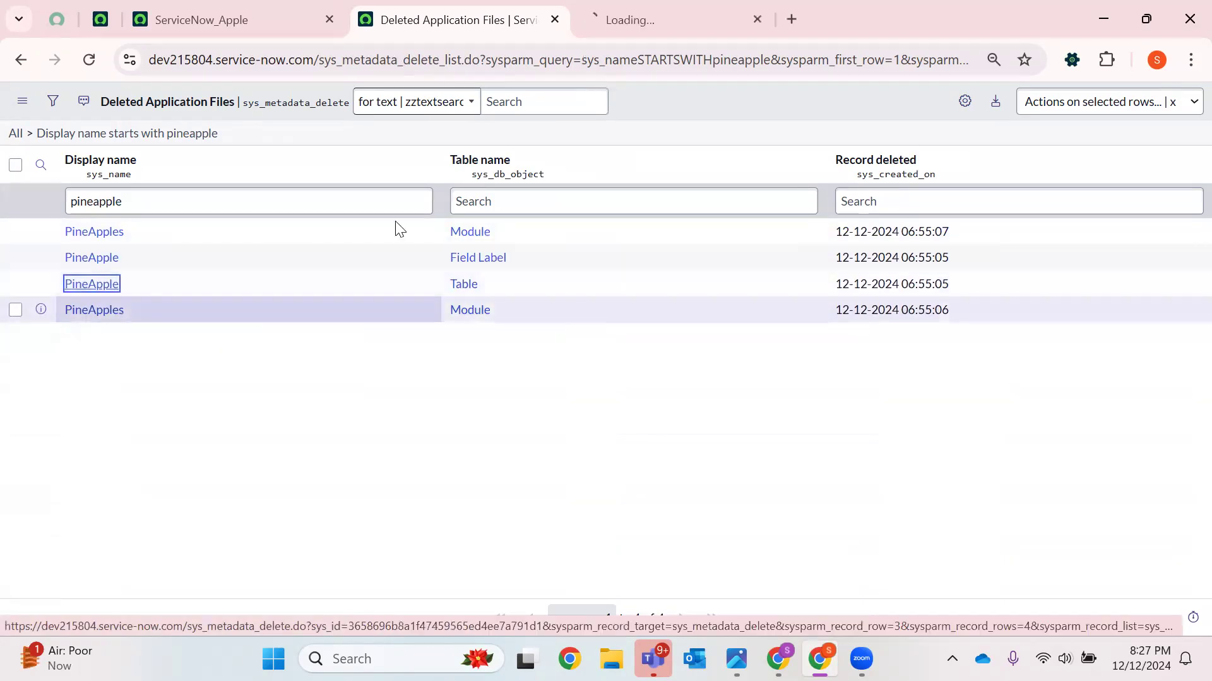
pyautogui.click(648, 10)
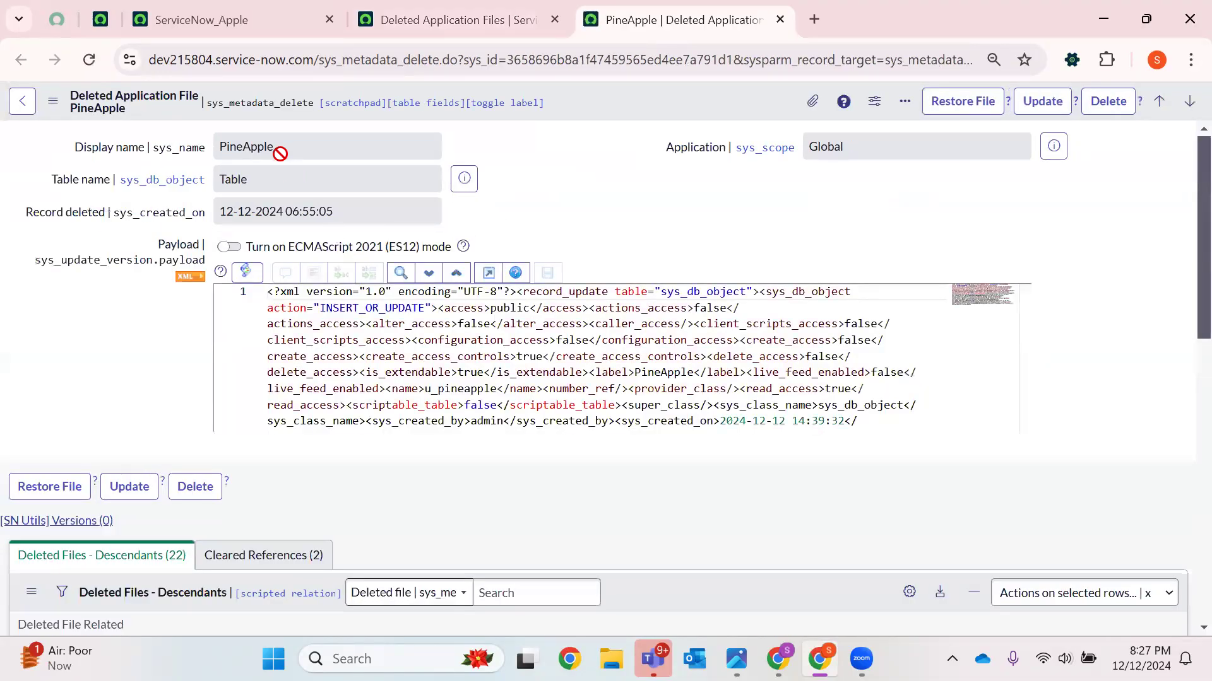
# Examine the deleted PineApple table file's fields, XML payload and related lists
pyautogui.doubleClick(280, 153)
pyautogui.click(272, 179)
pyautogui.doubleClick(272, 179)
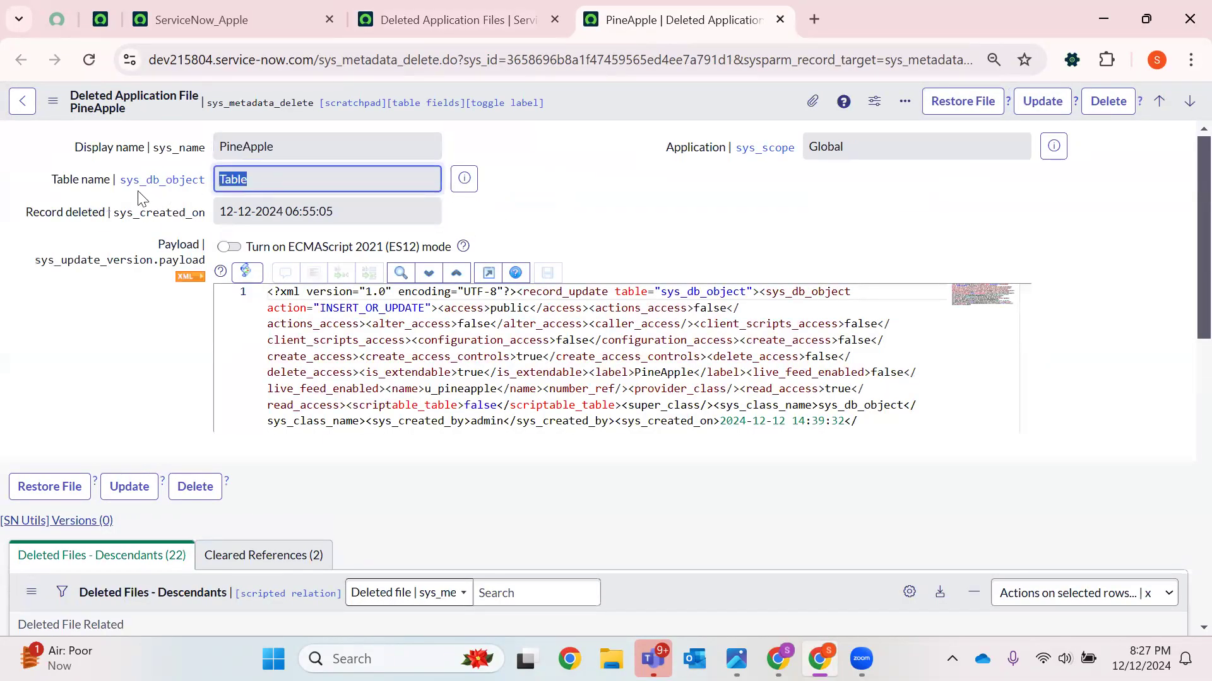
pyautogui.click(295, 215)
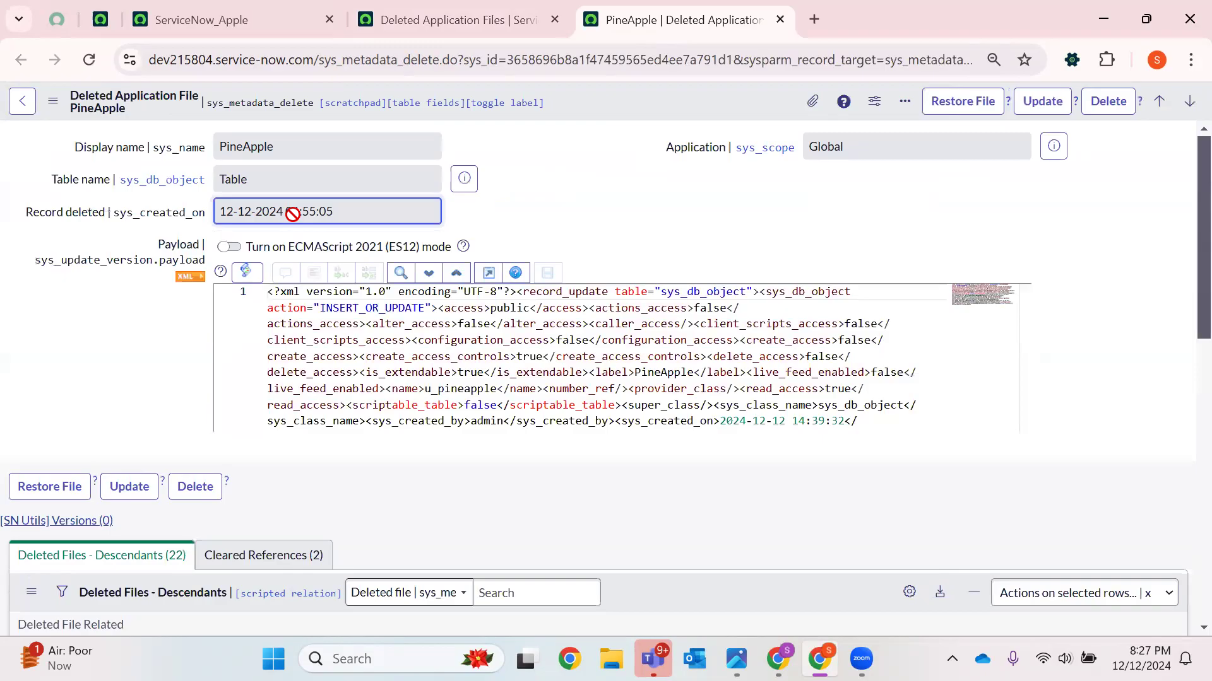
pyautogui.scroll(-2, 339, 361)
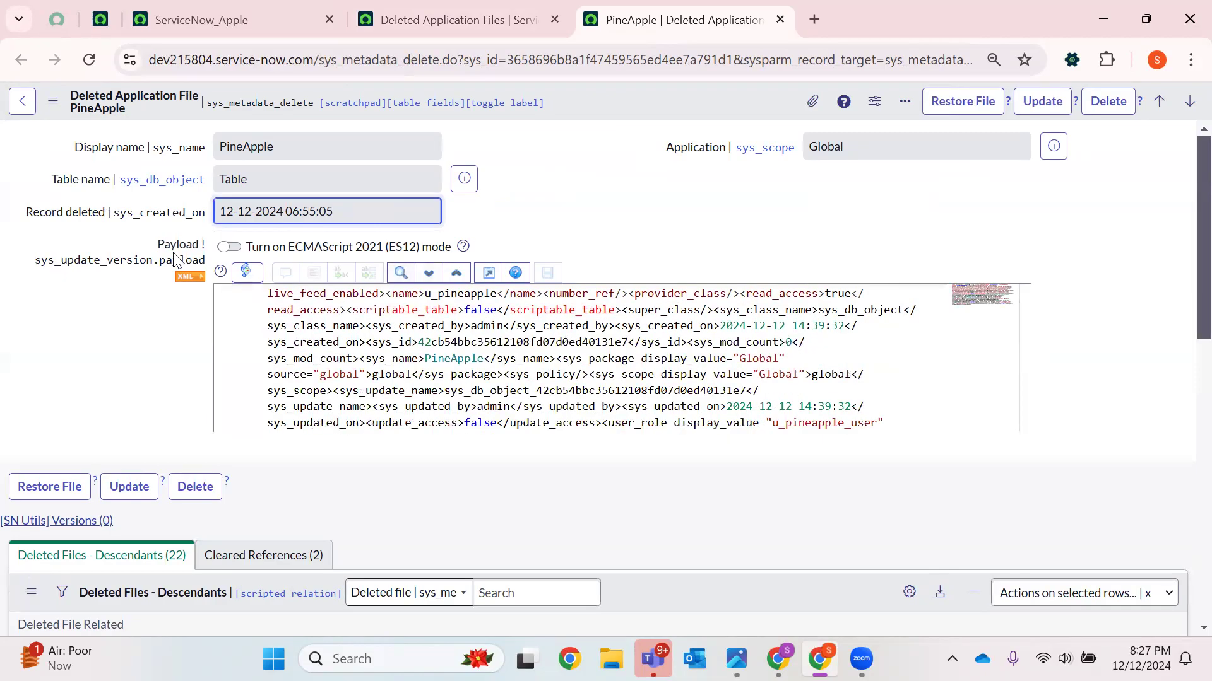
pyautogui.click(824, 190)
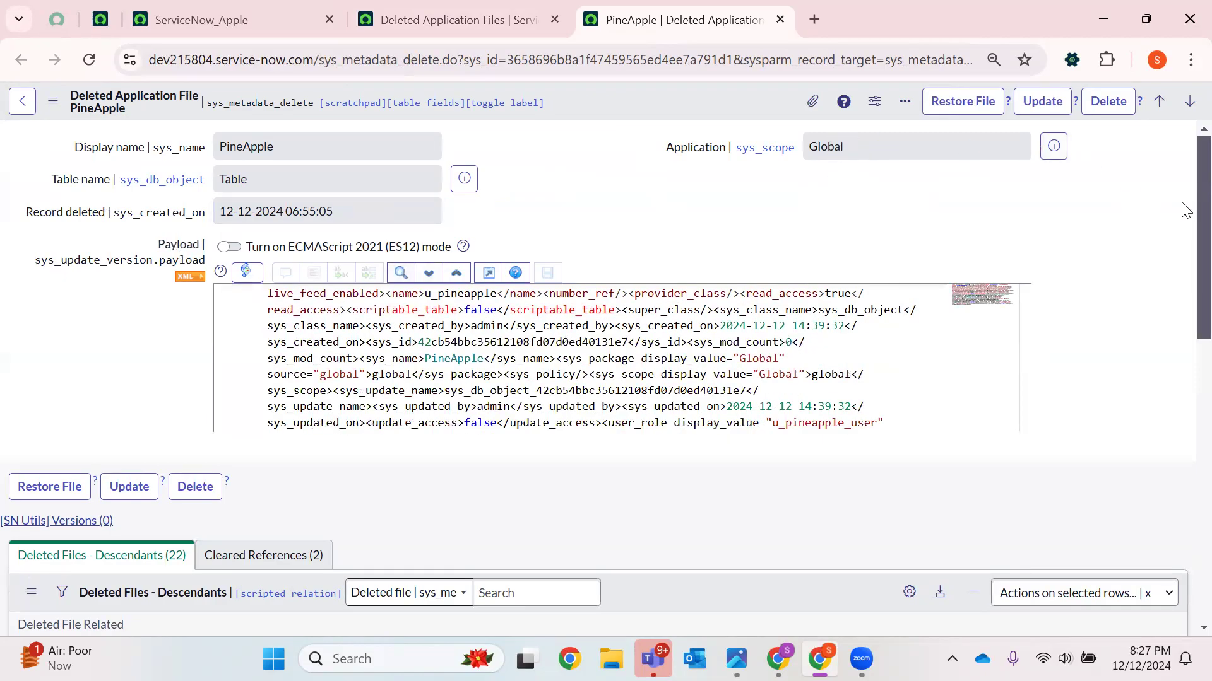
pyautogui.scroll(-8, 1181, 303)
pyautogui.scroll(8, 1181, 367)
pyautogui.scroll(-3, 460, 372)
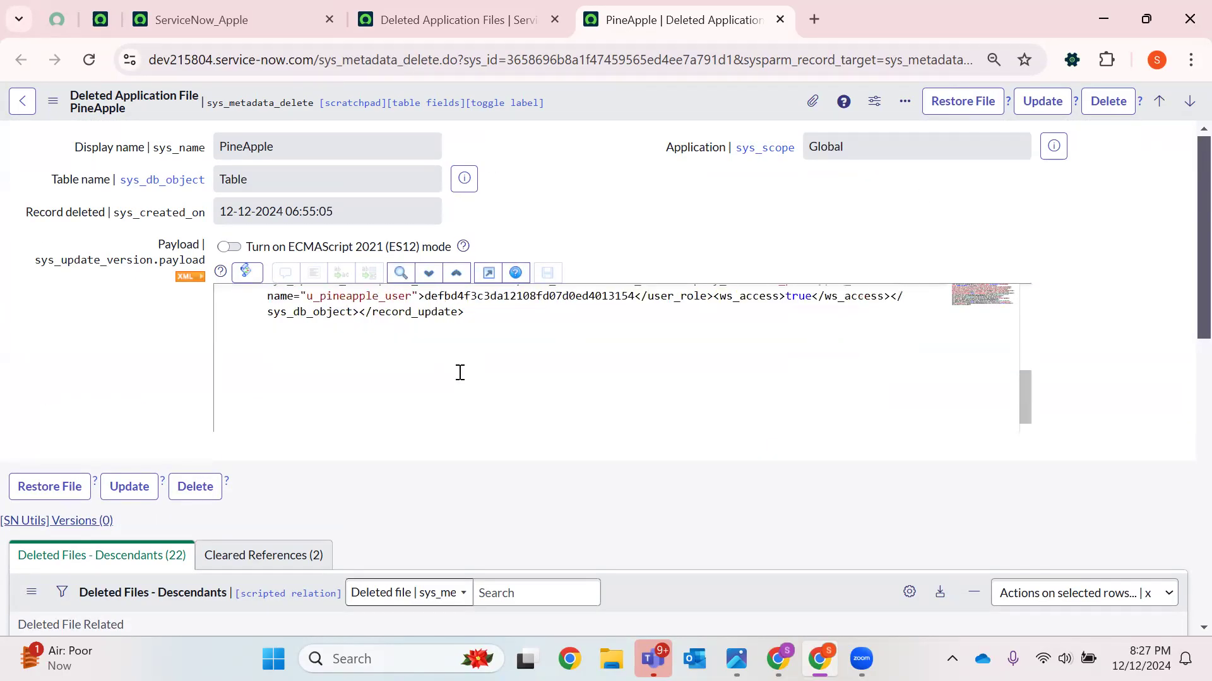
pyautogui.click(264, 555)
pyautogui.click(126, 555)
pyautogui.scroll(3, 546, 406)
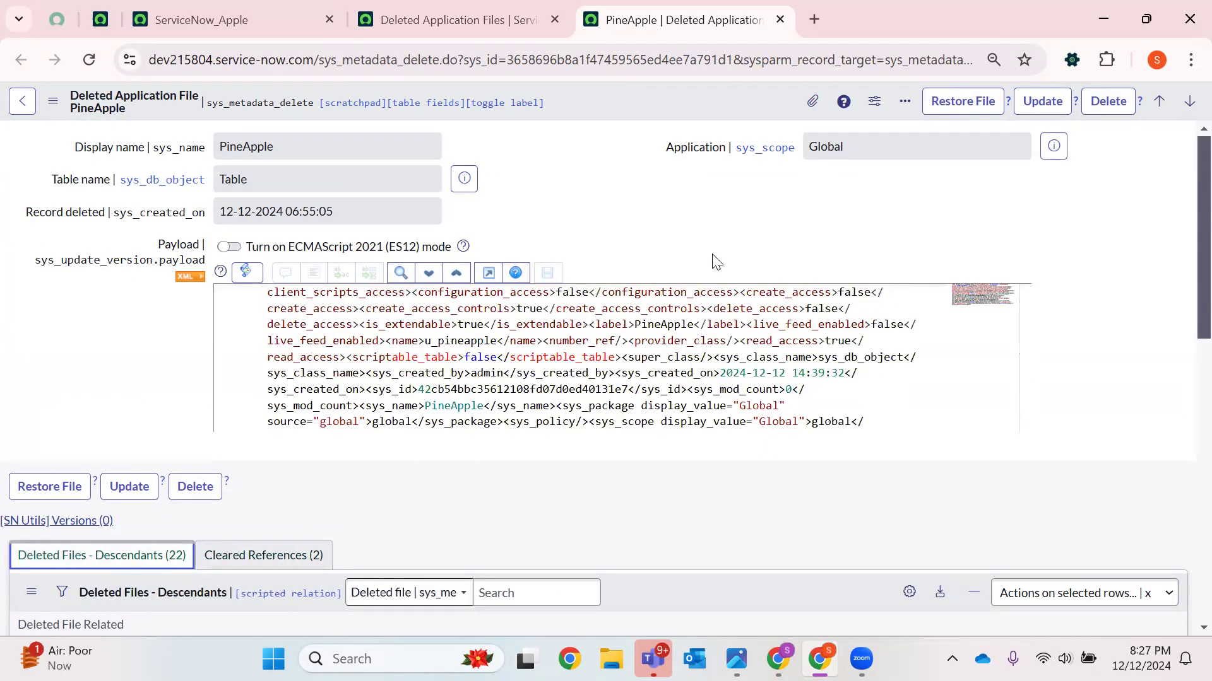
# Restore the PineApple table file, confirming the restore and closing the progress dialog
pyautogui.click(952, 107)
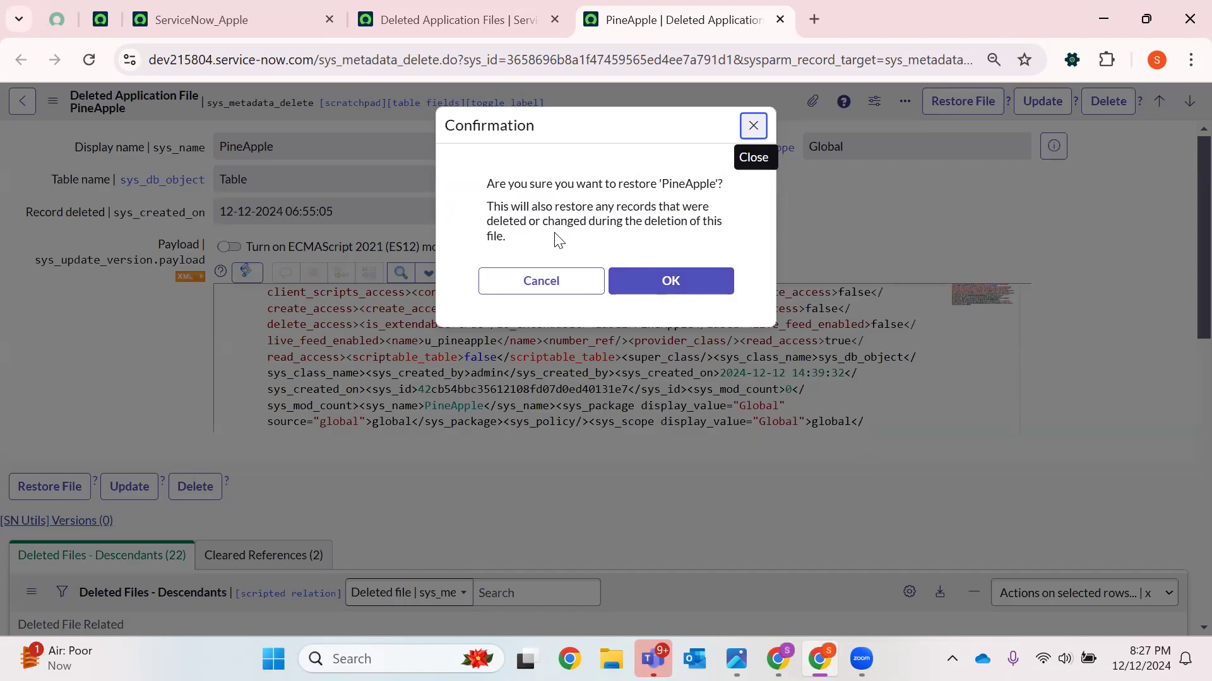
pyautogui.click(662, 271)
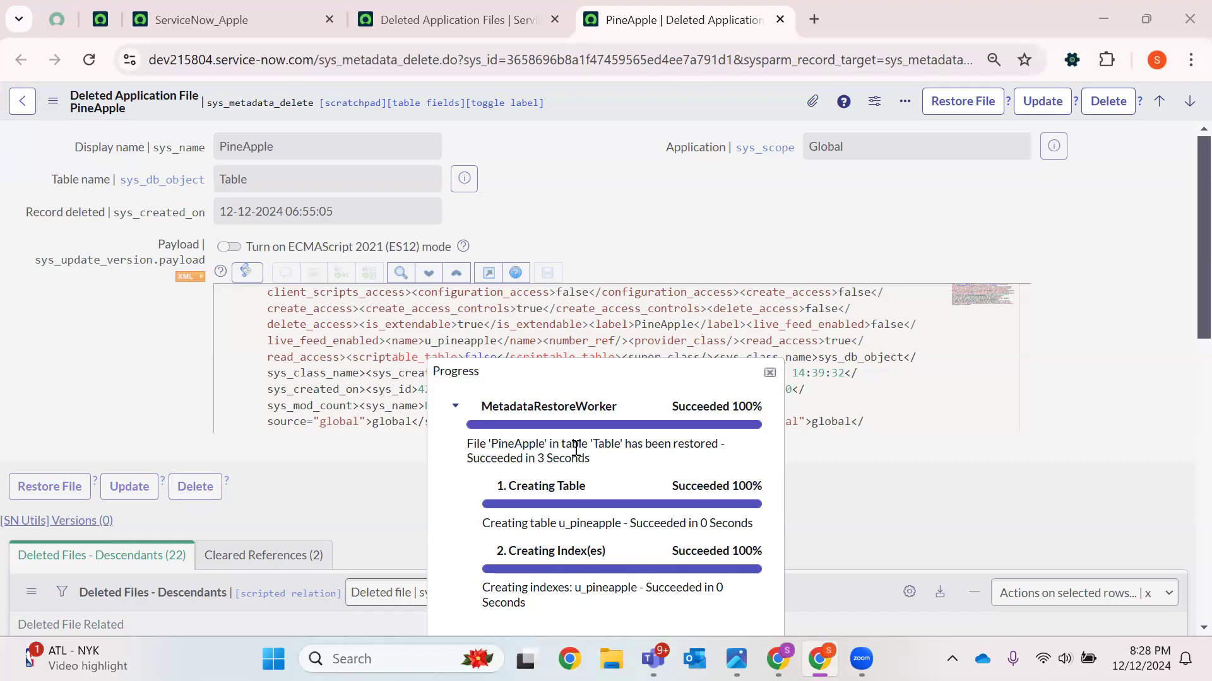
pyautogui.scroll(-3, 748, 423)
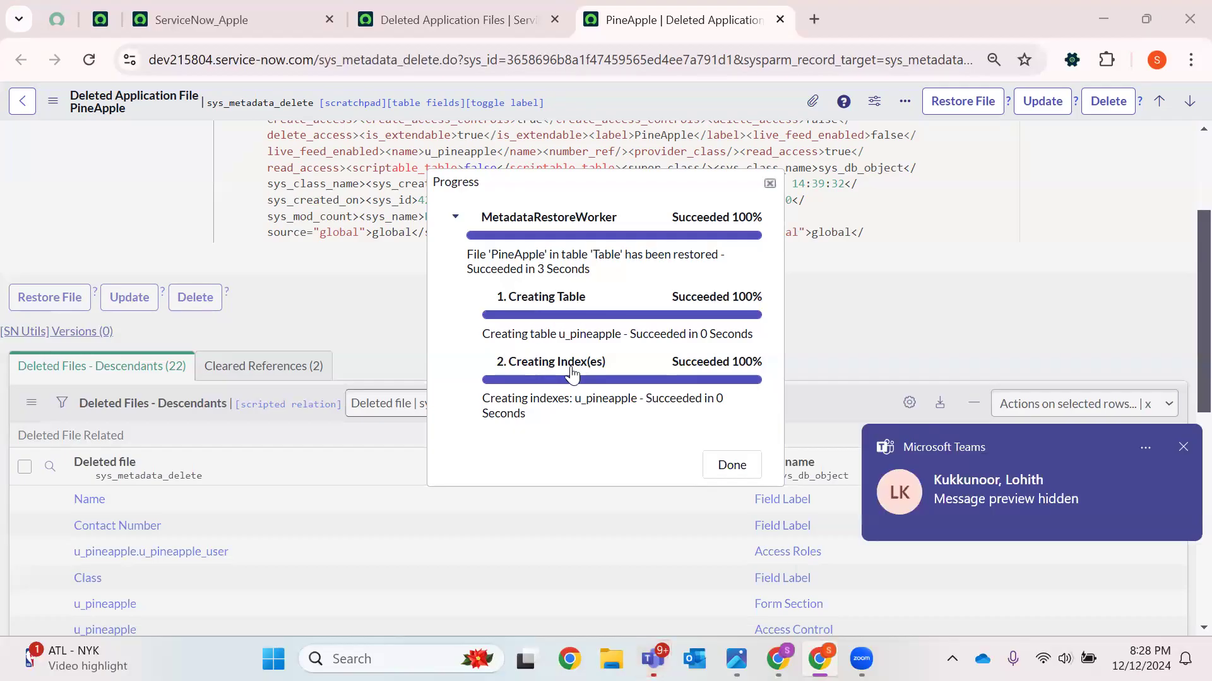
pyautogui.click(731, 465)
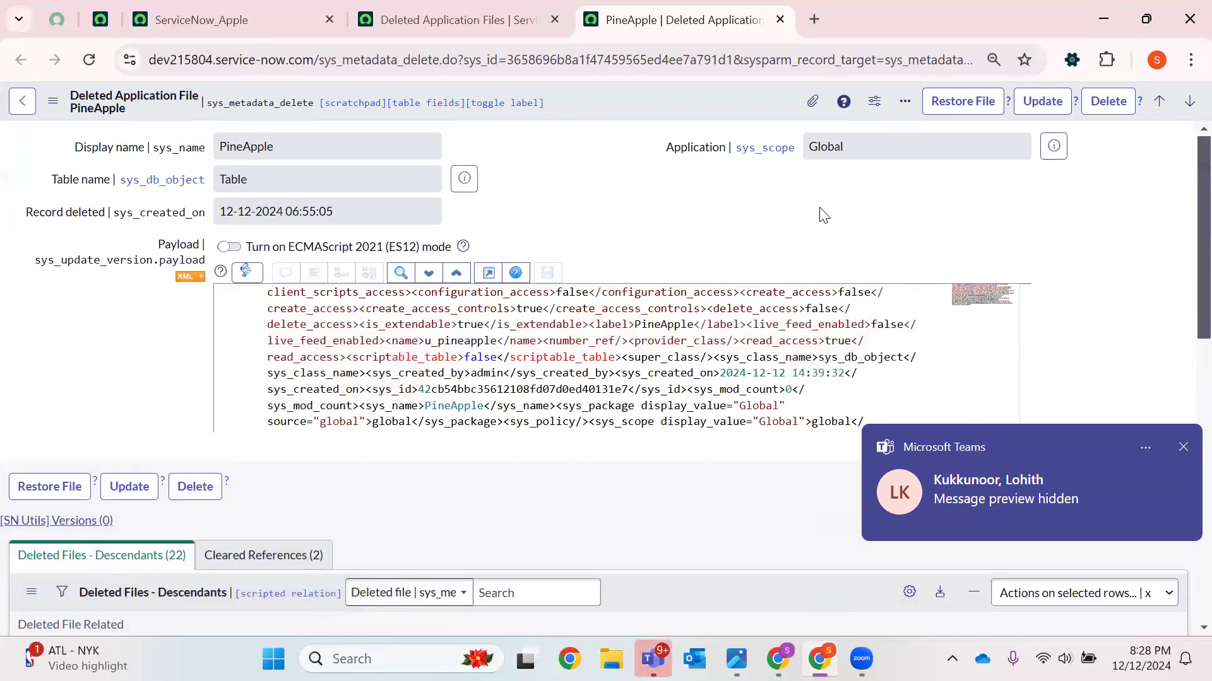
# Open the PineApple table definition through the sys_db_object.LIST navigator command
pyautogui.click(89, 59)
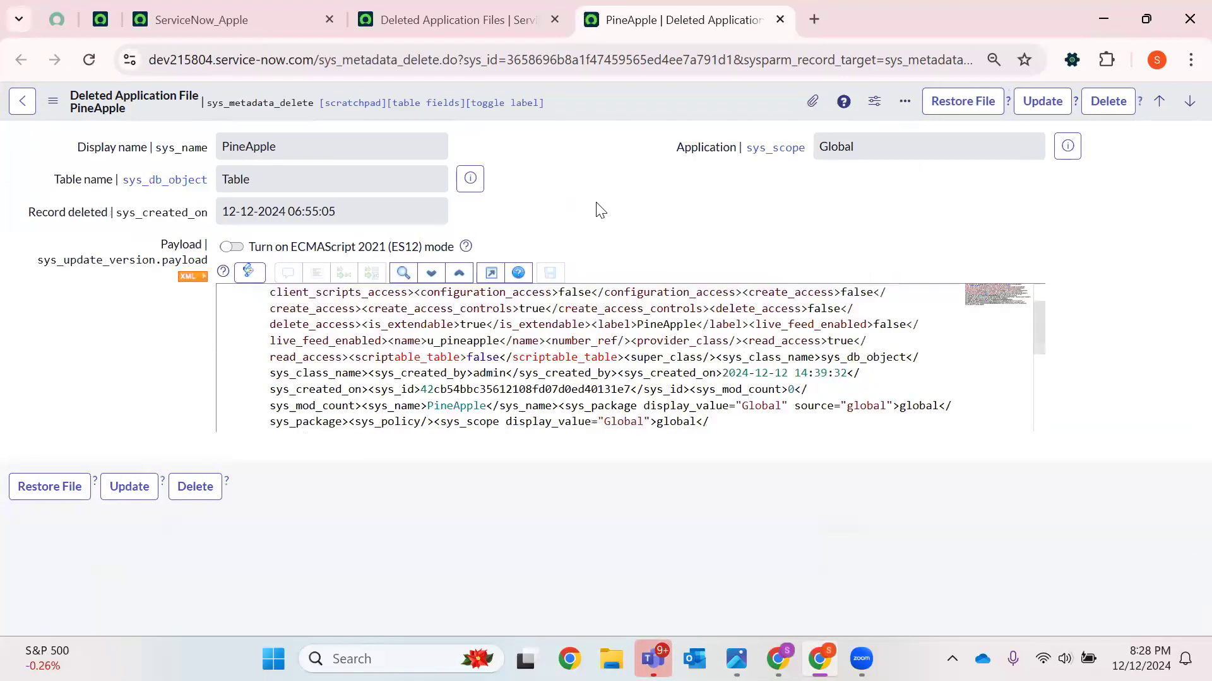
pyautogui.click(427, 7)
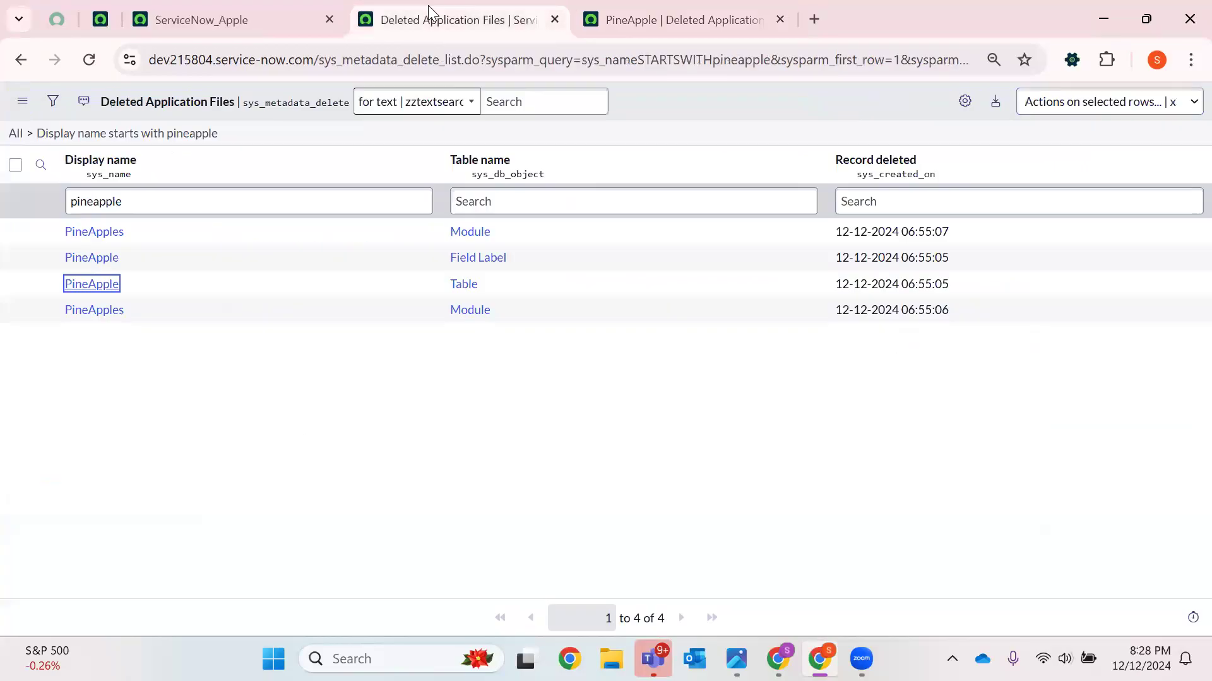
pyautogui.click(190, 19)
pyautogui.click(90, 61)
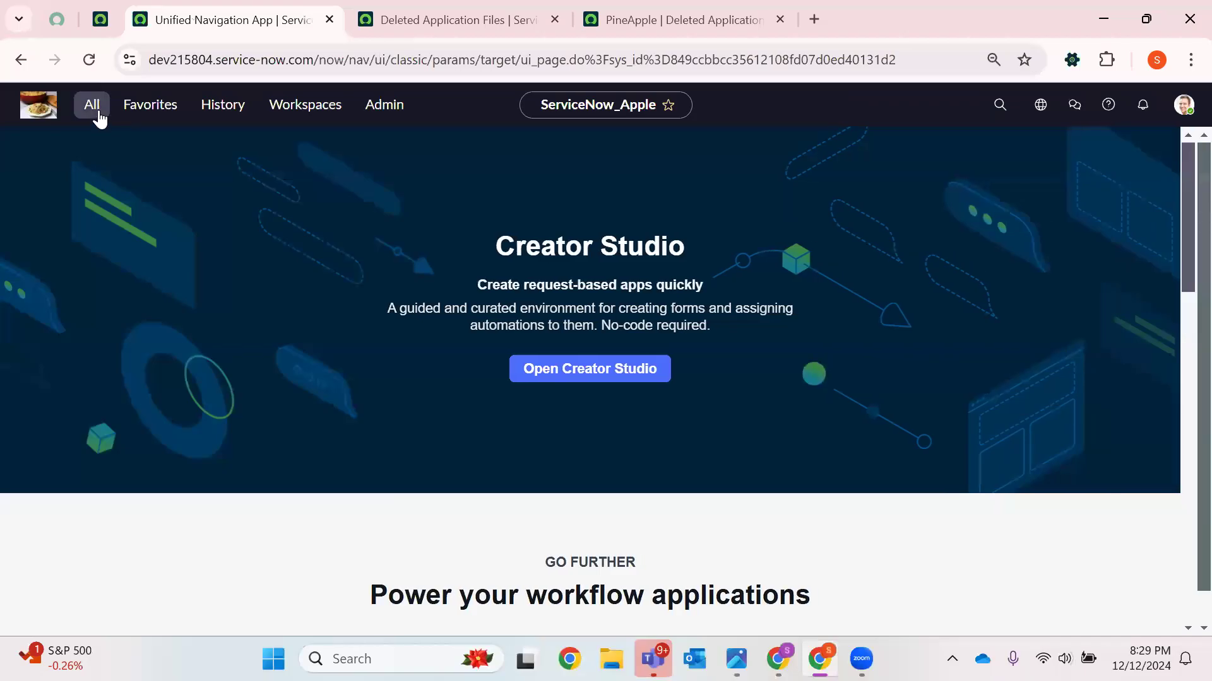
pyautogui.click(94, 108)
pyautogui.write('Fr')
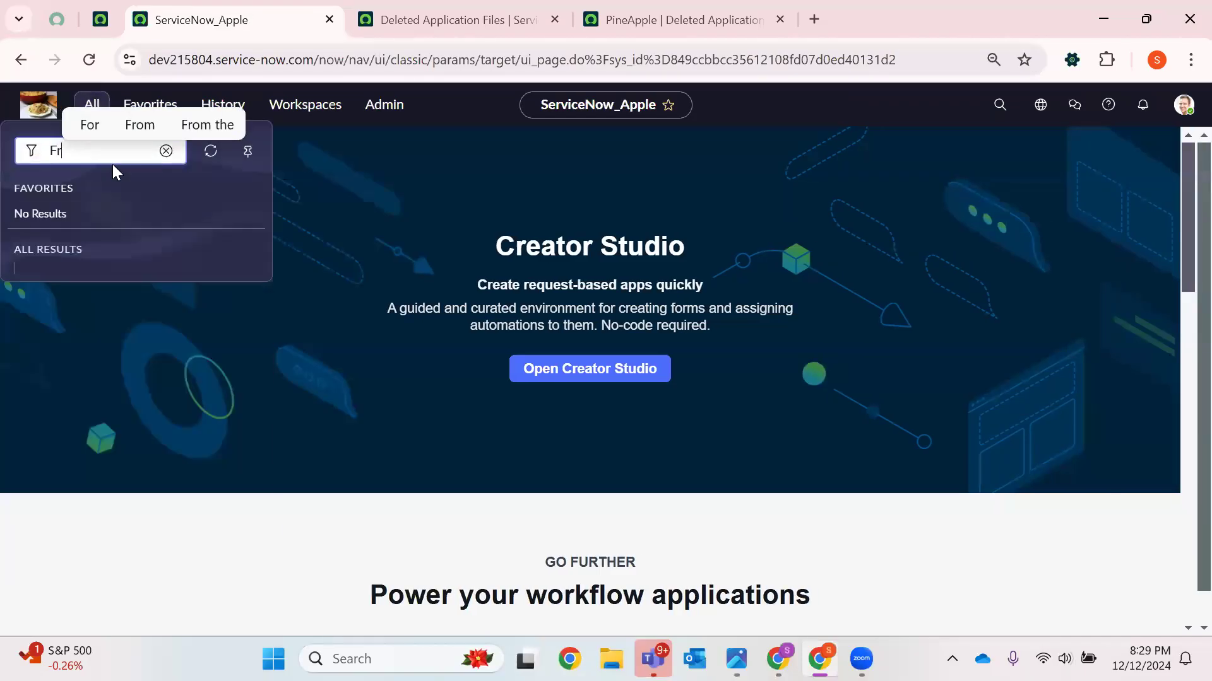
pyautogui.write('uits')
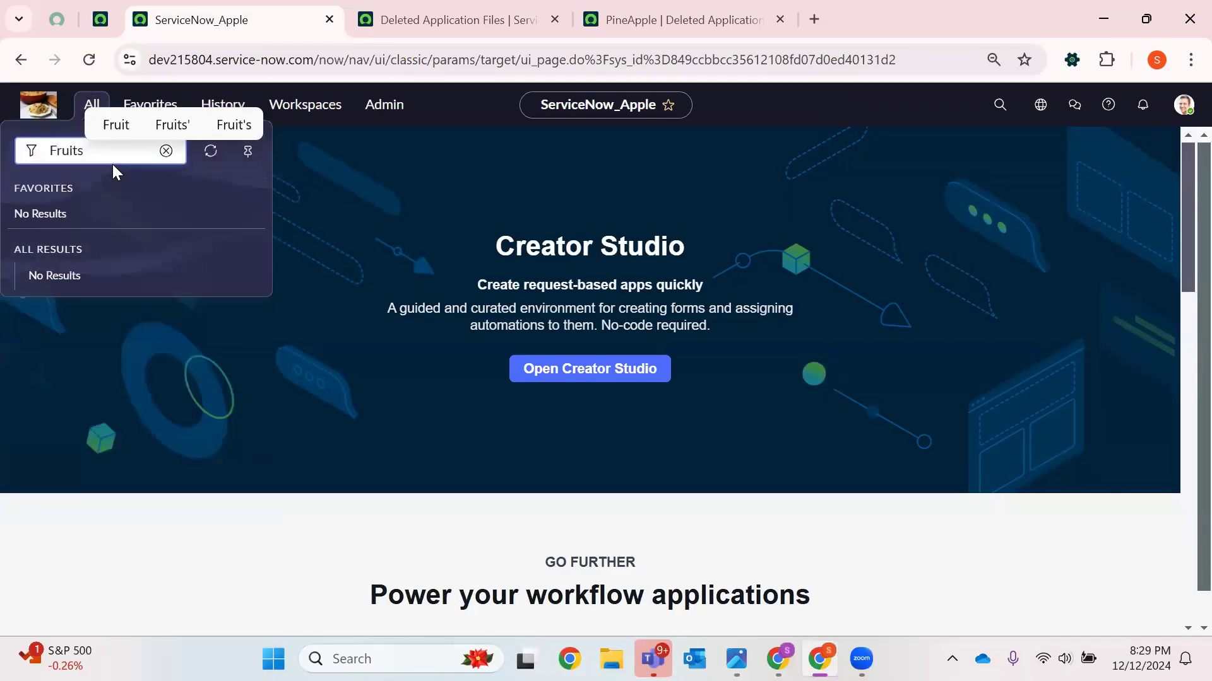
pyautogui.press('BackSpace')
pyautogui.press('BackSpace')
pyautogui.press('BackSpace')
pyautogui.press('BackSpace')
pyautogui.press('BackSpace')
pyautogui.press('BackSpace')
pyautogui.write('sys')
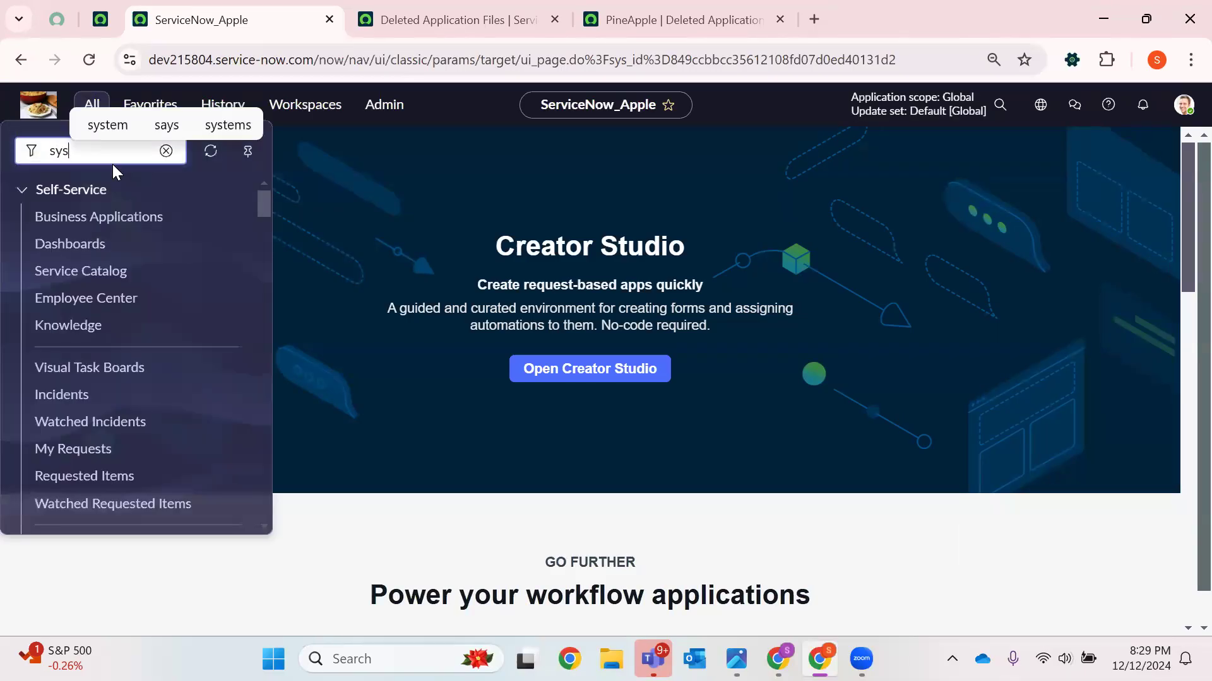
pyautogui.write('_db_')
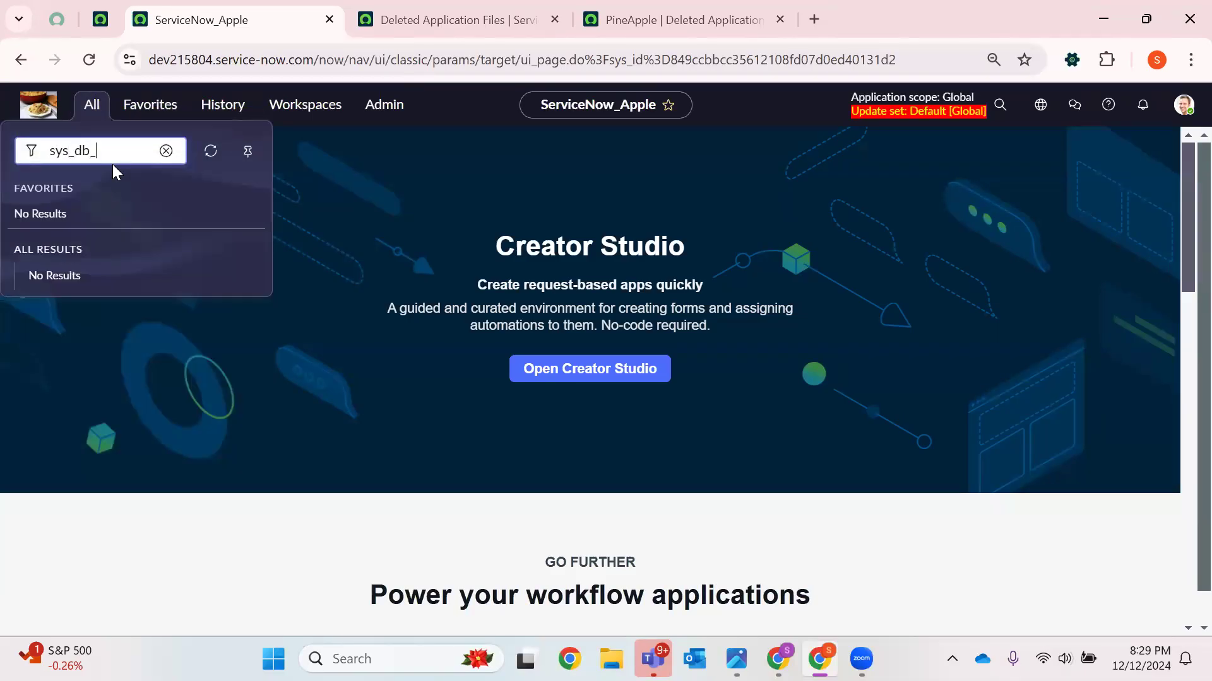
pyautogui.write('object')
pyautogui.write(',LI')
pyautogui.write('.LIST')
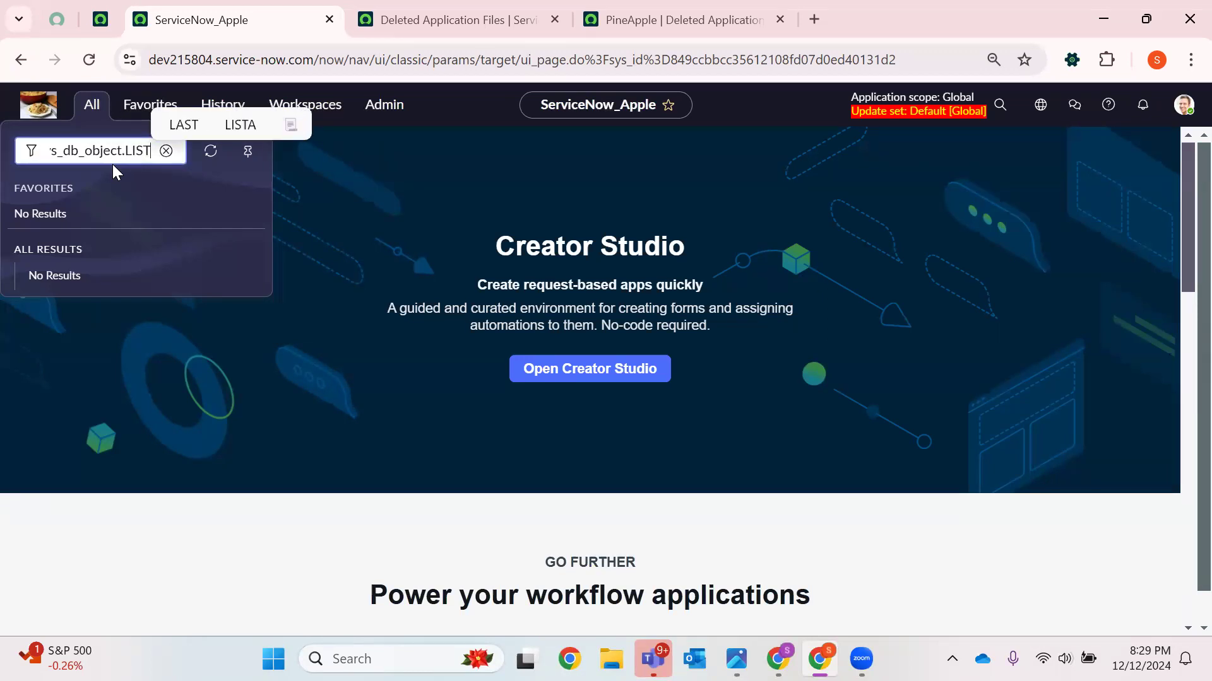
pyautogui.press('Return')
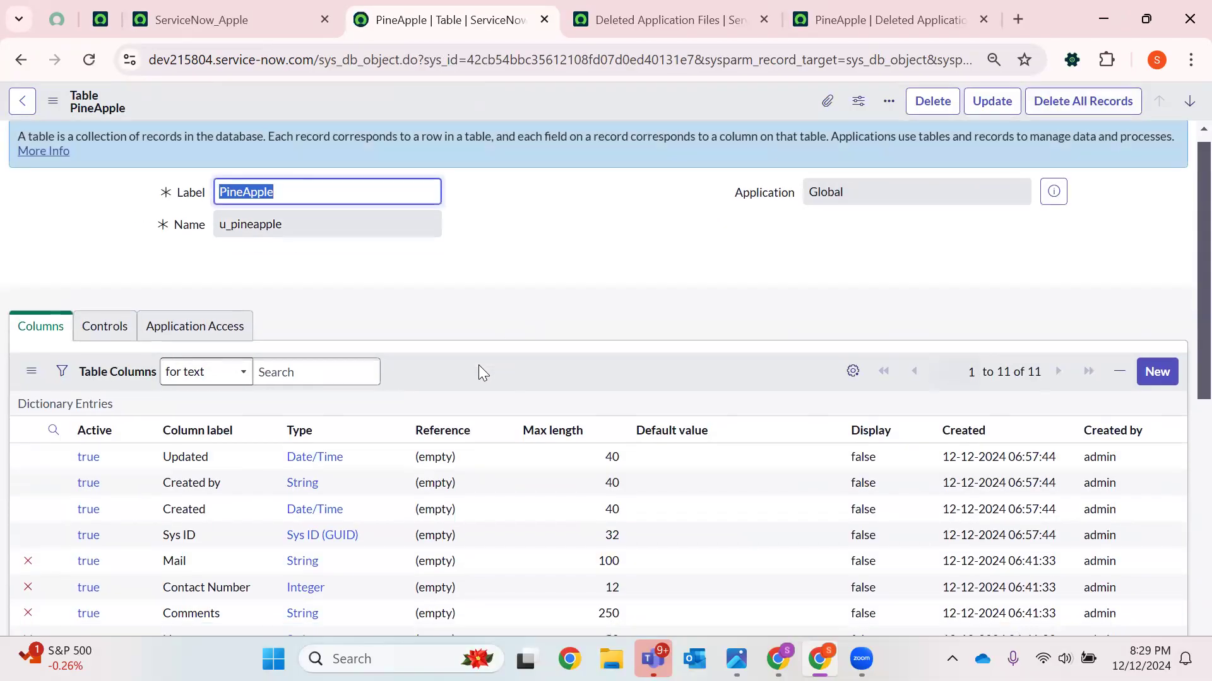
# Show the PineApple table's record list from its related links
pyautogui.scroll(-5, 479, 365)
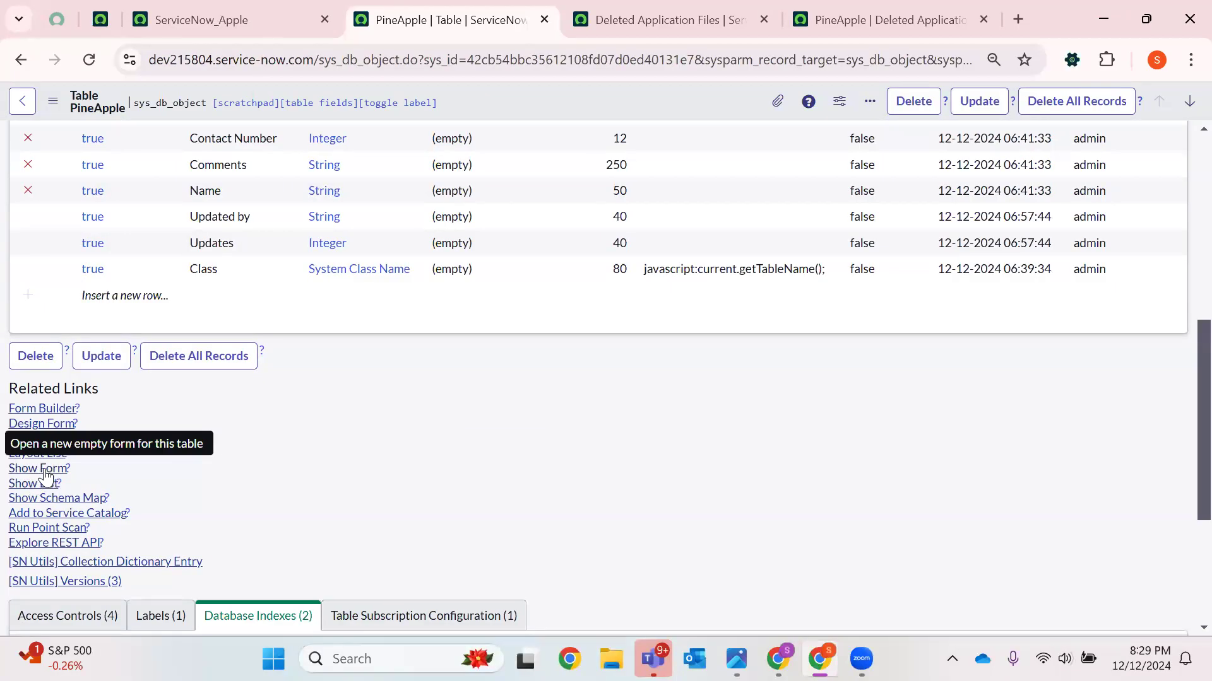
pyautogui.click(36, 483)
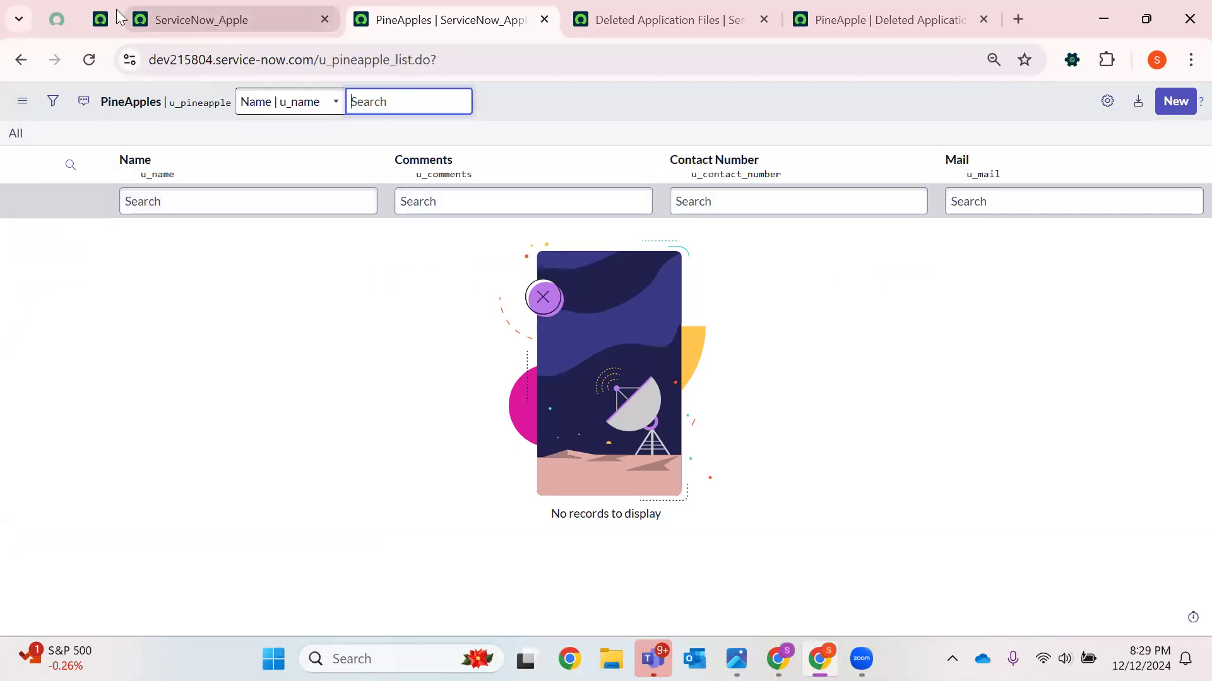
# Open the deleted PineApple and Apple audit records (Sneha, Rishi, anusha, Syed) in new tabs
pyautogui.click(101, 19)
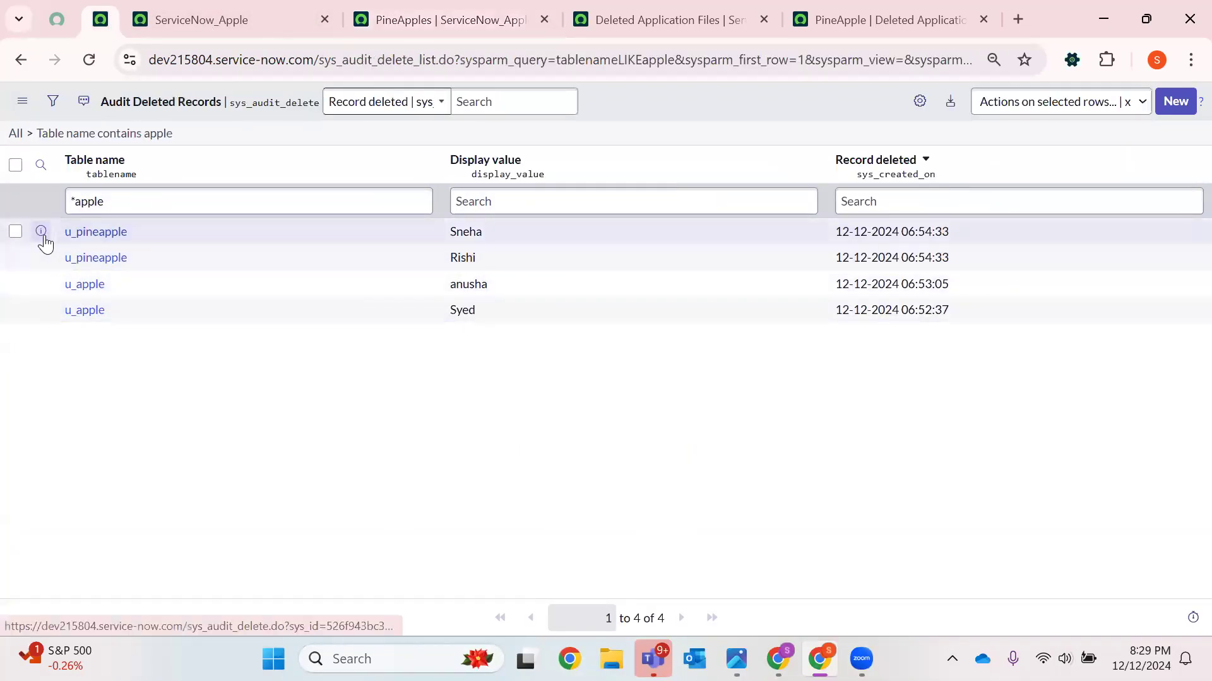
pyautogui.rightClick(41, 233)
pyautogui.click(84, 260)
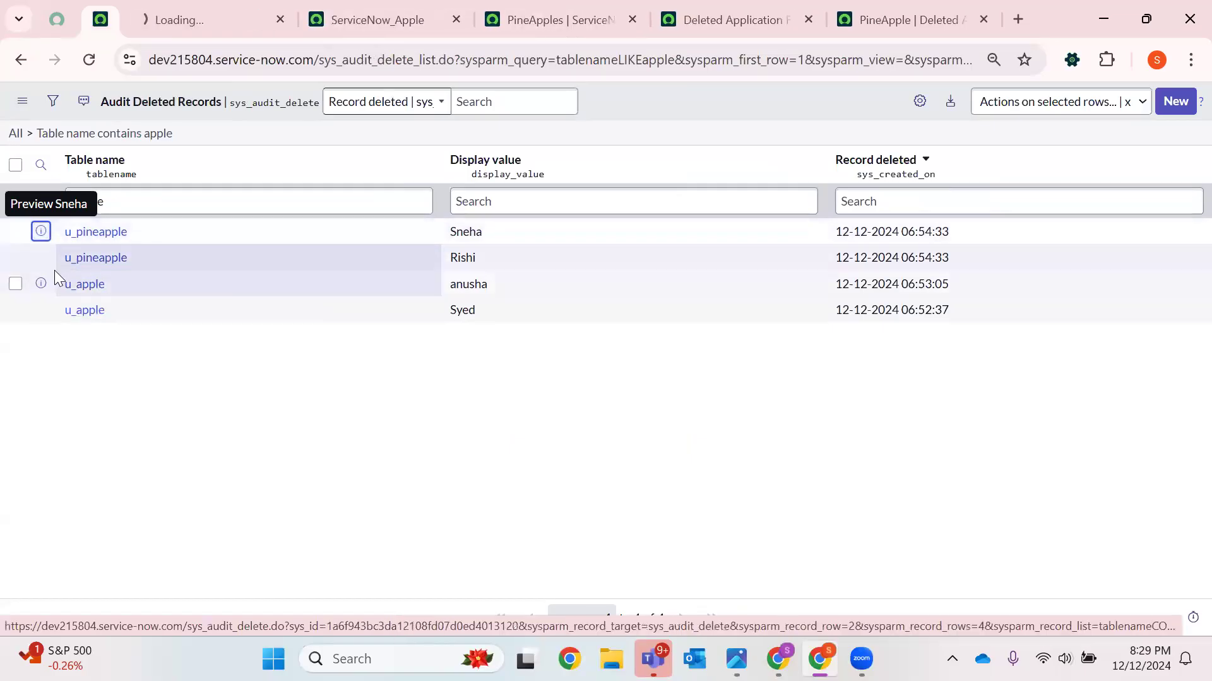
pyautogui.rightClick(41, 283)
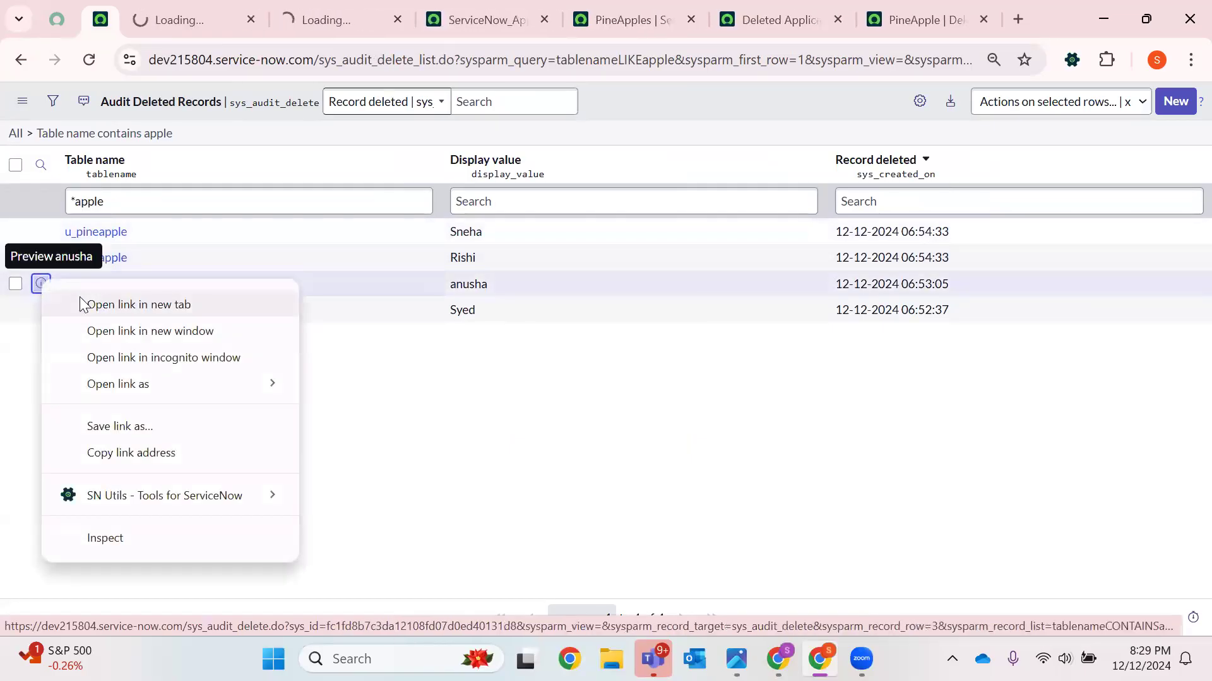
pyautogui.click(89, 306)
pyautogui.rightClick(38, 311)
pyautogui.click(121, 335)
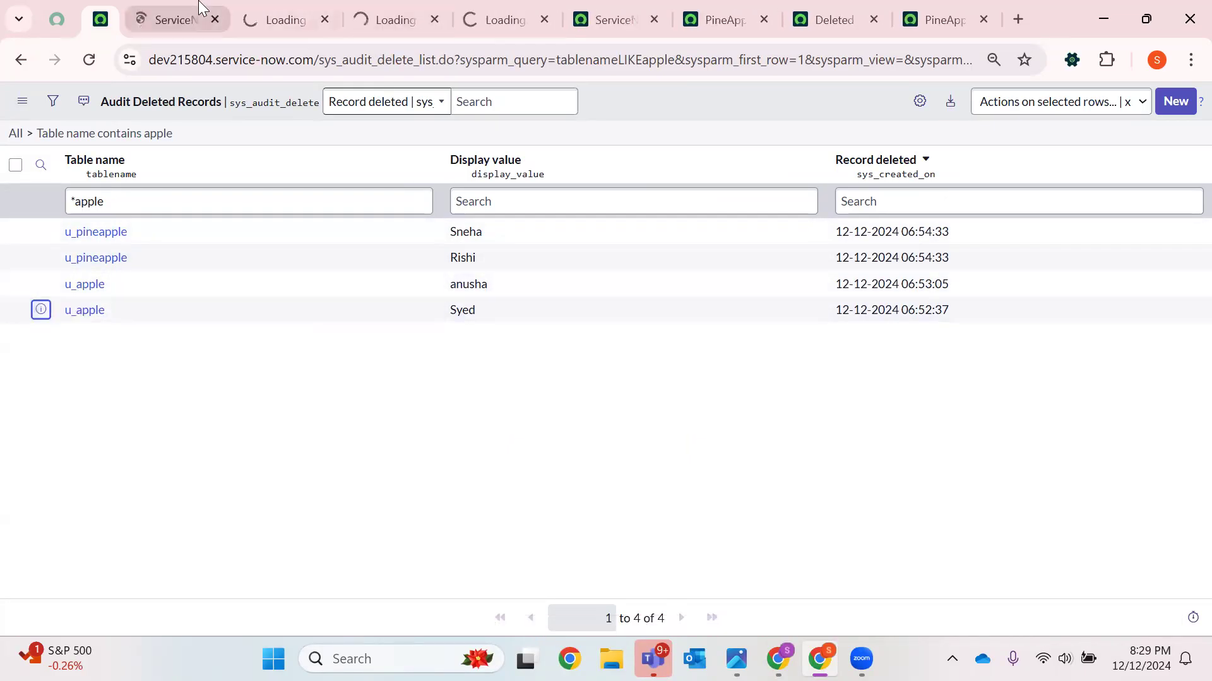
# Undelete the Sneha audit record together with its related records
pyautogui.click(176, 19)
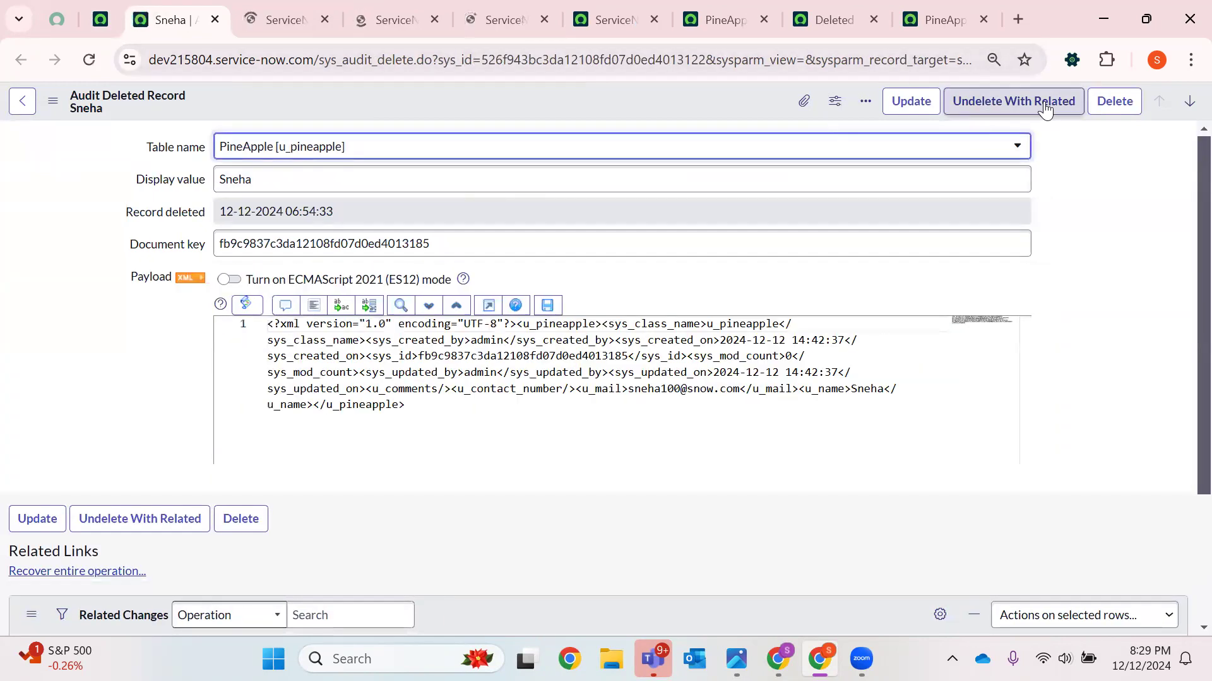
pyautogui.click(1014, 104)
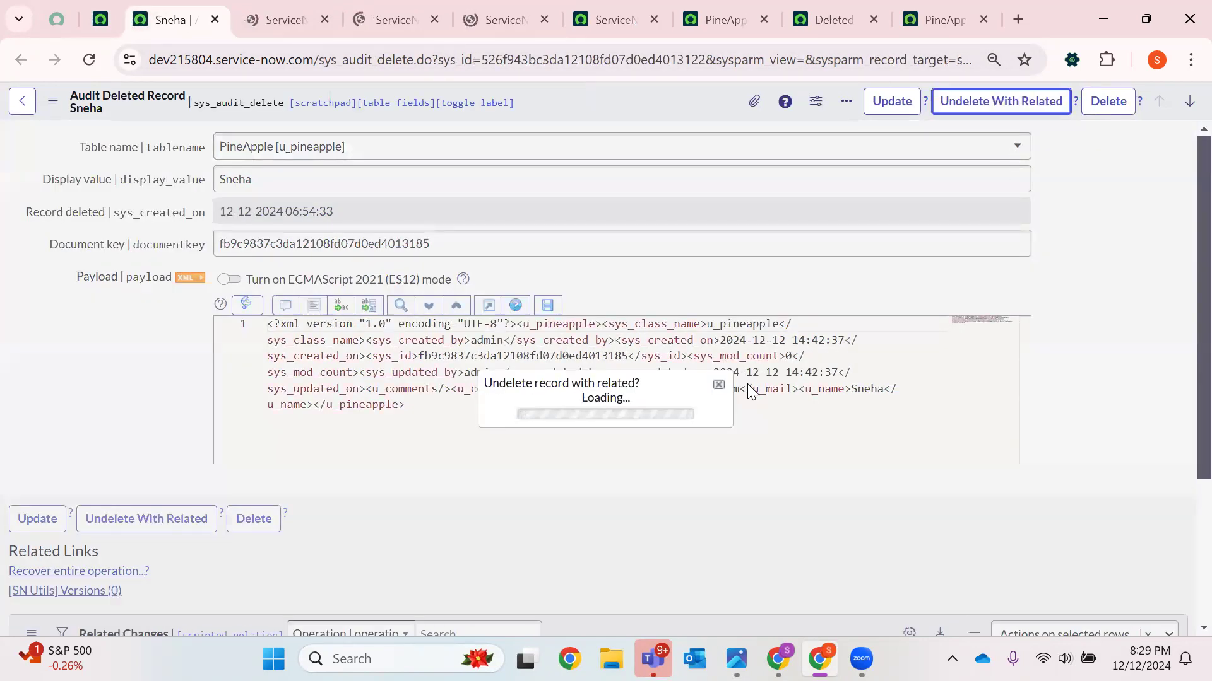
pyautogui.click(870, 369)
pyautogui.click(614, 20)
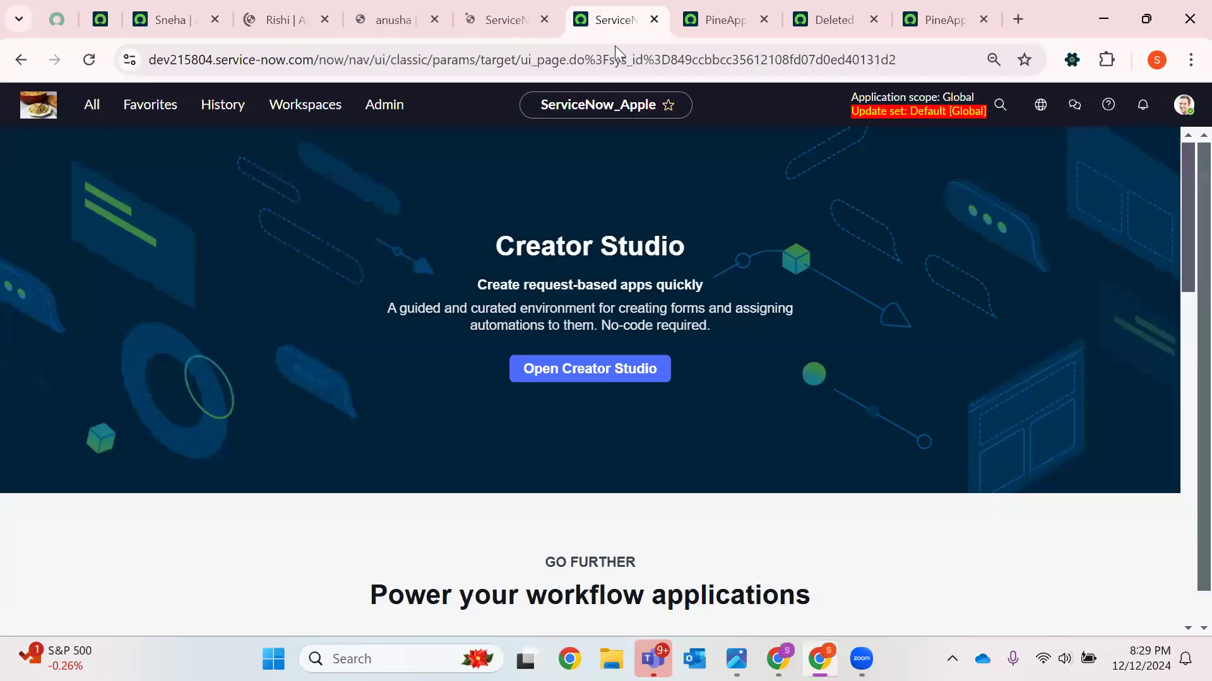
pyautogui.click(88, 112)
pyautogui.write('Apple')
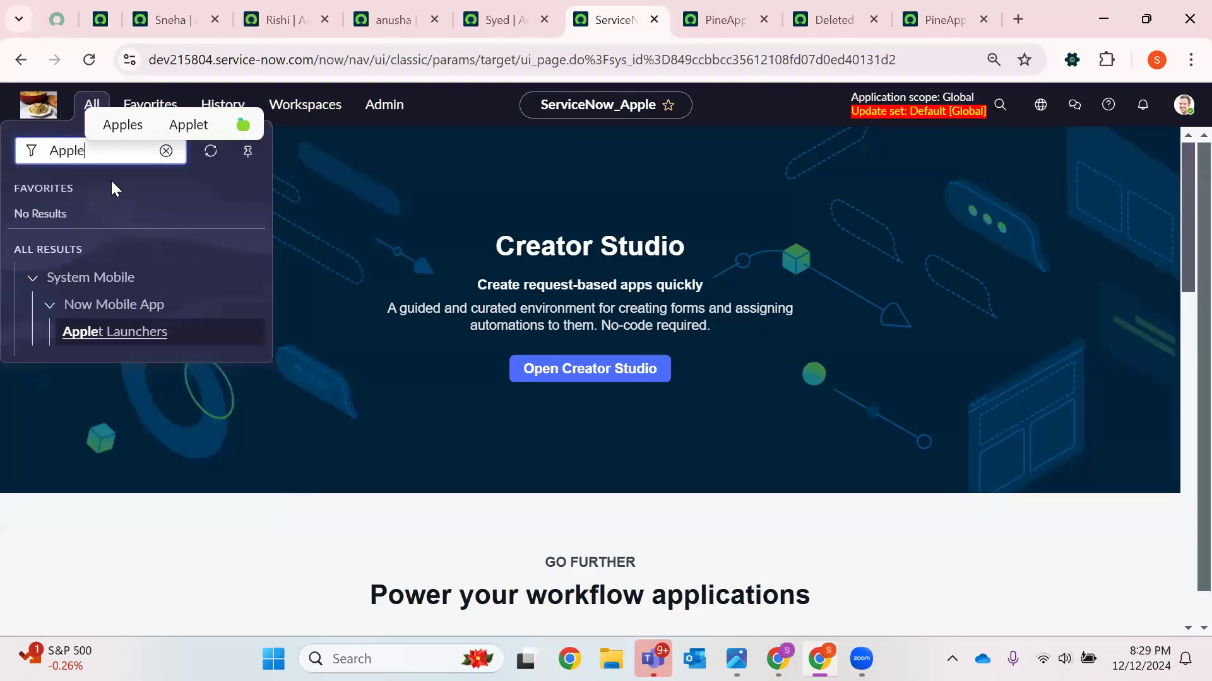
pyautogui.press('BackSpace')
pyautogui.press('BackSpace')
pyautogui.press('BackSpace')
pyautogui.press('BackSpace')
pyautogui.press('BackSpace')
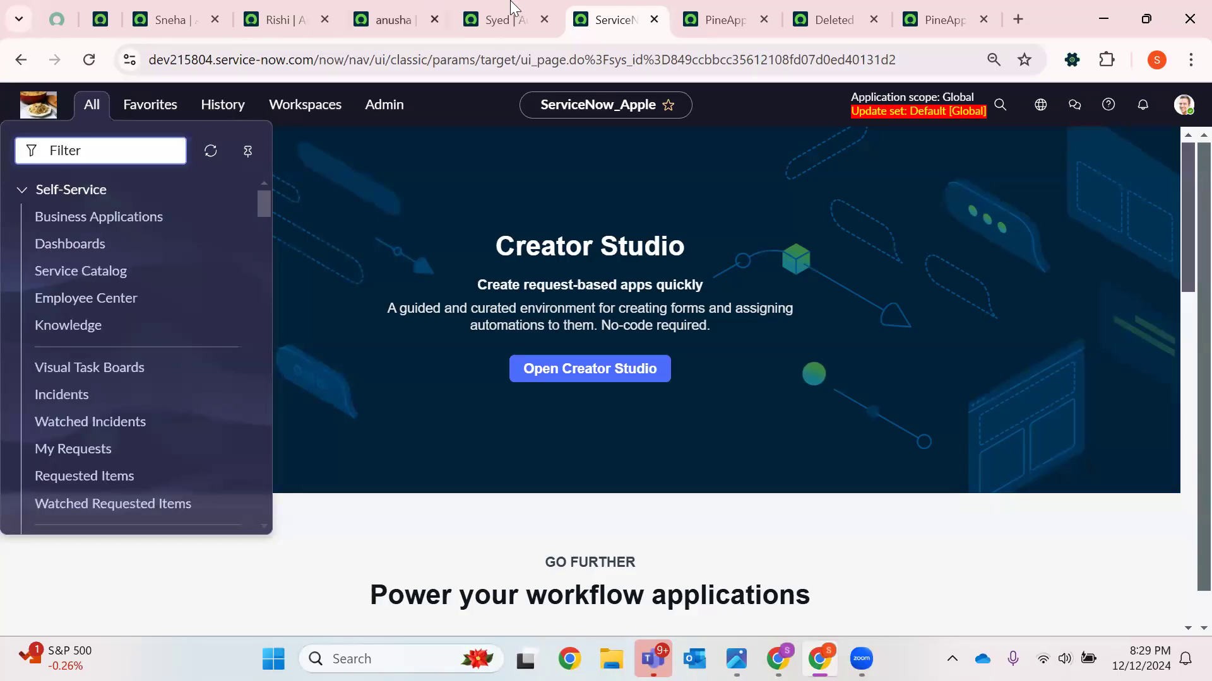
# Close the extra Deleted Application Files and PineApple tabs
pyautogui.click(735, 16)
pyautogui.click(765, 20)
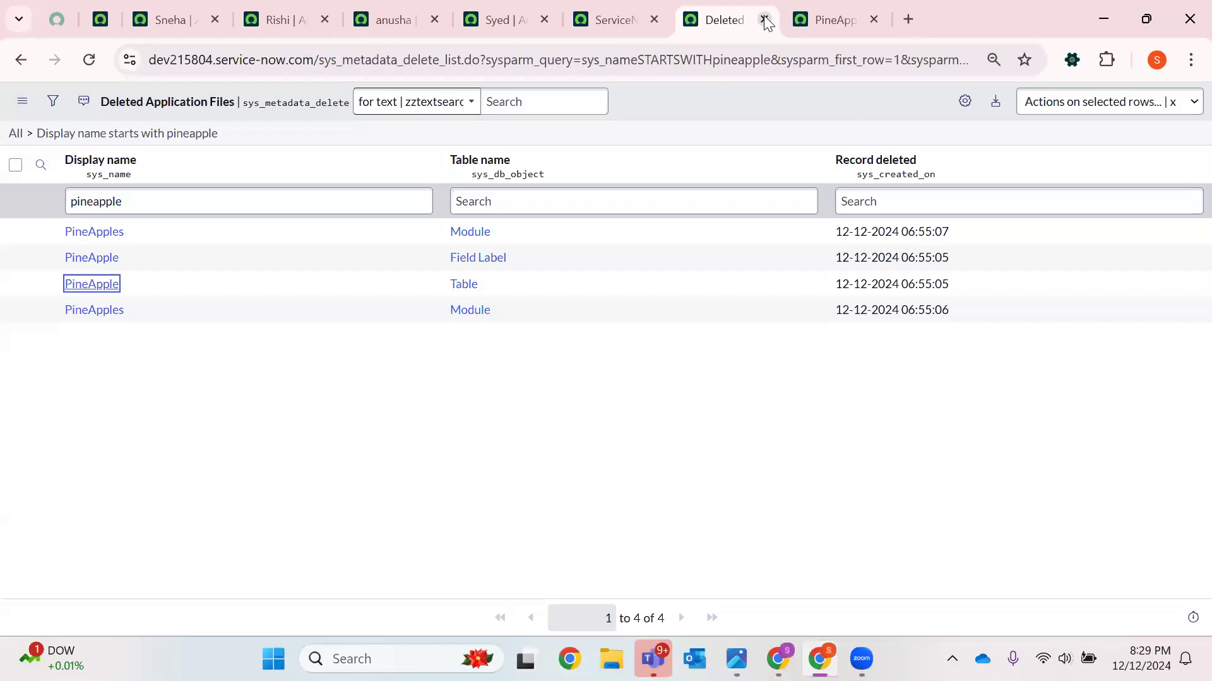
pyautogui.click(764, 20)
pyautogui.click(764, 19)
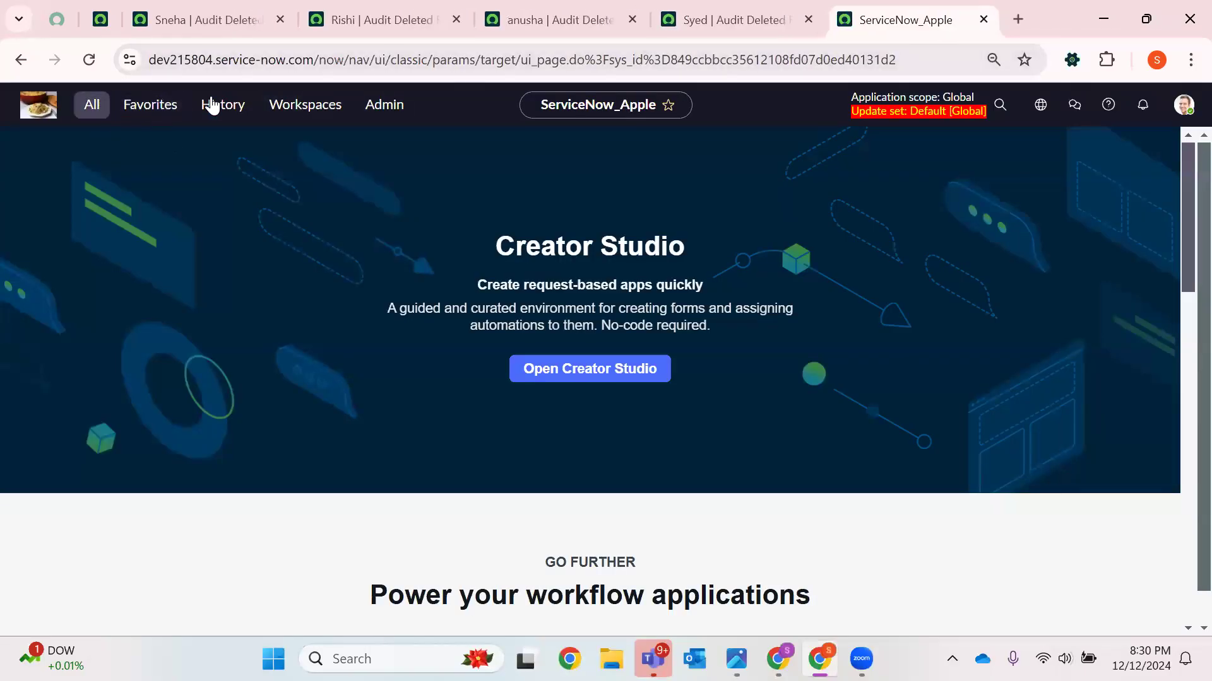
# Reopen the filtered Deleted Application Files list from history in a new tab
pyautogui.click(218, 105)
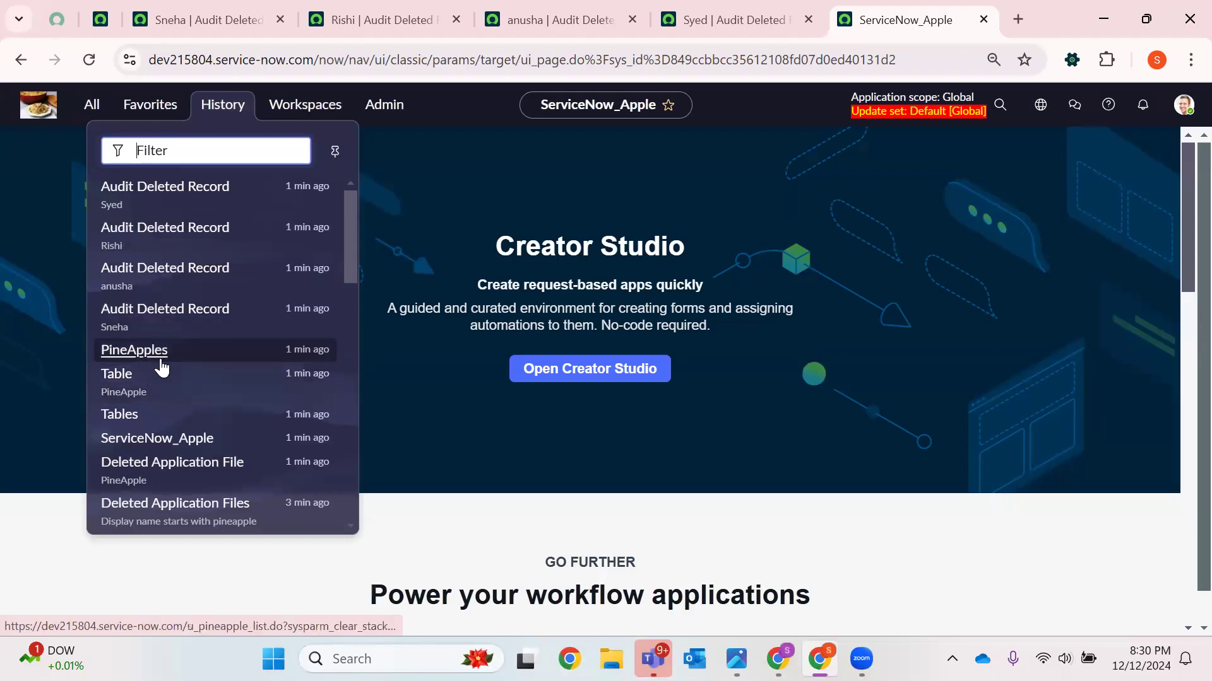
pyautogui.scroll(-2, 162, 363)
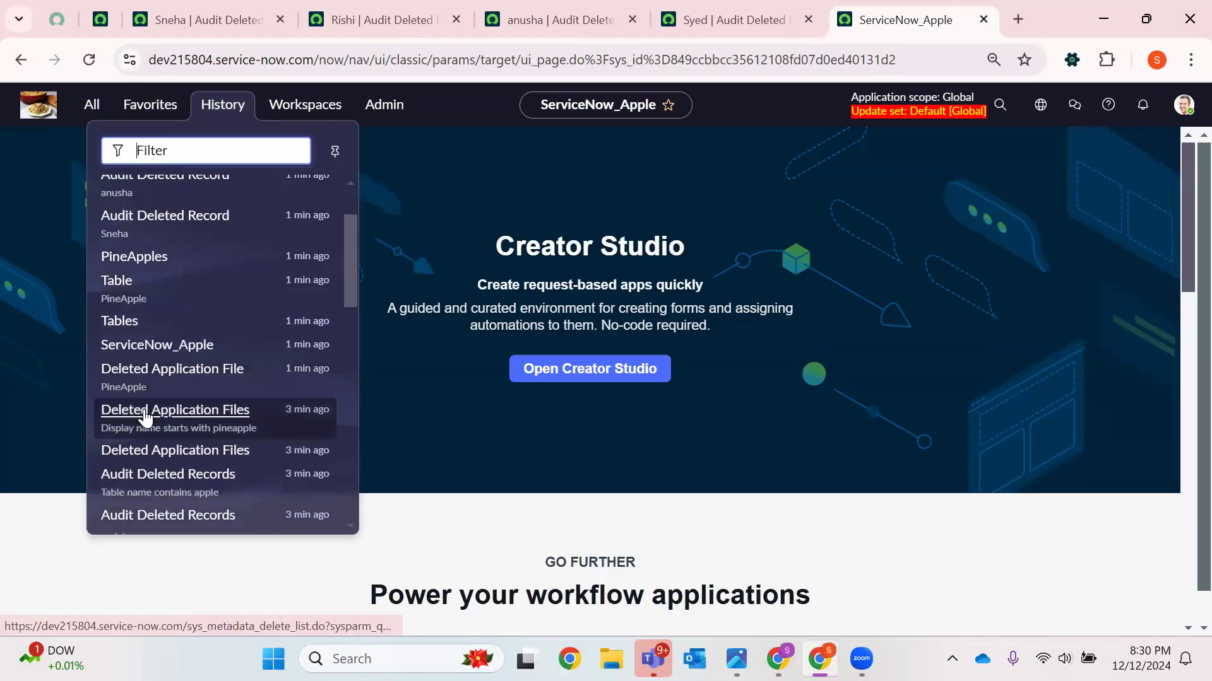
pyautogui.rightClick(145, 417)
pyautogui.click(292, 150)
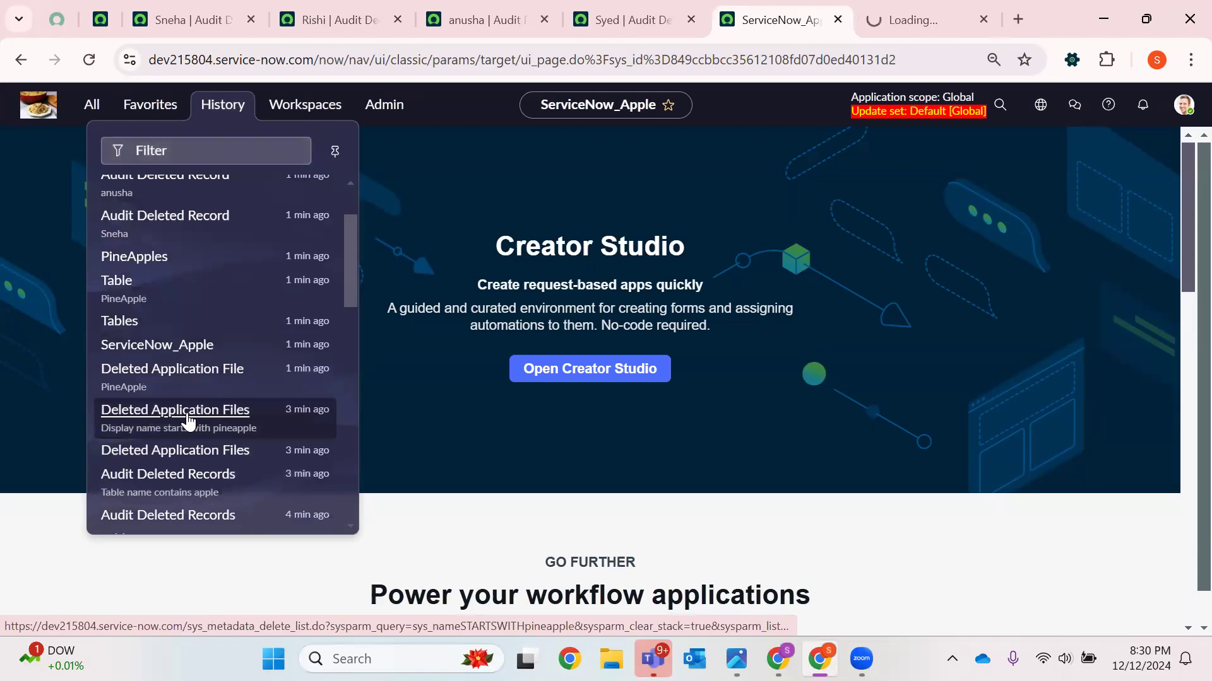
# Open sys_metadata_delete.LIST from the navigator and close the duplicate Deleted Application Files tab
pyautogui.click(93, 107)
pyautogui.write('sys')
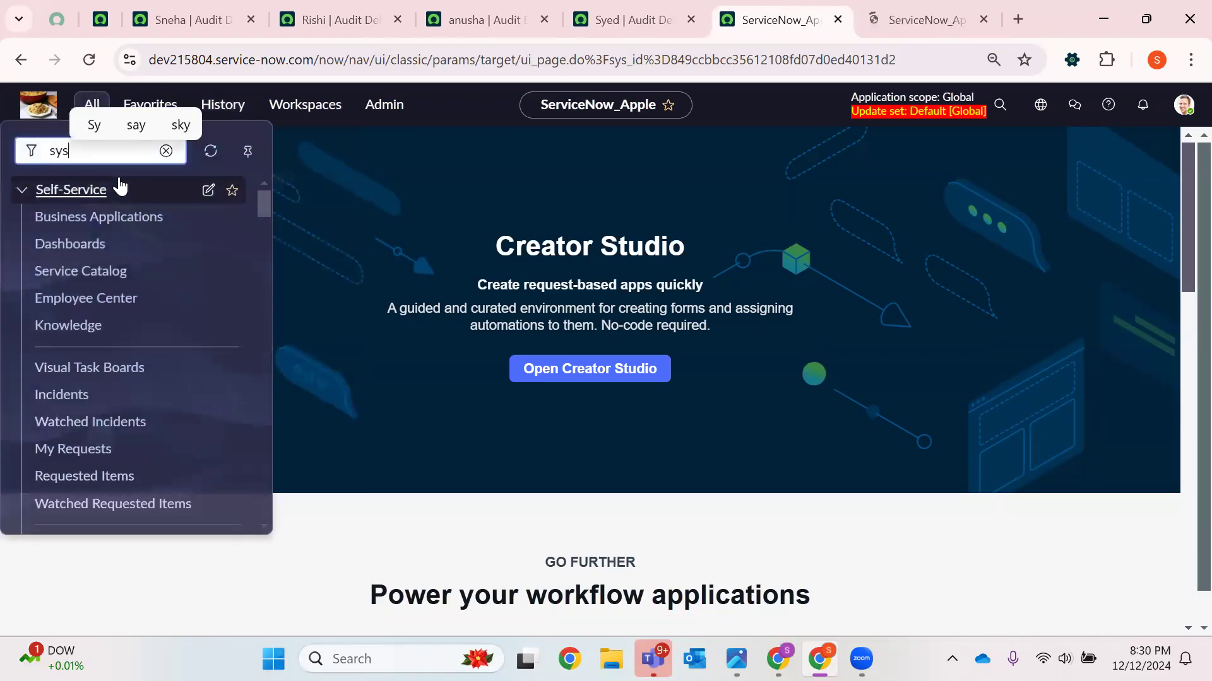
pyautogui.write('_metadata')
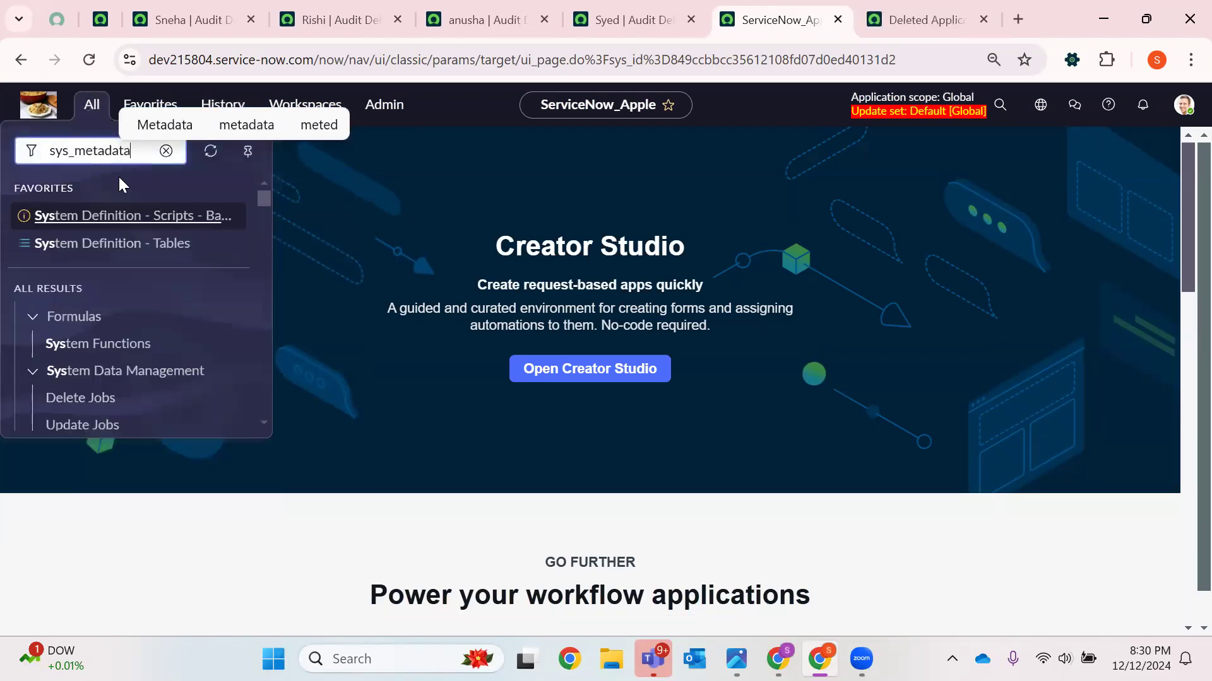
pyautogui.write('_delete')
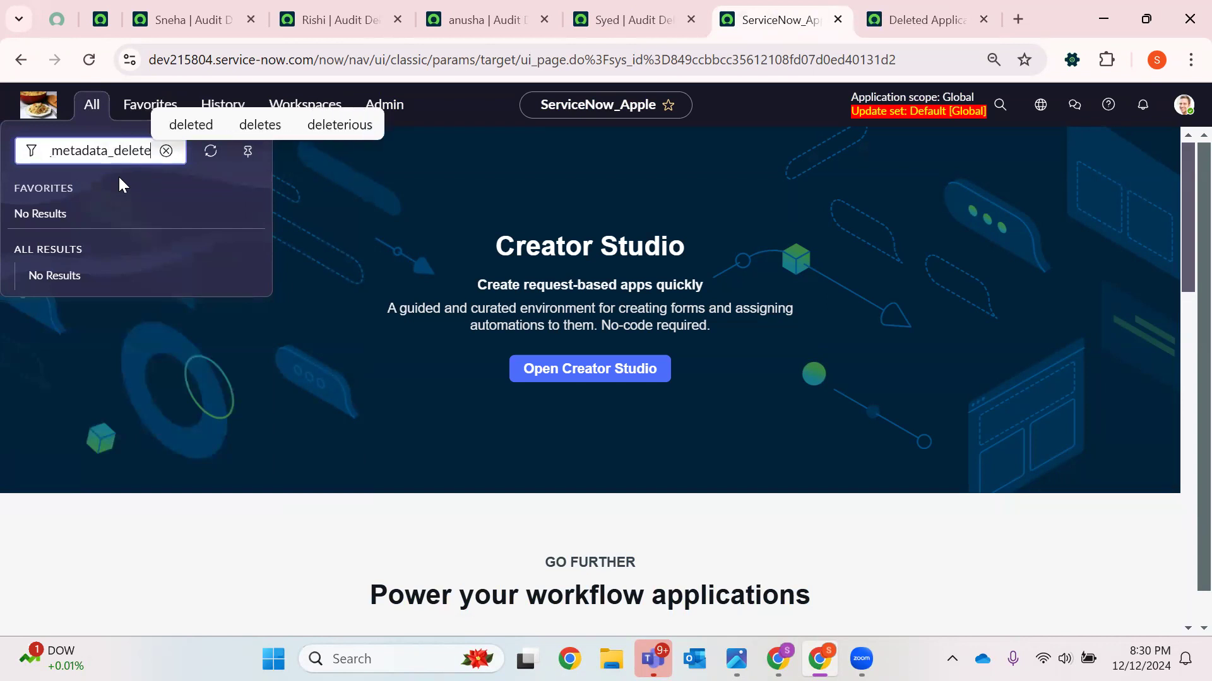
pyautogui.write('.LIST')
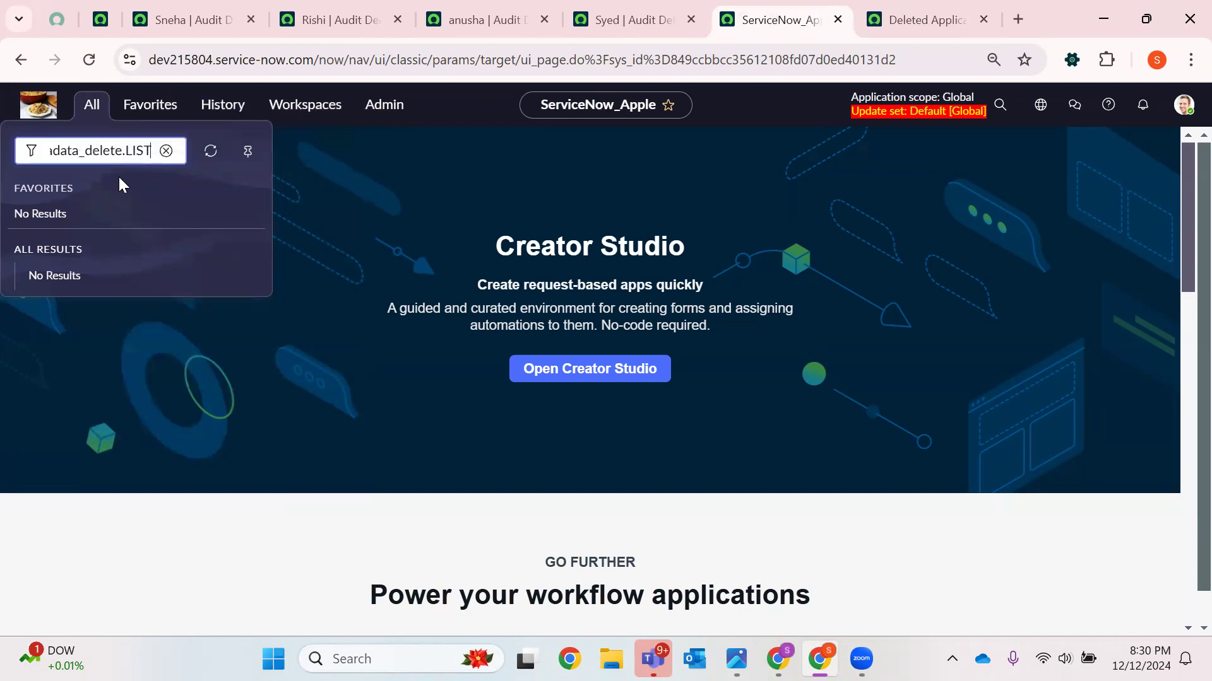
pyautogui.press('Return')
pyautogui.click(922, 5)
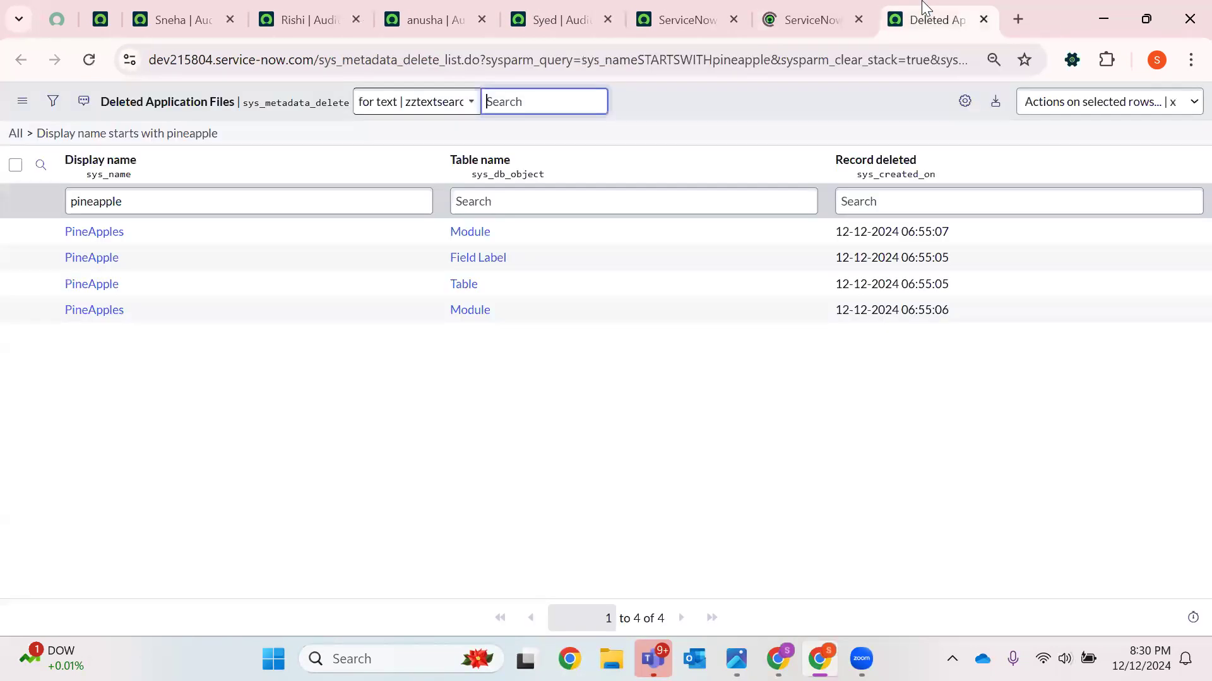
pyautogui.click(826, 3)
pyautogui.click(986, 19)
# Filter Deleted Application Files by display name apple
pyautogui.click(248, 202)
pyautogui.write('apple')
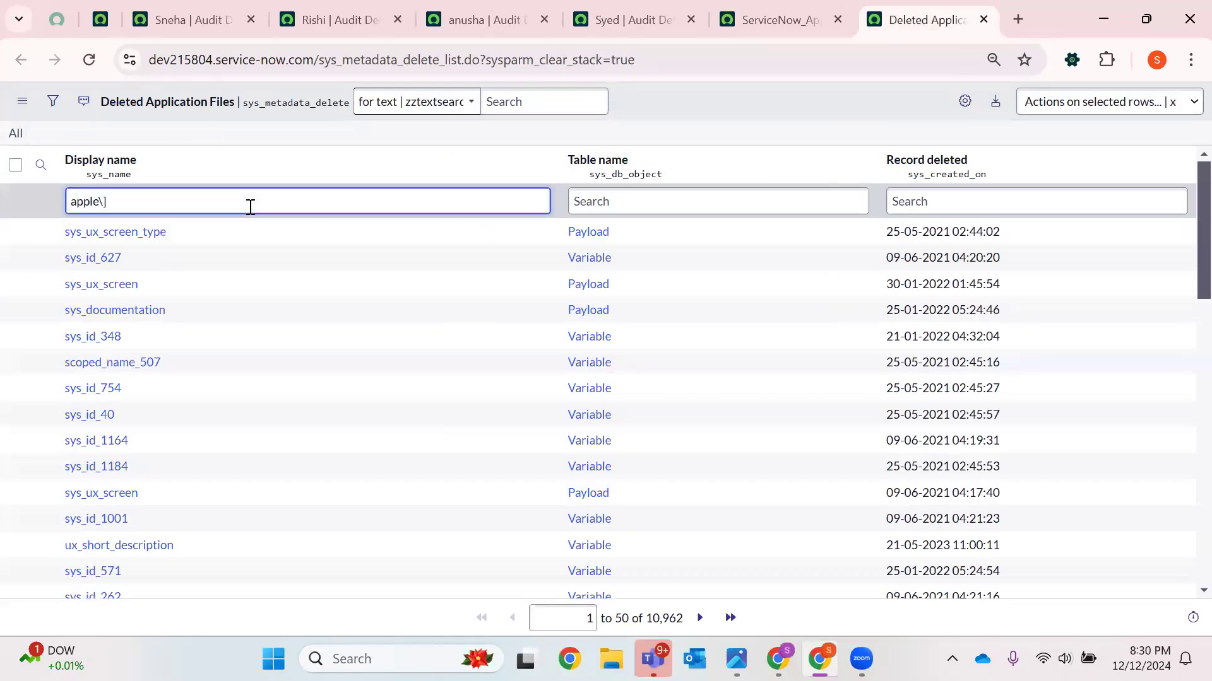
pyautogui.press('Return')
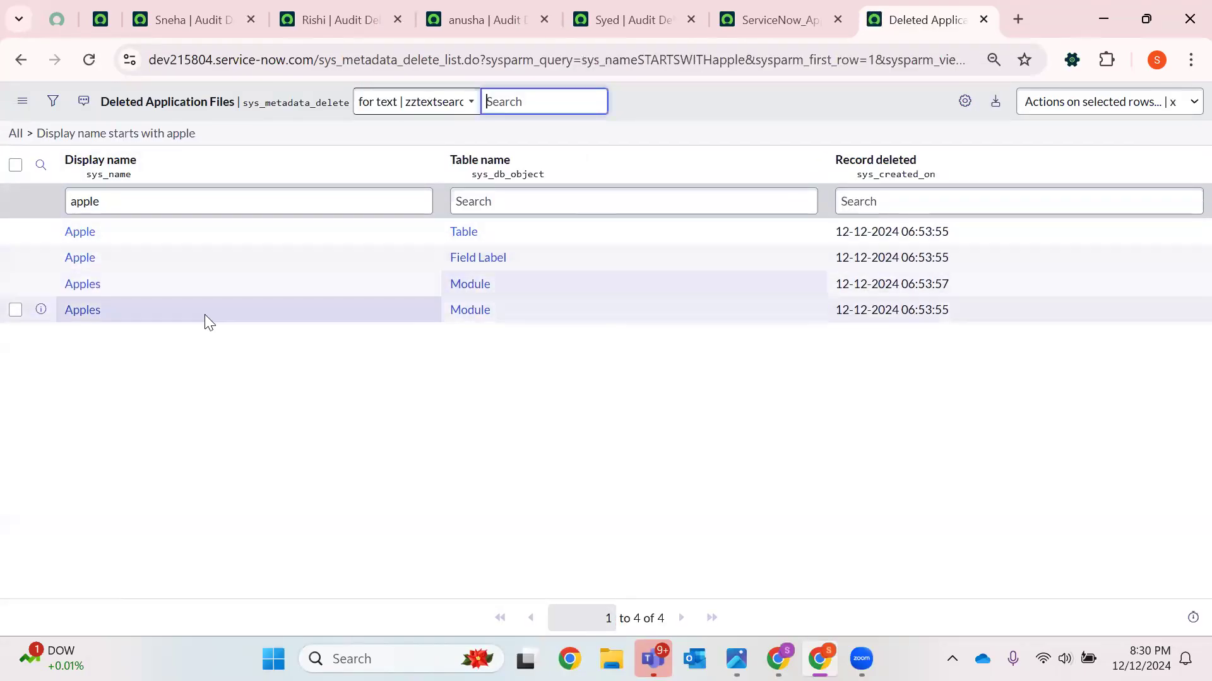
# Open the deleted Apple table file and restore it, confirming the restore
pyautogui.click(78, 232)
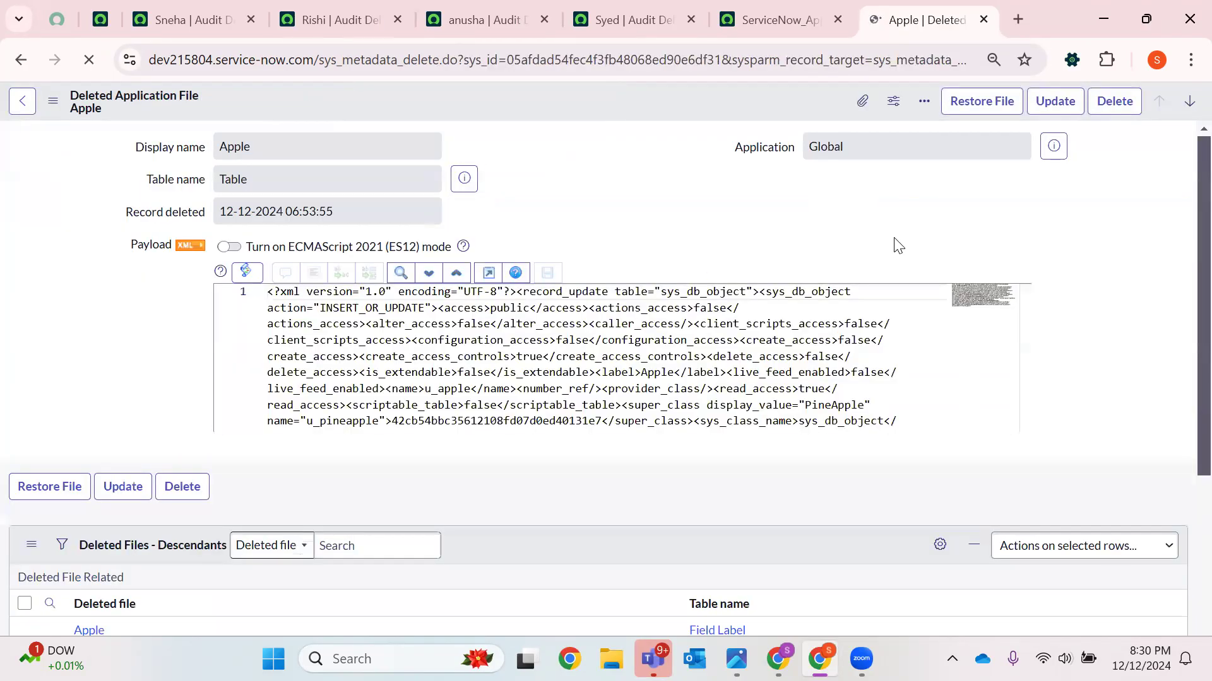
pyautogui.click(964, 106)
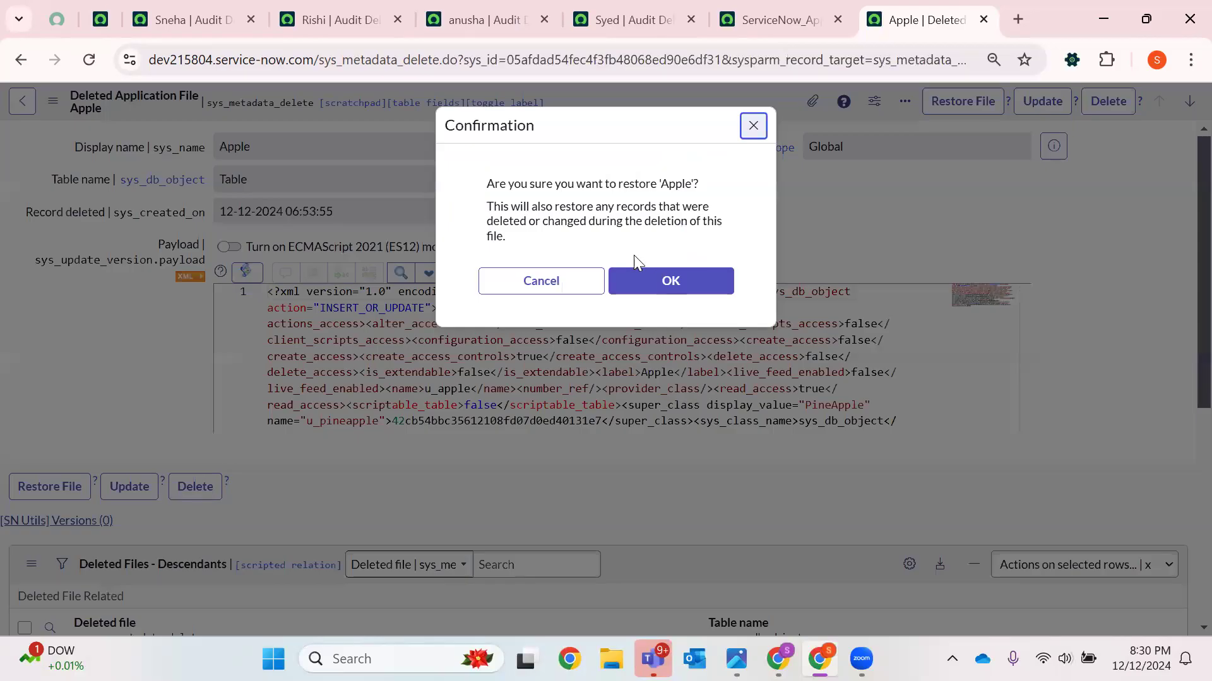
pyautogui.click(660, 279)
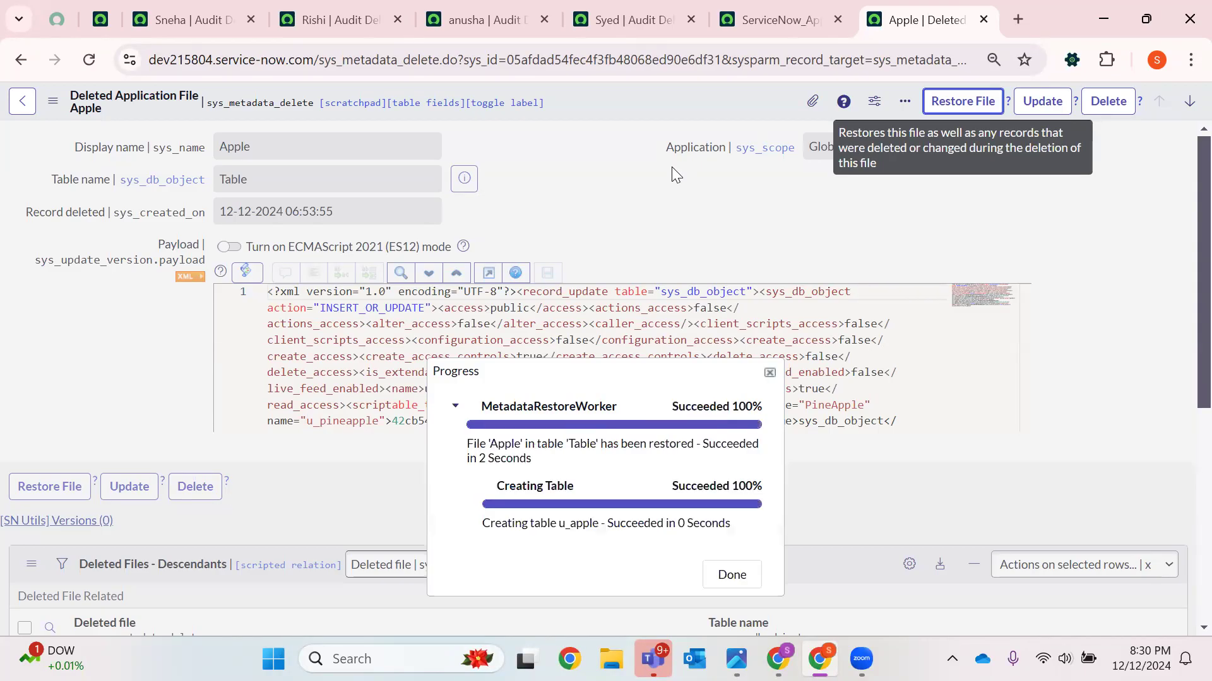
# Close the restore progress dialog and look through the open audit tabs and the recent navigation history
pyautogui.click(729, 574)
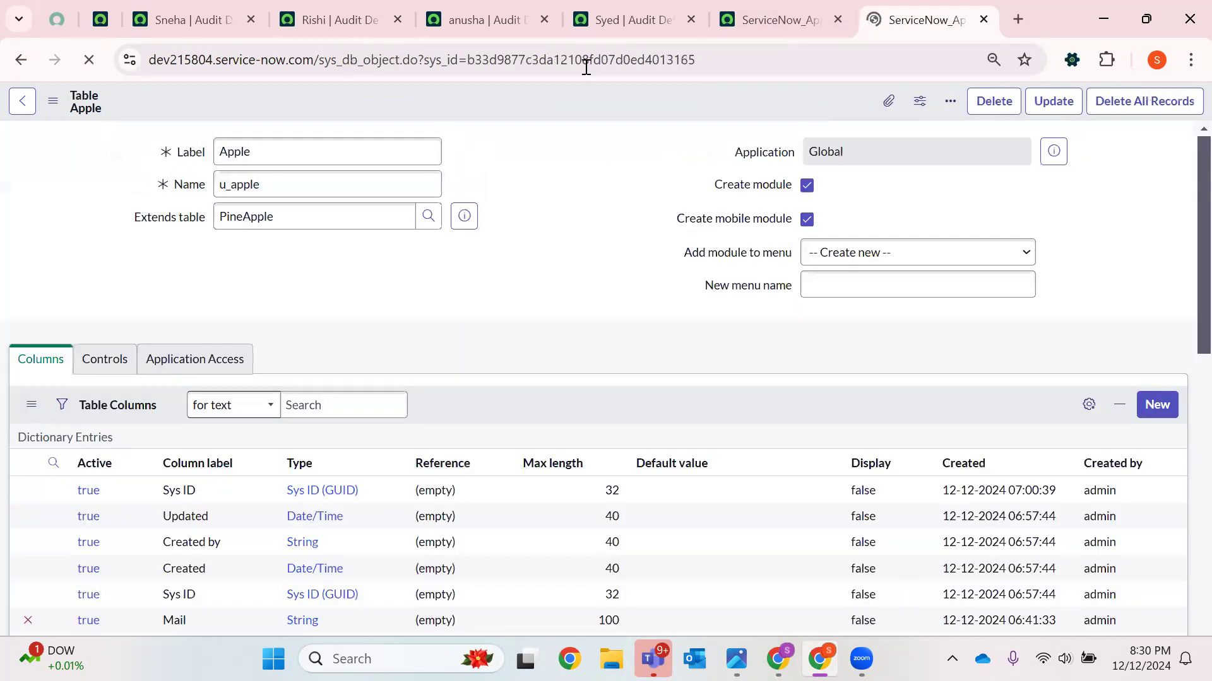
pyautogui.click(637, 19)
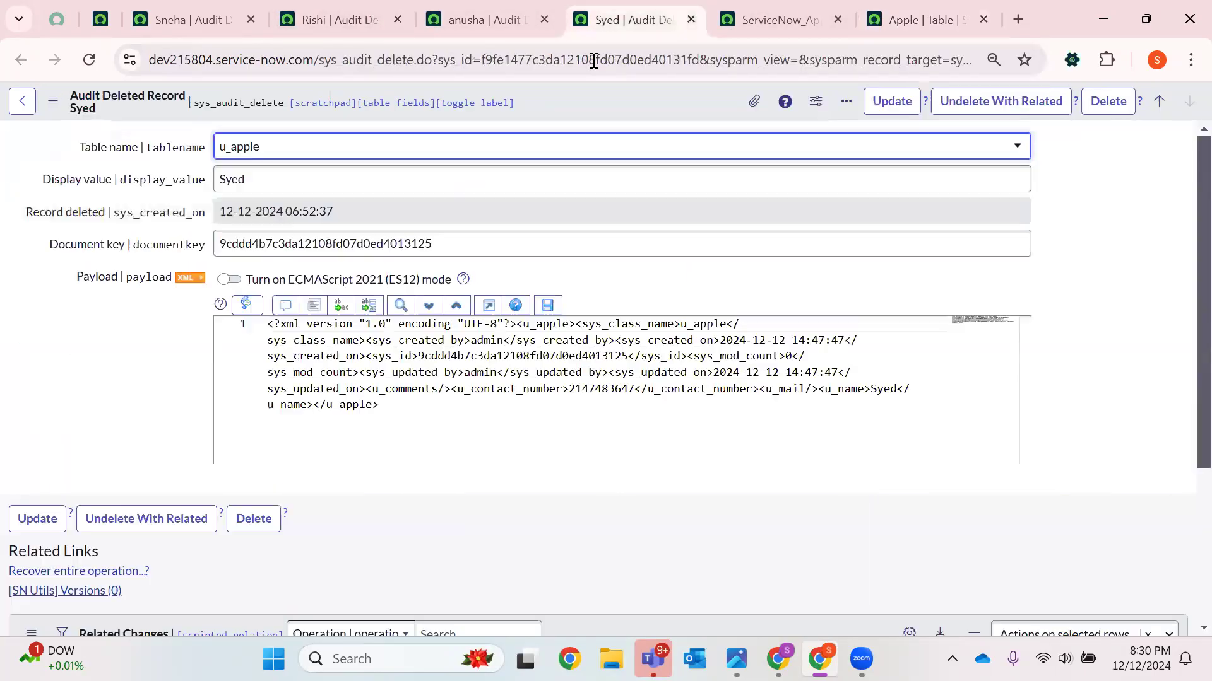
pyautogui.click(461, 19)
pyautogui.click(187, 12)
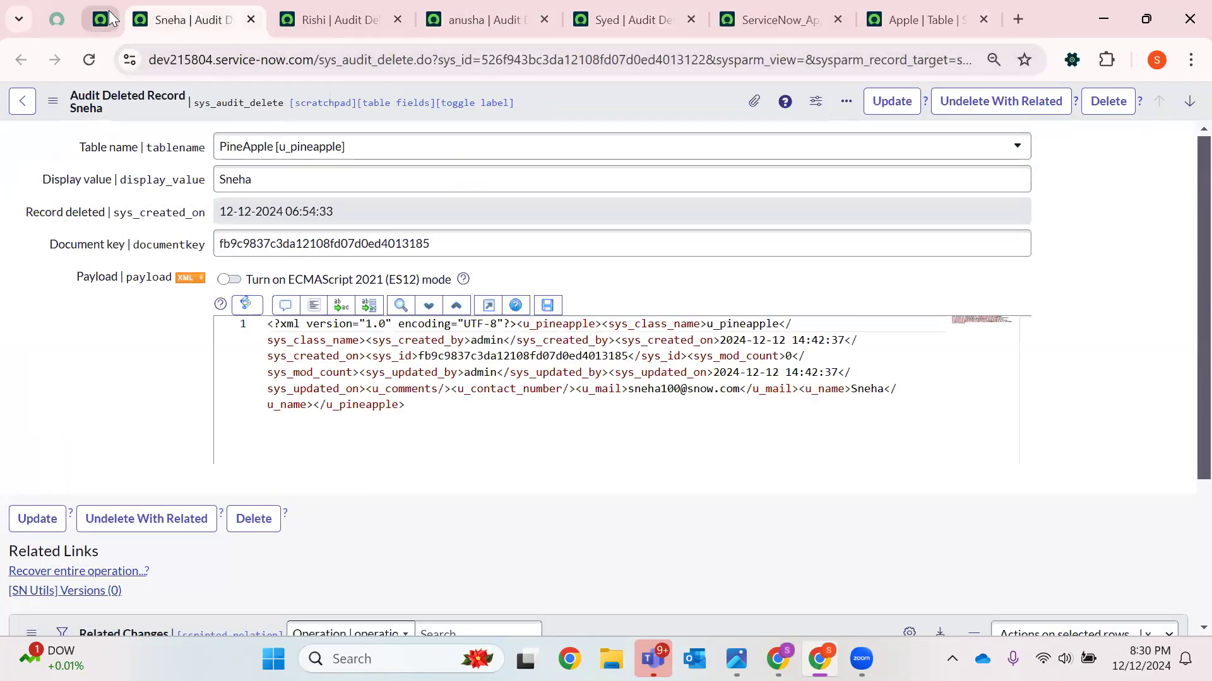
pyautogui.click(779, 19)
pyautogui.click(222, 105)
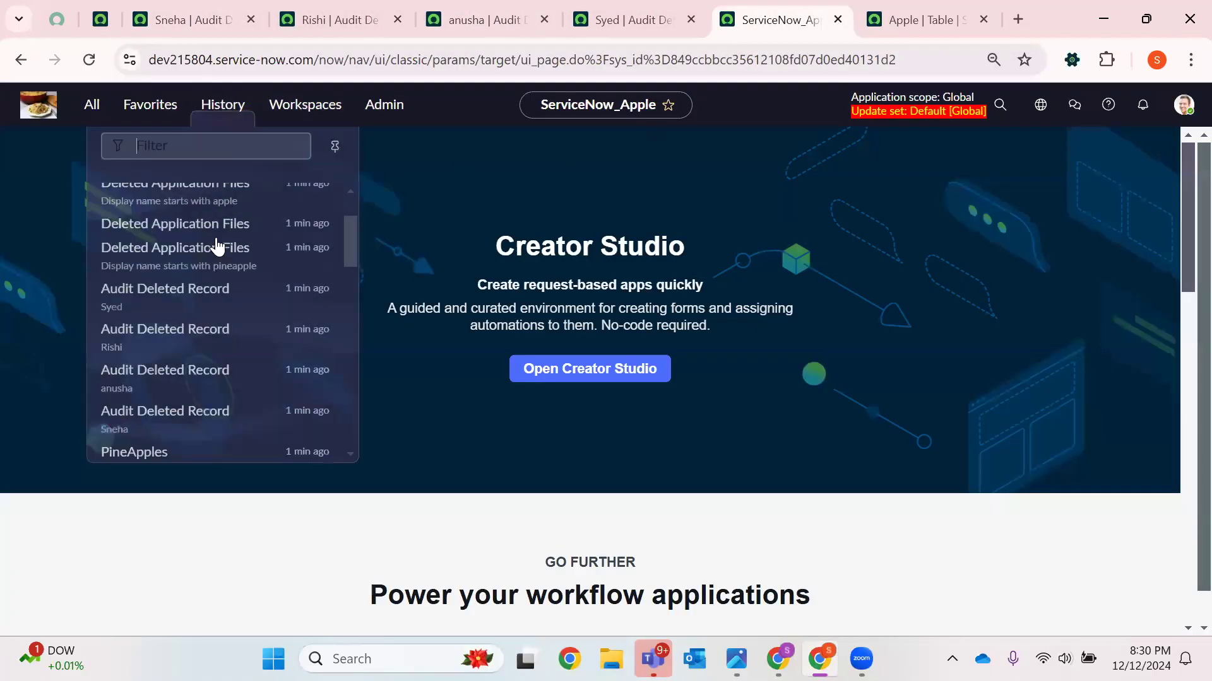
pyautogui.scroll(-1, 137, 422)
pyautogui.scroll(3, 137, 421)
pyautogui.scroll(-4, 162, 303)
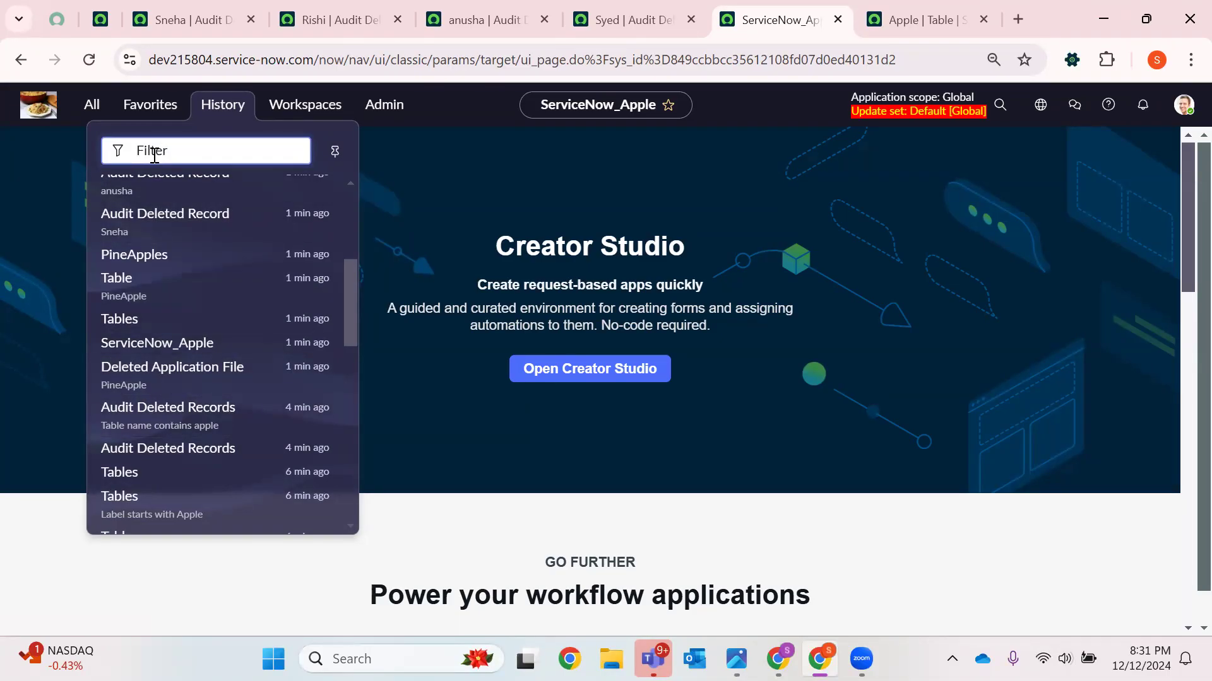
# Open sys_metadata_delete.LIST from the history filter and filter Deleted Application Files by display name apple
pyautogui.write('Fruits')
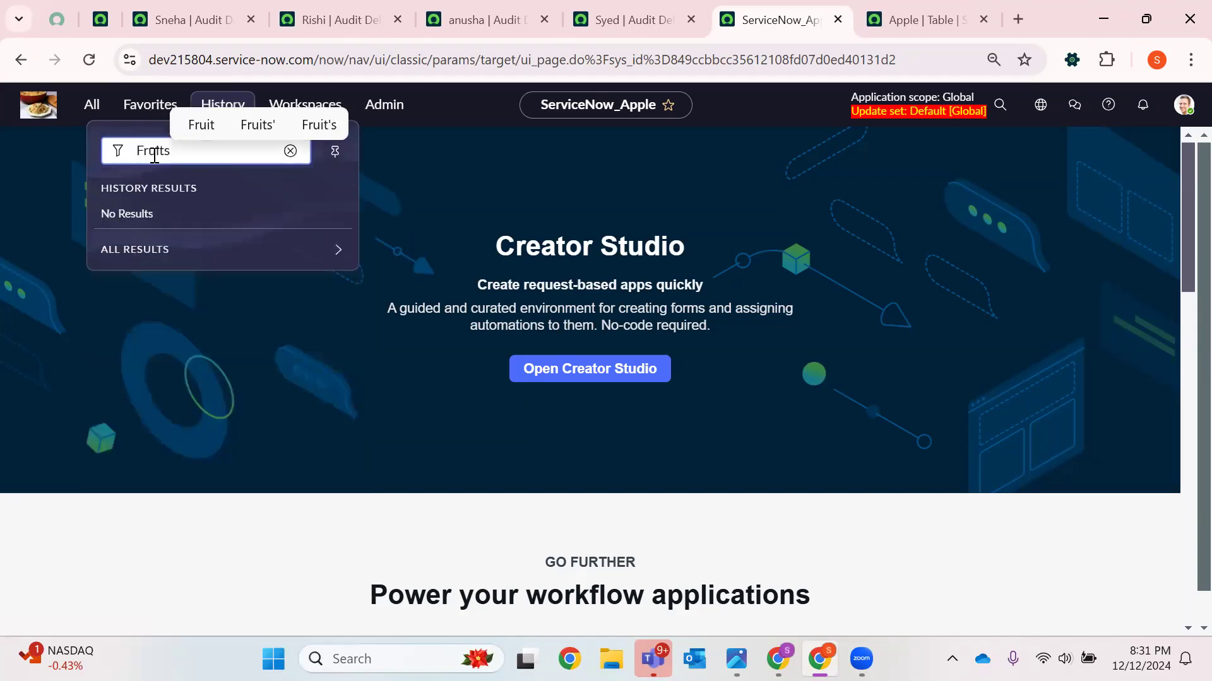
pyautogui.press('BackSpace')
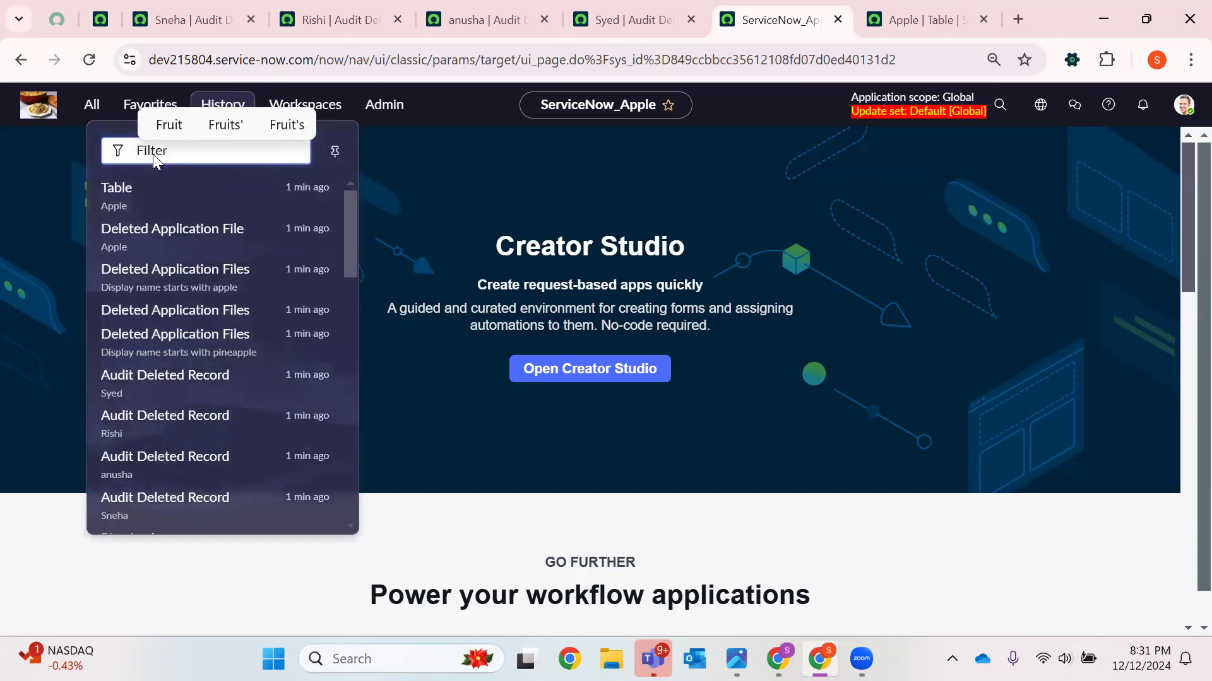
pyautogui.write('sys_me')
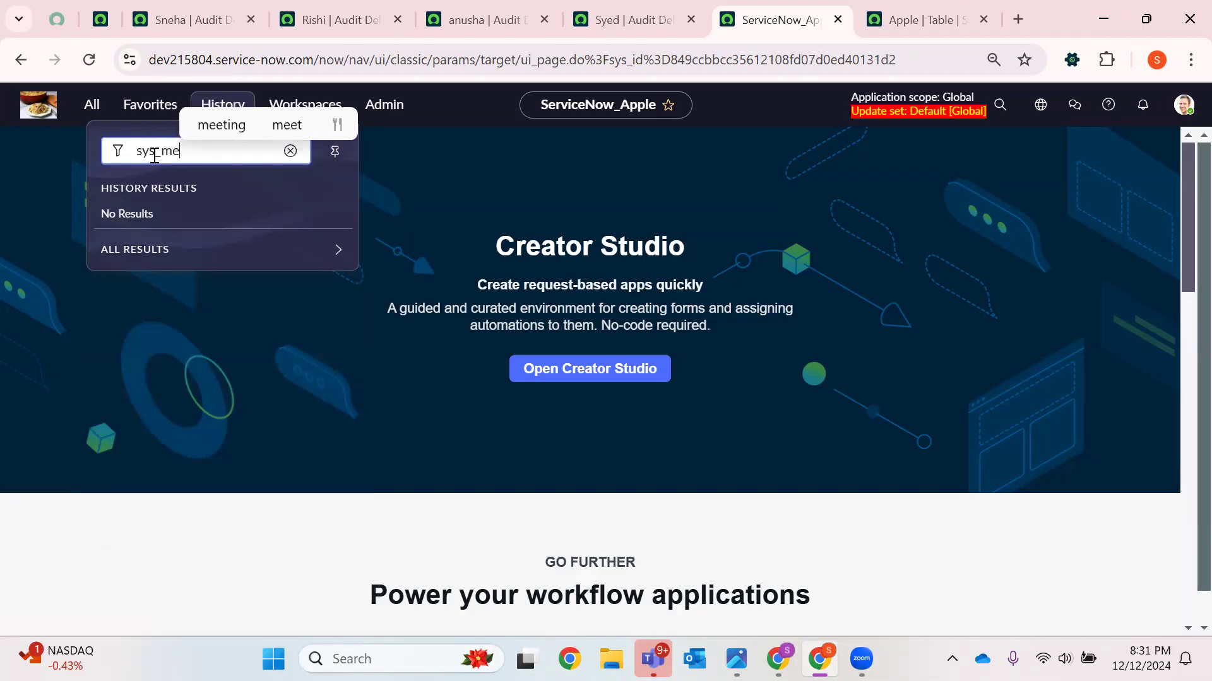
pyautogui.write('tadata_del')
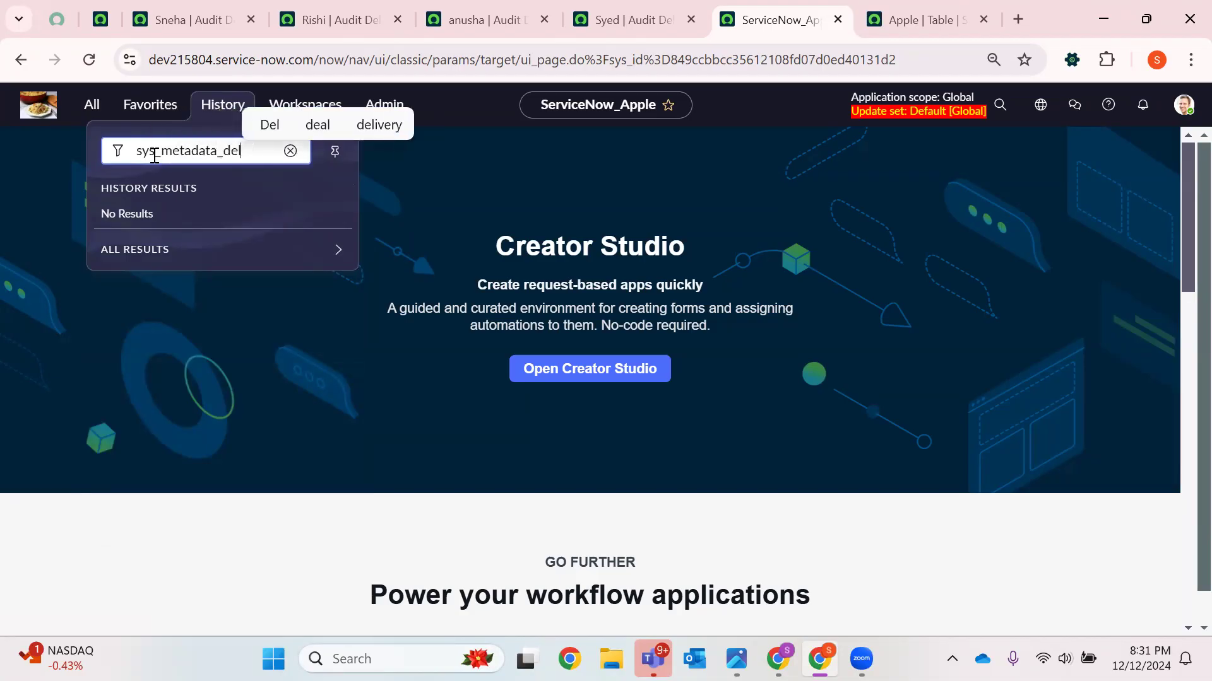
pyautogui.write('ete.LIST')
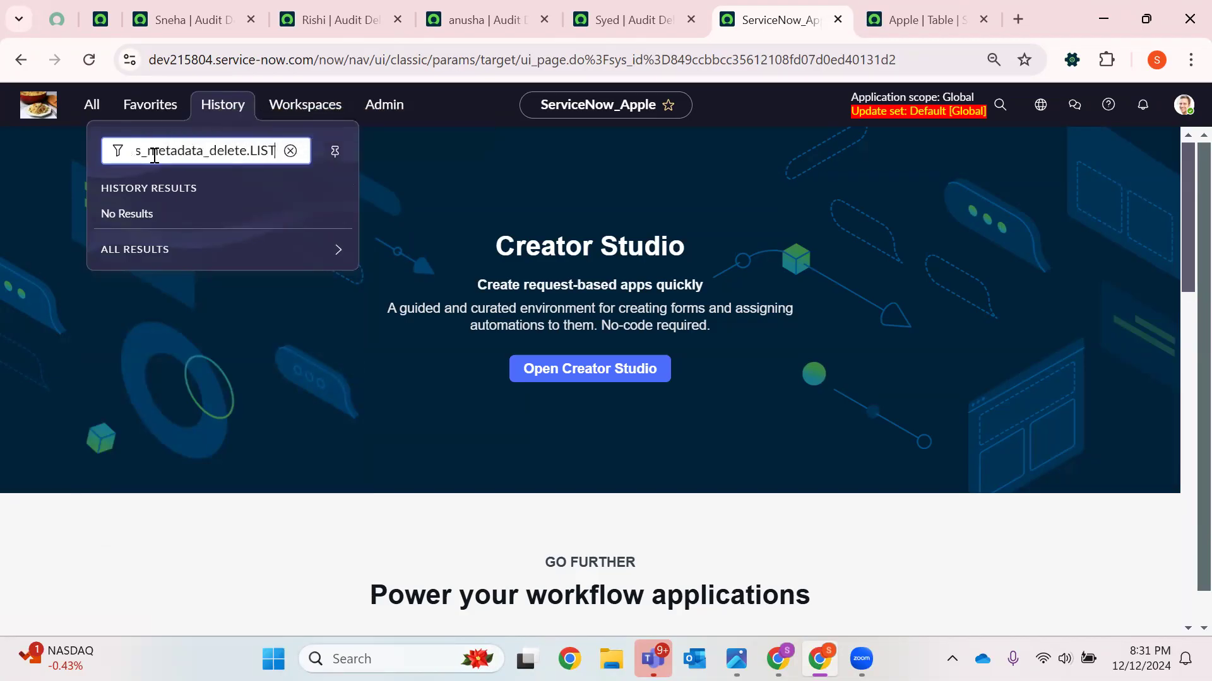
pyautogui.press('Return')
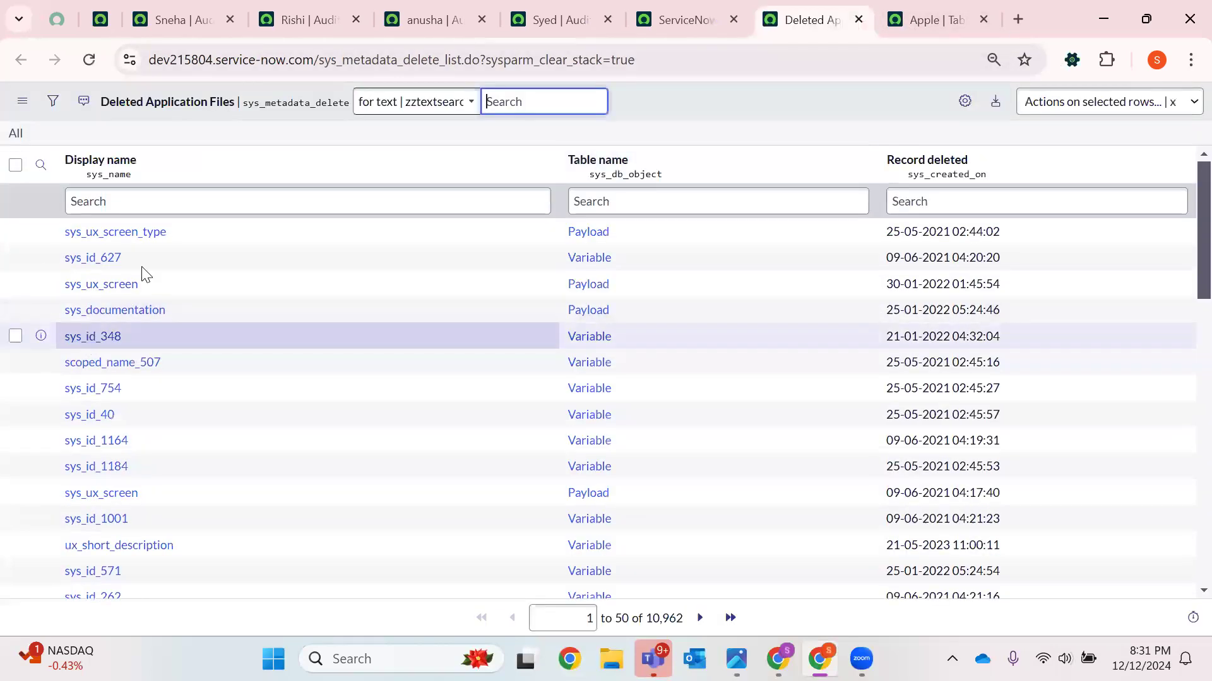
pyautogui.click(170, 204)
pyautogui.write('apple')
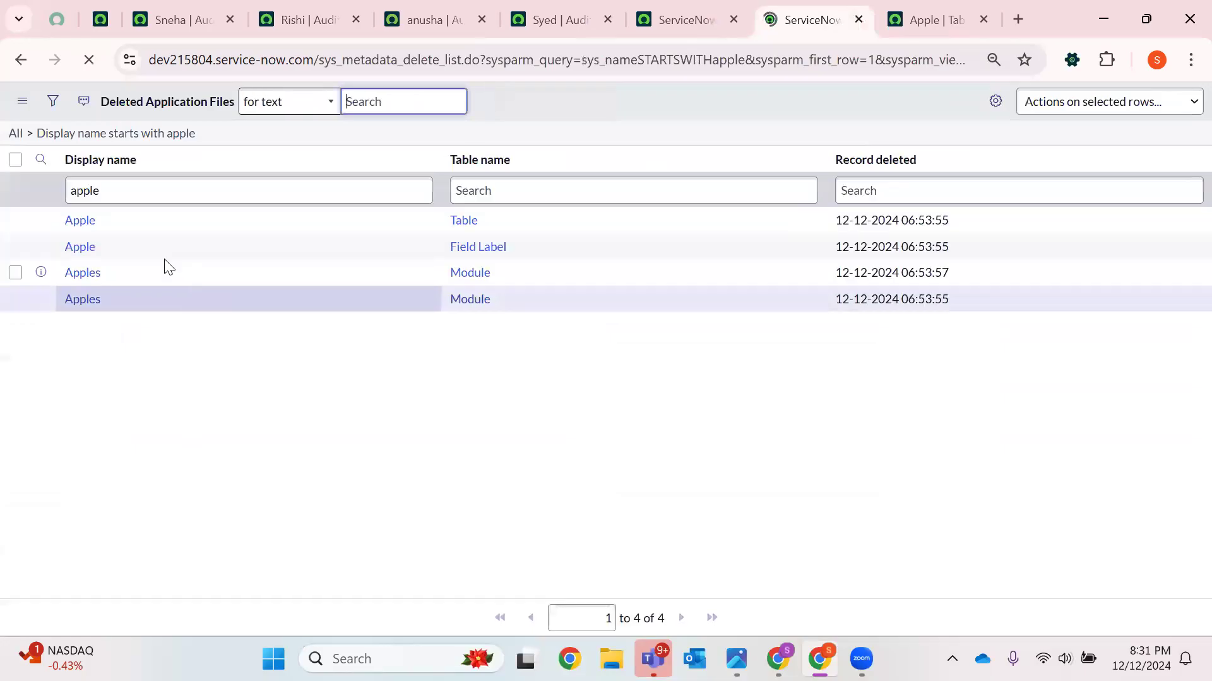
# Open both deleted Apples module files in new tabs
pyautogui.click(141, 324)
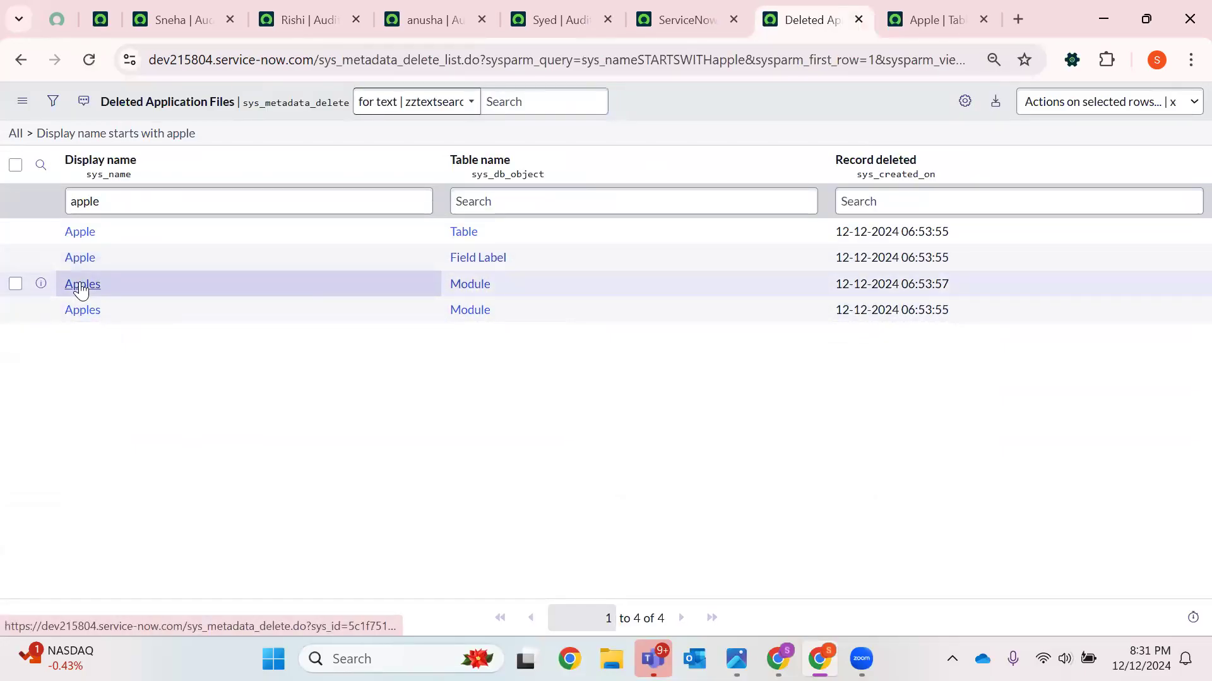
pyautogui.rightClick(80, 290)
pyautogui.click(144, 311)
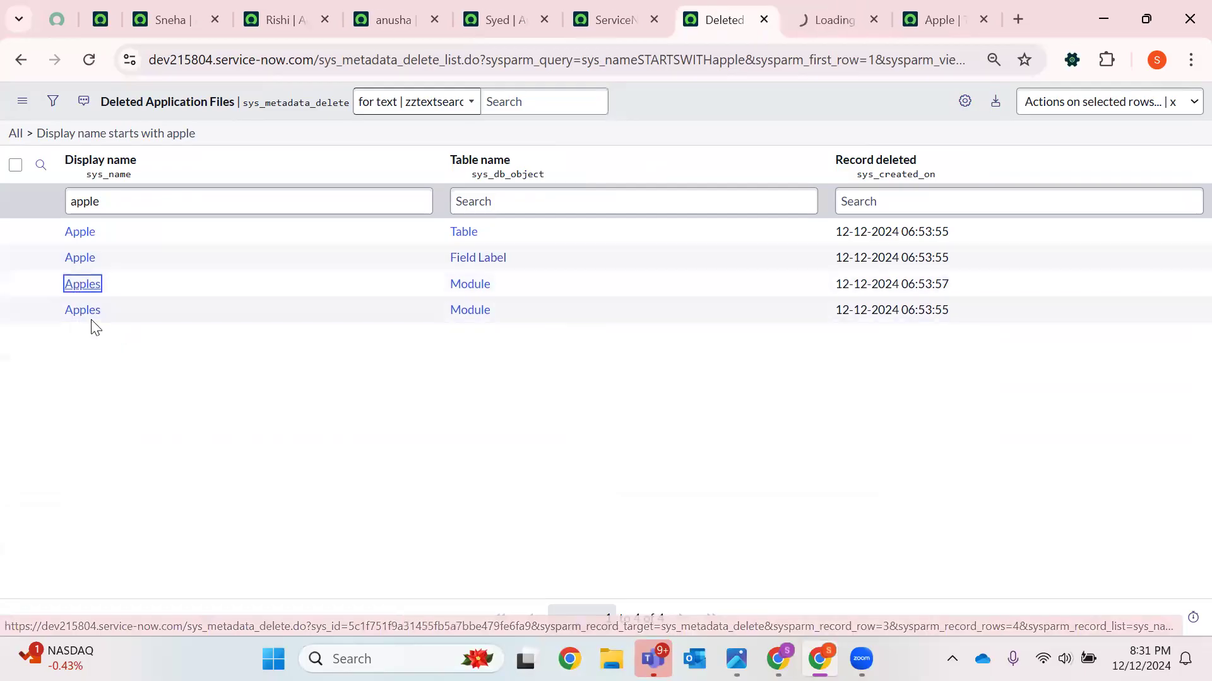
pyautogui.rightClick(88, 313)
pyautogui.click(193, 339)
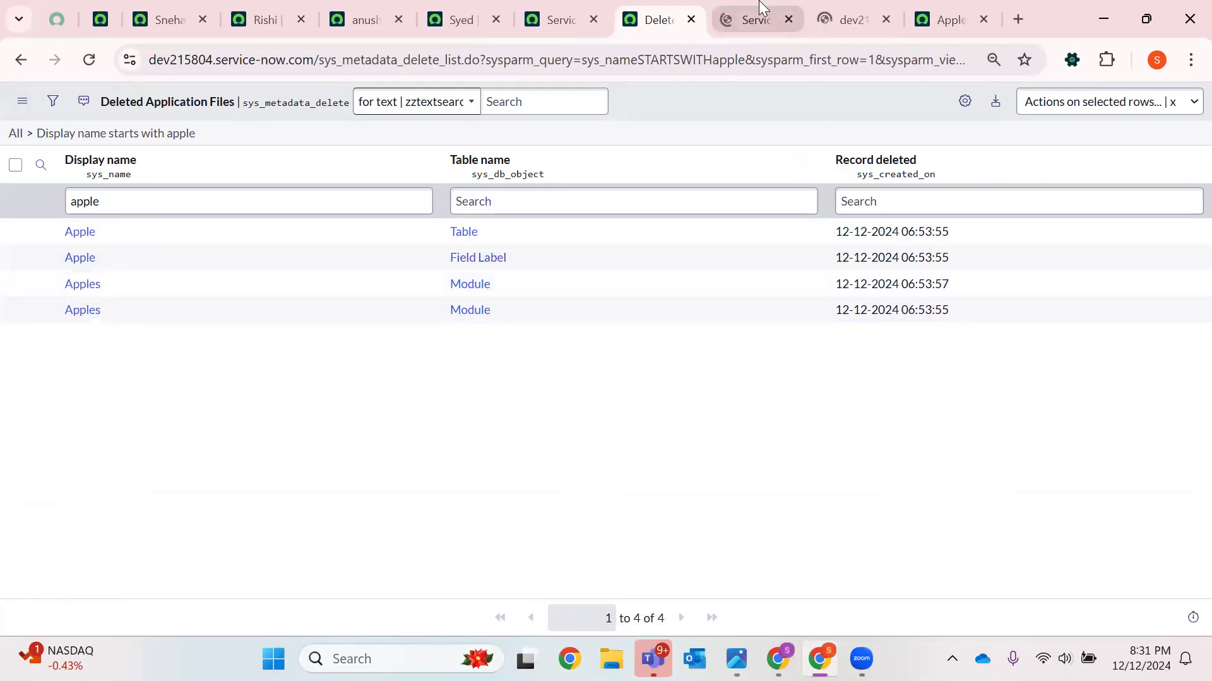
pyautogui.click(754, 20)
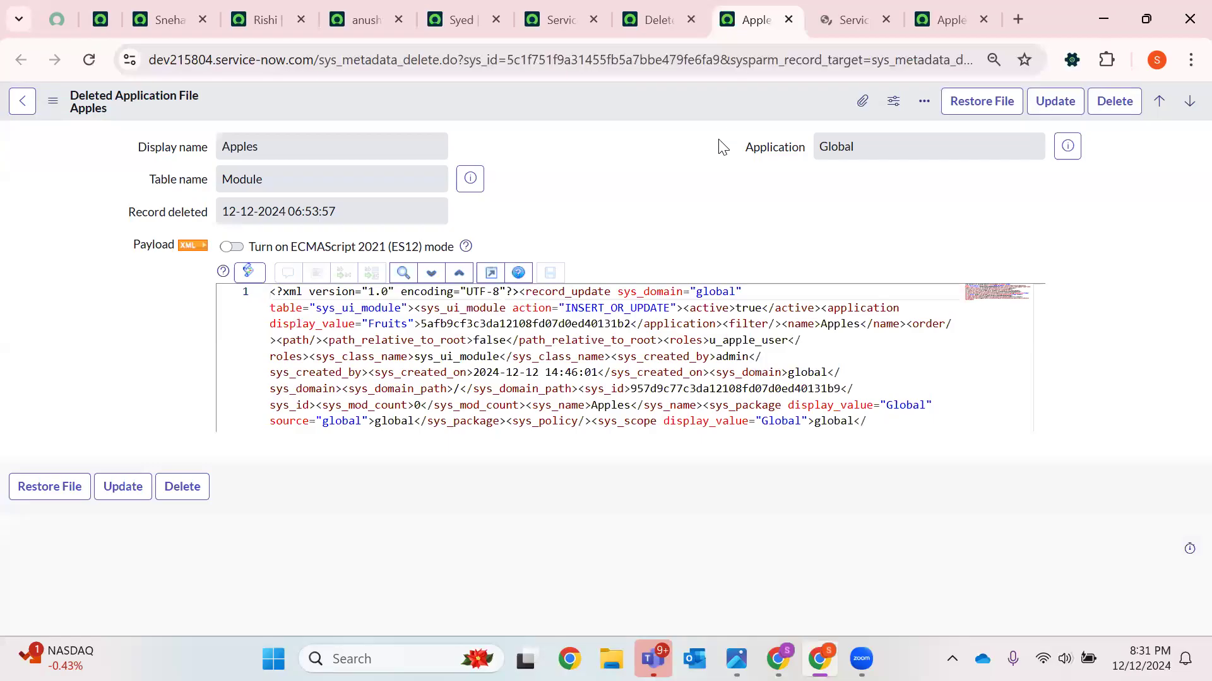
# Restore the Apples UI module file, confirming the restore and closing the progress dialog
pyautogui.click(883, 14)
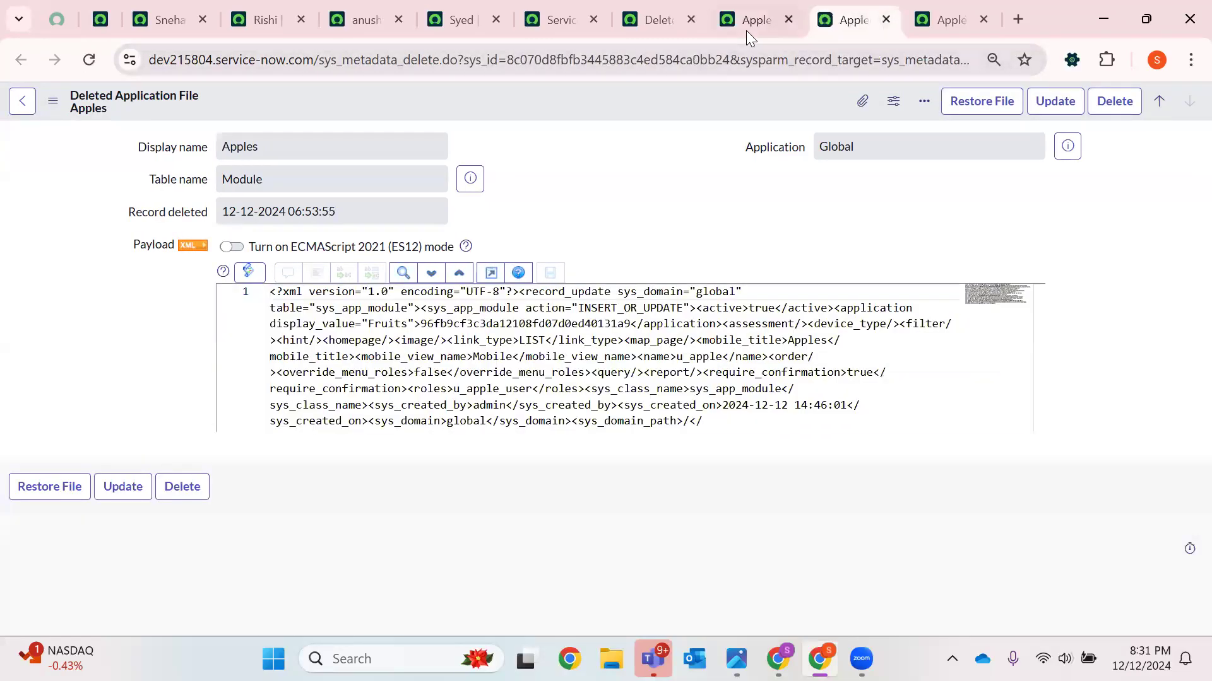
pyautogui.click(746, 28)
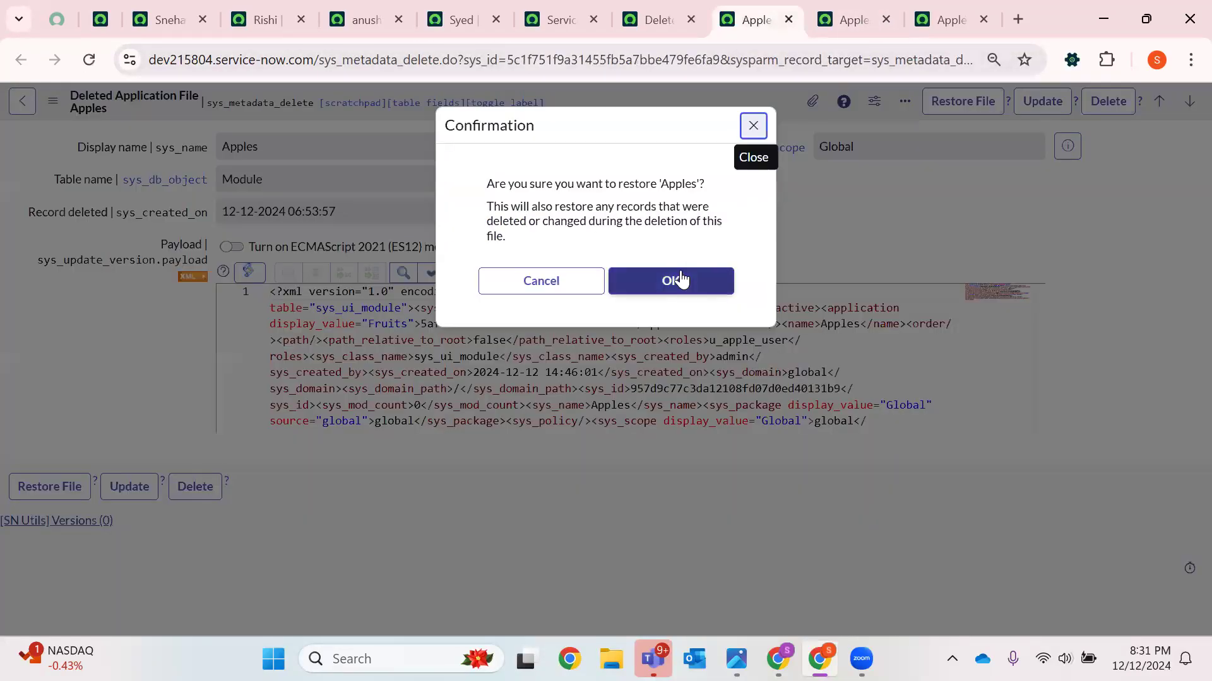
pyautogui.click(677, 278)
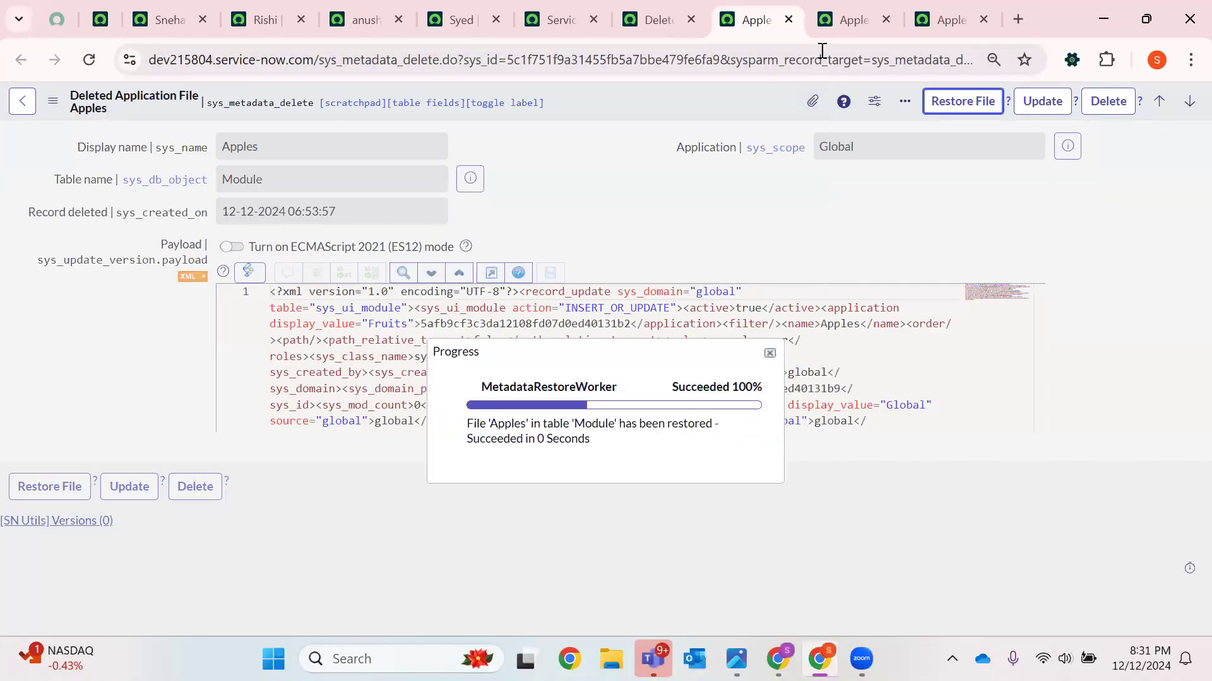
pyautogui.click(731, 492)
# Restore the Apples application module file, confirming the restore
pyautogui.hotkey('ctrl', 'Tab')
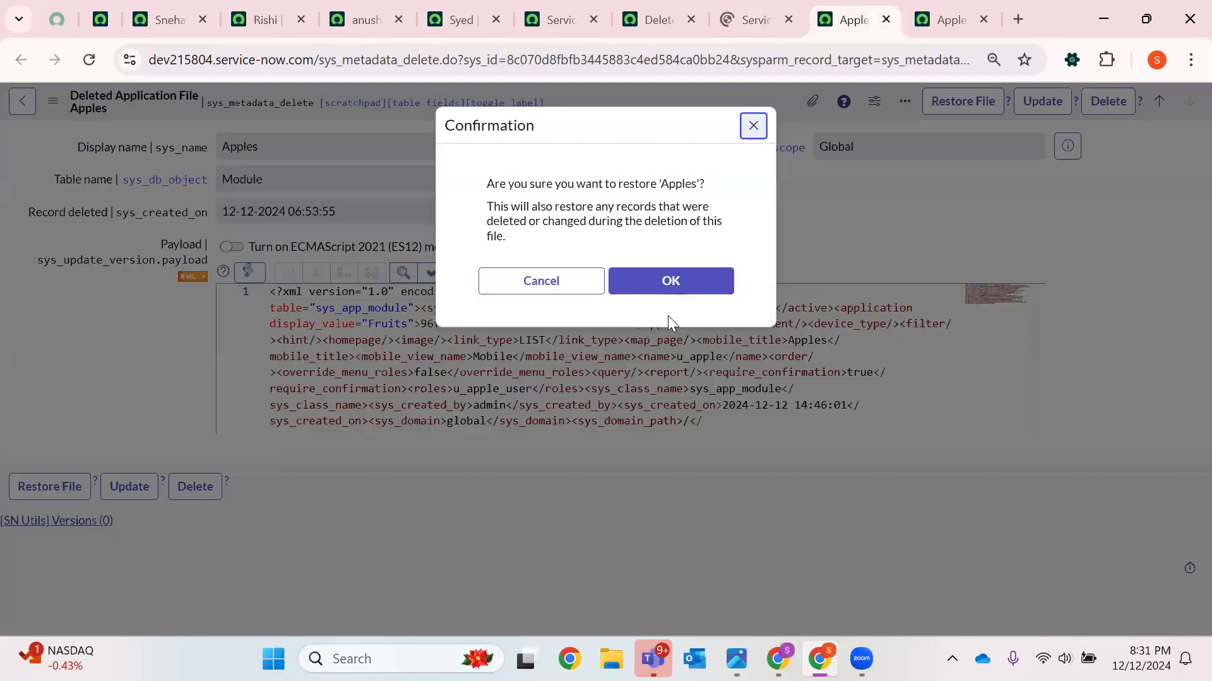
pyautogui.click(676, 284)
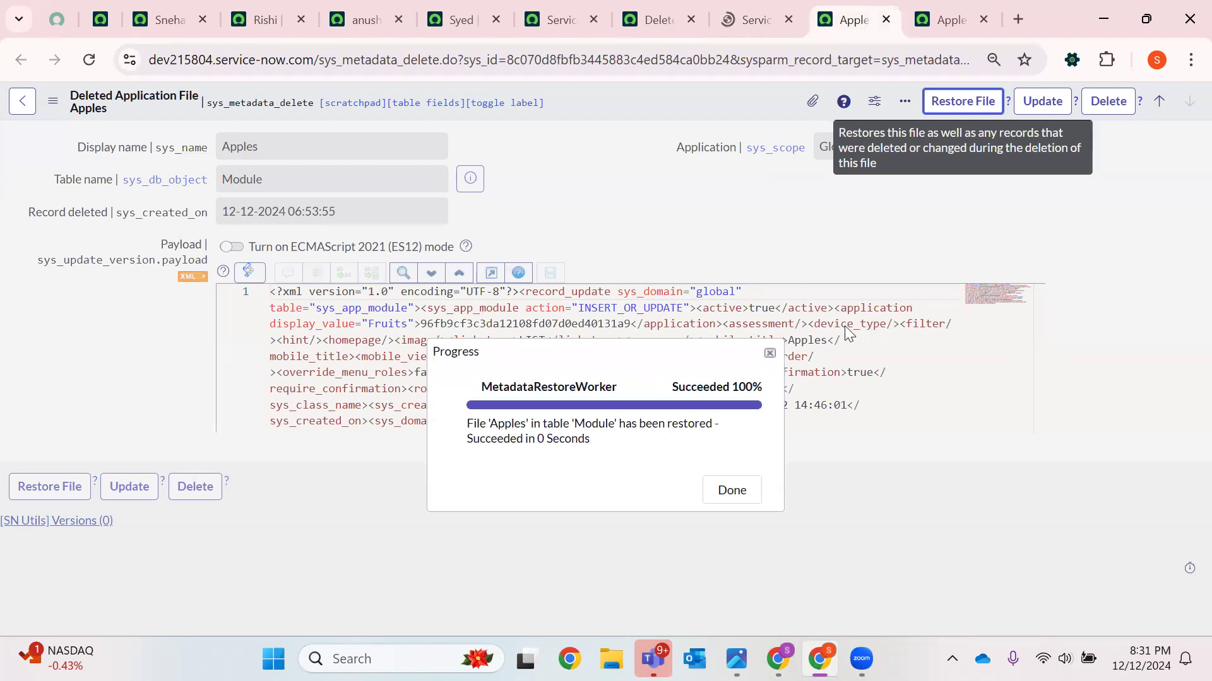
pyautogui.click(717, 505)
# Filter the Deleted Application Files list by display name pineapple
pyautogui.click(670, 14)
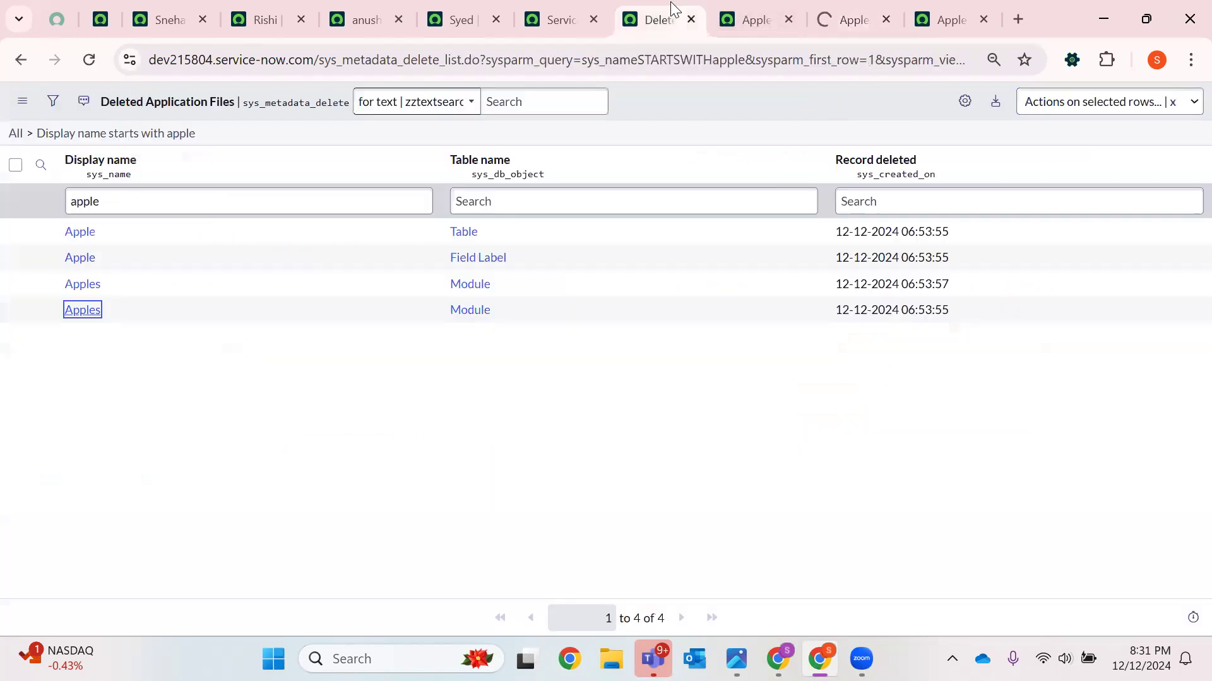
pyautogui.doubleClick(122, 194)
pyautogui.write('pine')
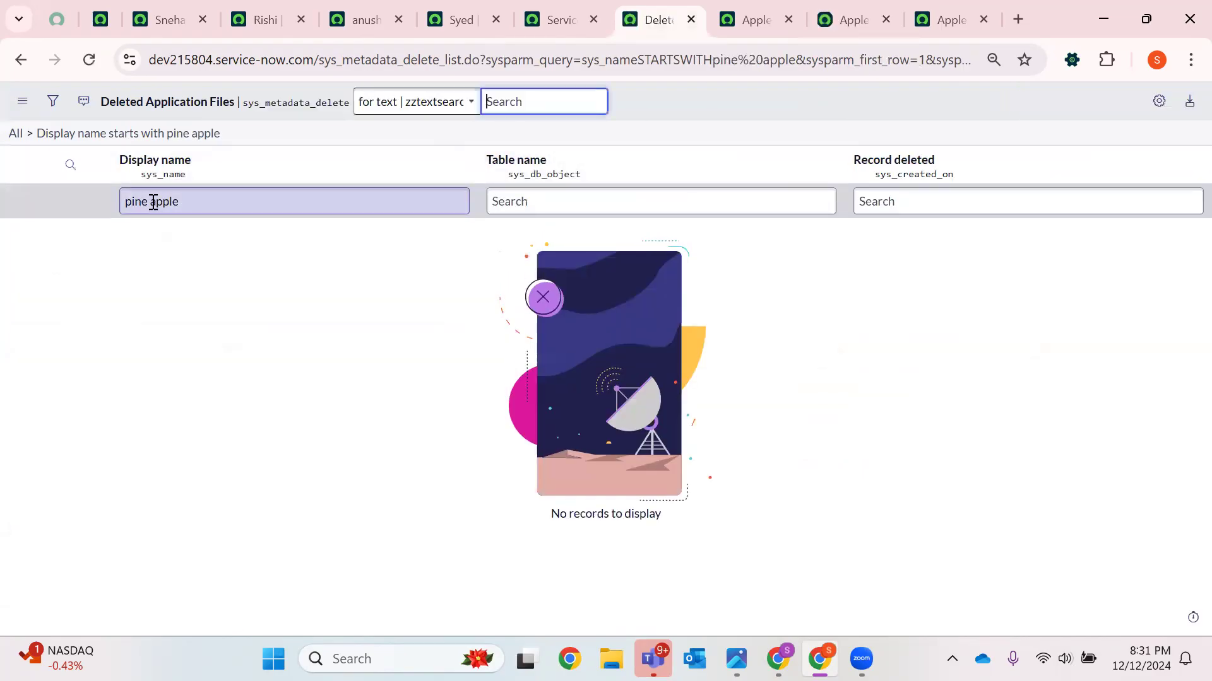
pyautogui.click(154, 201)
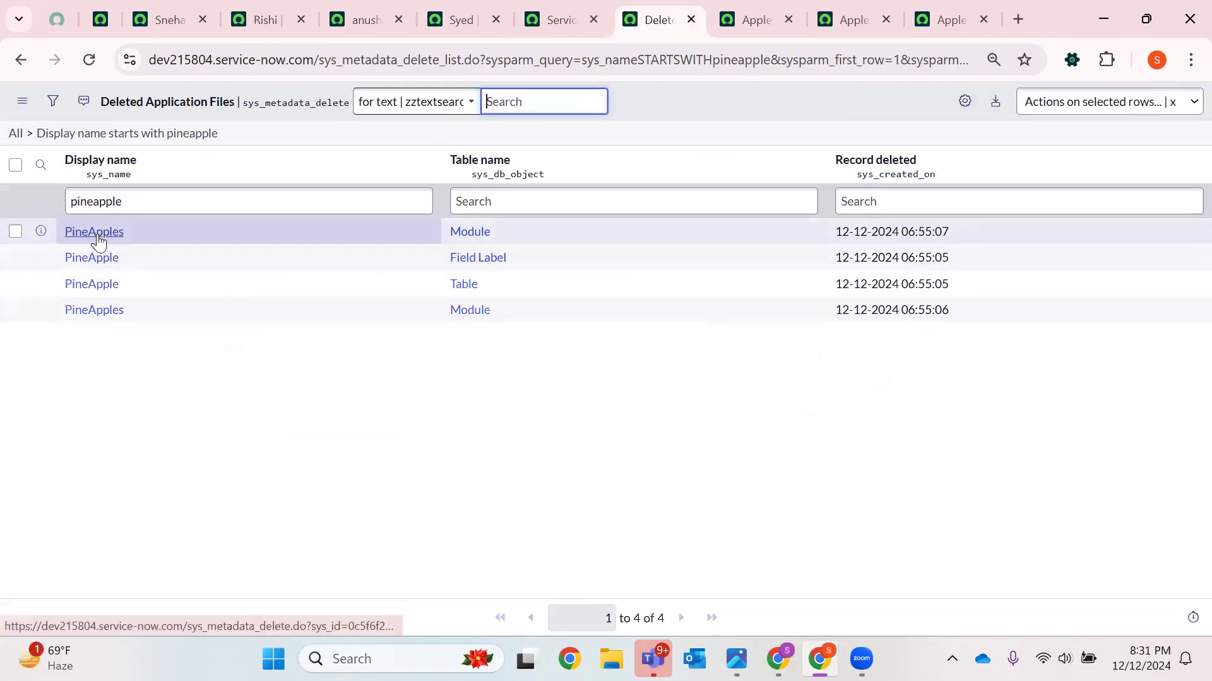
# Open both deleted PineApples module files in new tabs
pyautogui.rightClick(98, 242)
pyautogui.click(152, 258)
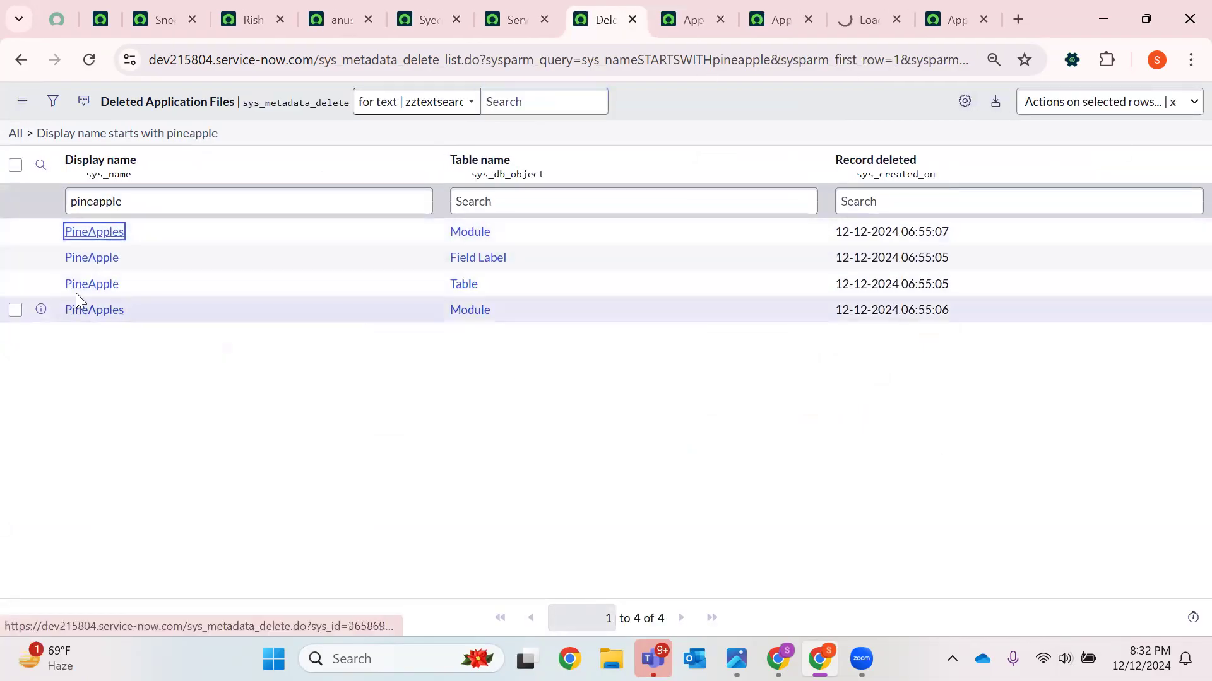
pyautogui.rightClick(93, 322)
pyautogui.click(208, 343)
pyautogui.click(672, 16)
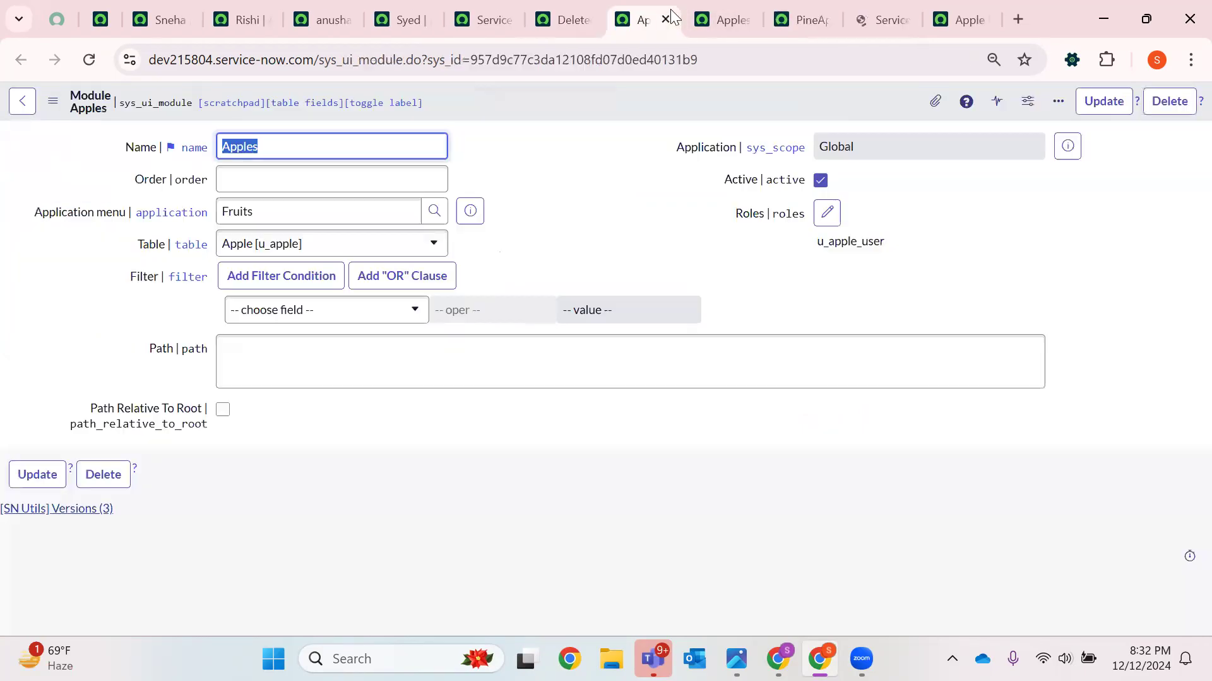
# Close the restored Apples tabs and restore the first PineApples module file, confirming the restore
pyautogui.click(664, 17)
pyautogui.click(665, 17)
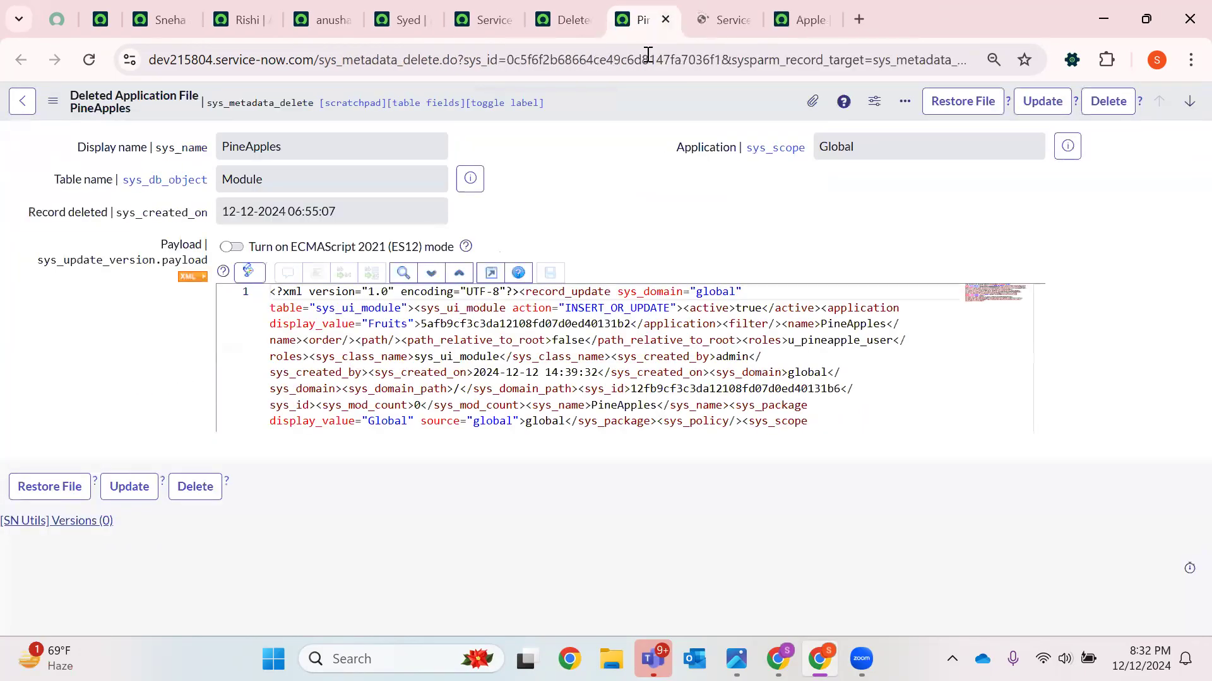
pyautogui.click(954, 102)
pyautogui.click(704, 294)
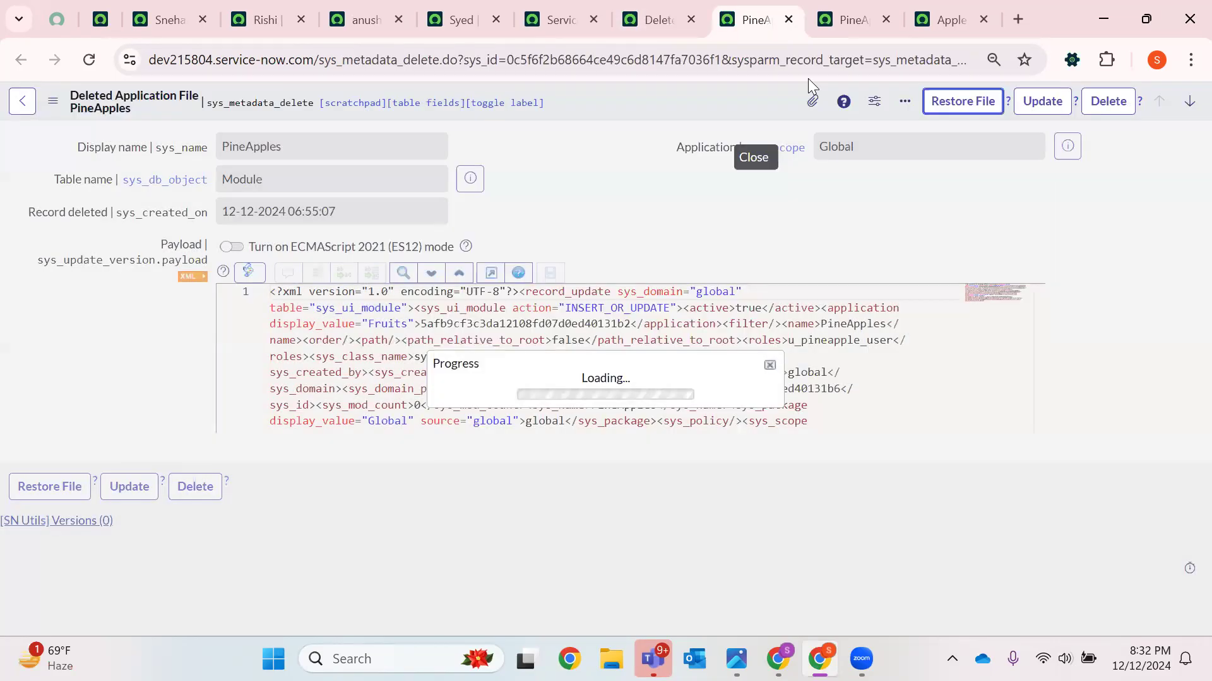
# Restore the second PineApples module file, confirming the restore and closing the progress dialog
pyautogui.click(848, 19)
pyautogui.click(971, 101)
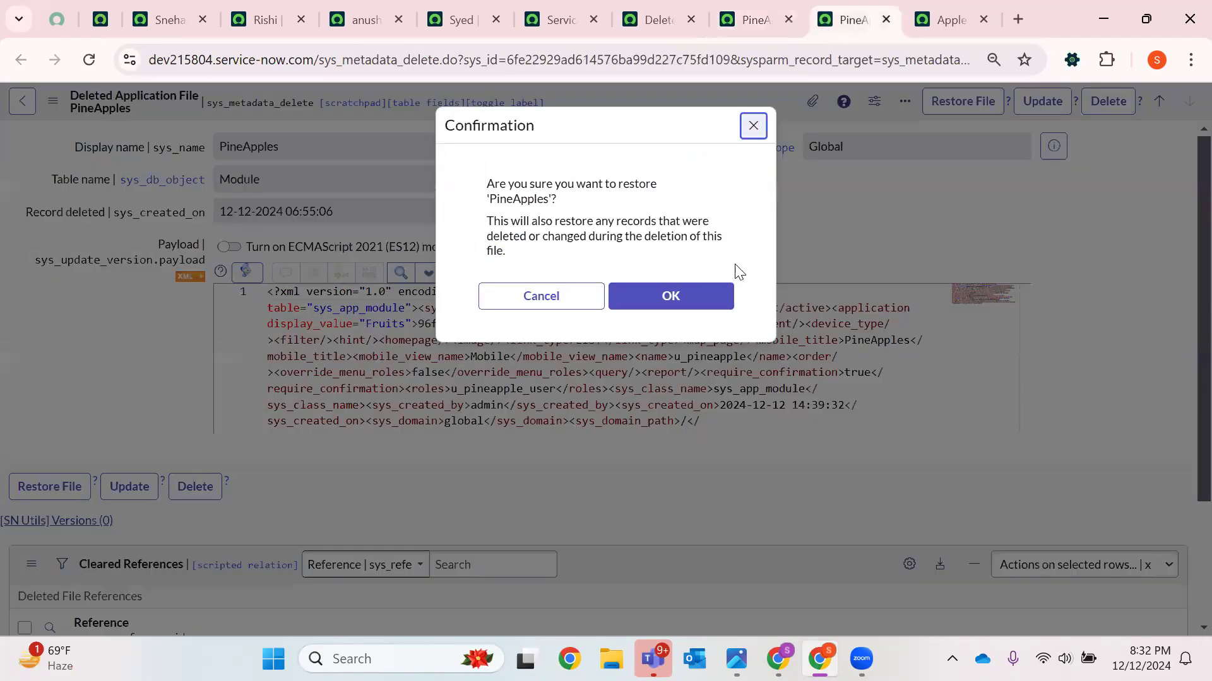
pyautogui.click(651, 297)
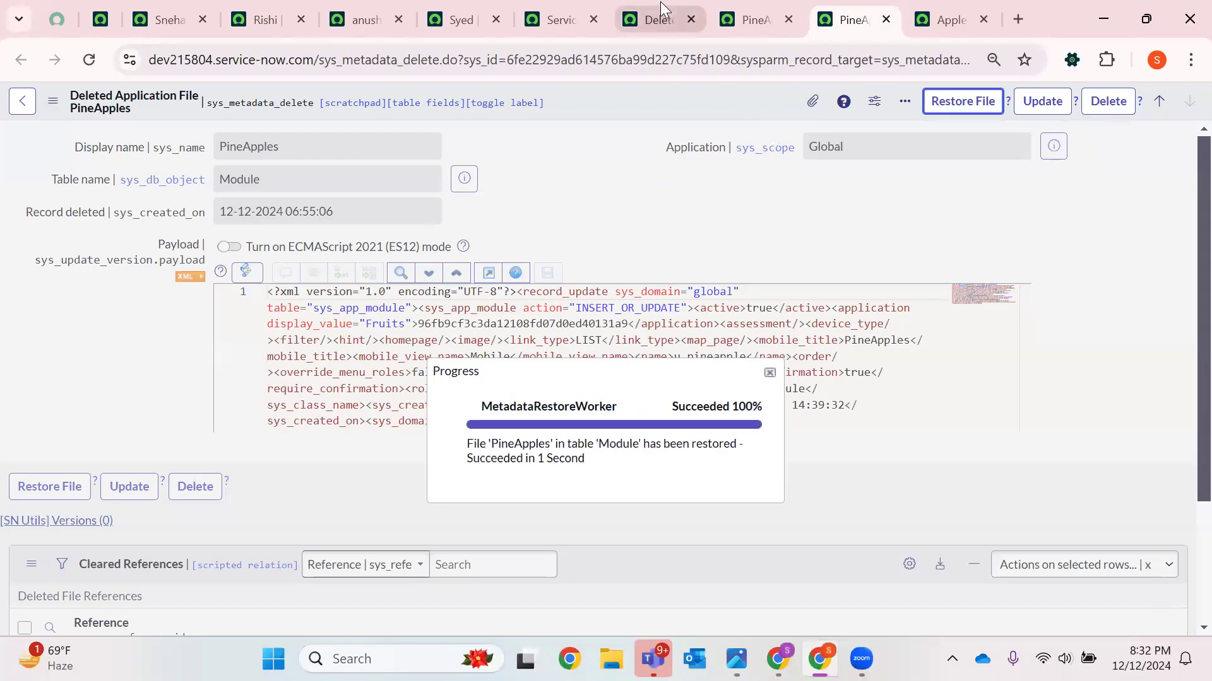
pyautogui.click(726, 510)
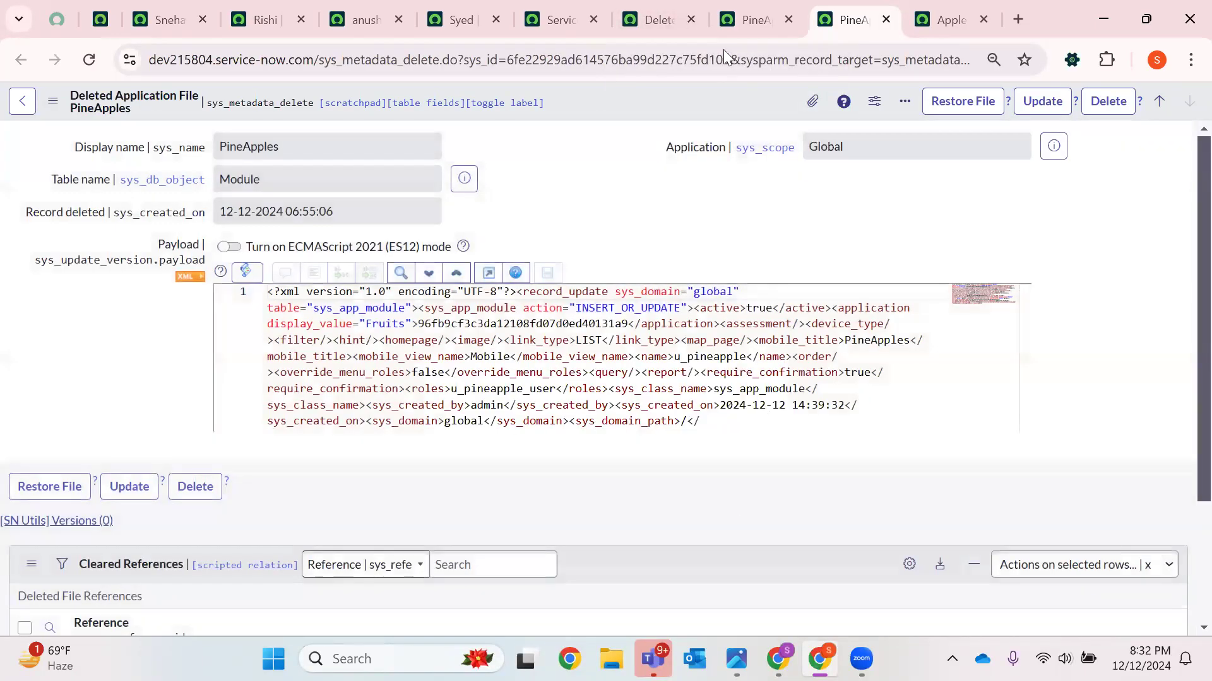
# Close the deleted application file tabs, reload the home page and search the navigator for Fruits
pyautogui.click(690, 20)
pyautogui.click(690, 20)
pyautogui.click(690, 20)
pyautogui.click(690, 20)
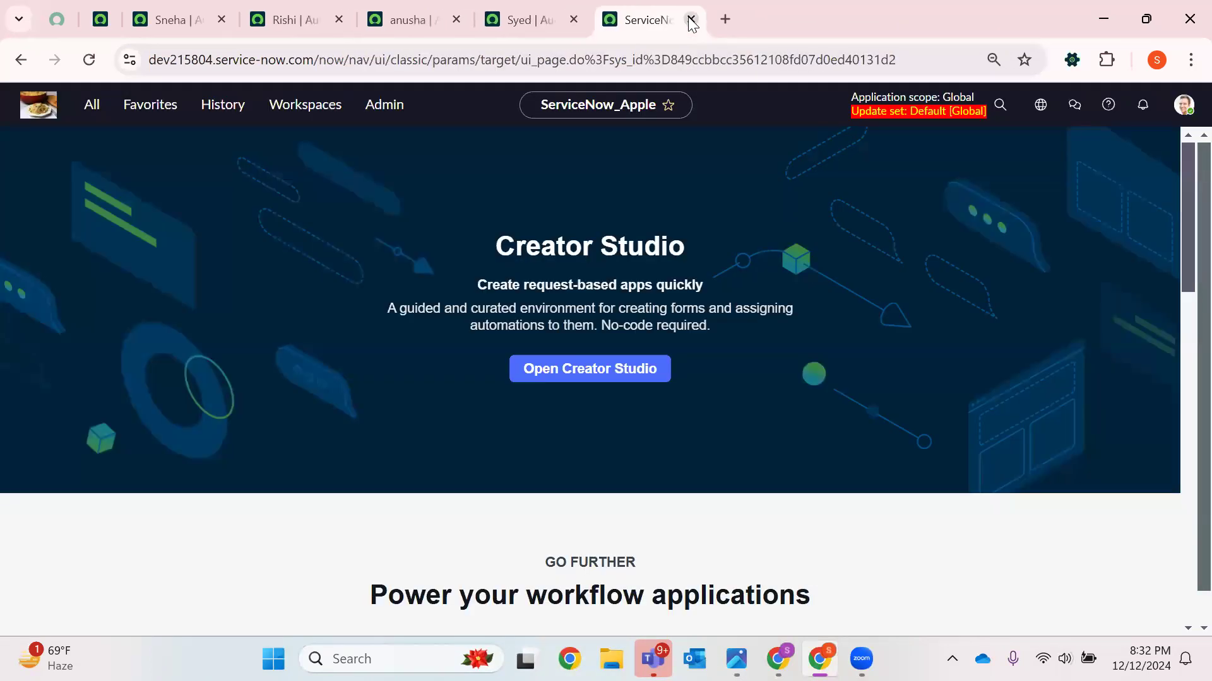
pyautogui.click(87, 64)
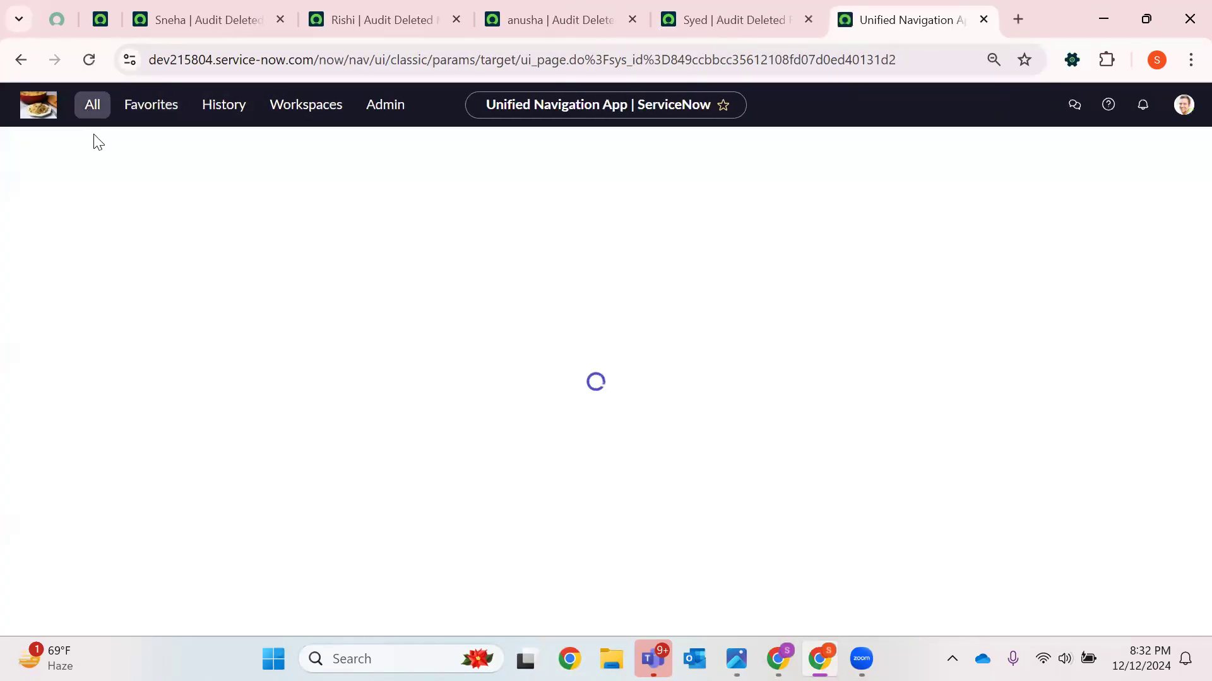
pyautogui.click(94, 109)
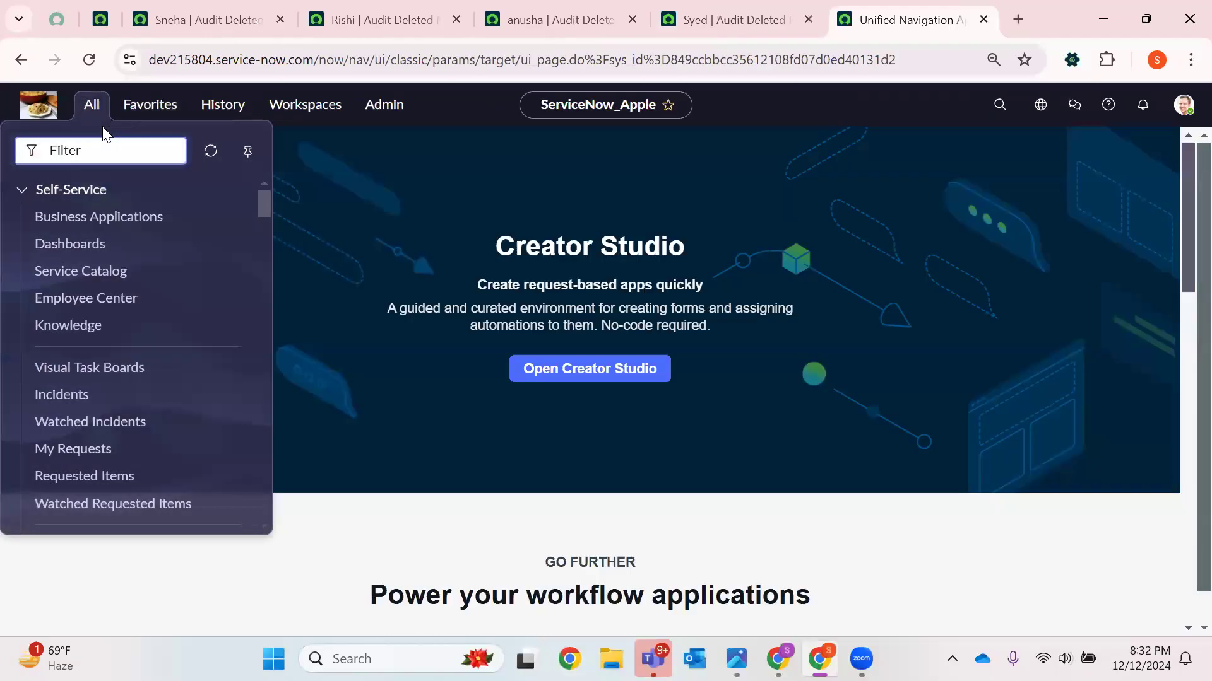
pyautogui.write('Fruits')
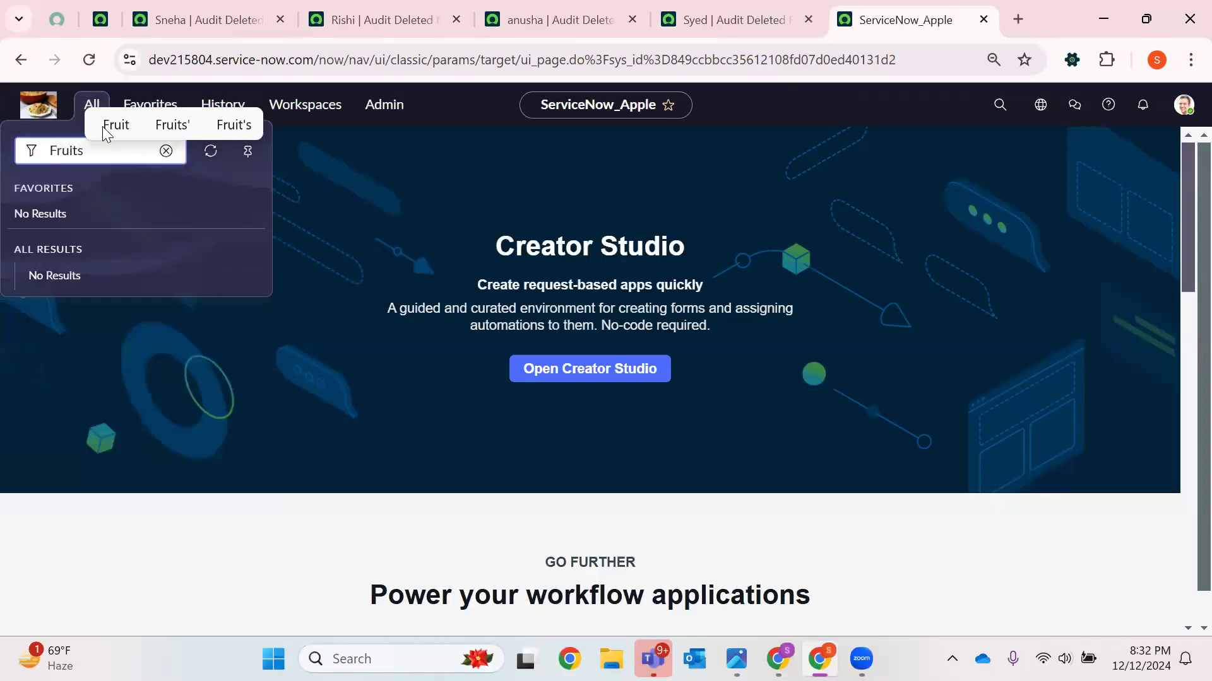
# Search the navigator for Tables and open the Tables module in a new tab
pyautogui.click(104, 128)
pyautogui.press('BackSpace')
pyautogui.press('BackSpace')
pyautogui.press('BackSpace')
pyautogui.write('Tables')
pyautogui.scroll(-5, 183, 287)
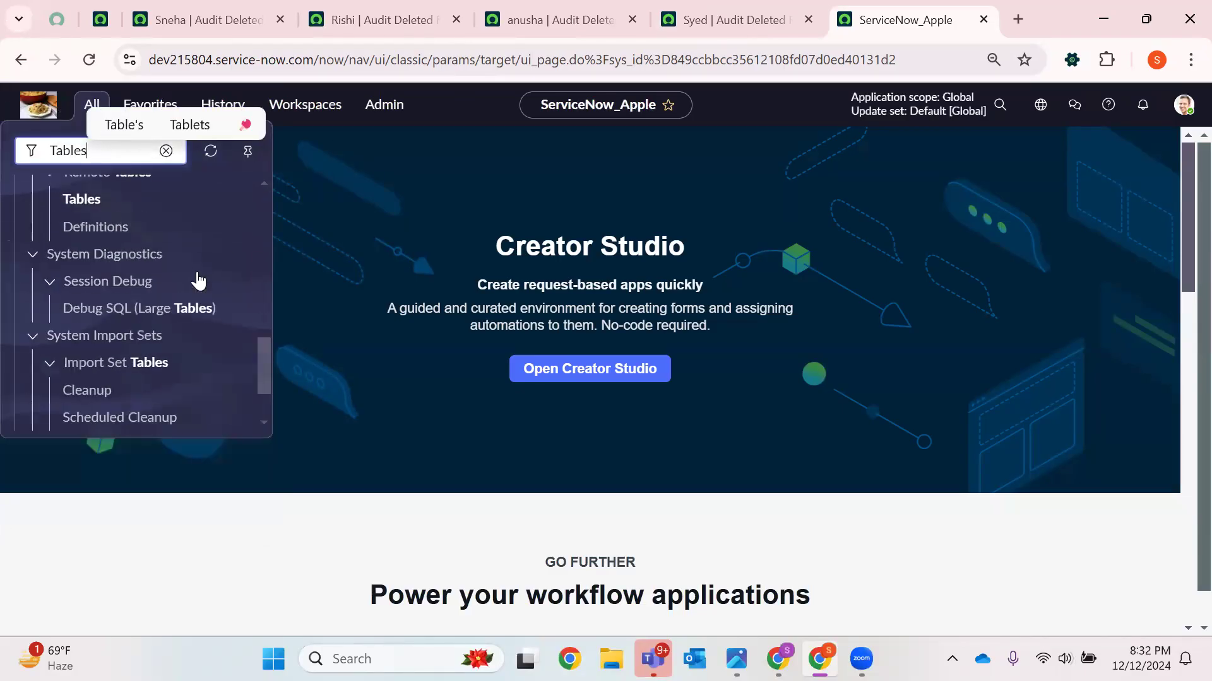
pyautogui.scroll(2, 194, 278)
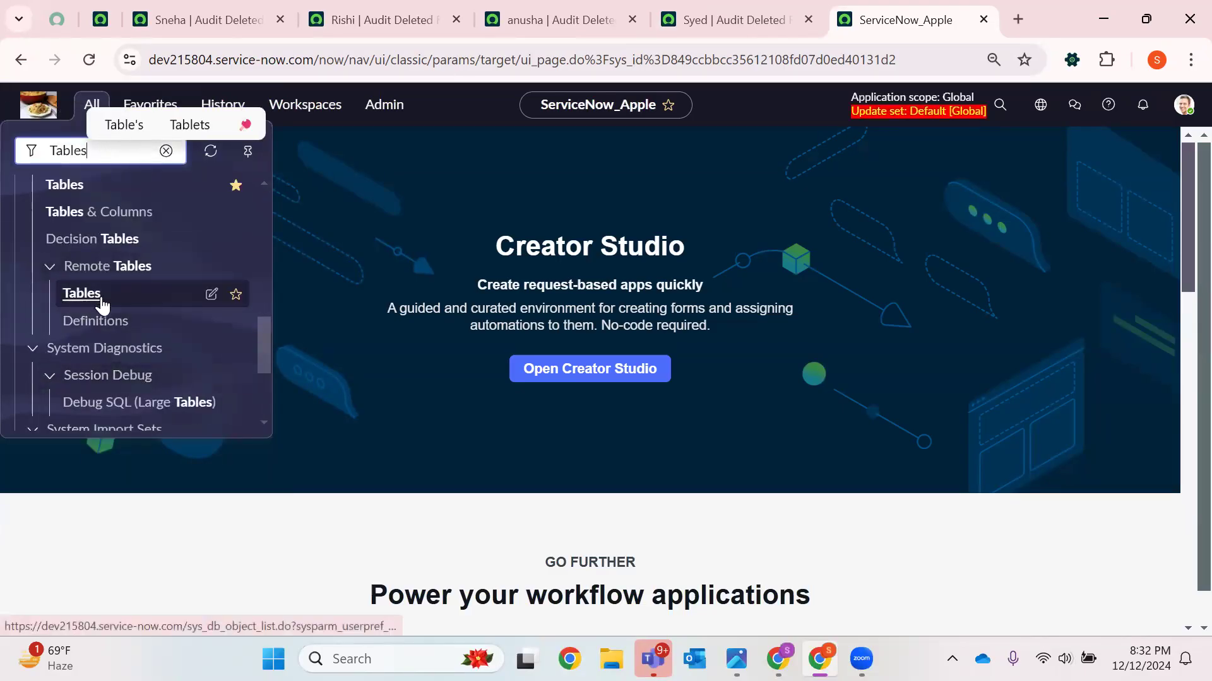
pyautogui.scroll(2, 98, 300)
pyautogui.middleClick(101, 283)
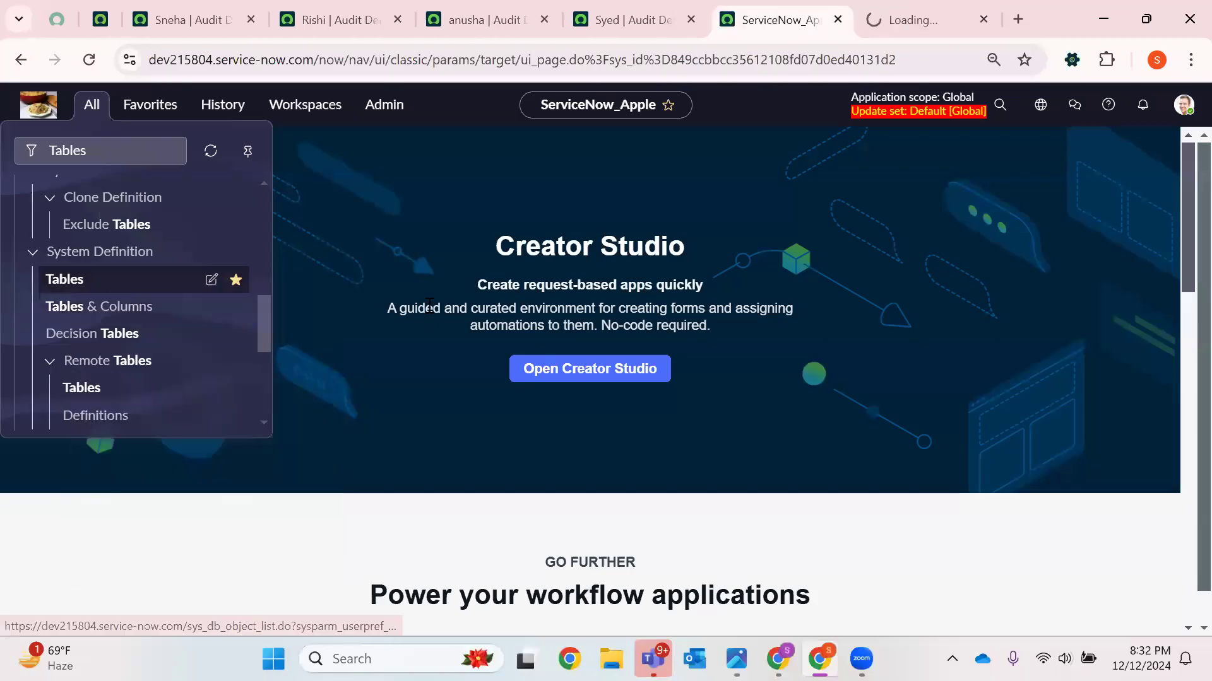
pyautogui.click(913, 20)
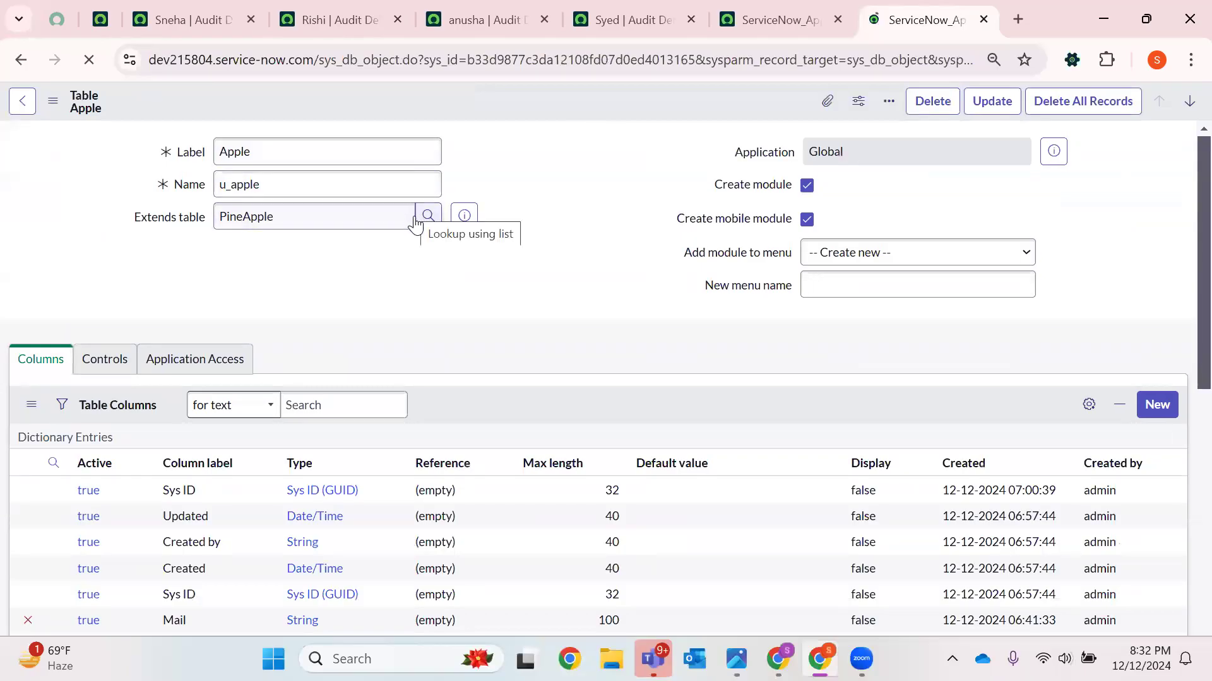
# Review the Apple table's definition, its columns and related database indexes
pyautogui.scroll(-6, 350, 322)
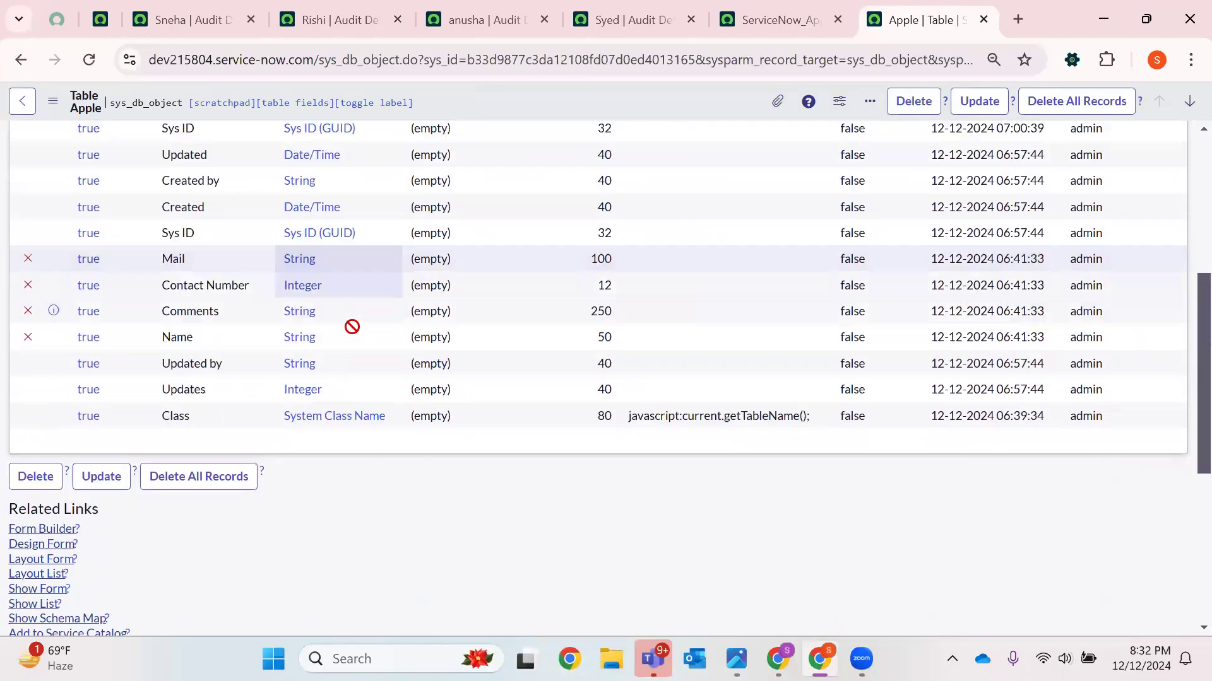
pyautogui.scroll(-10, 351, 326)
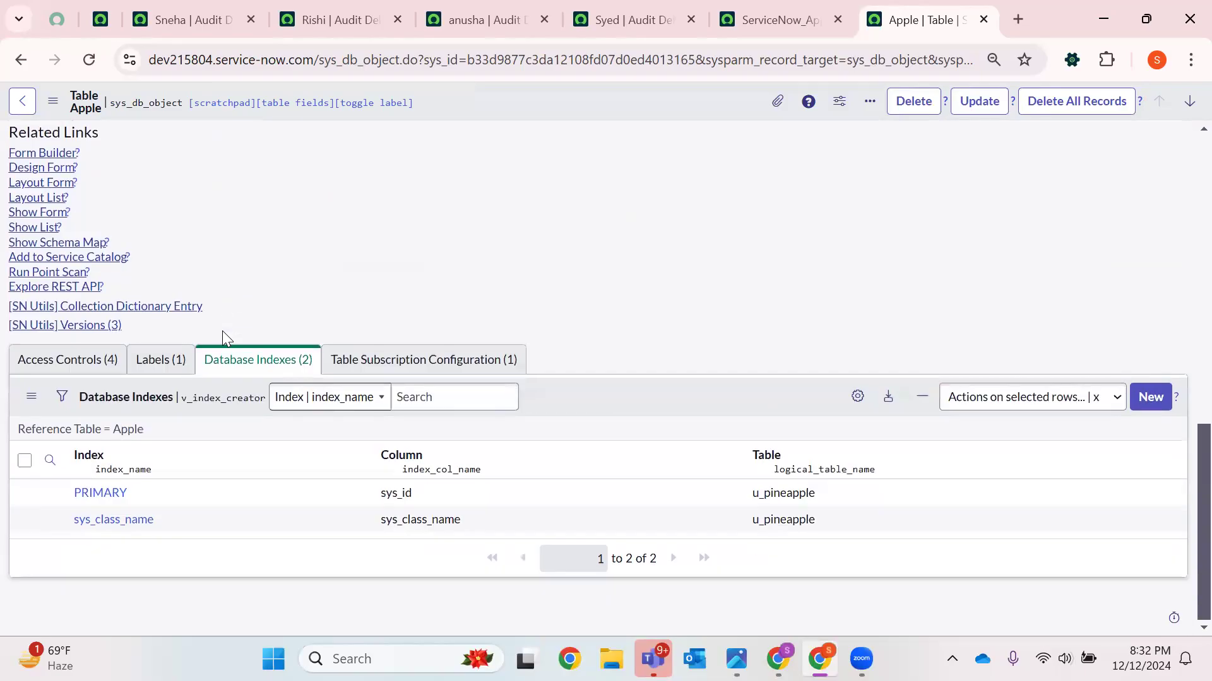
pyautogui.scroll(15, 454, 261)
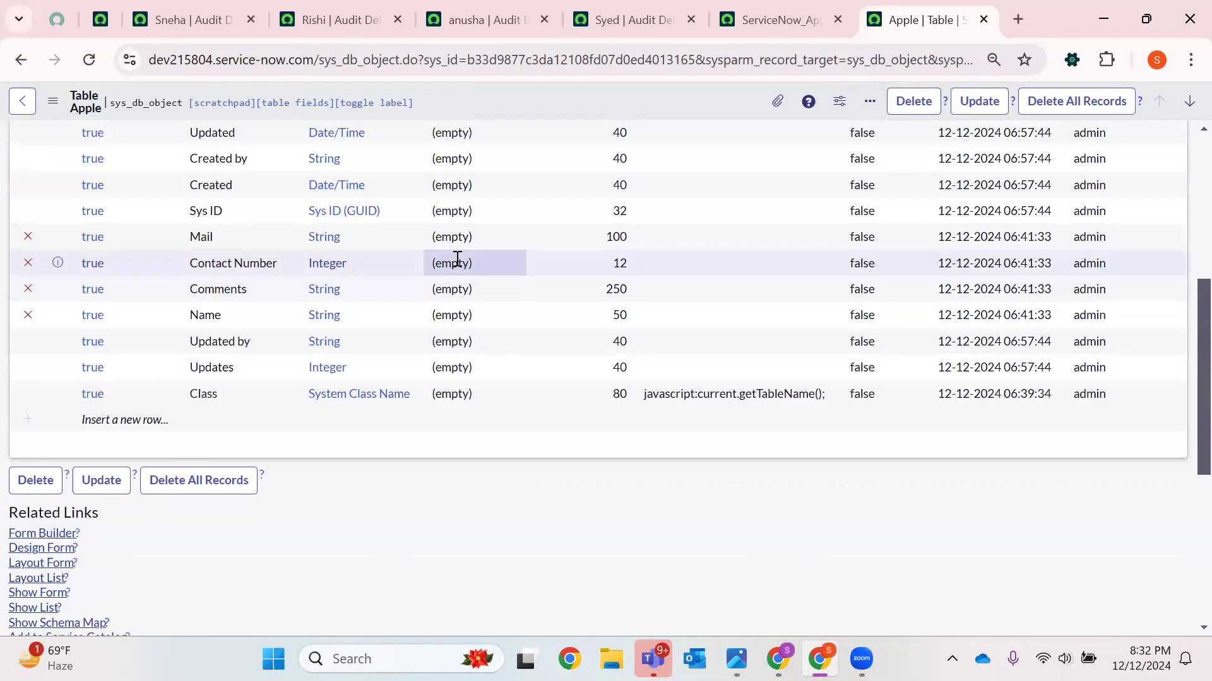
pyautogui.doubleClick(433, 212)
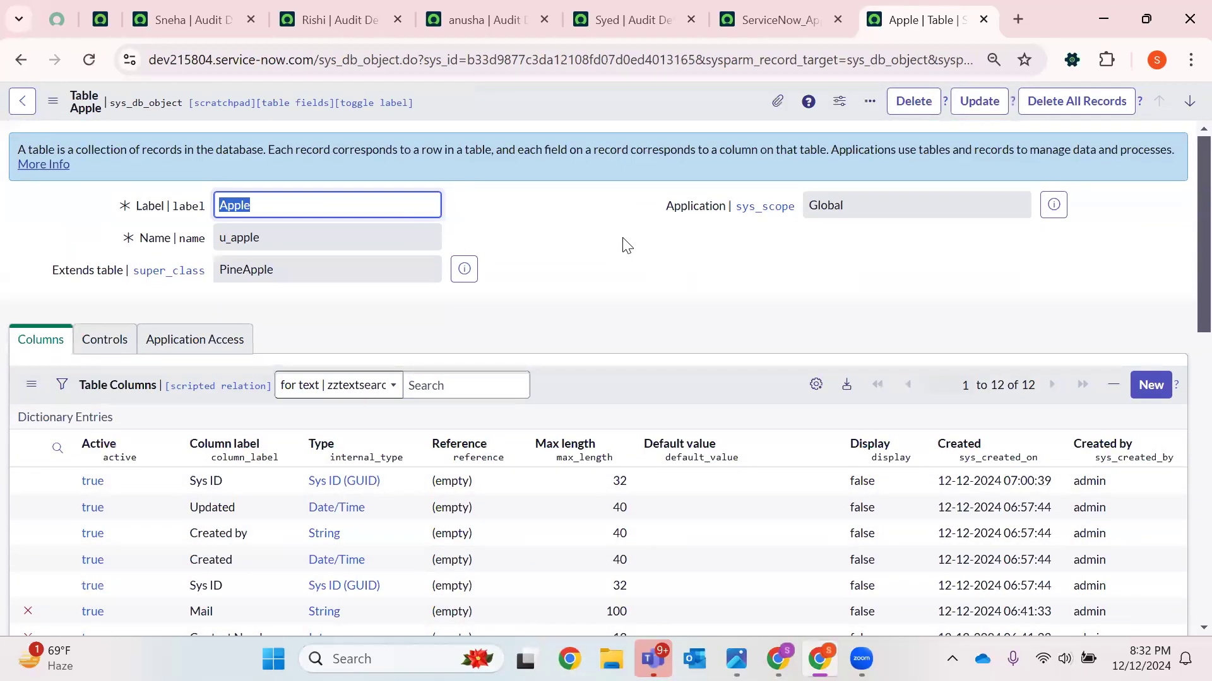
pyautogui.scroll(-3, 629, 243)
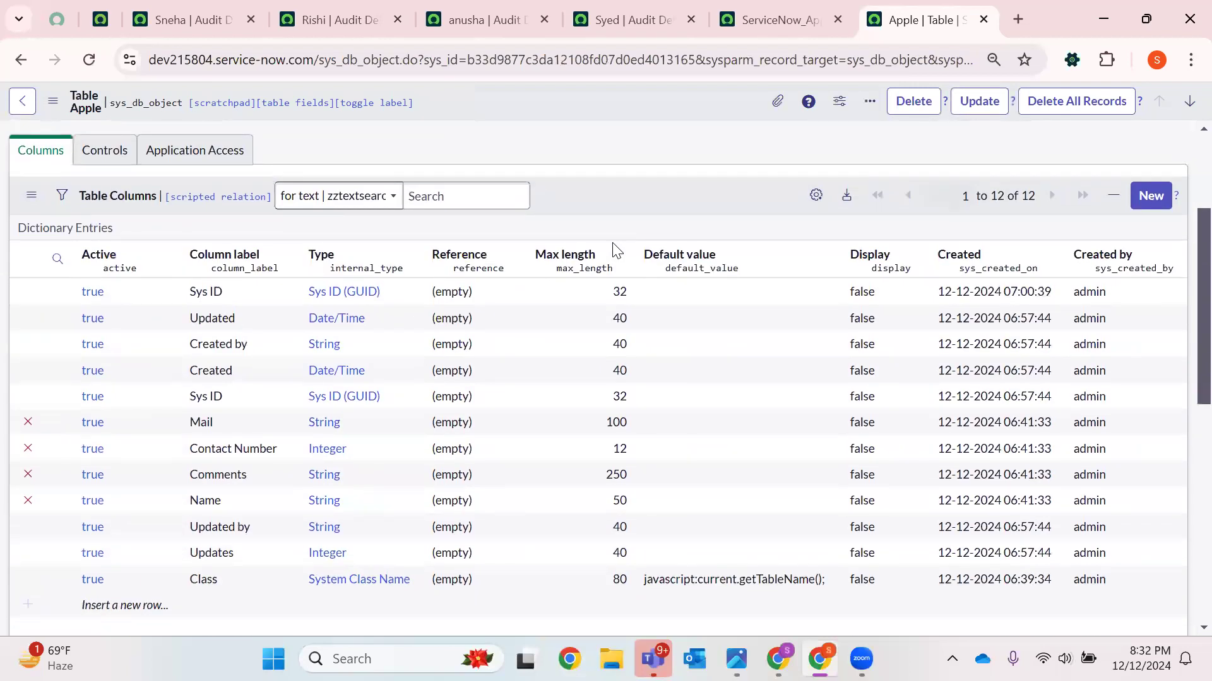
pyautogui.scroll(3, 424, 278)
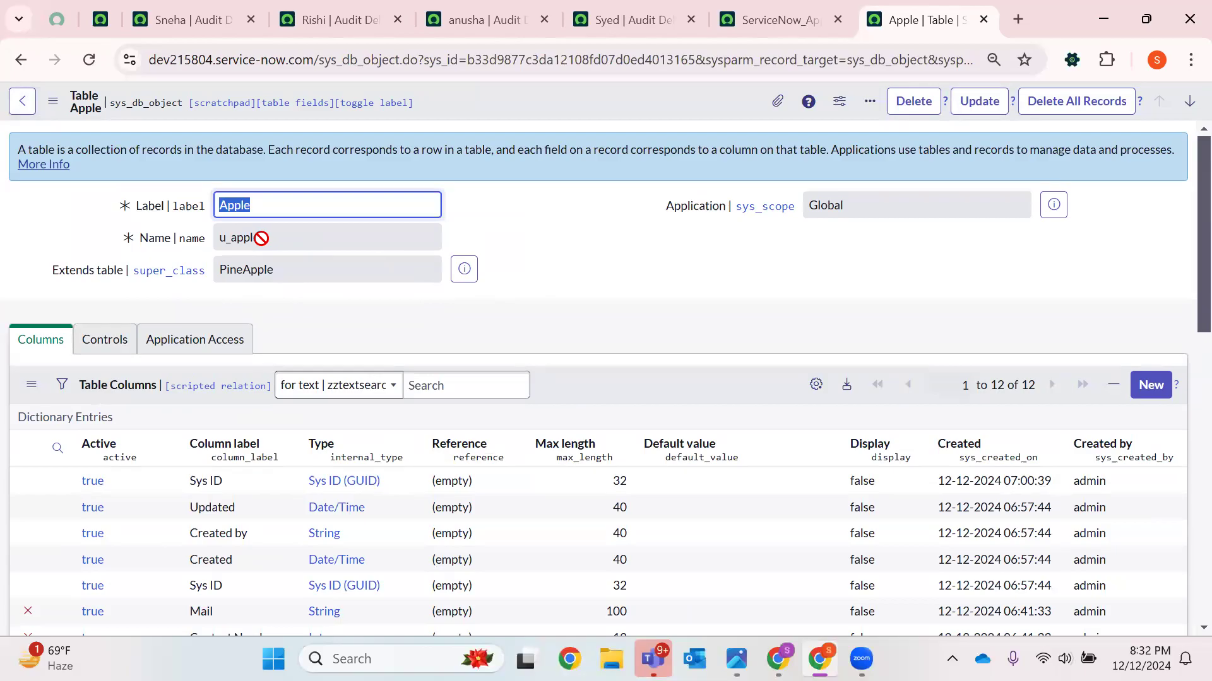
pyautogui.press('Tab')
pyautogui.rightClick(316, 249)
pyautogui.click(351, 264)
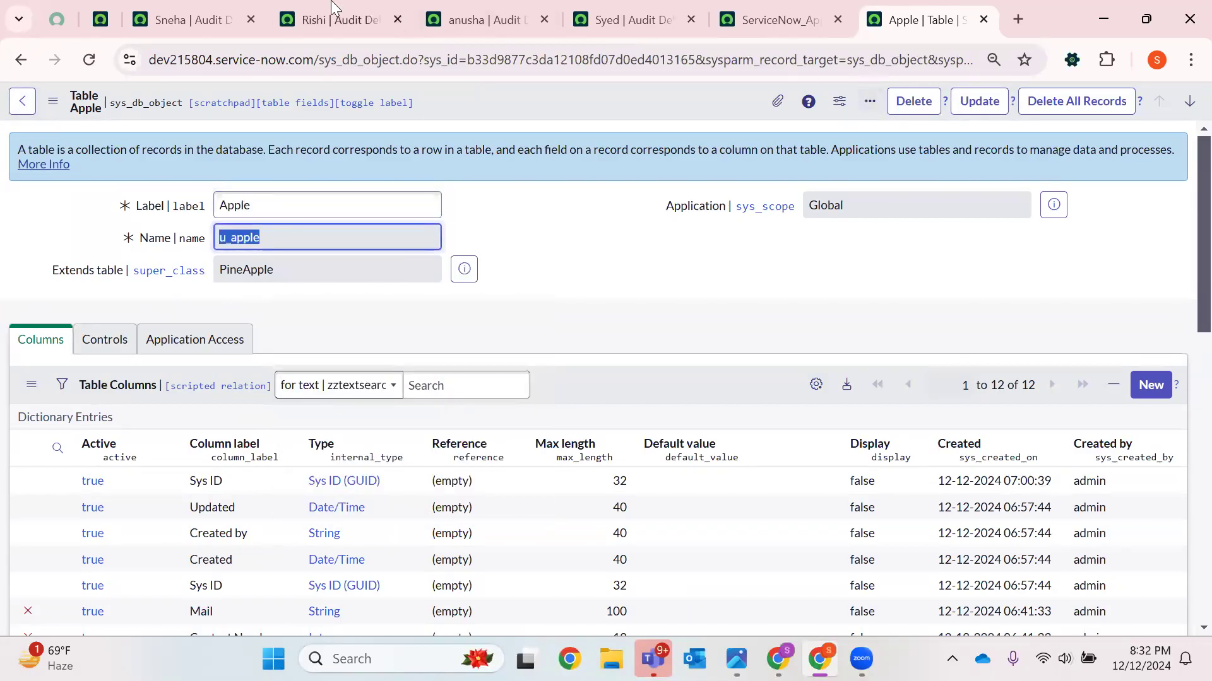
pyautogui.click(341, 19)
pyautogui.click(397, 19)
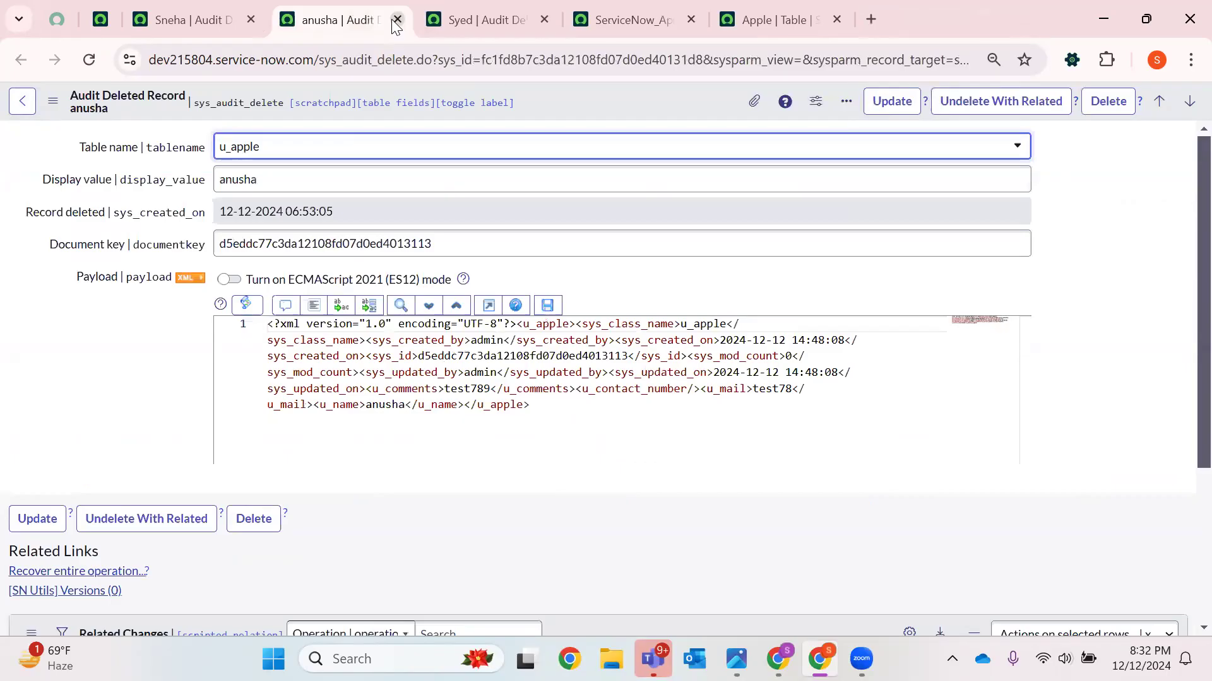
pyautogui.hotkey('ctrl', 'shift', 't')
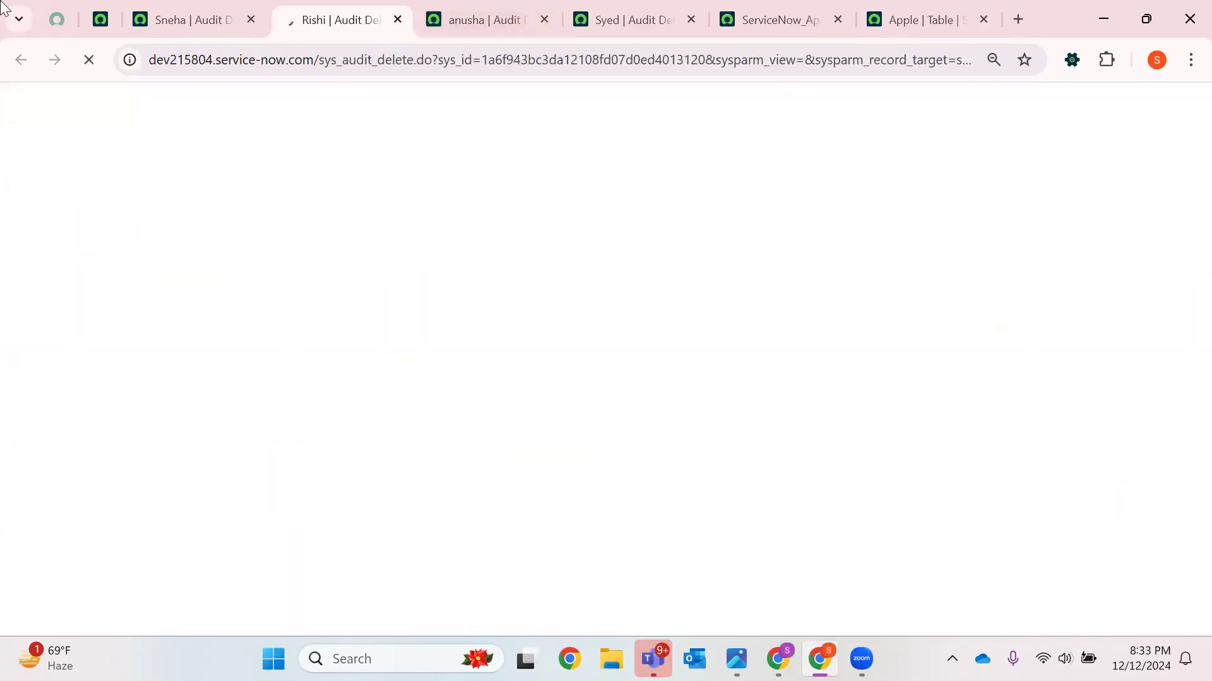
# Undelete the Sneha PineApple record with related changes, confirming with yes
pyautogui.click(219, 4)
pyautogui.click(1015, 112)
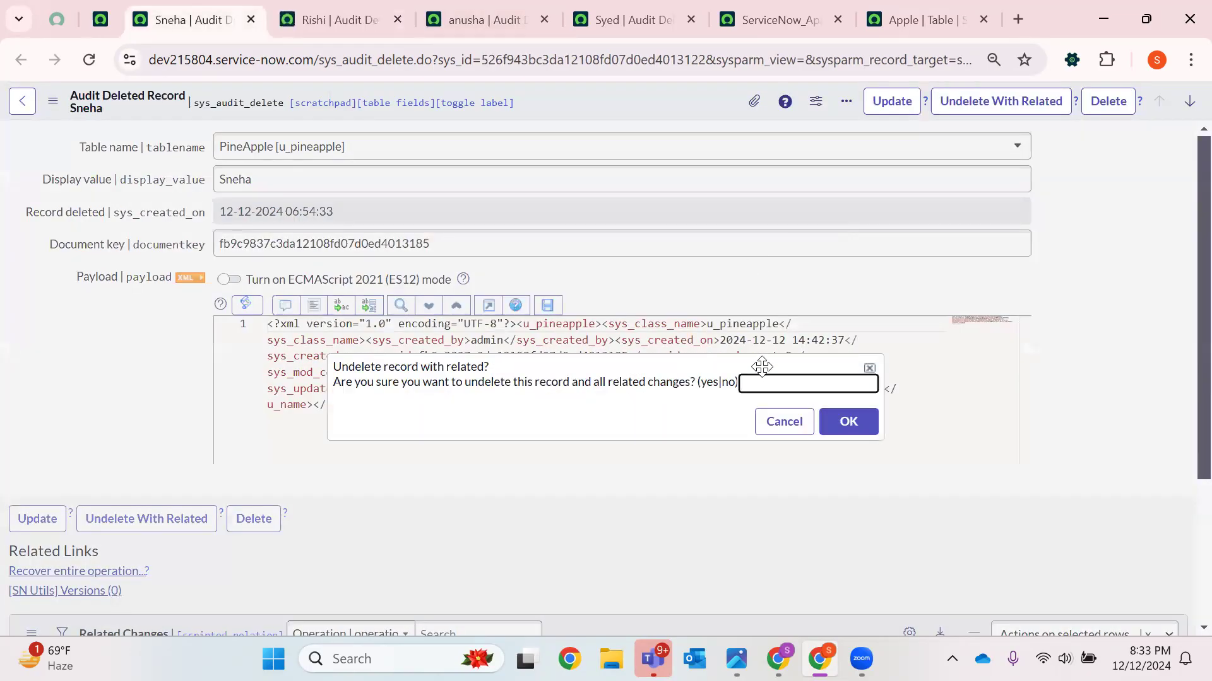
pyautogui.write('yes')
pyautogui.press('Return')
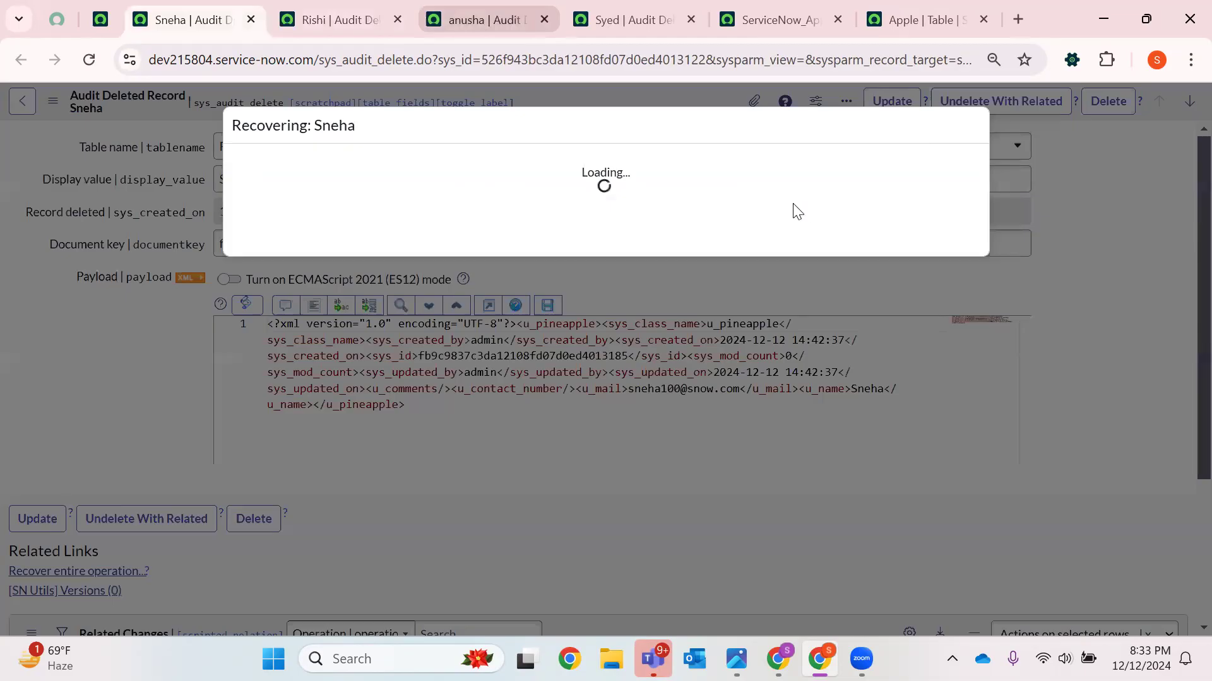
# Undelete the Rishi record with related changes, confirming with yes
pyautogui.hotkey('ctrl', 'Tab')
pyautogui.write('yes')
pyautogui.press('Return')
pyautogui.hotkey('ctrl', 'Tab')
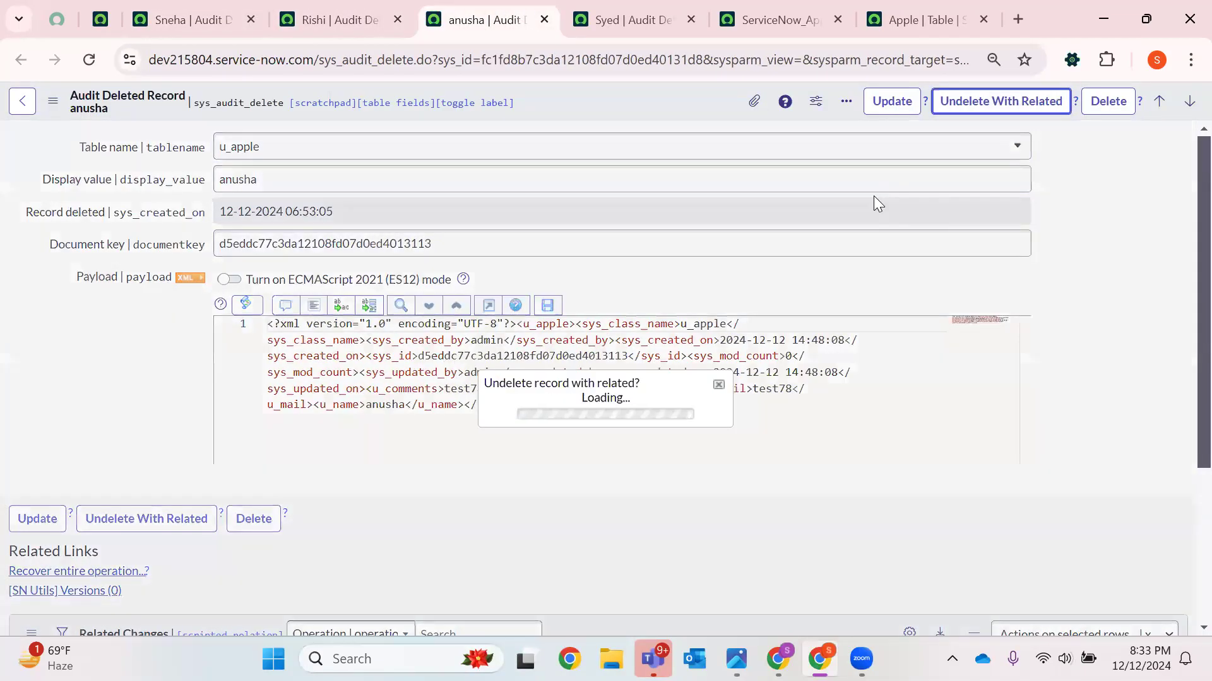
pyautogui.write('yes')
pyautogui.press('Return')
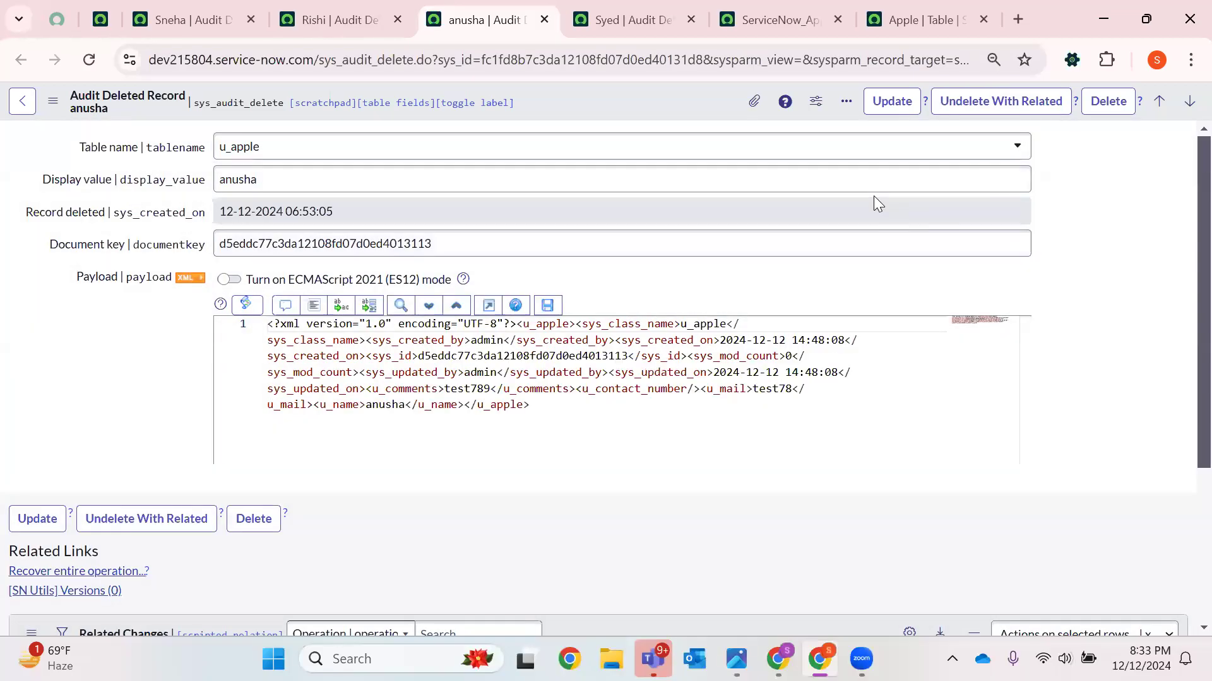
pyautogui.hotkey('ctrl', 'Tab')
pyautogui.click(1001, 101)
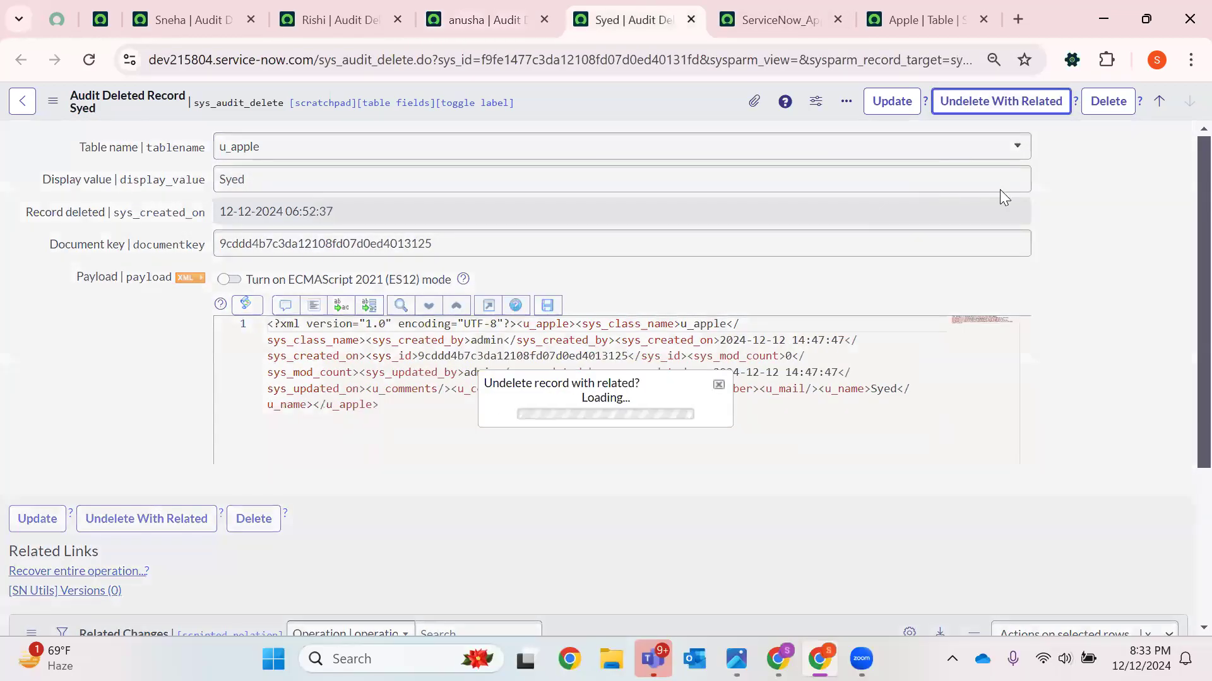
pyautogui.write('yes')
pyautogui.press('Return')
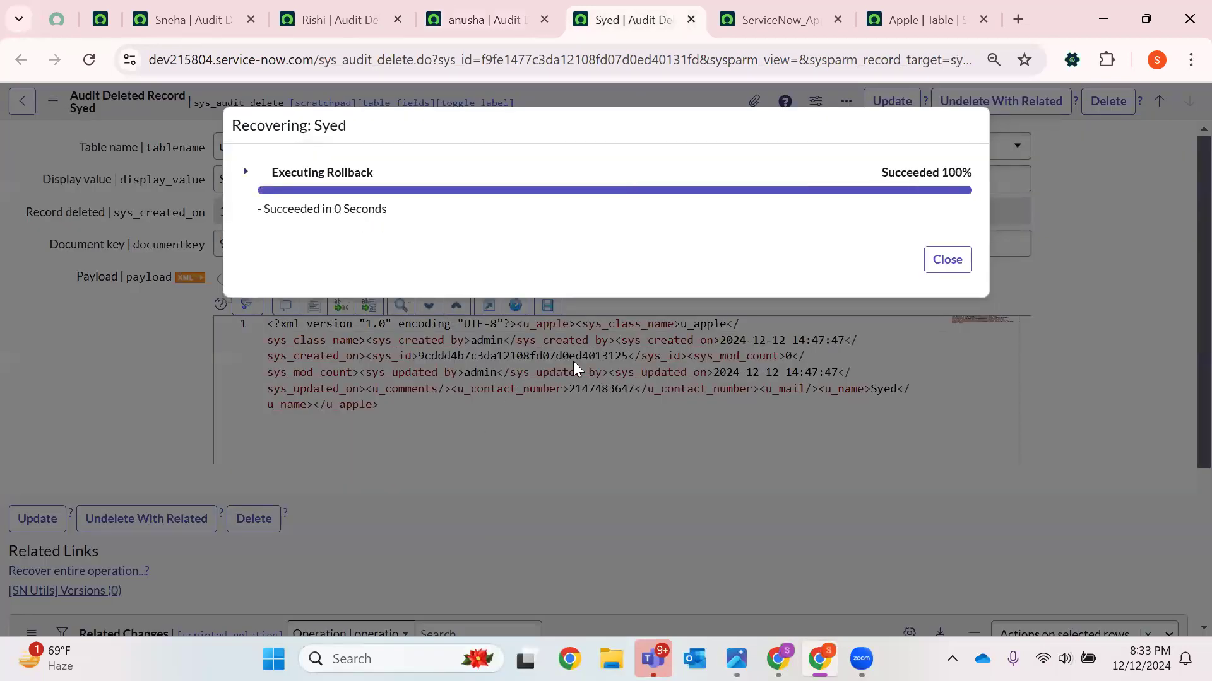
# Close the recovery progress dialogs on the Syed, anusha, Rishi and Sneha record tabs
pyautogui.click(926, 271)
pyautogui.click(524, 17)
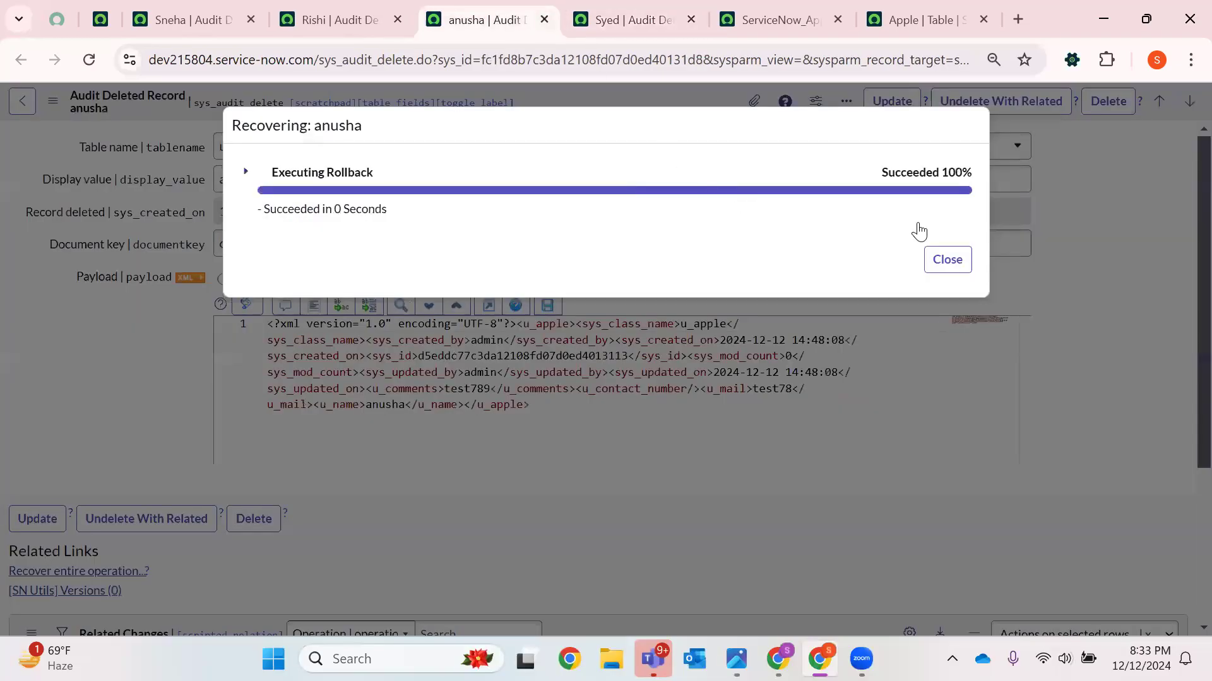
pyautogui.click(949, 259)
pyautogui.click(334, 20)
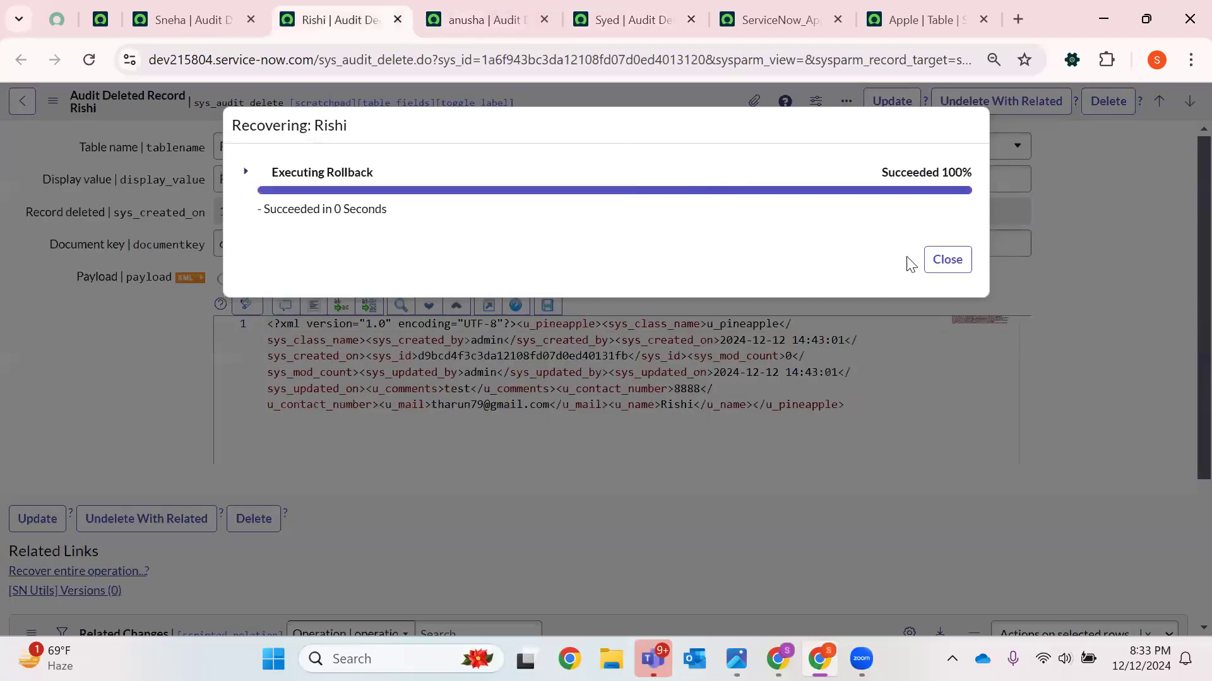
pyautogui.click(946, 260)
pyautogui.click(210, 13)
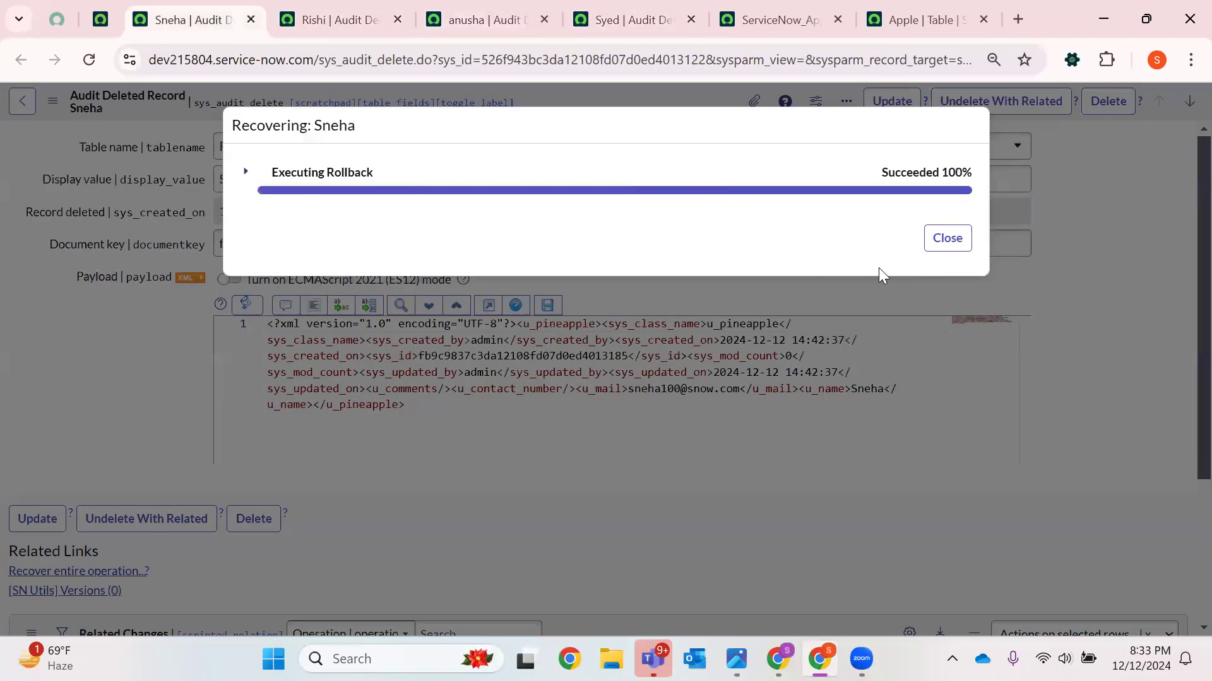
pyautogui.click(931, 241)
# Reorder the browser tabs and close all tabs other than the Apple table tab
pyautogui.moveTo(824, 15); pyautogui.dragTo(240, 14)
pyautogui.moveTo(928, 16); pyautogui.dragTo(347, 19)
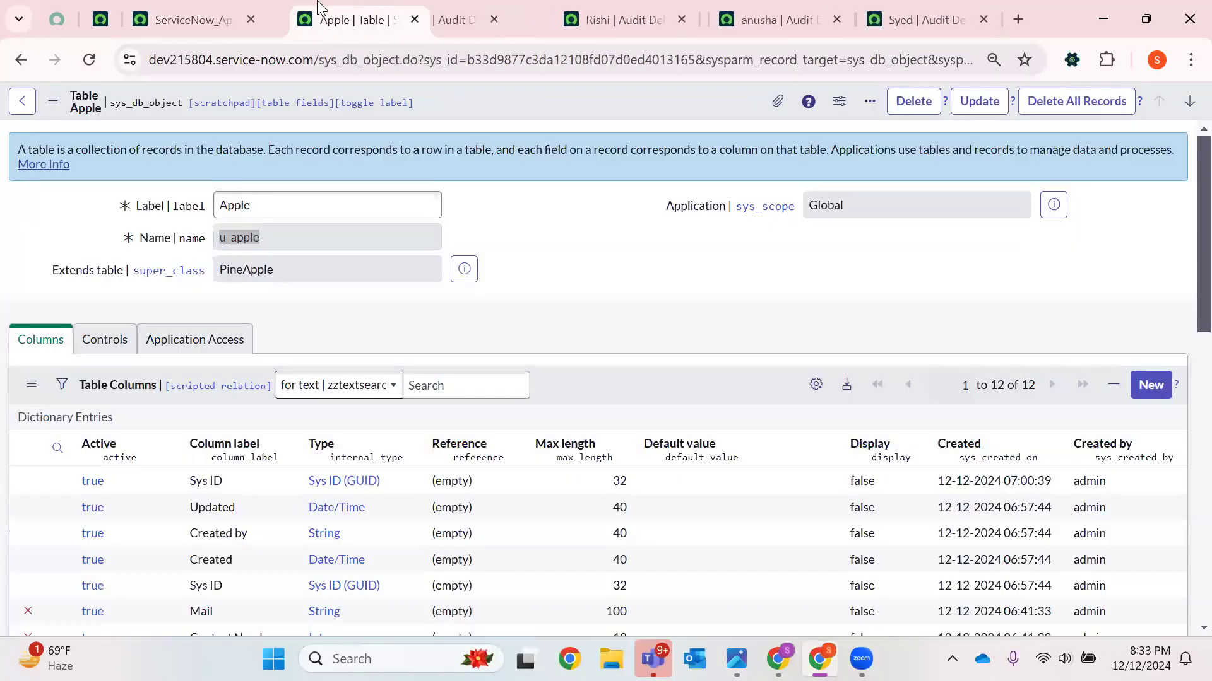
pyautogui.rightClick(349, 27)
pyautogui.click(512, 395)
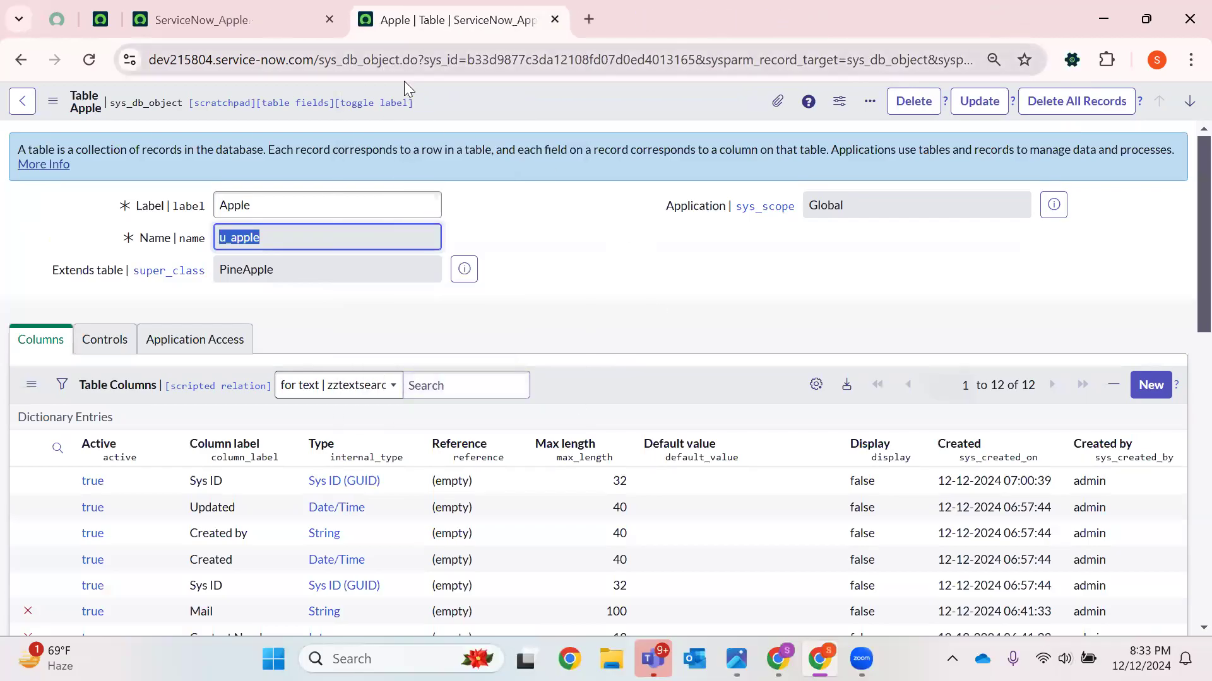
# Open the list of records in the Apple table
pyautogui.scroll(-1, 365, 298)
pyautogui.scroll(-7, 369, 306)
pyautogui.click(34, 509)
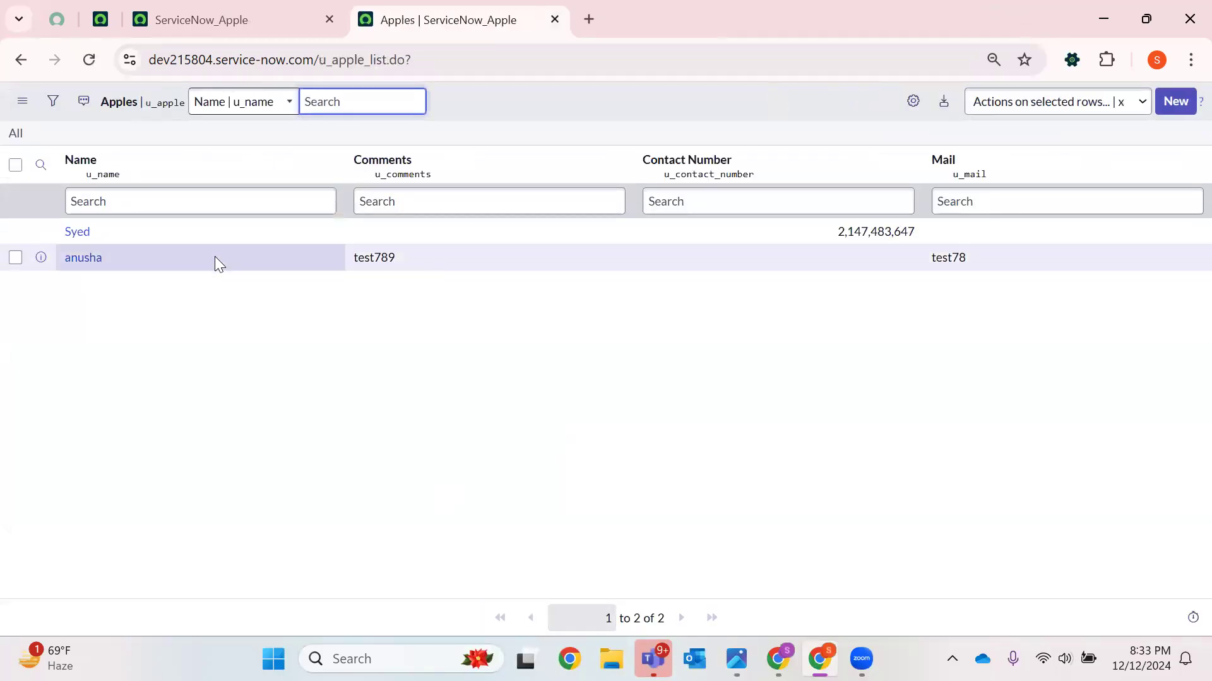
# Open the u_pineapple_list records list by editing the page address
pyautogui.moveTo(335, 65); pyautogui.dragTo(675, 65)
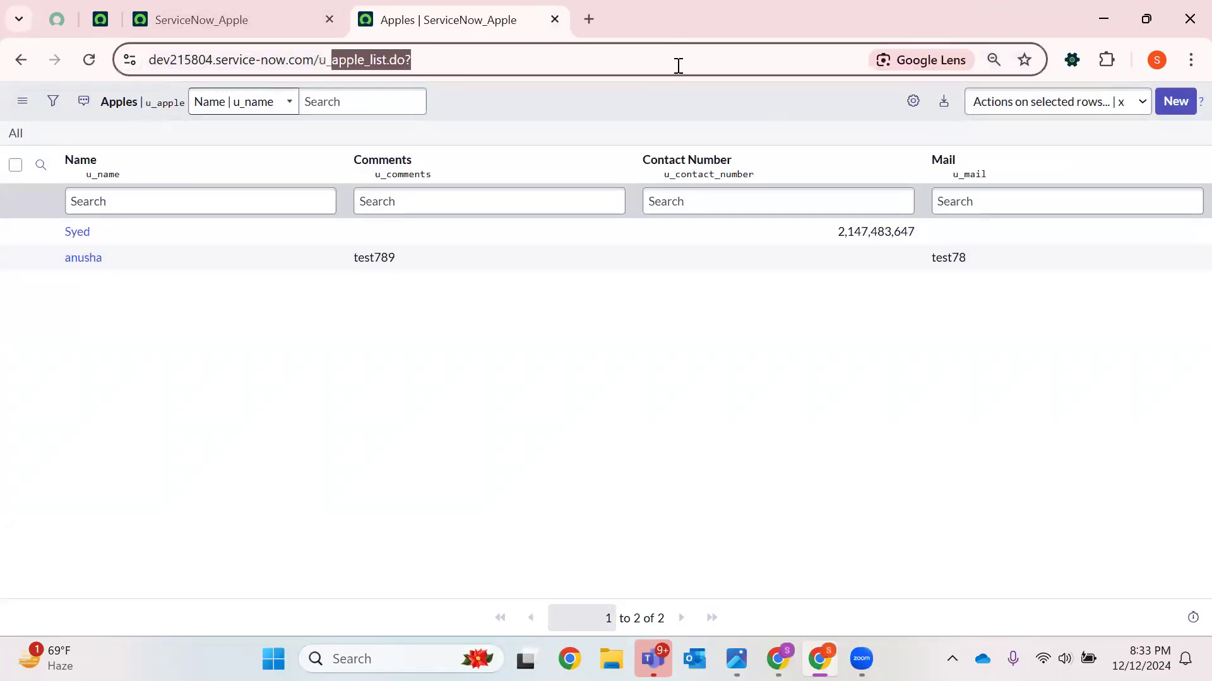
pyautogui.press('BackSpace')
pyautogui.write('pineap')
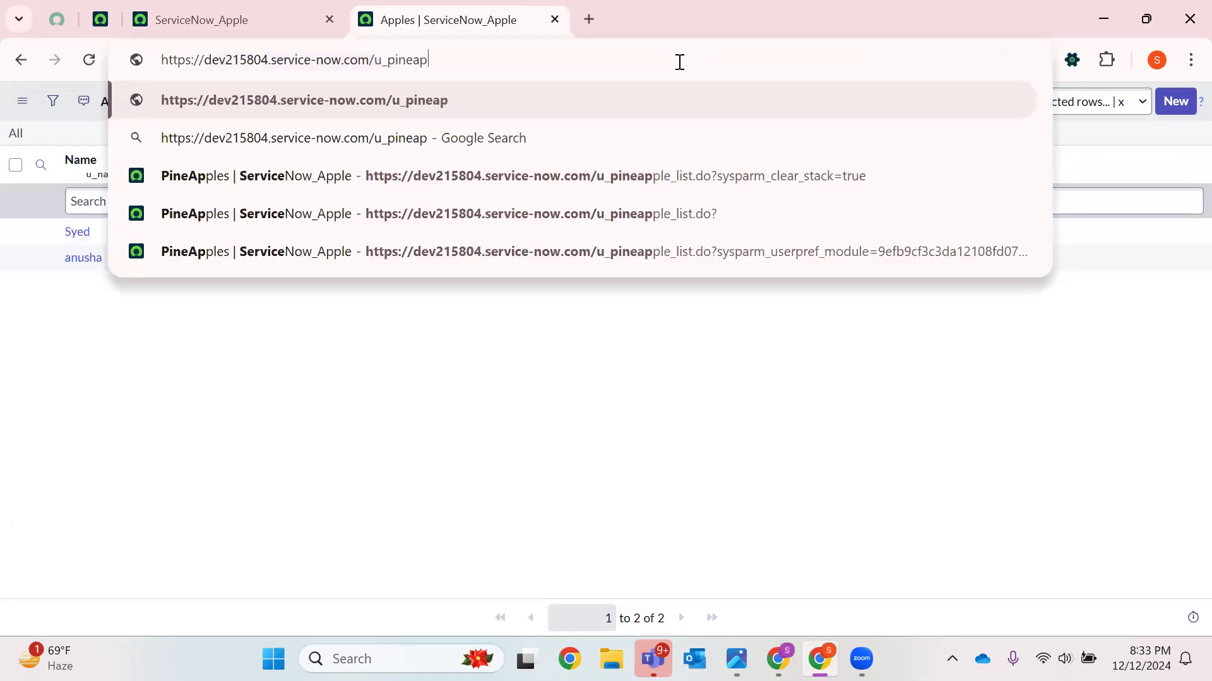
pyautogui.write('ple_list')
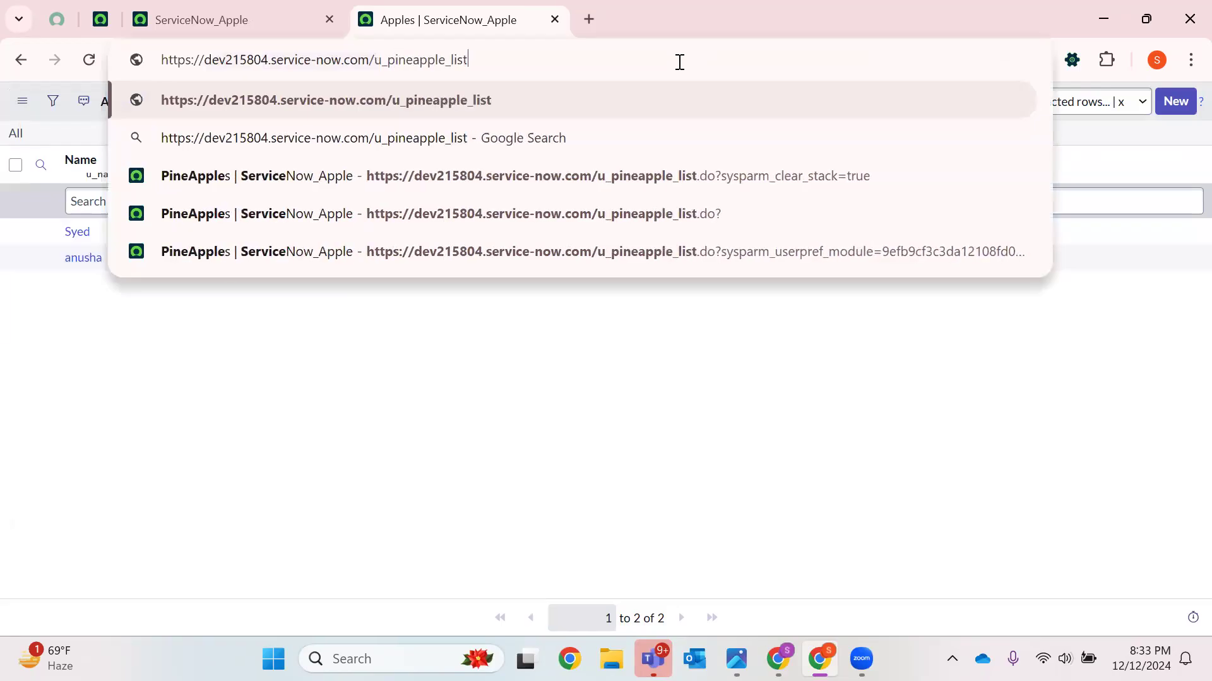
pyautogui.press('Return')
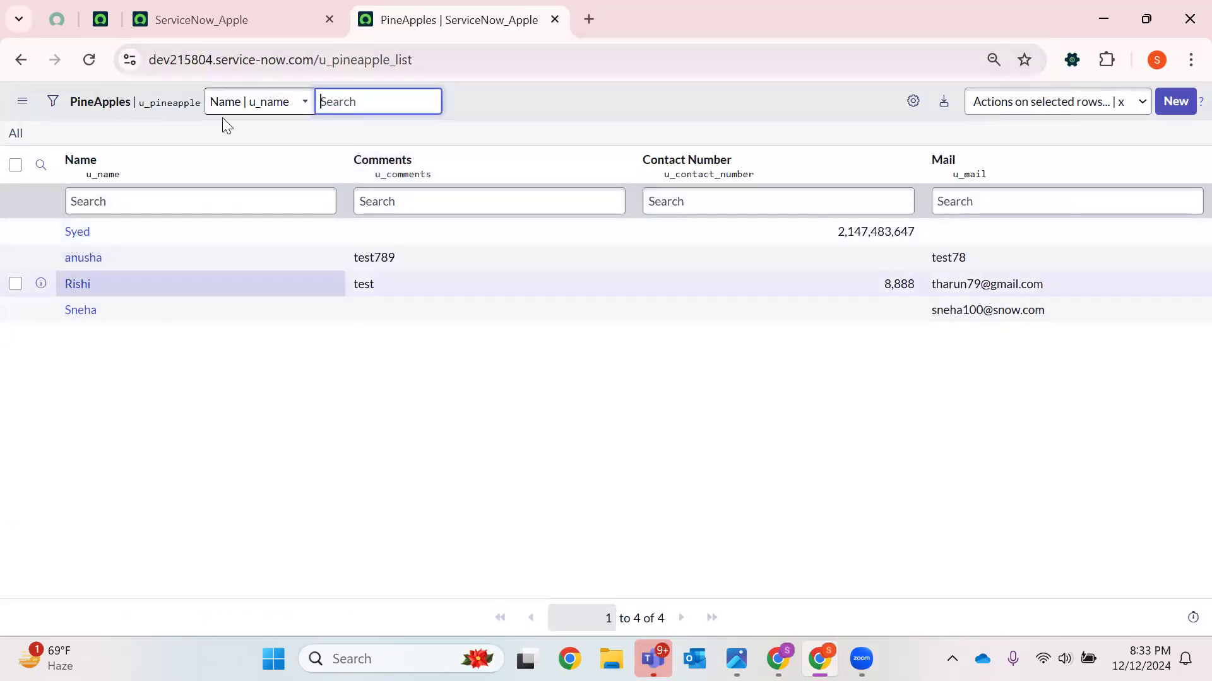
# Reload the home page and filter the application navigator for Fruits to check its modules
pyautogui.click(208, 19)
pyautogui.click(89, 59)
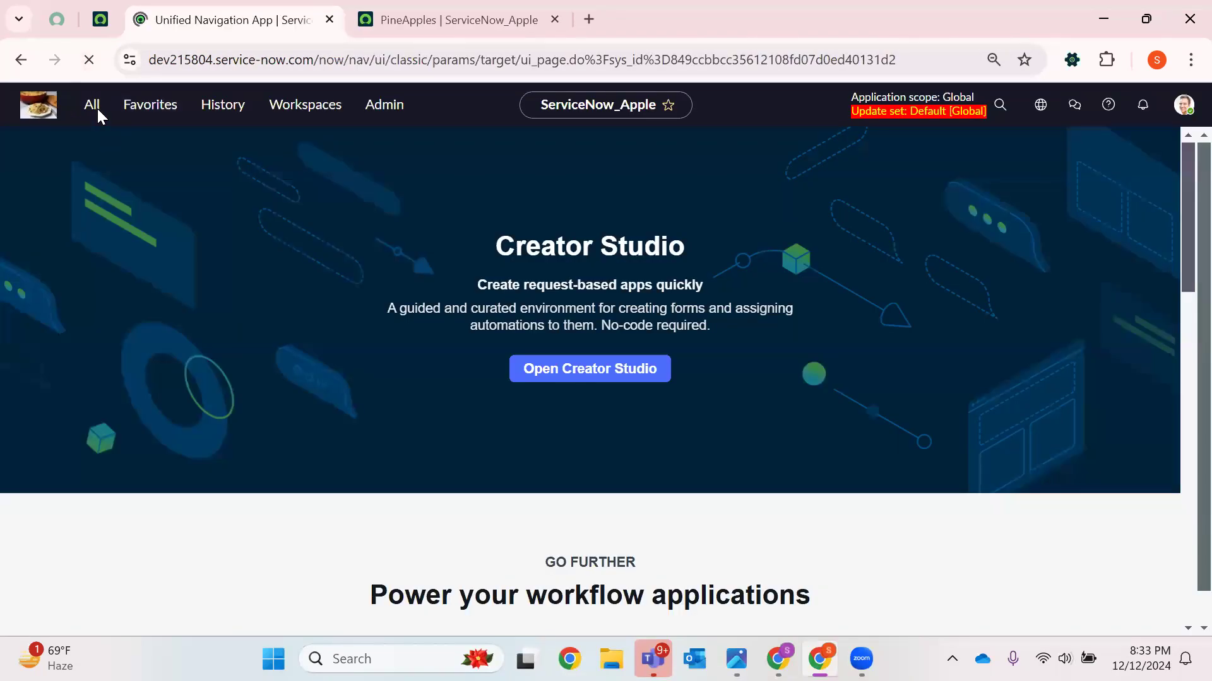
pyautogui.click(94, 106)
pyautogui.write('Fruits')
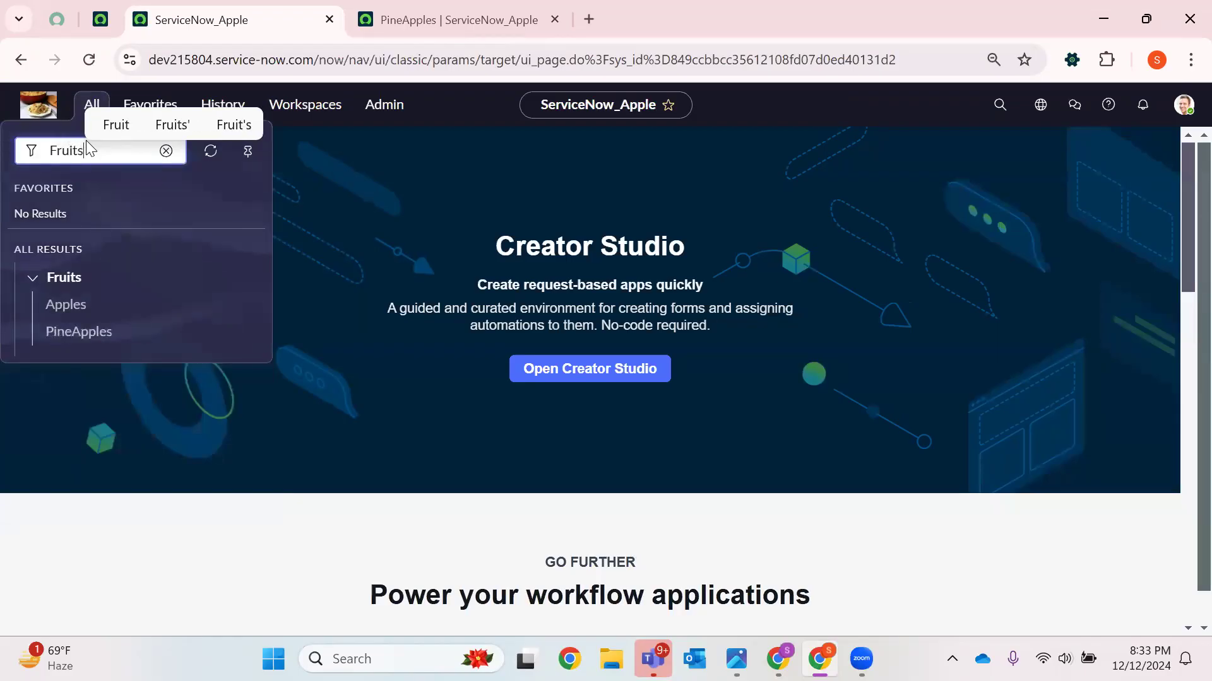
# Open the Apples and PineApples modules in new tabs and view their record lists
pyautogui.click(84, 306)
pyautogui.rightClick(84, 305)
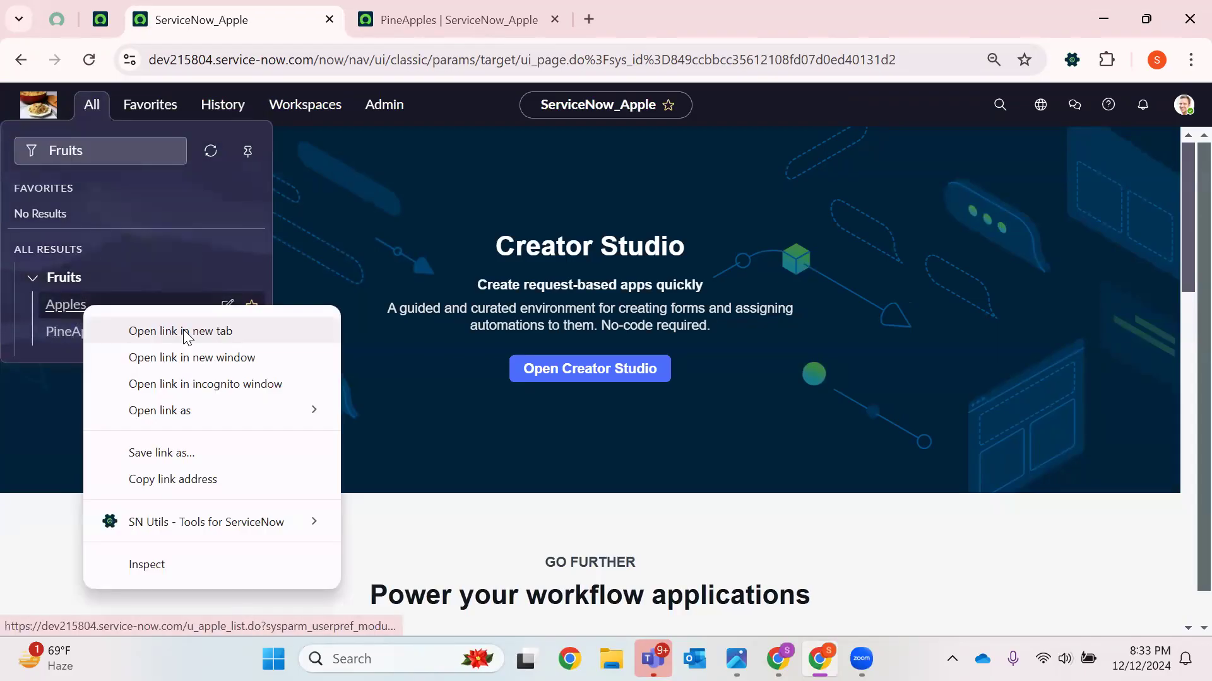
pyautogui.click(183, 330)
pyautogui.rightClick(82, 337)
pyautogui.click(205, 370)
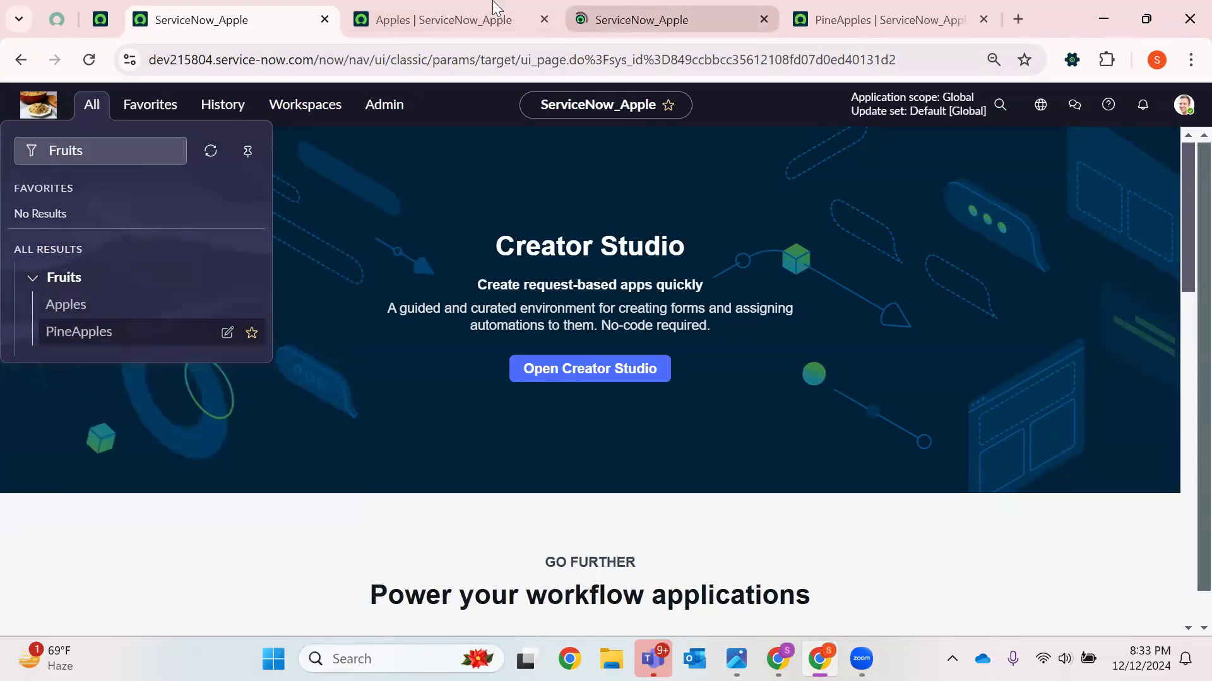
pyautogui.click(515, 13)
pyautogui.click(638, 17)
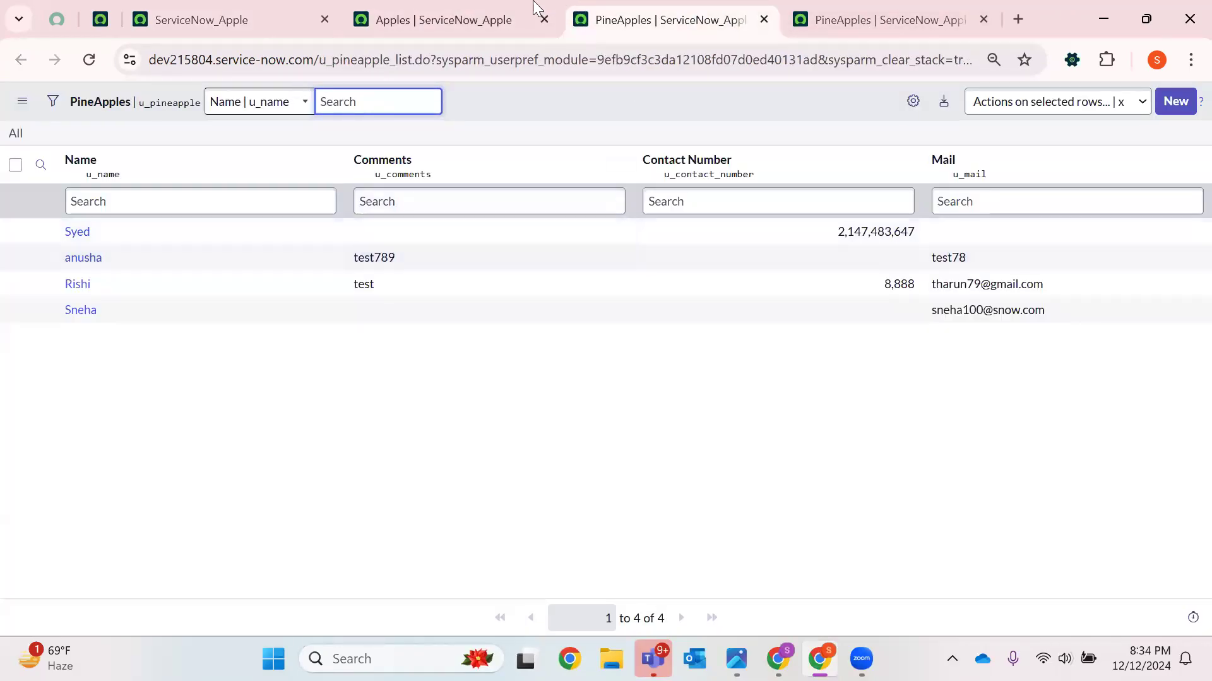
pyautogui.click(505, 19)
# Close the Apples and PineApples list tabs, leaving only the home page tab
pyautogui.click(934, 19)
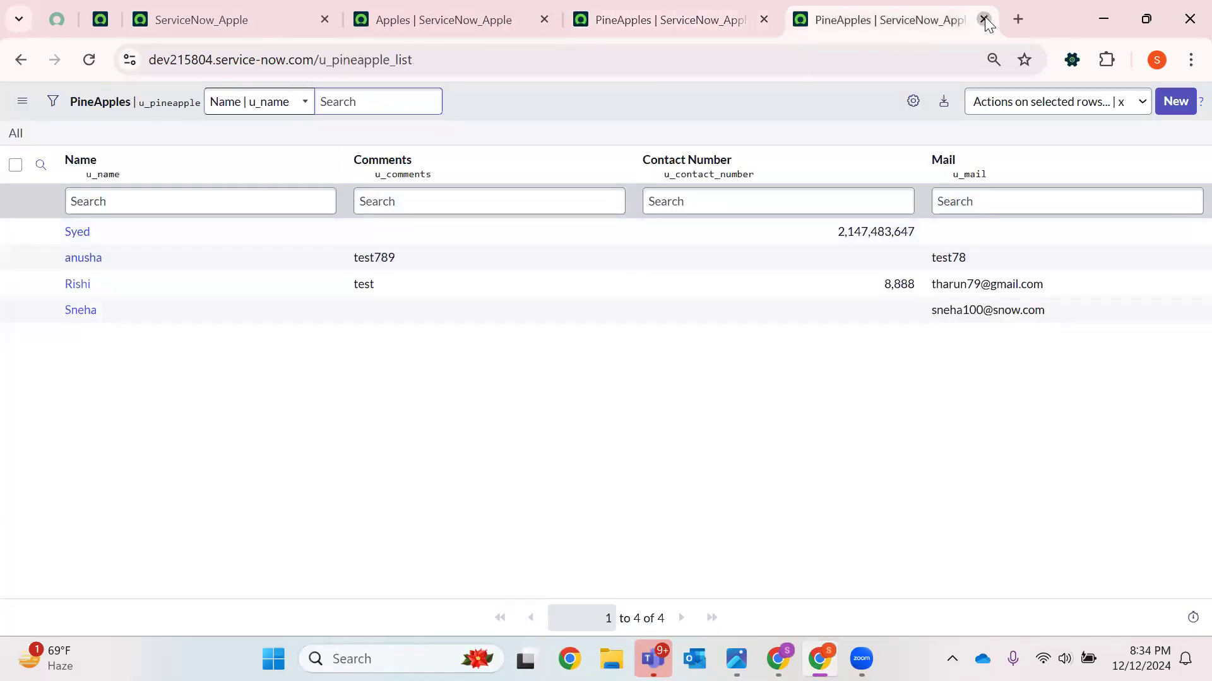
pyautogui.click(983, 20)
pyautogui.click(435, 14)
pyautogui.click(680, 11)
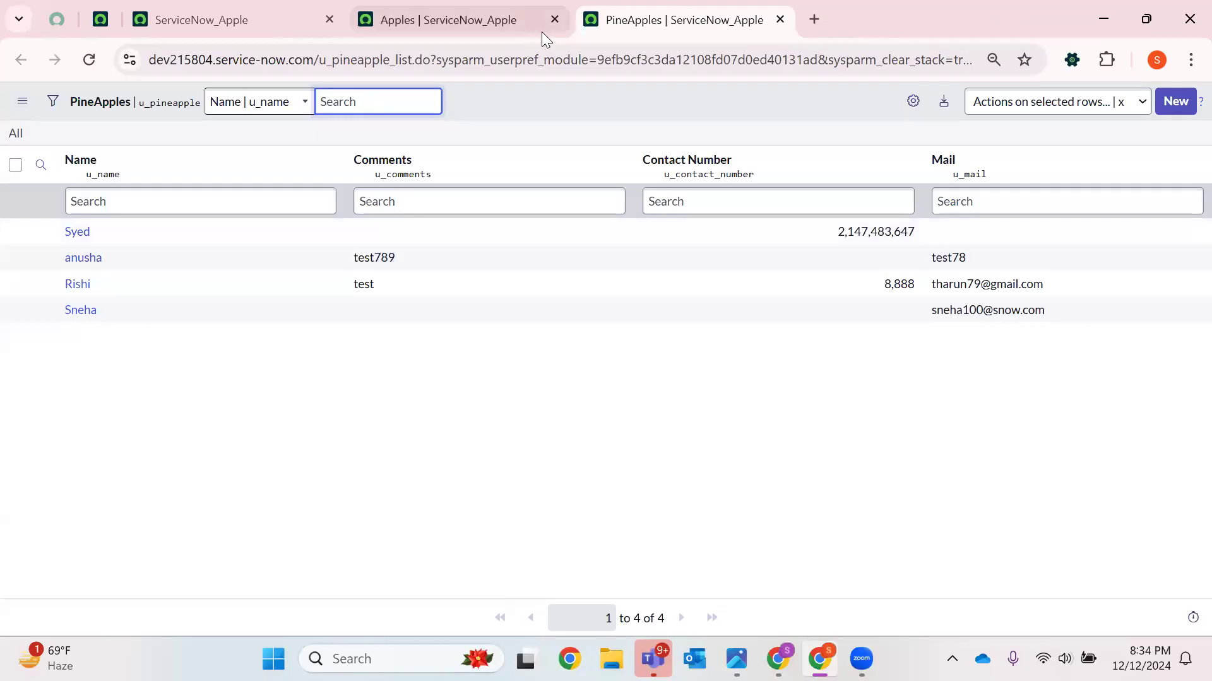
pyautogui.click(553, 19)
pyautogui.click(552, 17)
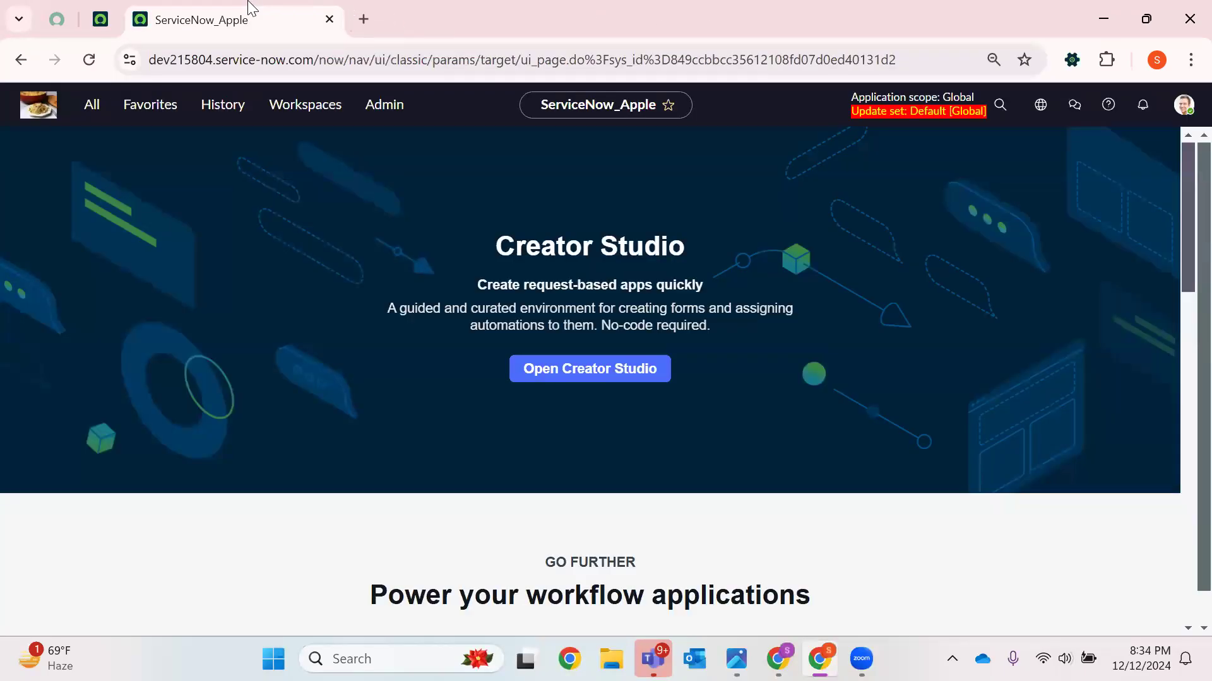
# Open and read the ServiceNow Community post on how to restore a deleted custom table
pyautogui.click(89, 59)
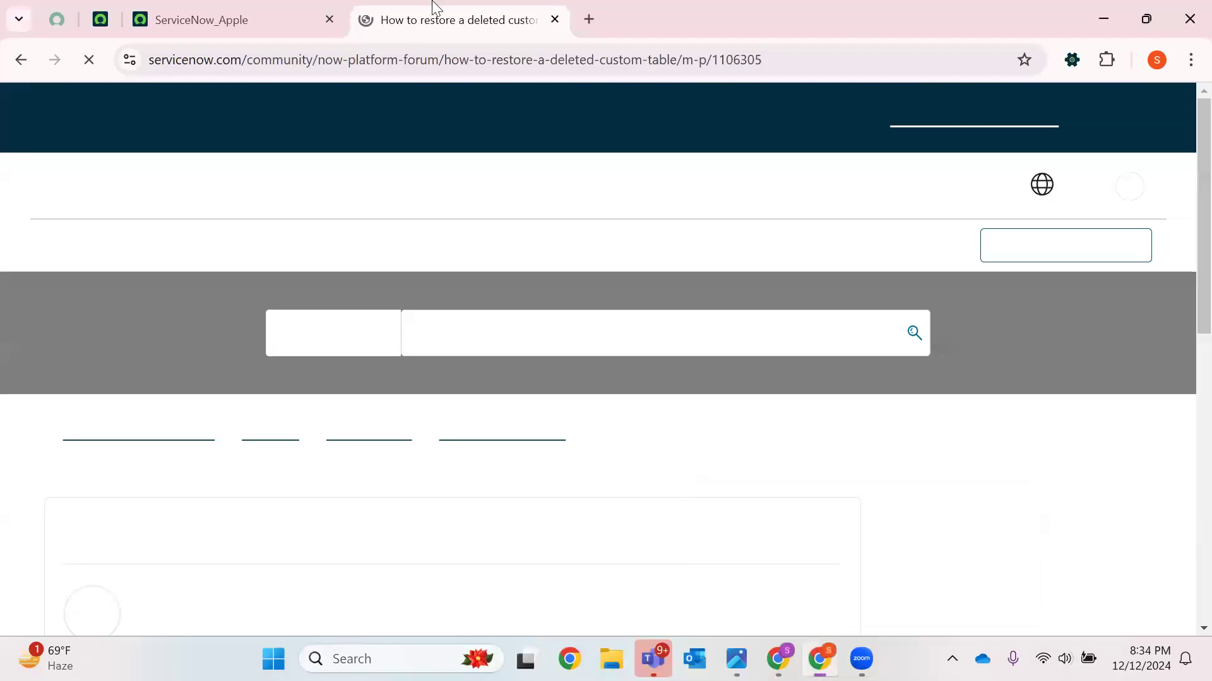
pyautogui.click(344, 58)
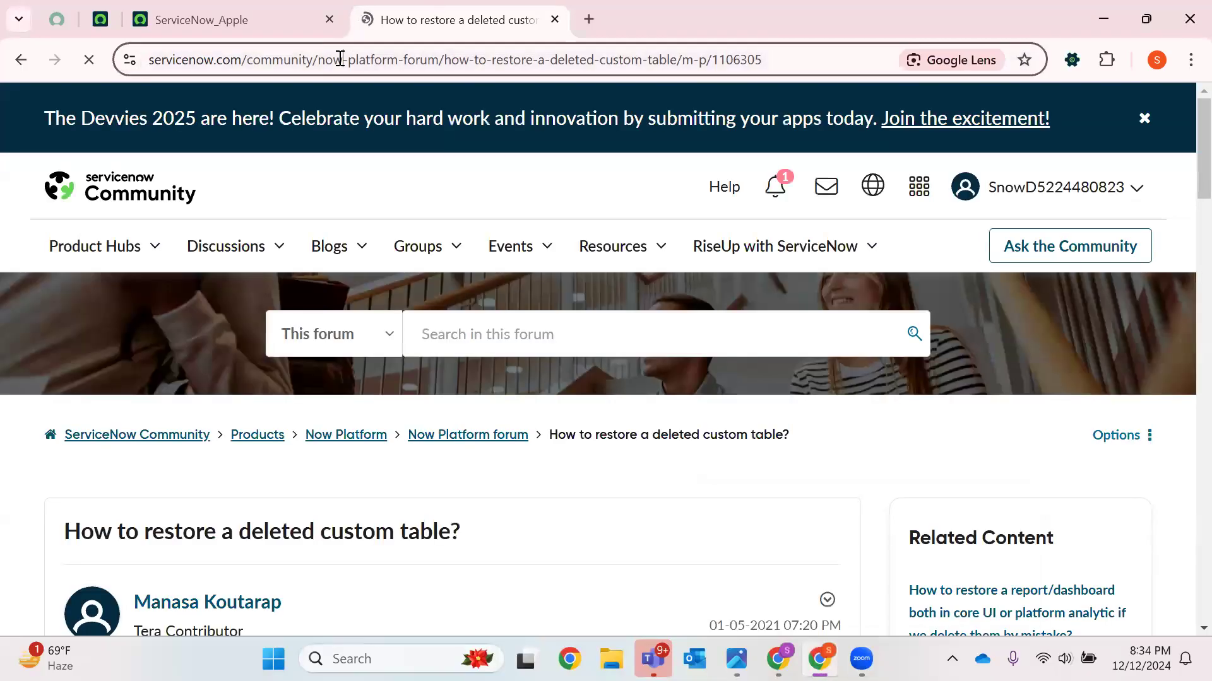
pyautogui.scroll(-10, 448, 209)
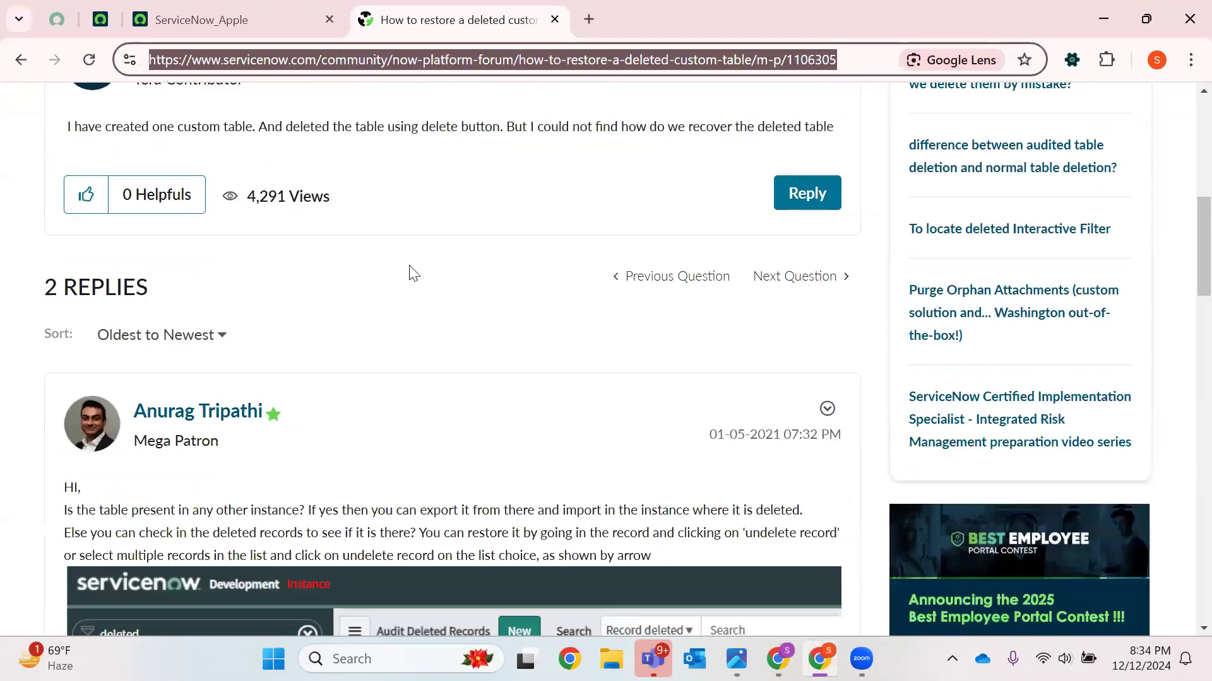
pyautogui.scroll(-3, 411, 270)
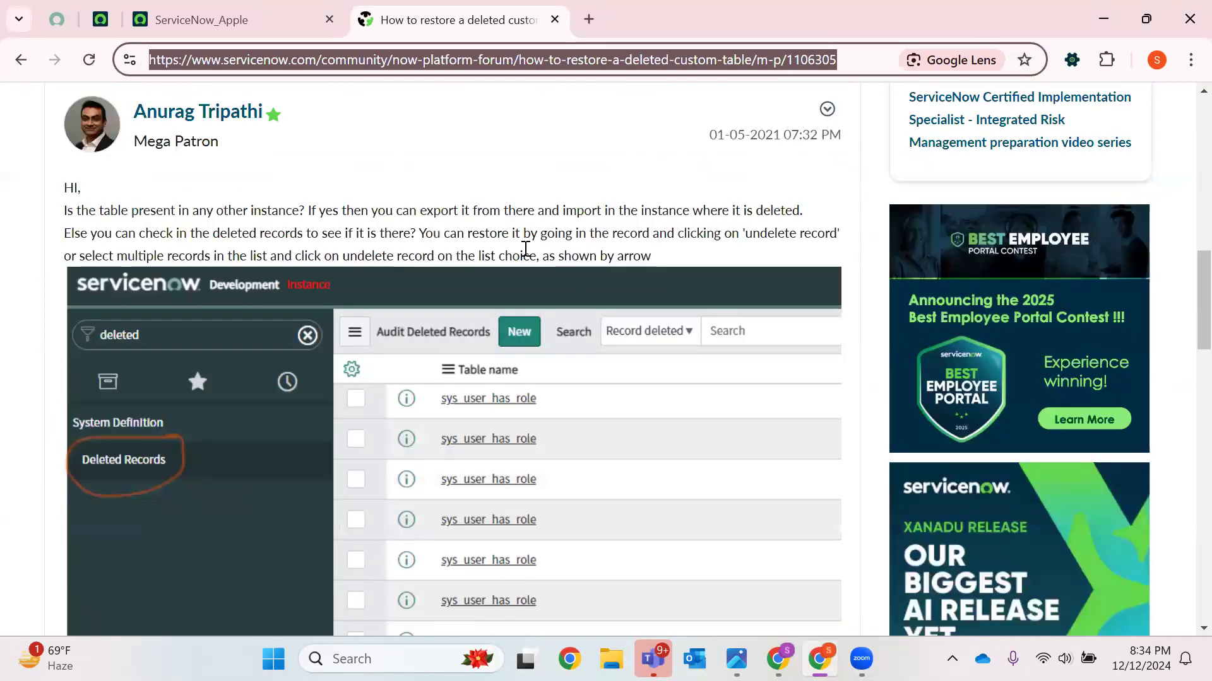
pyautogui.scroll(-15, 521, 246)
pyautogui.scroll(-4, 546, 277)
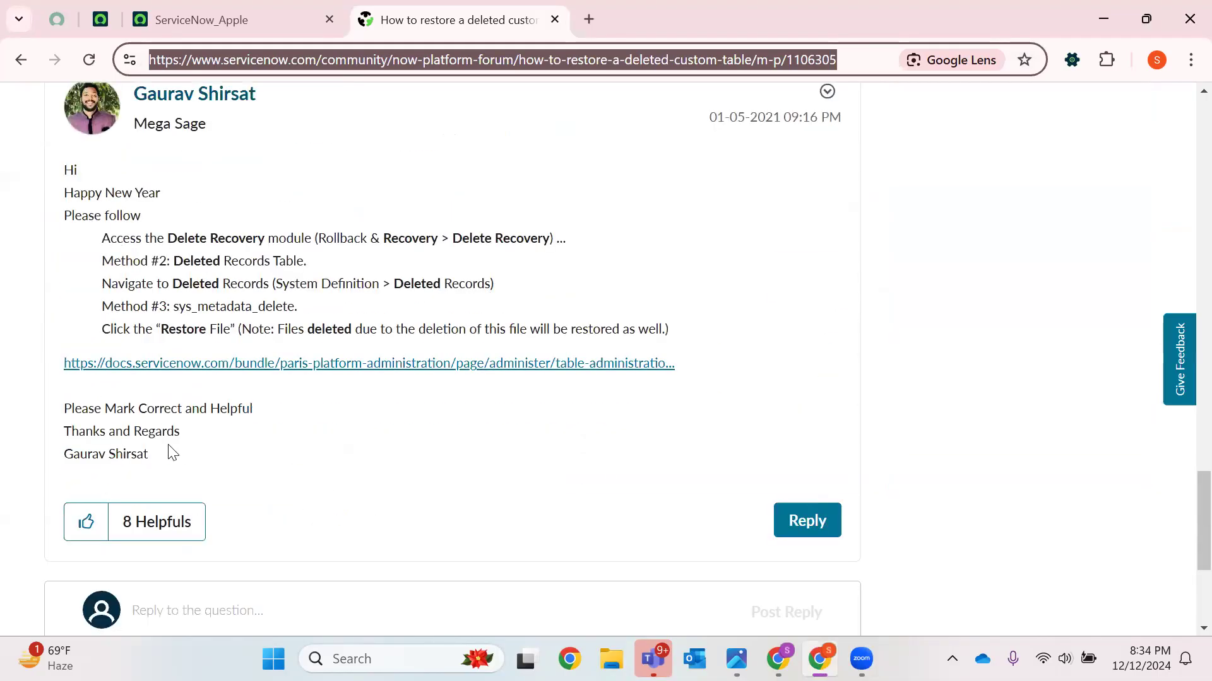
pyautogui.moveTo(149, 455); pyautogui.dragTo(5, 168)
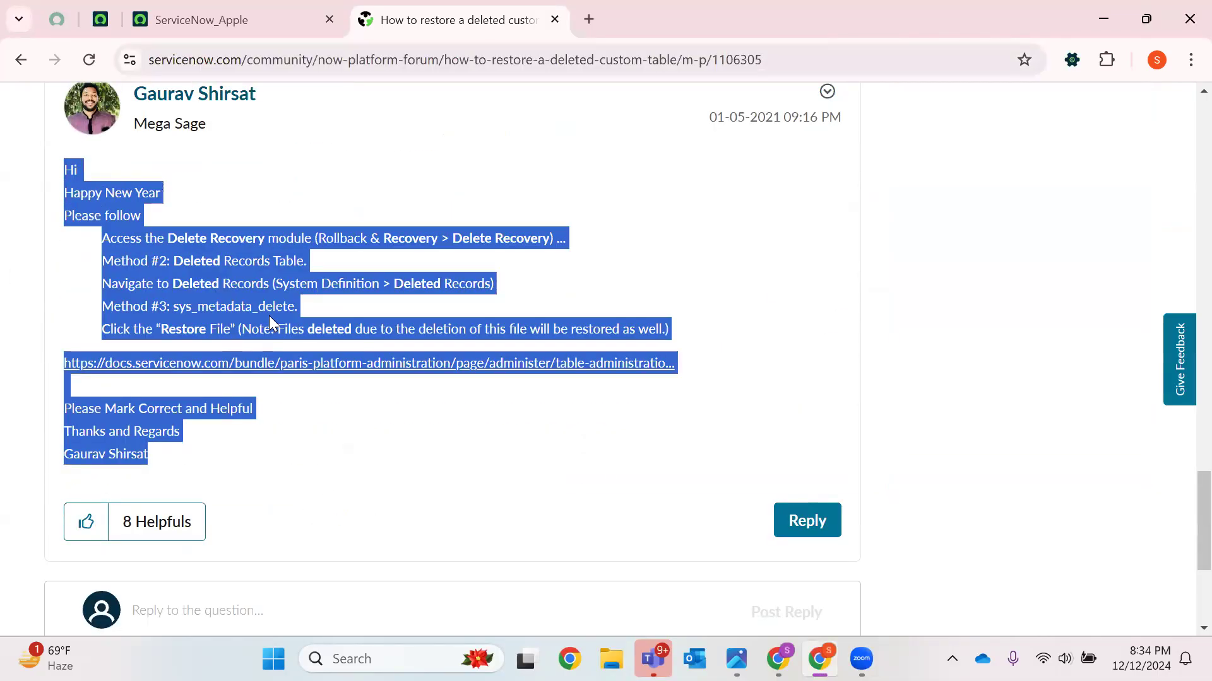
pyautogui.click(678, 265)
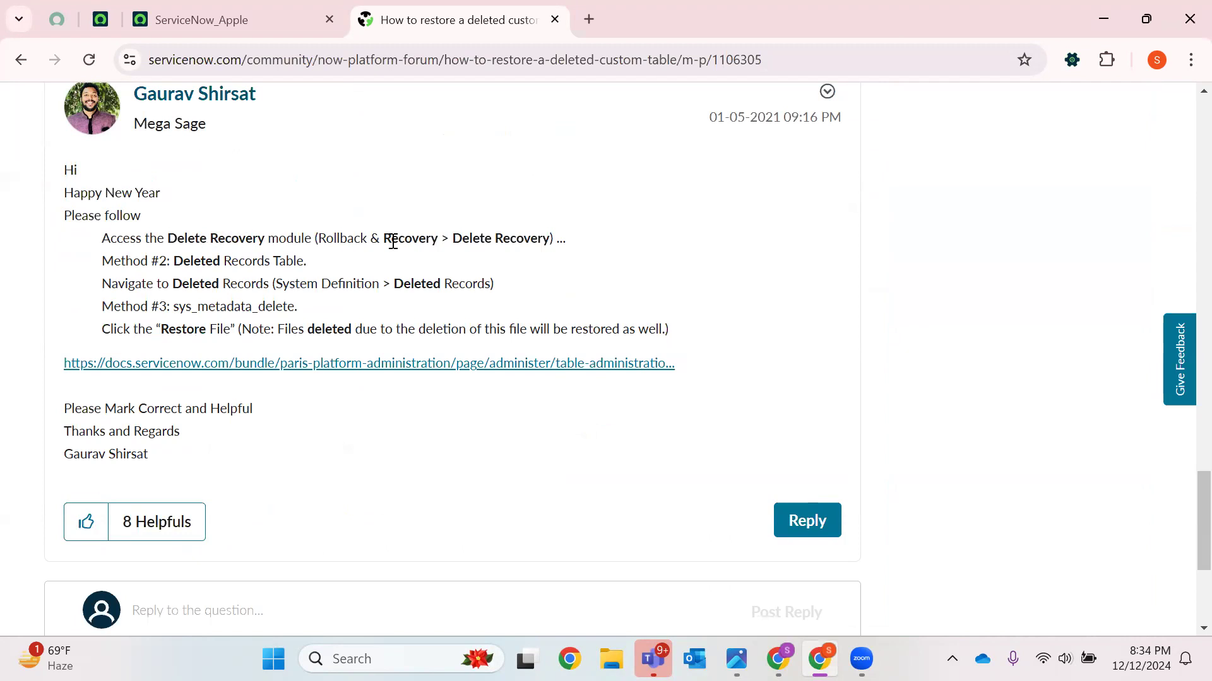
# Filter the application navigator for Delete Re and open the Delete Recovery module in a new tab
pyautogui.click(291, 16)
pyautogui.click(91, 105)
pyautogui.write('De')
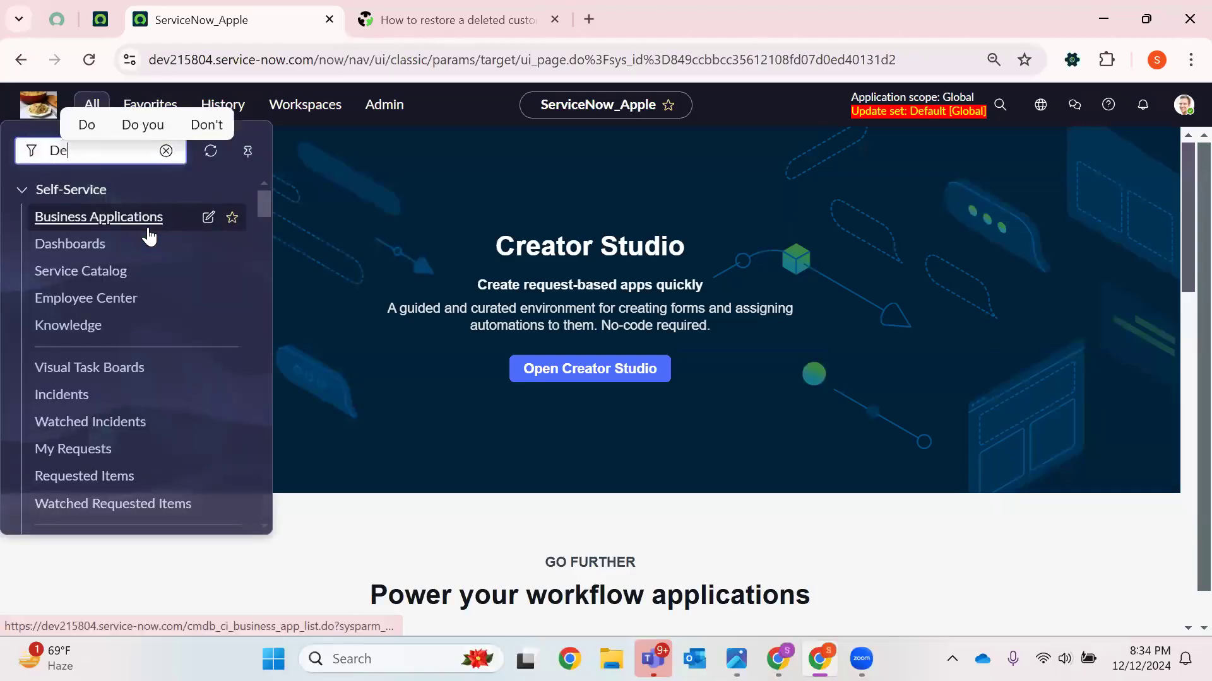
pyautogui.write('lete Re')
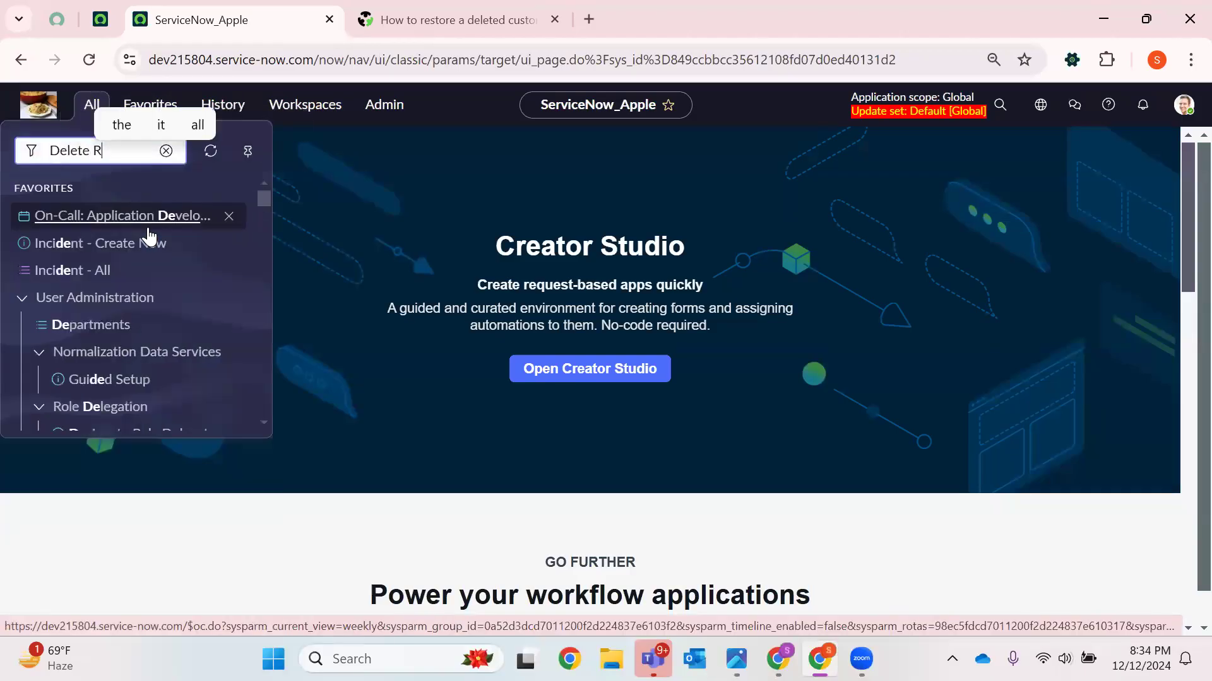
pyautogui.rightClick(111, 309)
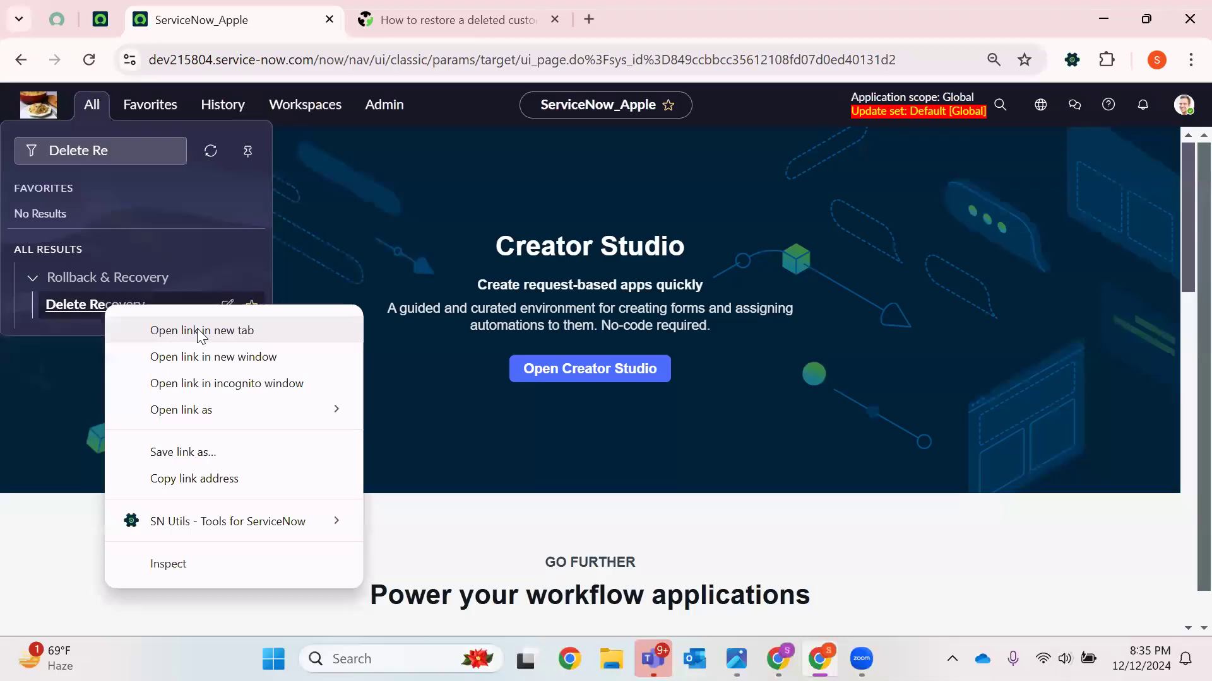
pyautogui.click(189, 330)
pyautogui.click(538, 28)
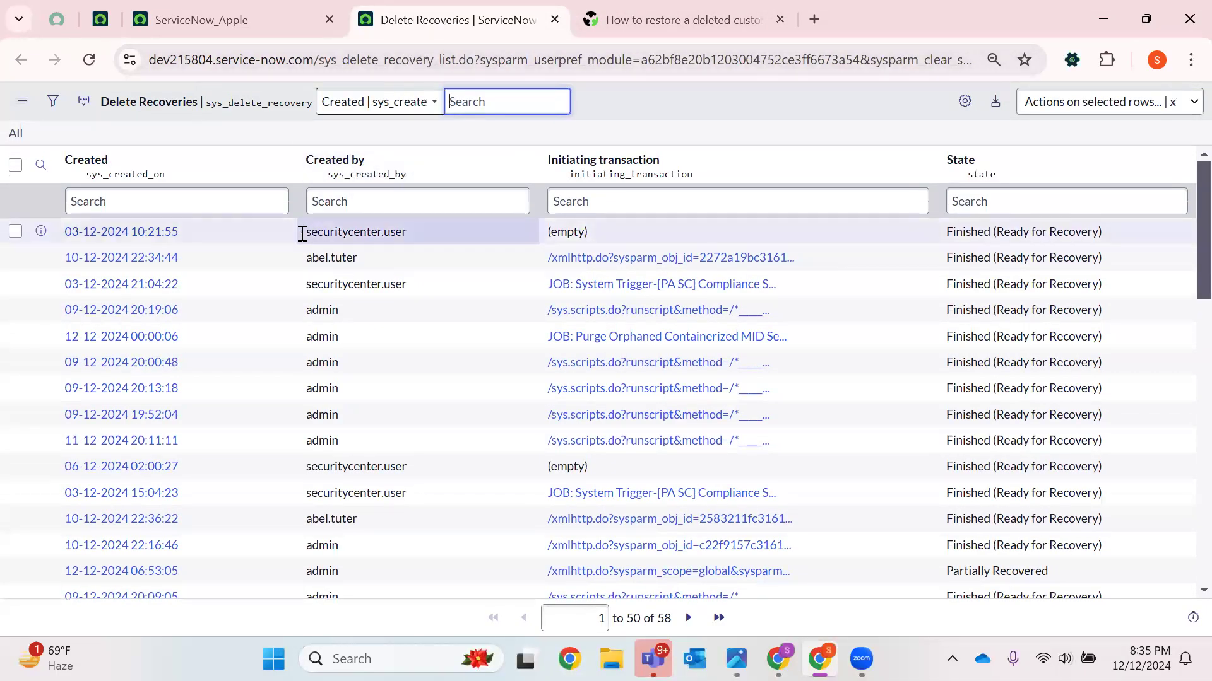
# Personalize the Delete Recoveries list columns to add Initiating metadata, Updated and Stack trace
pyautogui.click(966, 104)
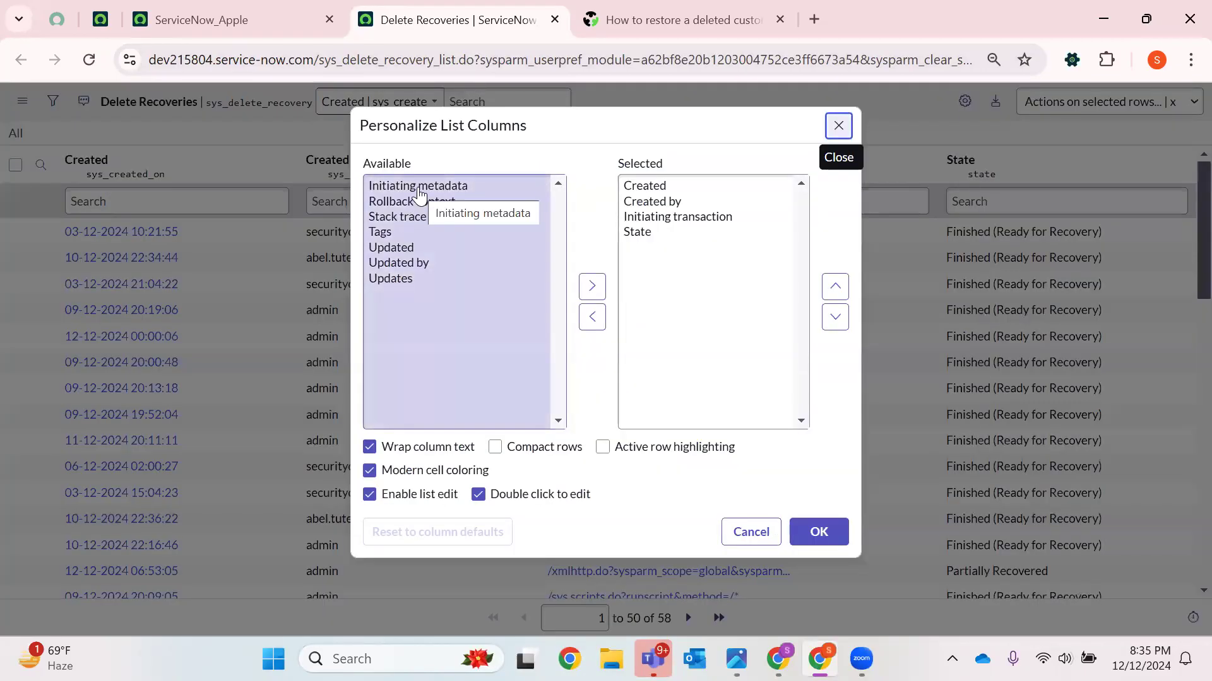
pyautogui.click(417, 187)
pyautogui.click(590, 290)
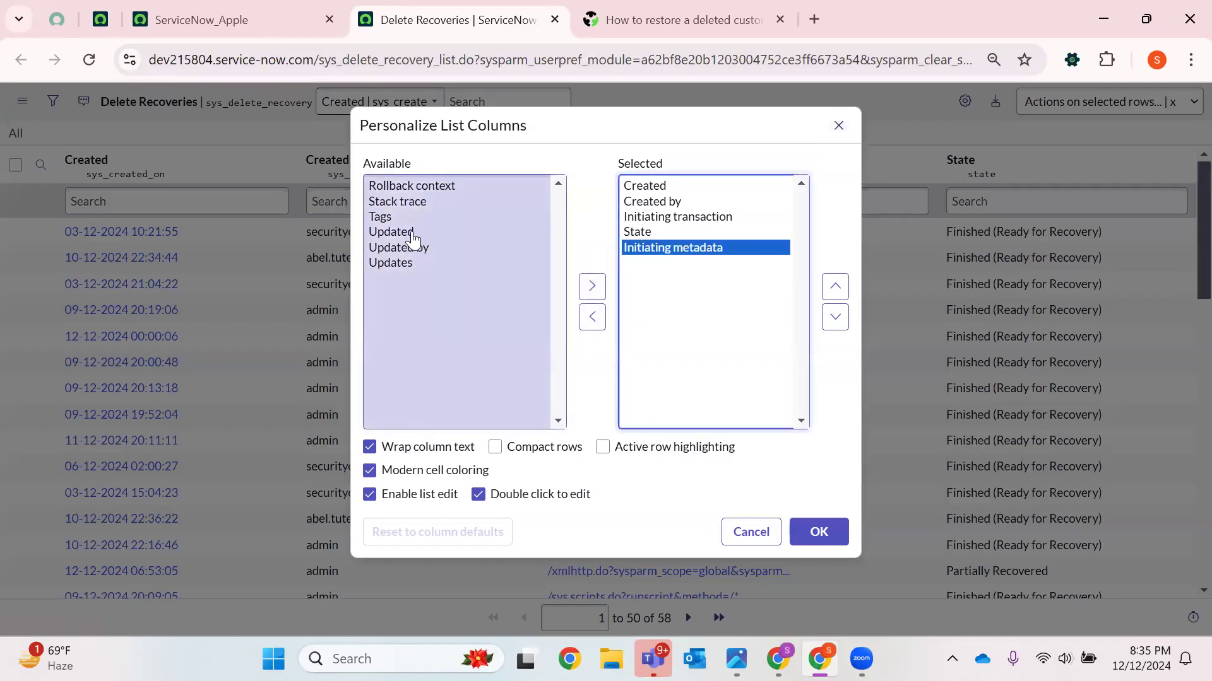
pyautogui.click(410, 233)
pyautogui.click(597, 287)
pyautogui.click(416, 202)
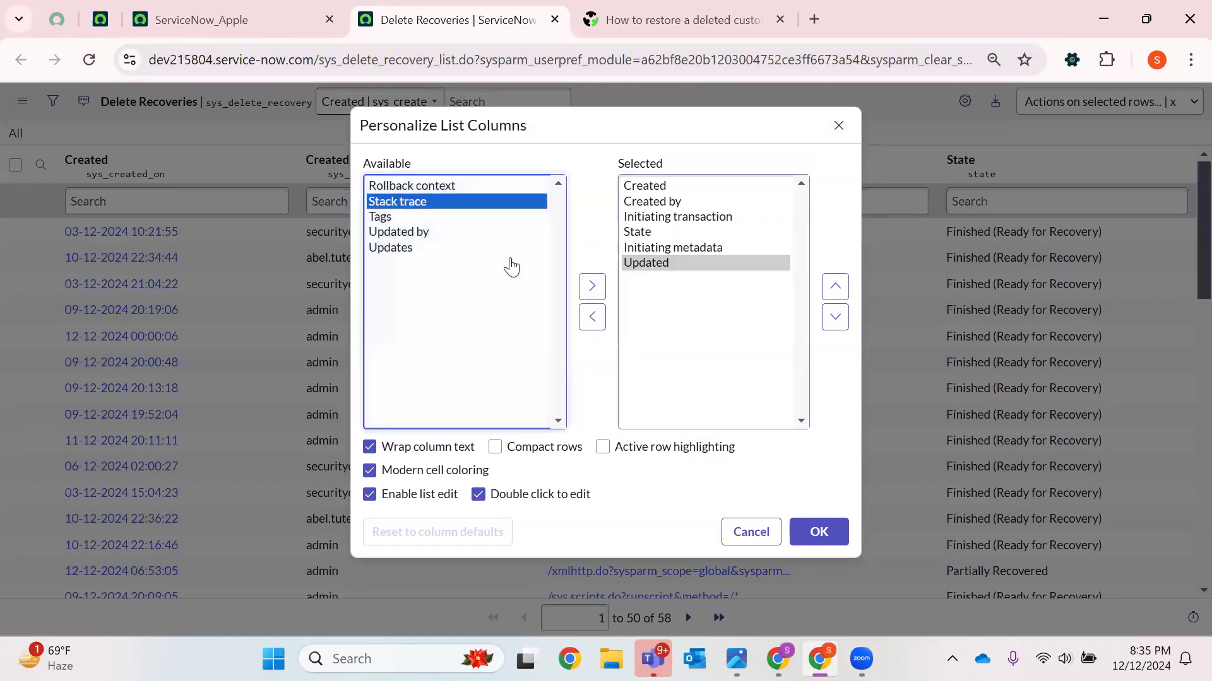
pyautogui.click(590, 285)
pyautogui.click(819, 532)
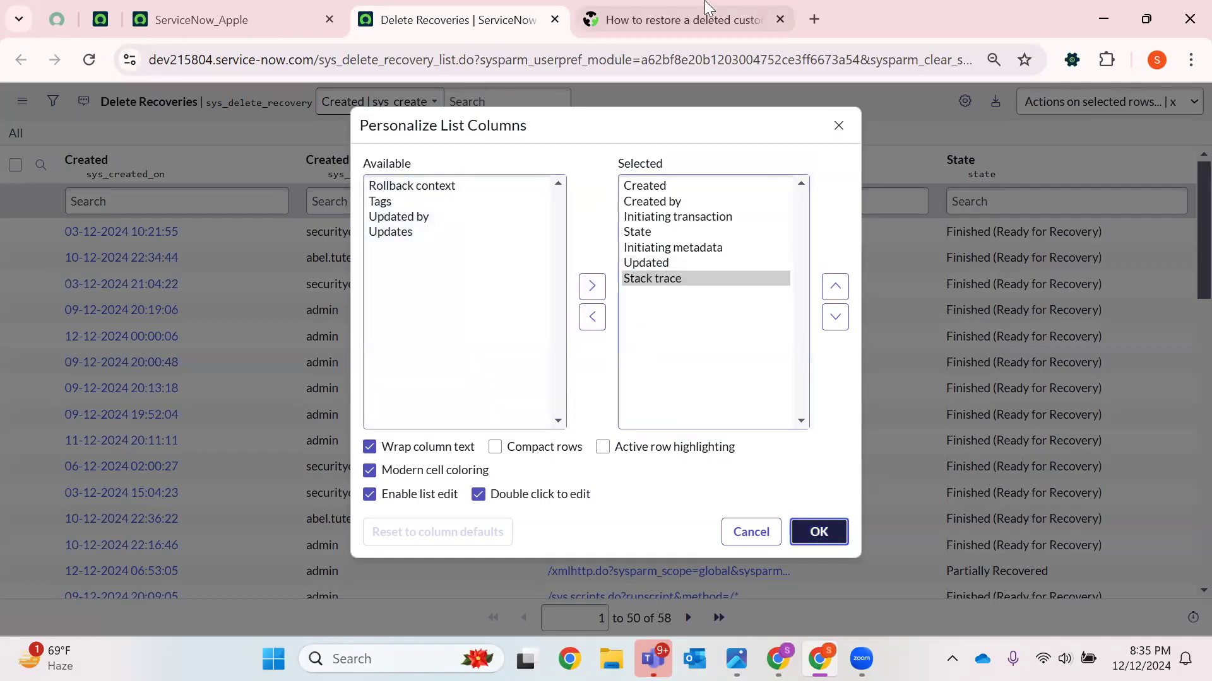
# Reread the forum answer's listed methods for restoring deleted files, comparing with the Delete Recoveries list
pyautogui.click(662, 18)
pyautogui.moveTo(192, 258); pyautogui.dragTo(329, 270)
pyautogui.moveTo(191, 284); pyautogui.dragTo(281, 287)
pyautogui.click(305, 308)
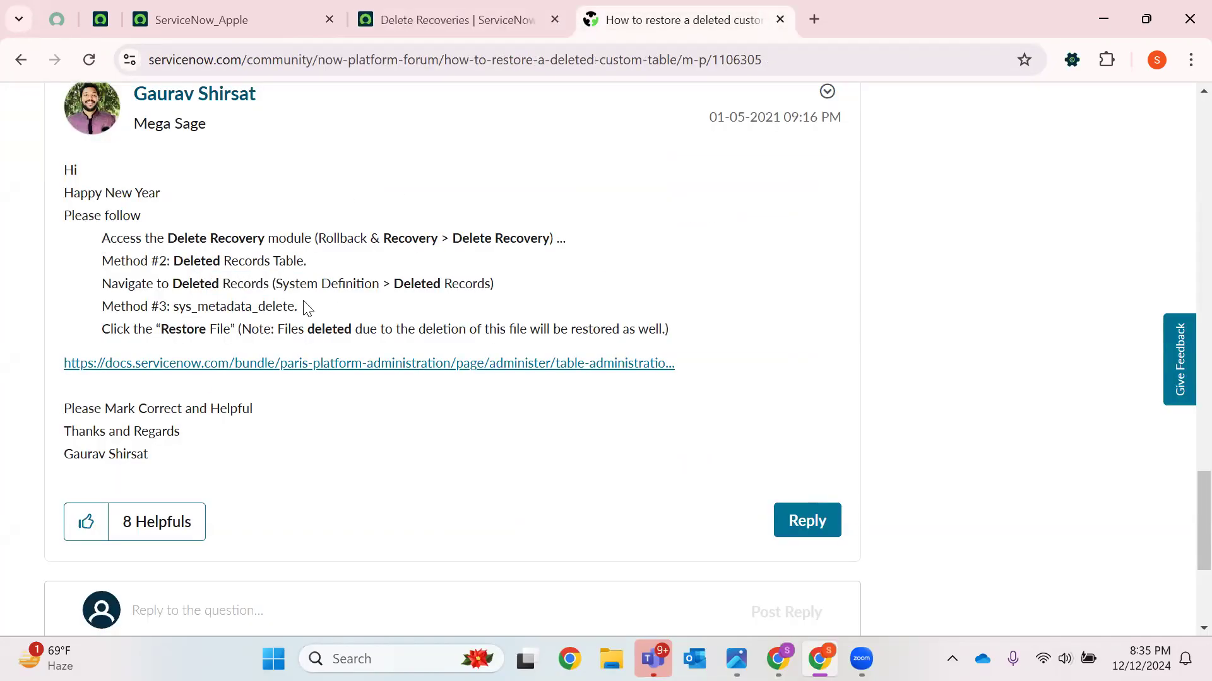
pyautogui.moveTo(175, 308); pyautogui.dragTo(299, 307)
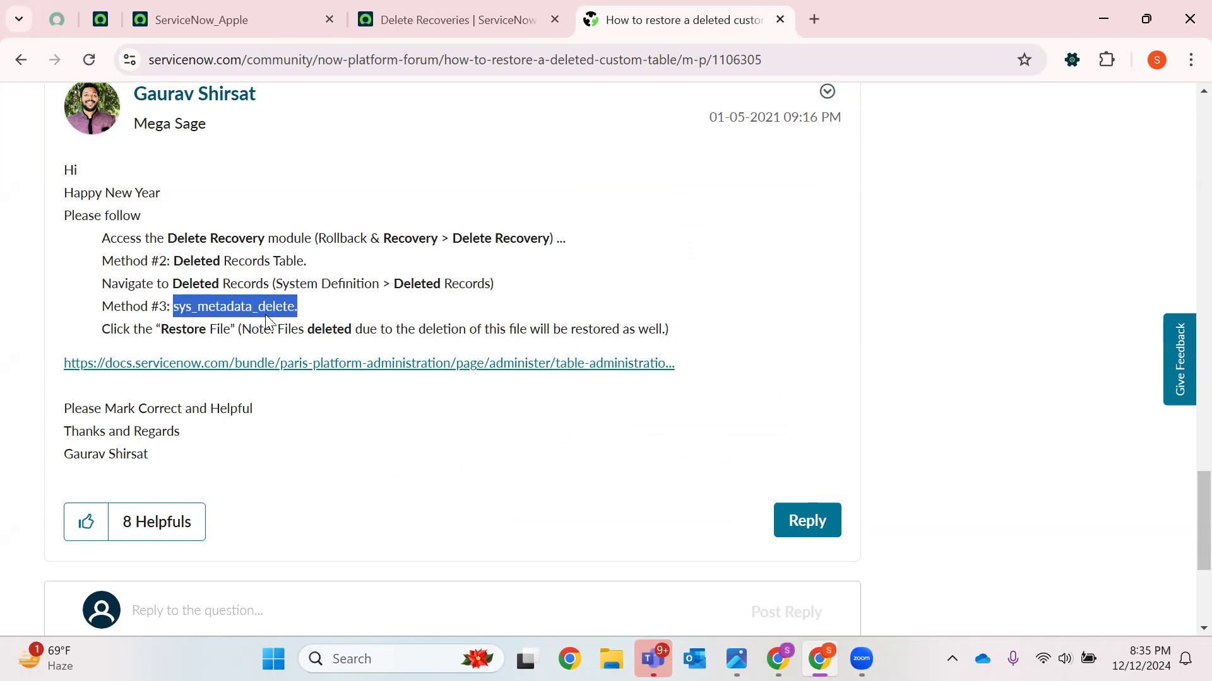
pyautogui.moveTo(162, 328); pyautogui.dragTo(240, 329)
pyautogui.click(496, 306)
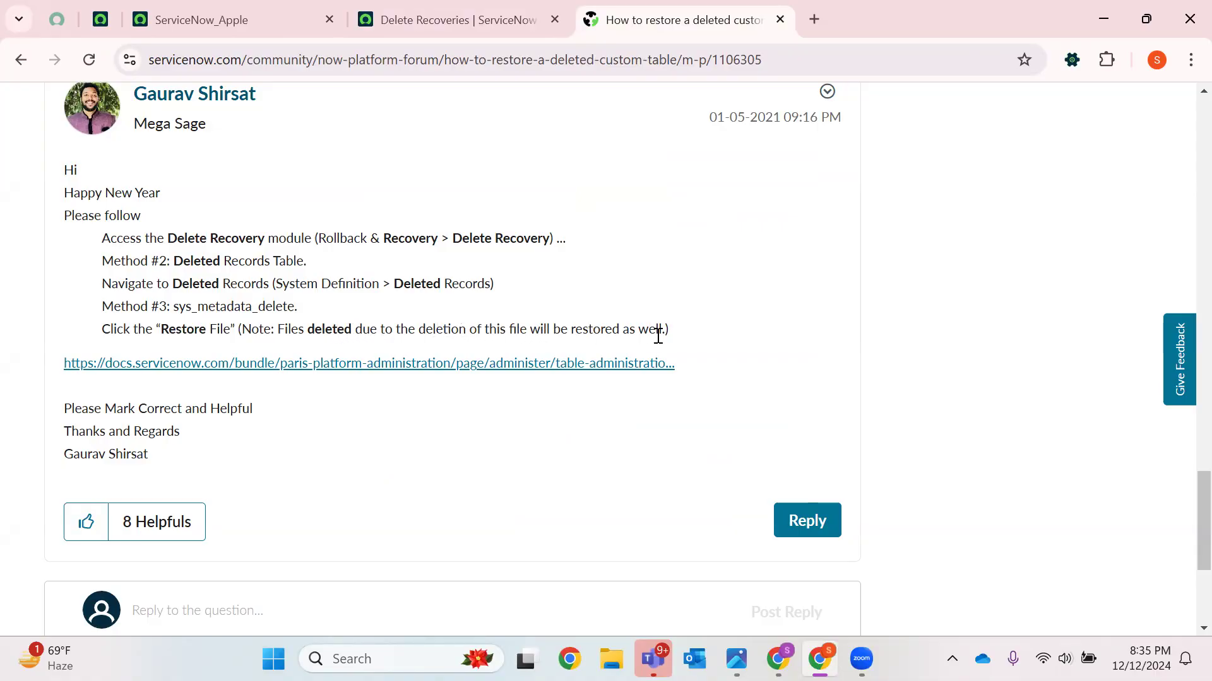
pyautogui.moveTo(670, 331); pyautogui.dragTo(66, 200)
pyautogui.click(594, 154)
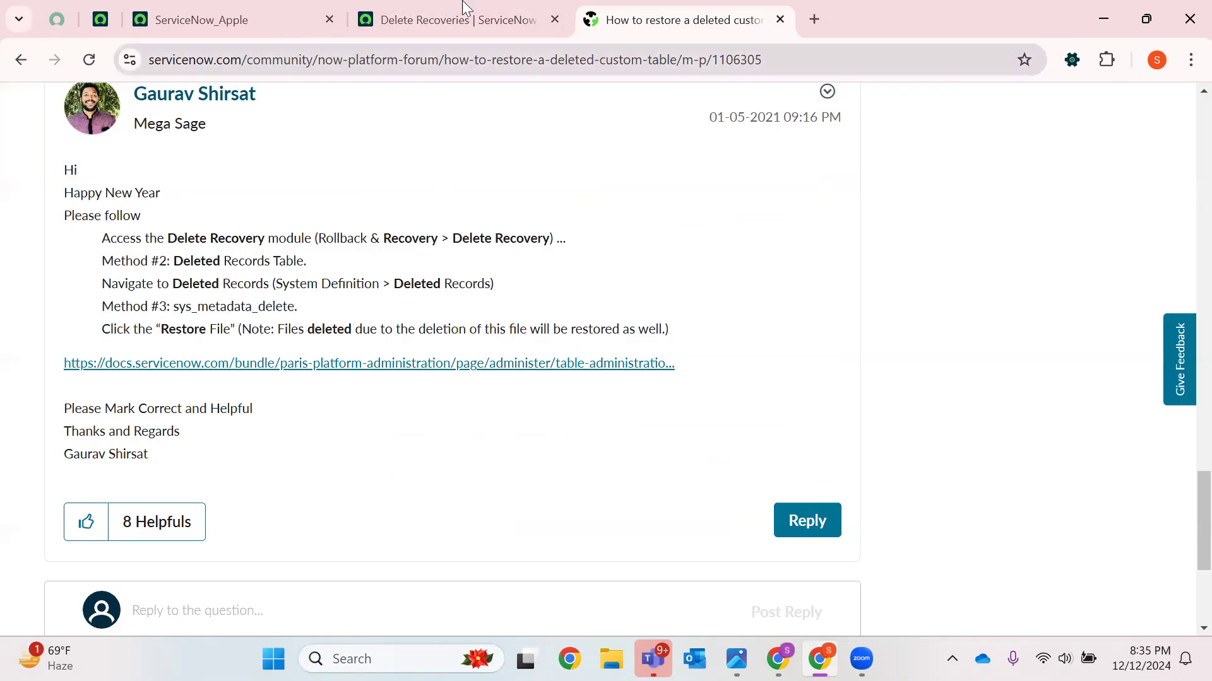
pyautogui.click(464, 9)
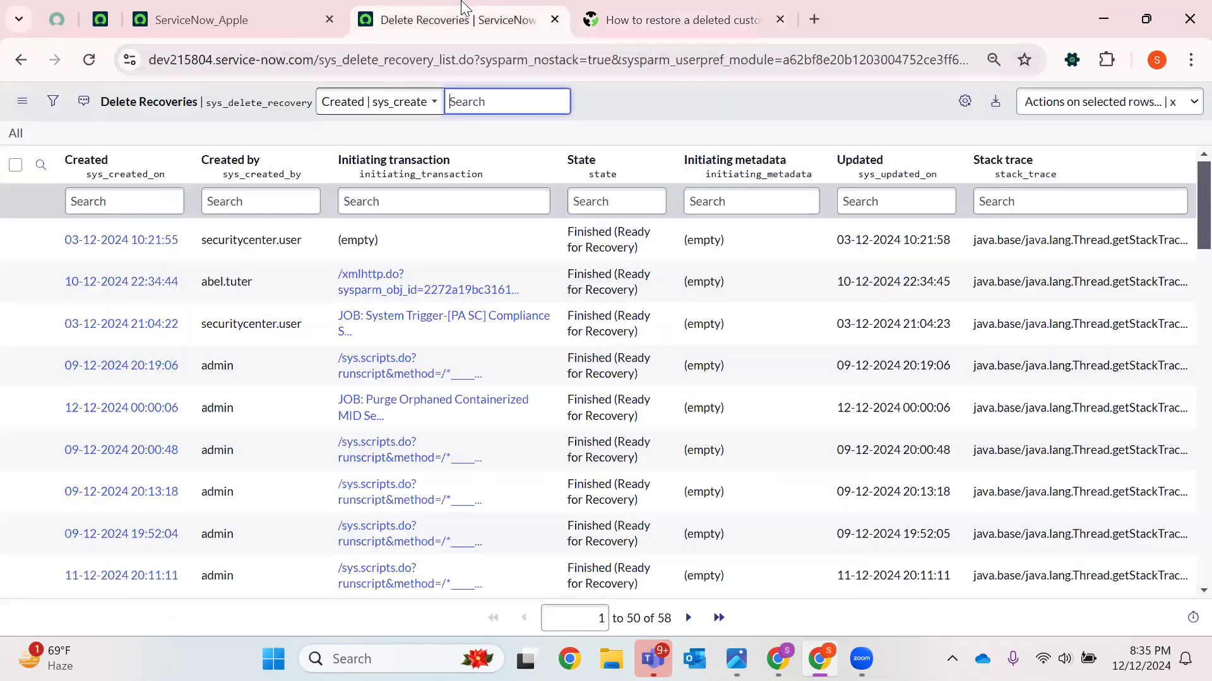
pyautogui.click(642, 8)
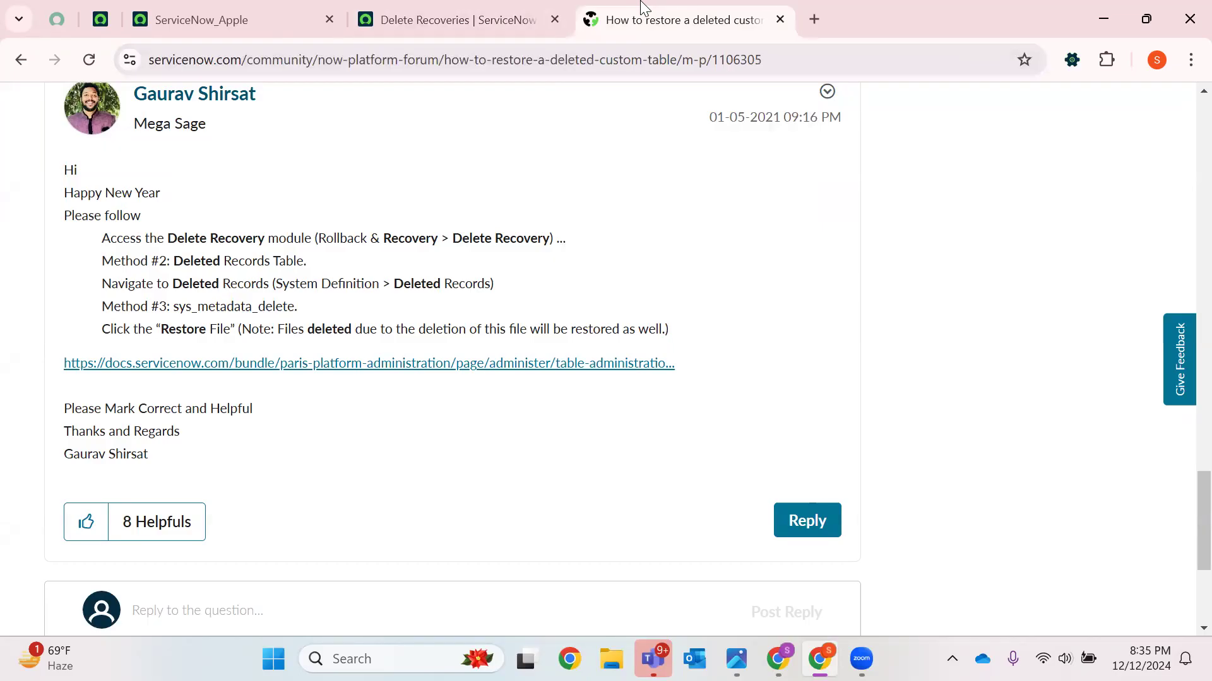
# Clear the navigator filter and enter u_apple.list to open the Apples table list
pyautogui.click(197, 7)
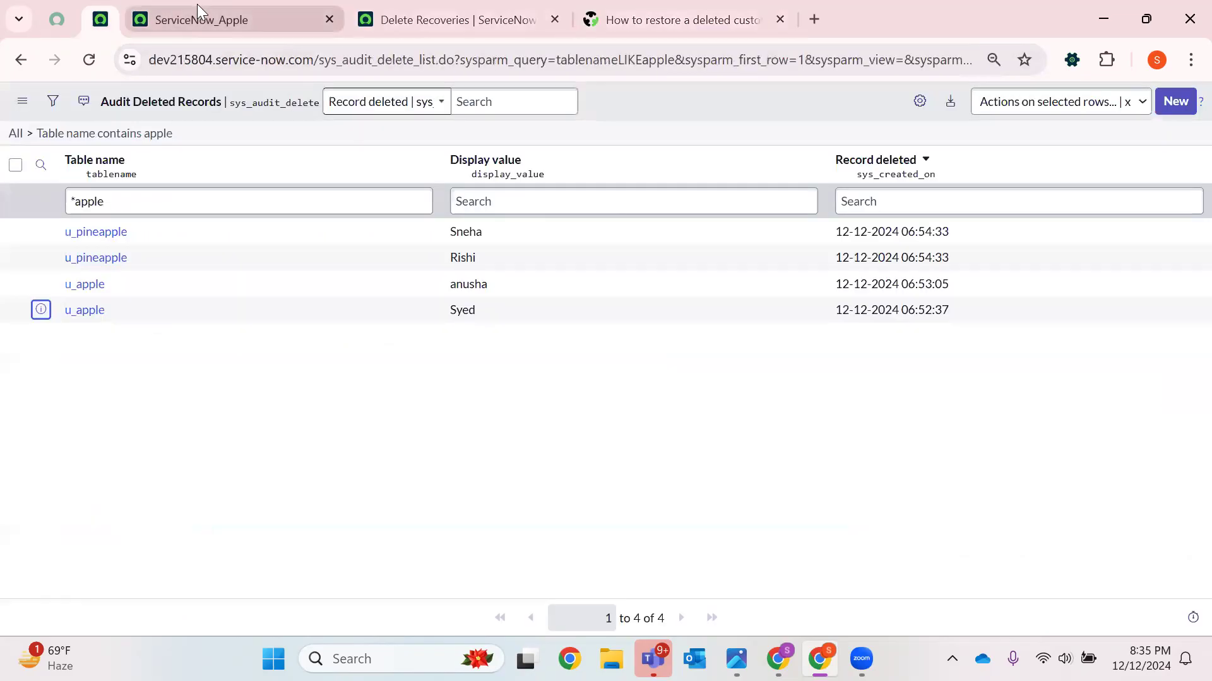
pyautogui.click(79, 109)
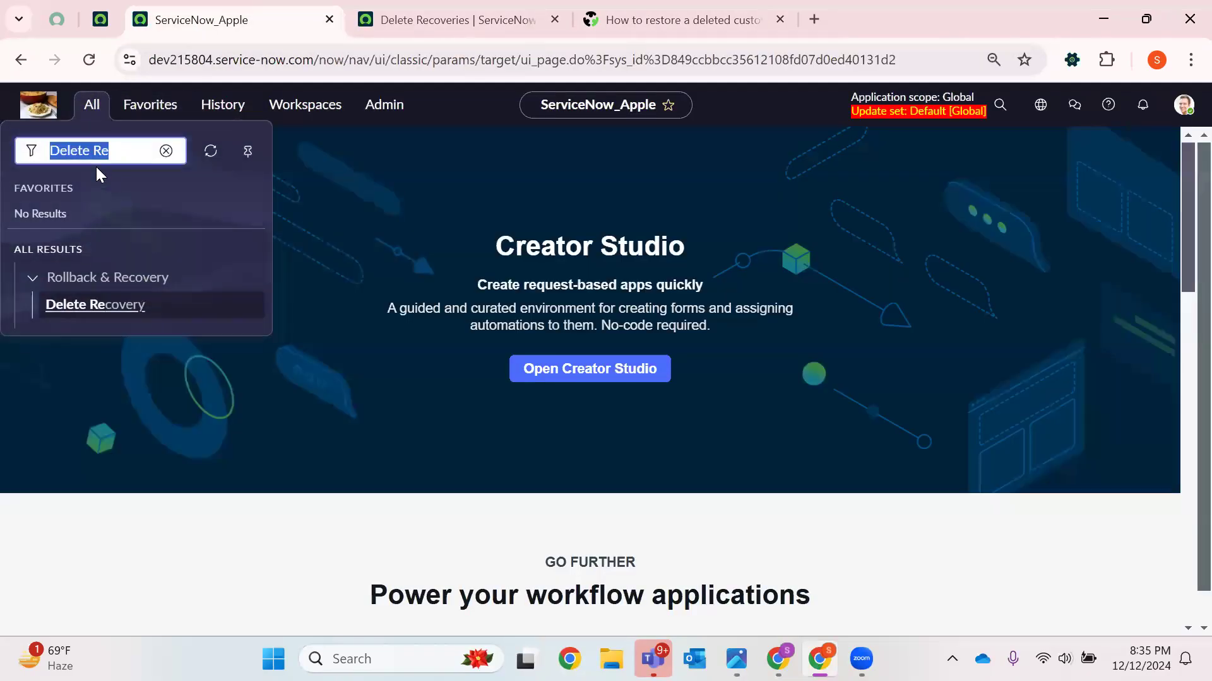
pyautogui.press('BackSpace')
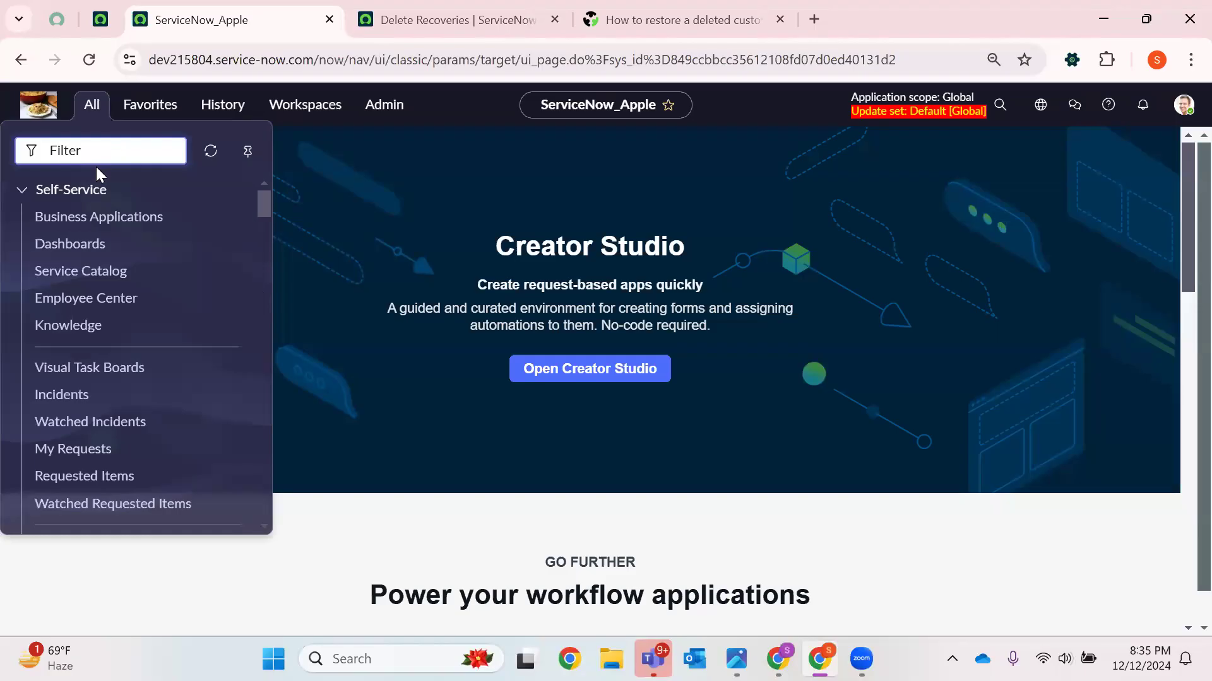
pyautogui.write('u_a')
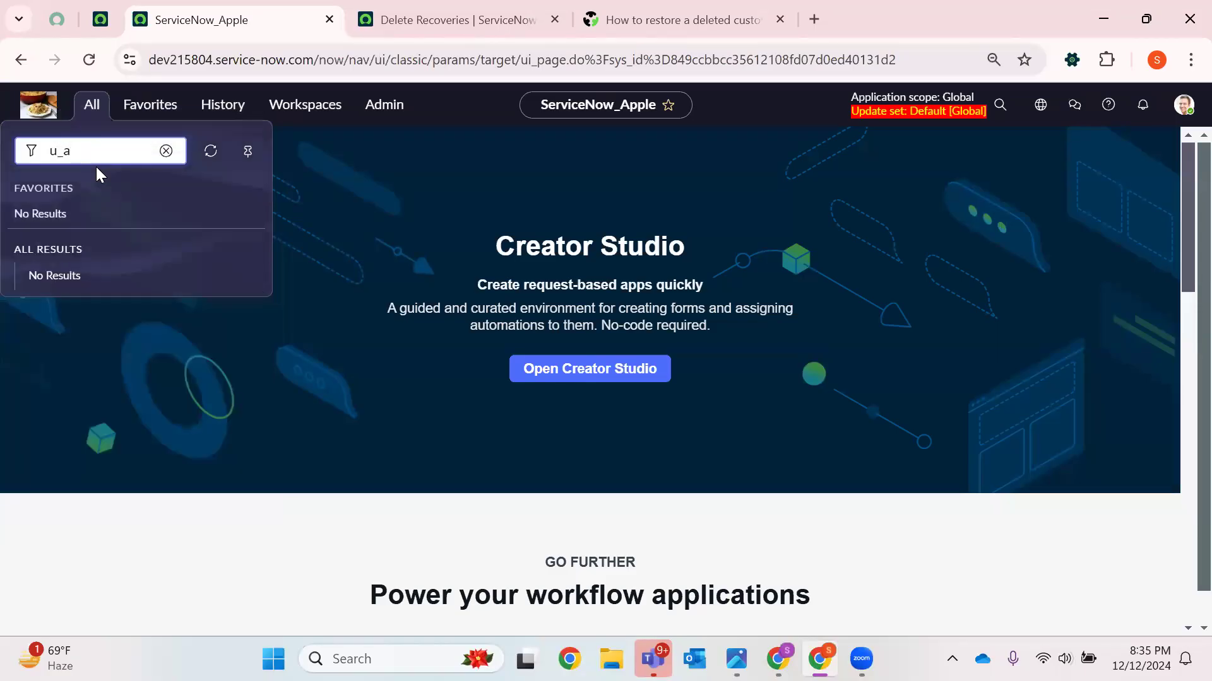
pyautogui.write('dpplpple')
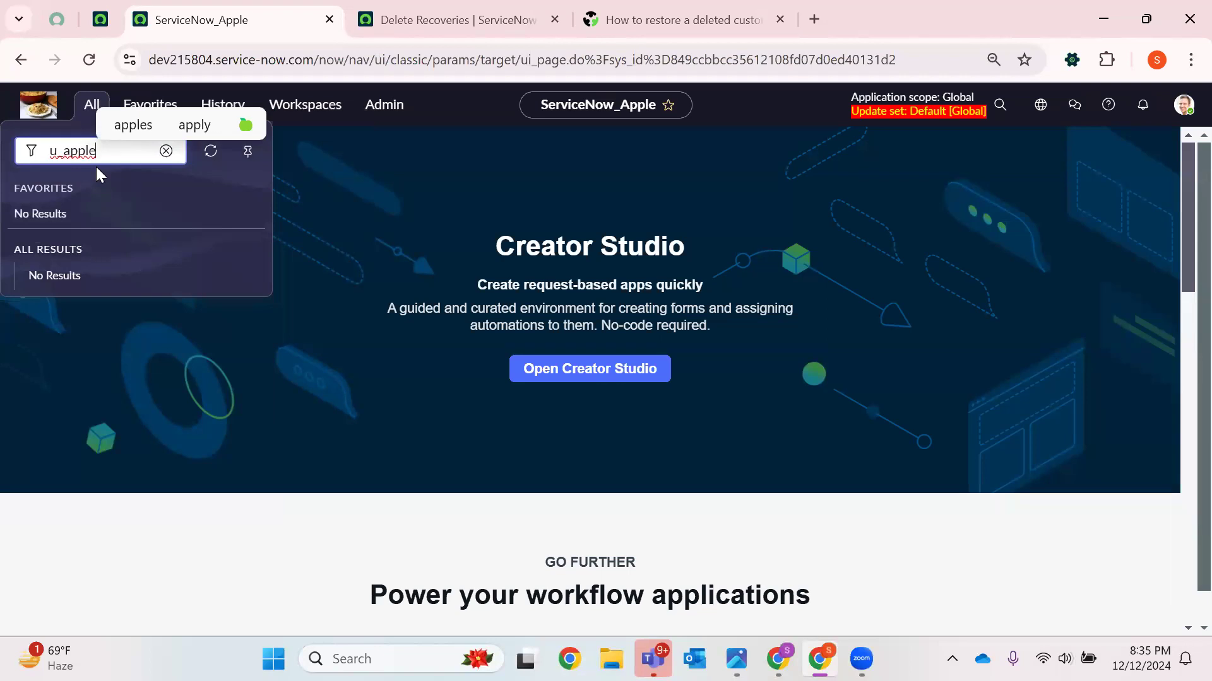
pyautogui.write('.list')
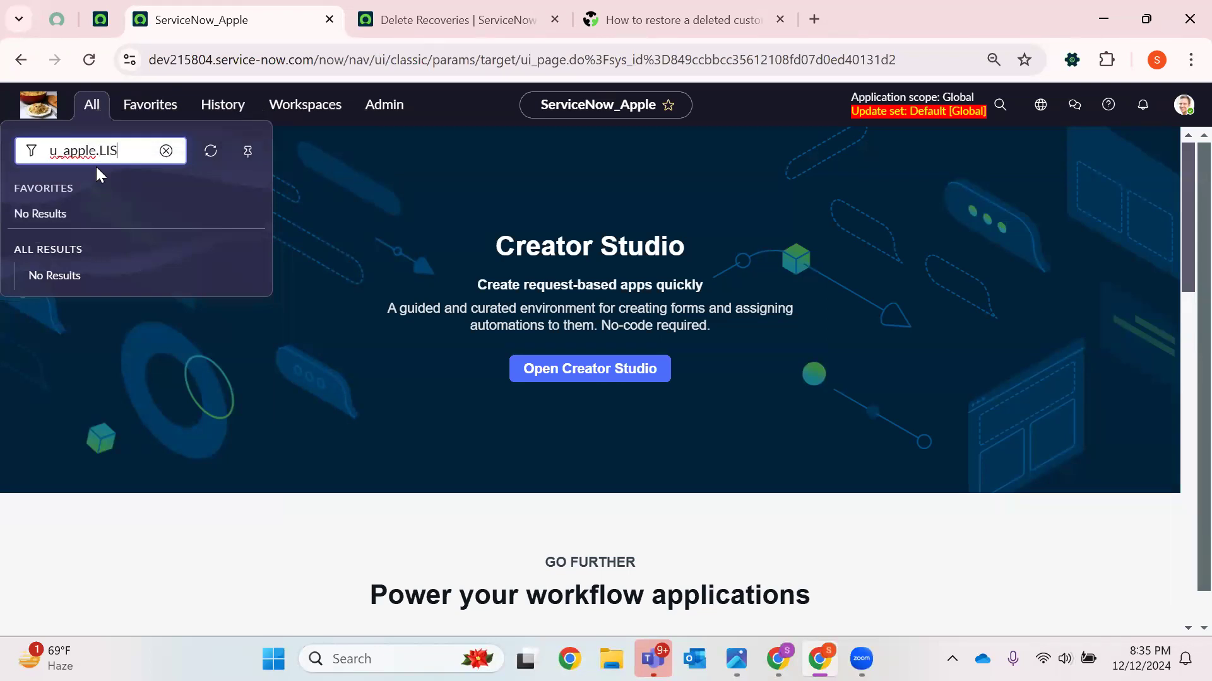
pyautogui.press('Return')
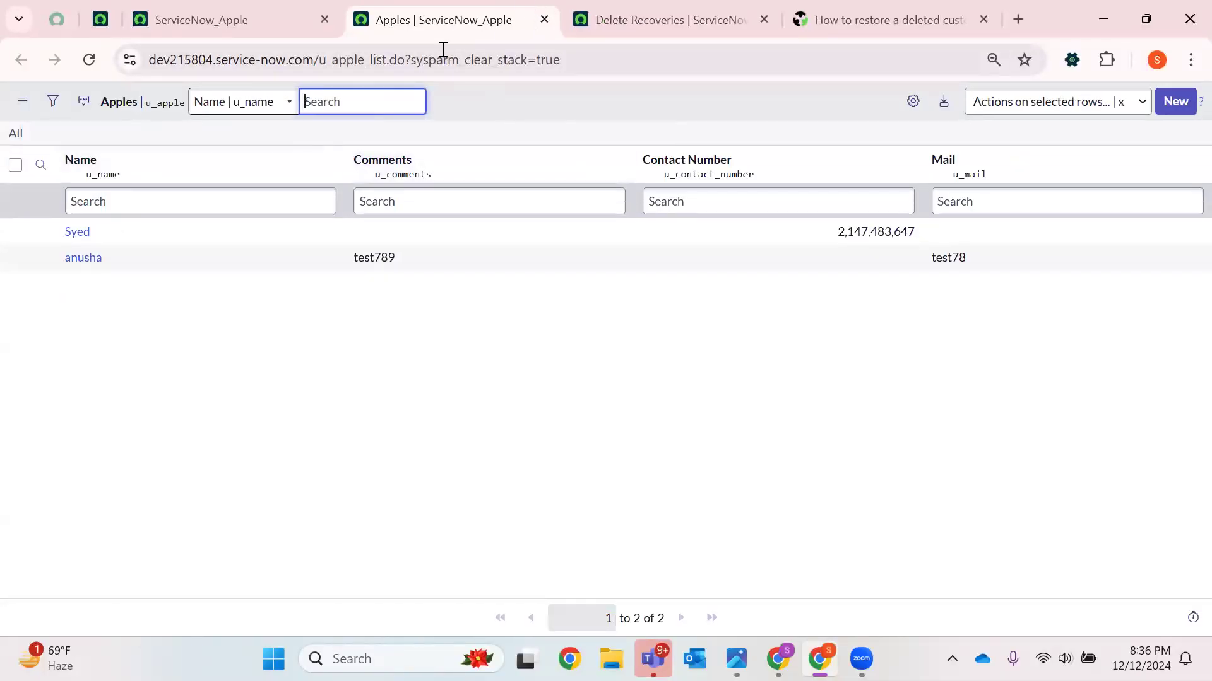
# Go to the sys_db_object list of tables and open the Apple table record
pyautogui.moveTo(319, 60); pyautogui.dragTo(816, 68)
pyautogui.press('BackSpace')
pyautogui.write('sys')
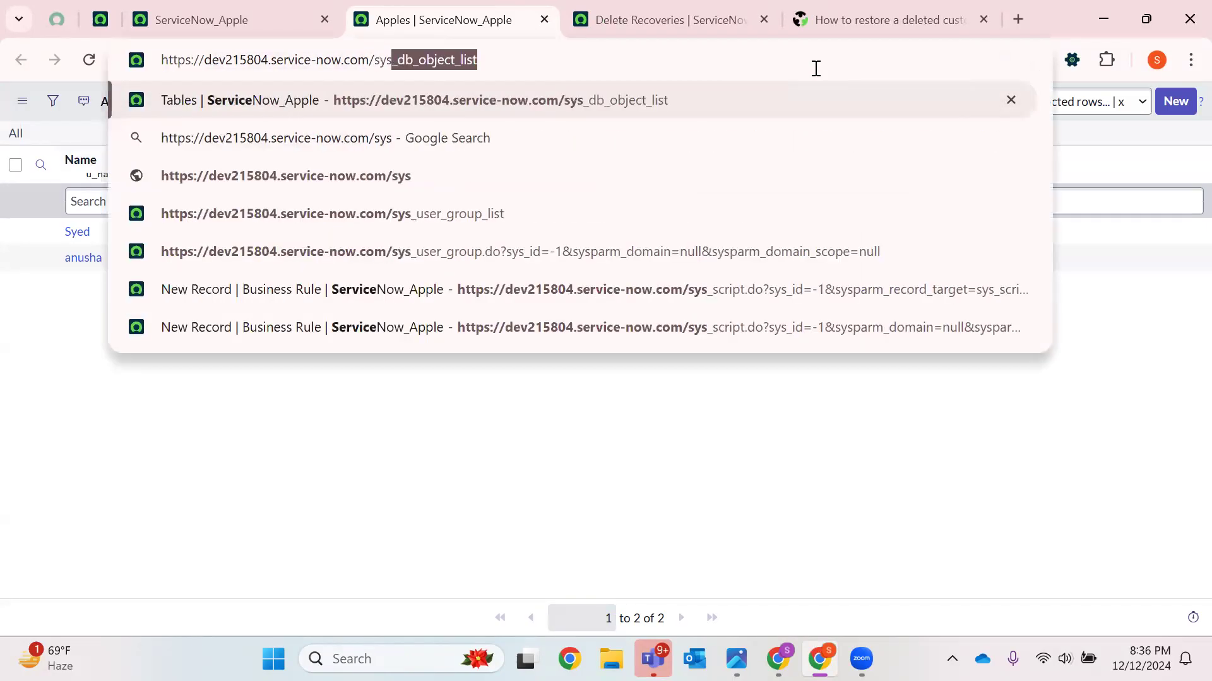
pyautogui.write('_db_')
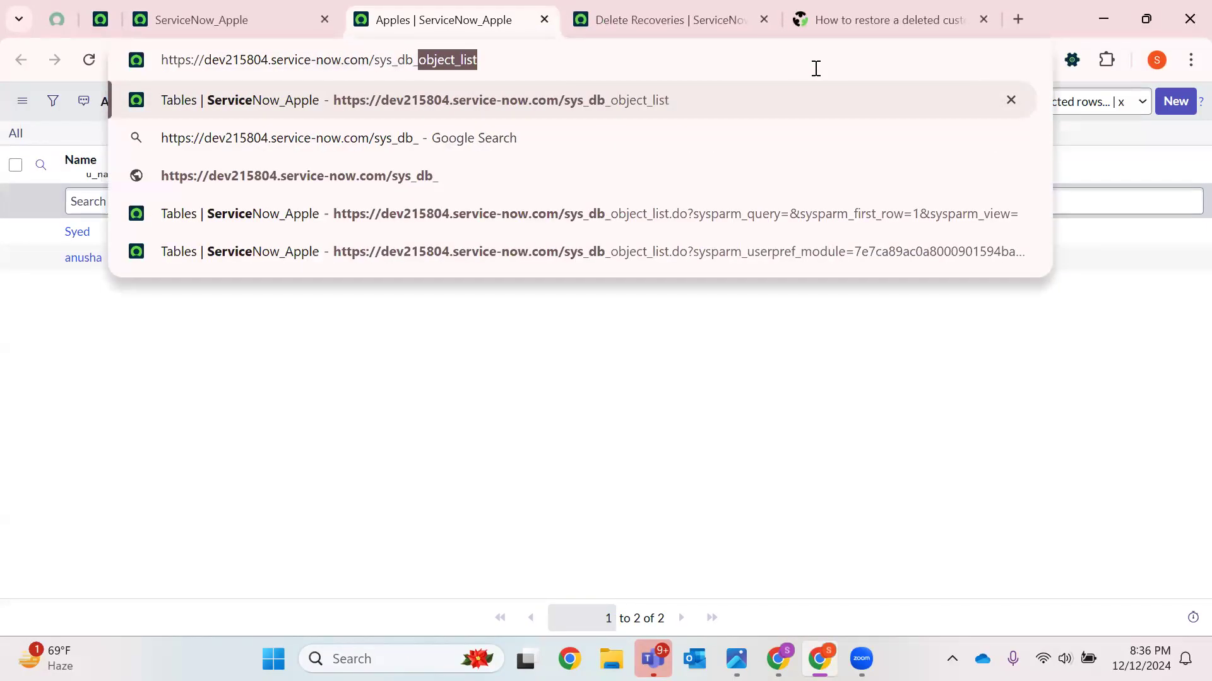
pyautogui.press('Return')
pyautogui.click(87, 235)
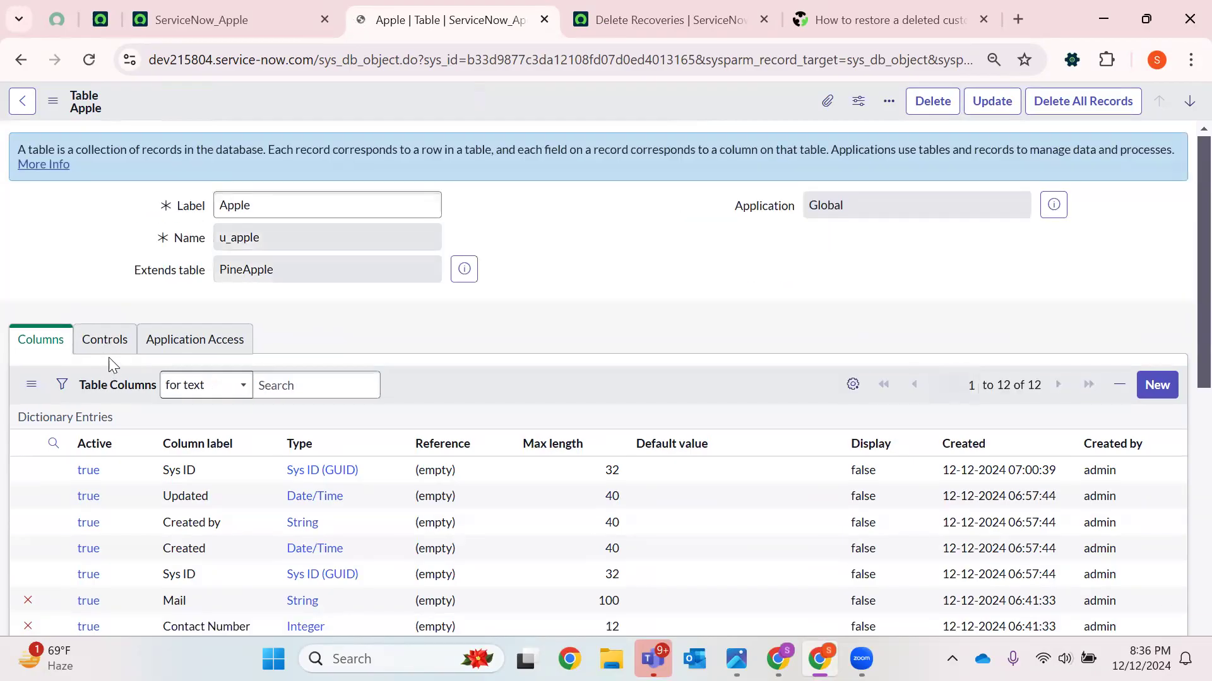
# Duplicate the Apple table tab and turn the copy into a blank new Table record by setting sys_id to -1
pyautogui.click(111, 346)
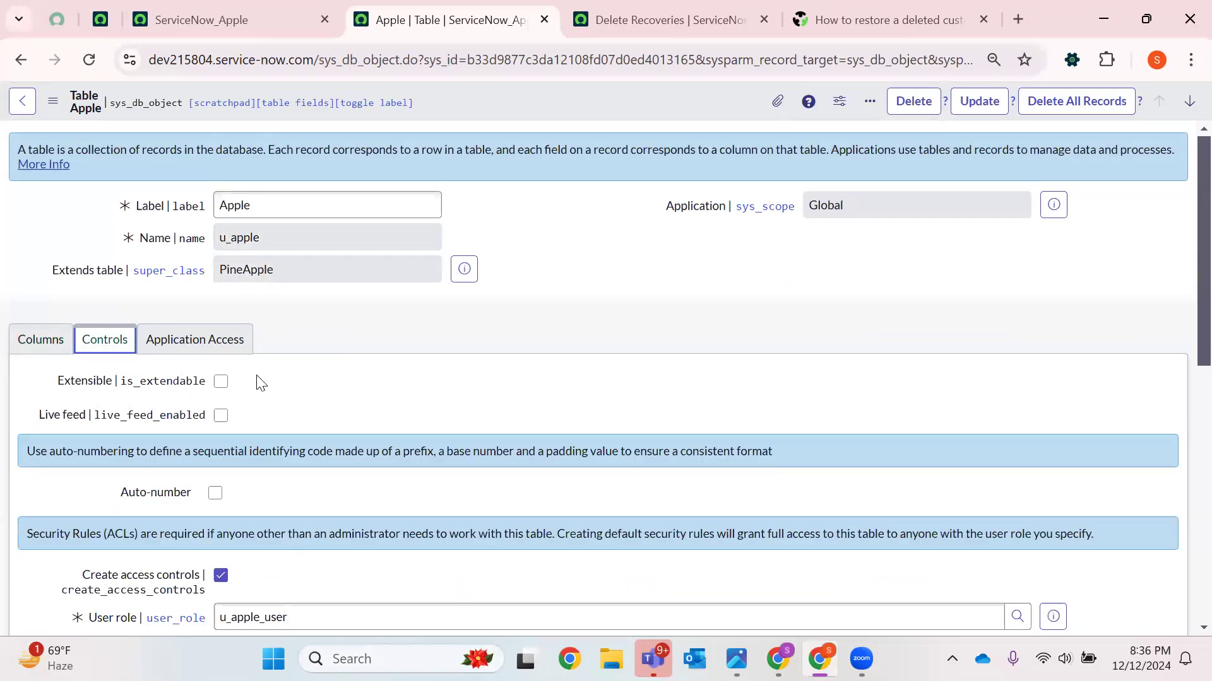
pyautogui.rightClick(483, 29)
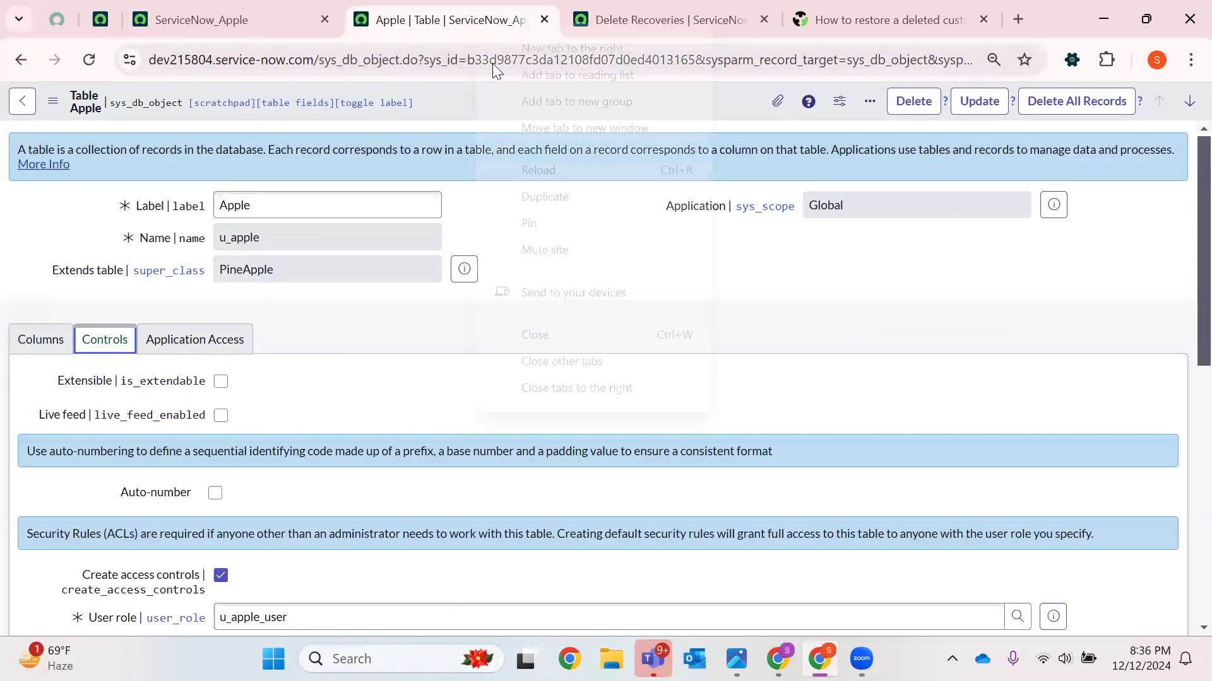
pyautogui.click(516, 196)
pyautogui.click(379, 16)
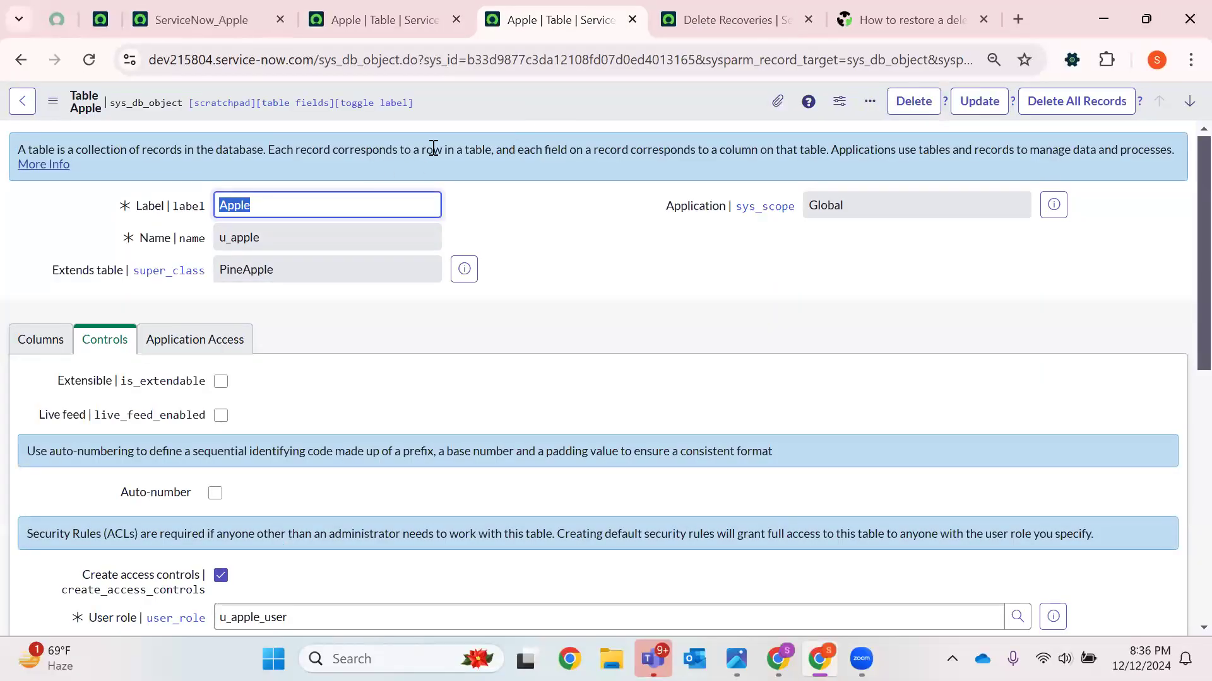
pyautogui.doubleClick(510, 59)
pyautogui.press('BackSpace')
pyautogui.write('-1')
pyautogui.press('Return')
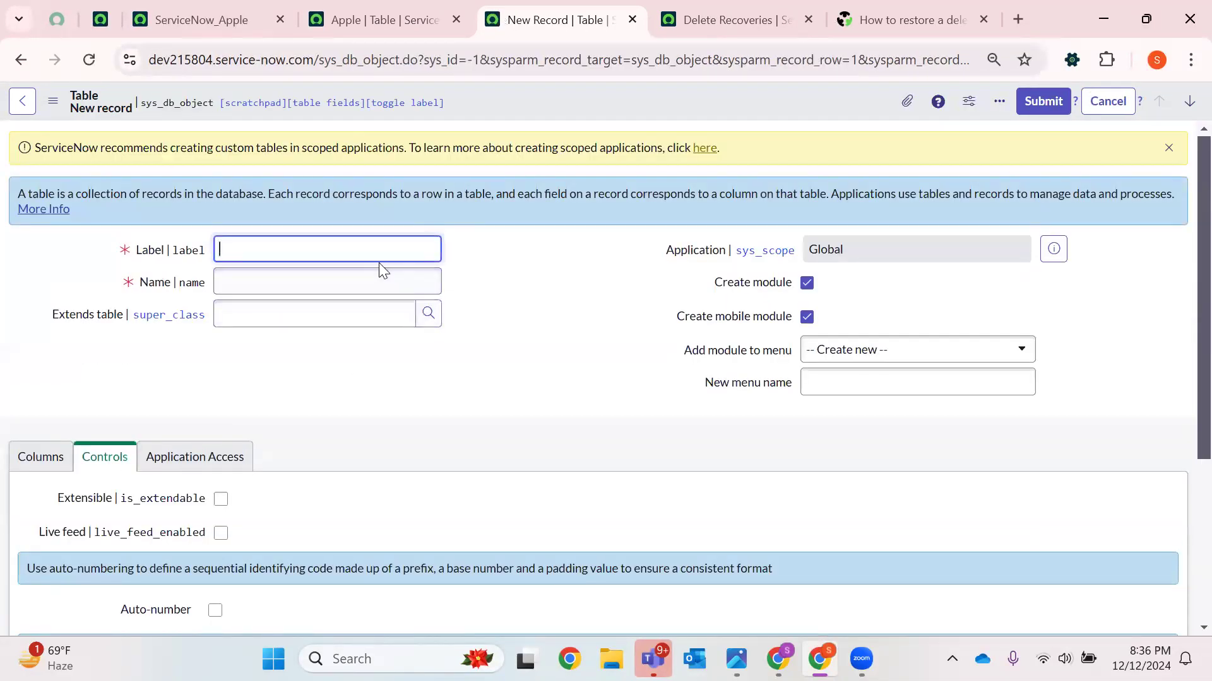
# Search the Extends table lookup of the new table for Apple, then return to the Apple table tab
pyautogui.click(428, 313)
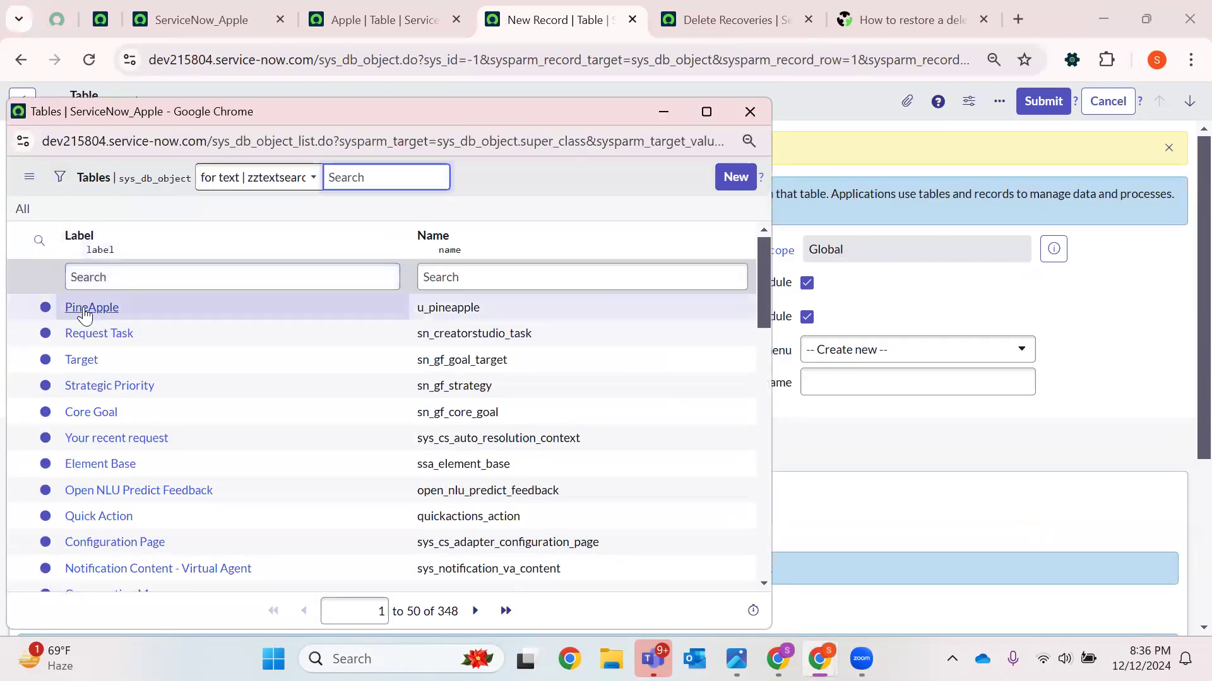
pyautogui.click(182, 273)
pyautogui.write('Apple')
pyautogui.press('Return')
pyautogui.click(766, 109)
pyautogui.hotkey('ctrl', 'pageup')
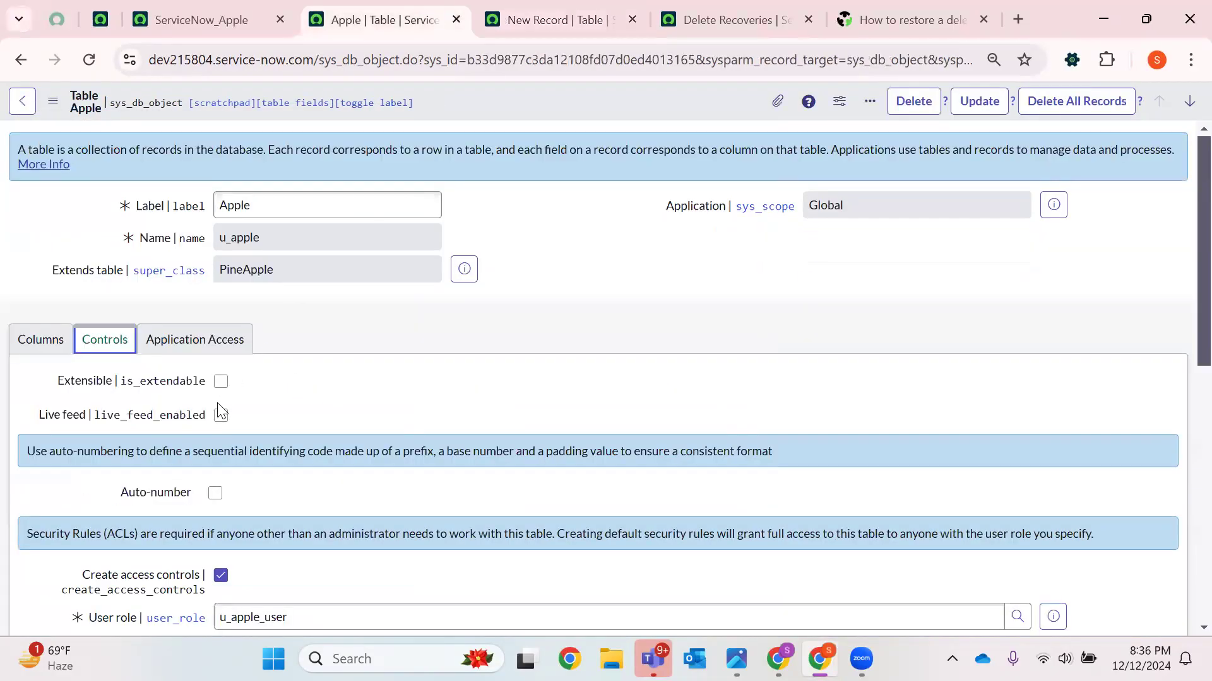
# Mark the Apple table as Extensible and reload its tab
pyautogui.click(221, 381)
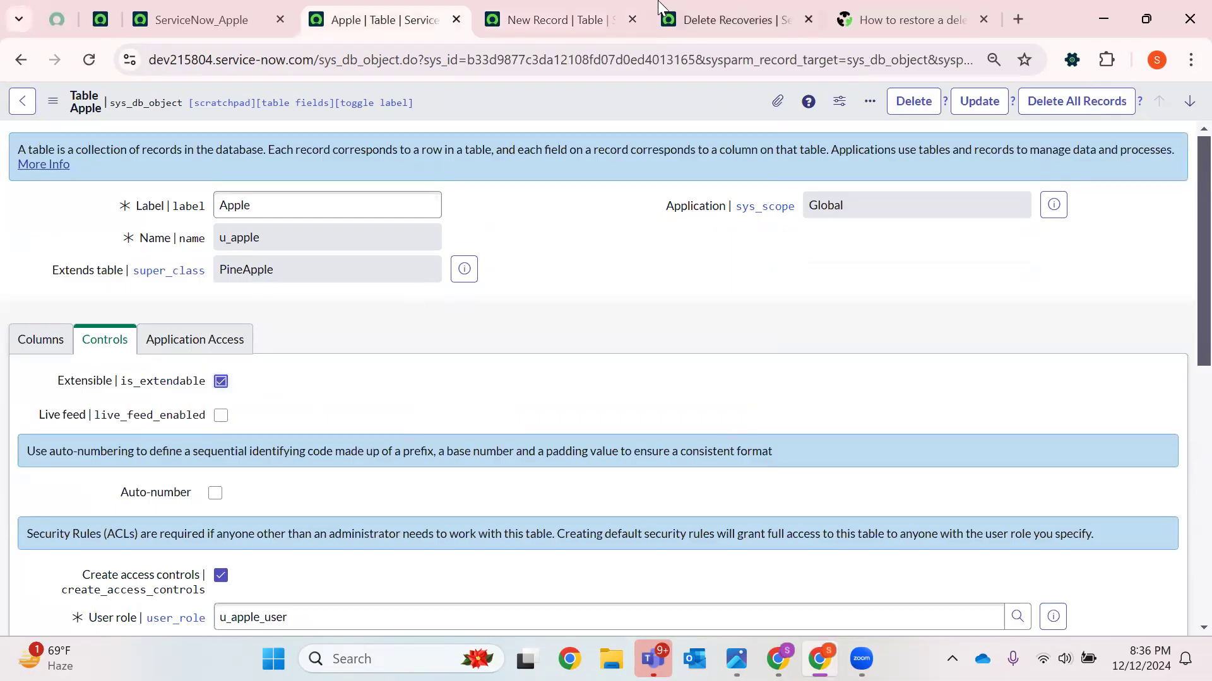
pyautogui.click(606, 19)
pyautogui.click(427, 312)
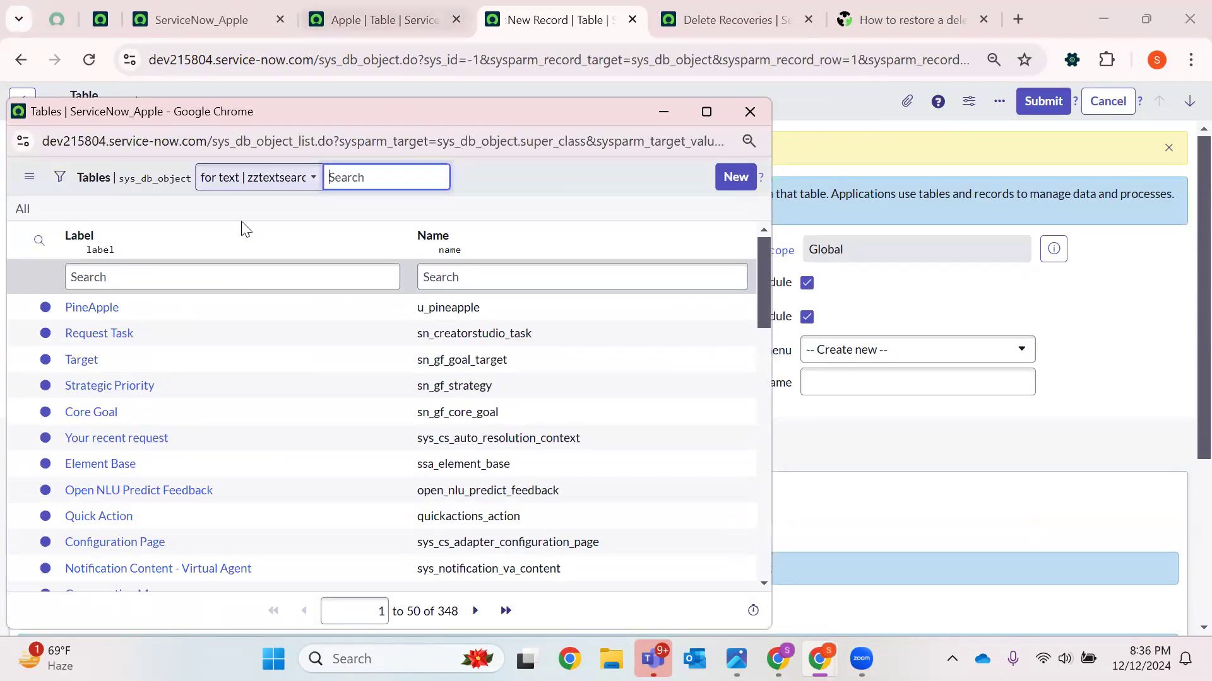
pyautogui.click(494, 5)
pyautogui.click(410, 18)
pyautogui.rightClick(495, 93)
pyautogui.click(547, 108)
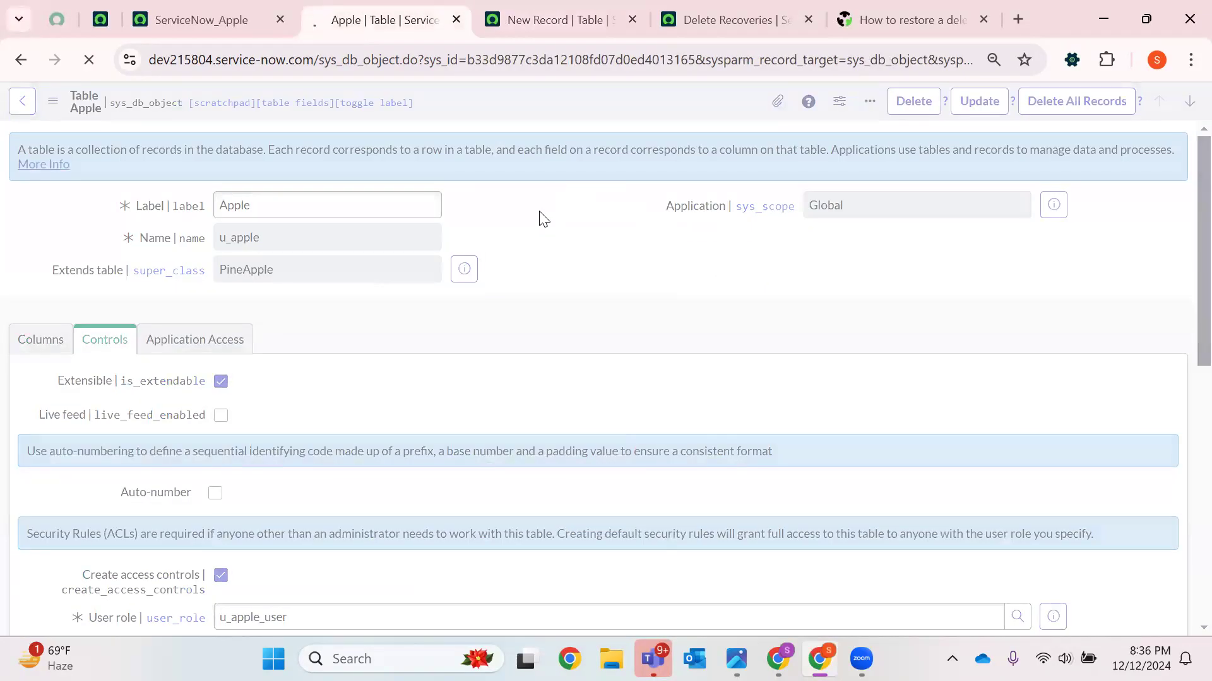
# Reload the new table form and reopen its Extends table lookup to check whether Apple is offered
pyautogui.click(546, 22)
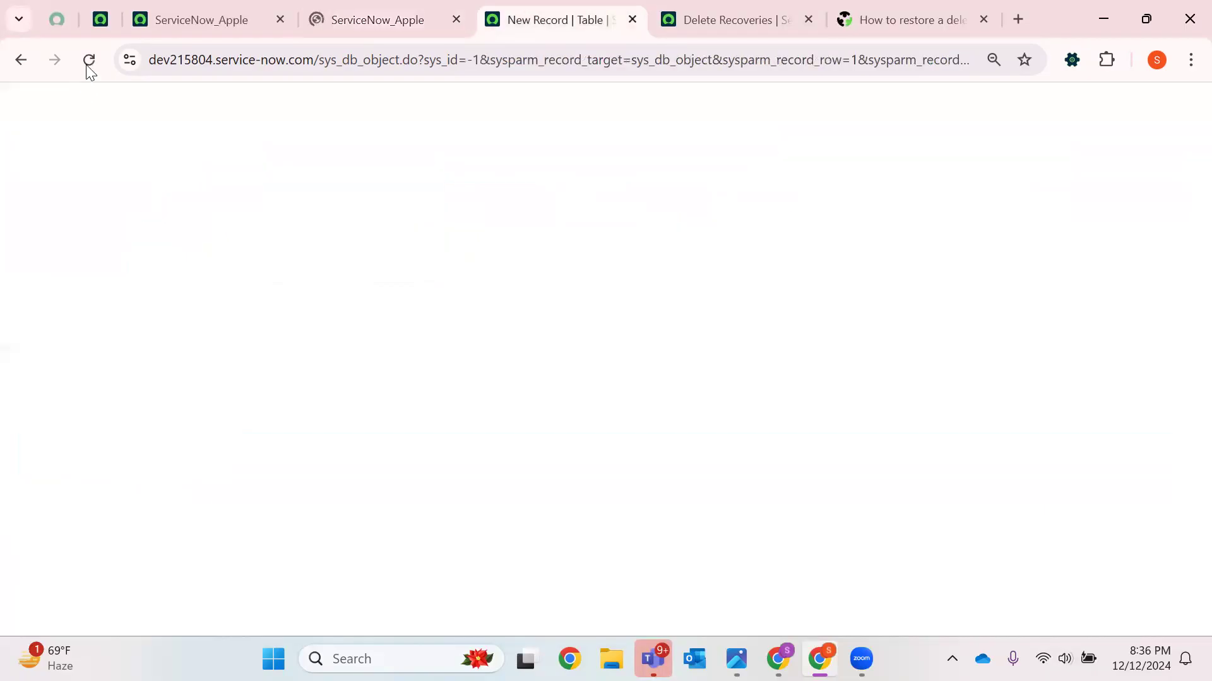
pyautogui.click(89, 59)
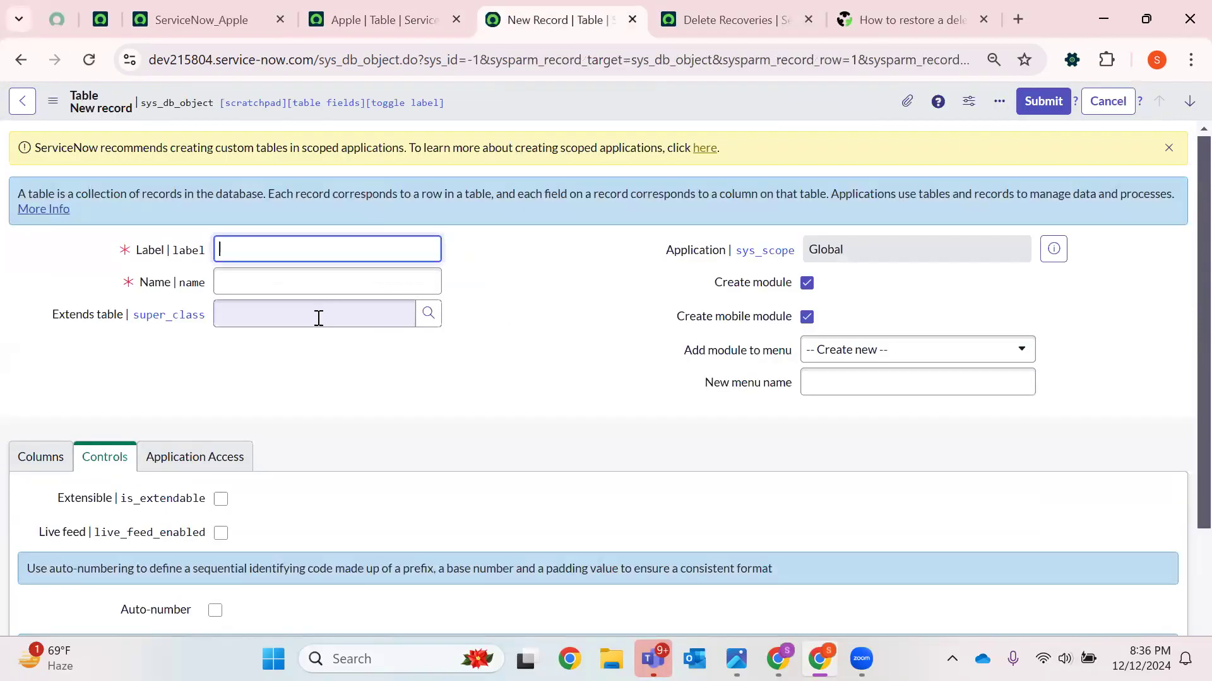
pyautogui.click(429, 314)
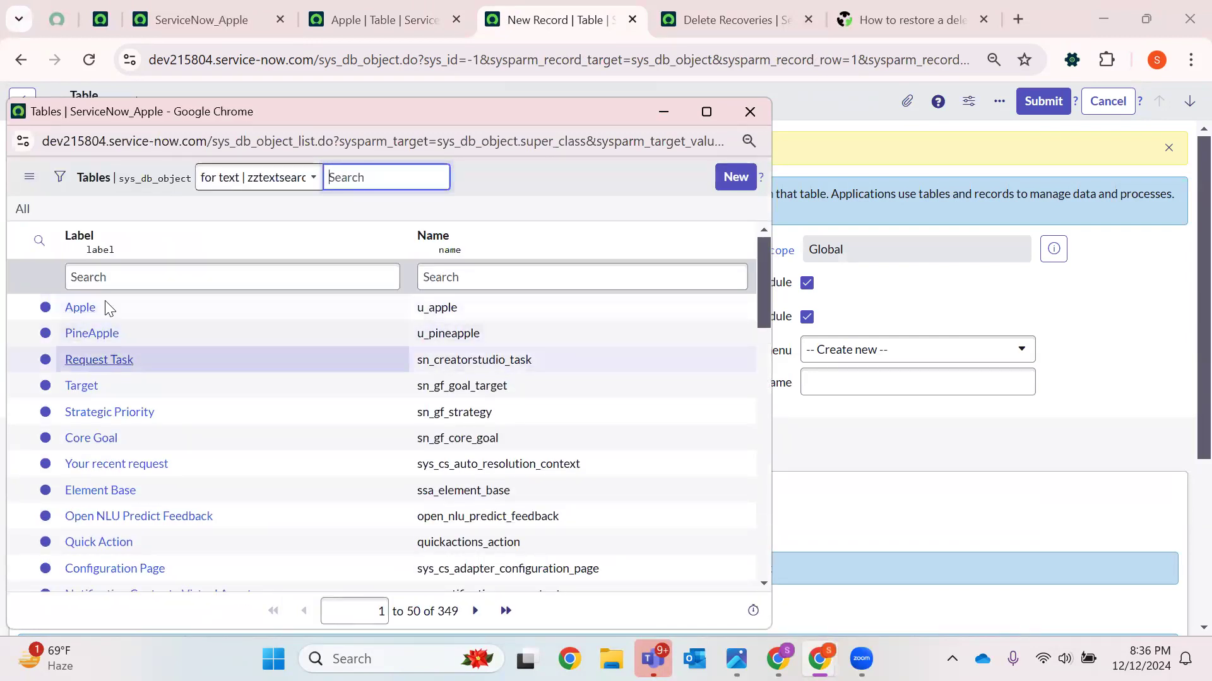
pyautogui.click(373, 22)
pyautogui.moveTo(245, 398); pyautogui.dragTo(58, 384)
pyautogui.click(552, 19)
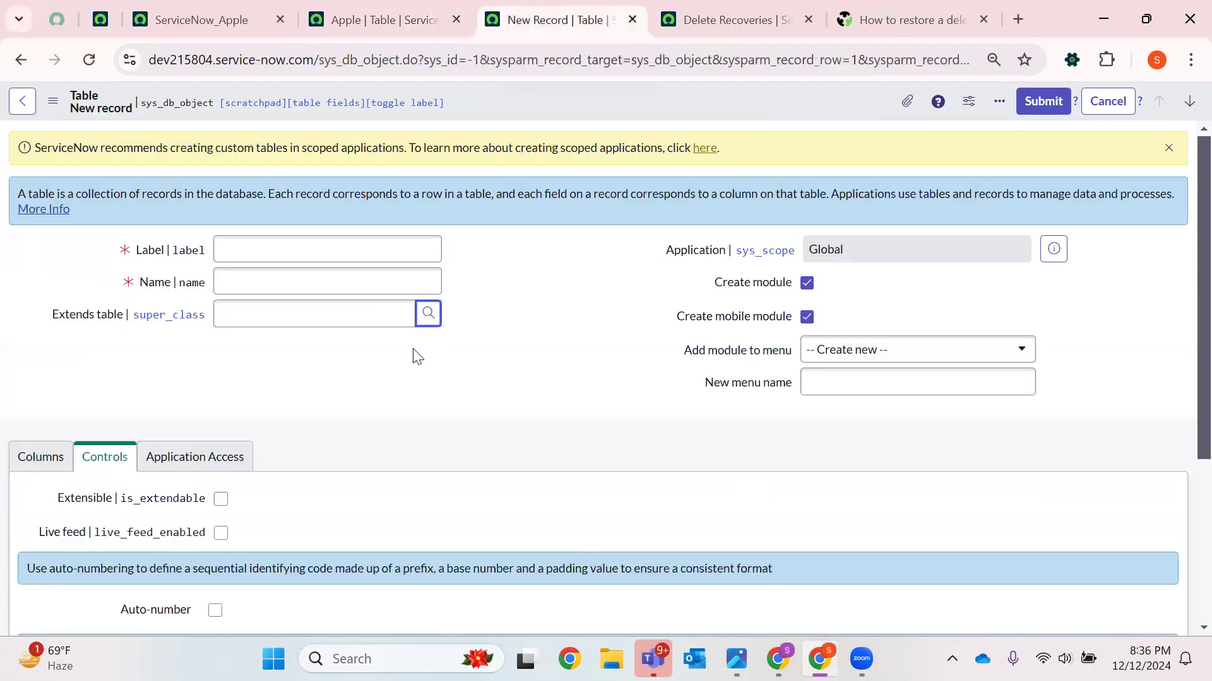
pyautogui.moveTo(47, 322); pyautogui.dragTo(121, 316)
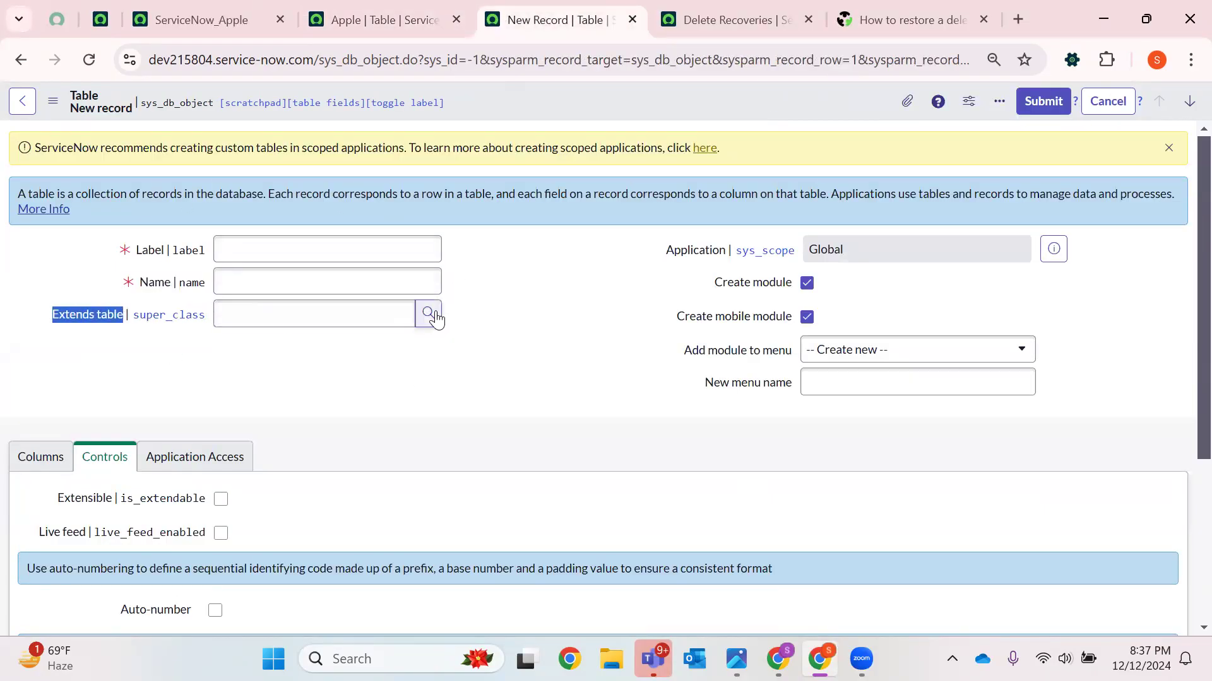
pyautogui.click(467, 335)
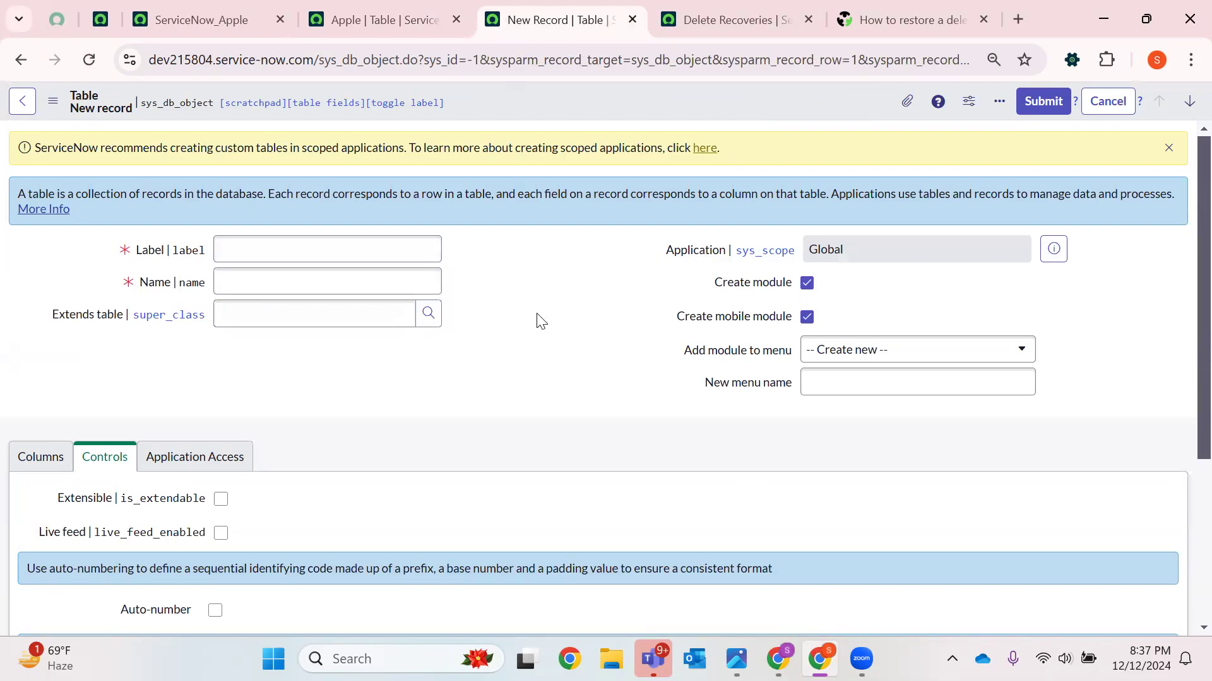
pyautogui.click(436, 315)
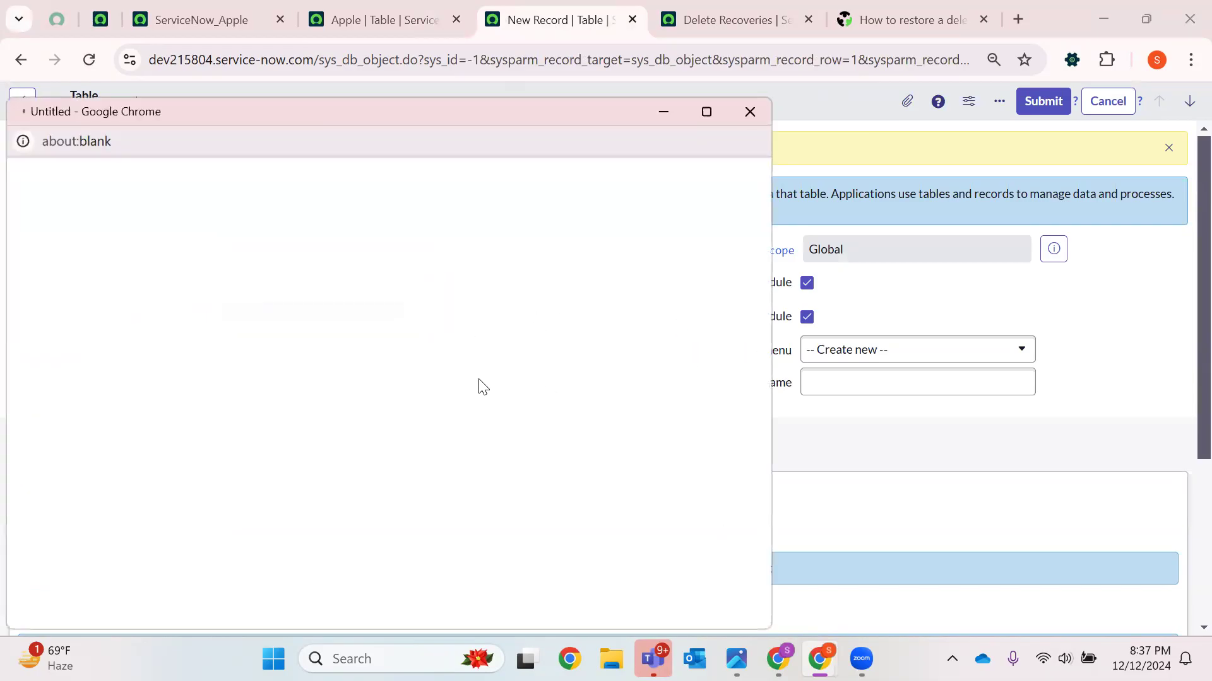
# Examine the Apple table's Extends table value and its column list
pyautogui.click(442, 20)
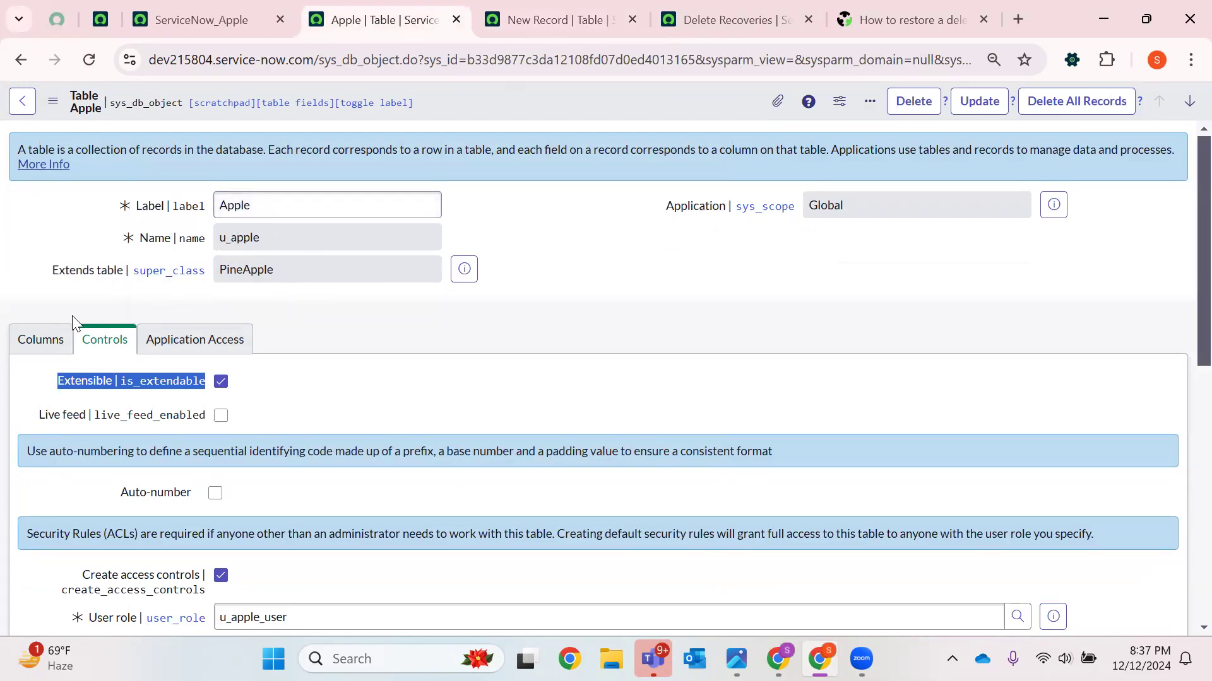
pyautogui.click(41, 339)
pyautogui.moveTo(291, 269); pyautogui.dragTo(225, 269)
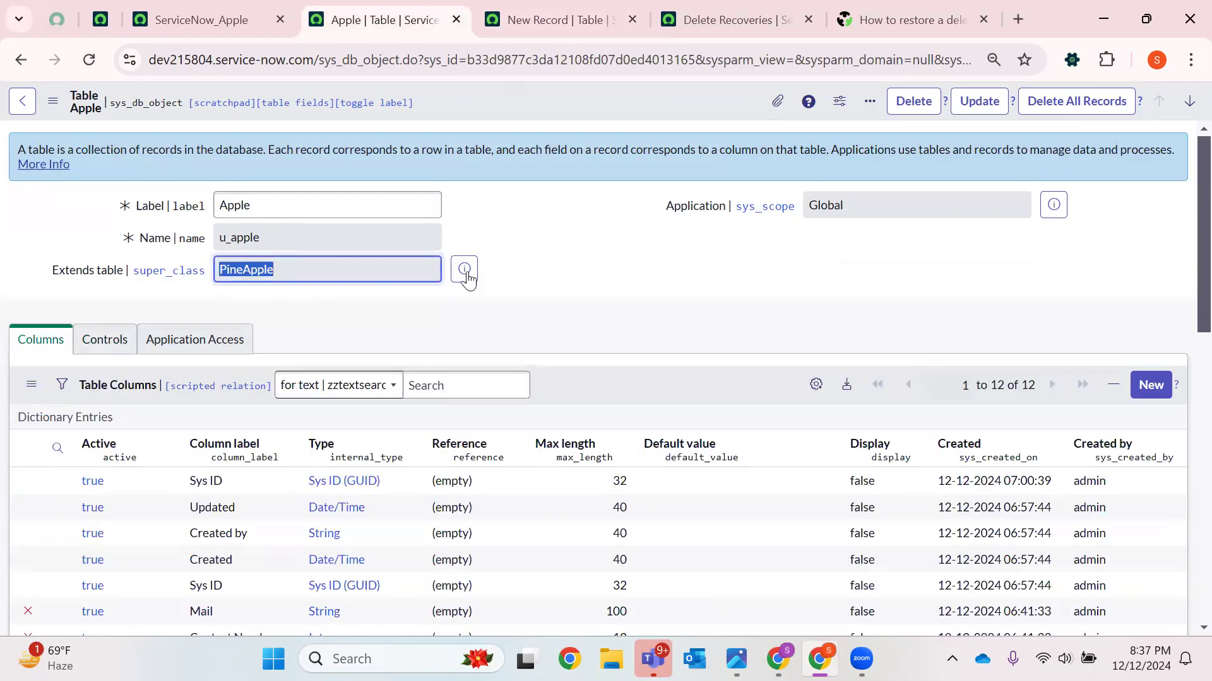
pyautogui.click(319, 292)
pyautogui.scroll(-4, 265, 252)
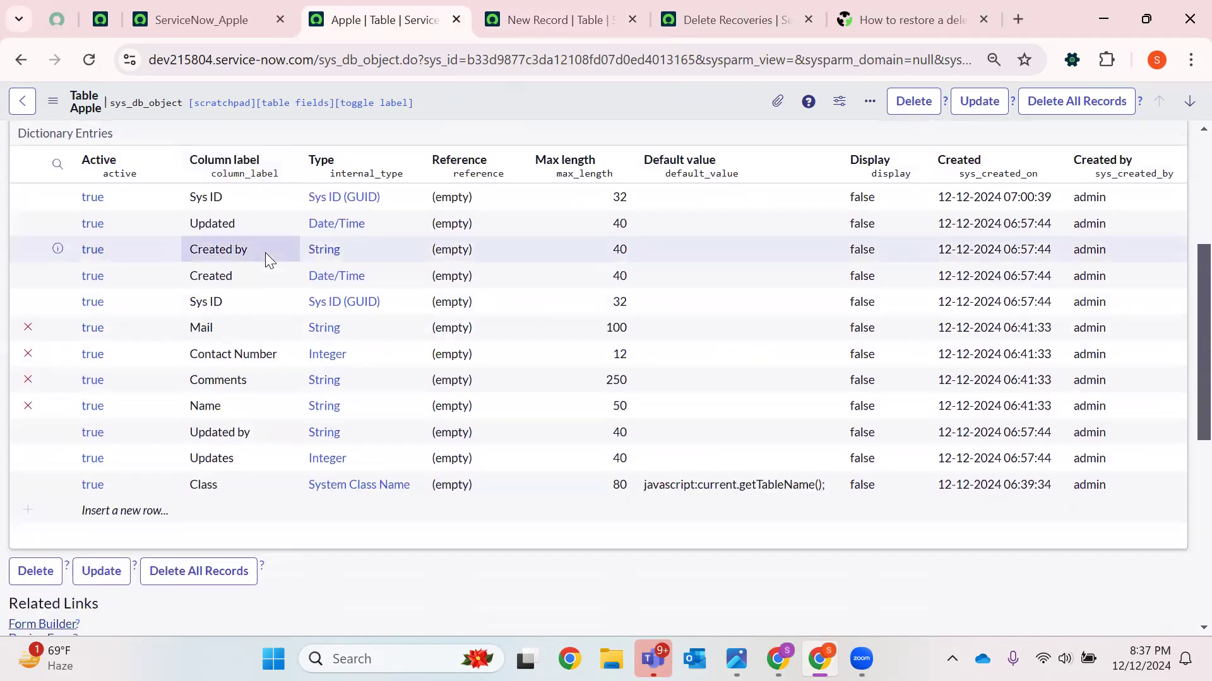
pyautogui.scroll(4, 268, 247)
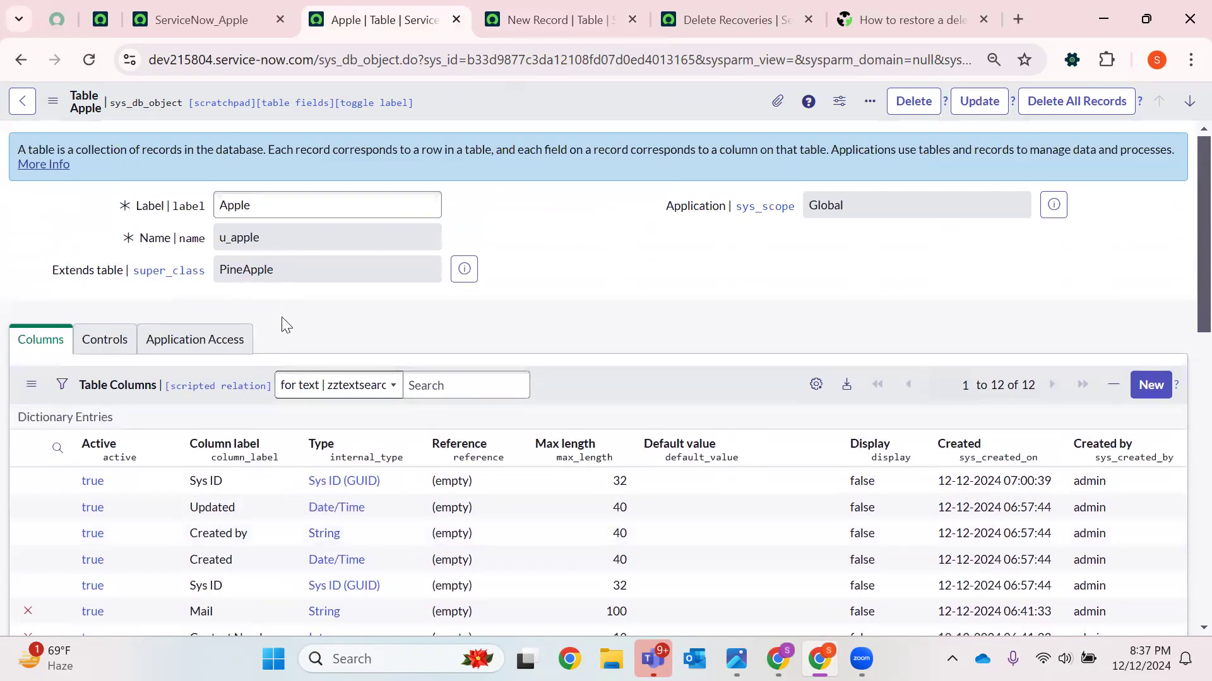
pyautogui.scroll(-5, 358, 260)
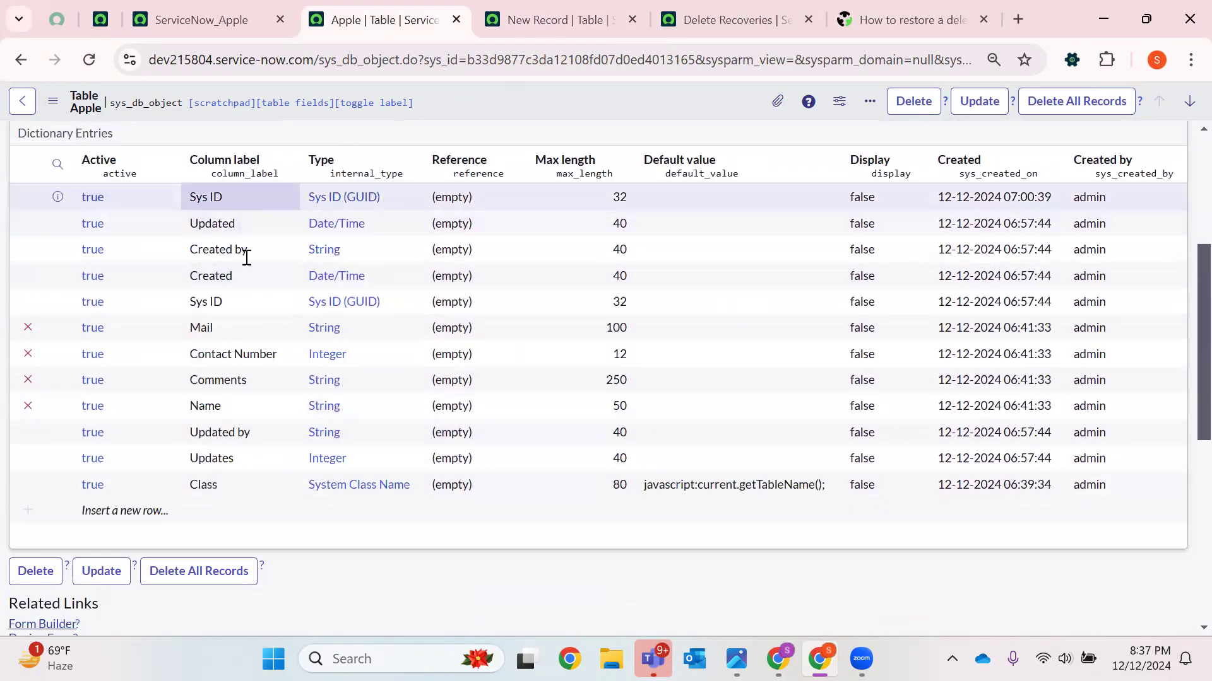
pyautogui.scroll(-4, 244, 284)
pyautogui.scroll(10, 245, 319)
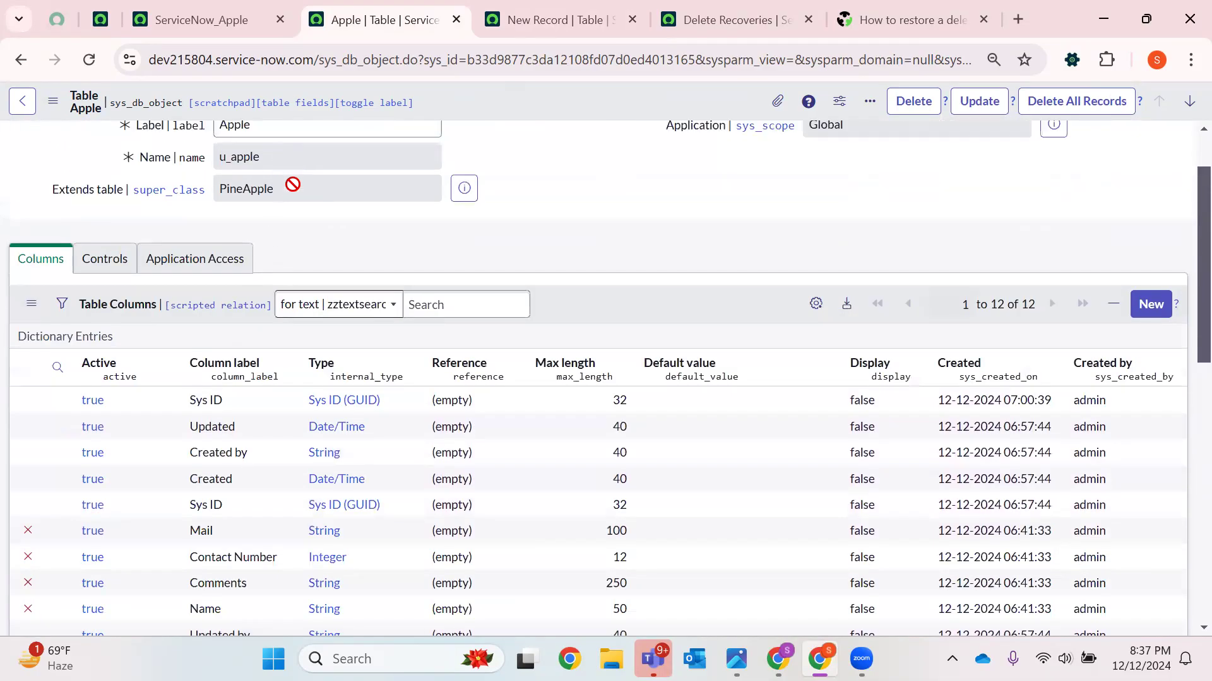
pyautogui.doubleClick(224, 205)
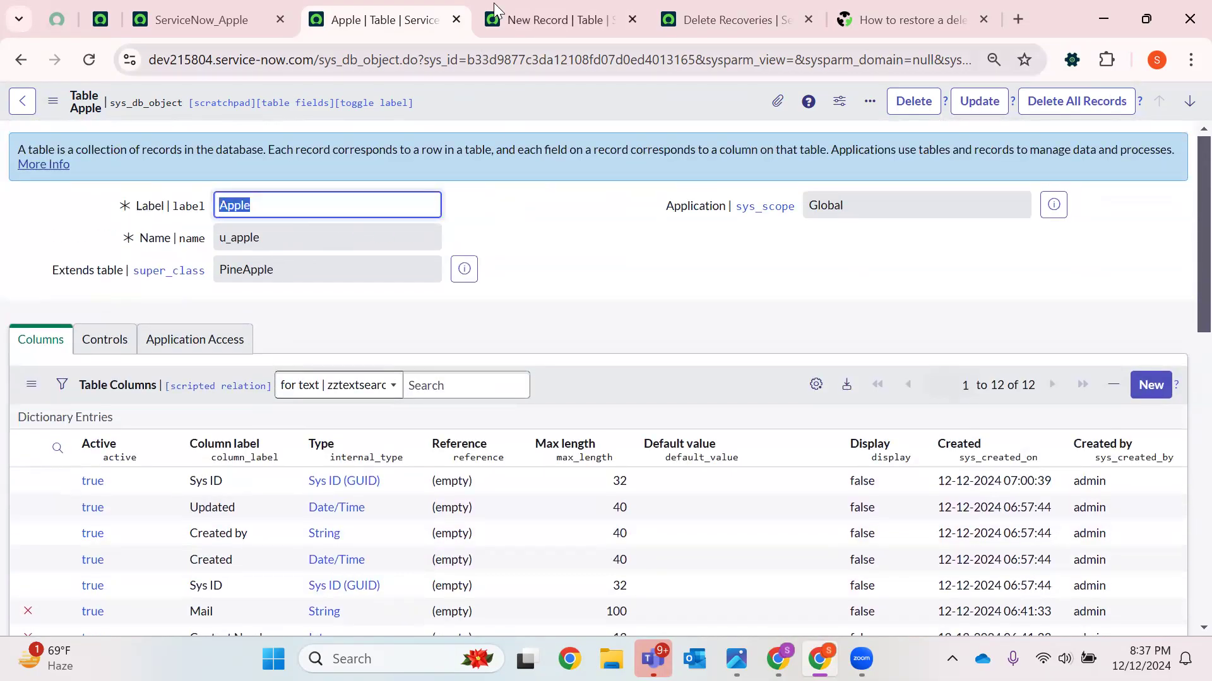
pyautogui.click(537, 20)
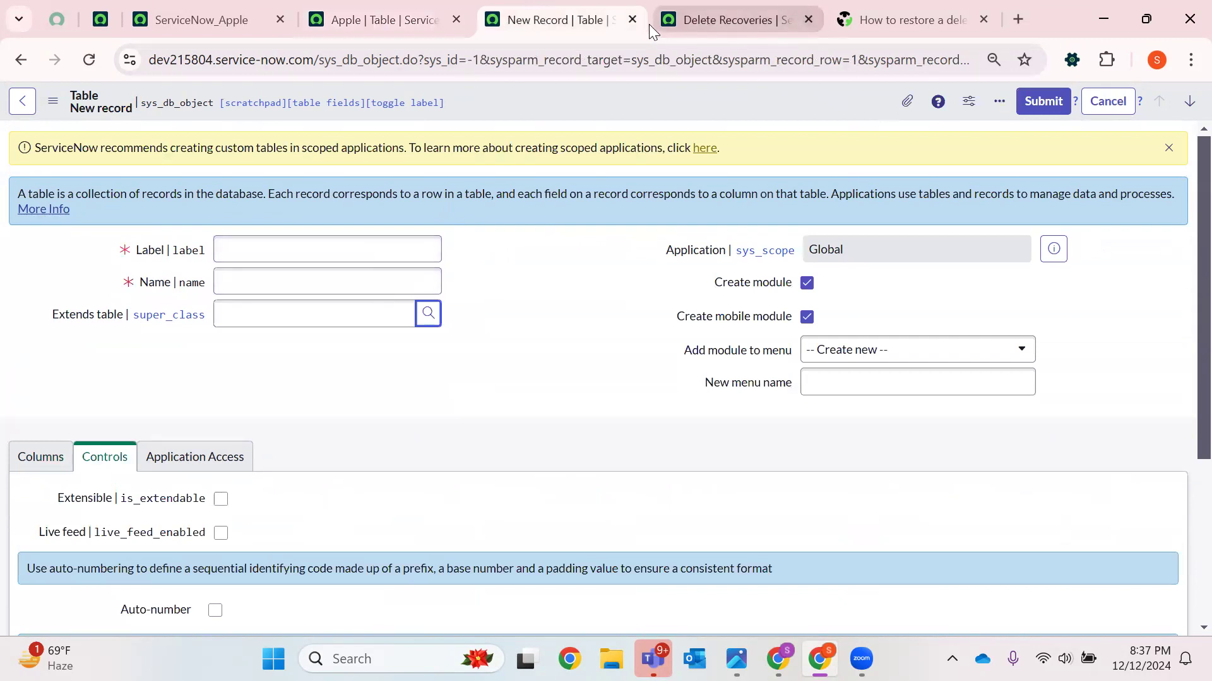
# Close the New Record, Delete Recoveries and forum tabs
pyautogui.click(631, 20)
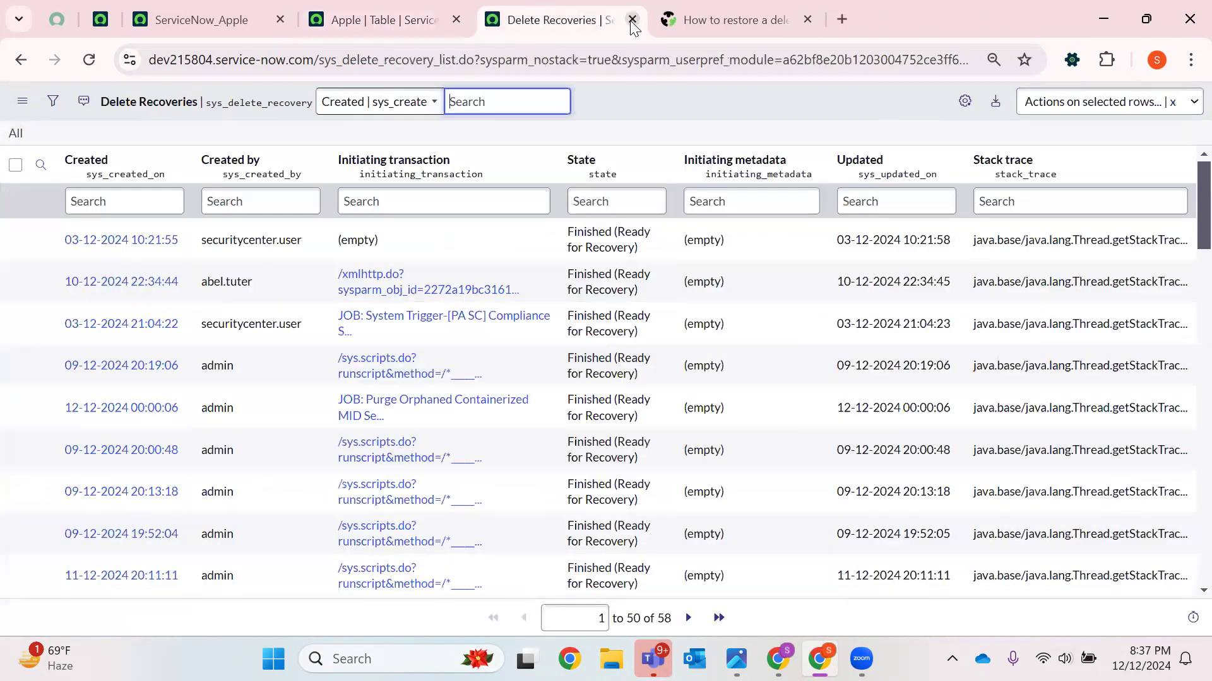
pyautogui.click(631, 20)
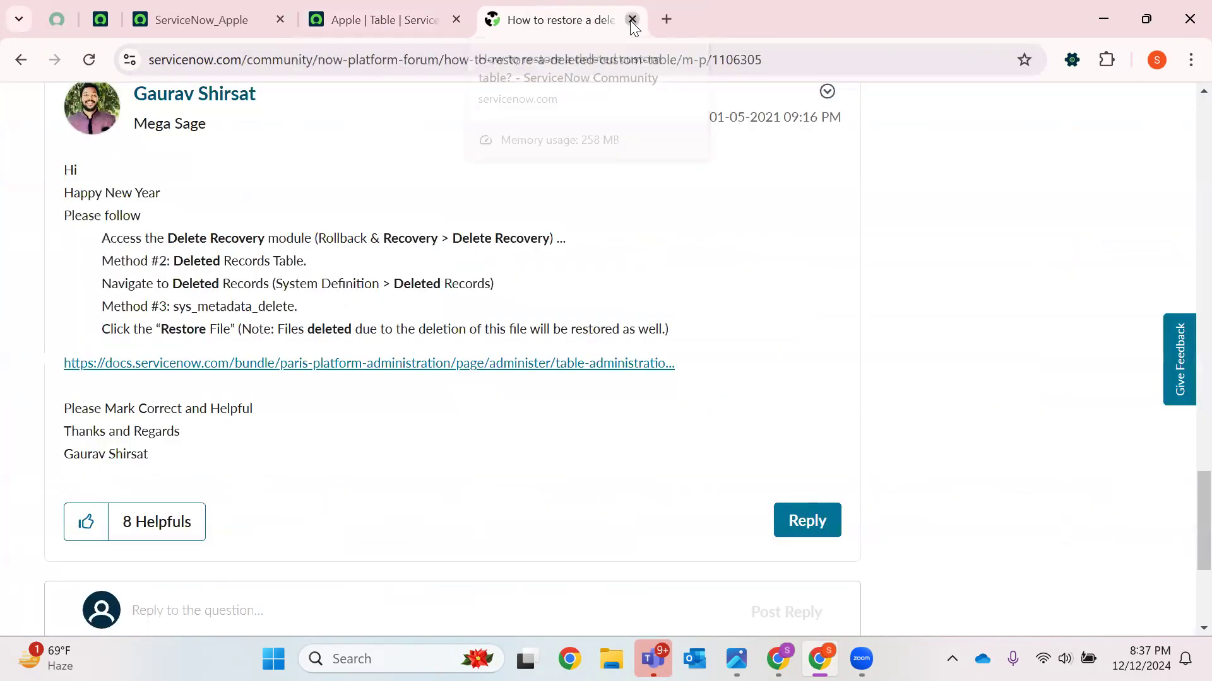
pyautogui.click(631, 20)
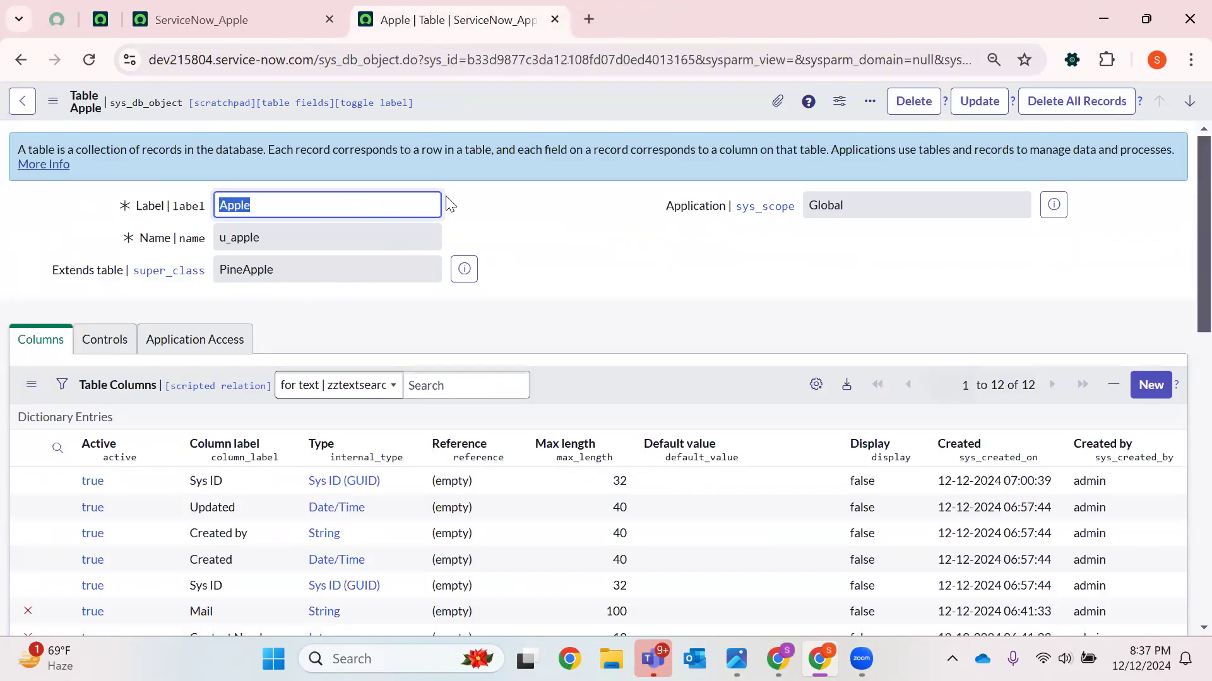
# Examine the Apple table's Controls and Application Access tab settings, including the Accessible from options
pyautogui.scroll(-1, 451, 202)
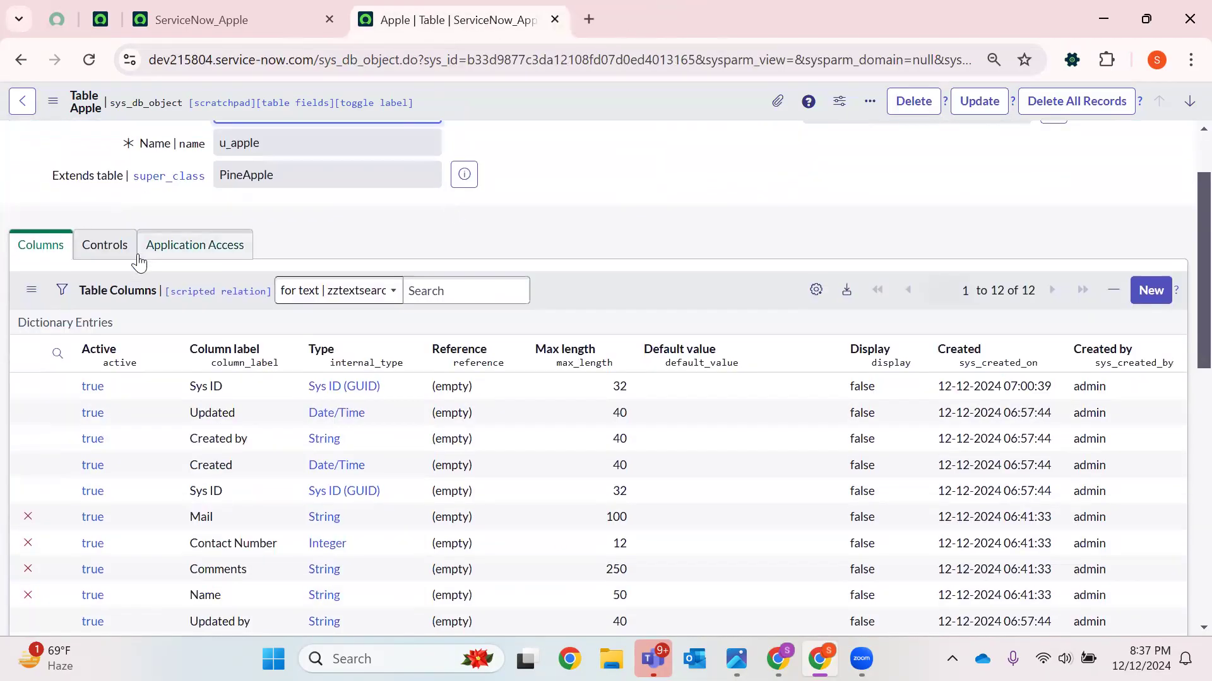
pyautogui.click(104, 248)
pyautogui.scroll(-1, 217, 322)
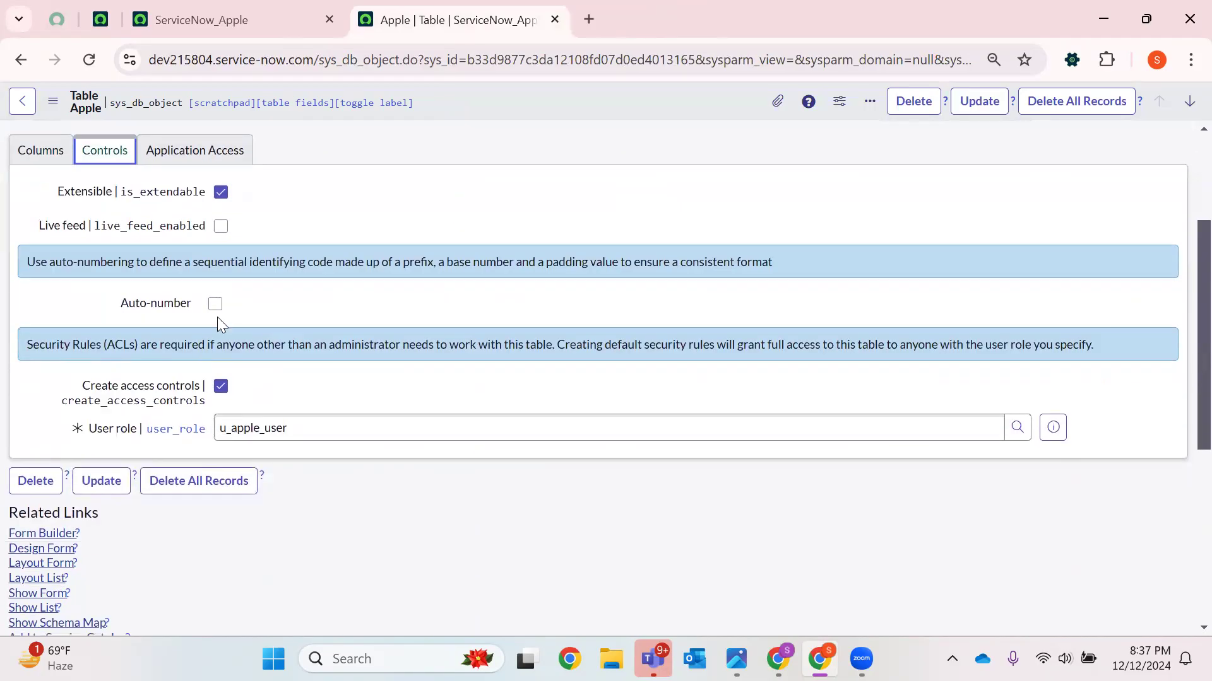
pyautogui.scroll(2, 210, 307)
pyautogui.click(182, 343)
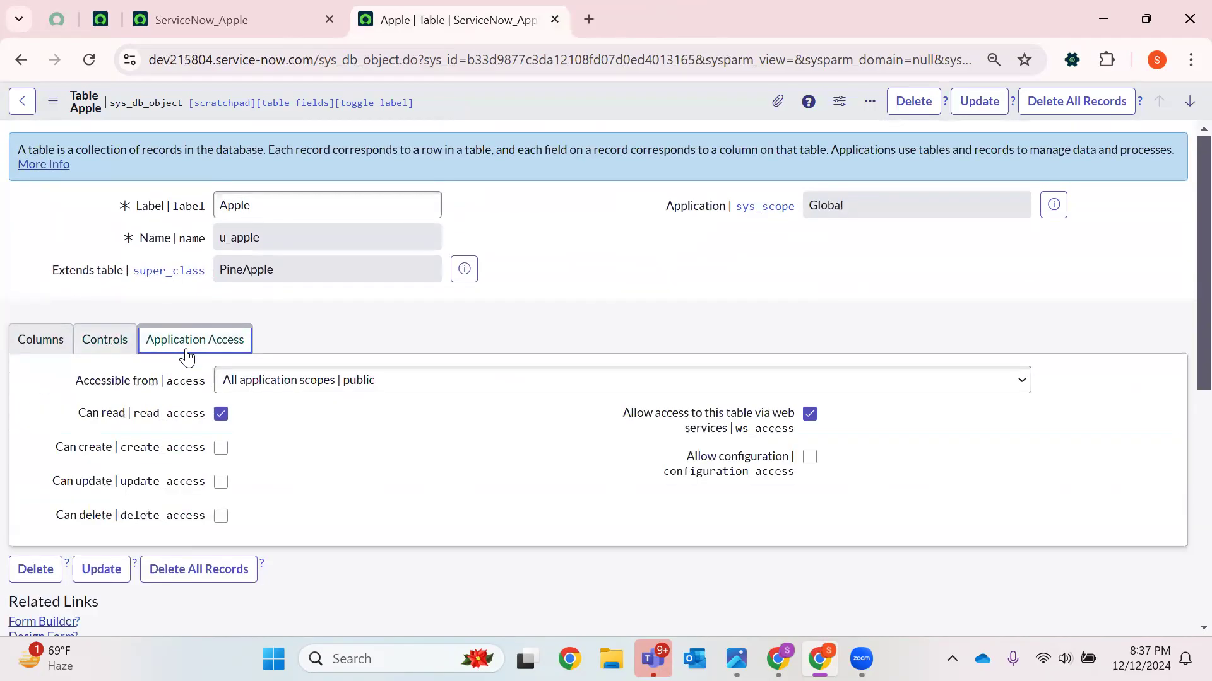
pyautogui.click(94, 336)
pyautogui.click(176, 349)
pyautogui.scroll(-1, 600, 344)
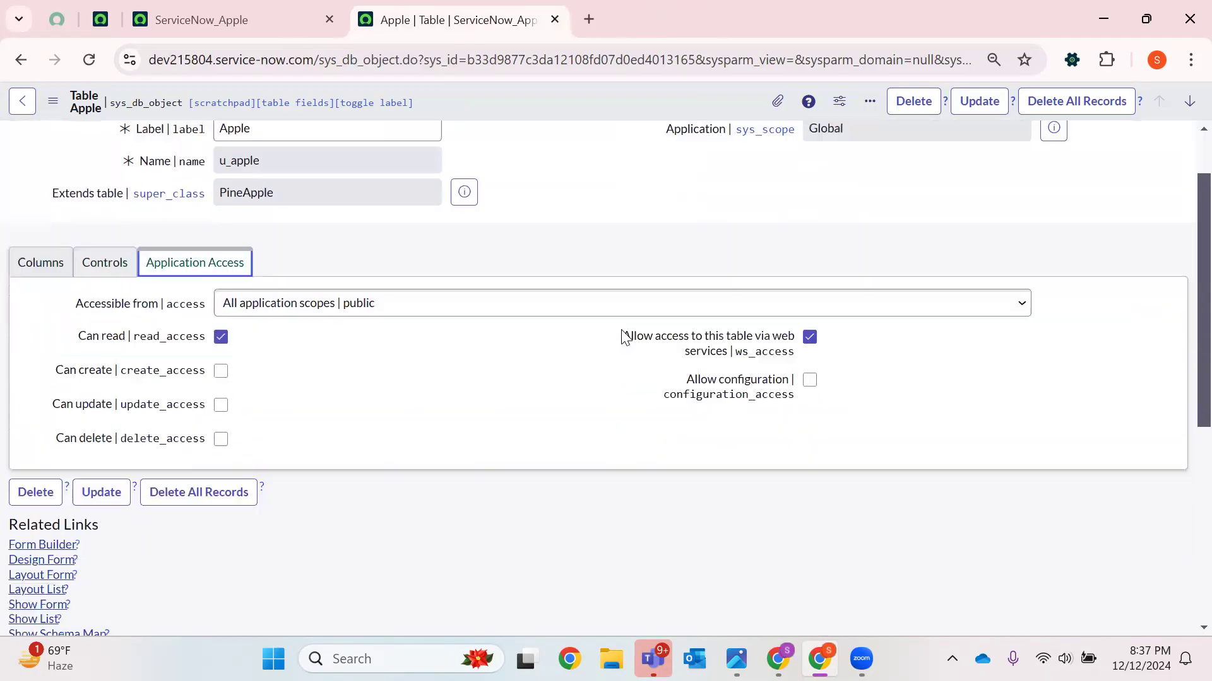
pyautogui.click(259, 292)
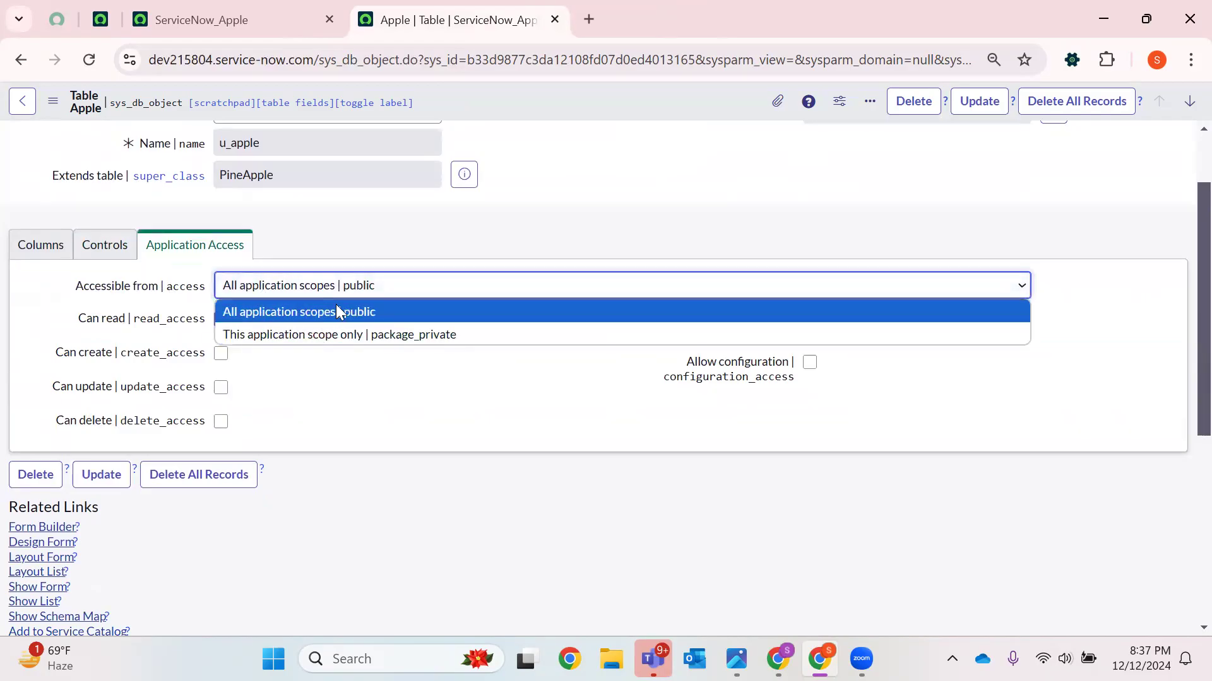
# Check the current application scope and update set in the other tab, then return to the Apple table
pyautogui.click(251, 9)
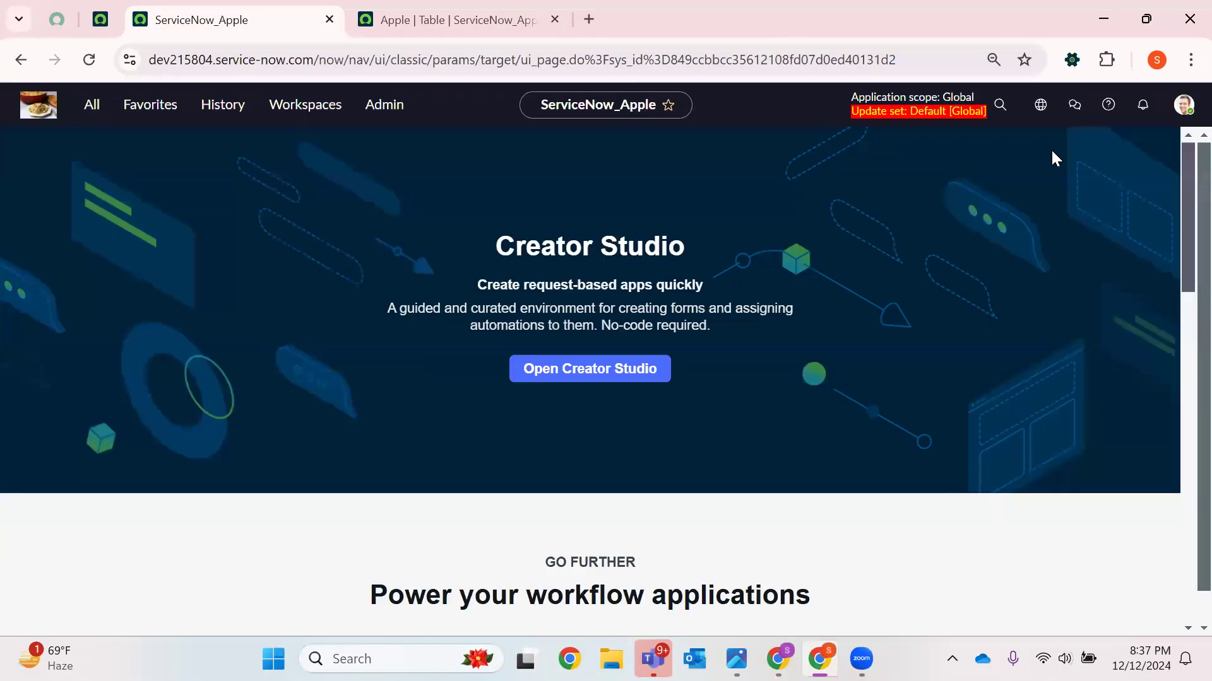
pyautogui.click(1032, 108)
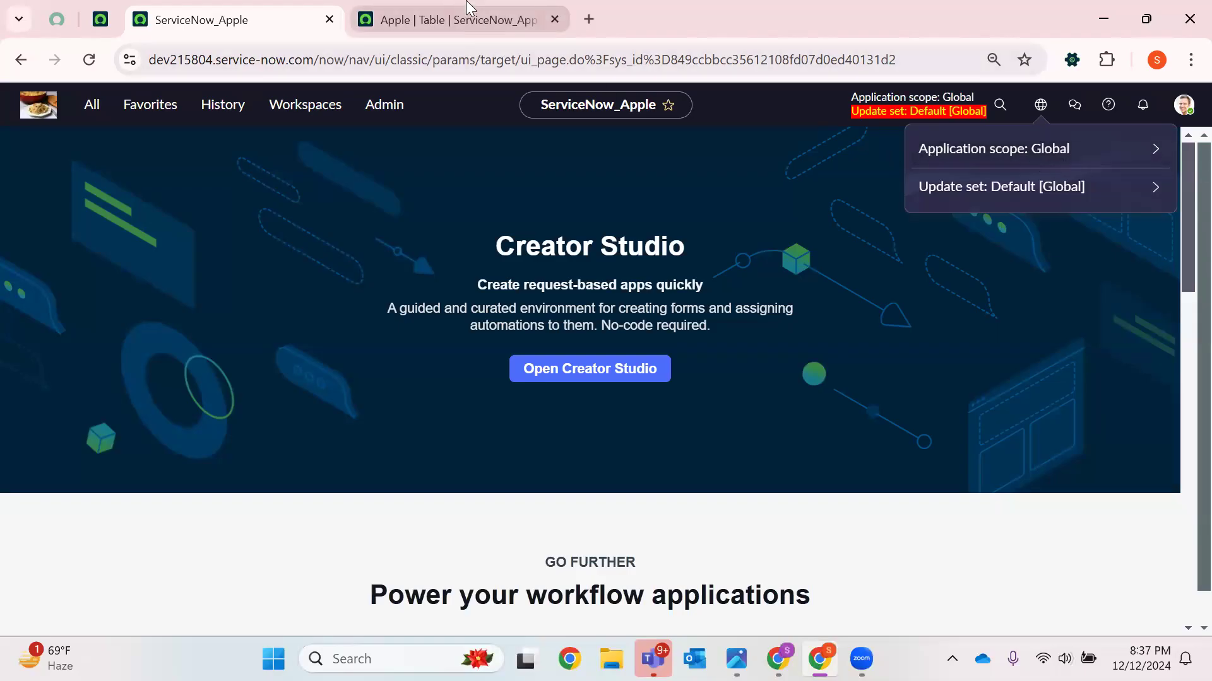
pyautogui.click(454, 19)
# Switch Accessible from to This application scope only, then back to All application scopes
pyautogui.click(304, 292)
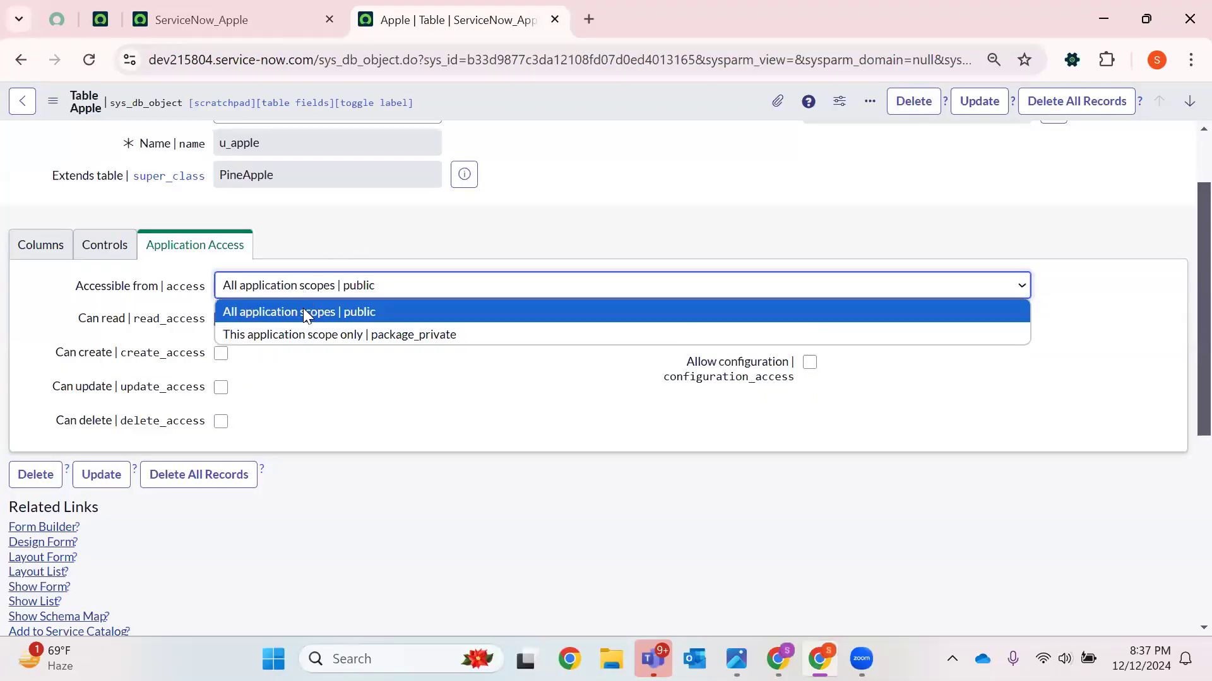
pyautogui.click(278, 338)
pyautogui.click(351, 292)
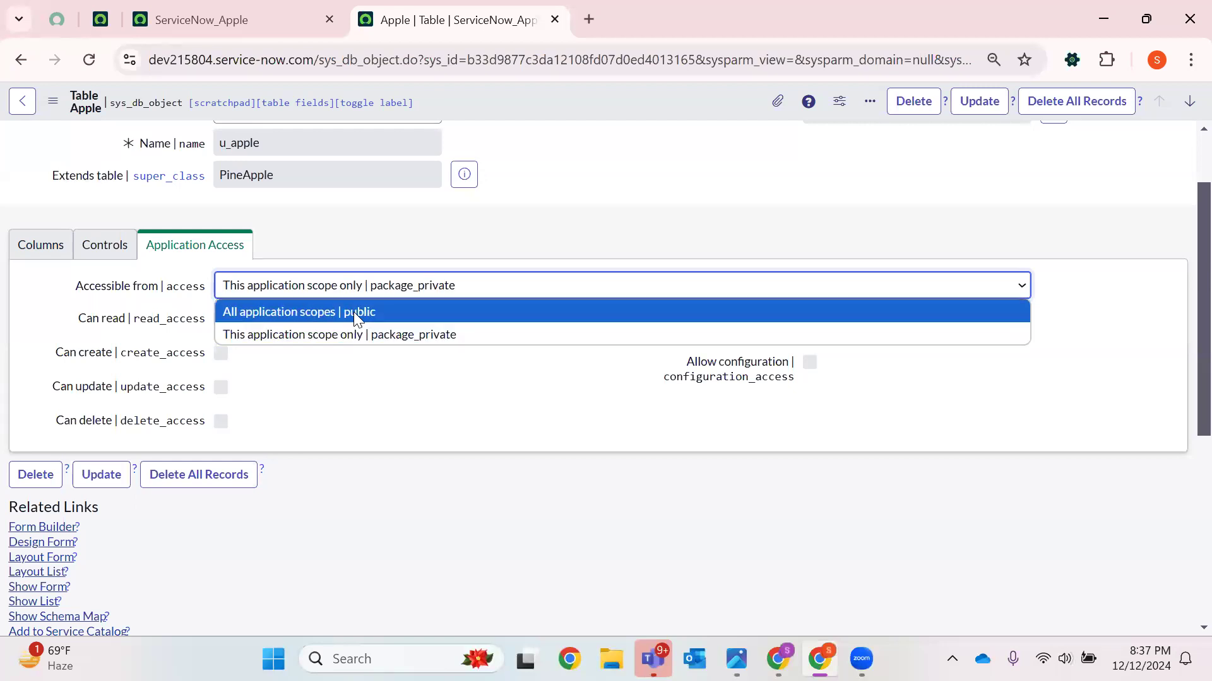
pyautogui.click(352, 312)
# Examine the Application Access permission labels for read, create, update, delete, web services and configuration access
pyautogui.moveTo(77, 321); pyautogui.dragTo(125, 327)
pyautogui.moveTo(55, 361); pyautogui.dragTo(127, 361)
pyautogui.moveTo(52, 382); pyautogui.dragTo(156, 390)
pyautogui.moveTo(56, 429); pyautogui.dragTo(146, 422)
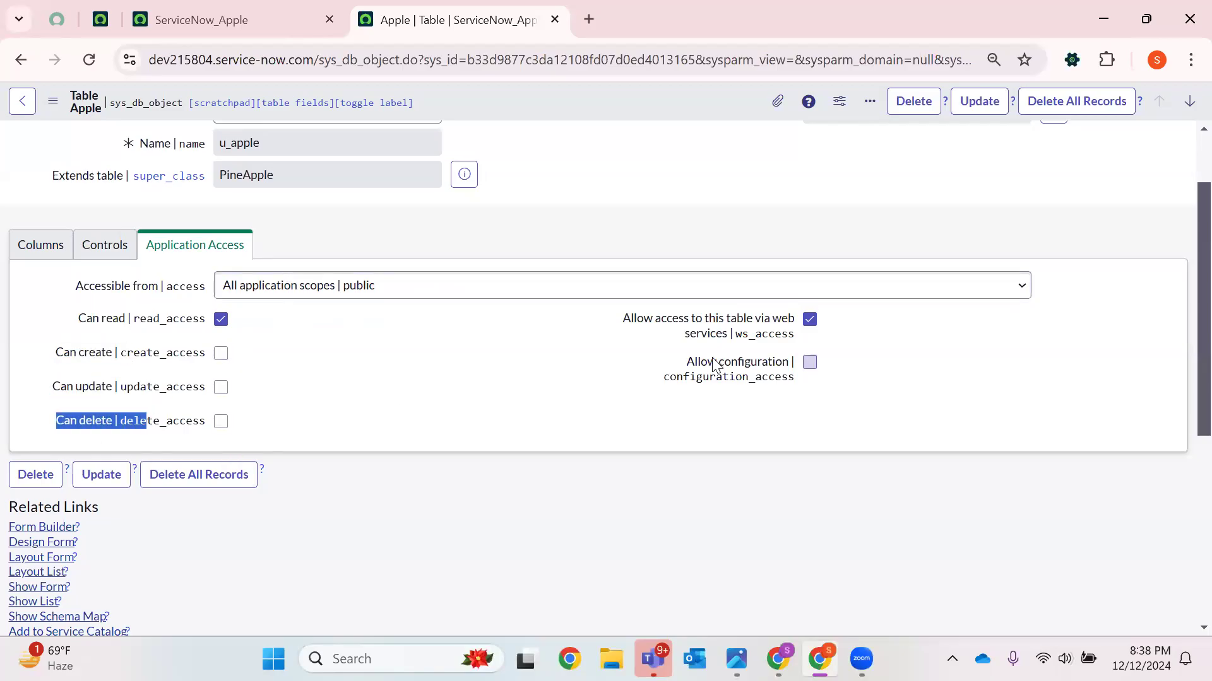
pyautogui.moveTo(749, 326)
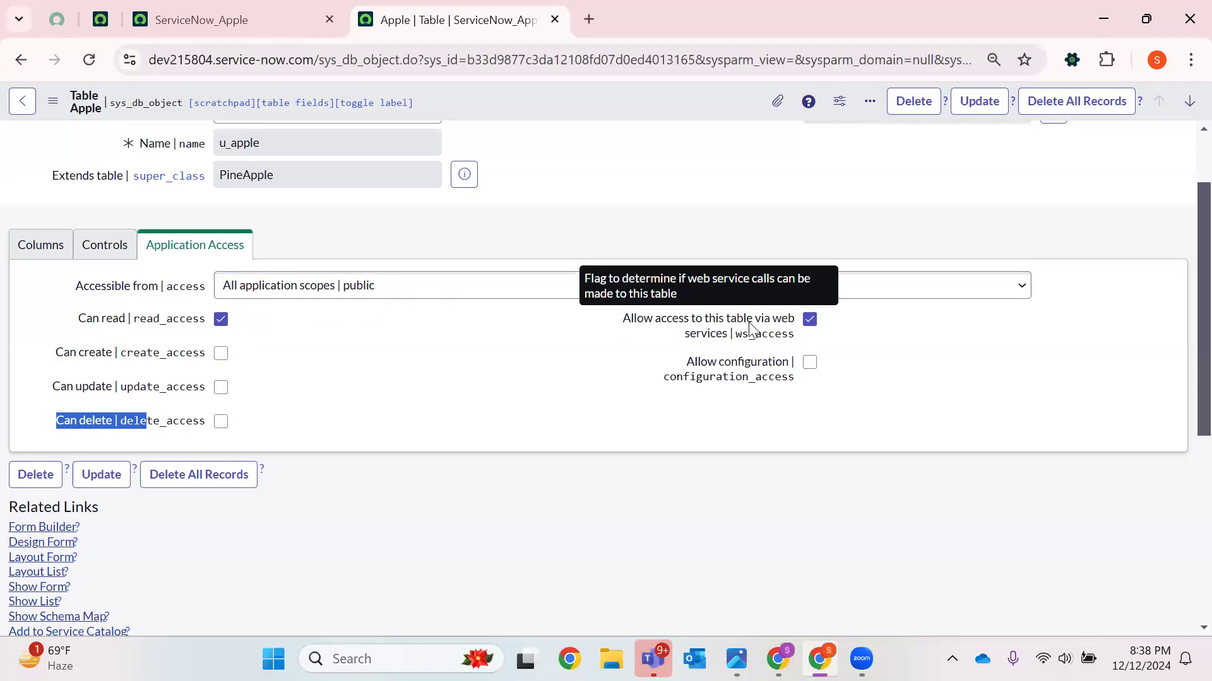
pyautogui.moveTo(690, 334); pyautogui.dragTo(794, 334)
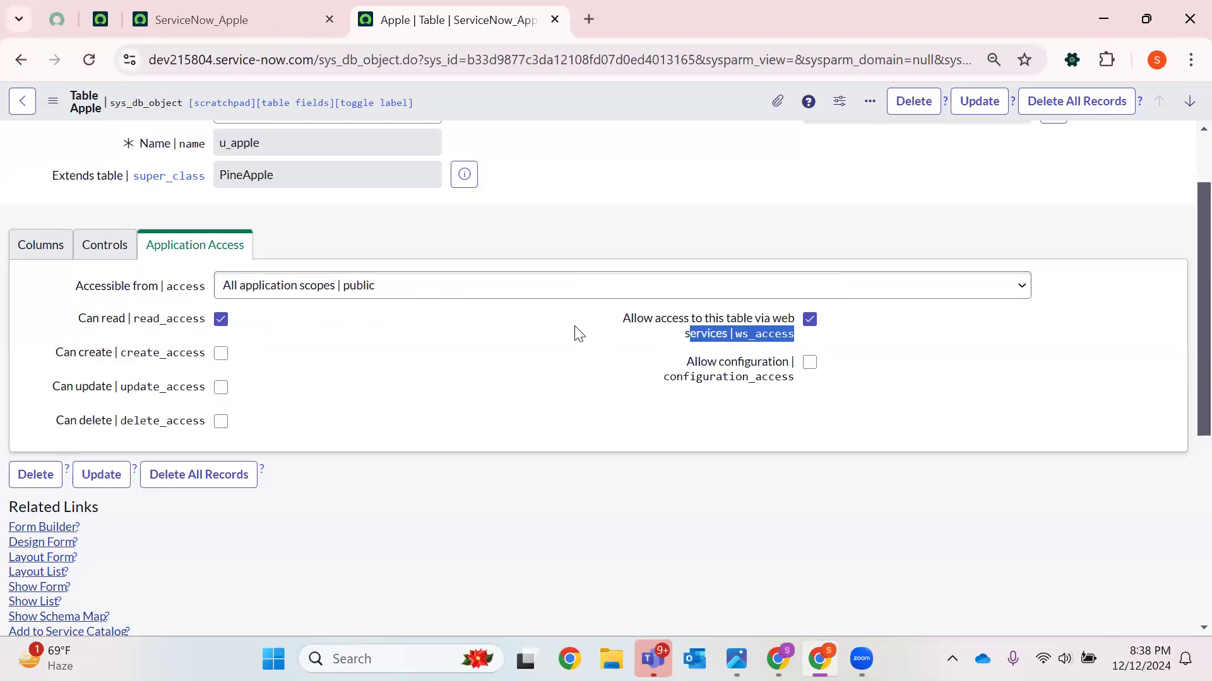
pyautogui.moveTo(611, 324); pyautogui.dragTo(792, 337)
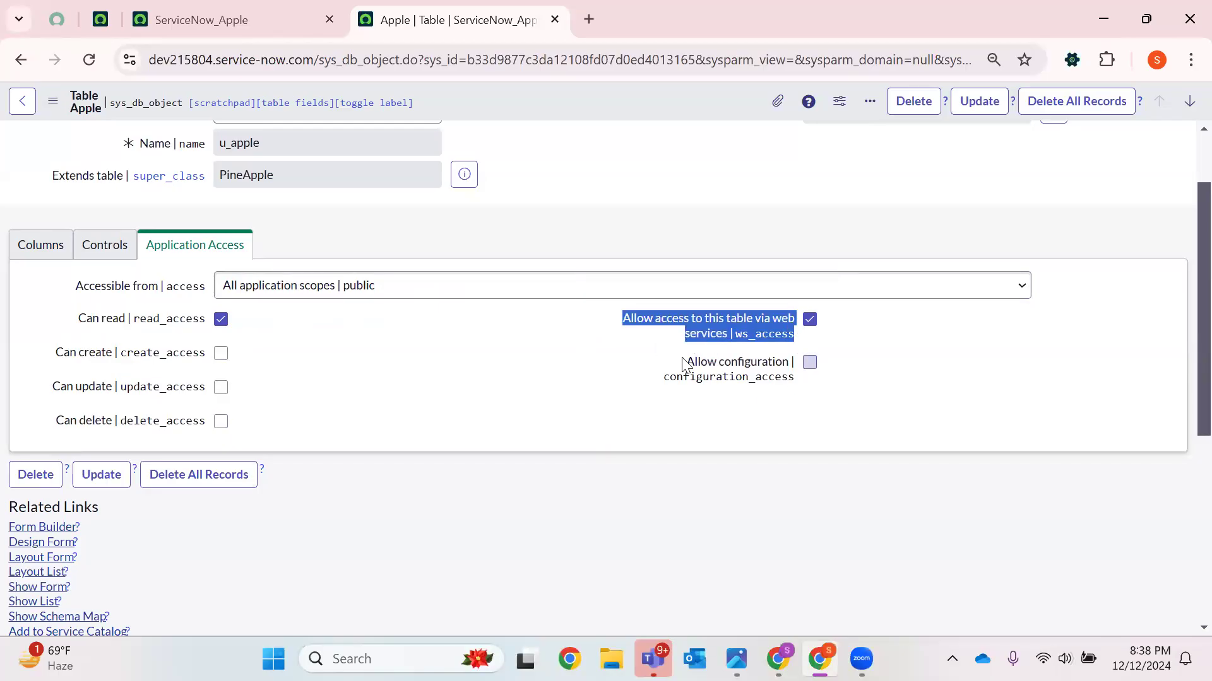
pyautogui.moveTo(688, 365); pyautogui.dragTo(797, 381)
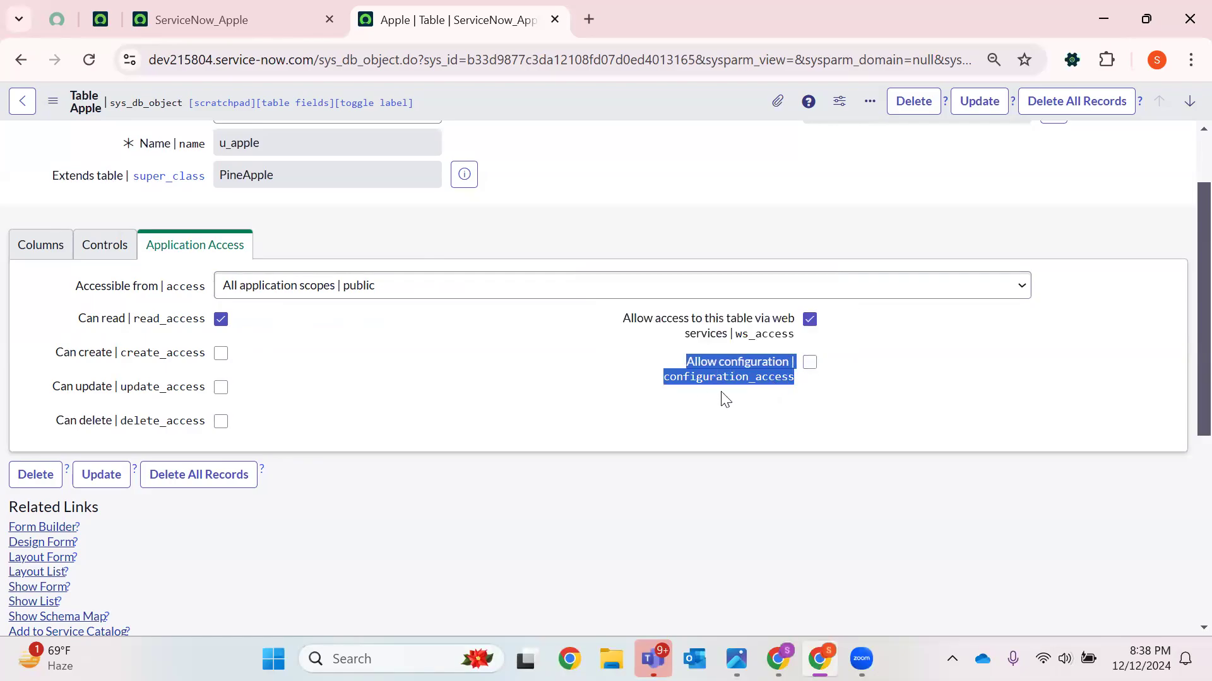
pyautogui.click(602, 397)
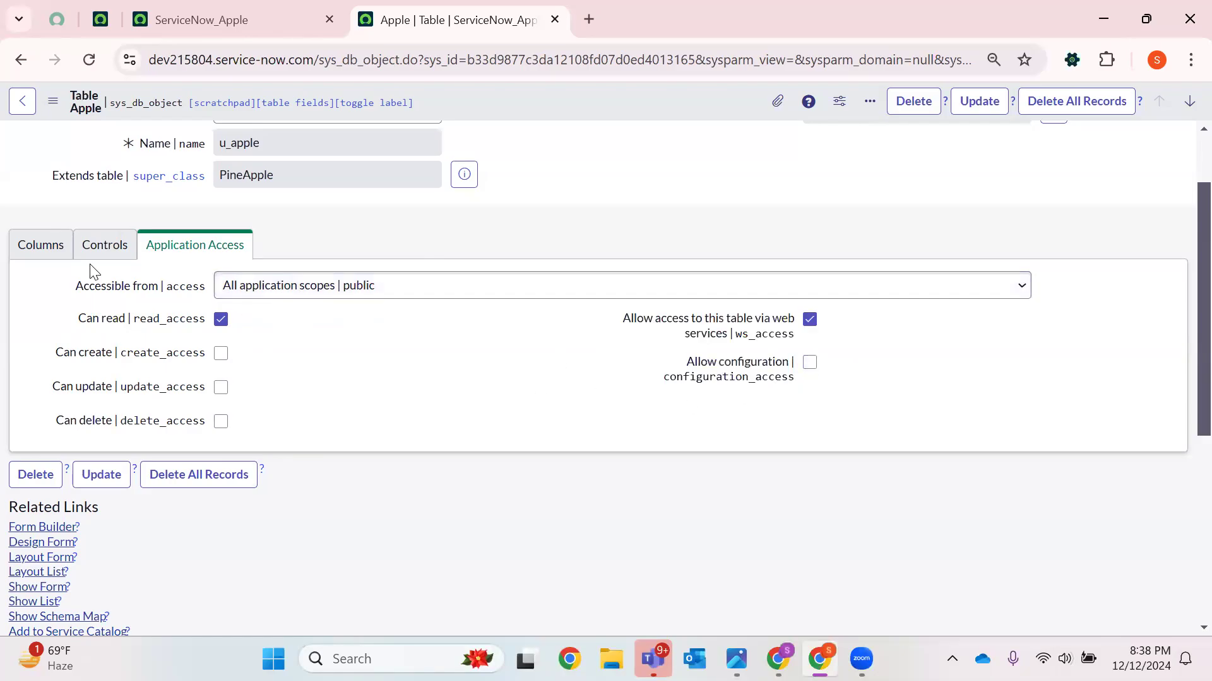
# Return to the Columns tab and close the Apple table tab
pyautogui.click(60, 249)
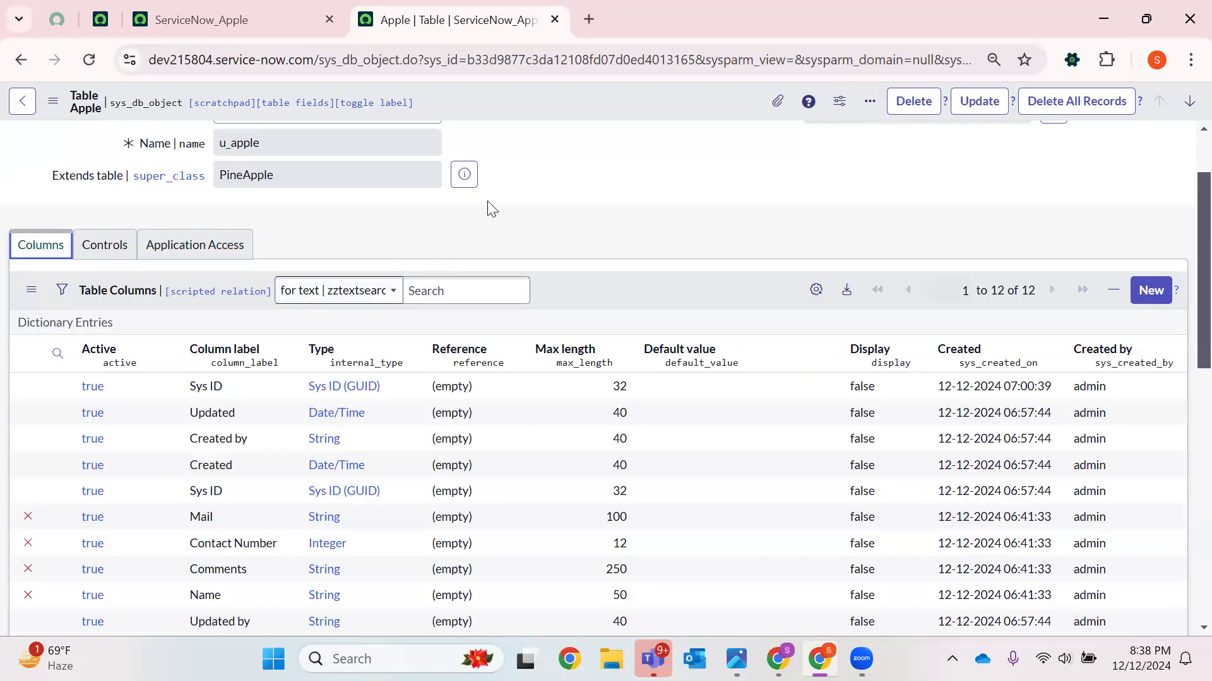
pyautogui.scroll(2, 546, 113)
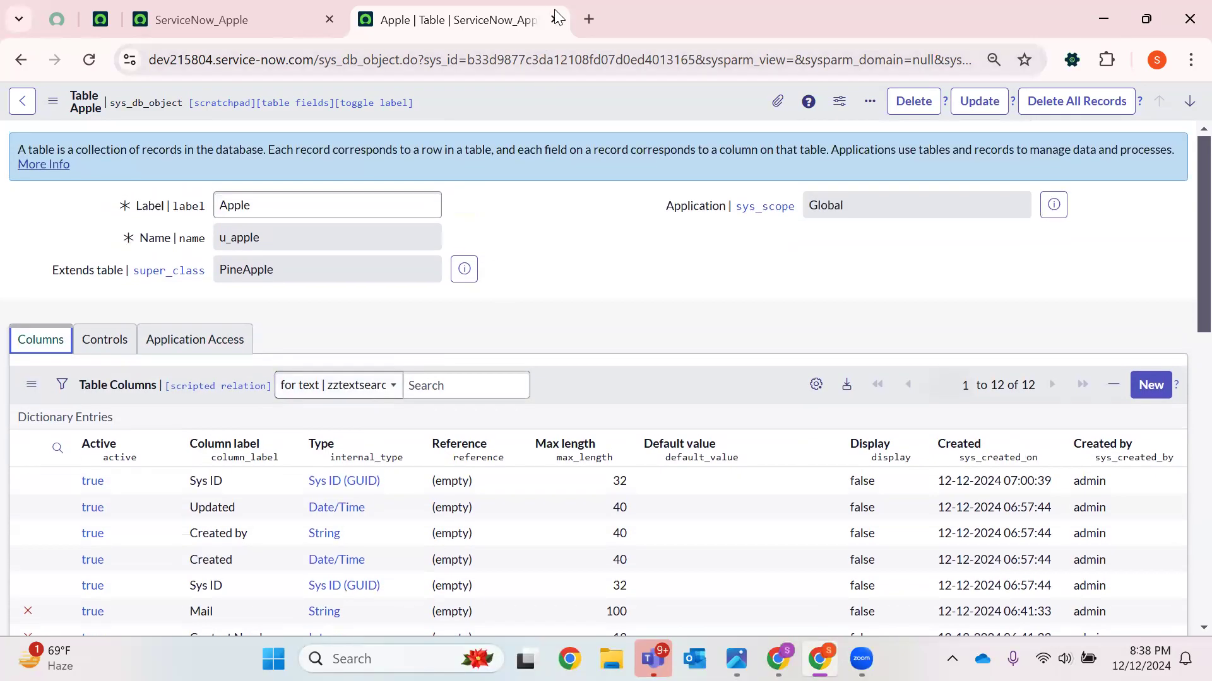
pyautogui.click(555, 21)
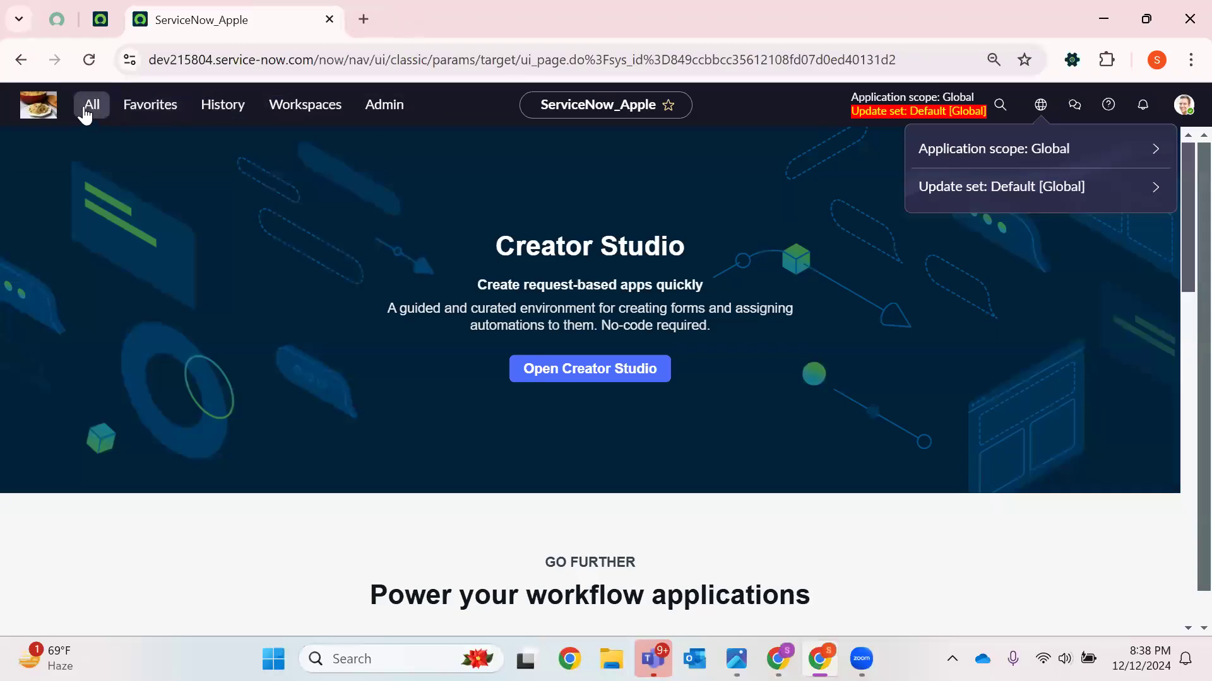
# Filter the navigator for Tables and open Tables & Columns in a new tab
pyautogui.click(88, 109)
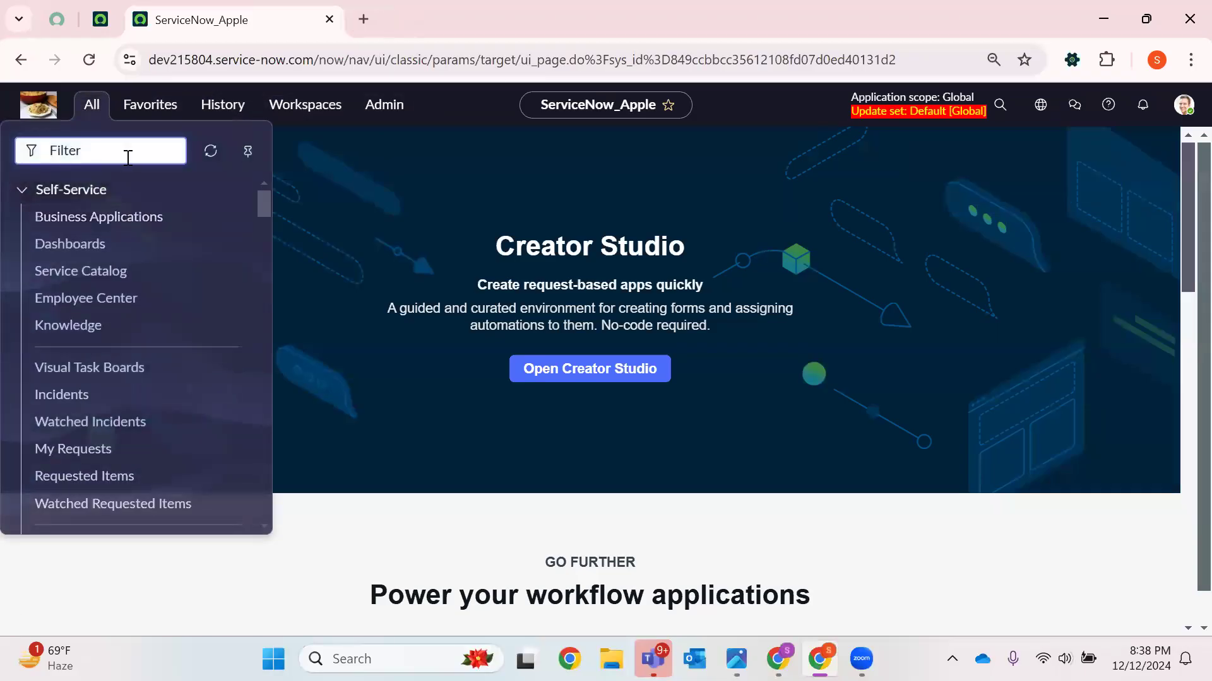
pyautogui.write('Tables')
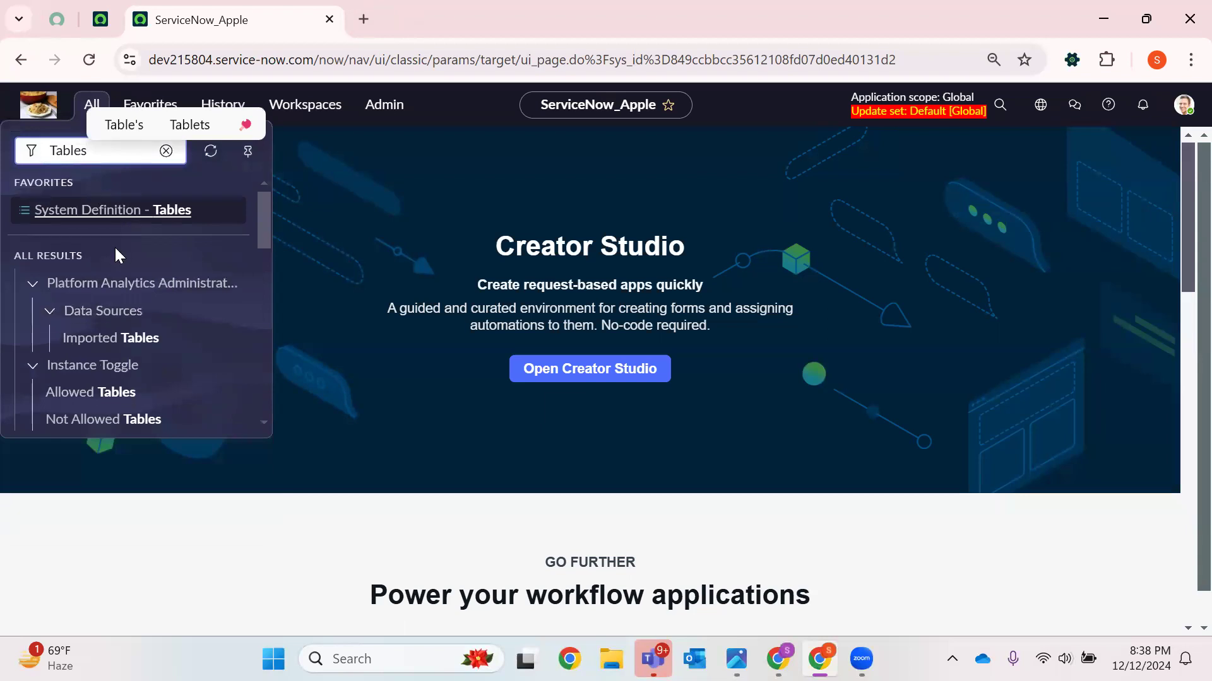
pyautogui.scroll(-8, 117, 273)
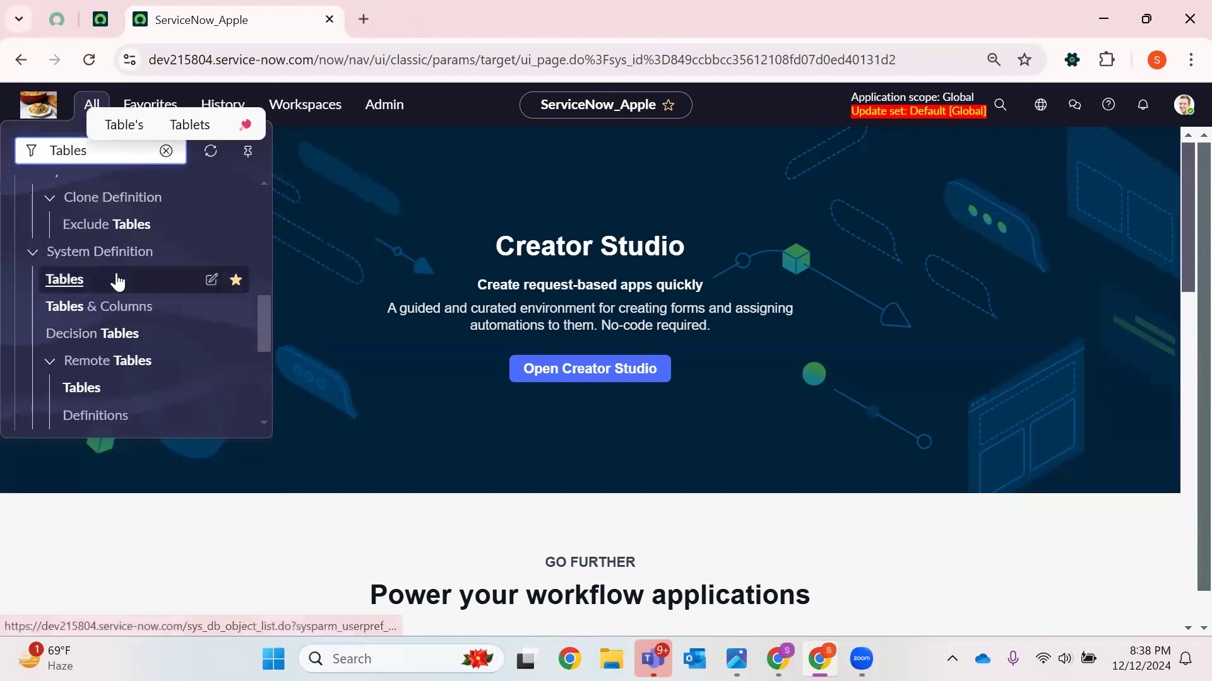
pyautogui.rightClick(103, 305)
pyautogui.click(251, 324)
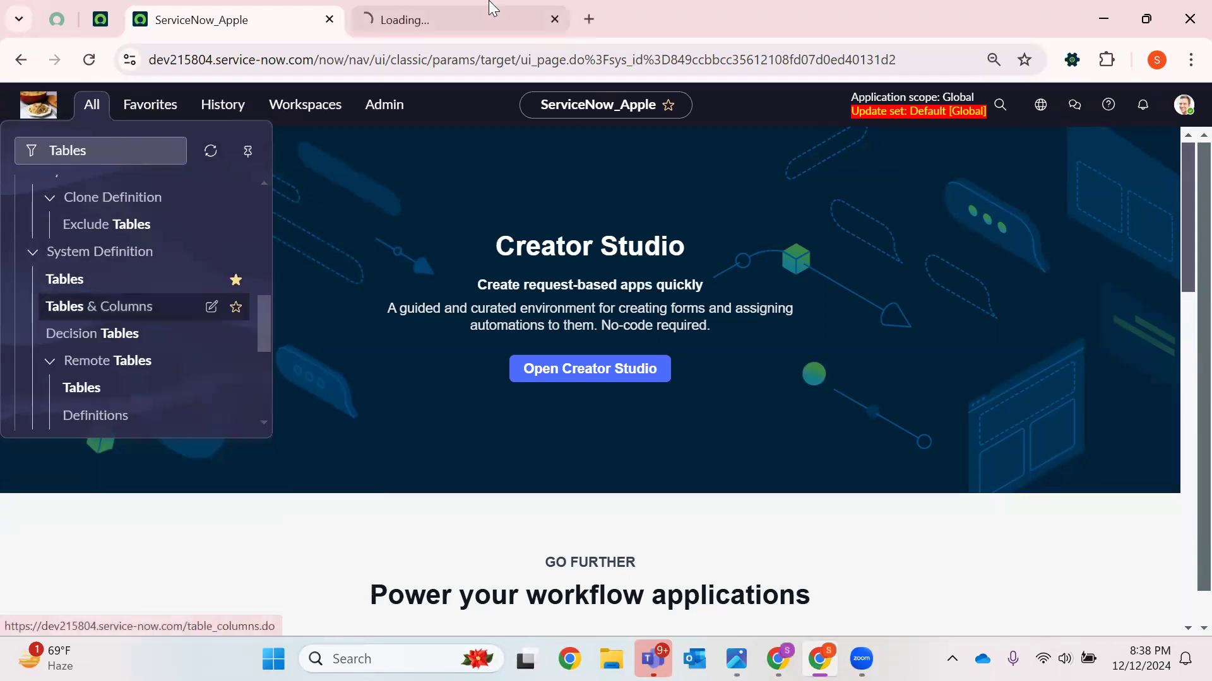
pyautogui.click(436, 20)
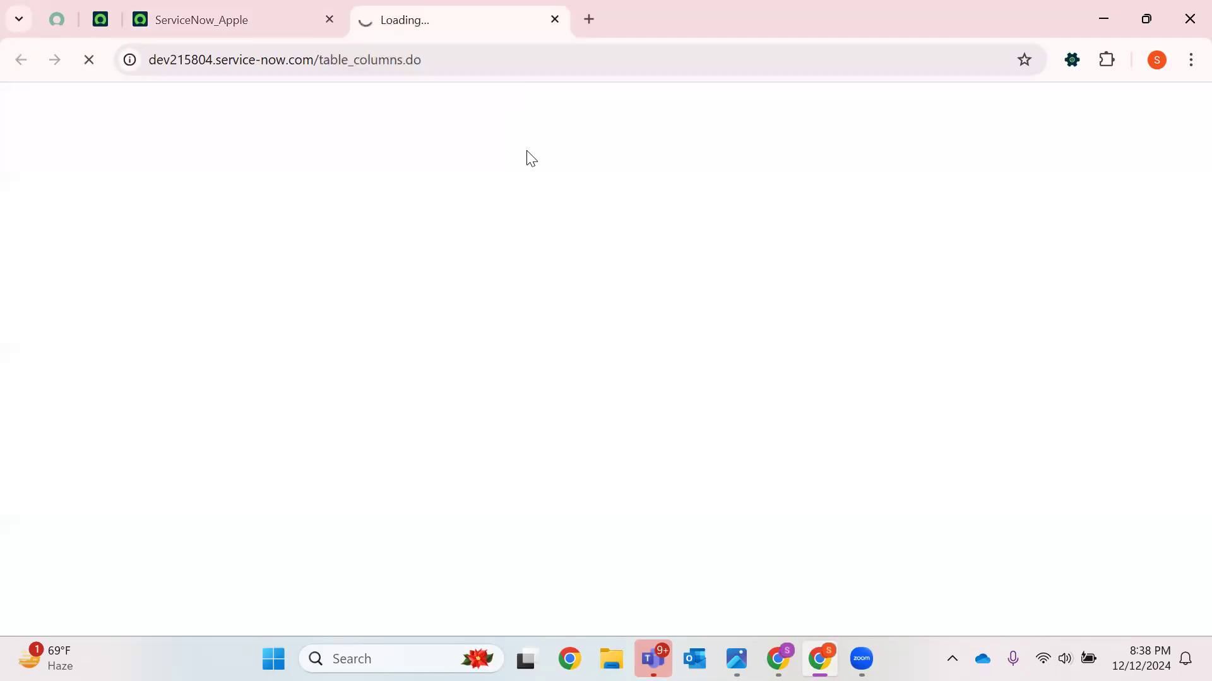
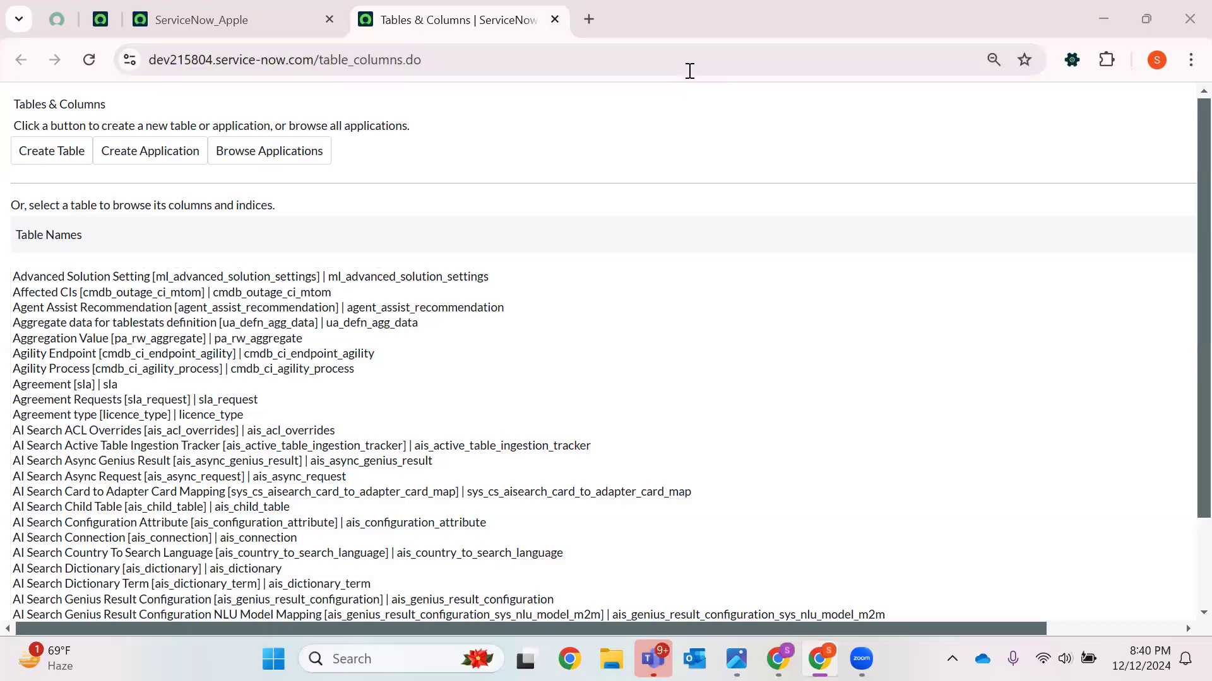
# Search the Tables & Columns list for the Incident table and open its schema map
pyautogui.scroll(-6, 606, 379)
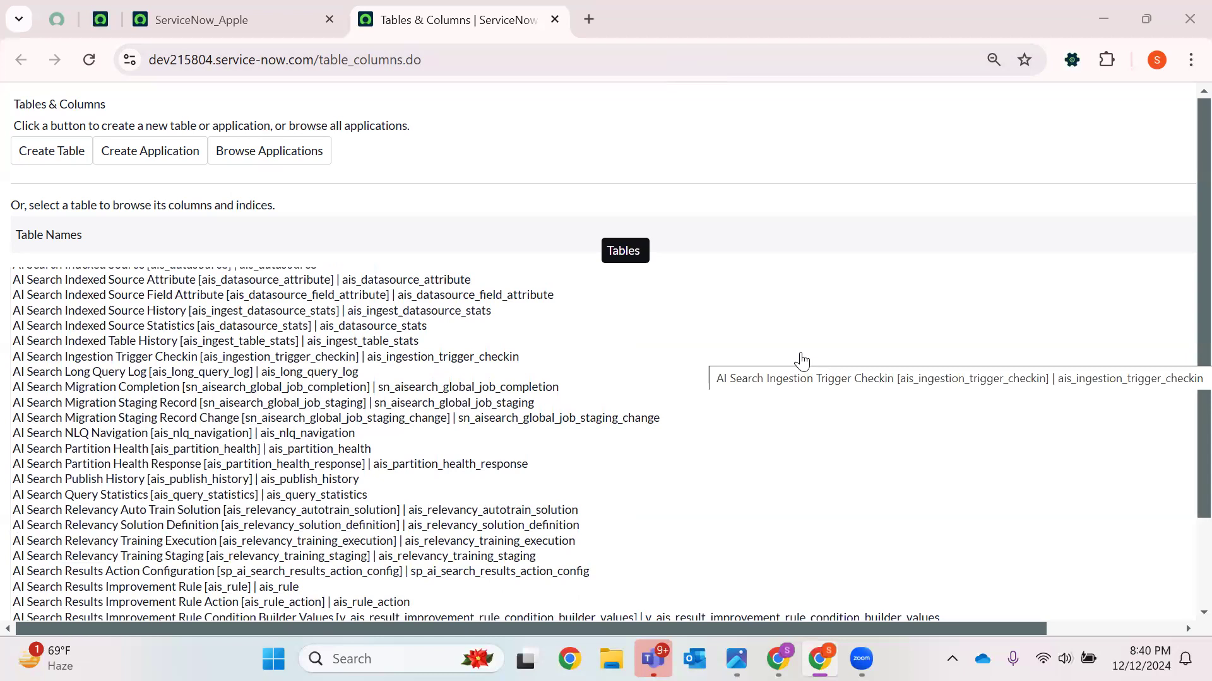
pyautogui.scroll(15, 908, 321)
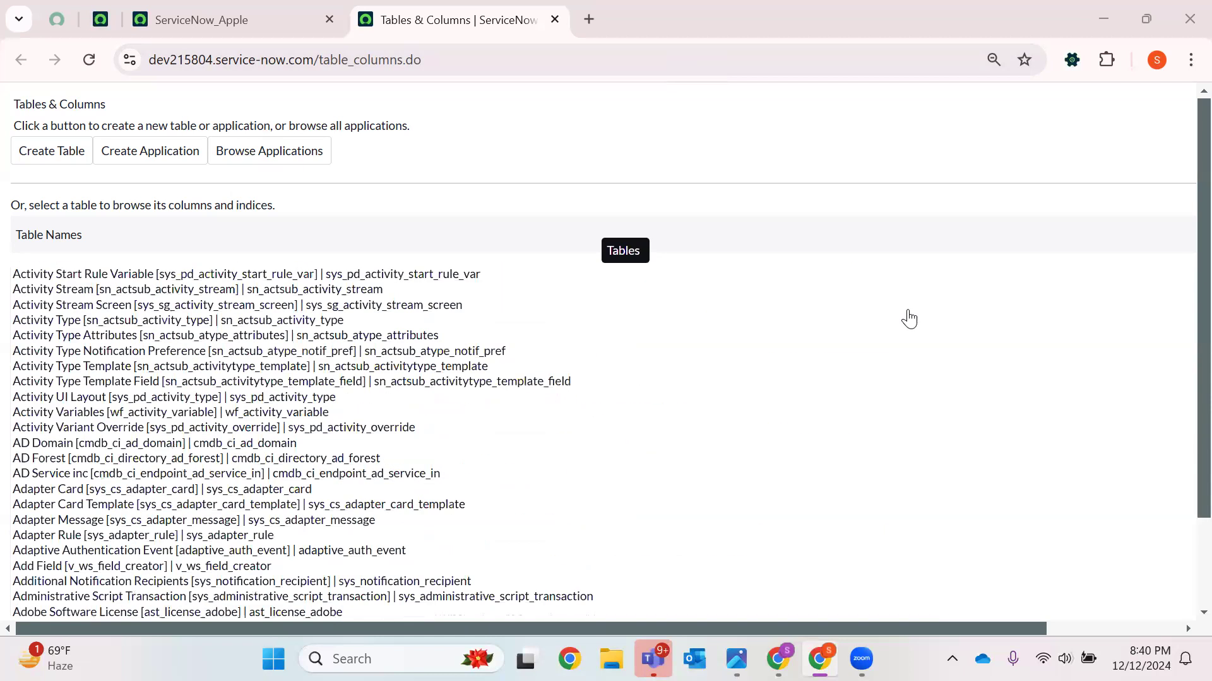
pyautogui.click(794, 398)
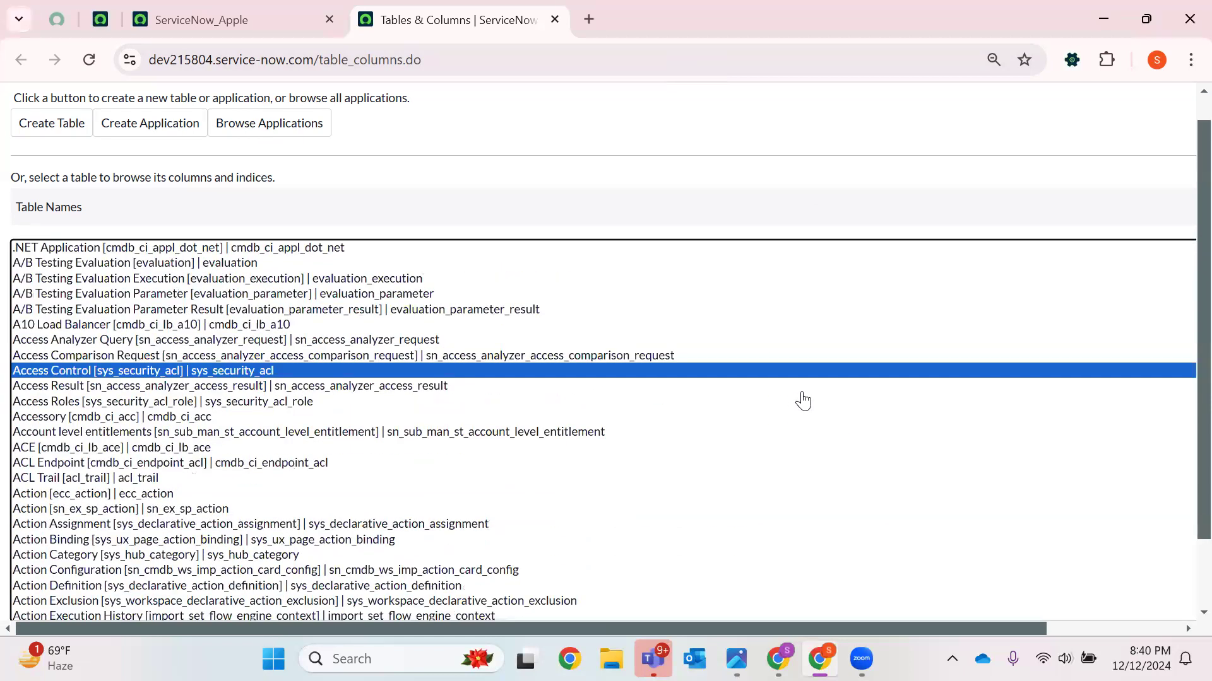
pyautogui.hotkey('ctrl', 'f')
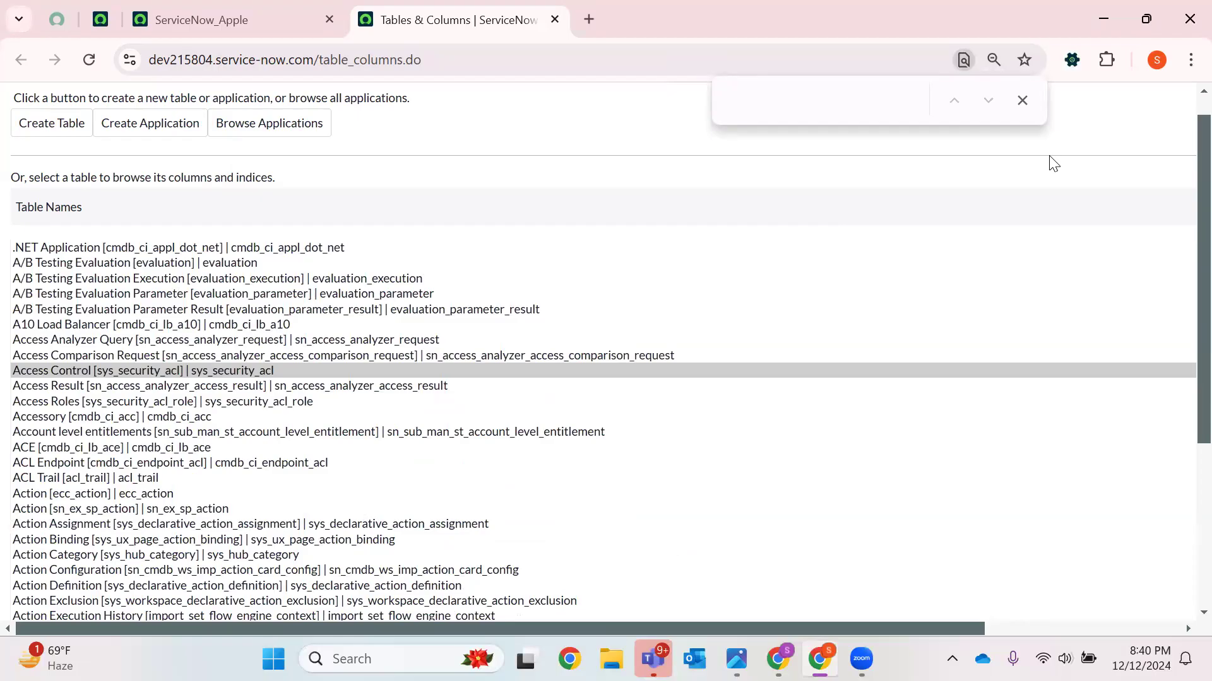
pyautogui.write('Incident')
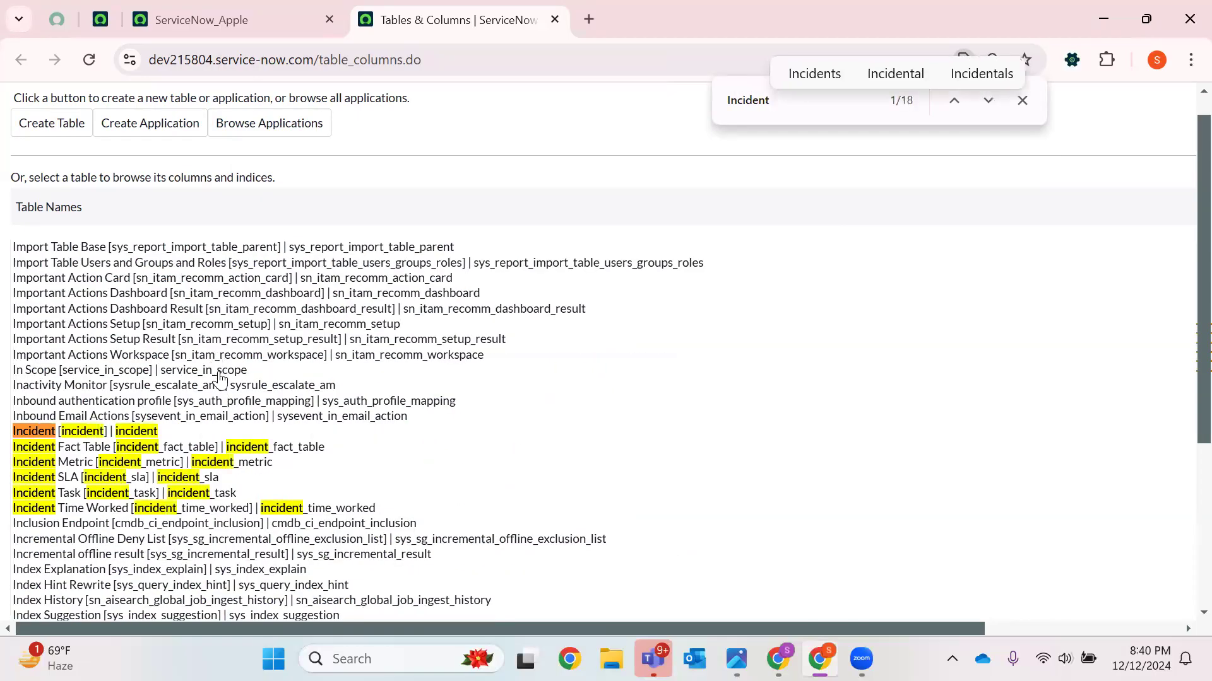
pyautogui.click(33, 432)
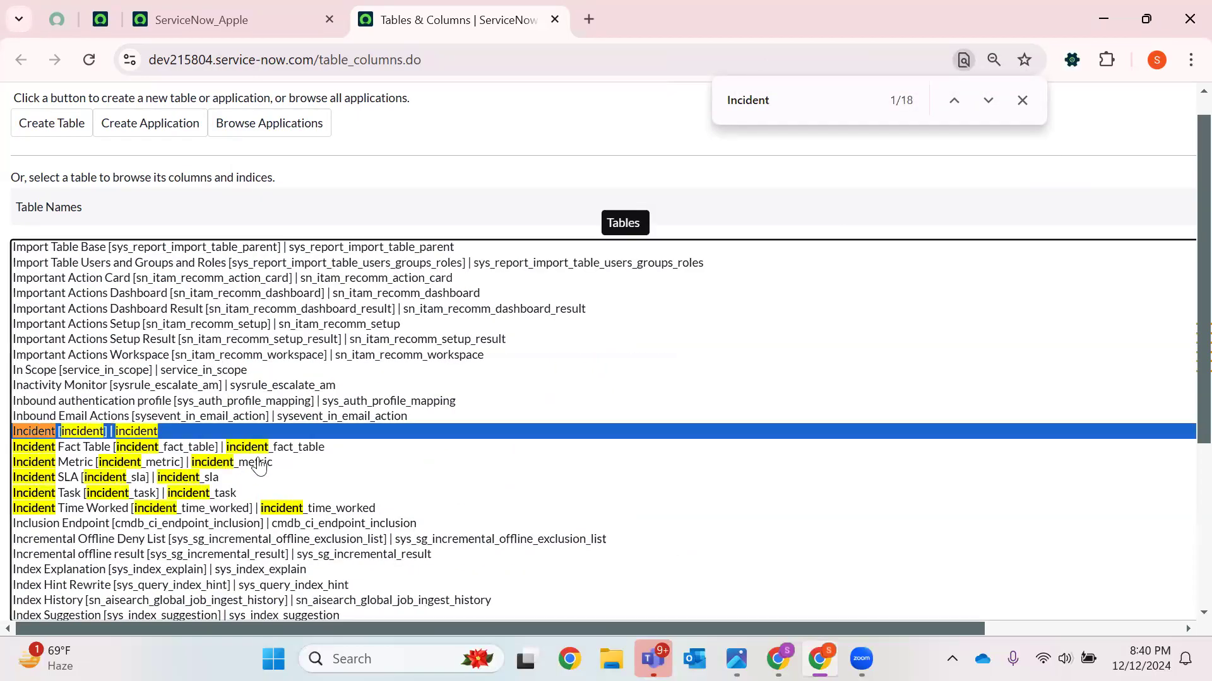
pyautogui.scroll(-4, 1182, 359)
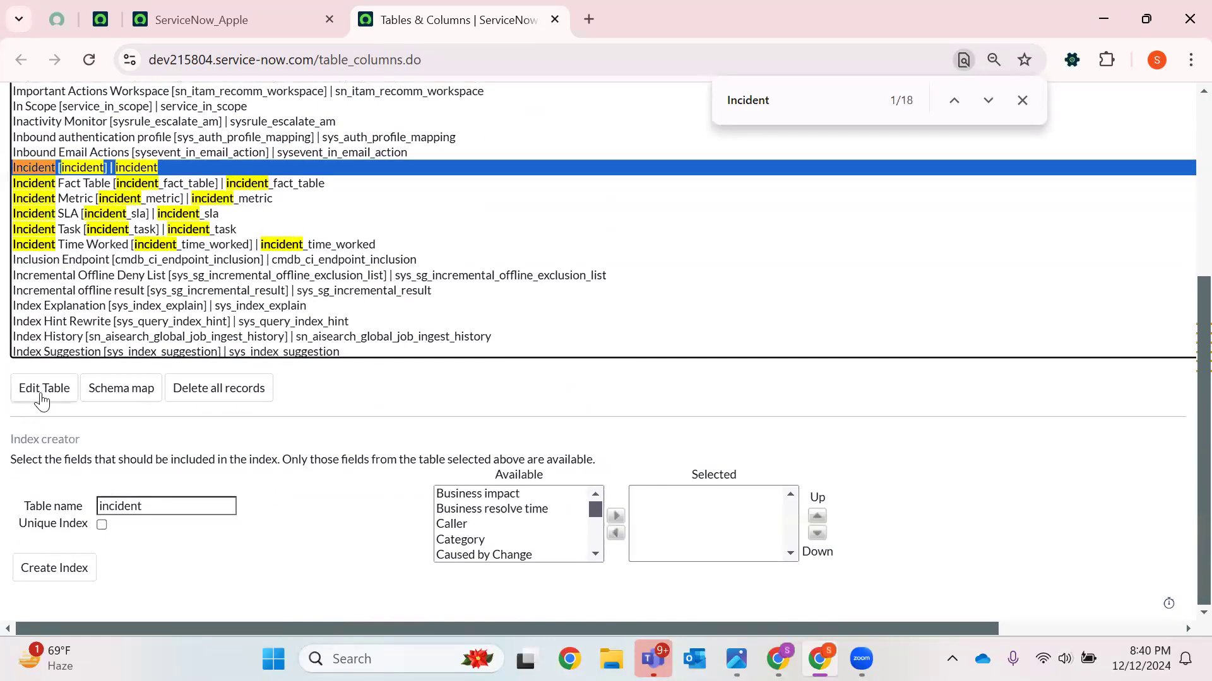
pyautogui.click(126, 404)
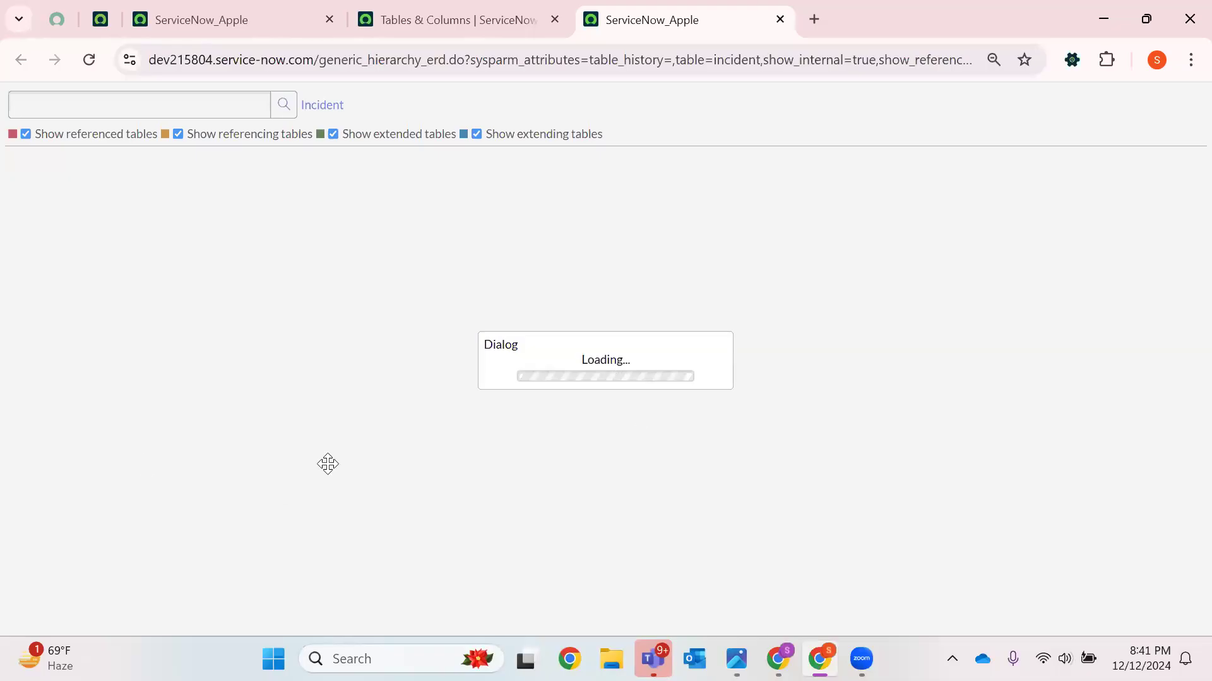
# Switch off the referenced, referencing, extended and extending table options one by one in the Incident schema map
pyautogui.scroll(-5, 581, 284)
pyautogui.scroll(5, 567, 362)
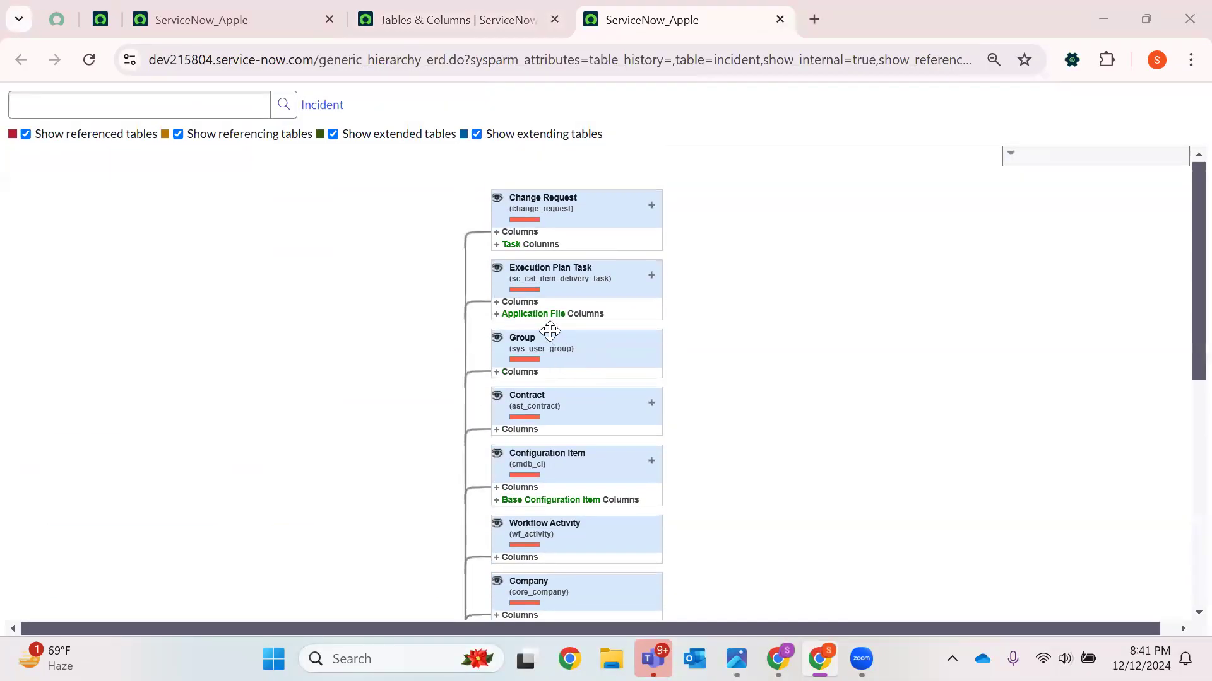
pyautogui.click(25, 134)
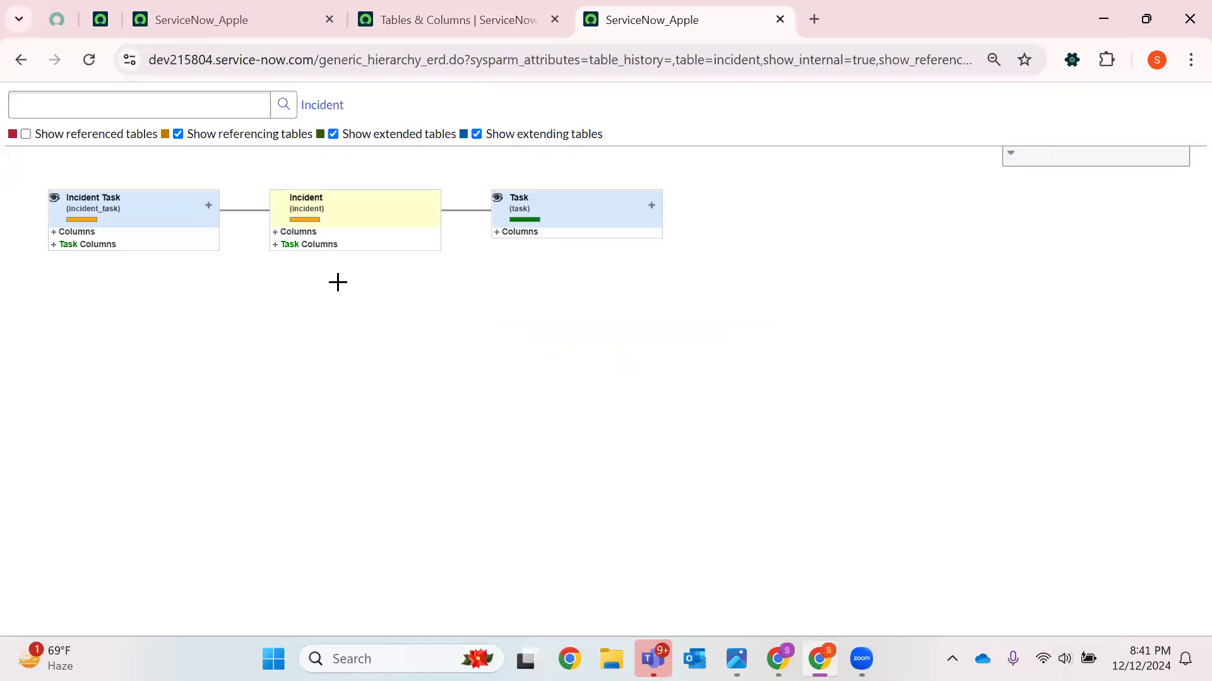
pyautogui.click(178, 134)
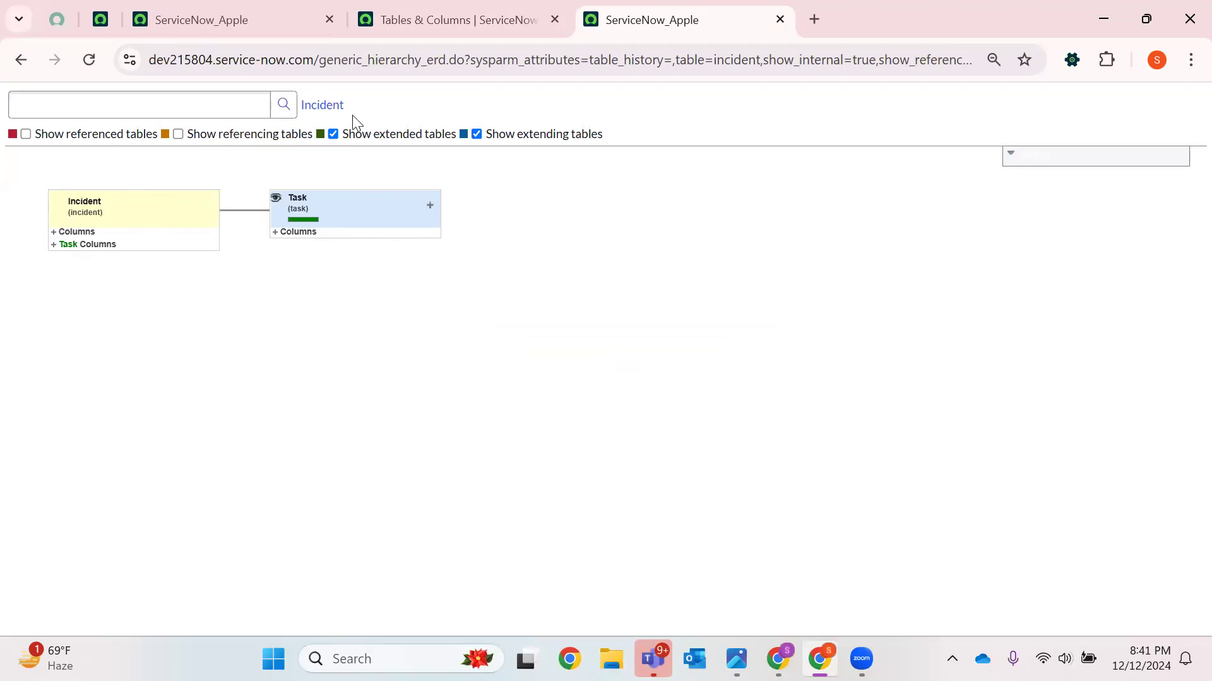
pyautogui.click(334, 134)
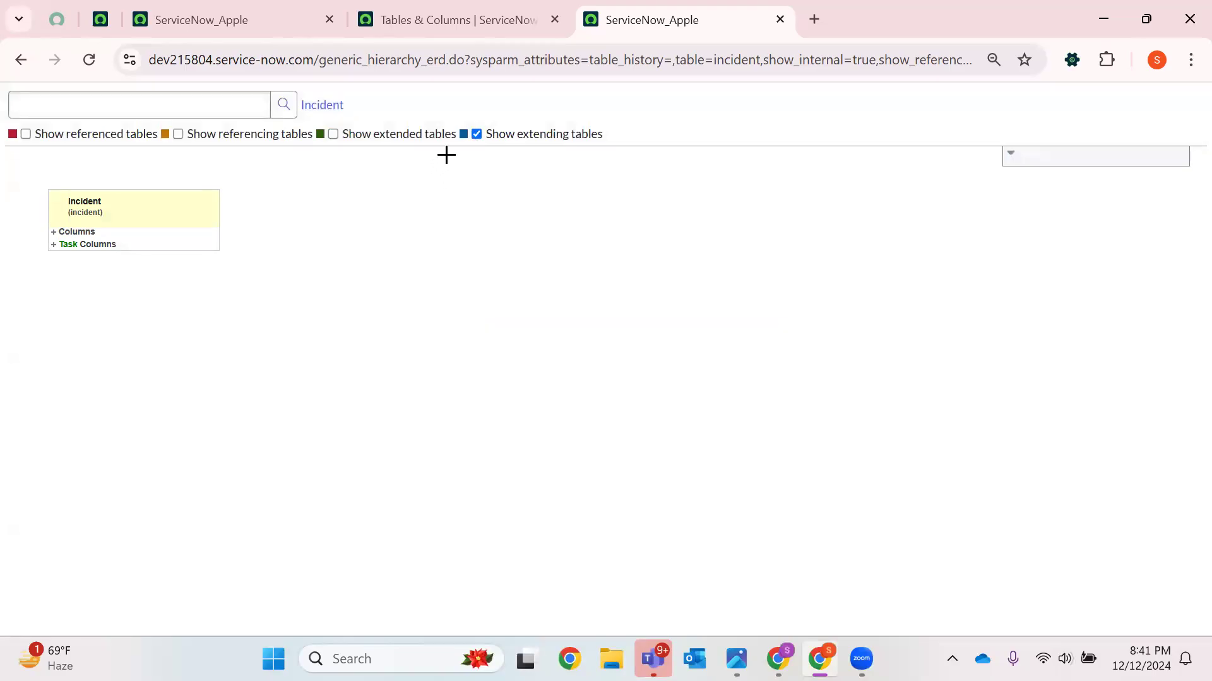
pyautogui.click(332, 134)
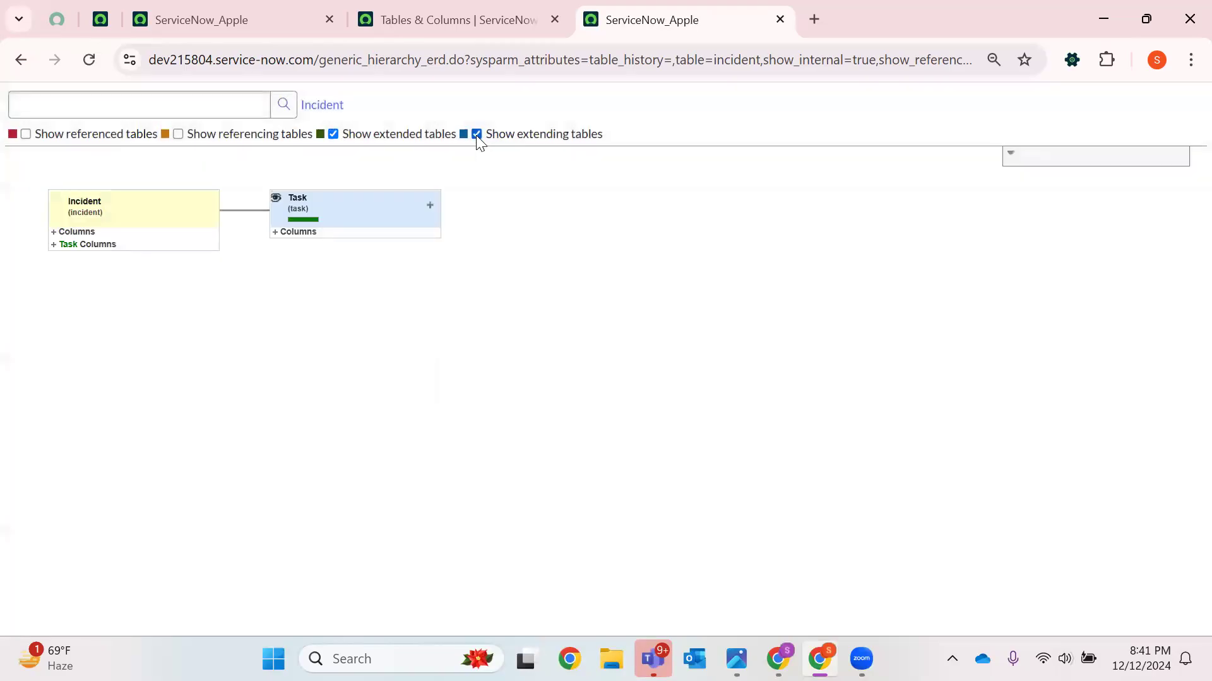
pyautogui.click(476, 134)
pyautogui.click(333, 135)
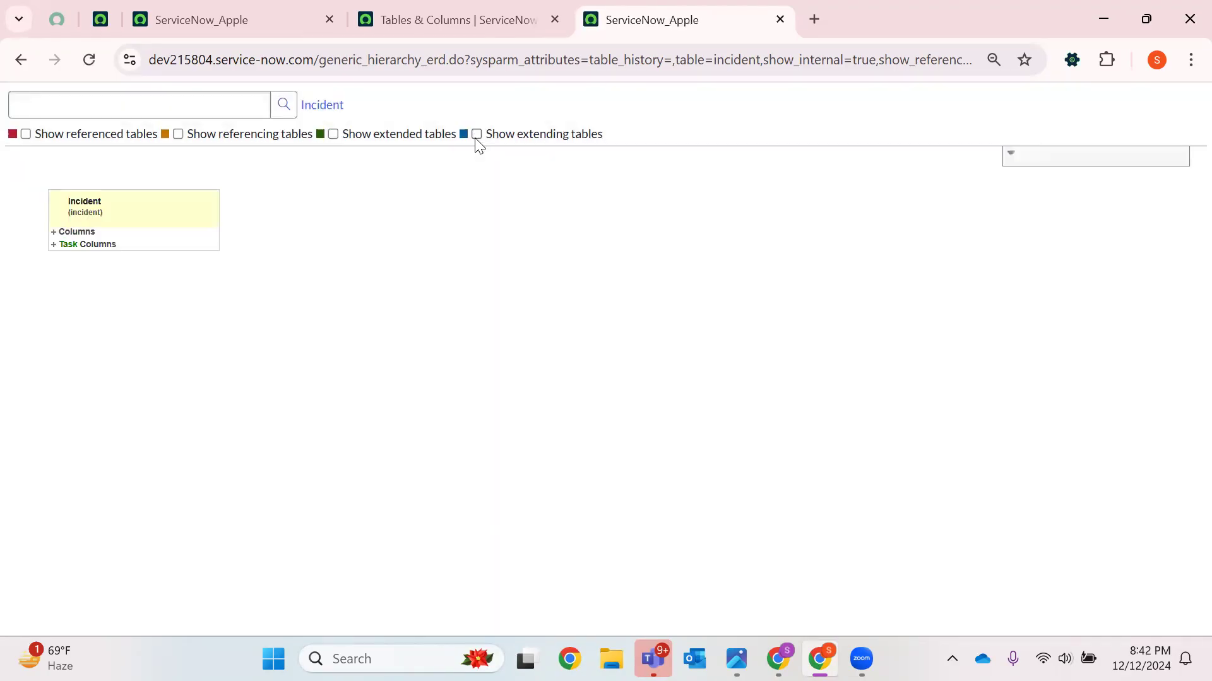
pyautogui.click(477, 135)
pyautogui.click(477, 134)
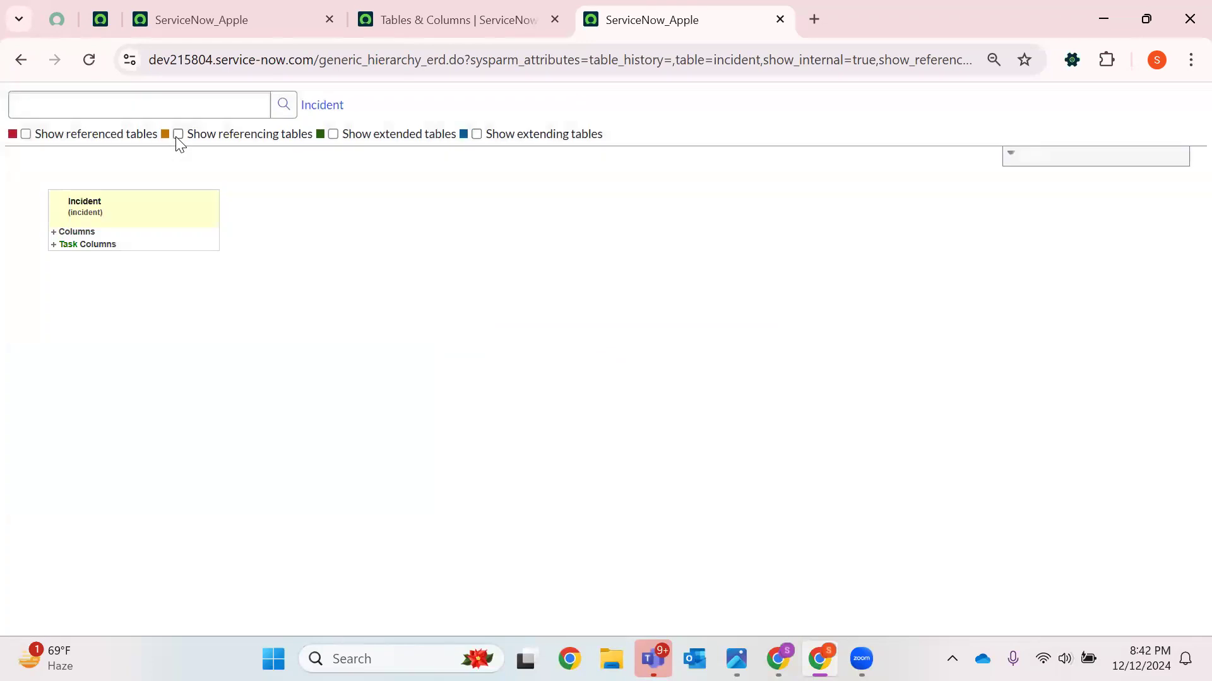
# Switch the referencing, referenced and extended table options back on and examine the Incident schema map
pyautogui.click(177, 135)
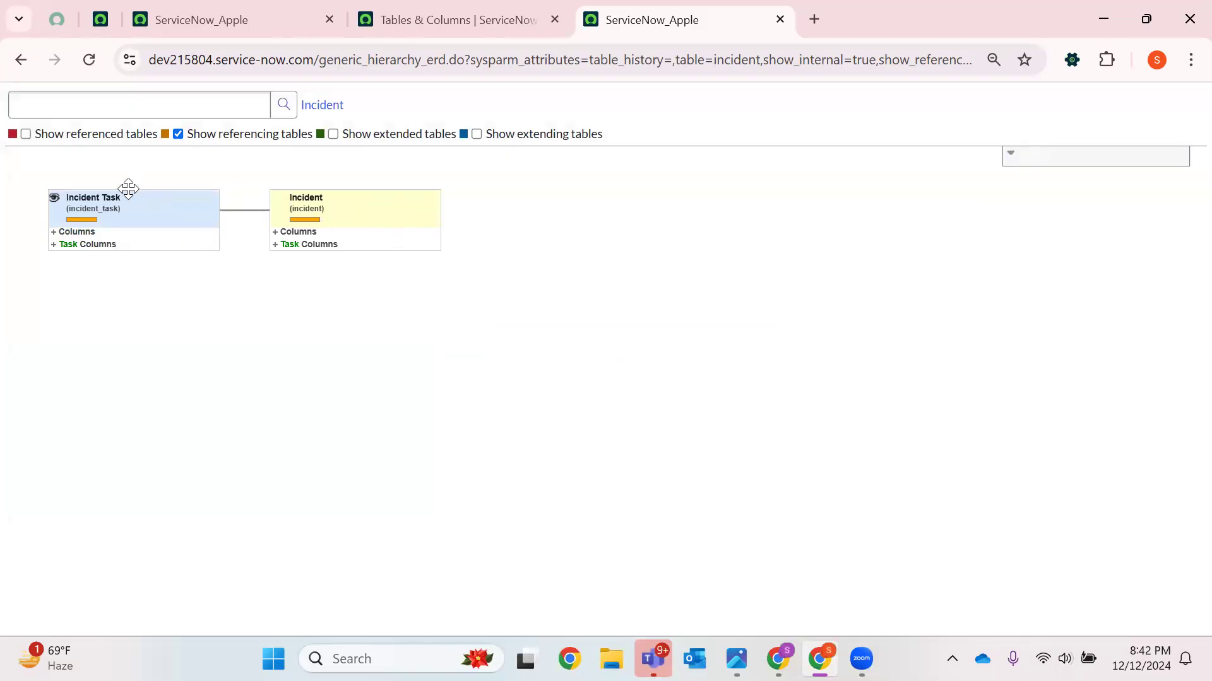
pyautogui.click(26, 134)
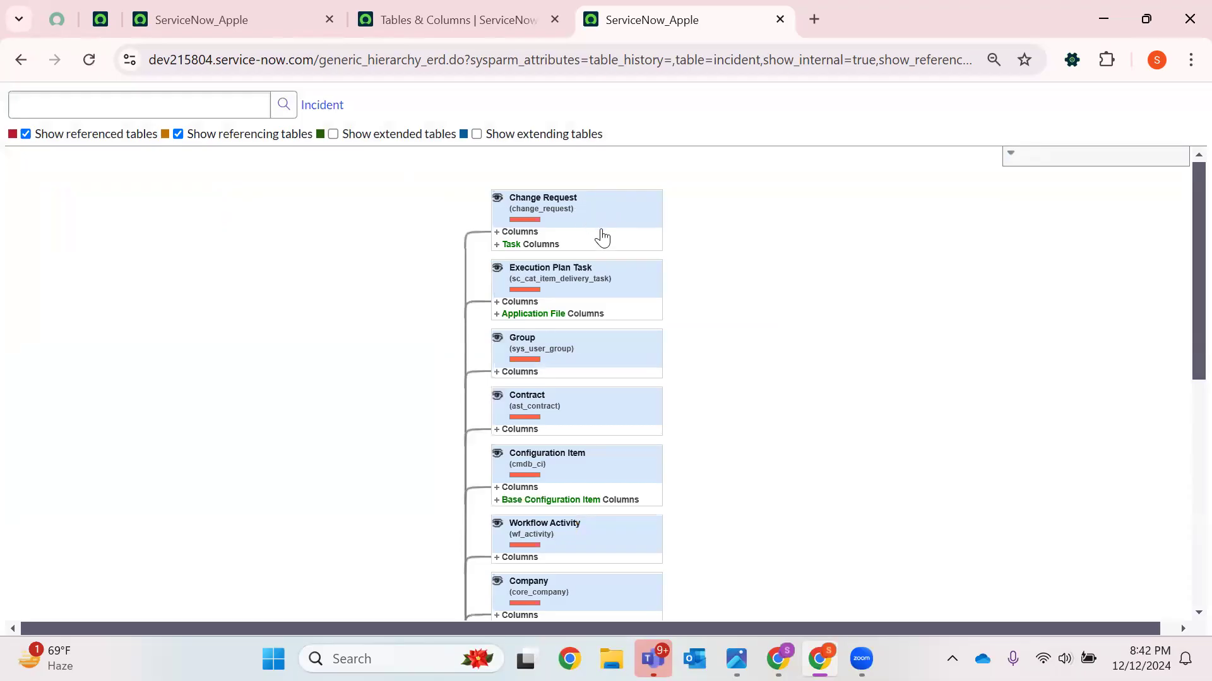
pyautogui.scroll(-2, 599, 239)
pyautogui.scroll(-6, 618, 297)
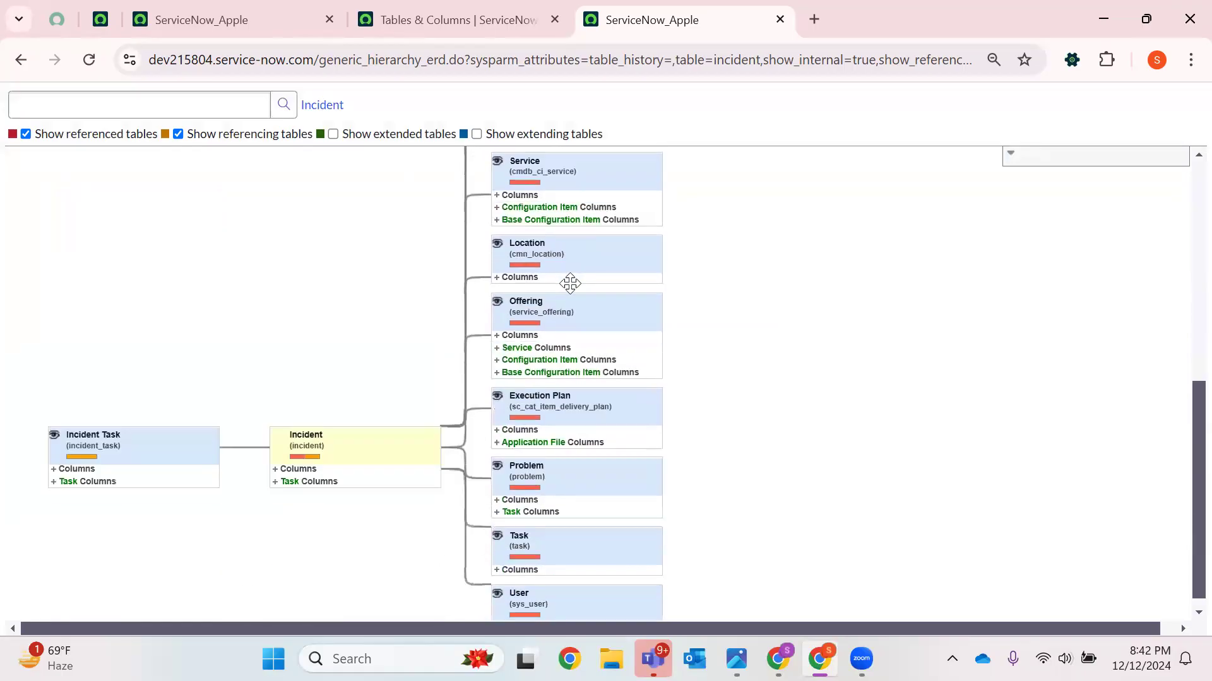
pyautogui.scroll(2, 567, 341)
pyautogui.scroll(8, 568, 399)
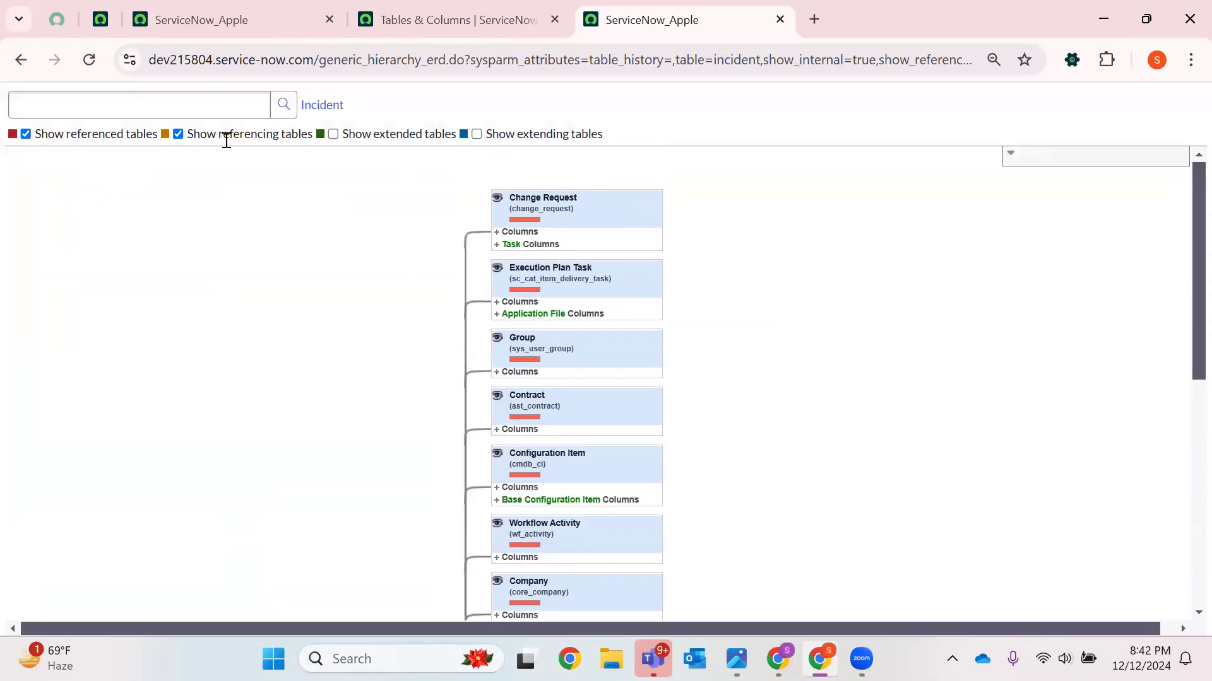
pyautogui.scroll(-8, 540, 358)
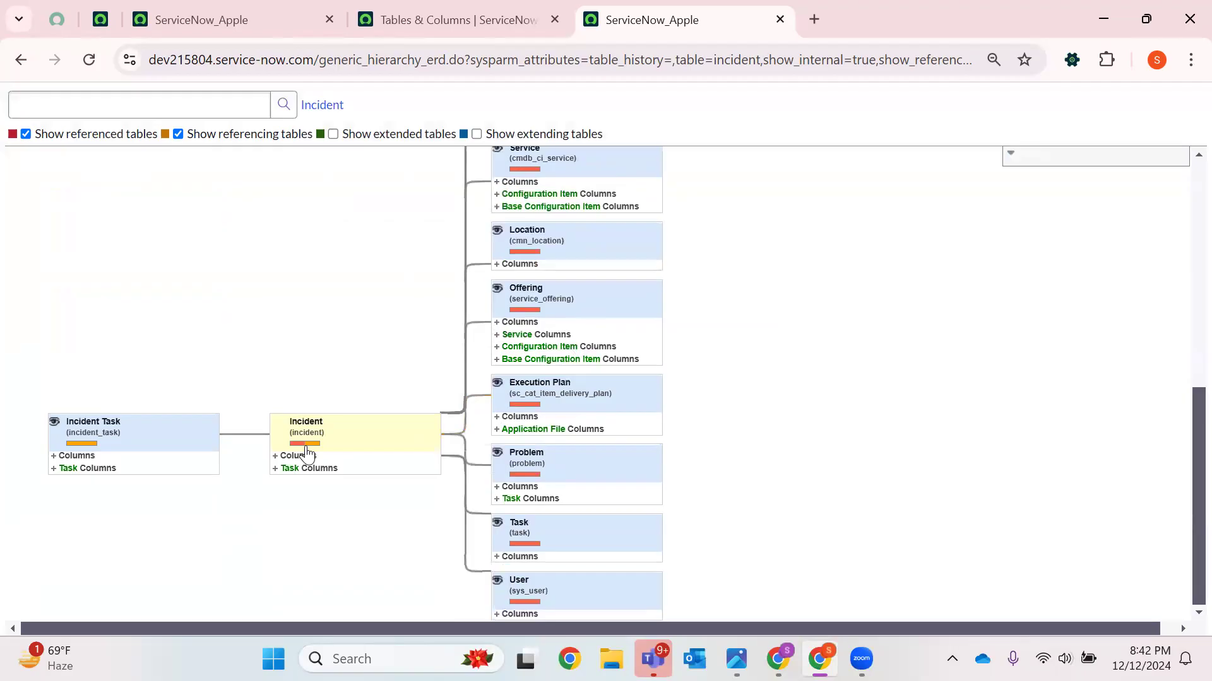
pyautogui.scroll(8, 530, 360)
pyautogui.scroll(-8, 670, 284)
pyautogui.click(332, 134)
pyautogui.scroll(7, 435, 347)
pyautogui.click(13, 61)
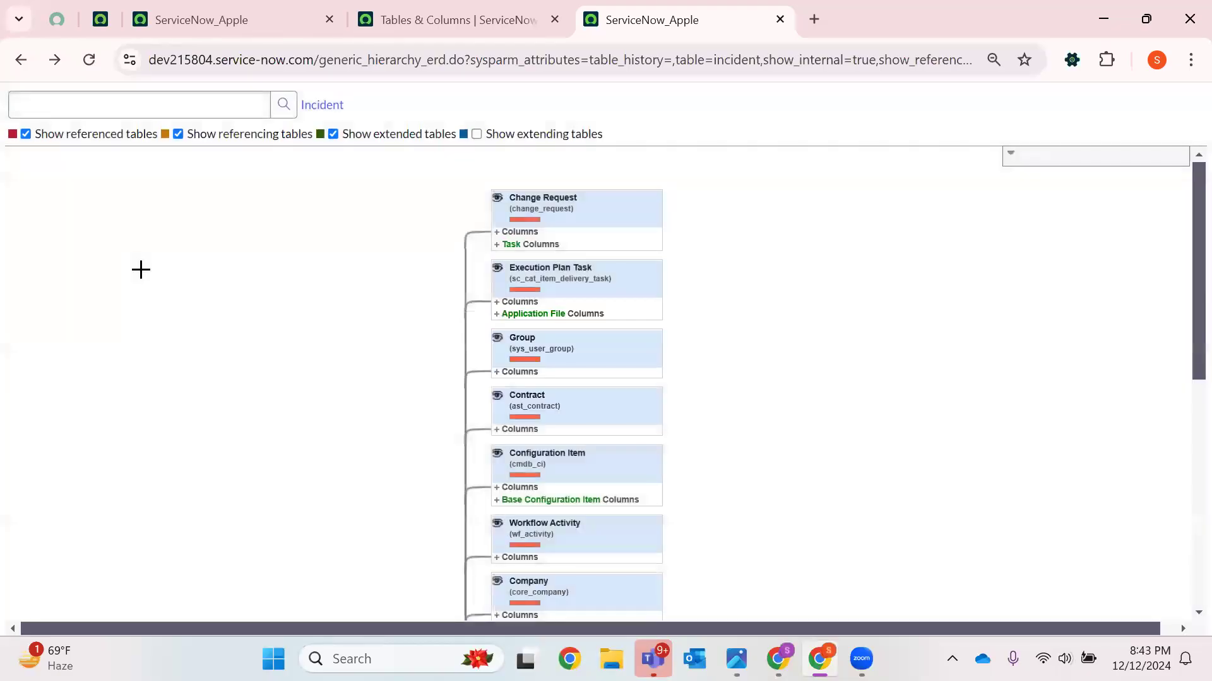
# Close the Incident schema map, find the Apple table (u_apple) in Tables & Columns and open its schema map
pyautogui.click(478, 31)
pyautogui.click(779, 19)
pyautogui.click(655, 222)
pyautogui.doubleClick(770, 101)
pyautogui.press('BackSpace')
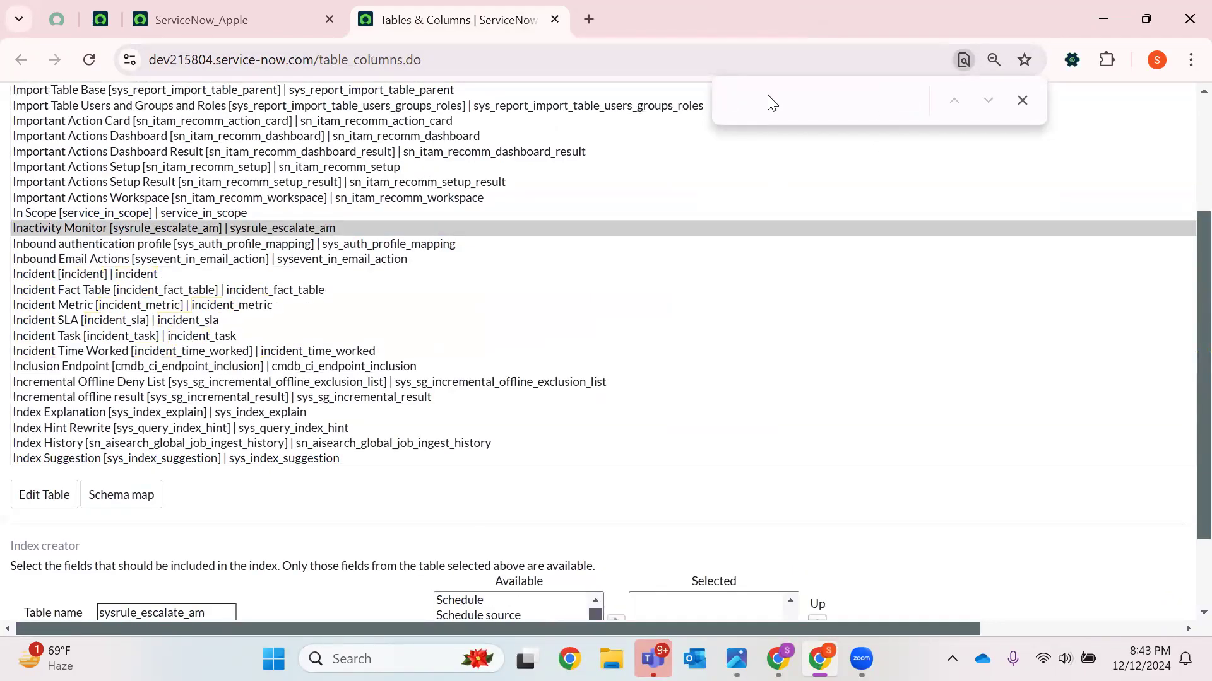
pyautogui.write('apple')
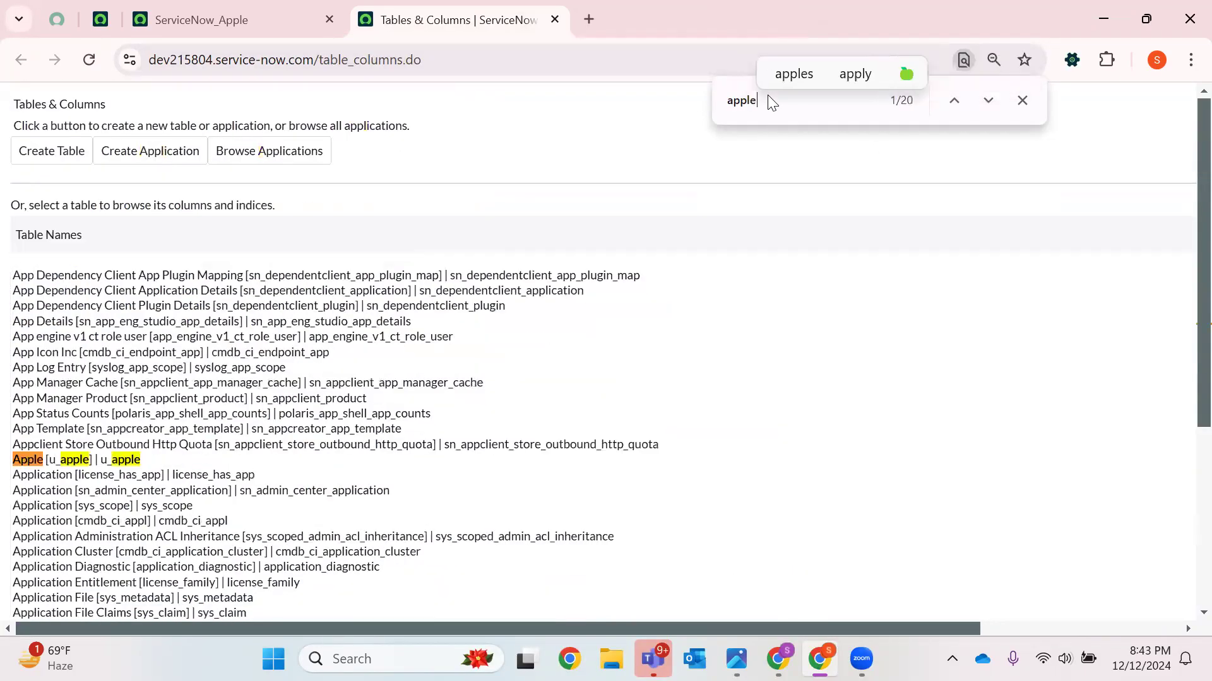
pyautogui.click(16, 466)
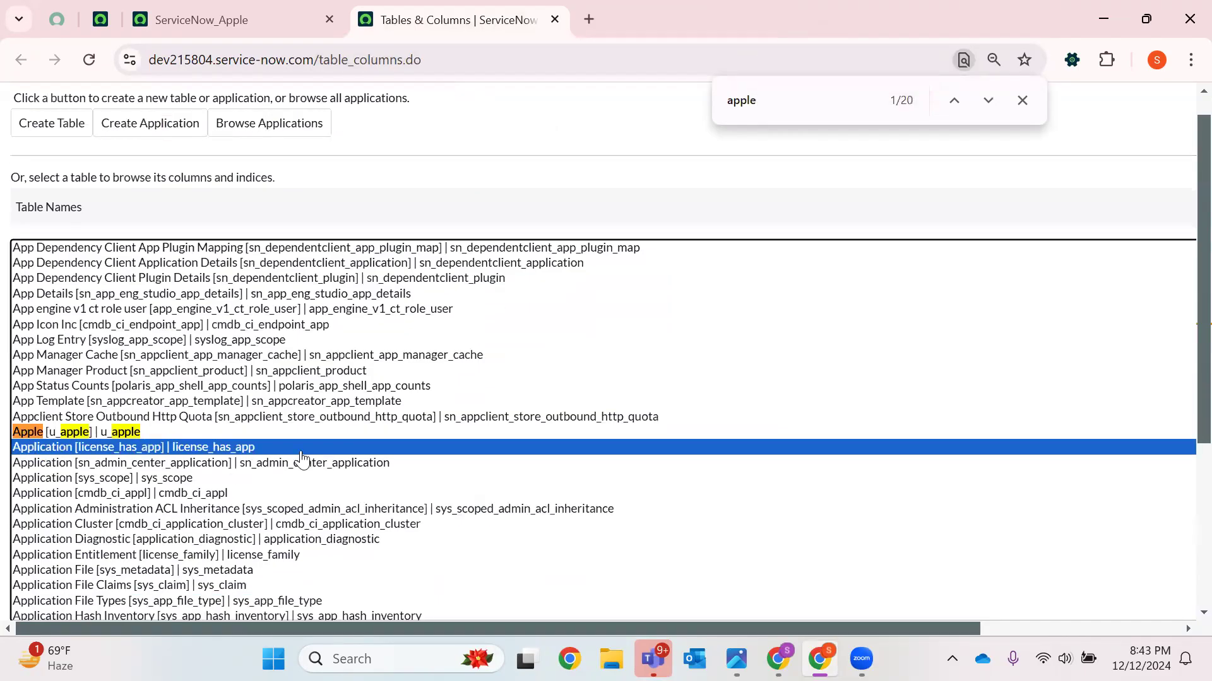
pyautogui.click(134, 435)
pyautogui.scroll(-20, 534, 417)
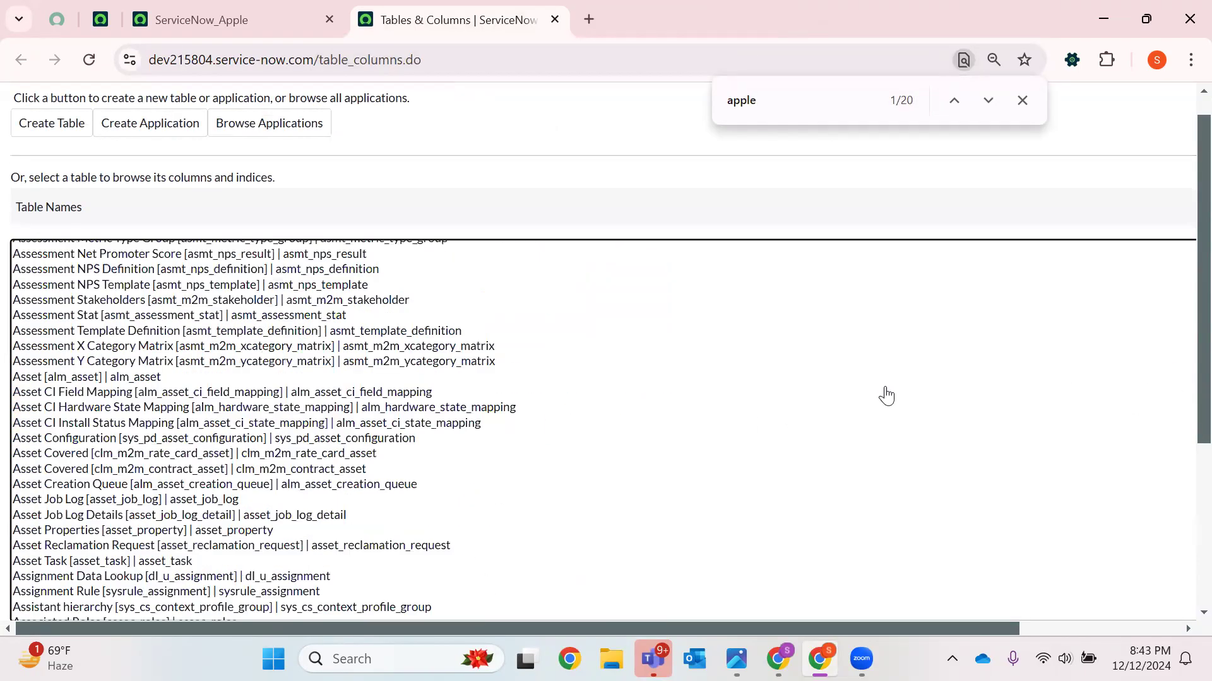
pyautogui.scroll(-5, 1185, 477)
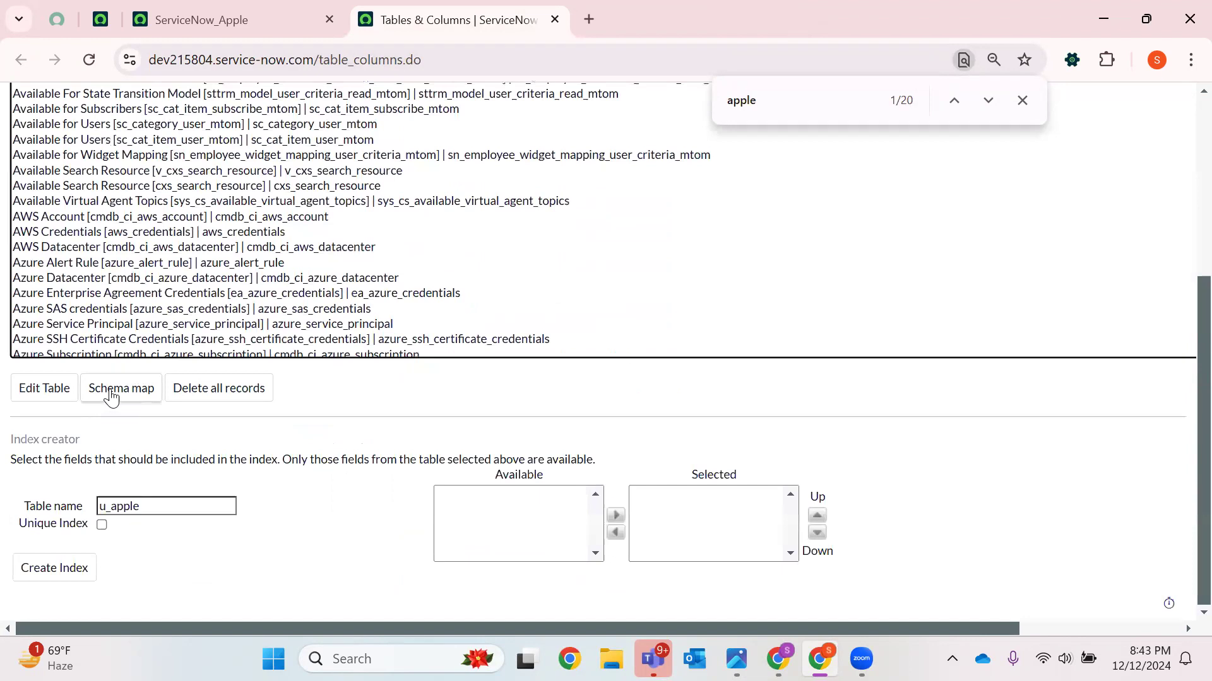
pyautogui.click(112, 396)
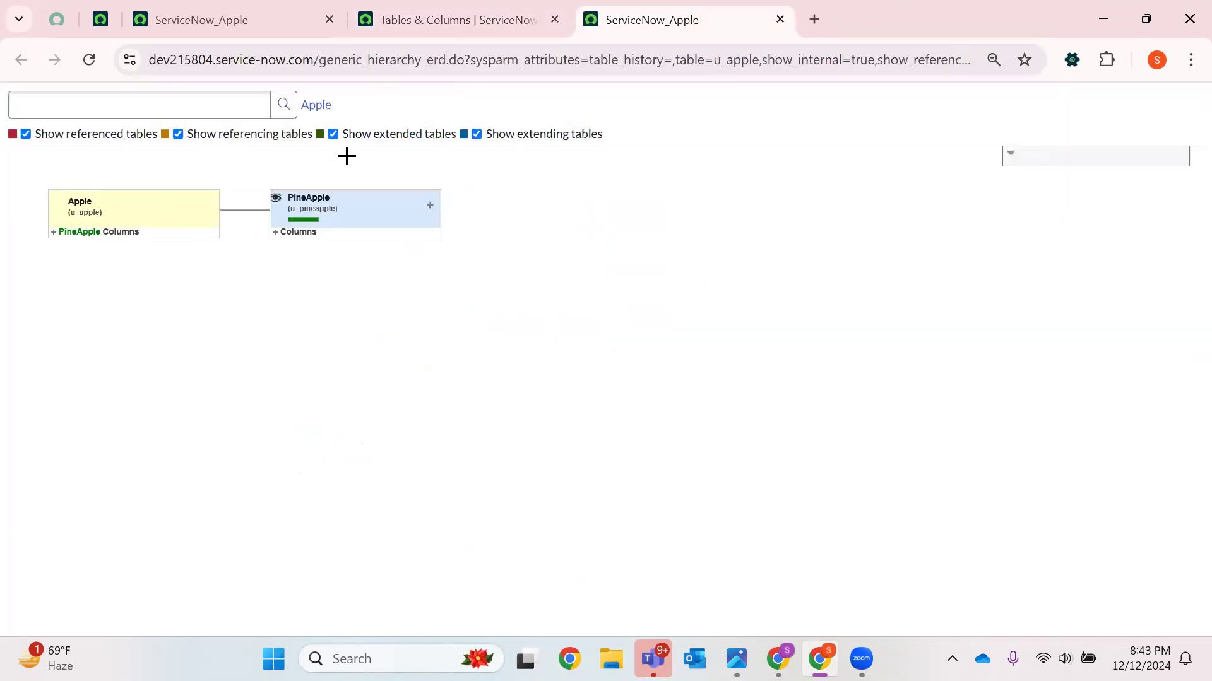
# Switch off referencing, referenced and extended tables in the Apple schema map to show only extending tables
pyautogui.click(179, 135)
pyautogui.click(26, 134)
pyautogui.click(334, 134)
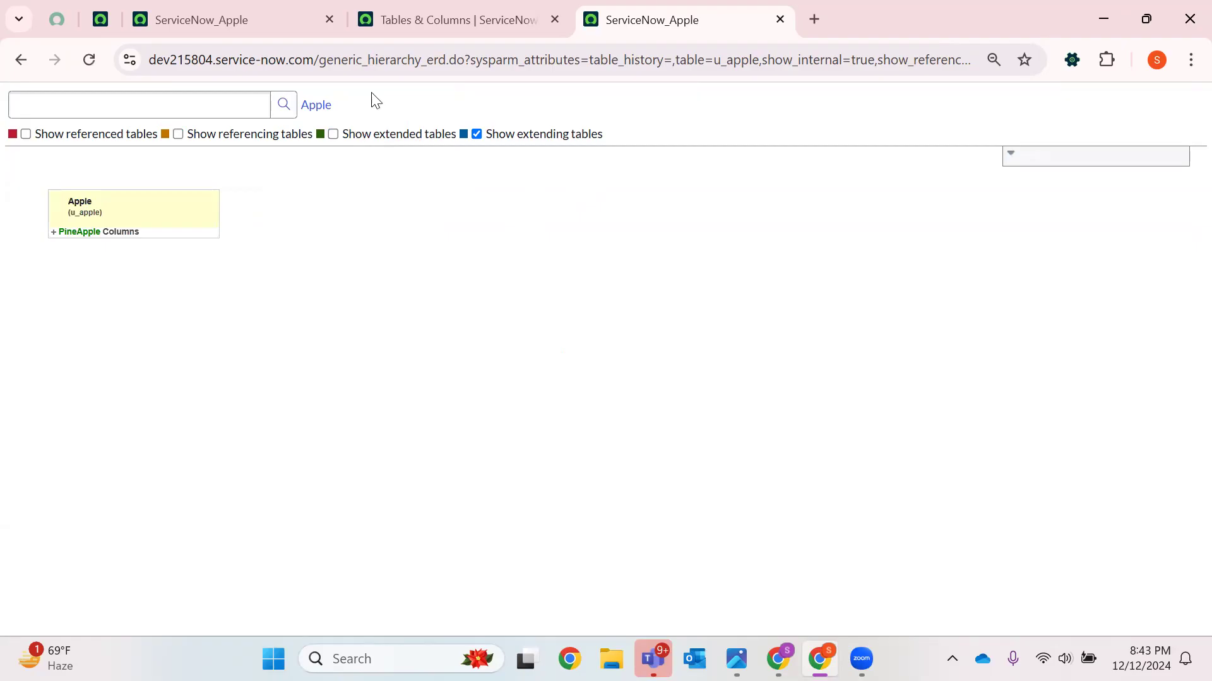
# Filter the navigator for Apple and open the Apples module under Fruits in a new tab
pyautogui.click(432, 8)
pyautogui.click(236, 12)
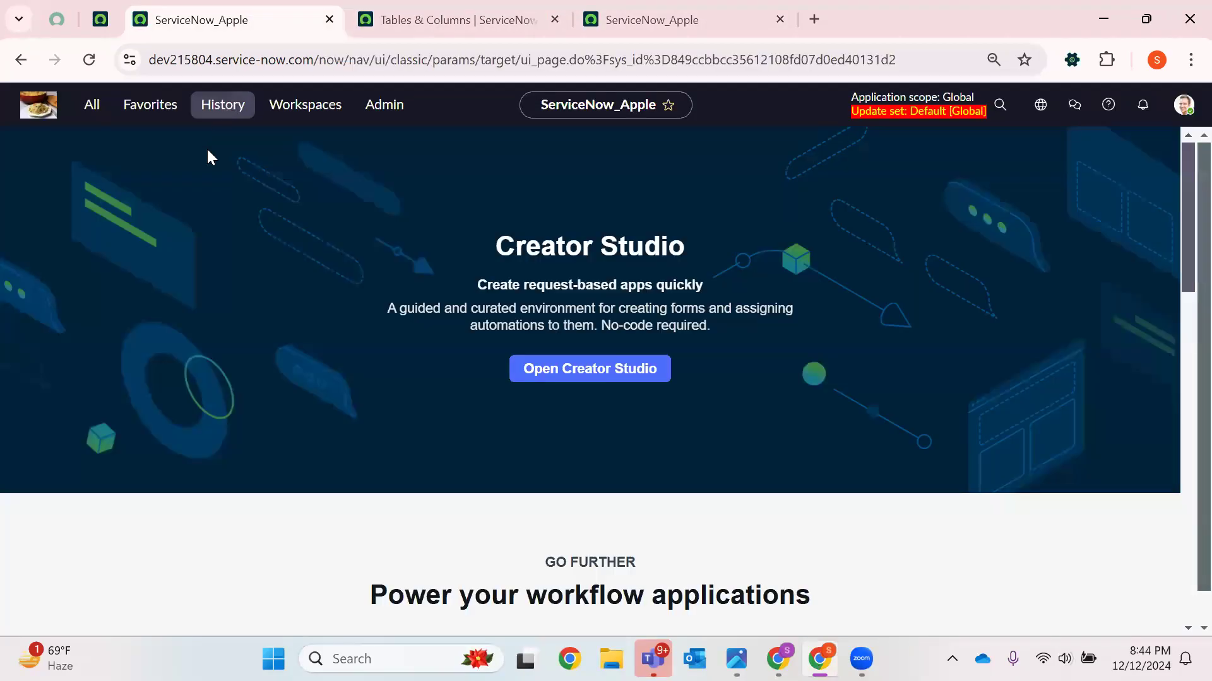
pyautogui.click(223, 105)
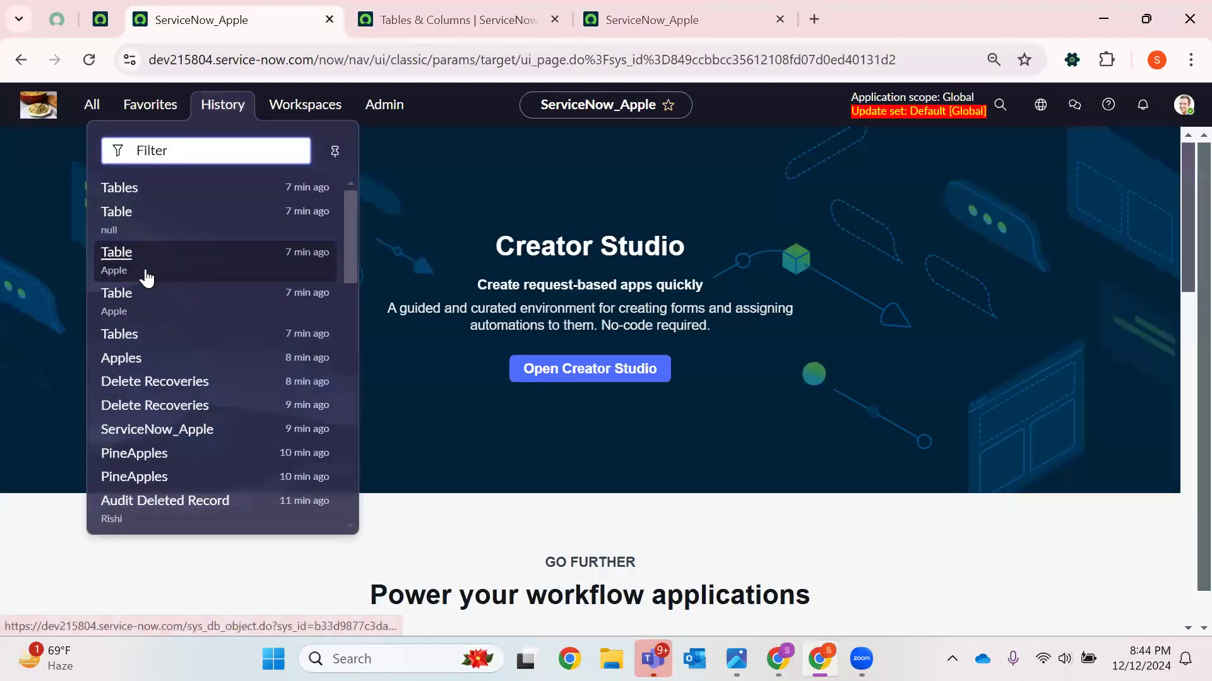
pyautogui.click(92, 106)
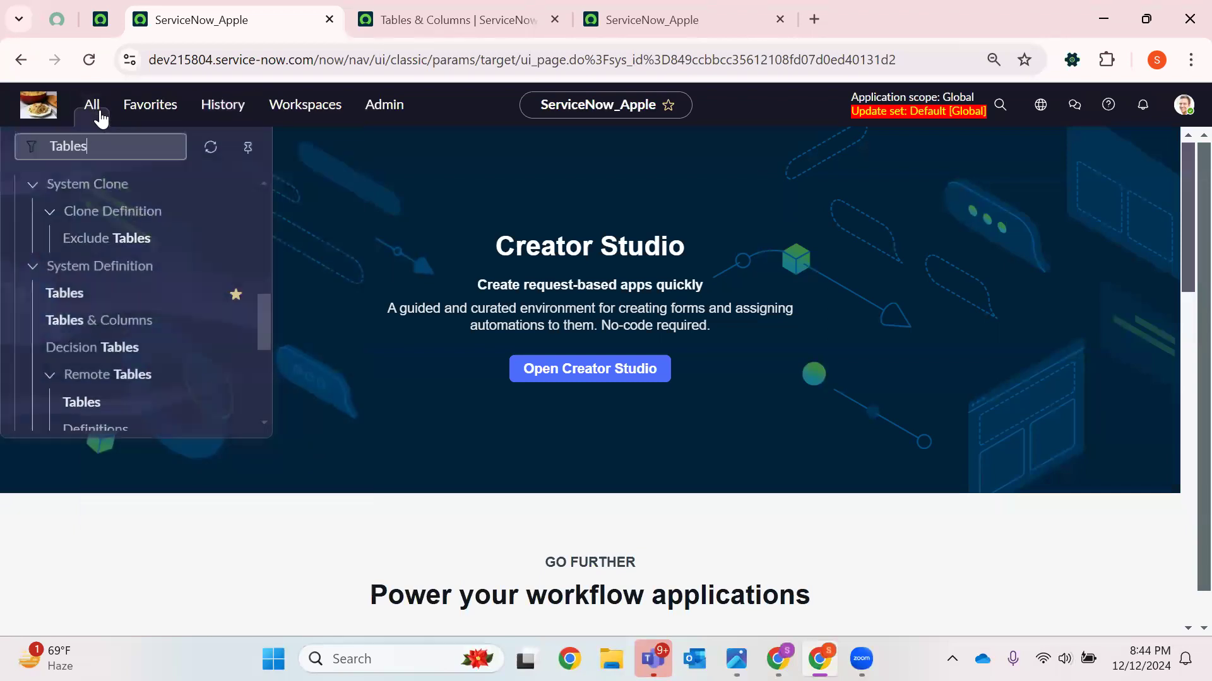
pyautogui.press('BackSpace')
pyautogui.press('BackSpace')
pyautogui.press('BackSpace')
pyautogui.press('BackSpace')
pyautogui.press('BackSpace')
pyautogui.press('BackSpace')
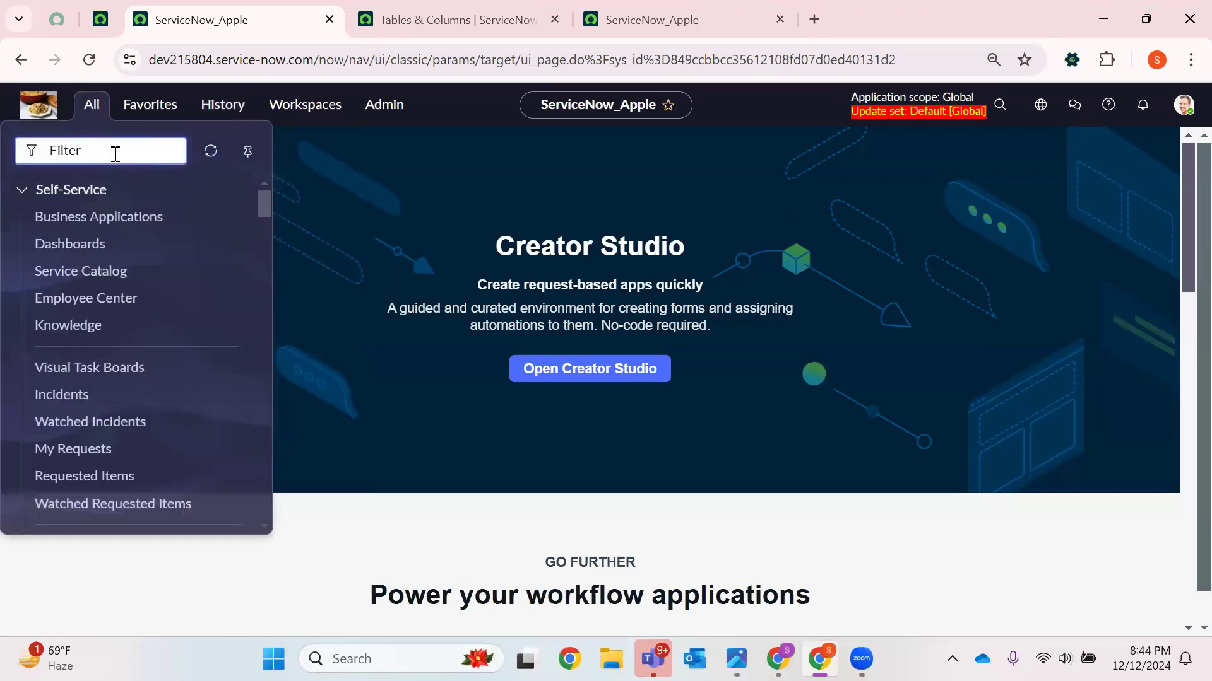
pyautogui.write('Apple')
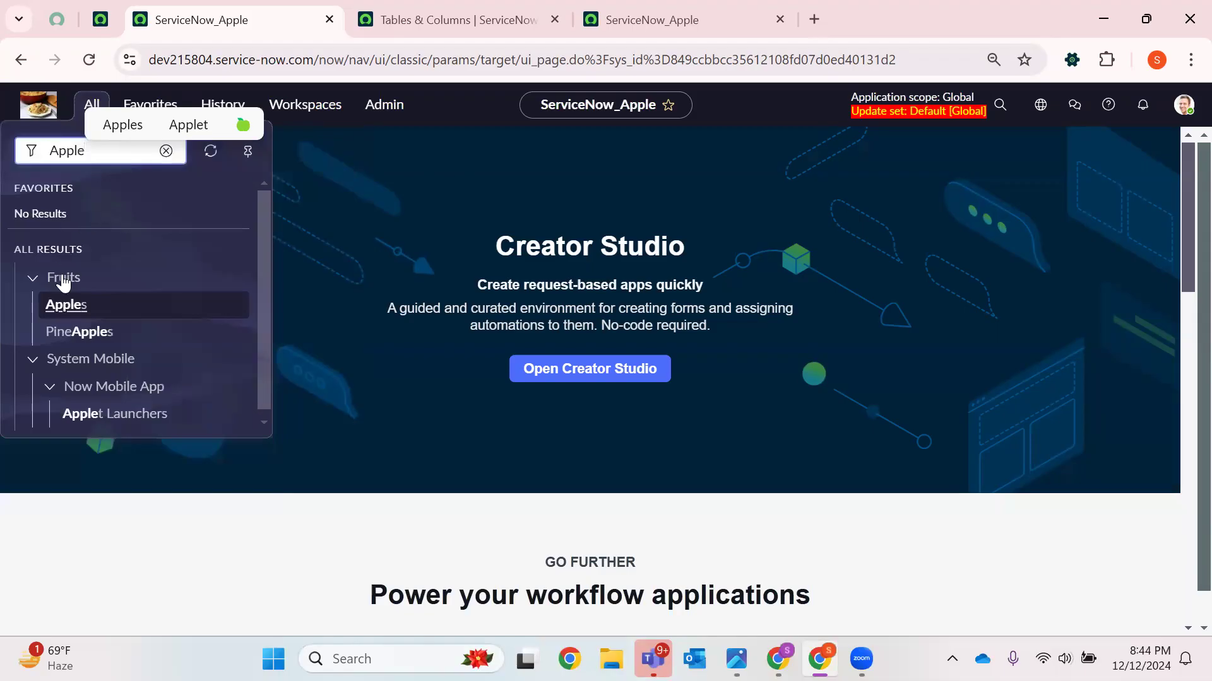
pyautogui.click(70, 308)
pyautogui.rightClick(69, 308)
pyautogui.click(162, 335)
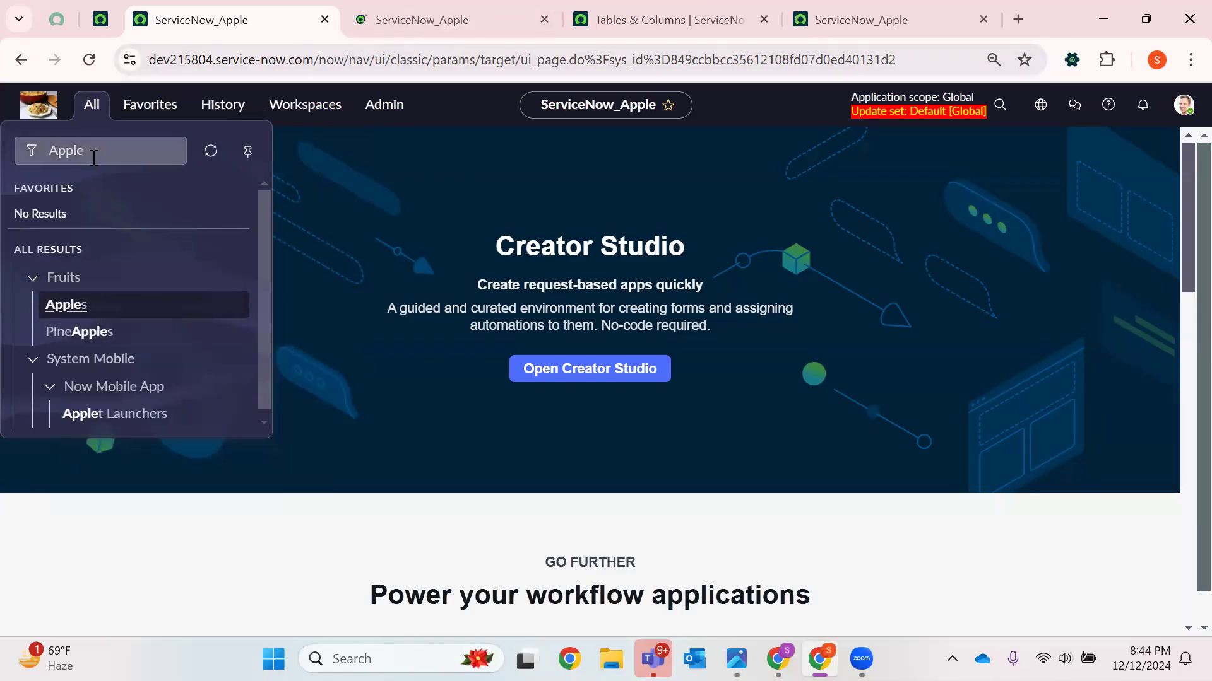
# Open a new Apple record form from the Apples tab and open its Form Layout configuration, dismissing the Form Builder suggestion
pyautogui.click(443, 20)
pyautogui.click(1174, 101)
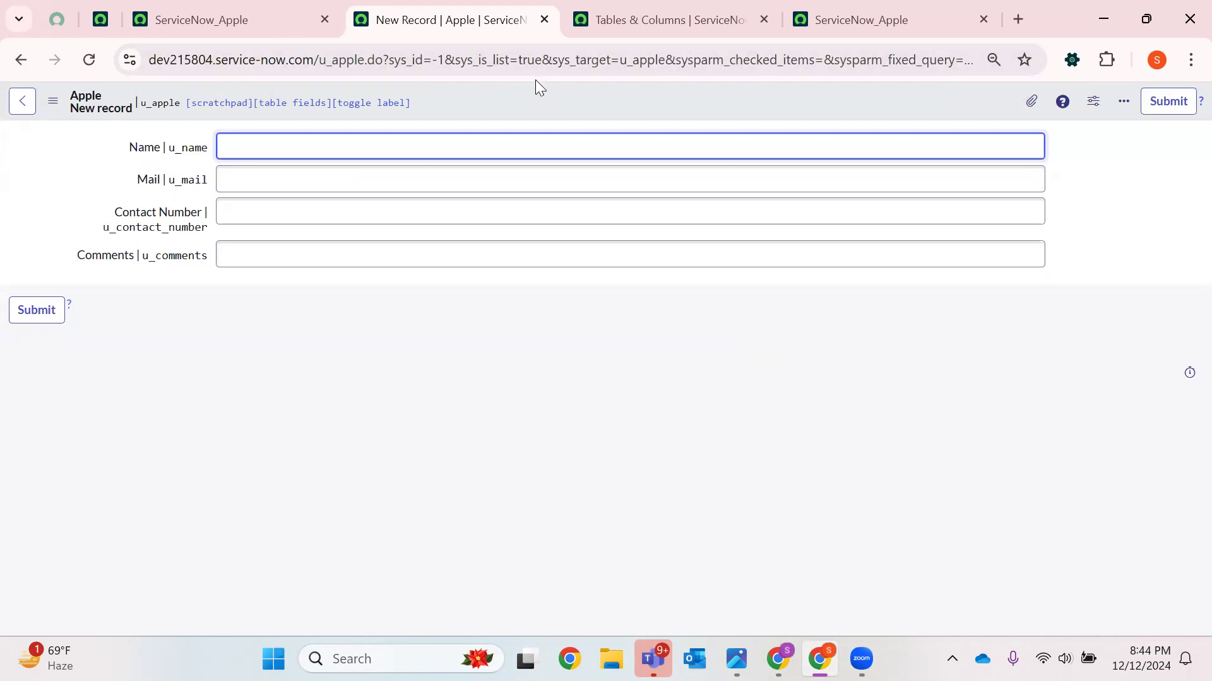
pyautogui.rightClick(525, 94)
pyautogui.moveTo(537, 131)
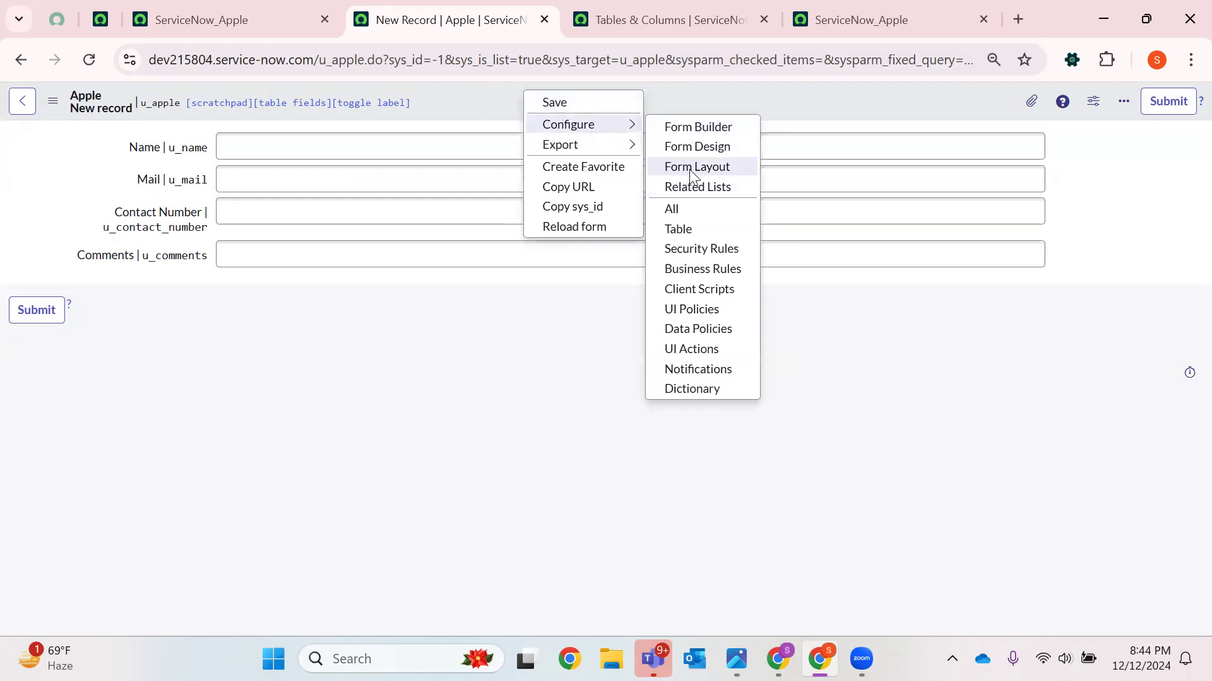
pyautogui.click(709, 173)
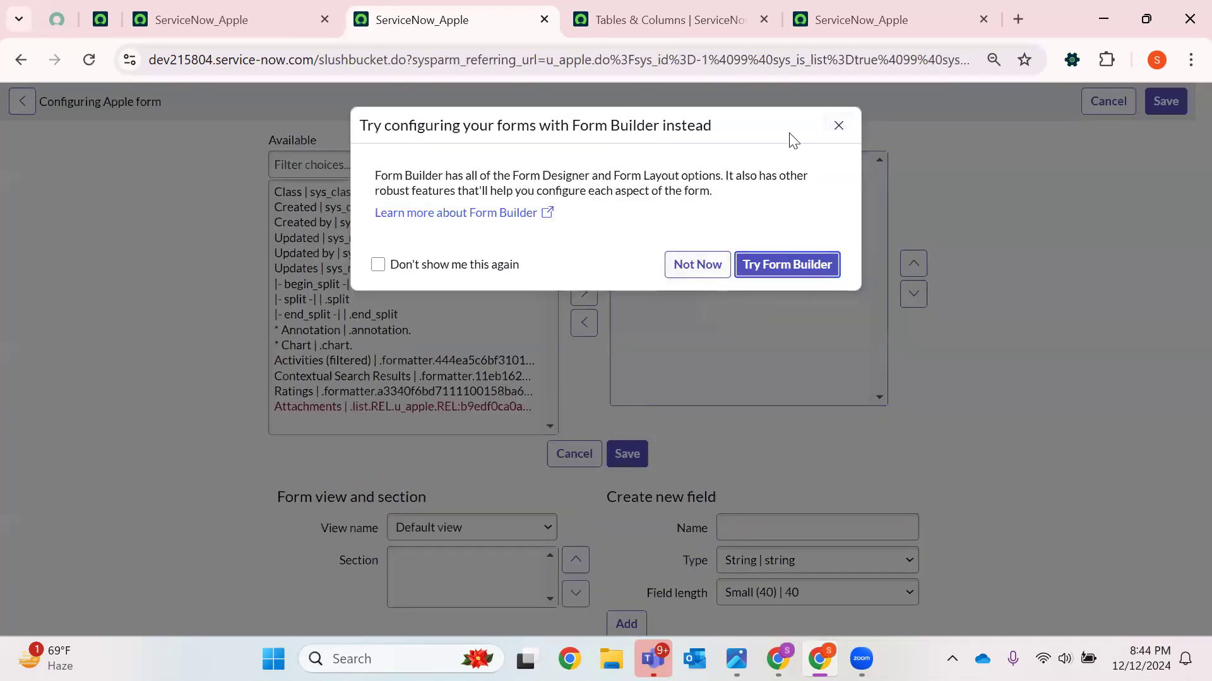
pyautogui.click(847, 128)
# Create a new Reference field named Users on the Apple form referencing the User [sys_user] table
pyautogui.scroll(-2, 865, 398)
pyautogui.click(774, 423)
pyautogui.write('Users')
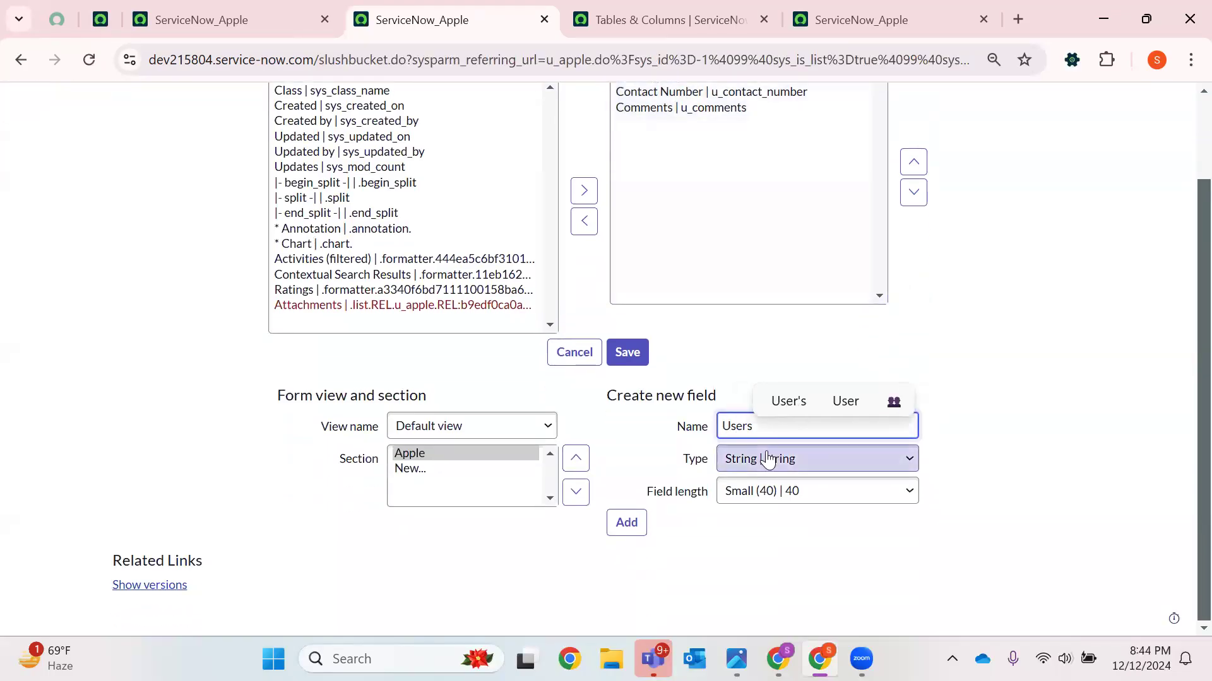
pyautogui.click(771, 461)
pyautogui.press('r')
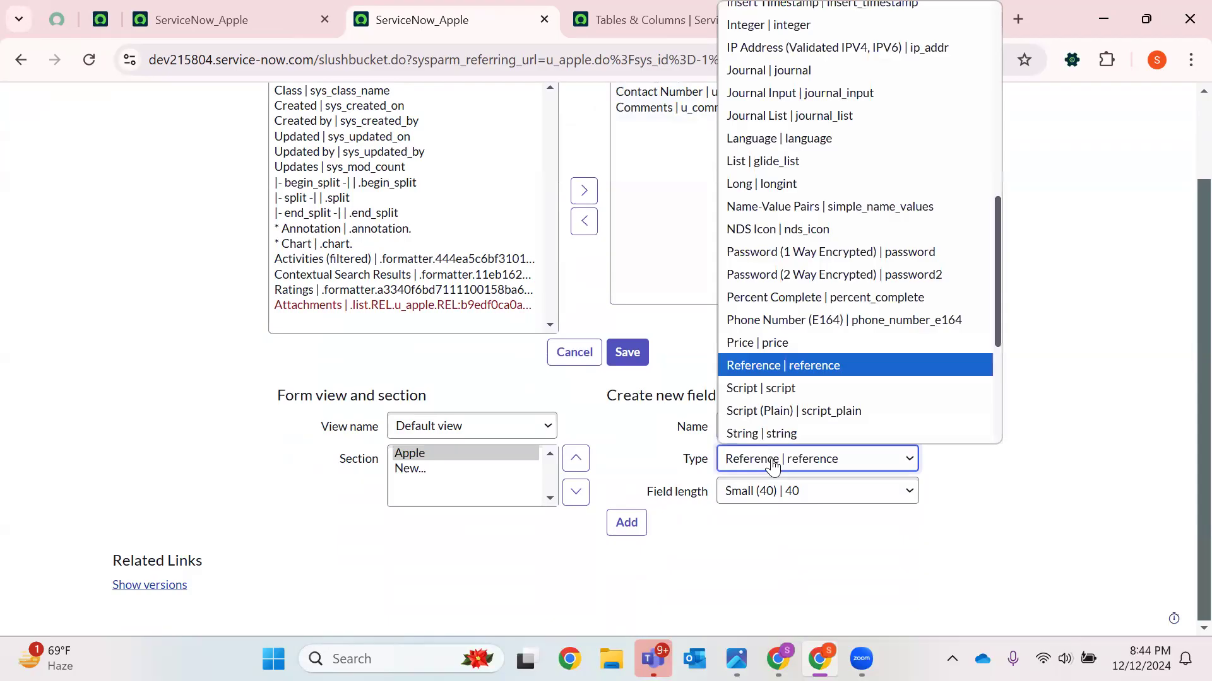
pyautogui.click(773, 466)
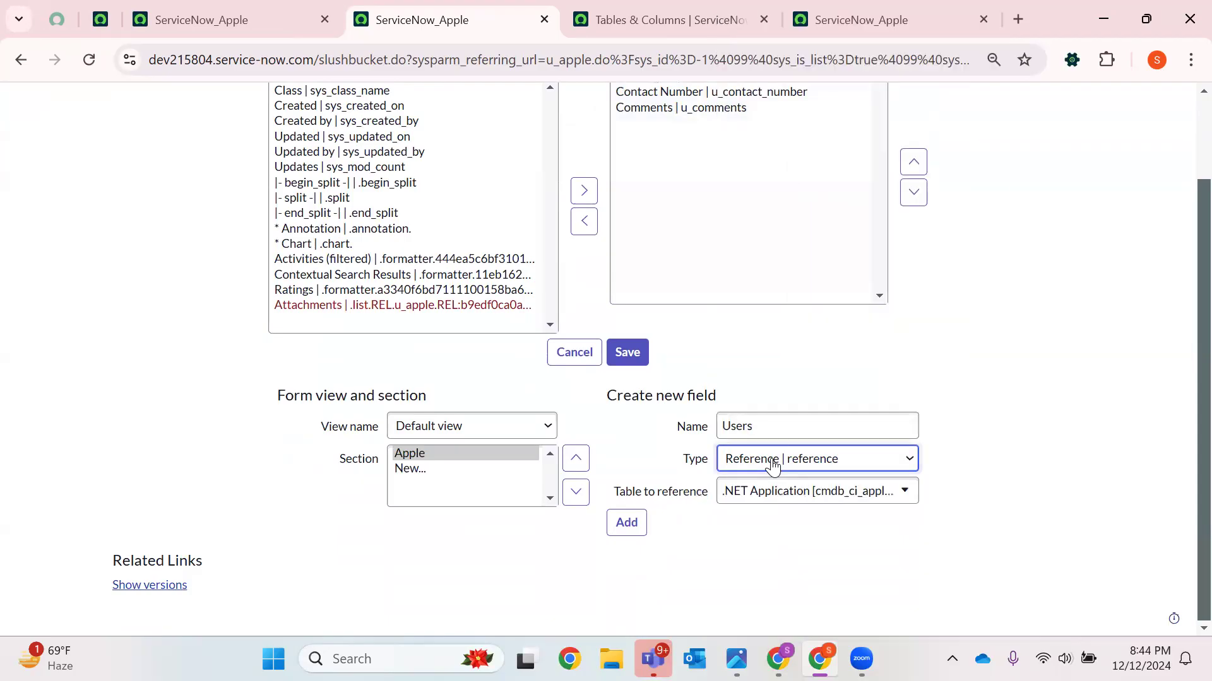
pyautogui.click(756, 496)
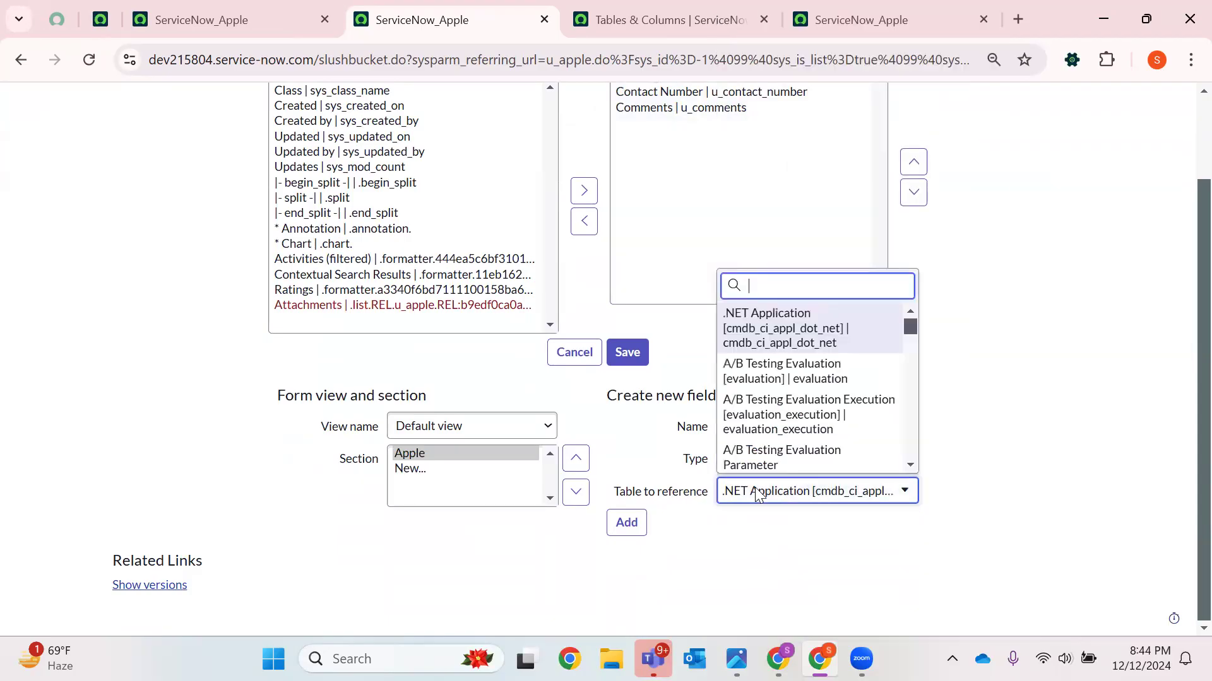
pyautogui.write('sys_user')
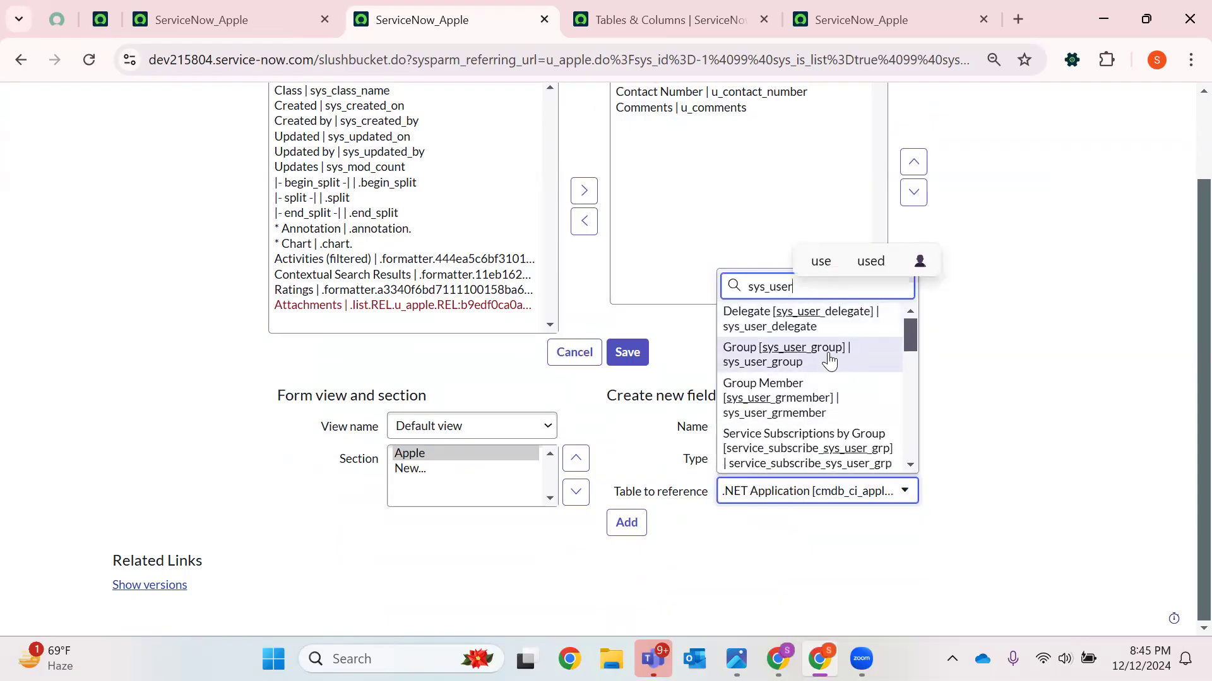
pyautogui.scroll(-5, 824, 366)
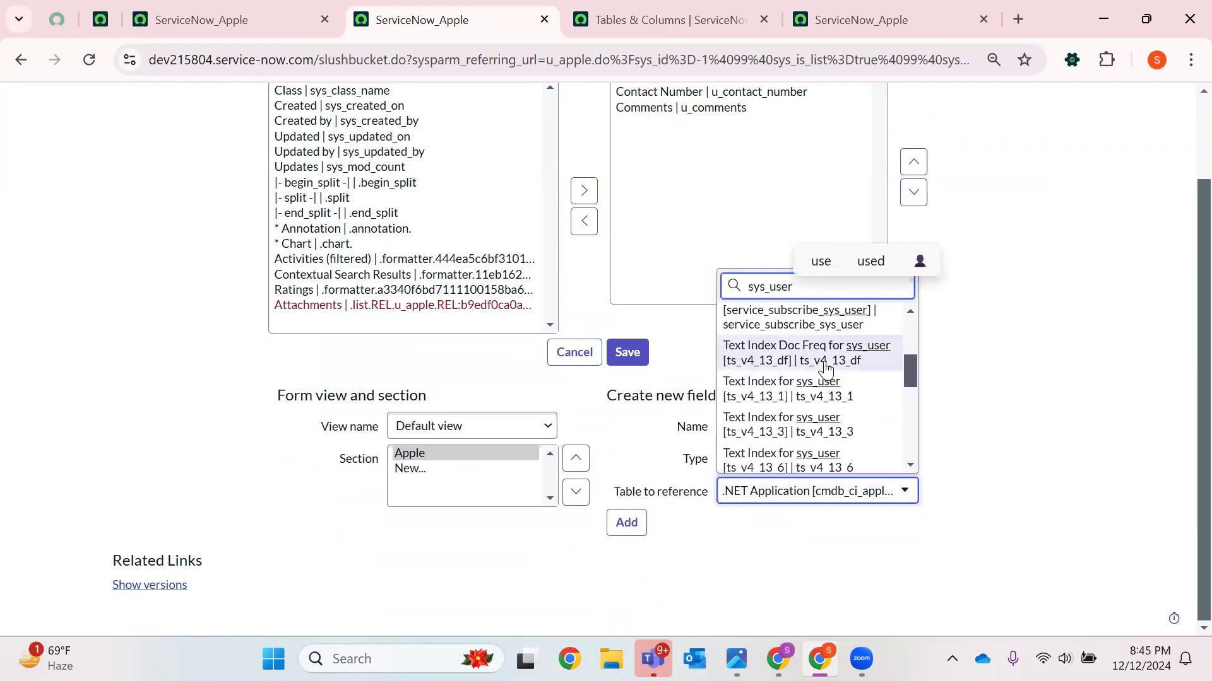
pyautogui.scroll(-4, 824, 372)
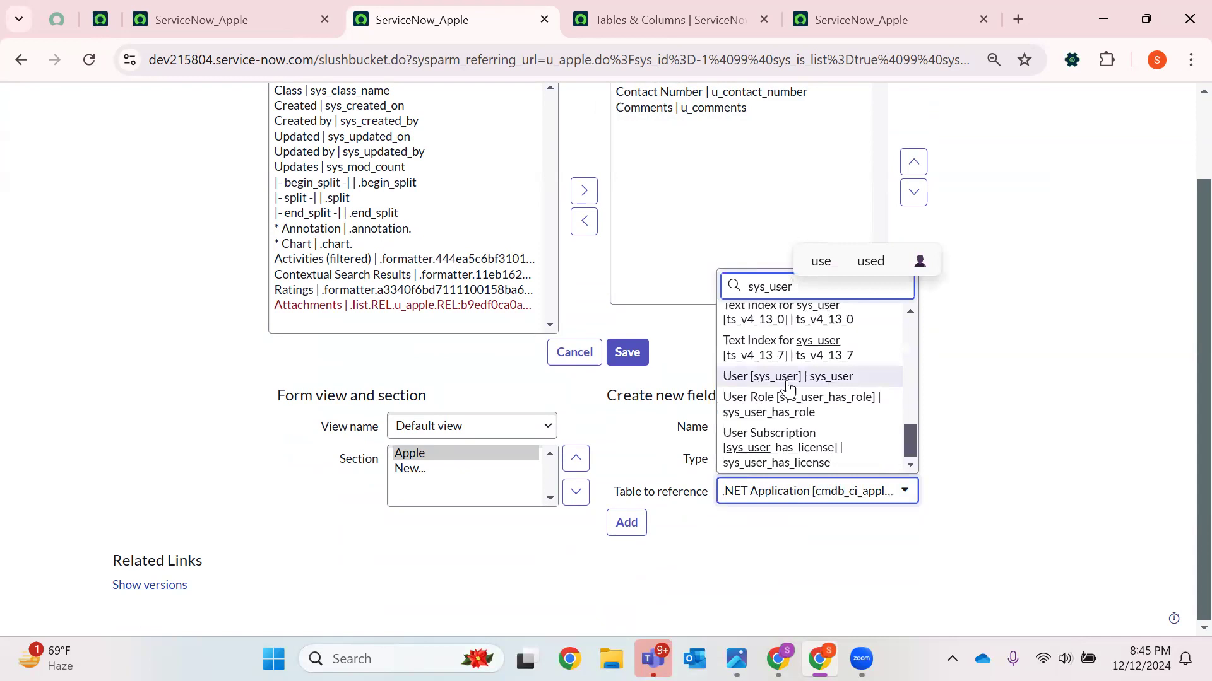
pyautogui.click(792, 378)
pyautogui.click(627, 522)
# Save the Apple form layout and close the saving dialog
pyautogui.scroll(2, 753, 217)
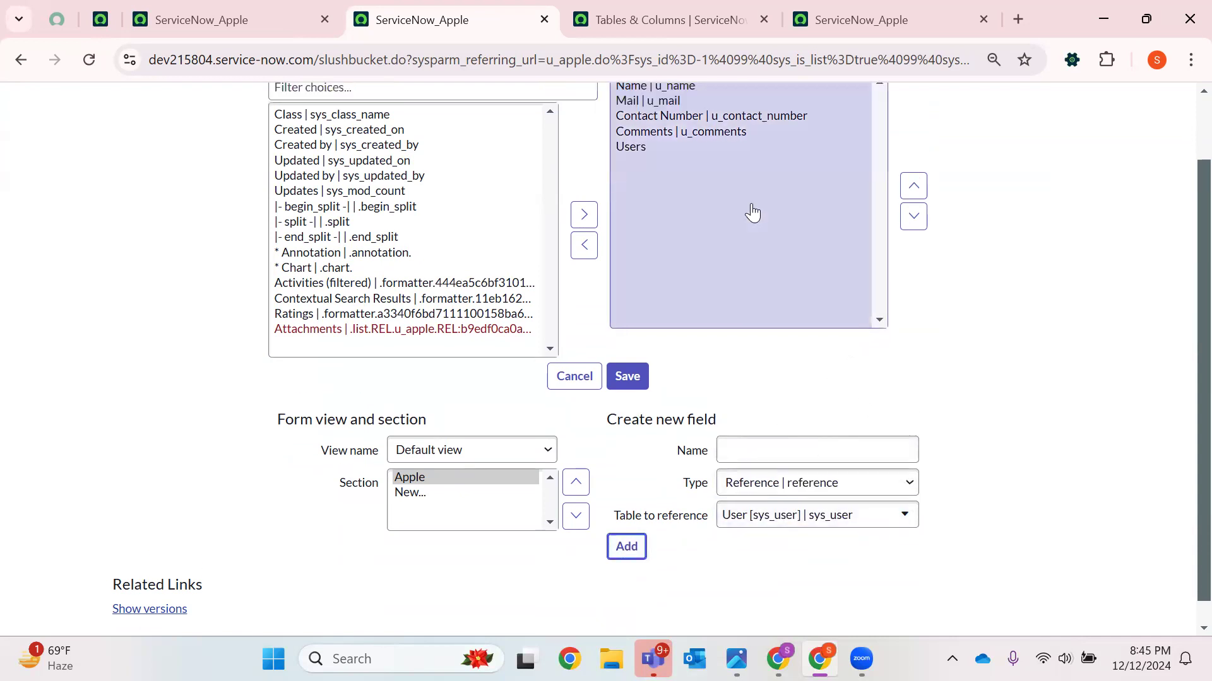
pyautogui.click(627, 470)
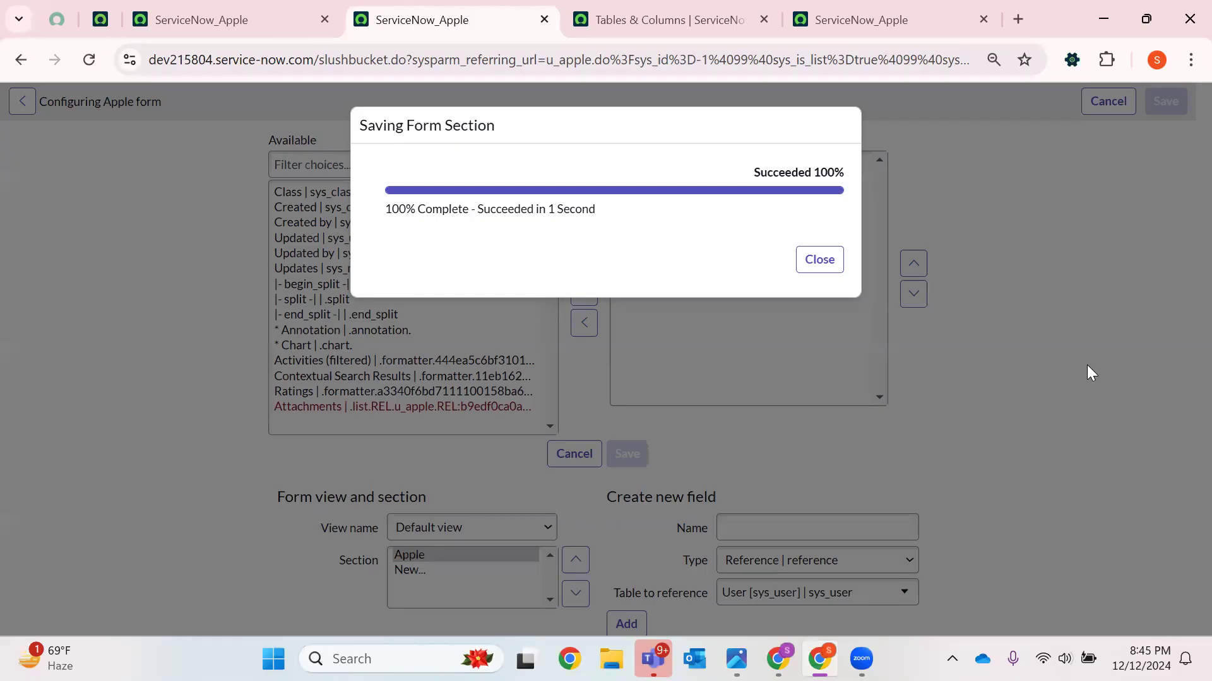
pyautogui.click(821, 261)
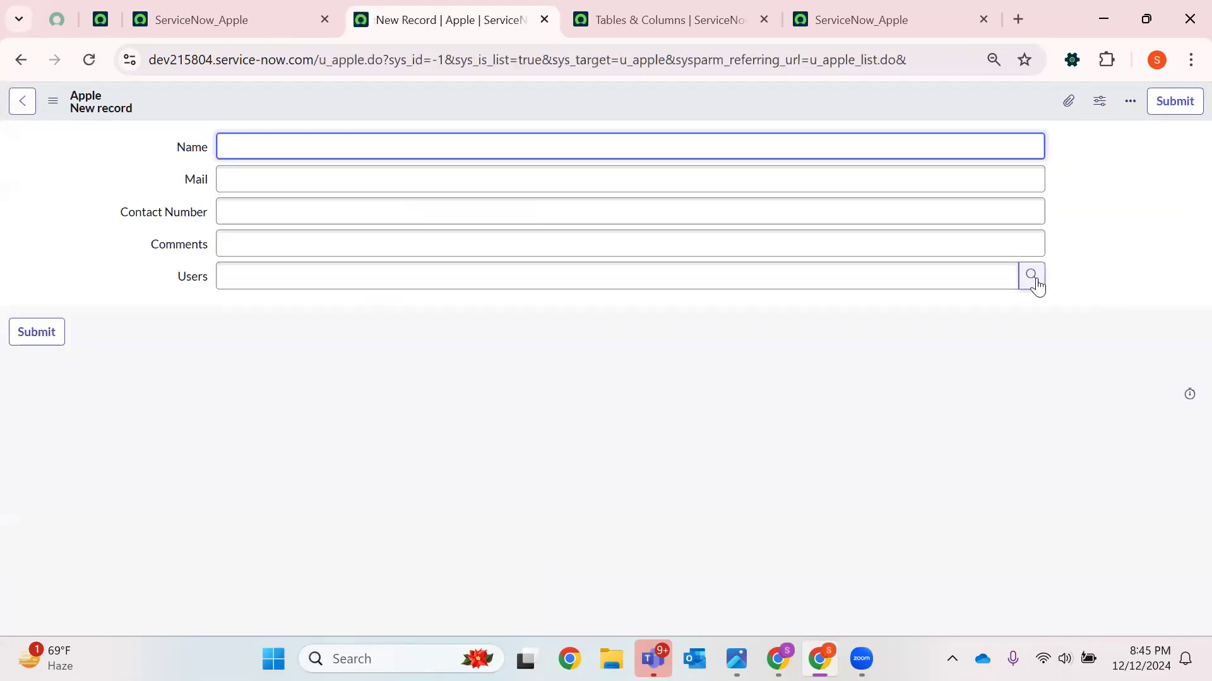
# Open the user lookup list from the new Users field on the Apple record
pyautogui.click(1031, 291)
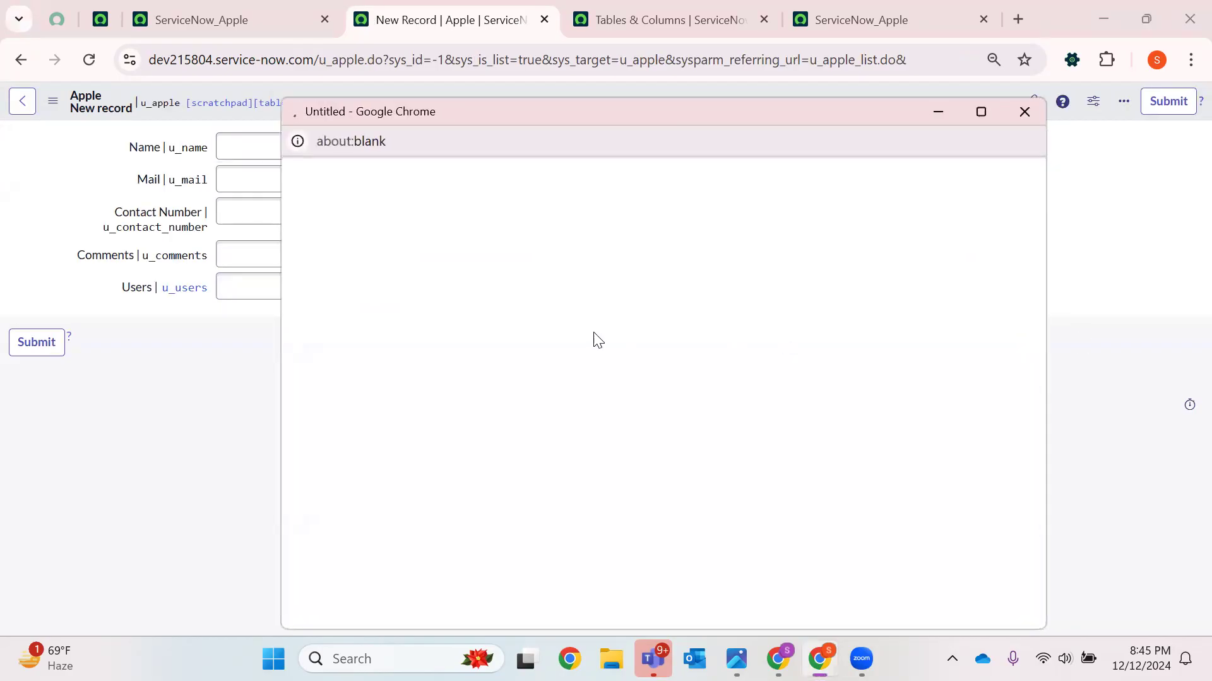
pyautogui.doubleClick(522, 141)
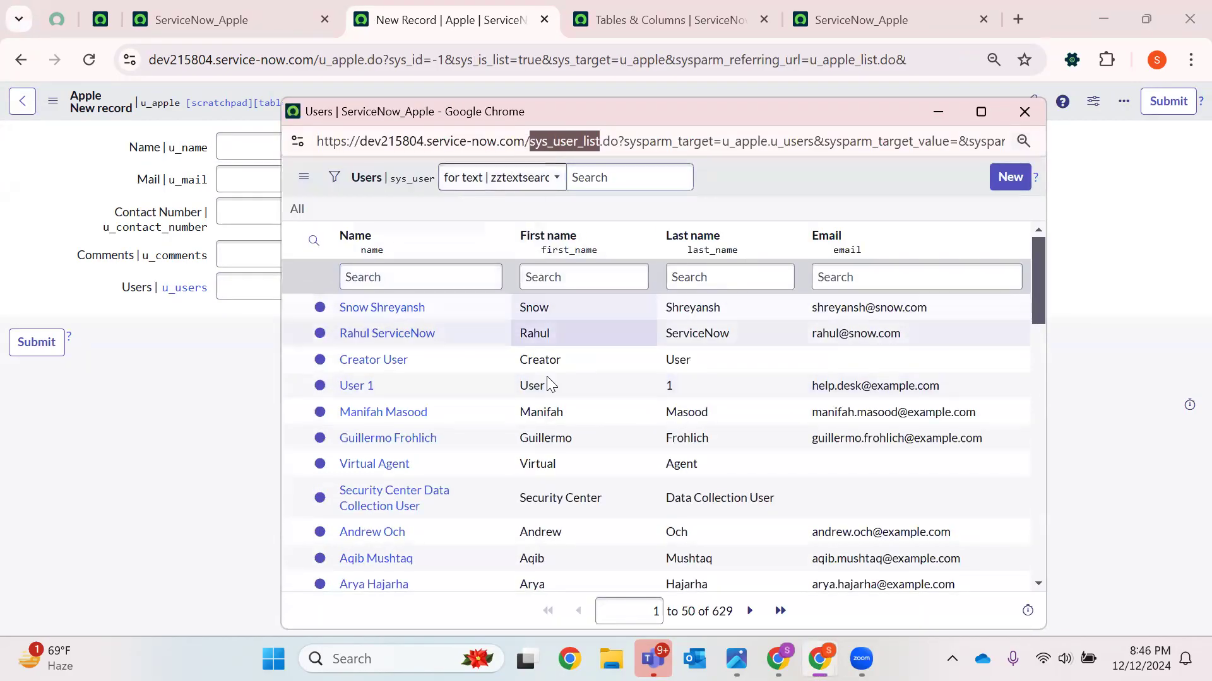
pyautogui.scroll(-6, 549, 378)
pyautogui.scroll(6, 612, 258)
# Reload the Apple schema map, switch on referenced, referencing and extended tables, then close that tab
pyautogui.click(732, 4)
pyautogui.click(732, 6)
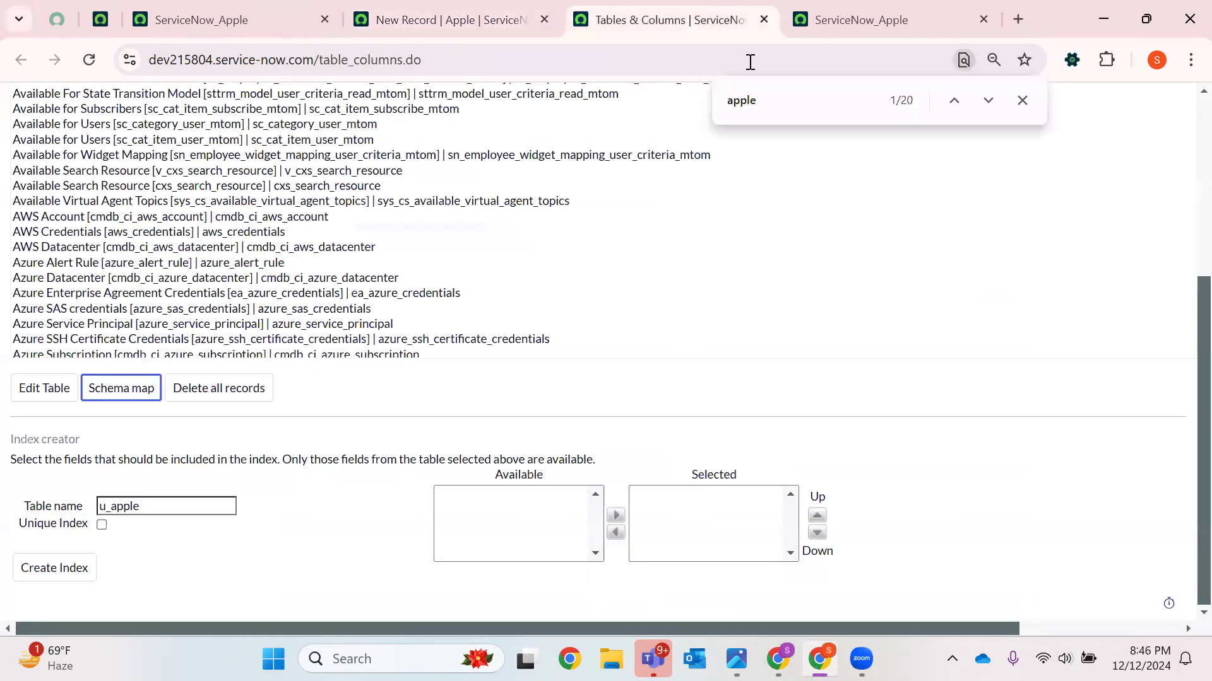
pyautogui.click(837, 8)
pyautogui.click(88, 62)
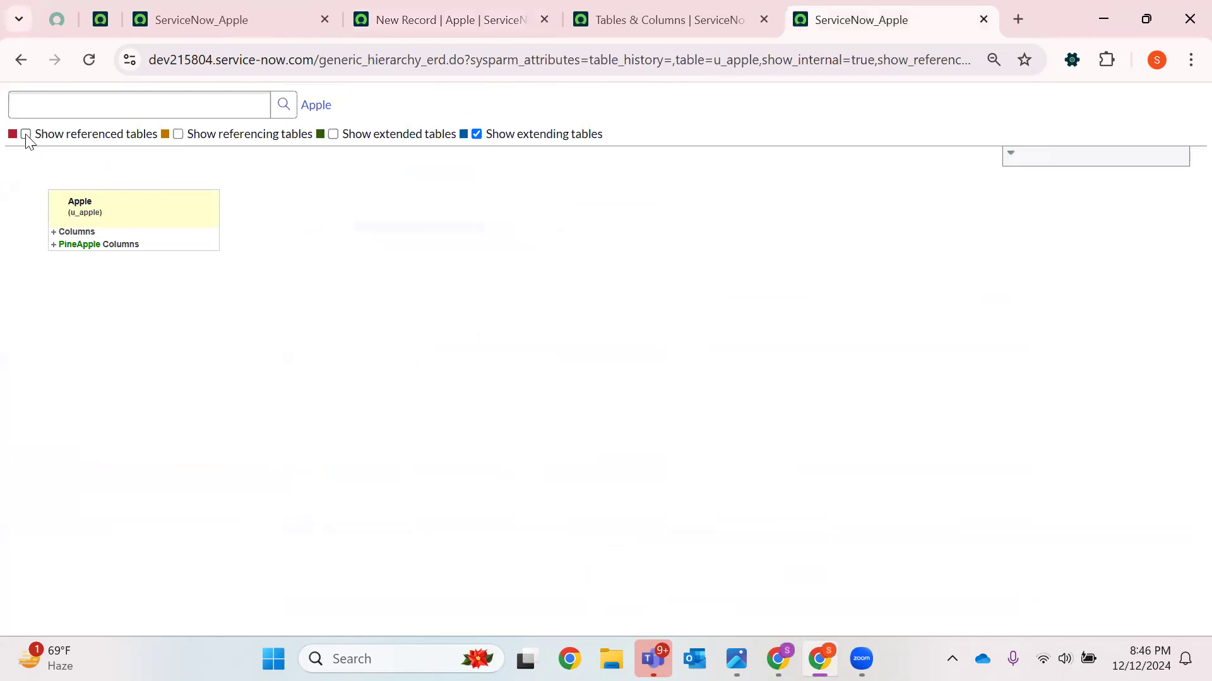
pyautogui.click(25, 133)
pyautogui.click(178, 134)
pyautogui.click(333, 134)
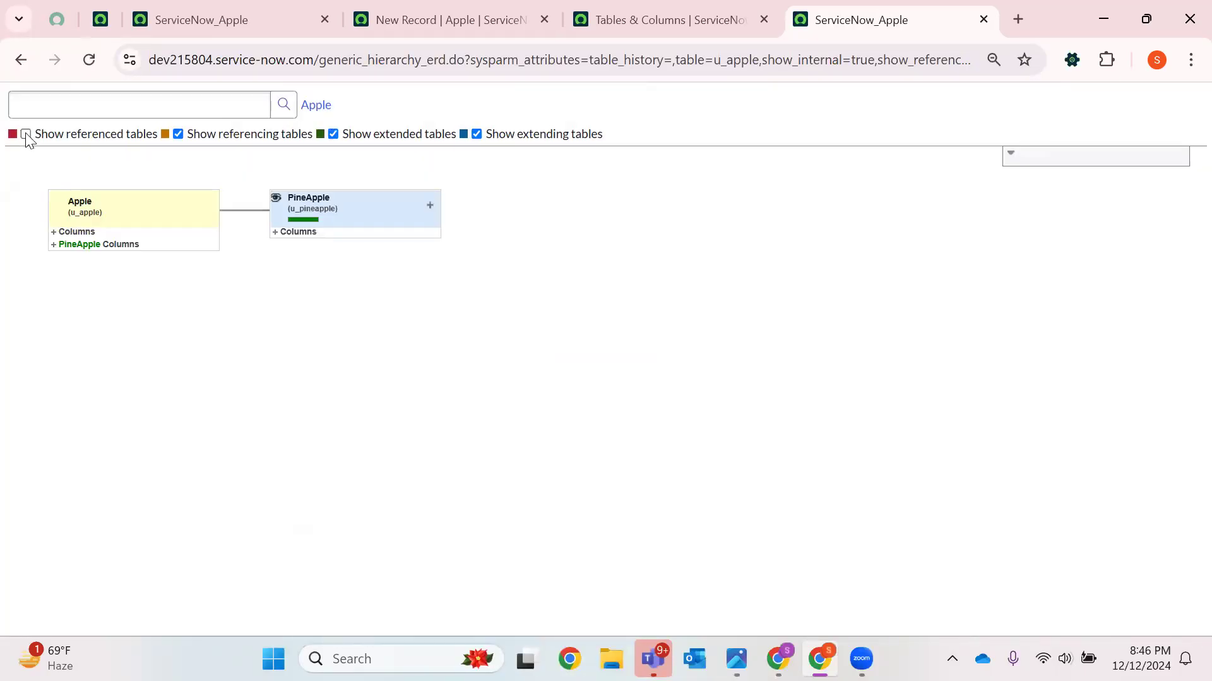
pyautogui.click(26, 133)
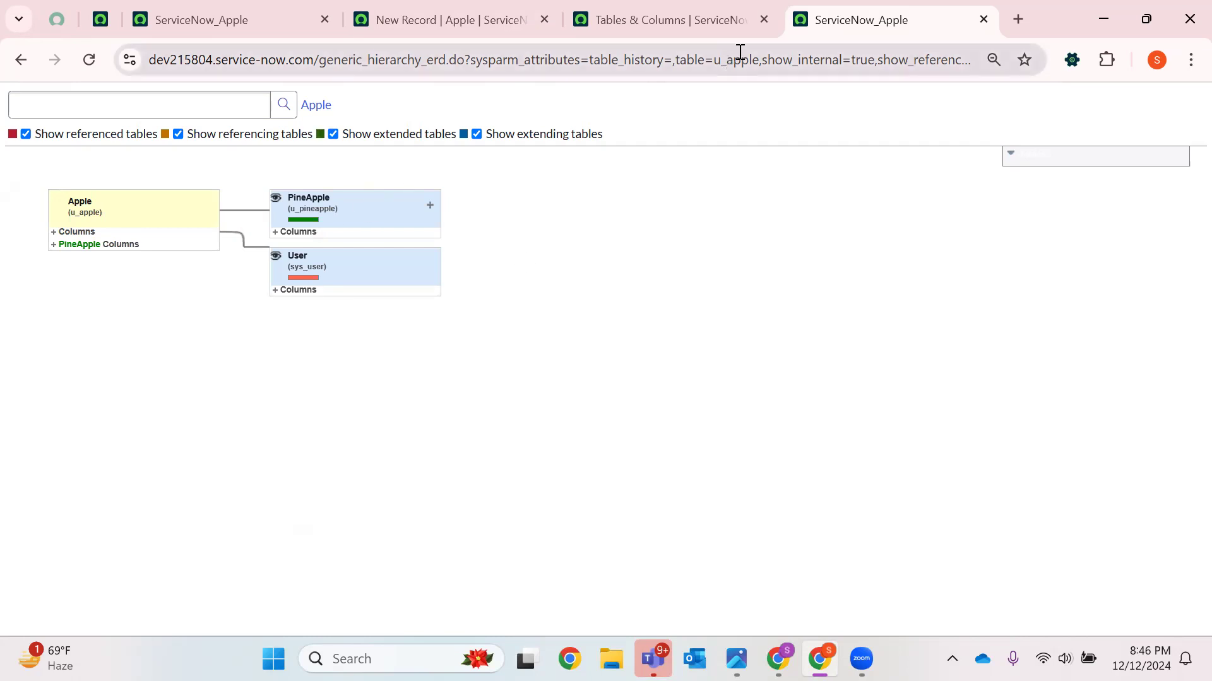
pyautogui.click(983, 20)
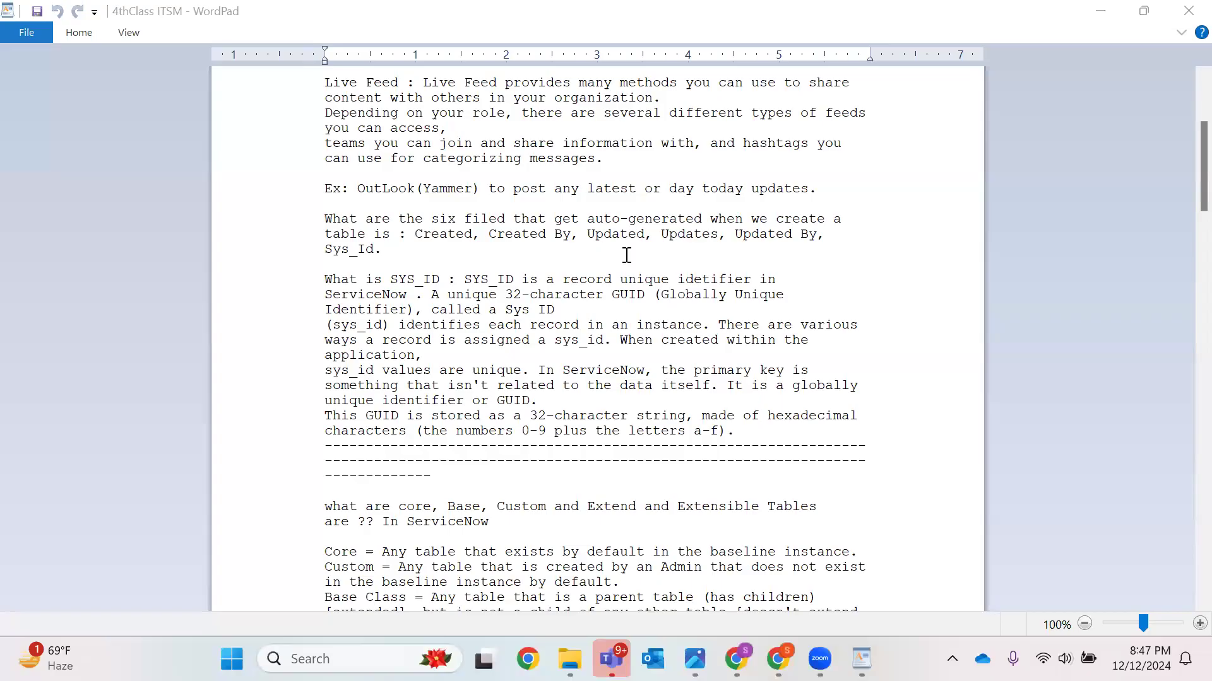
# Switch to the 4thClass ITSM notes in WordPad and read the definitions of Core, Custom and Base Class tables
pyautogui.scroll(-7, 627, 252)
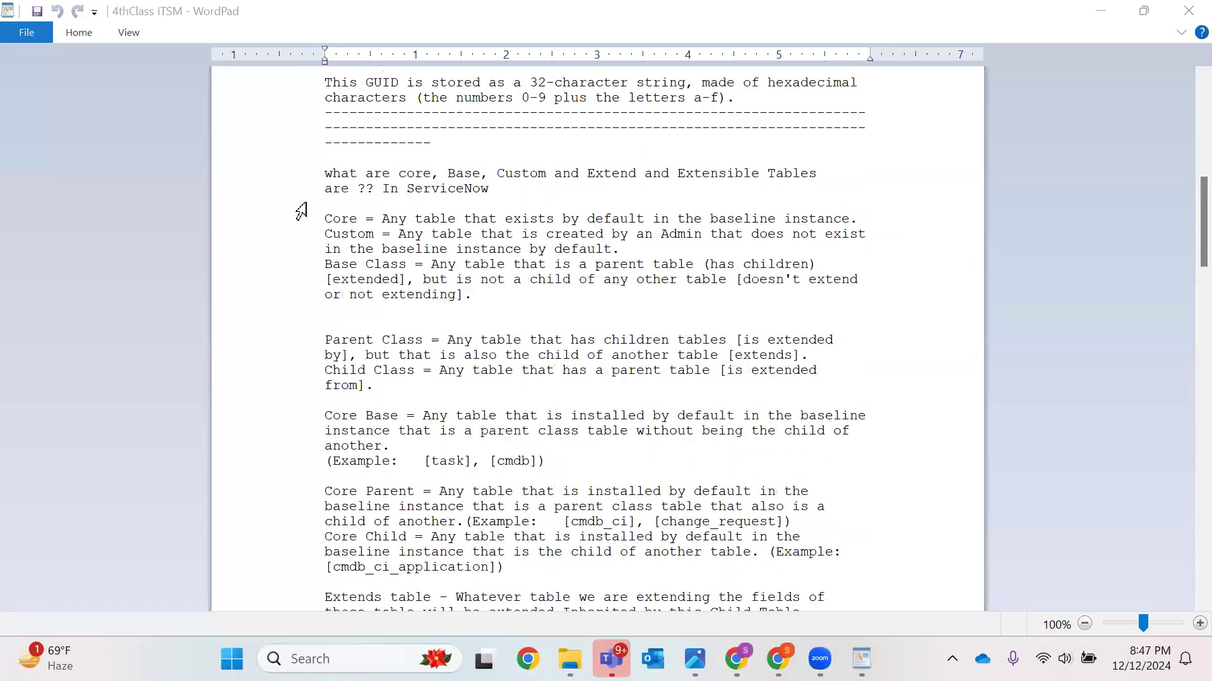
pyautogui.click(340, 177)
pyautogui.moveTo(491, 287); pyautogui.dragTo(316, 179)
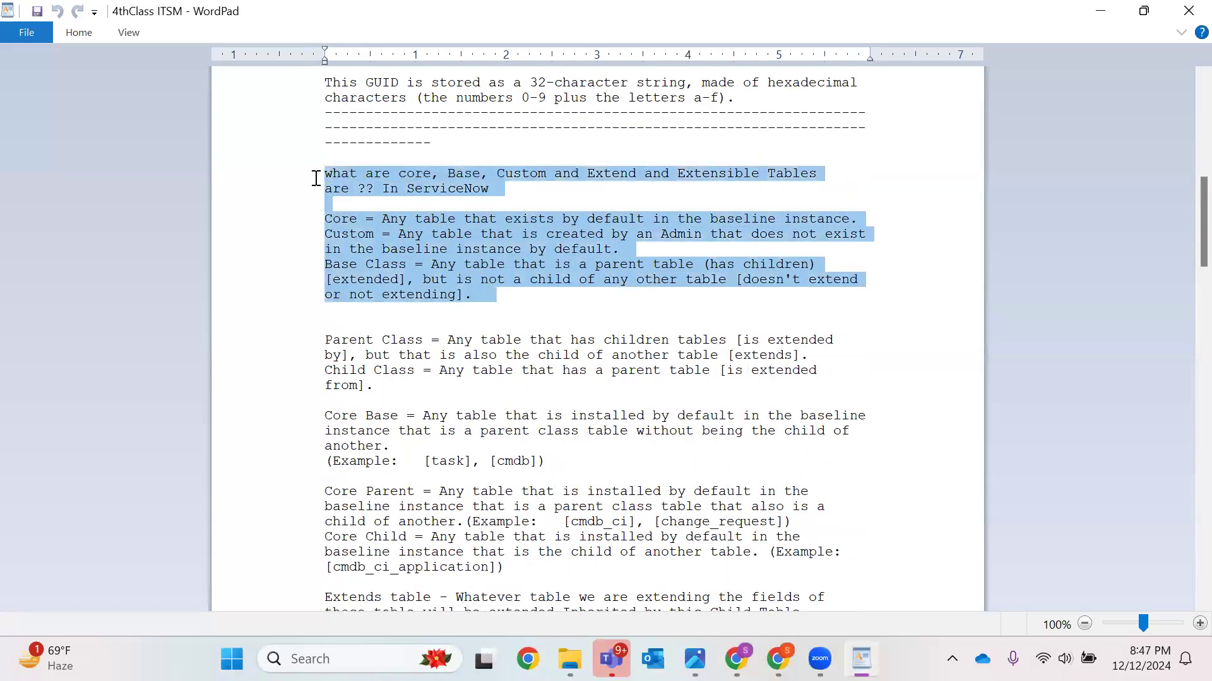
pyautogui.click(812, 232)
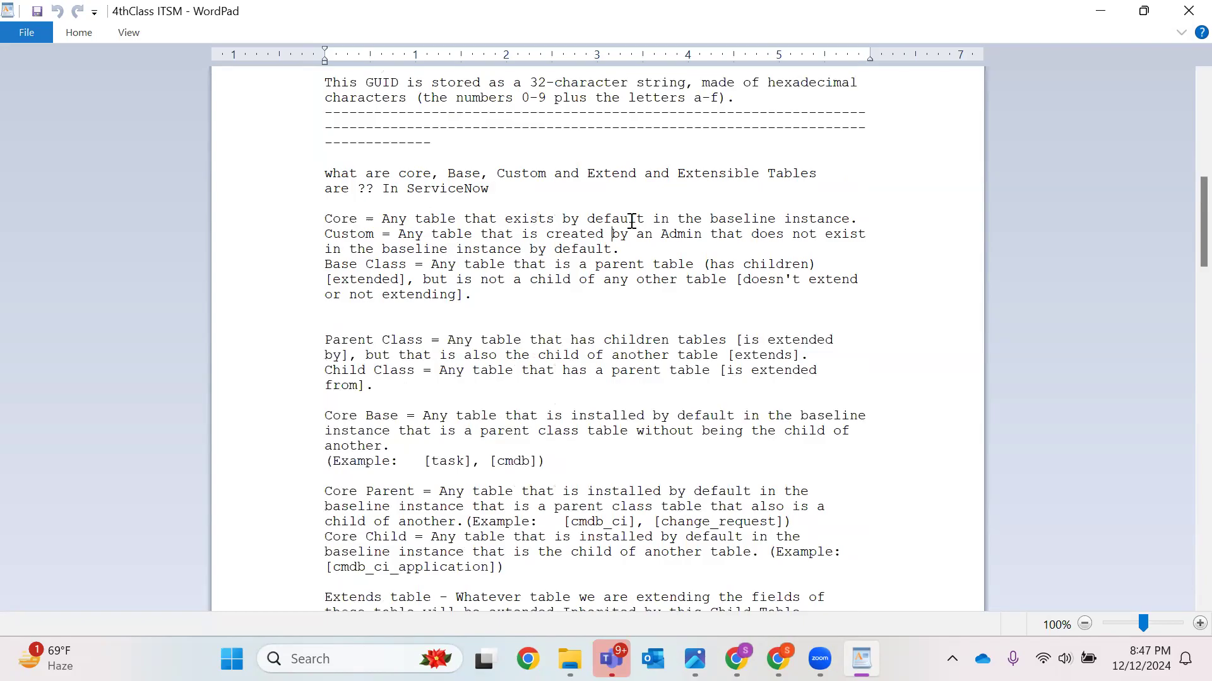
pyautogui.doubleClick(612, 218)
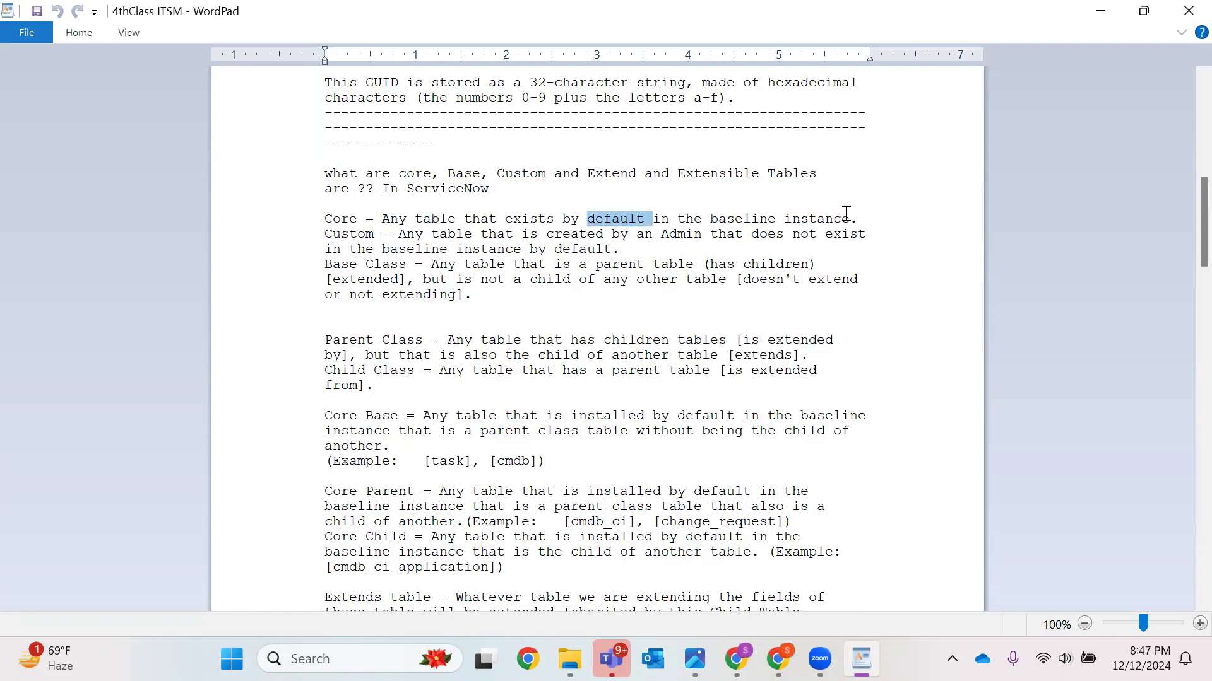
pyautogui.tripleClick(709, 209)
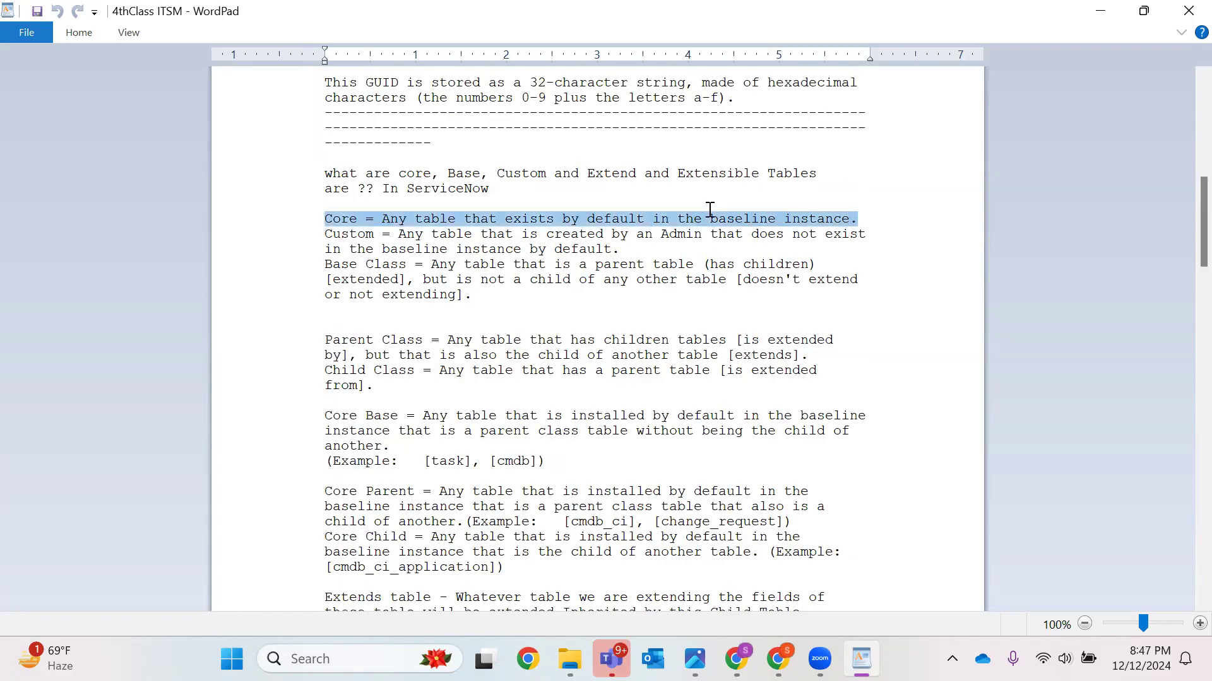
pyautogui.doubleClick(357, 235)
pyautogui.moveTo(645, 249); pyautogui.dragTo(326, 235)
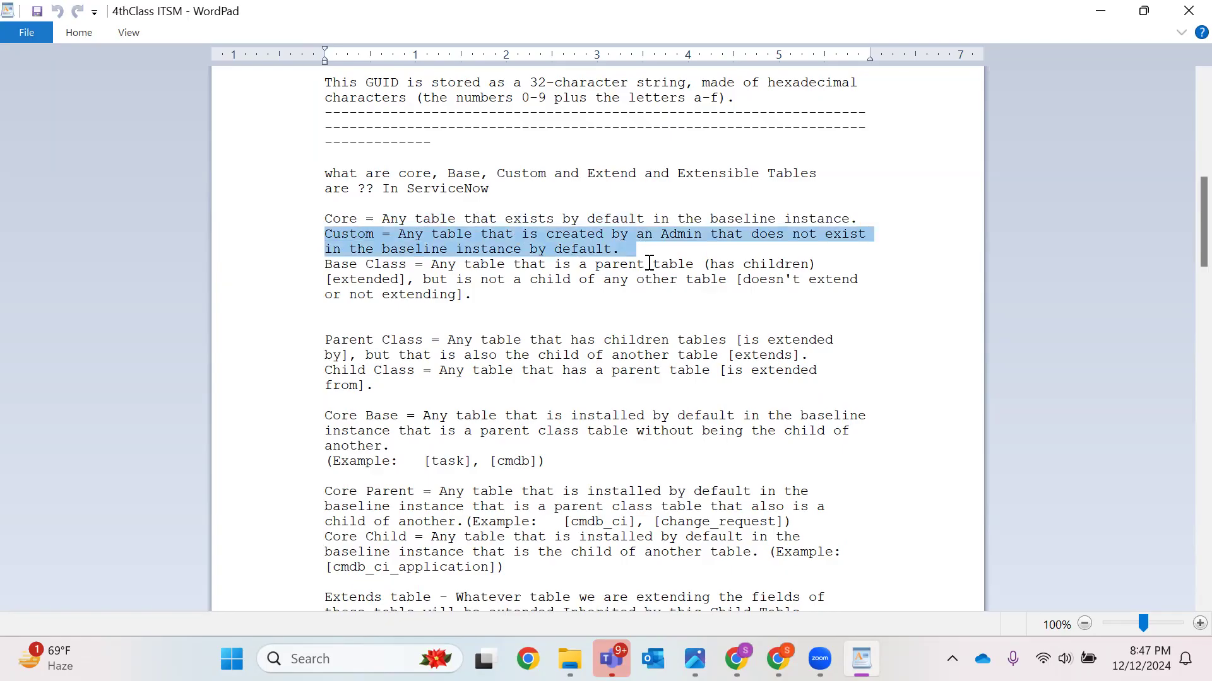
pyautogui.click(717, 264)
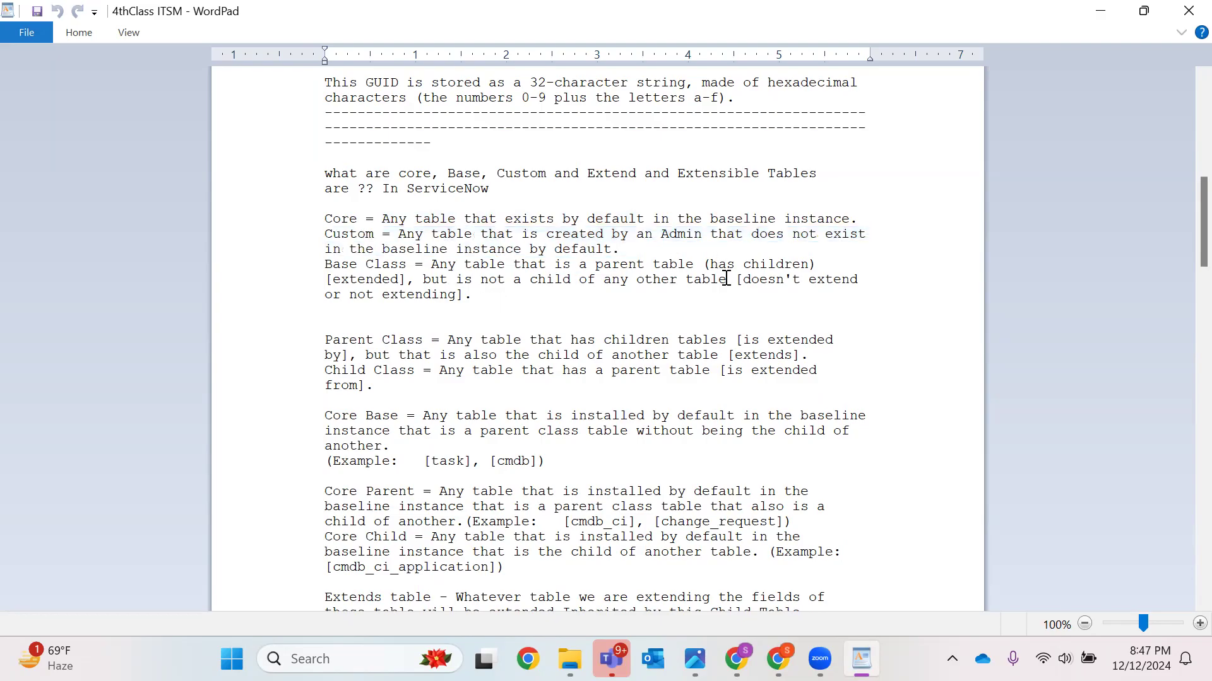
pyautogui.moveTo(486, 296); pyautogui.dragTo(314, 283)
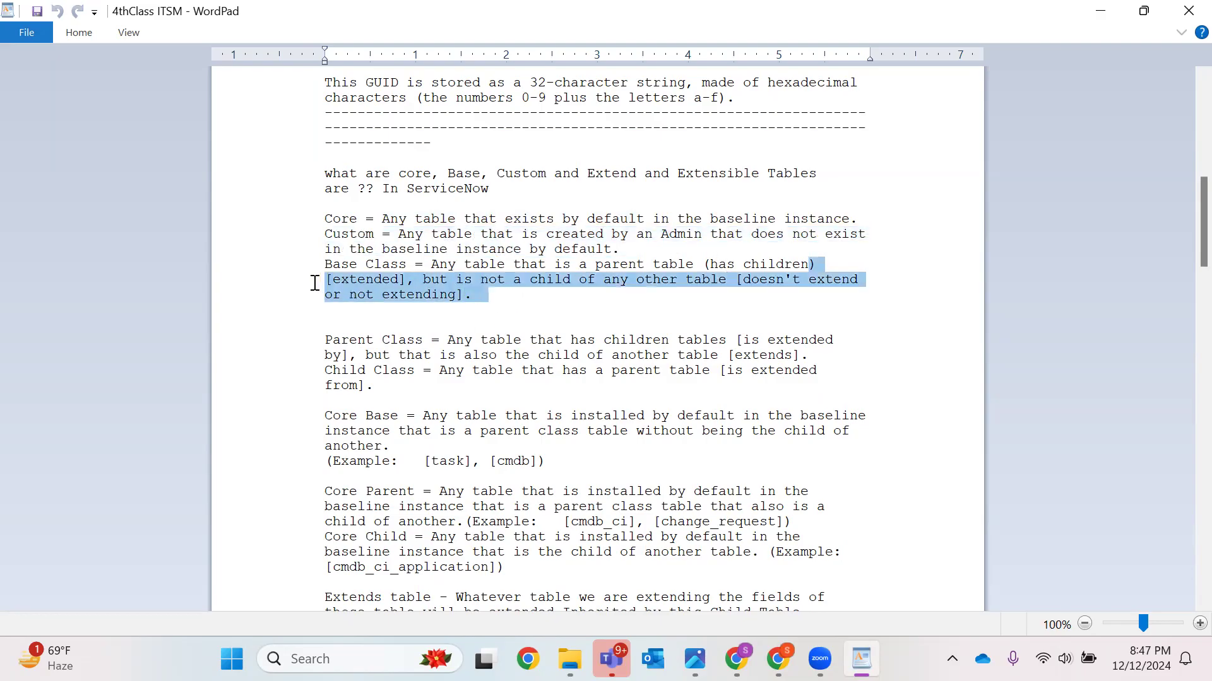
pyautogui.click(760, 279)
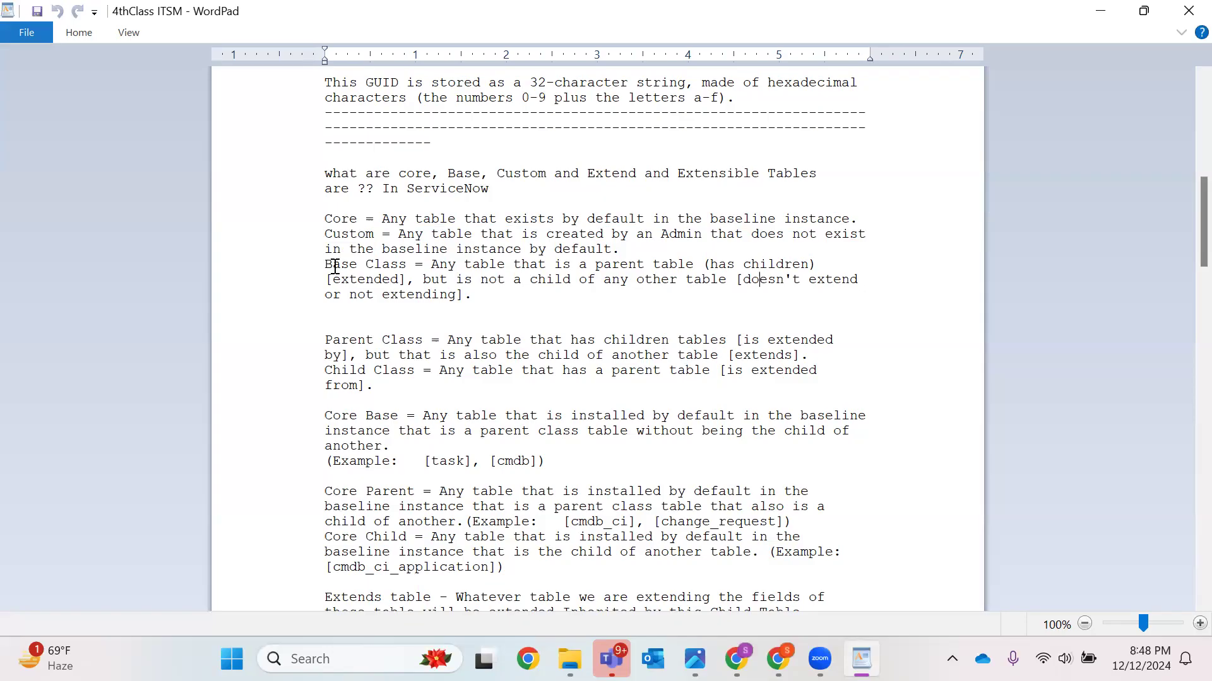
pyautogui.moveTo(327, 265); pyautogui.dragTo(396, 263)
pyautogui.click(652, 317)
pyautogui.scroll(-2, 552, 315)
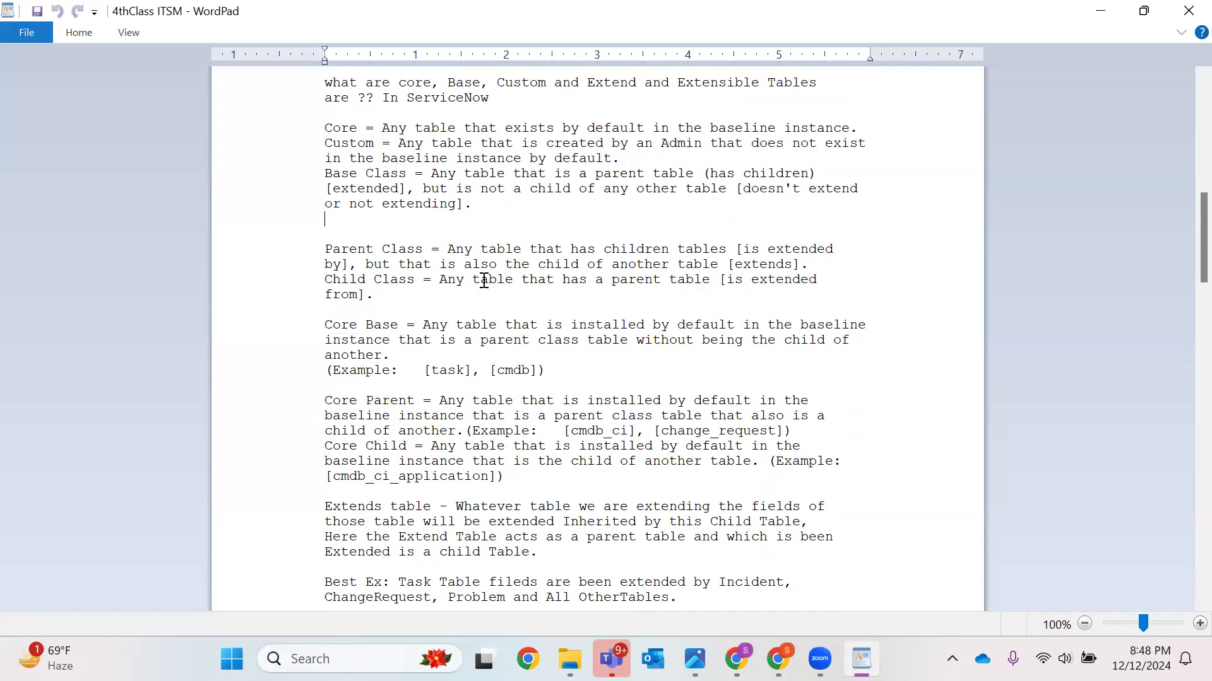
# Read the notes defining Core Base, Core Parent and Core Child tables with their examples
pyautogui.doubleClick(349, 325)
pyautogui.doubleClick(474, 326)
pyautogui.doubleClick(603, 326)
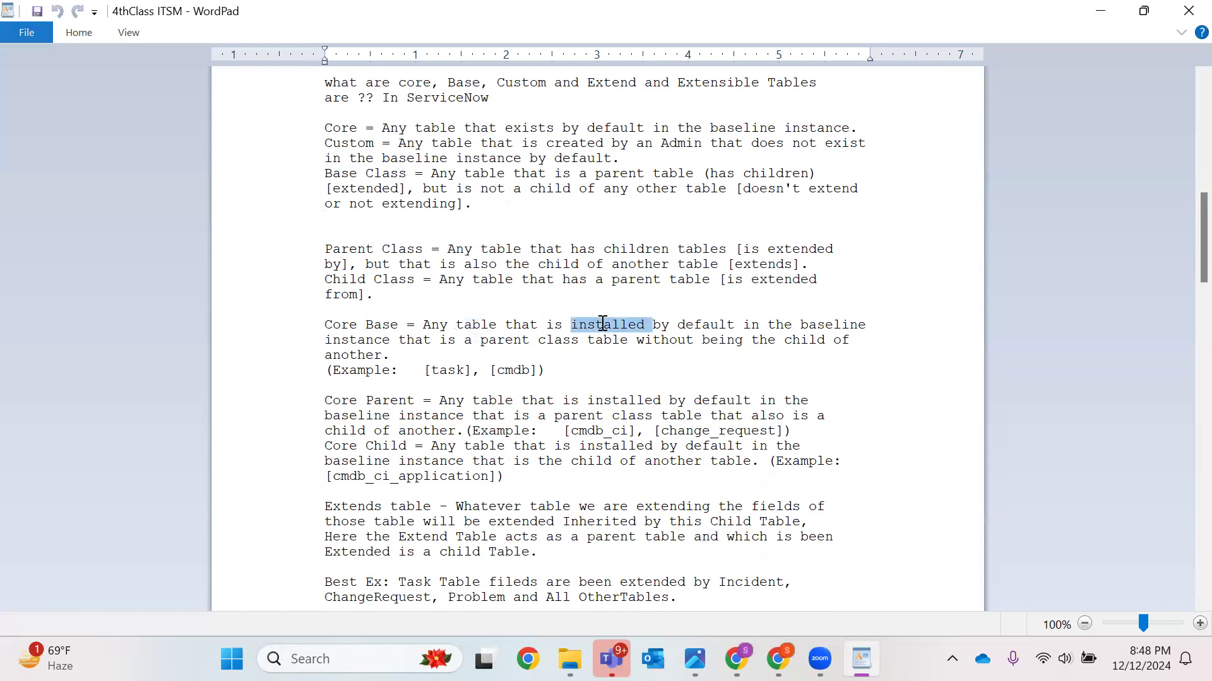
pyautogui.doubleClick(711, 324)
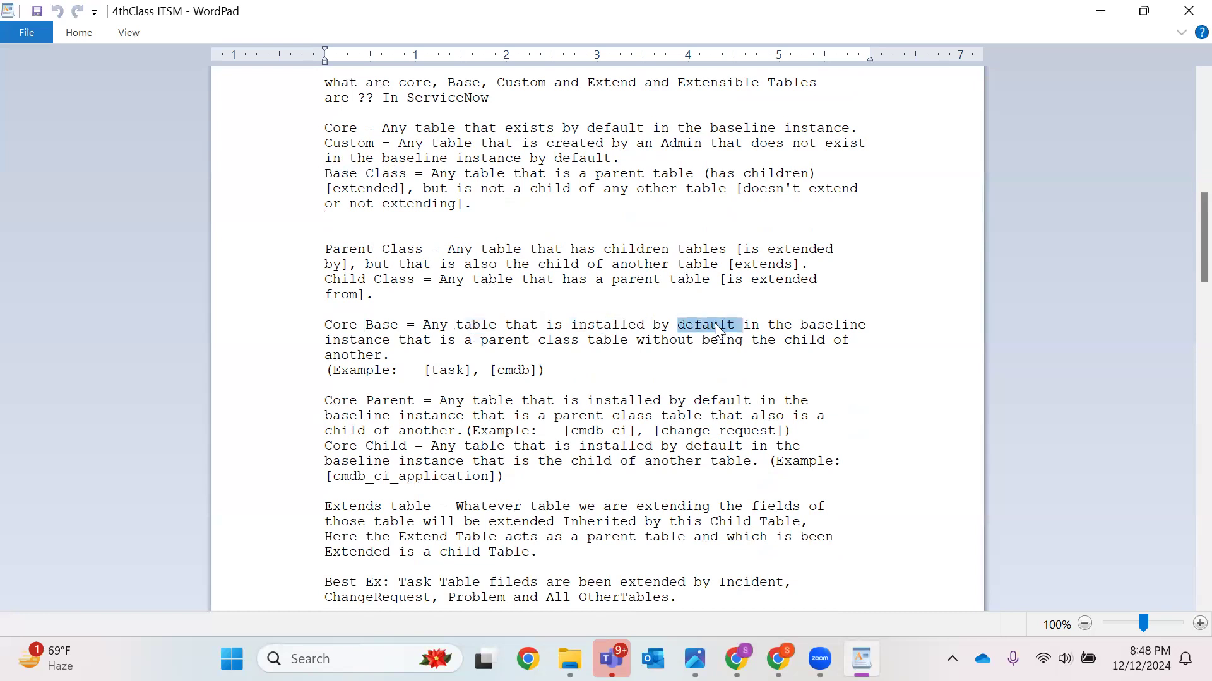
pyautogui.doubleClick(817, 332)
pyautogui.doubleClick(521, 344)
pyautogui.click(655, 346)
pyautogui.doubleClick(313, 327)
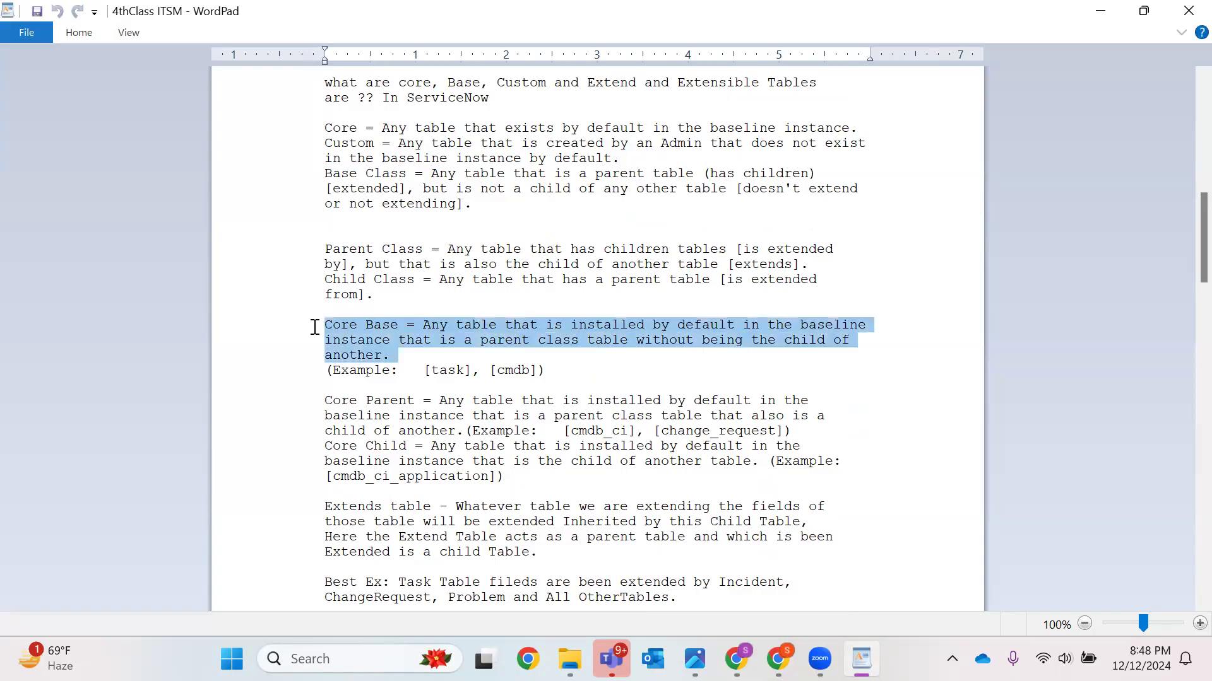
pyautogui.moveTo(593, 373); pyautogui.dragTo(320, 328)
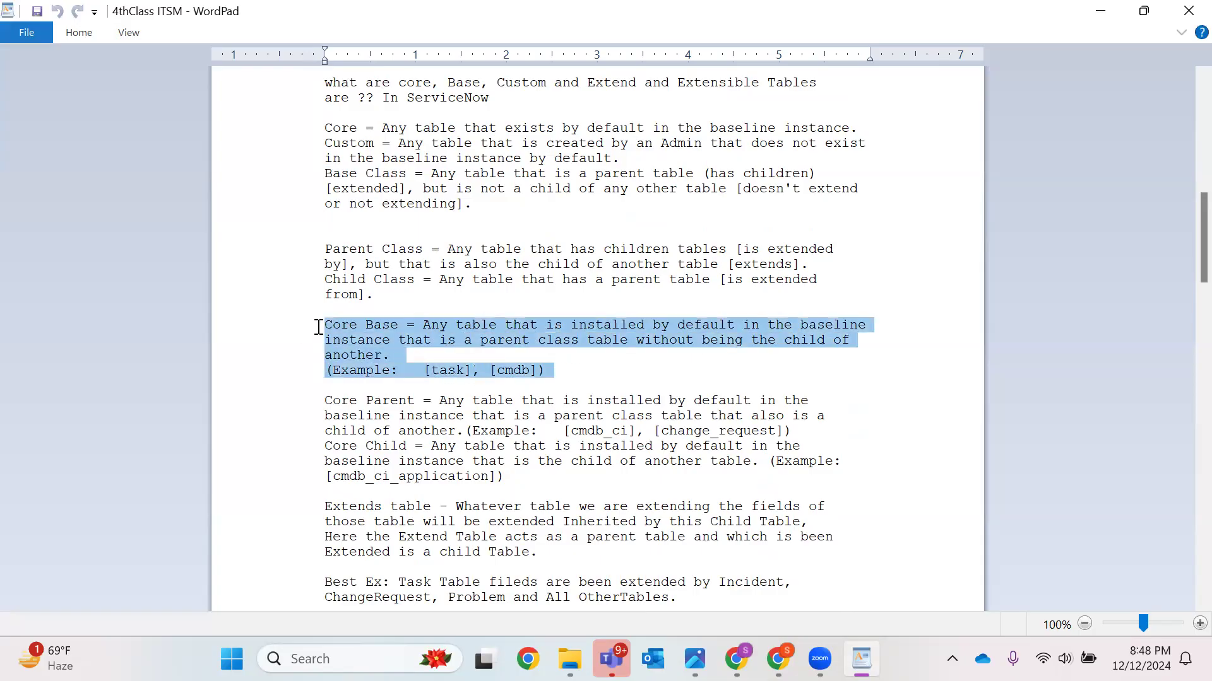
pyautogui.doubleClick(448, 371)
pyautogui.click(526, 370)
pyautogui.doubleClick(526, 369)
pyautogui.scroll(-2, 576, 373)
pyautogui.click(370, 324)
pyautogui.doubleClick(370, 324)
pyautogui.doubleClick(573, 309)
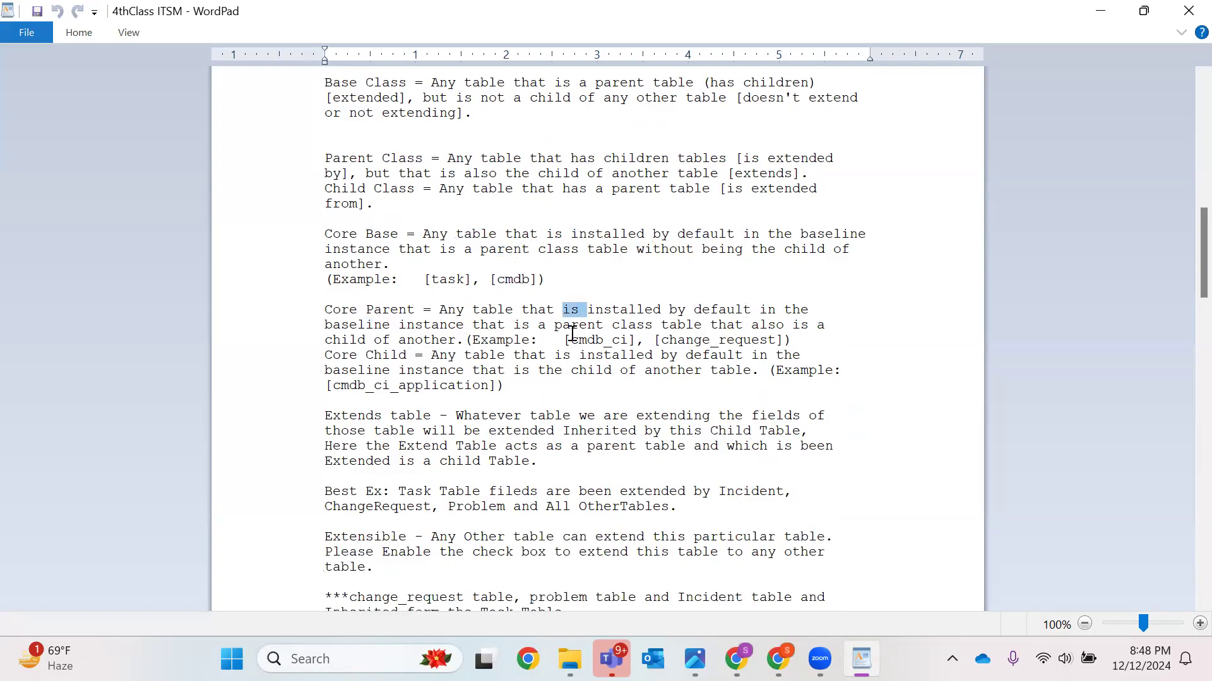
# Read the Core Parent and Core Child table definitions and their examples in the notes
pyautogui.doubleClick(442, 341)
pyautogui.doubleClick(515, 279)
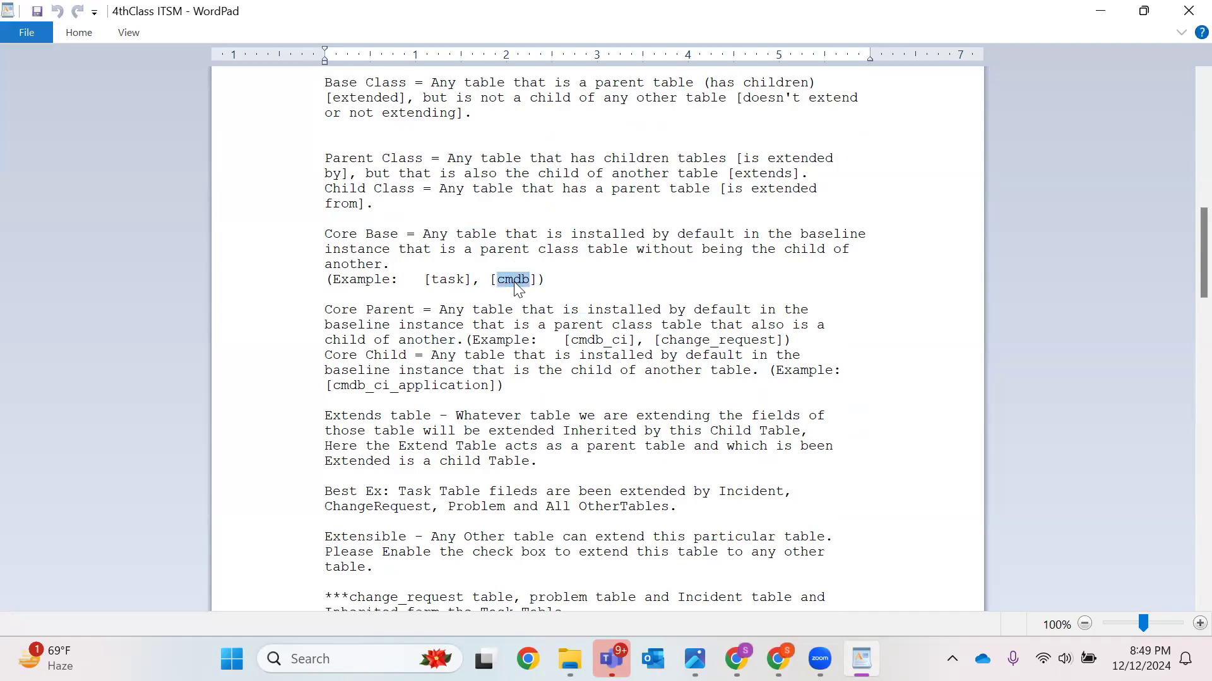
pyautogui.click(598, 341)
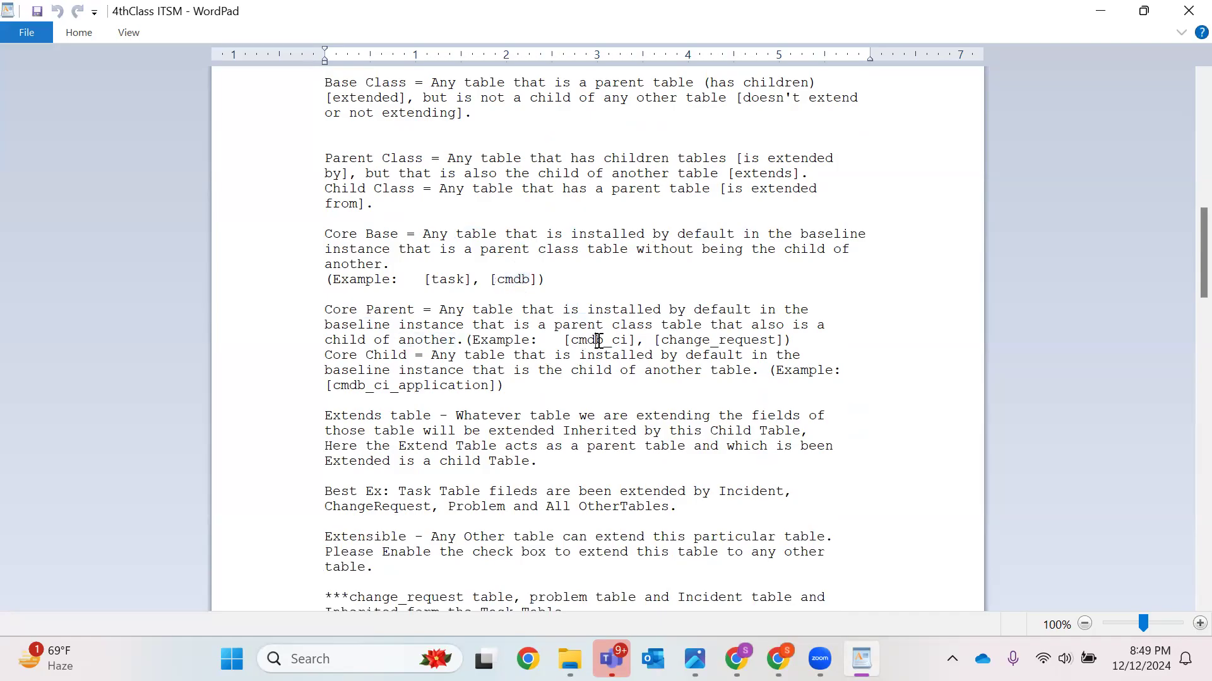
pyautogui.doubleClick(727, 341)
pyautogui.click(311, 357)
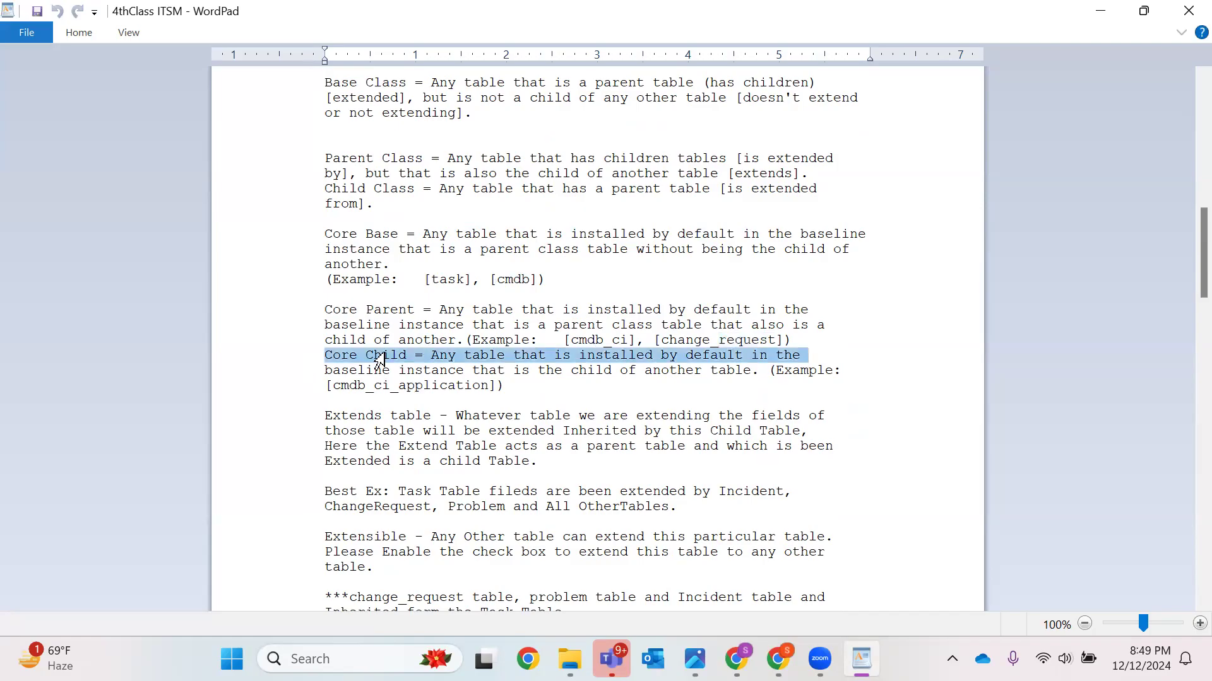
pyautogui.click(597, 357)
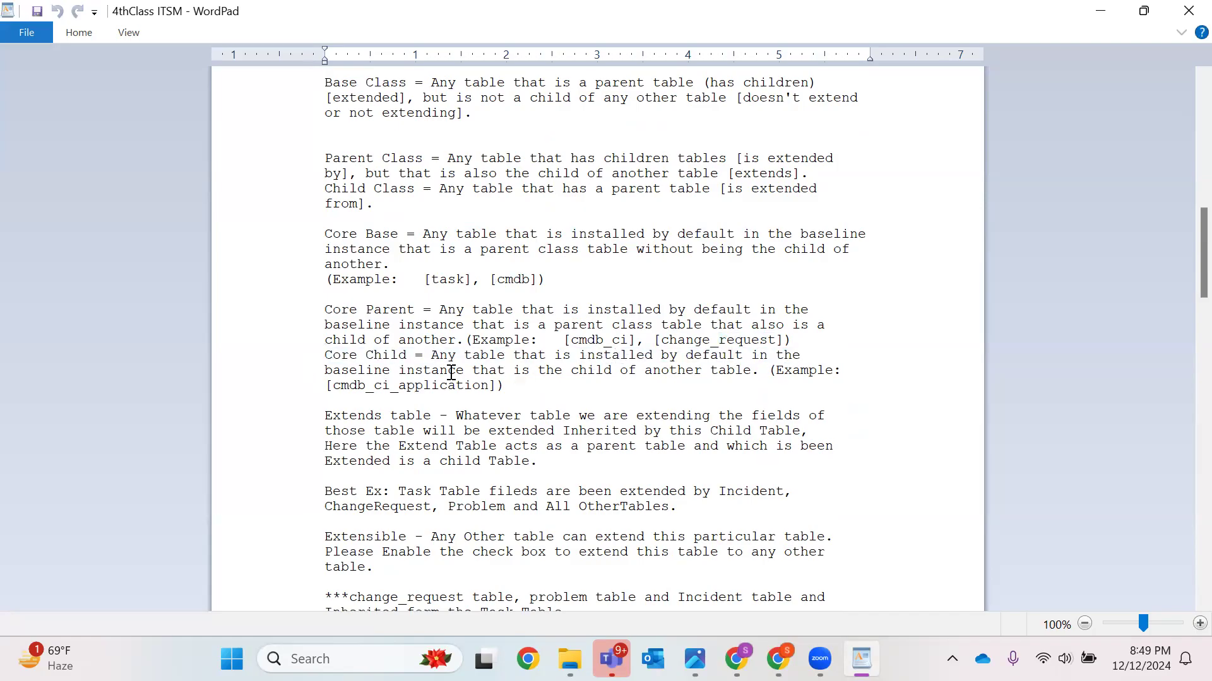
pyautogui.click(507, 381)
pyautogui.doubleClick(411, 387)
pyautogui.doubleClick(347, 386)
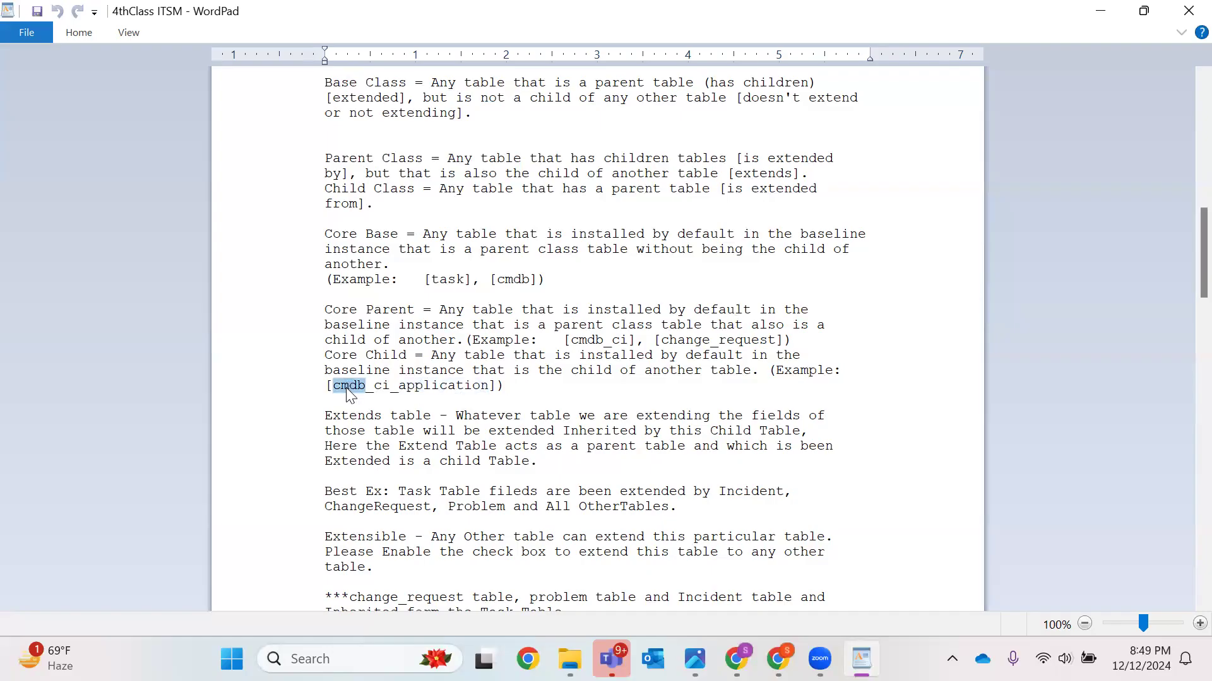
pyautogui.doubleClick(441, 387)
pyautogui.doubleClick(620, 341)
pyautogui.click(580, 341)
pyautogui.moveTo(505, 387); pyautogui.dragTo(325, 311)
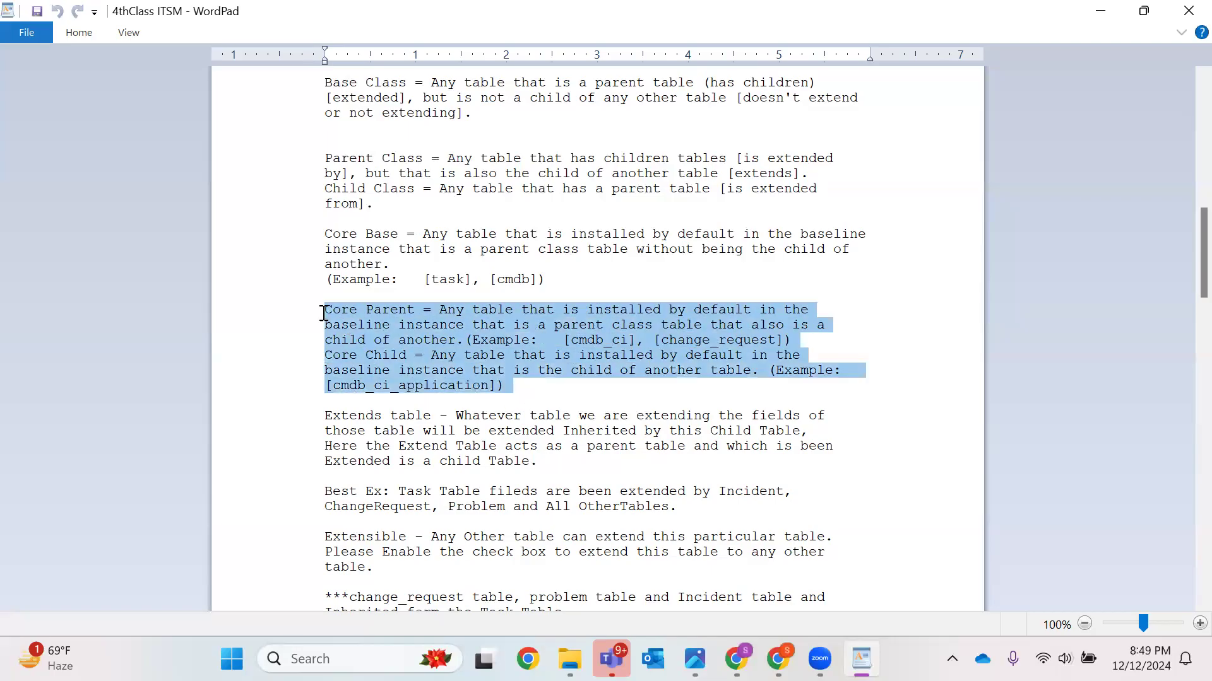
# Read the notes on Extends tables and the Task table example extended by Incident, ChangeRequest and Problem
pyautogui.click(622, 415)
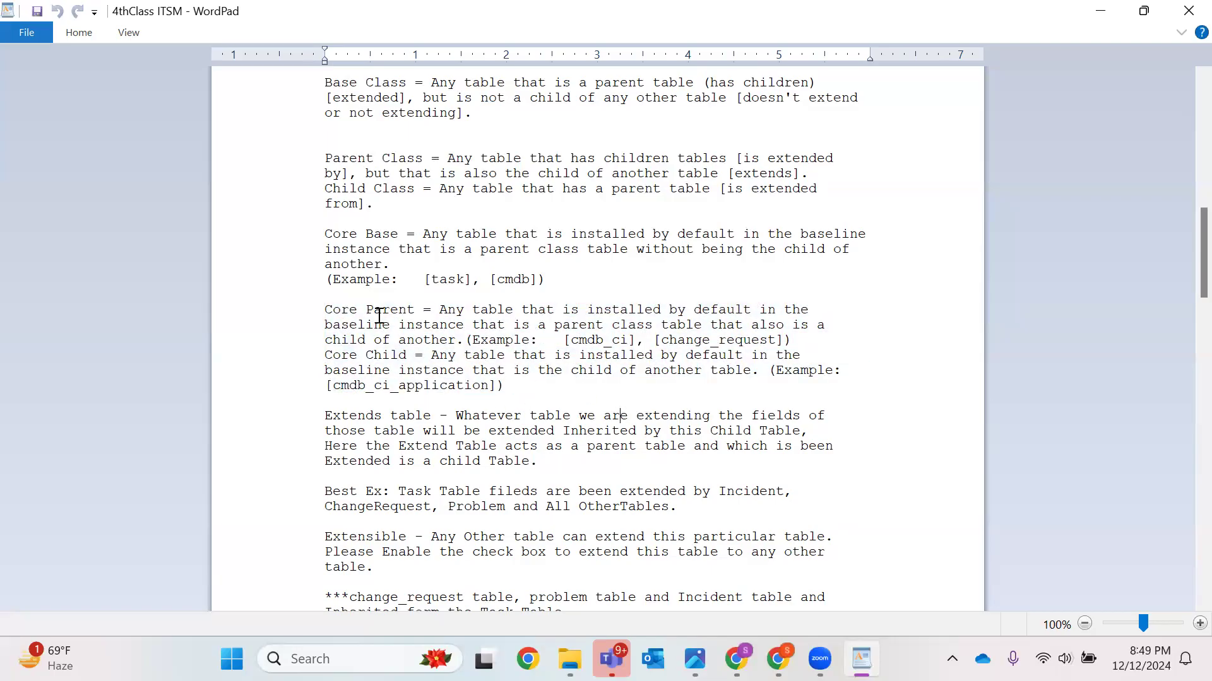
pyautogui.scroll(-2, 556, 360)
pyautogui.scroll(-1, 557, 360)
pyautogui.doubleClick(357, 279)
pyautogui.click(514, 281)
pyautogui.doubleClick(512, 281)
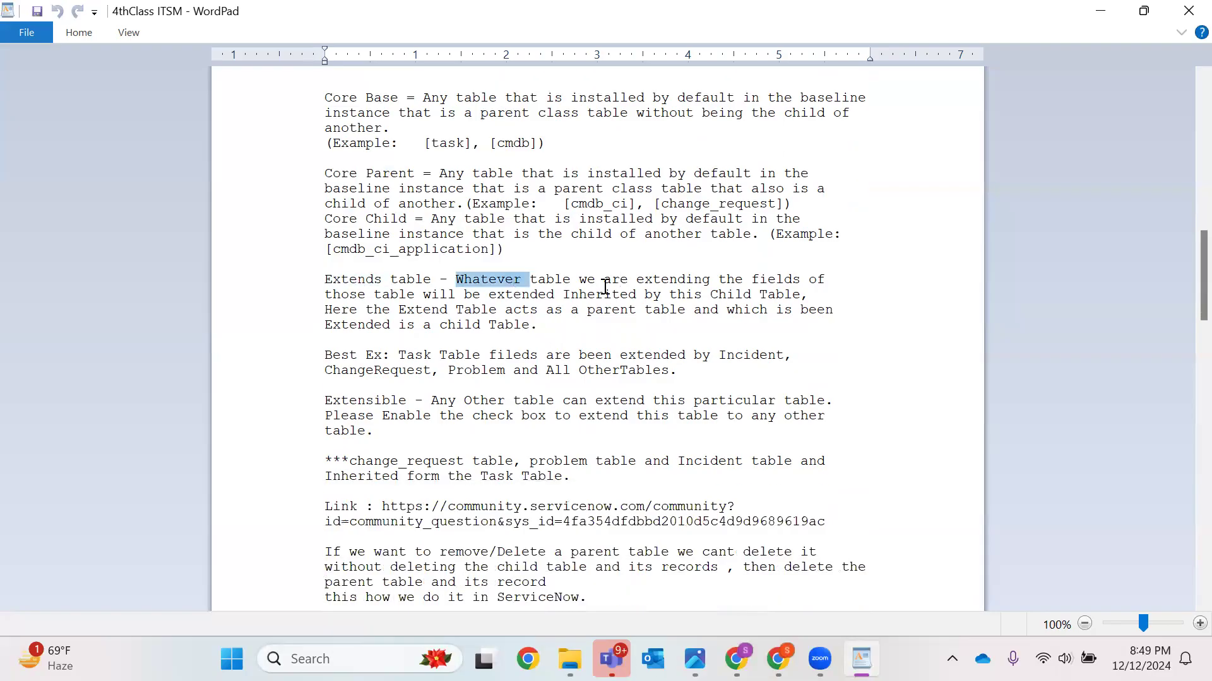
pyautogui.doubleClick(673, 280)
pyautogui.doubleClick(783, 280)
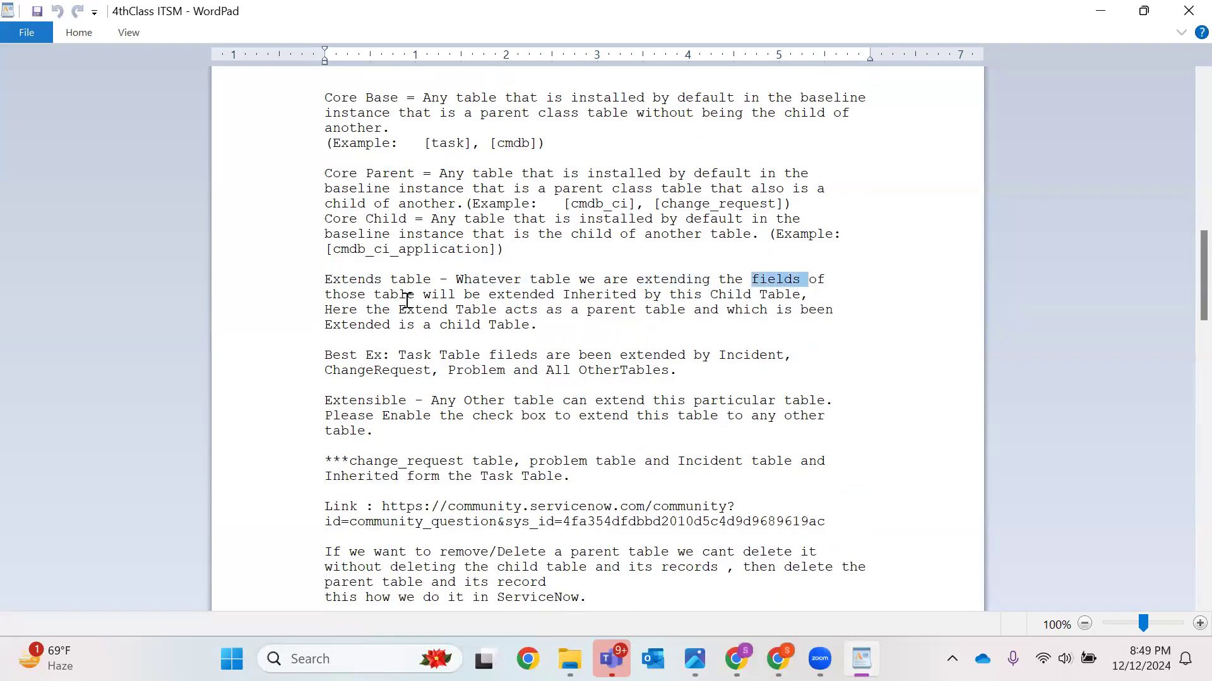
pyautogui.click(456, 294)
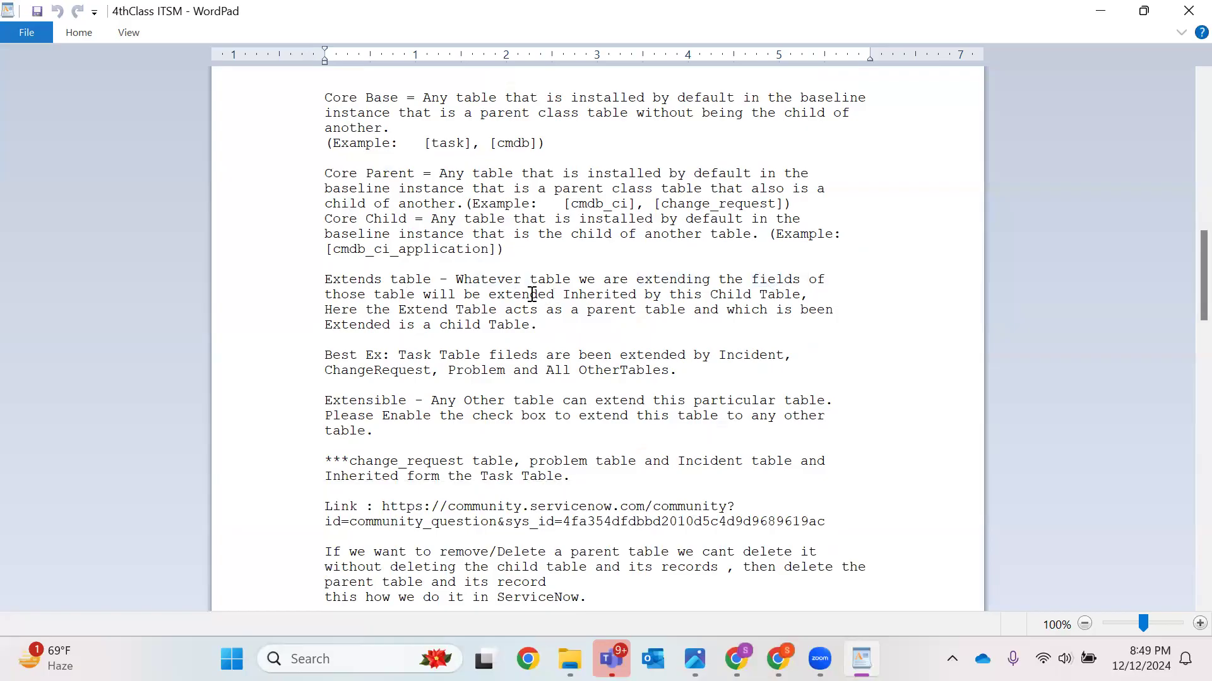
pyautogui.doubleClick(755, 298)
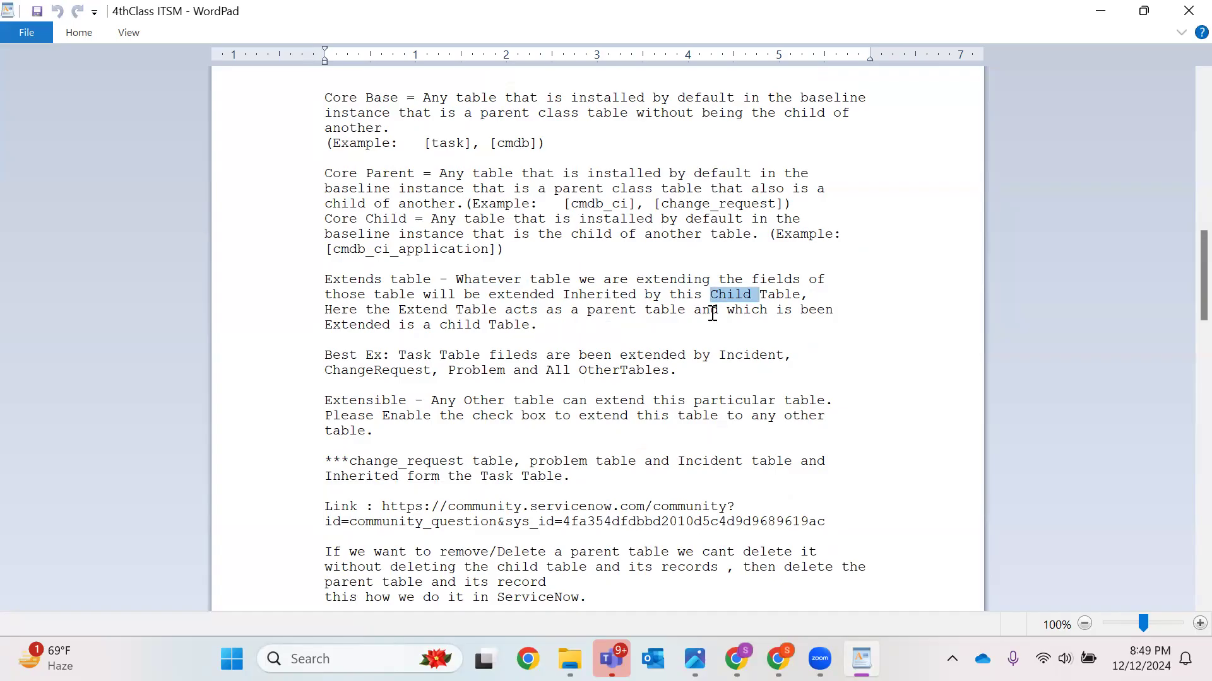
pyautogui.moveTo(553, 326); pyautogui.dragTo(304, 277)
pyautogui.click(536, 376)
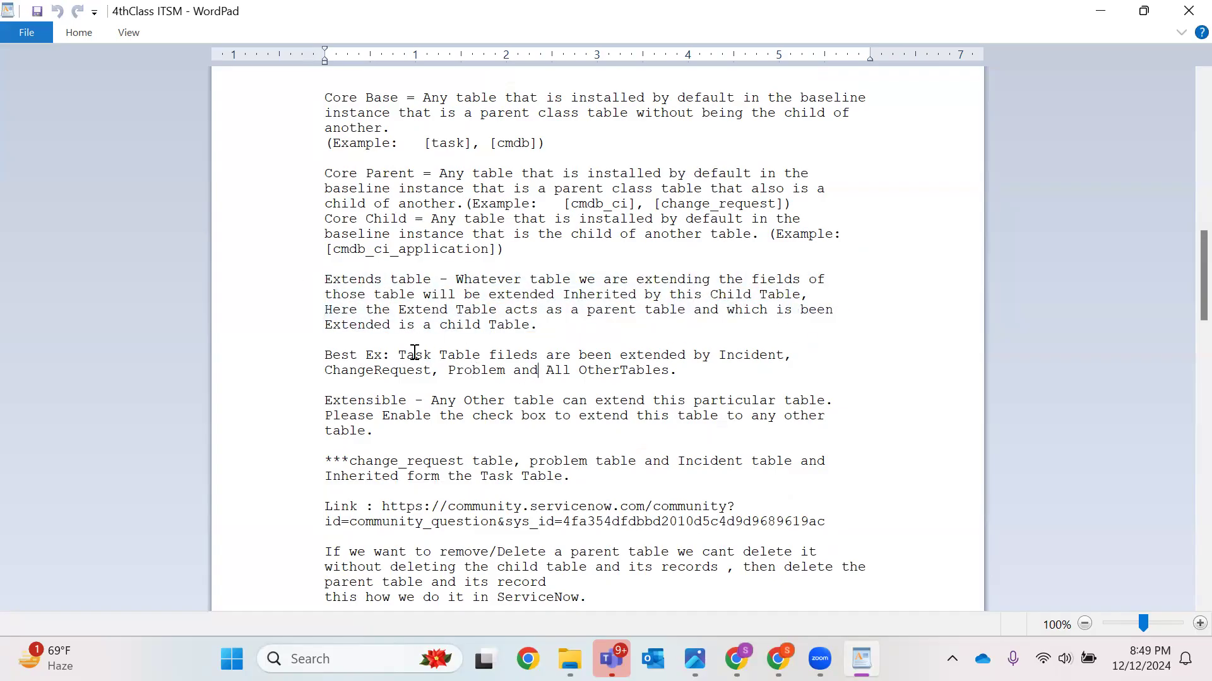
pyautogui.moveTo(429, 354); pyautogui.dragTo(478, 357)
pyautogui.click(536, 358)
pyautogui.doubleClick(746, 354)
pyautogui.doubleClick(418, 370)
pyautogui.doubleClick(465, 371)
pyautogui.doubleClick(589, 370)
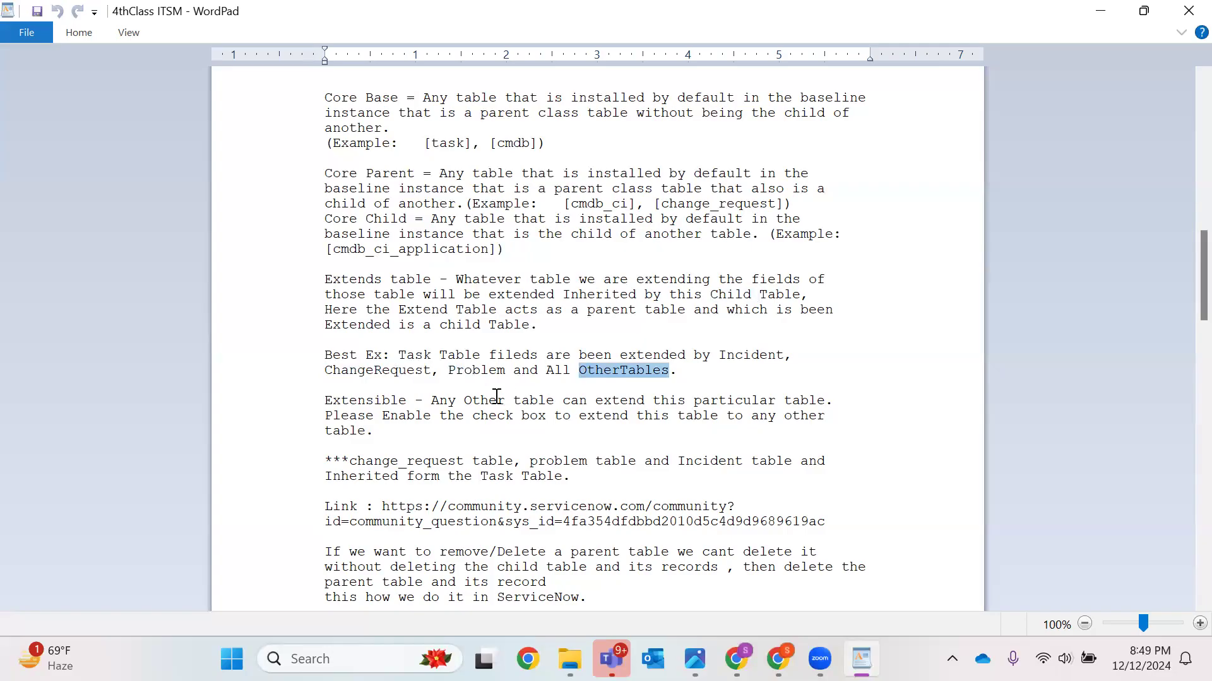
# Read the notes on Extensible tables, the community link and deleting parent tables with child tables
pyautogui.scroll(-2, 498, 395)
pyautogui.doubleClick(388, 310)
pyautogui.doubleClick(487, 310)
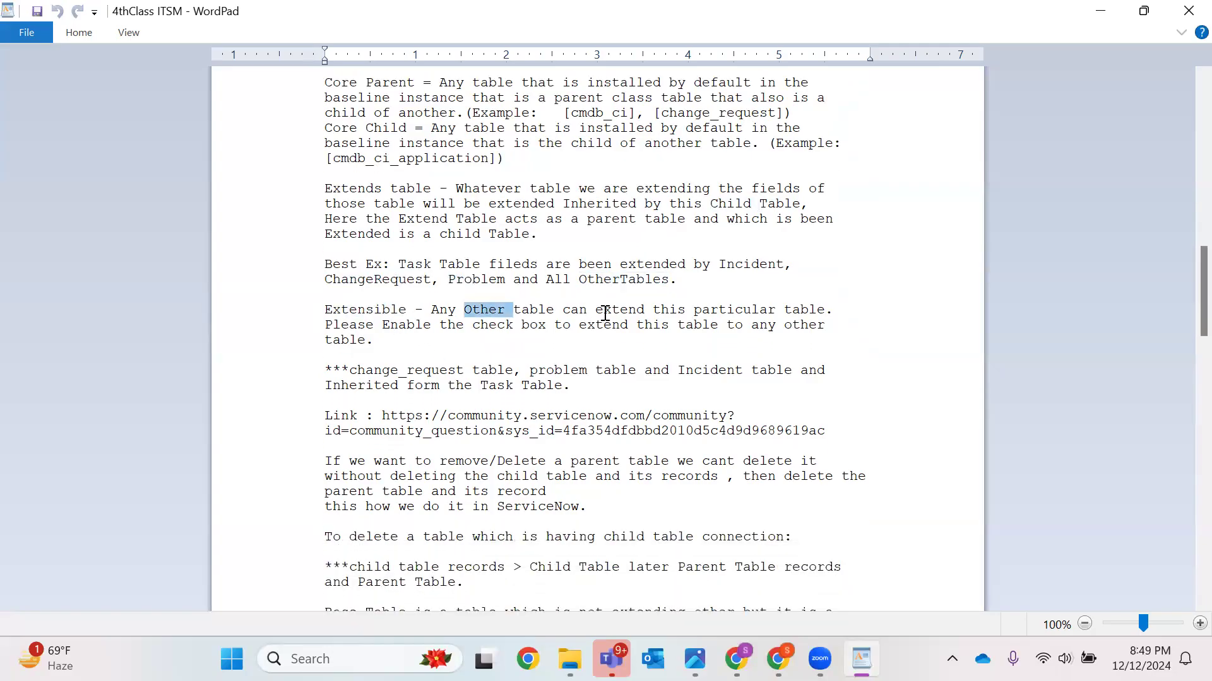
pyautogui.click(719, 310)
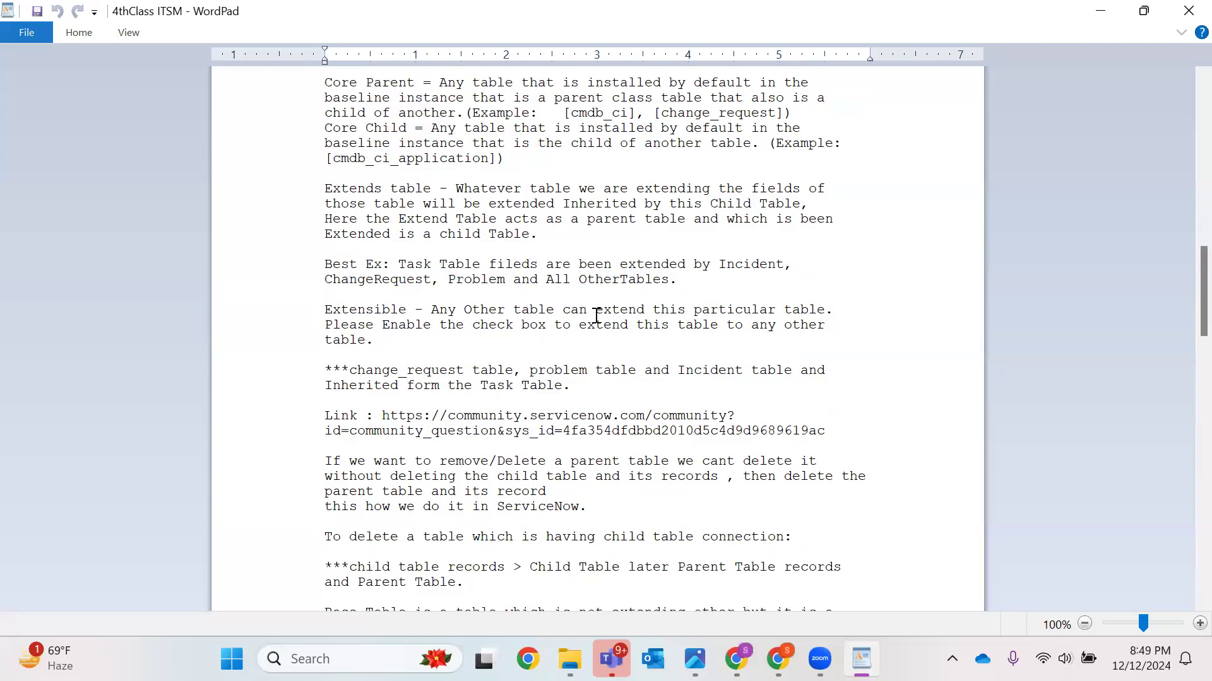
pyautogui.moveTo(388, 337); pyautogui.dragTo(319, 306)
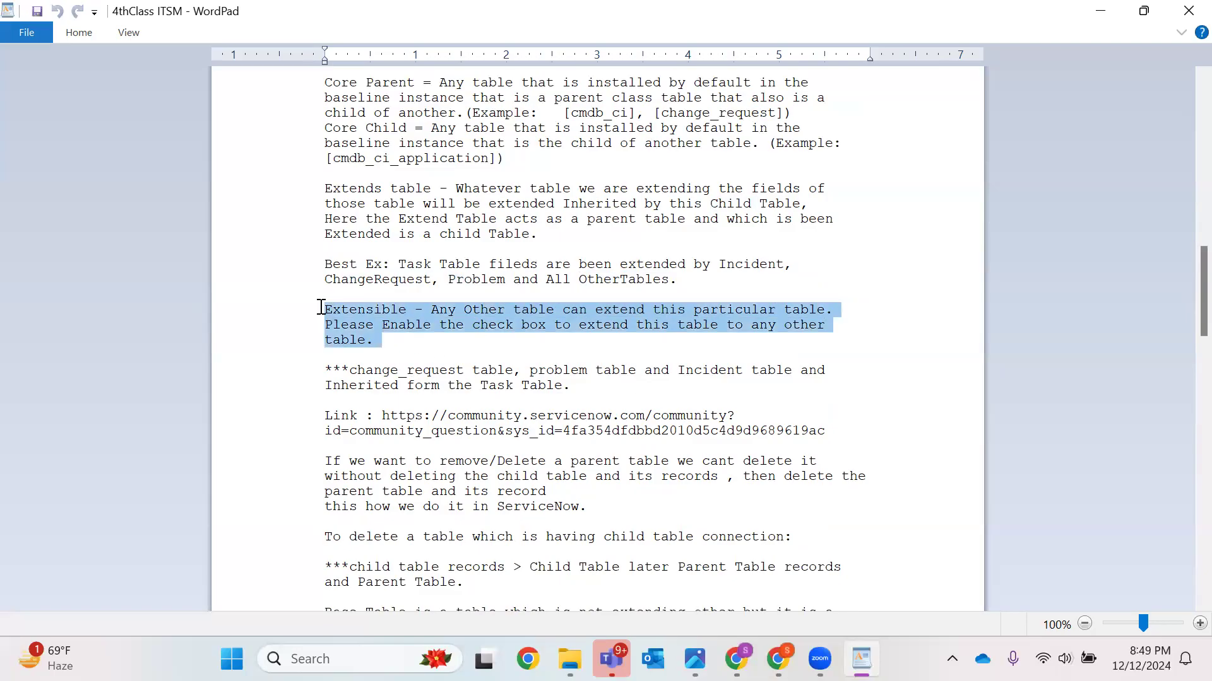
pyautogui.click(422, 353)
pyautogui.scroll(-2, 465, 328)
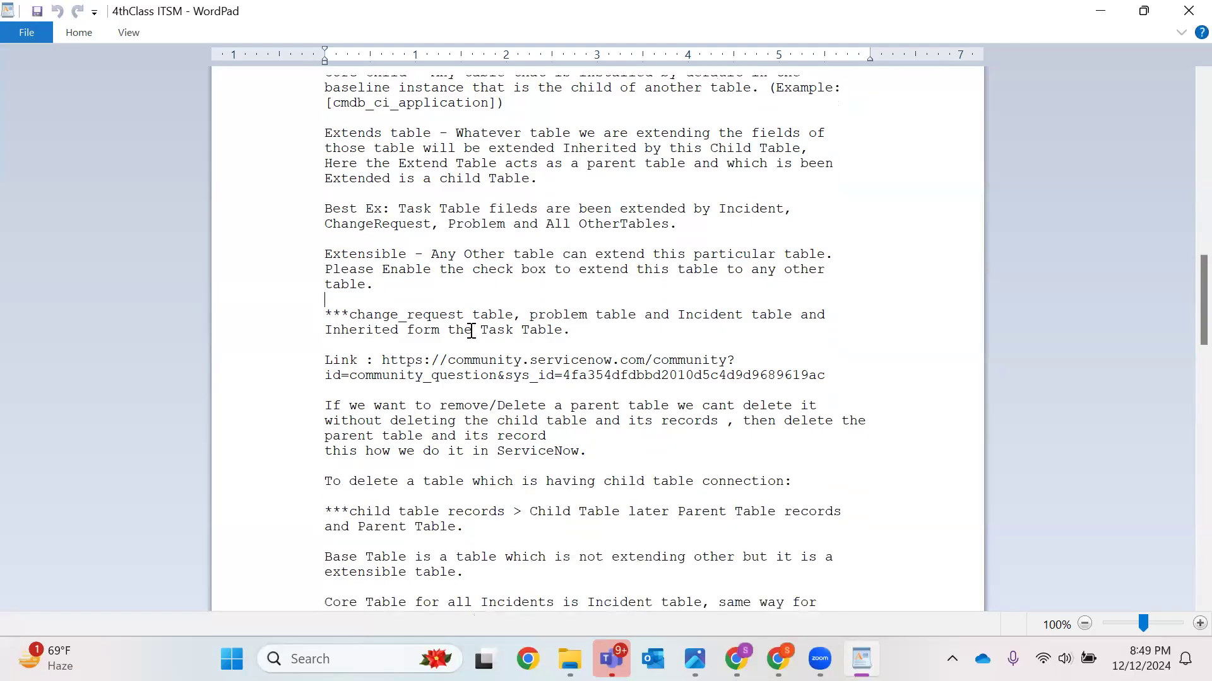
pyautogui.tripleClick(455, 326)
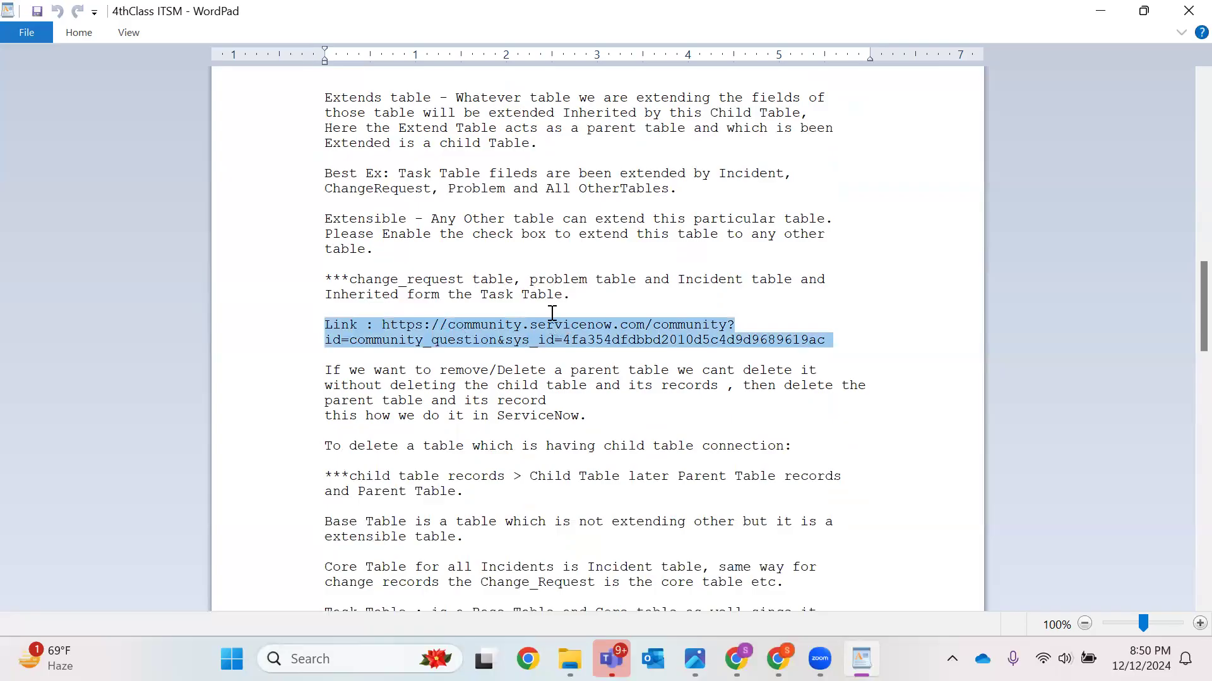
pyautogui.scroll(-1, 591, 240)
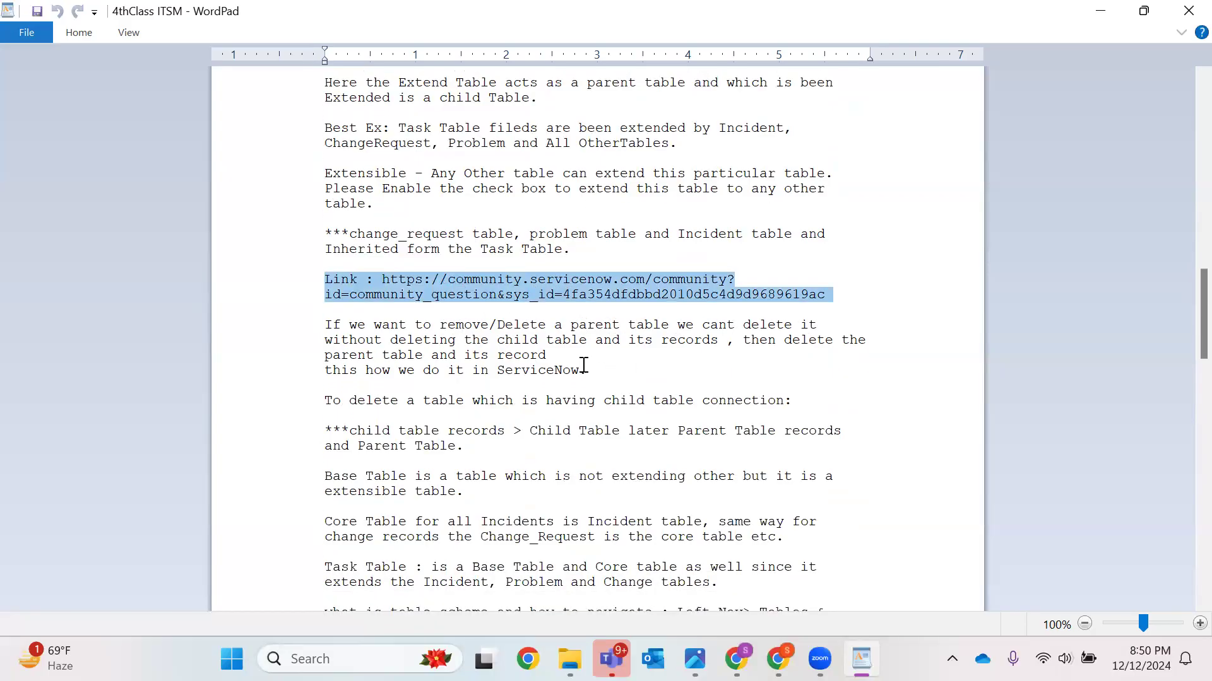
pyautogui.moveTo(579, 370); pyautogui.dragTo(321, 320)
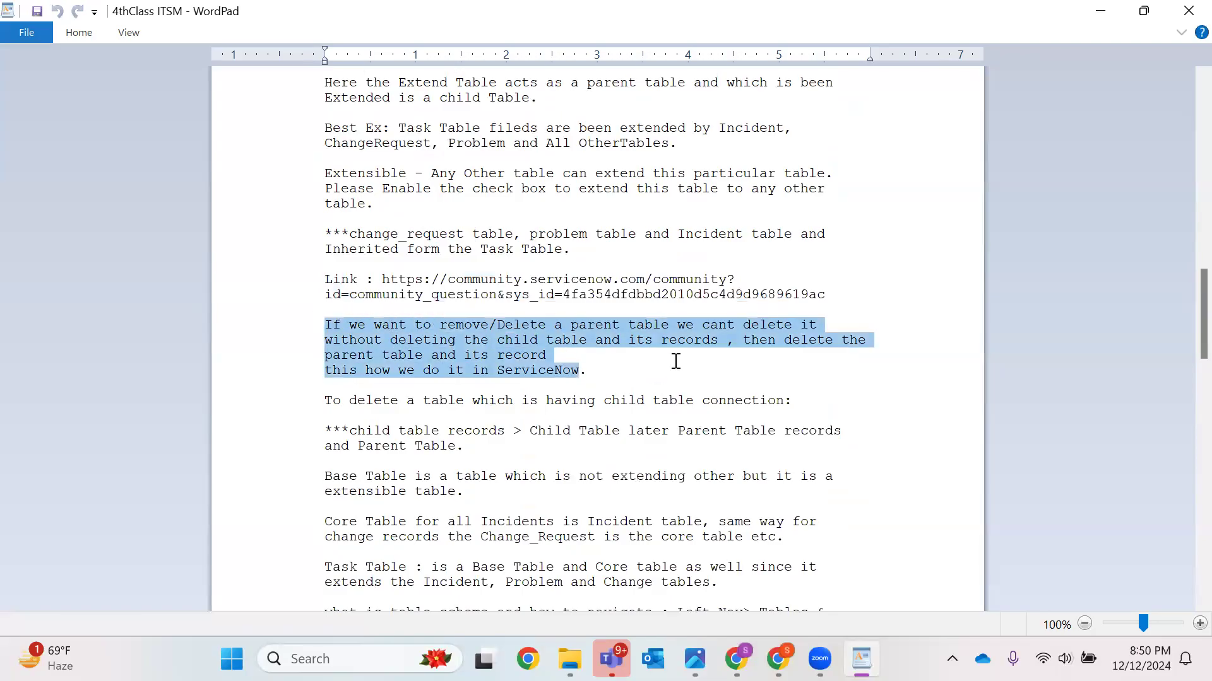
pyautogui.click(675, 361)
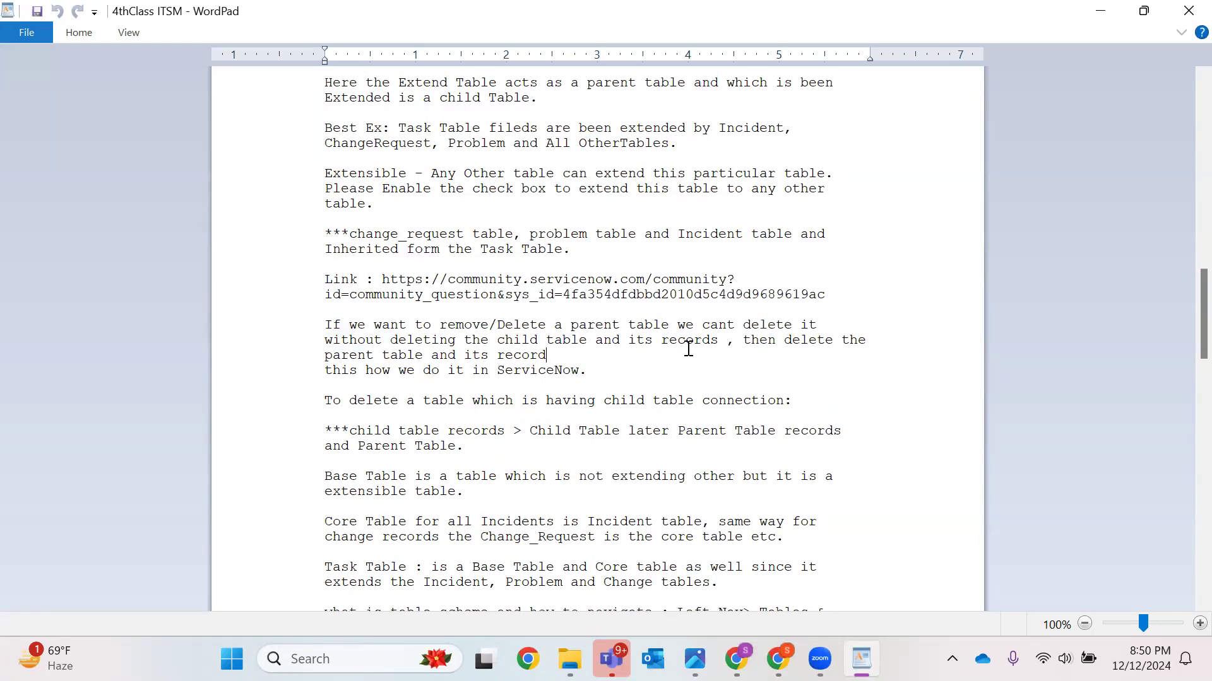
# Read the notes on Base, Core and Task tables, navigating Tables & Columns, and dictionary overrides
pyautogui.scroll(-3, 688, 349)
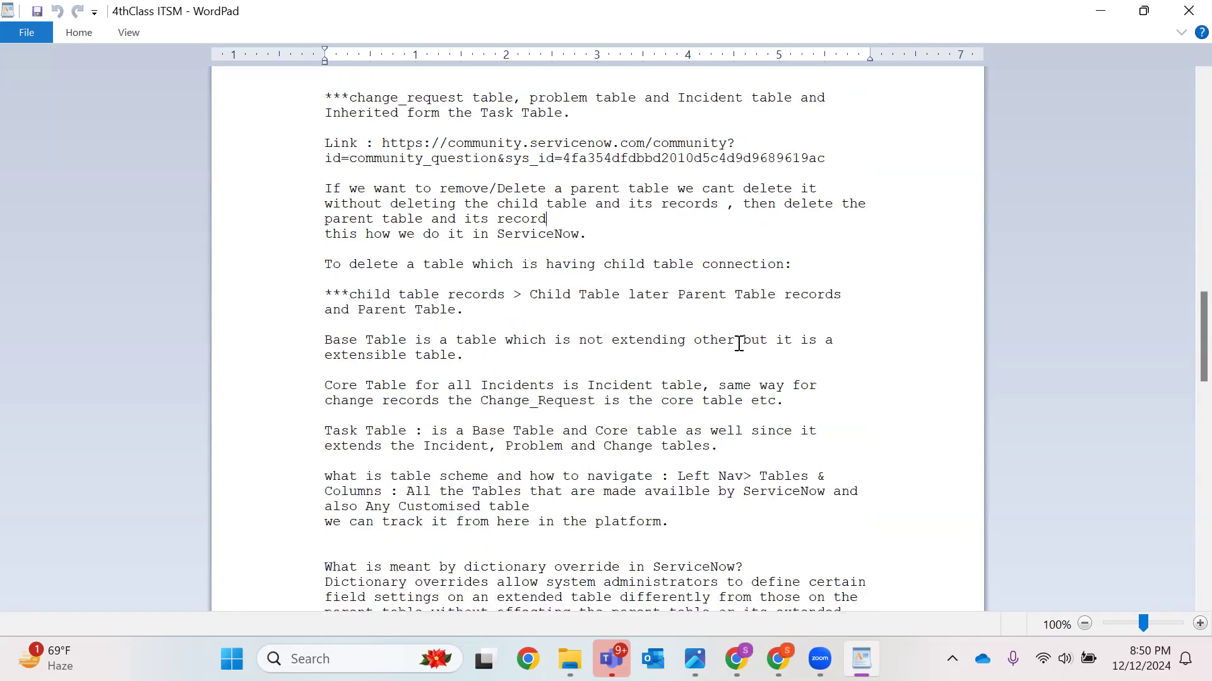
pyautogui.tripleClick(503, 358)
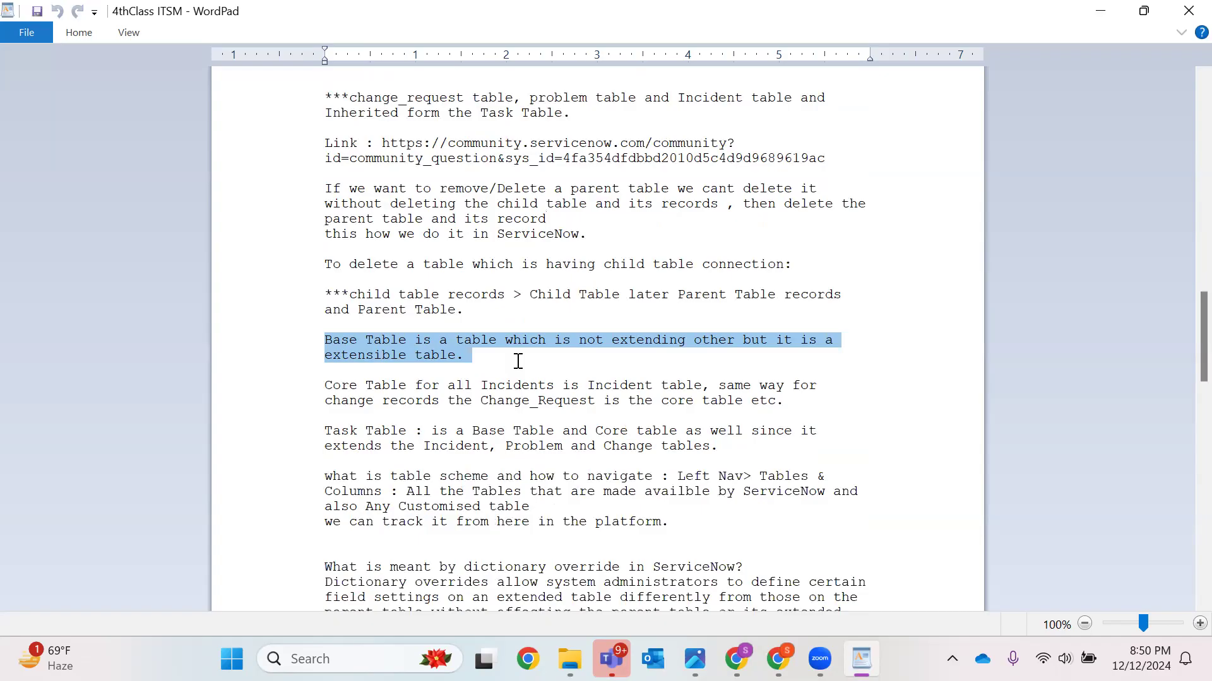
pyautogui.scroll(-3, 459, 387)
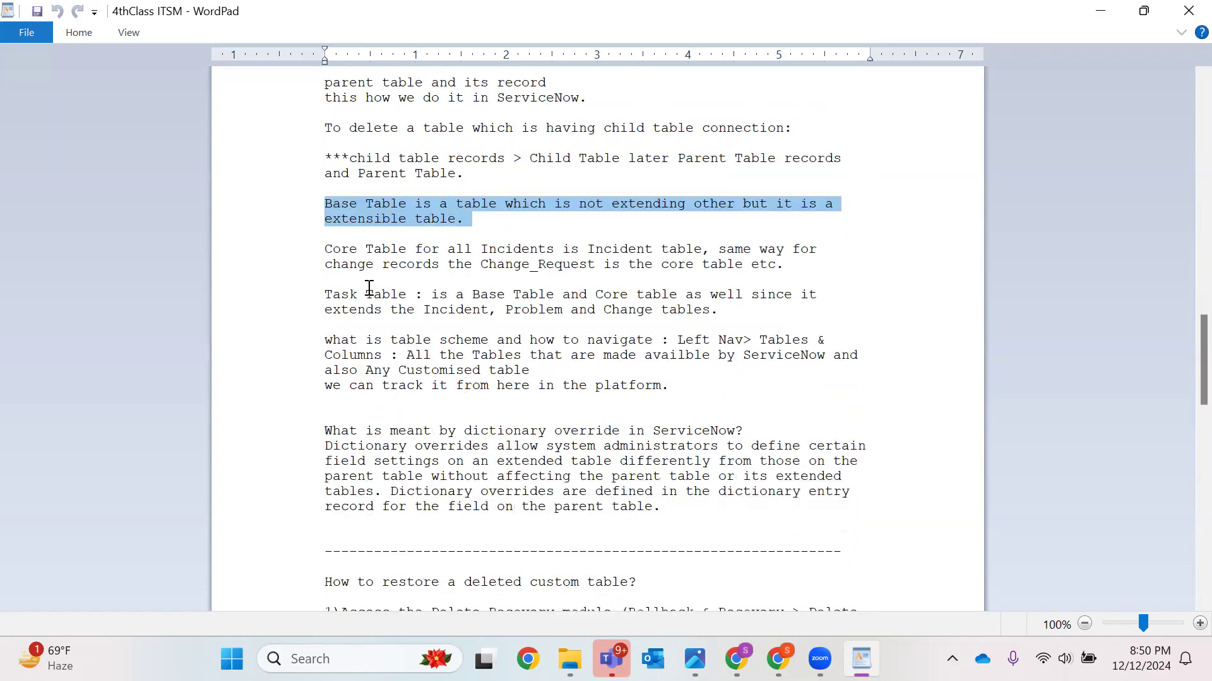
pyautogui.moveTo(369, 286); pyautogui.dragTo(404, 295)
pyautogui.doubleClick(533, 295)
pyautogui.doubleClick(610, 295)
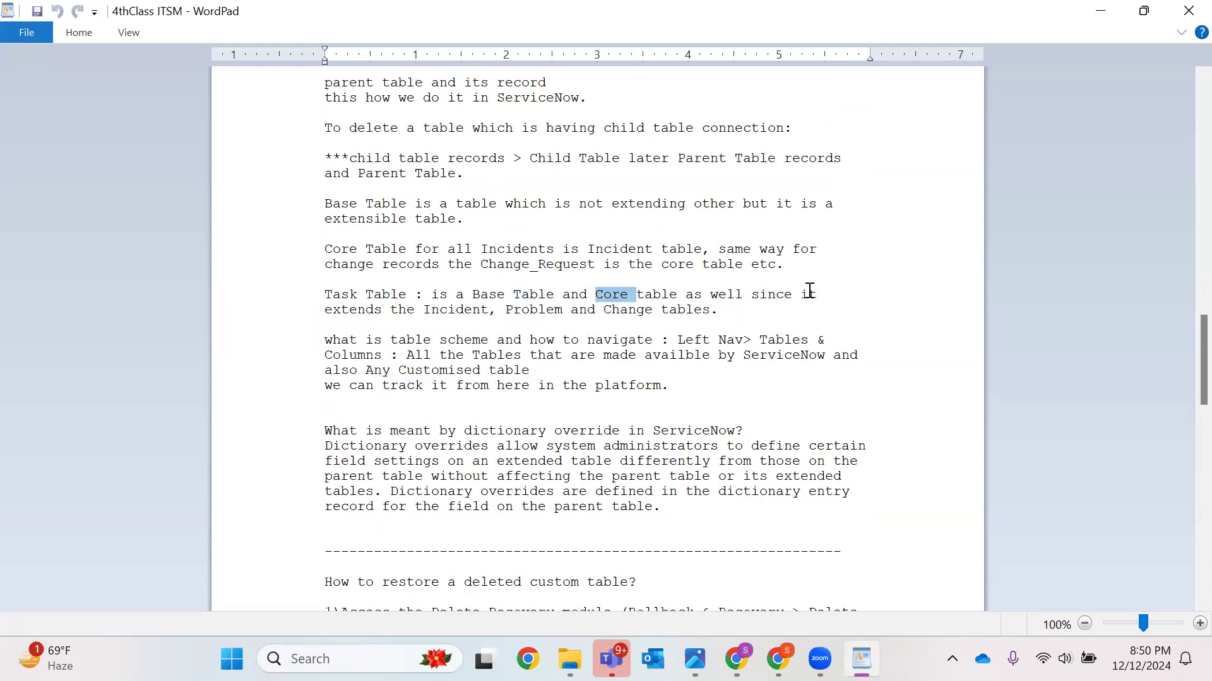
pyautogui.doubleClick(476, 309)
pyautogui.click(529, 308)
pyautogui.doubleClick(530, 310)
pyautogui.doubleClick(618, 309)
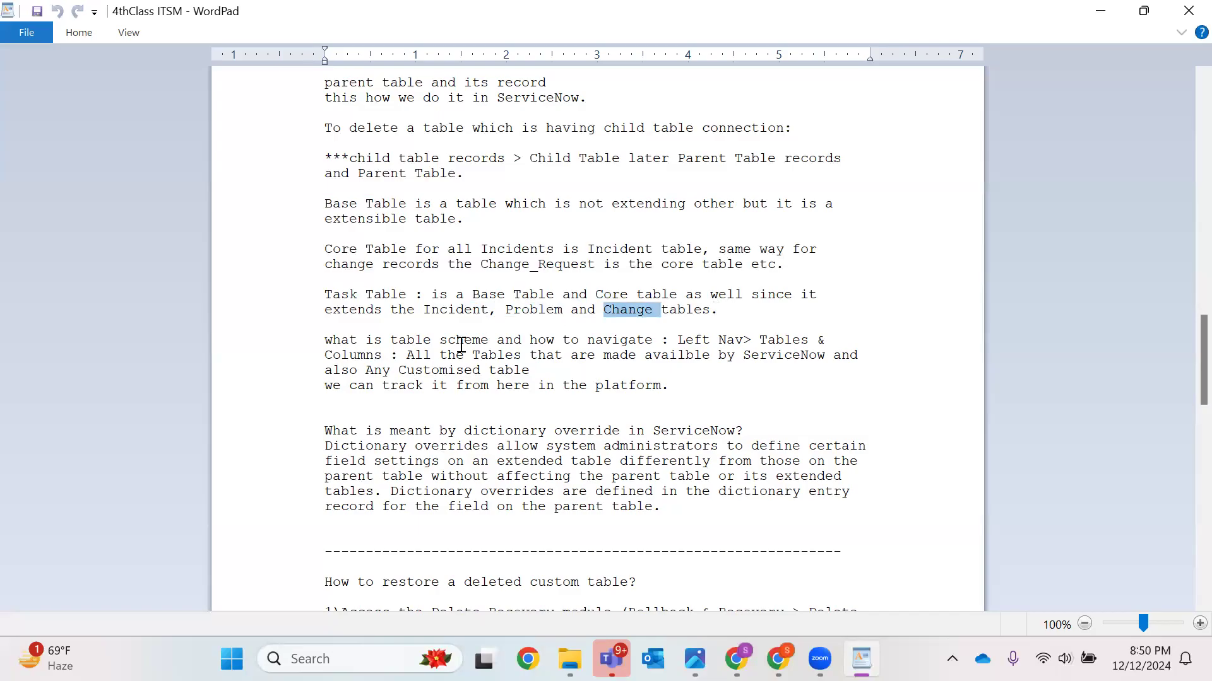
pyautogui.click(401, 341)
pyautogui.doubleClick(629, 341)
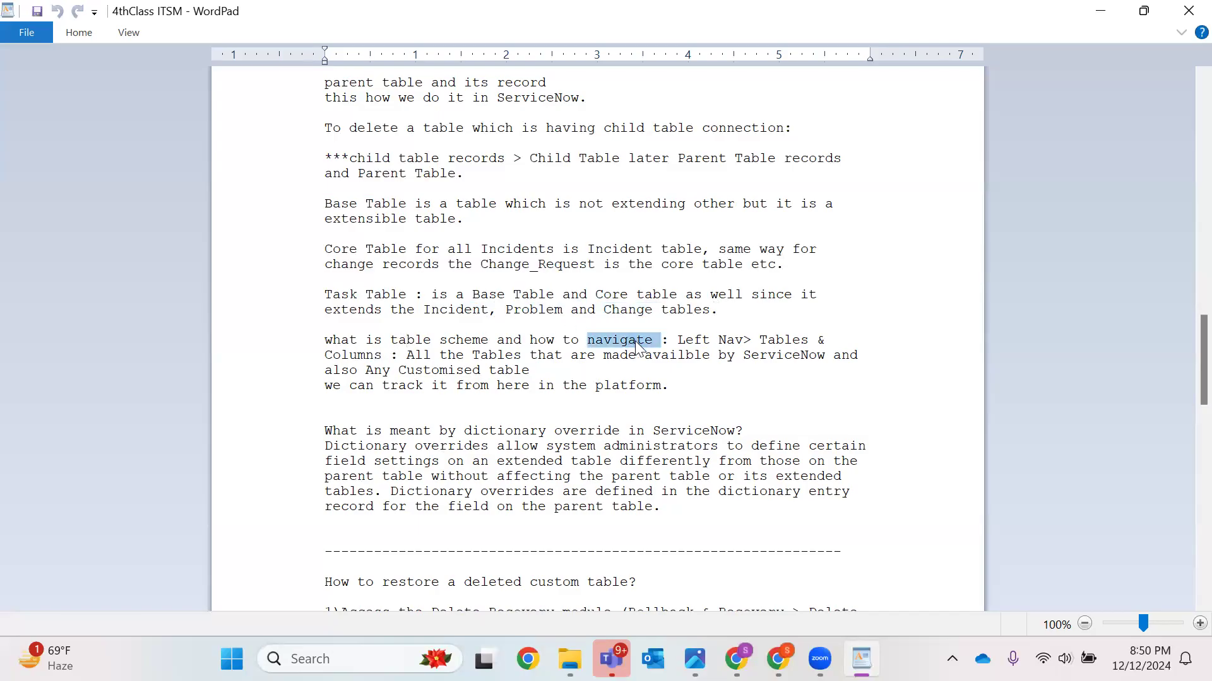
pyautogui.moveTo(717, 389); pyautogui.dragTo(294, 349)
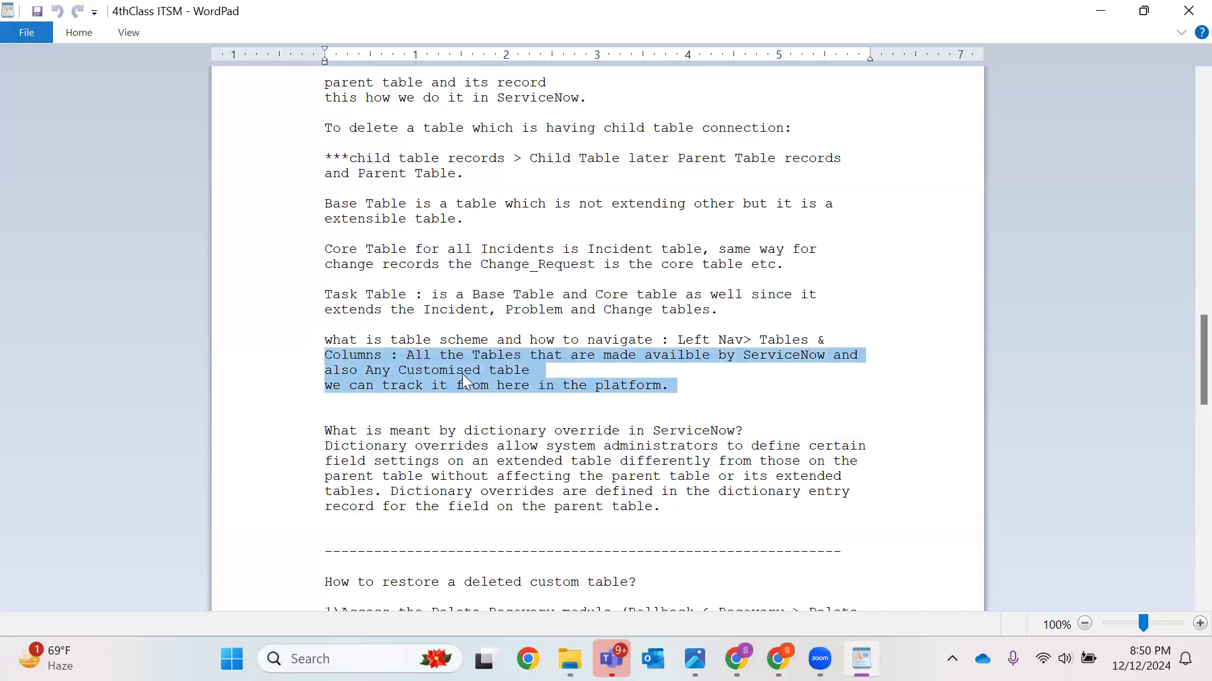
pyautogui.click(580, 435)
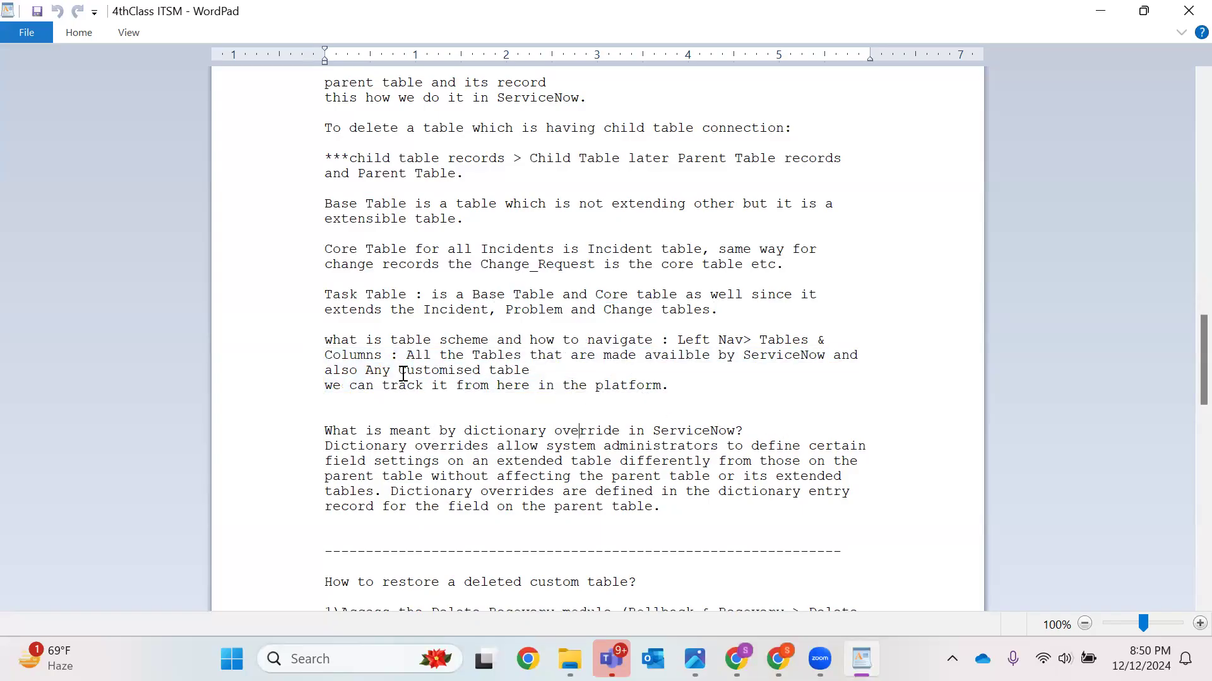
pyautogui.moveTo(703, 392); pyautogui.dragTo(324, 341)
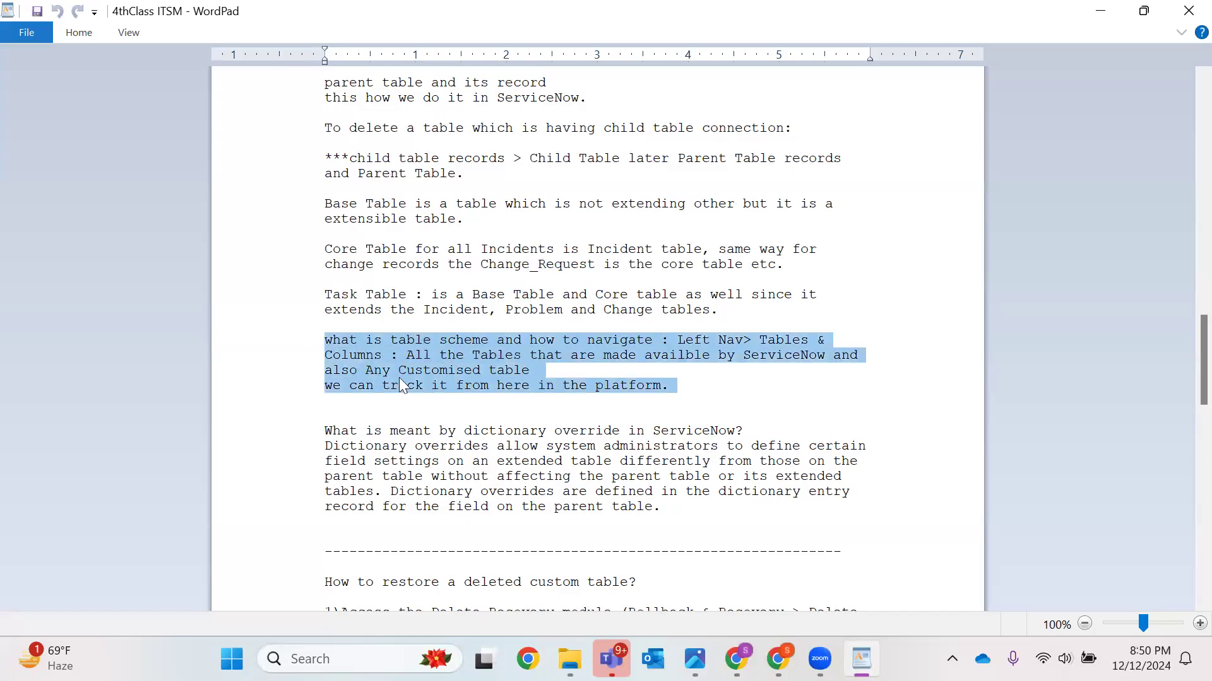
pyautogui.click(511, 422)
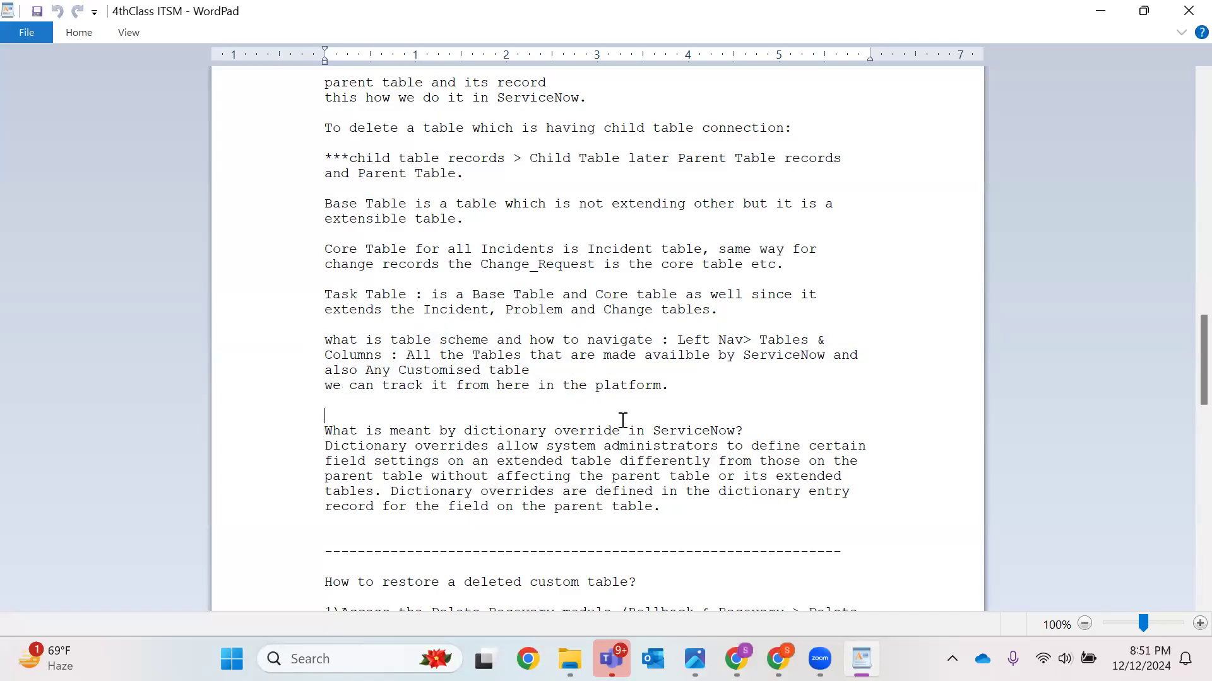
pyautogui.moveTo(683, 519); pyautogui.dragTo(322, 428)
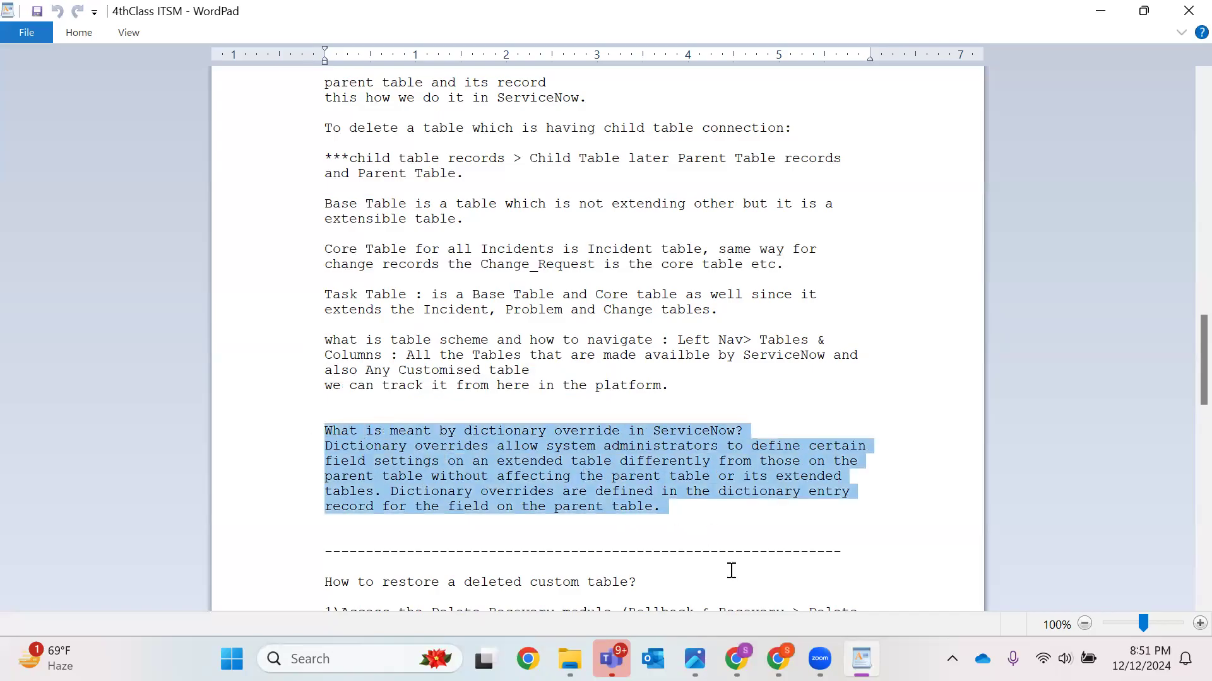
# Return to the browser and close the Apple new record and Tables & Columns tabs
pyautogui.hotkey('alt', 'Tab')
pyautogui.click(534, 23)
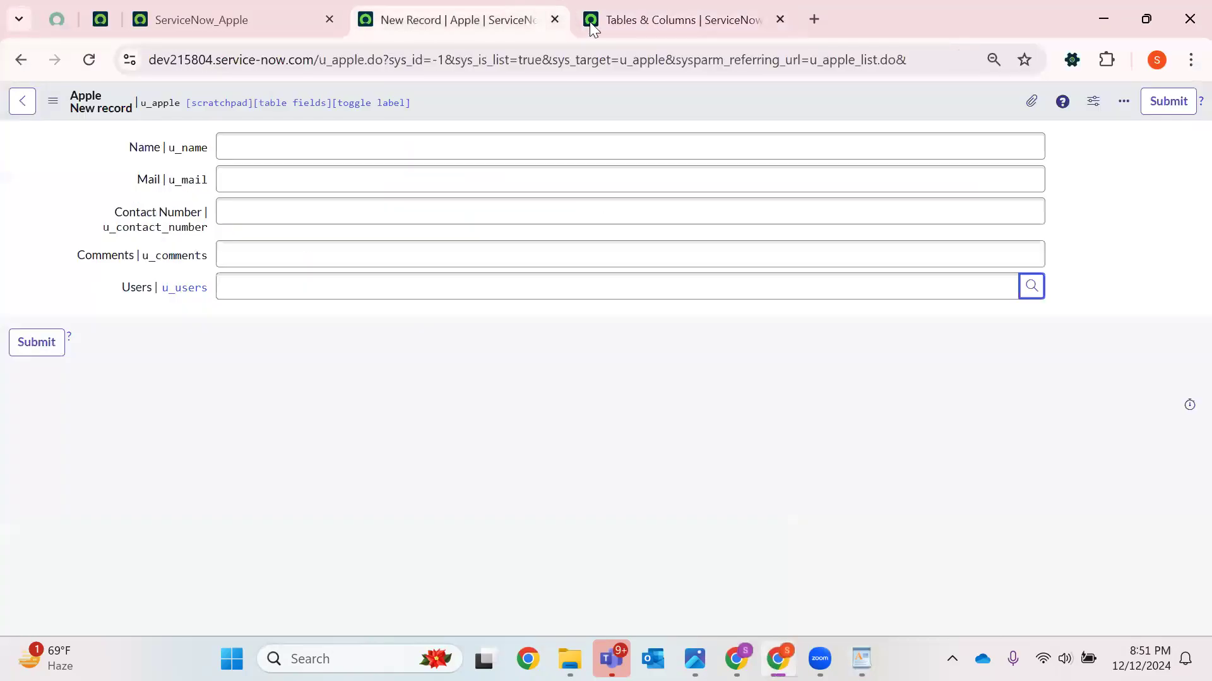
pyautogui.click(554, 19)
pyautogui.hotkey('ctrl', 'w')
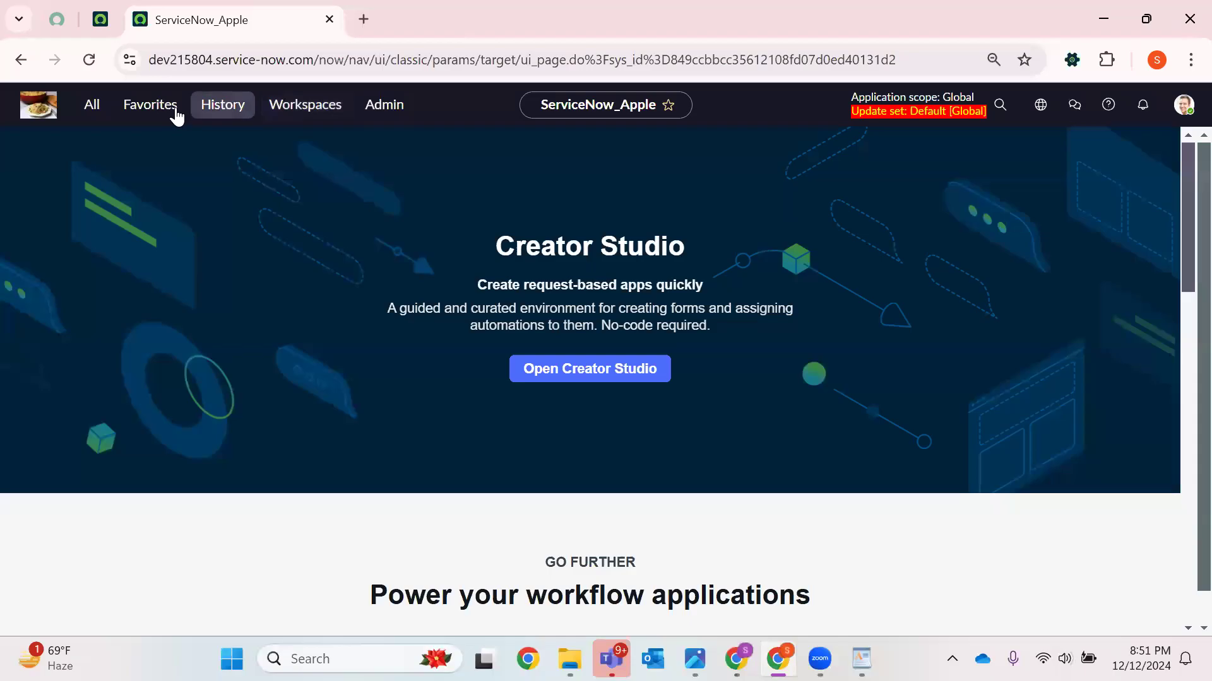
# Open a new Incident record form by entering incident.do in the navigator filter
pyautogui.click(91, 104)
pyautogui.press('BackSpace')
pyautogui.press('BackSpace')
pyautogui.press('BackSpace')
pyautogui.press('BackSpace')
pyautogui.press('BackSpace')
pyautogui.write('Incident,')
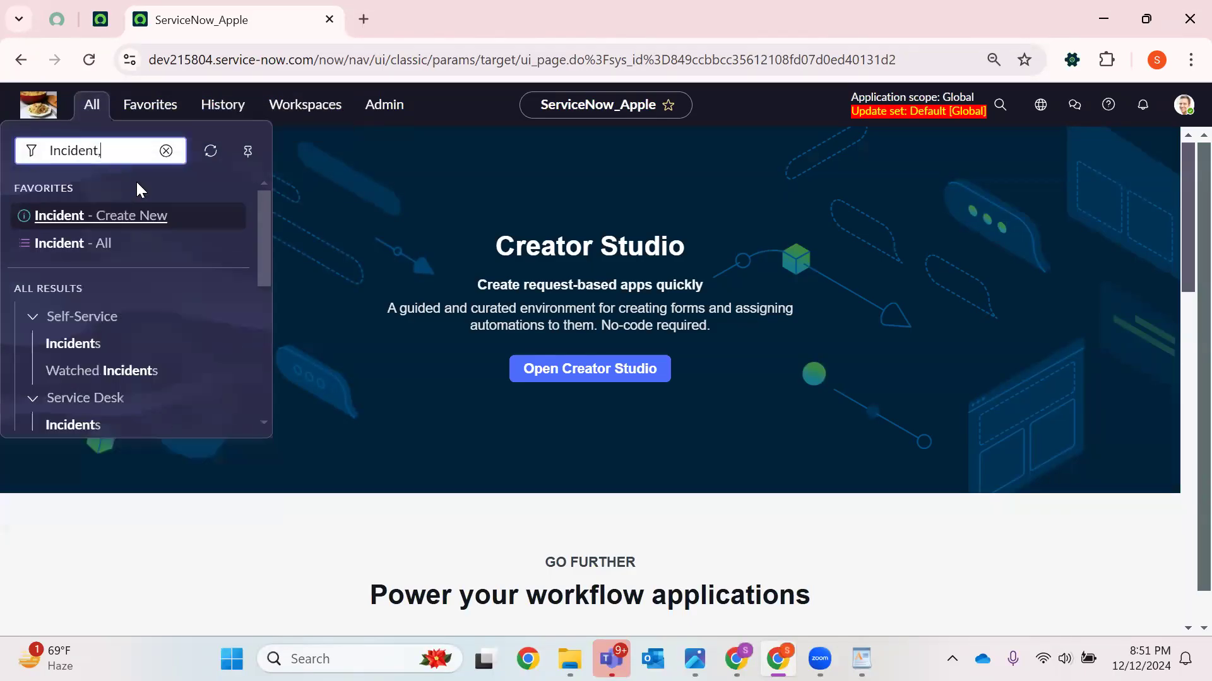
pyautogui.write('LIST]')
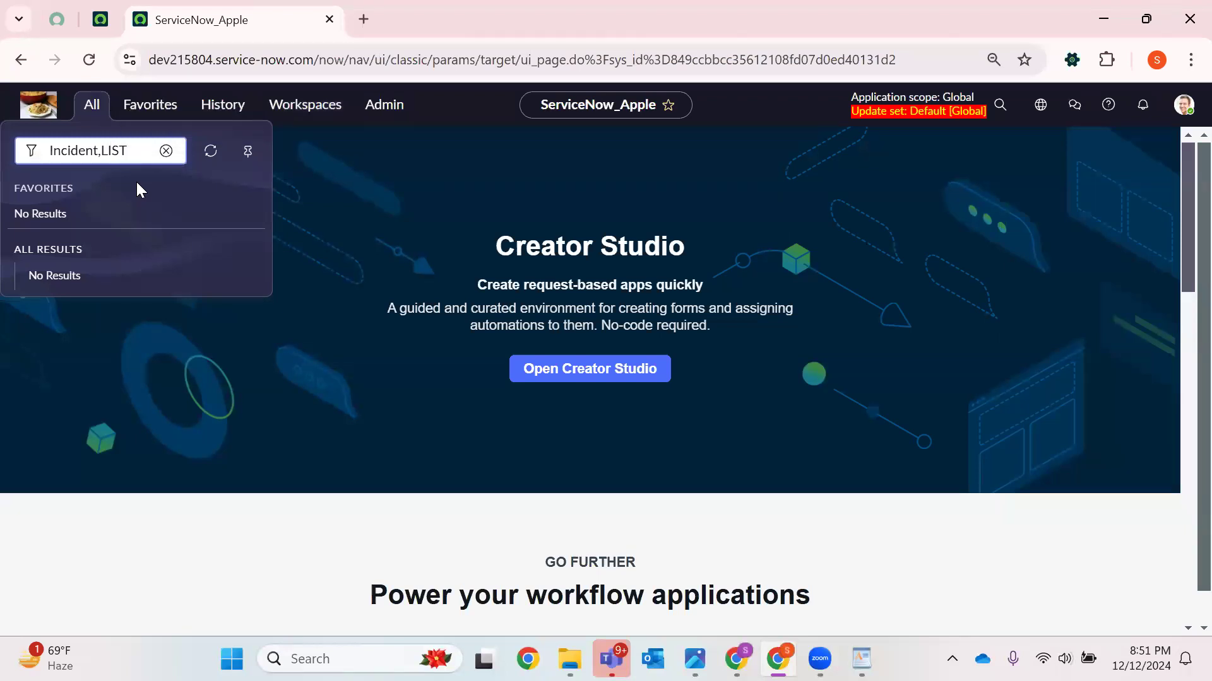
pyautogui.press('BackSpace')
pyautogui.press('BackSpace')
pyautogui.press('BackSpace')
pyautogui.press('BackSpace')
pyautogui.write('.DO')
pyautogui.press('Return')
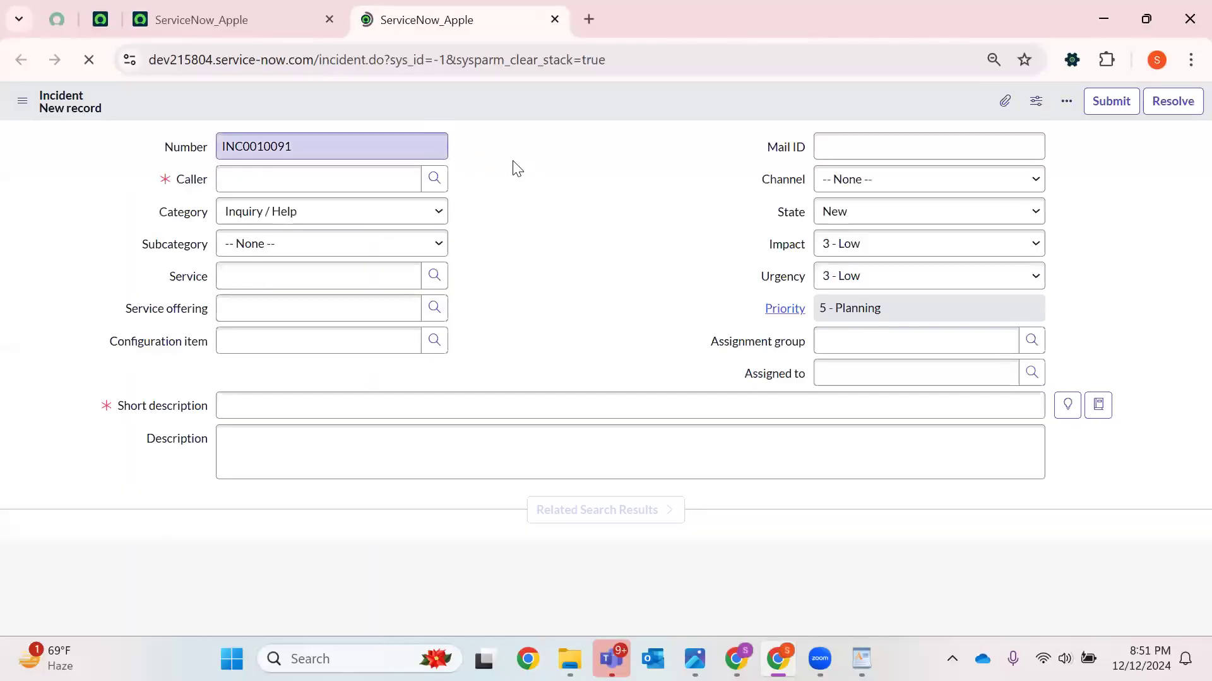
# Show field names on the new Incident form and inspect the Number field's value
pyautogui.doubleClick(186, 149)
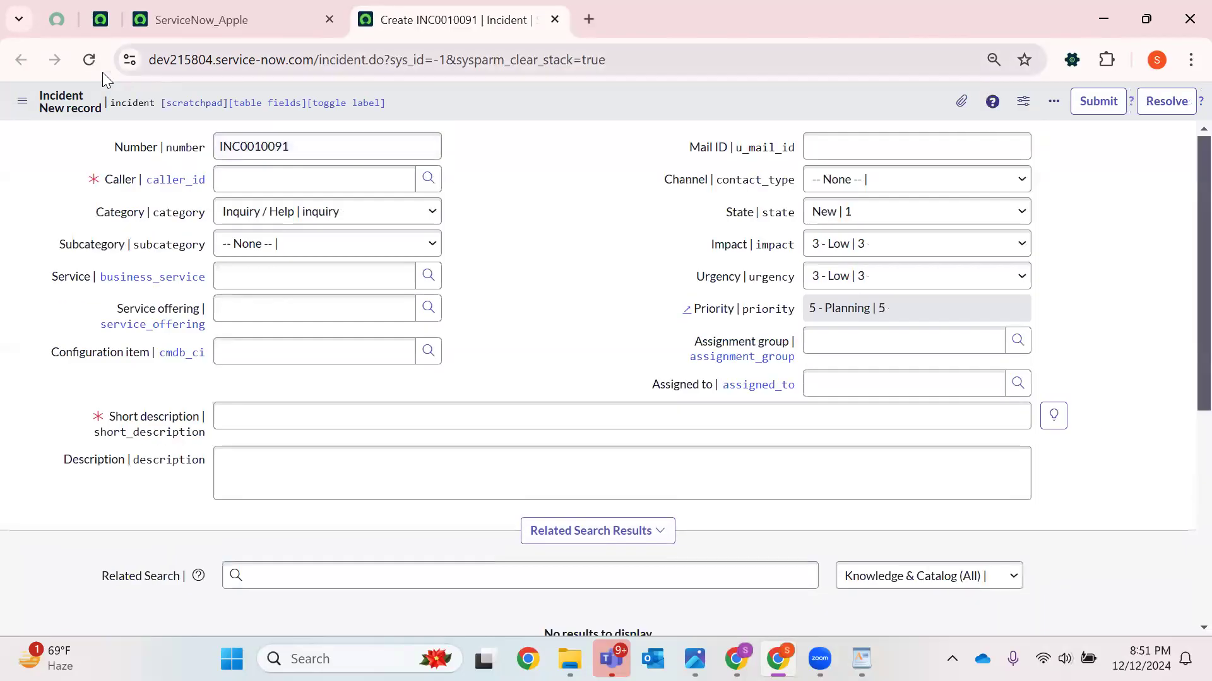
pyautogui.doubleClick(293, 153)
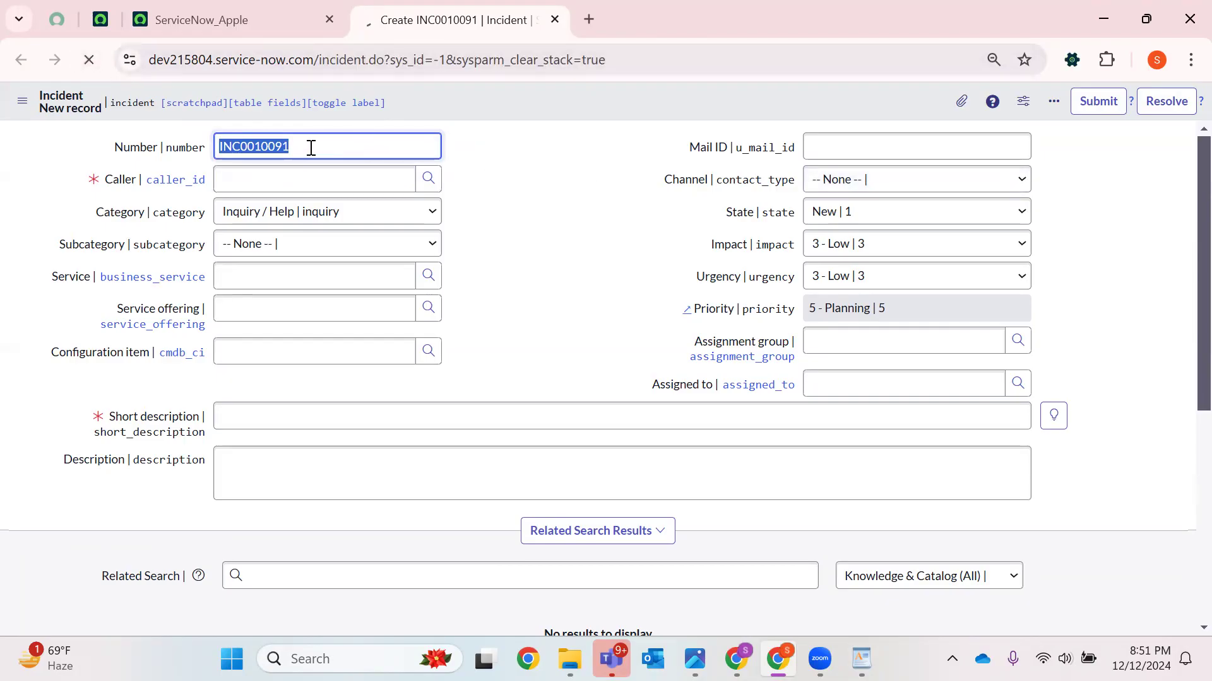
pyautogui.doubleClick(282, 154)
pyautogui.click(138, 155)
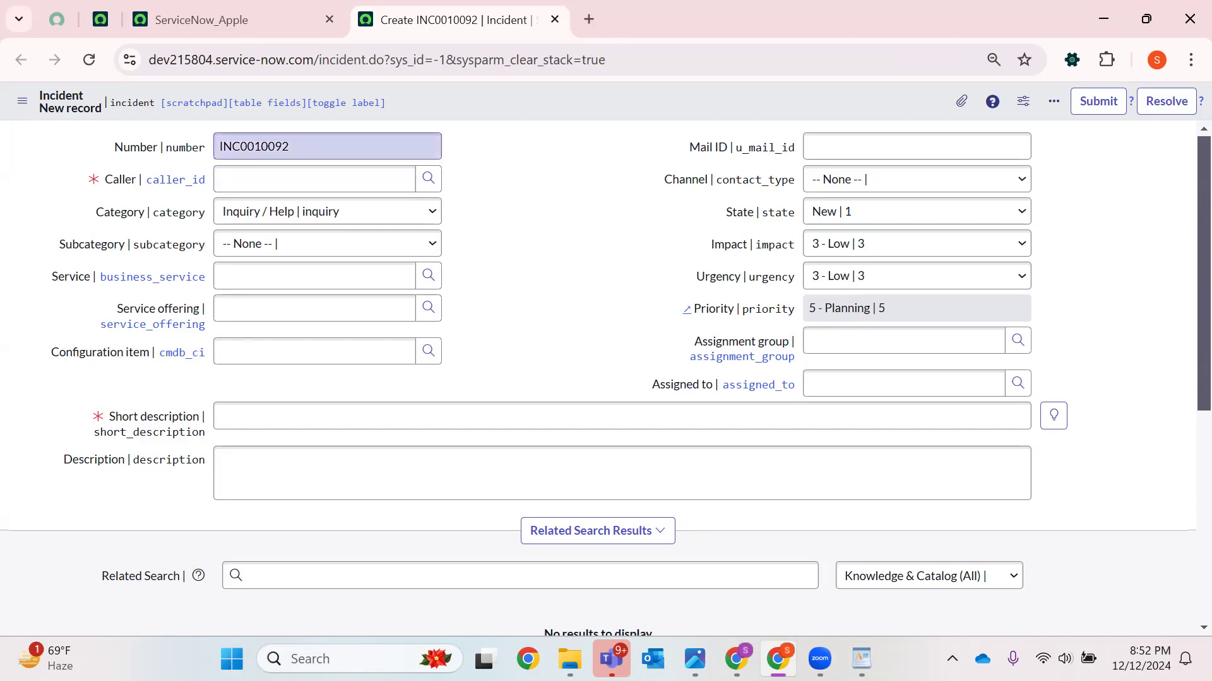
# Open the dictionary entry of the Incident form's Number field
pyautogui.rightClick(139, 155)
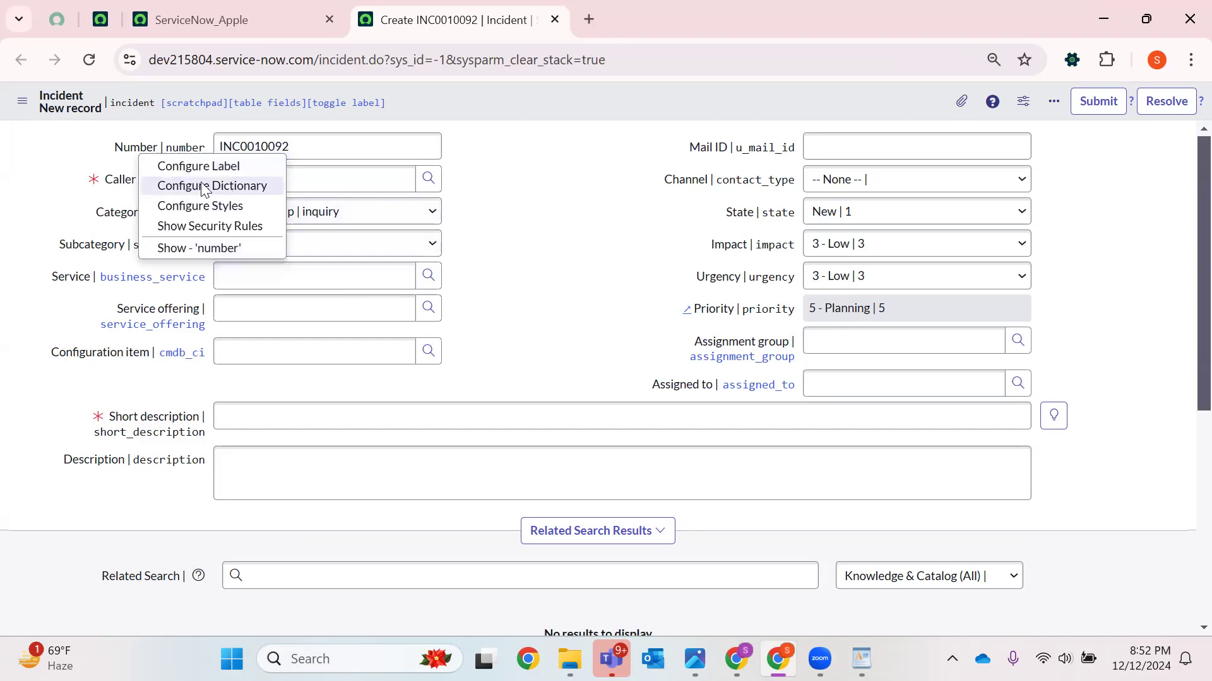
pyautogui.click(131, 154)
pyautogui.rightClick(134, 154)
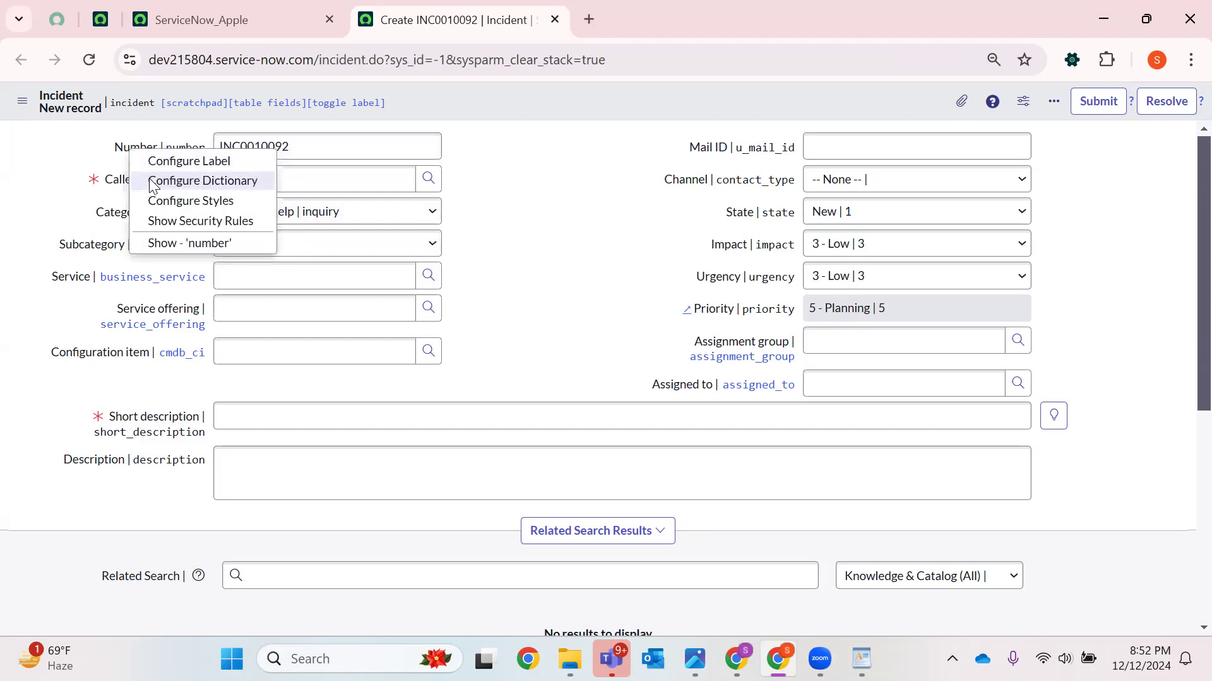
pyautogui.click(130, 153)
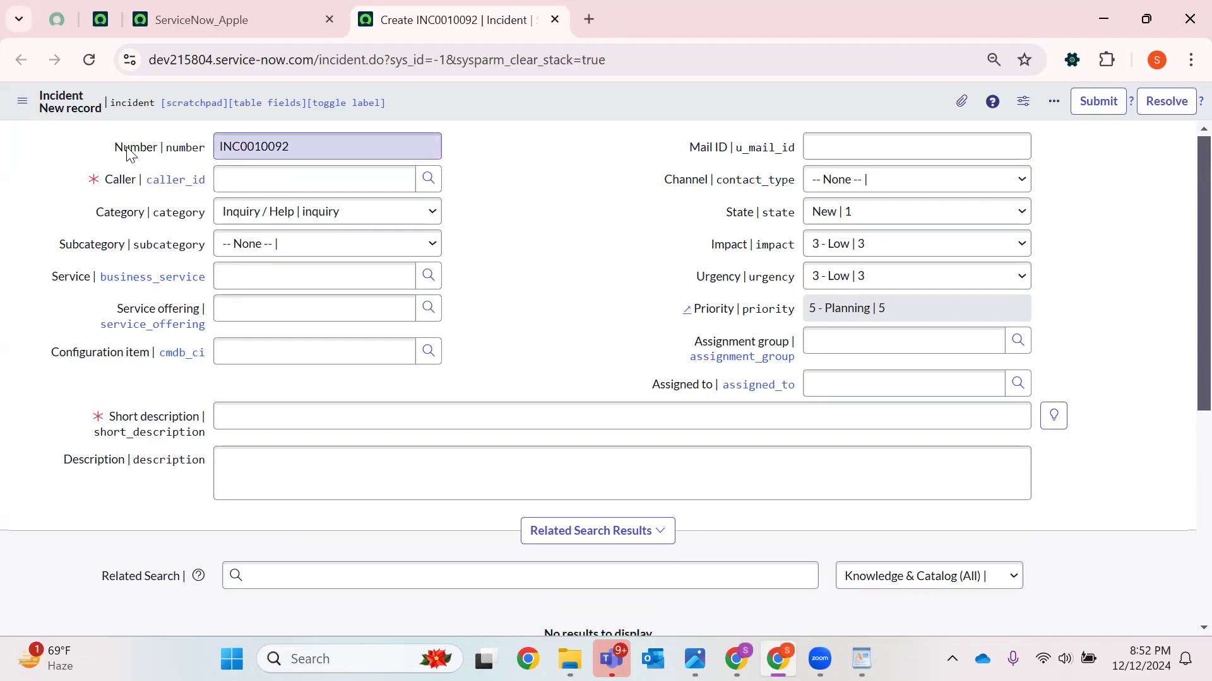
pyautogui.rightClick(129, 153)
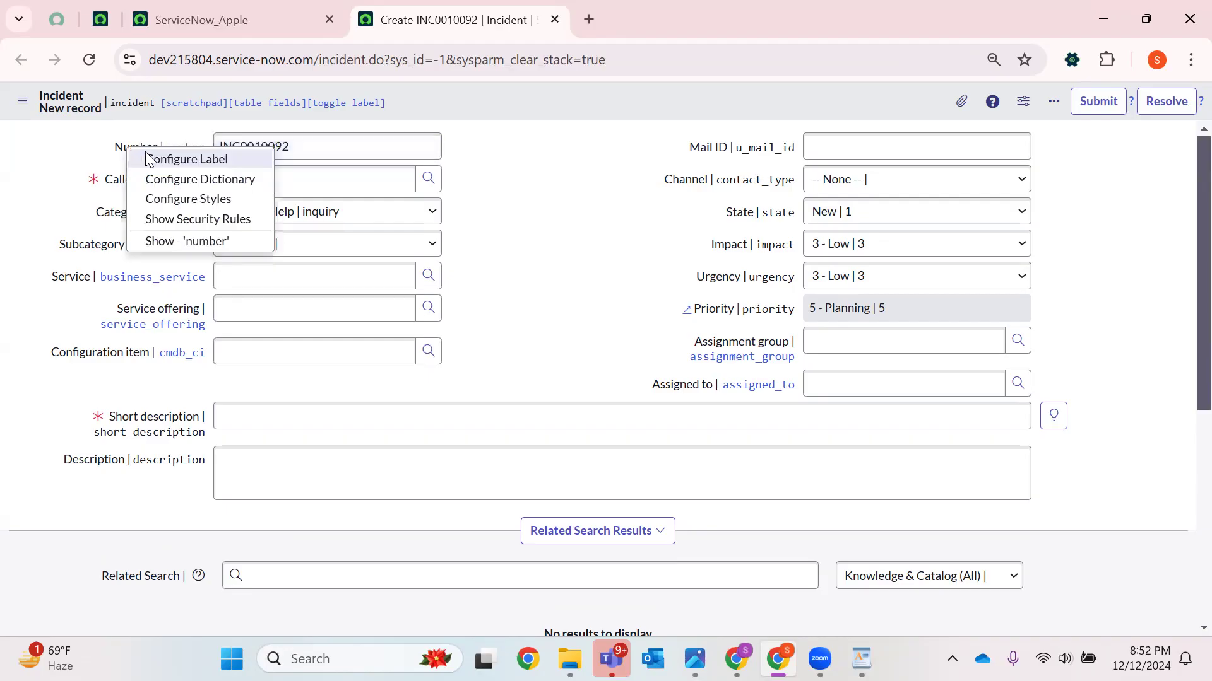
pyautogui.click(224, 183)
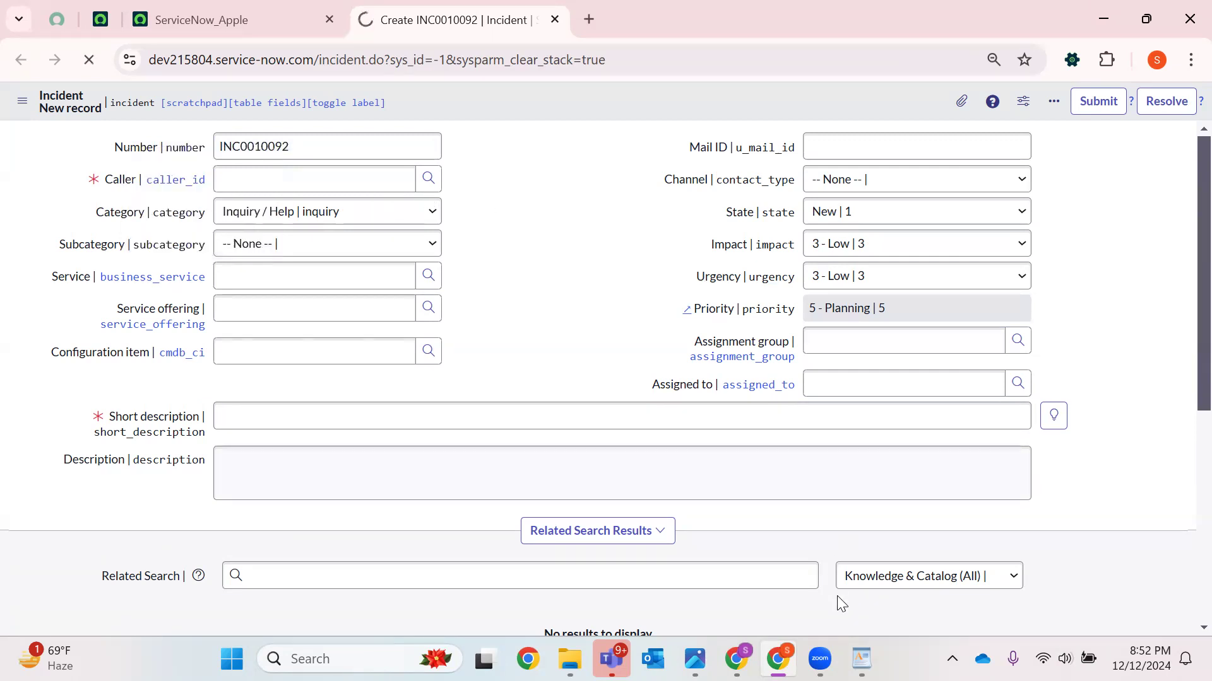
# Switch to WordPad, highlight the dictionary override definition in the notes, and minimise it
pyautogui.click(861, 658)
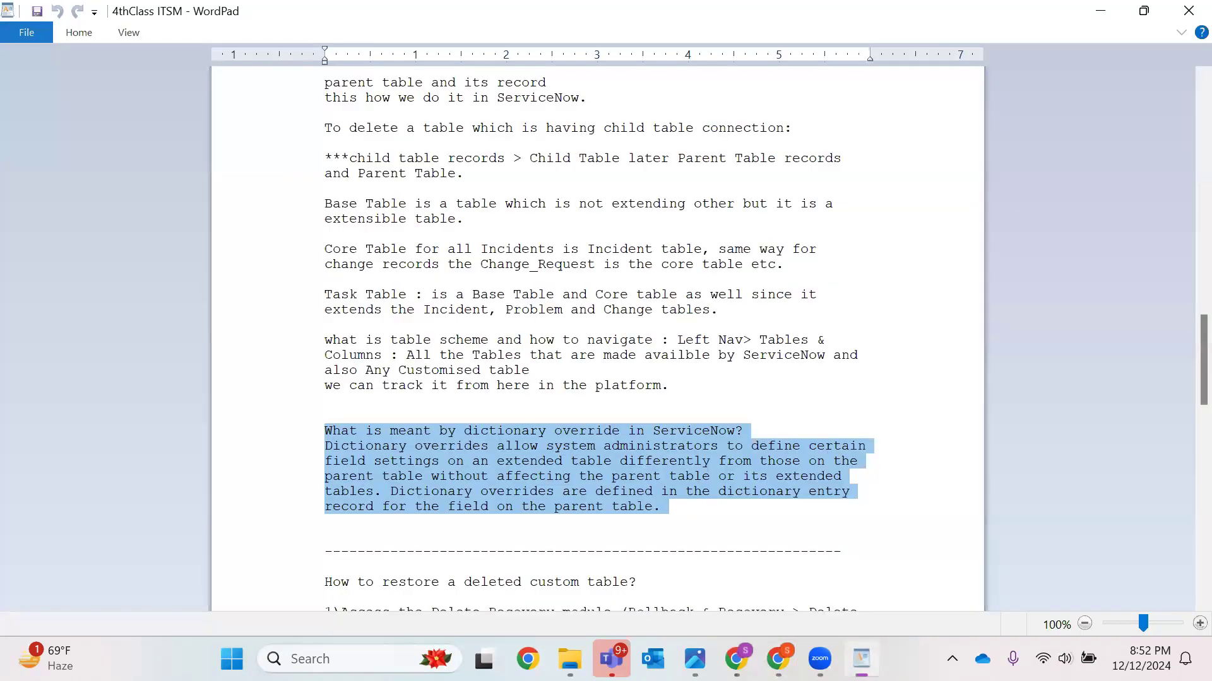
pyautogui.click(732, 535)
pyautogui.moveTo(316, 455); pyautogui.dragTo(732, 536)
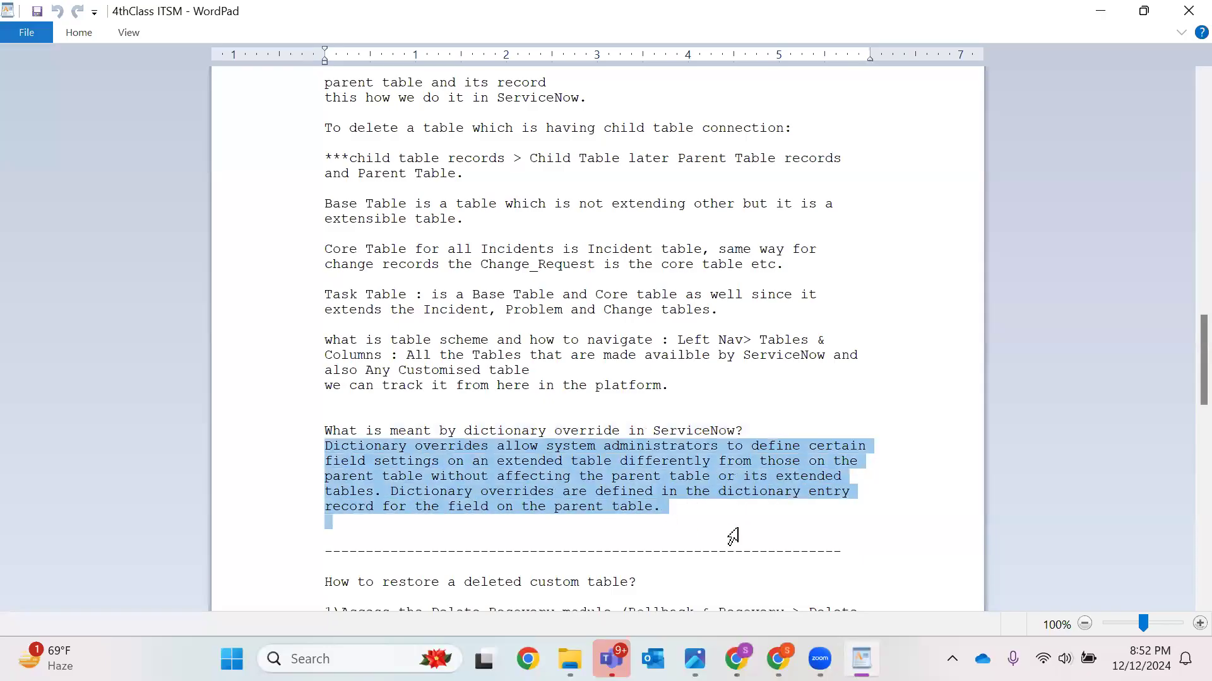
pyautogui.click(1100, 10)
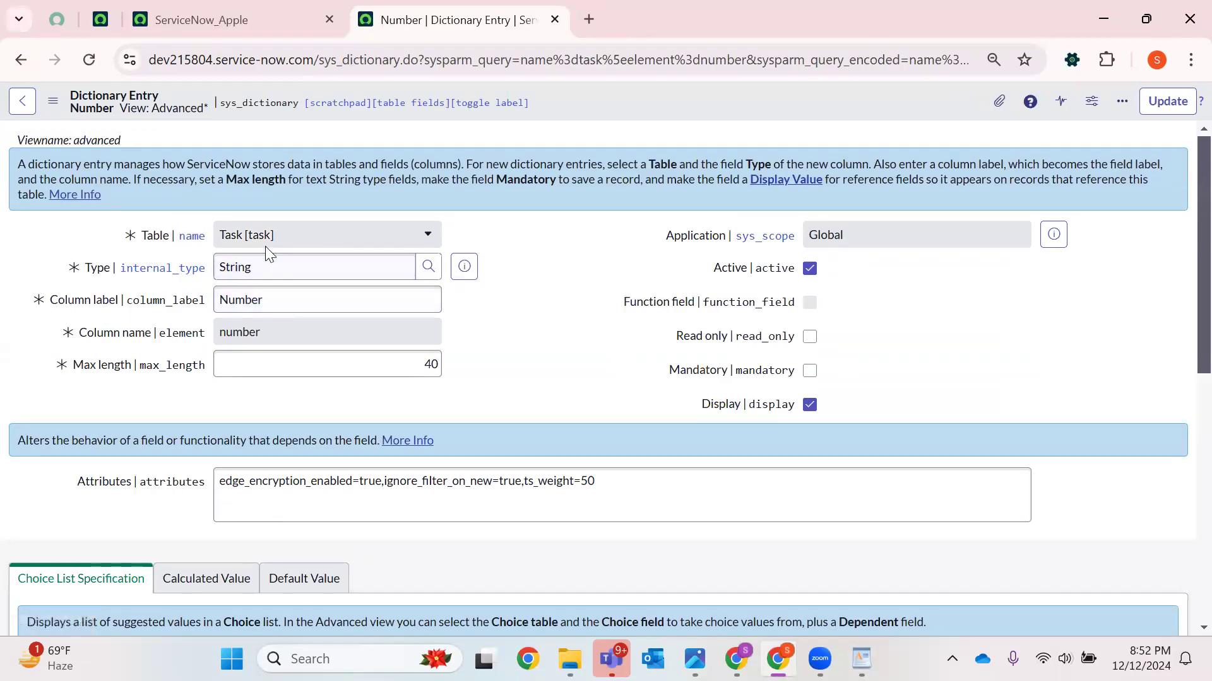
# Examine the Number dictionary entry's table and field settings, then open its Dictionary Overrides list
pyautogui.moveTo(264, 300); pyautogui.dragTo(292, 230)
pyautogui.click(292, 233)
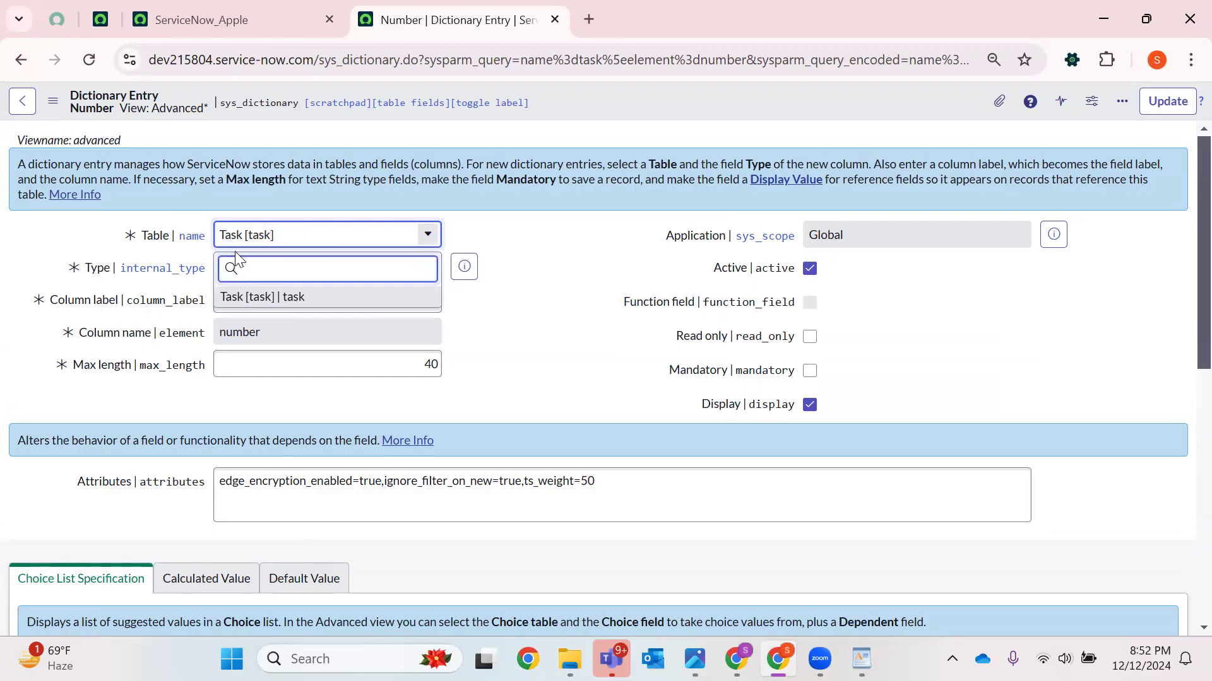
pyautogui.click(601, 331)
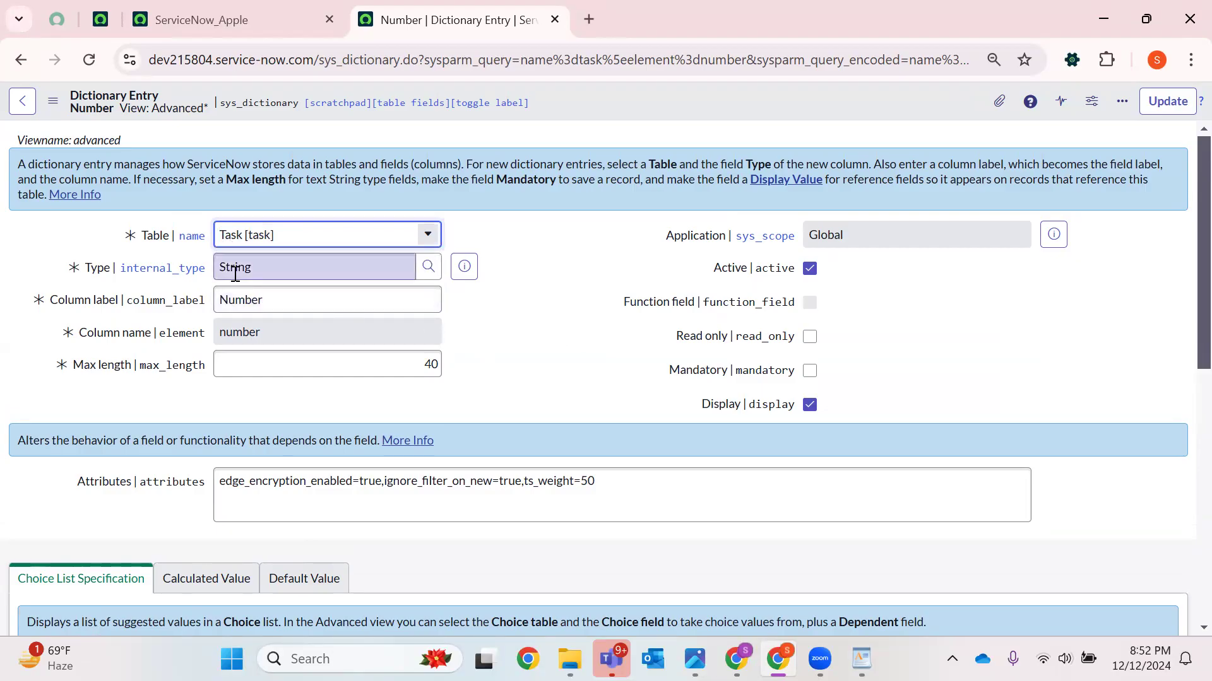
pyautogui.doubleClick(238, 333)
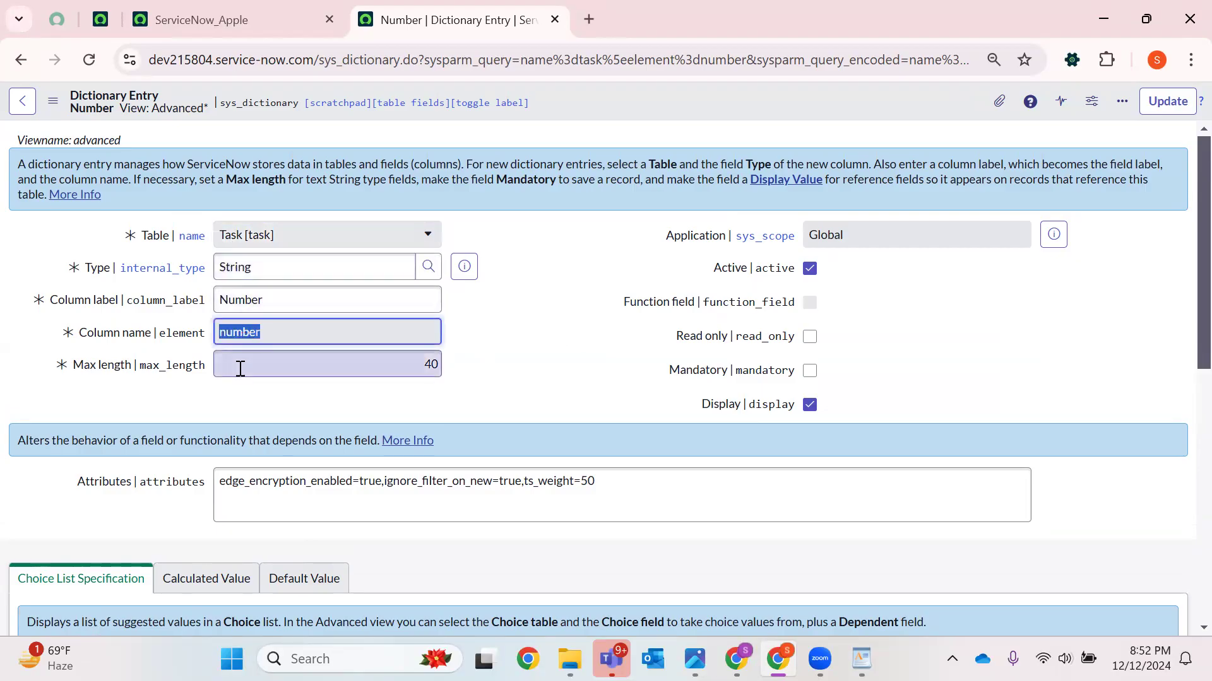
pyautogui.click(438, 364)
pyautogui.doubleClick(438, 364)
pyautogui.click(514, 397)
pyautogui.scroll(-1, 541, 322)
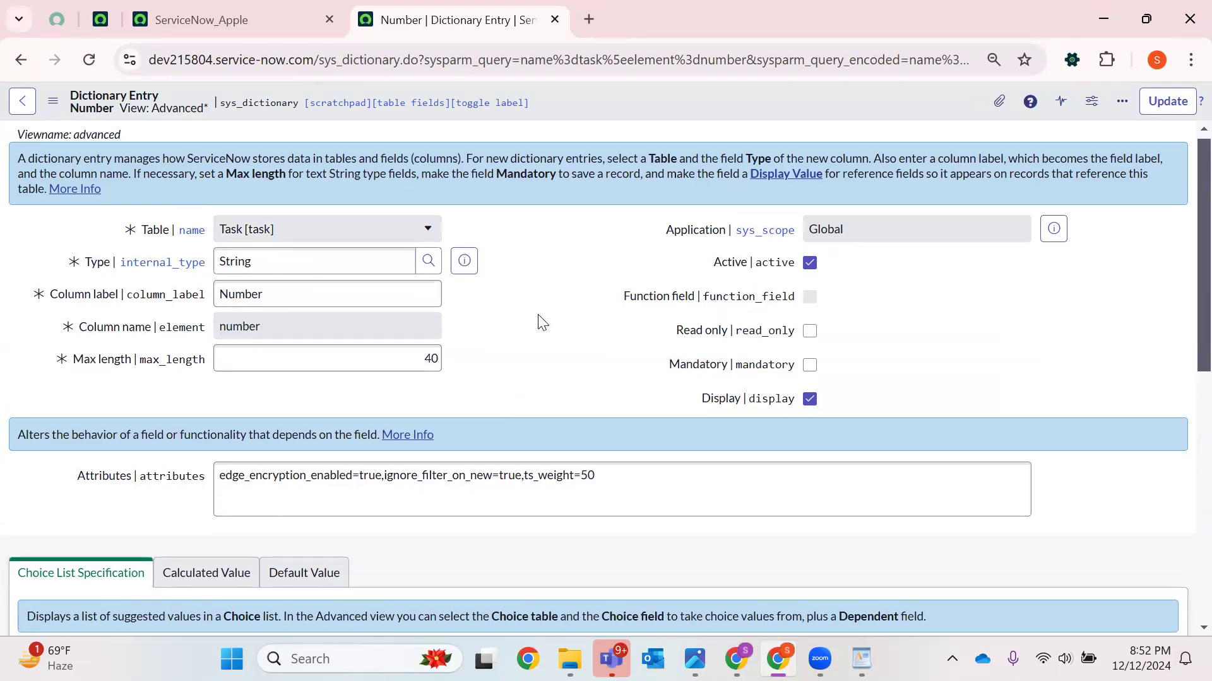
pyautogui.scroll(-4, 541, 321)
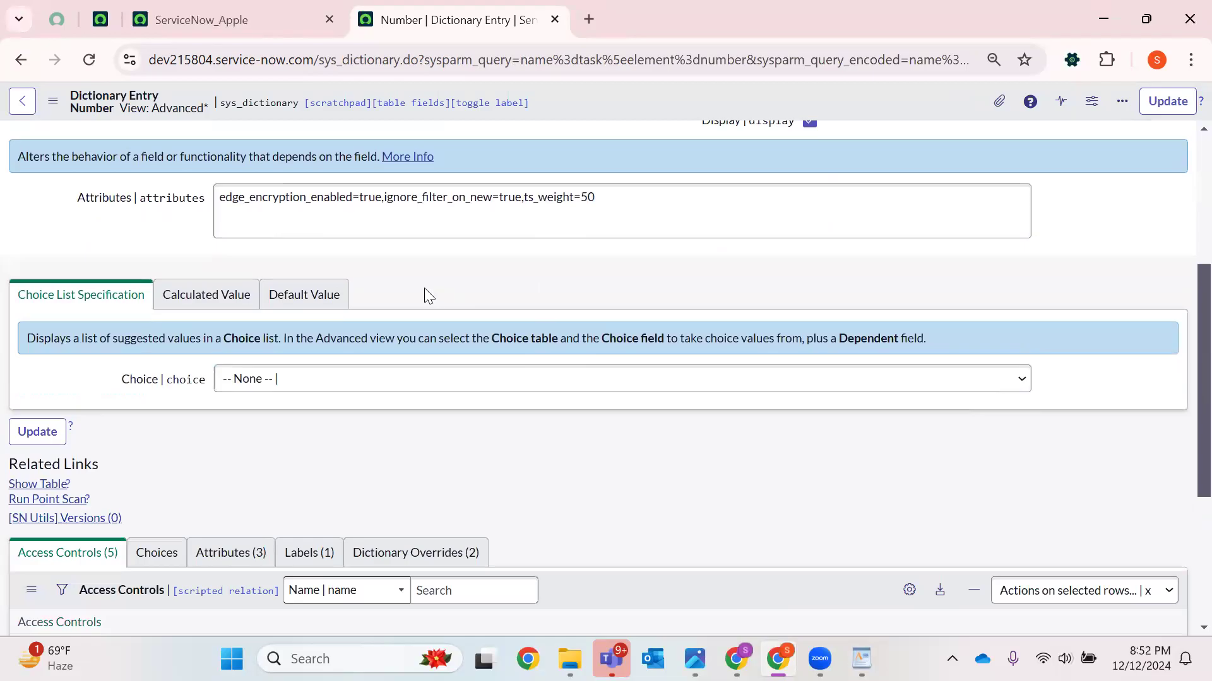
pyautogui.scroll(-3, 424, 288)
pyautogui.click(397, 366)
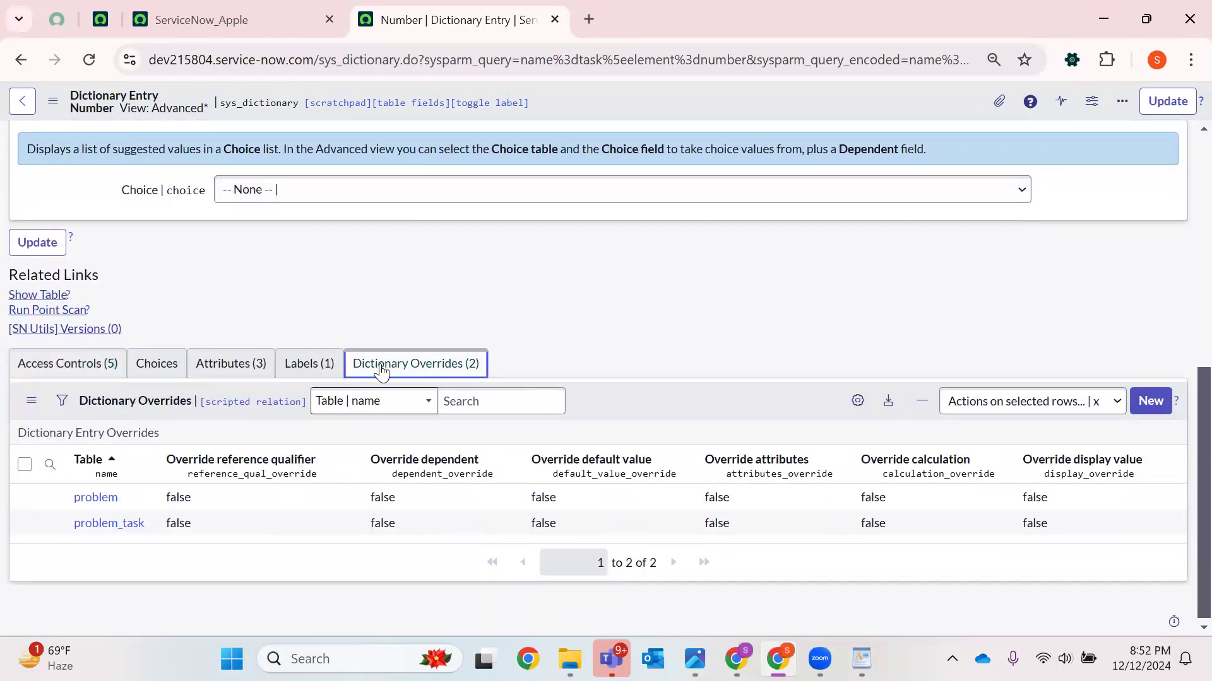
# Create a dictionary override of the Number field for the Incident table with Override default value enabled
pyautogui.click(1155, 396)
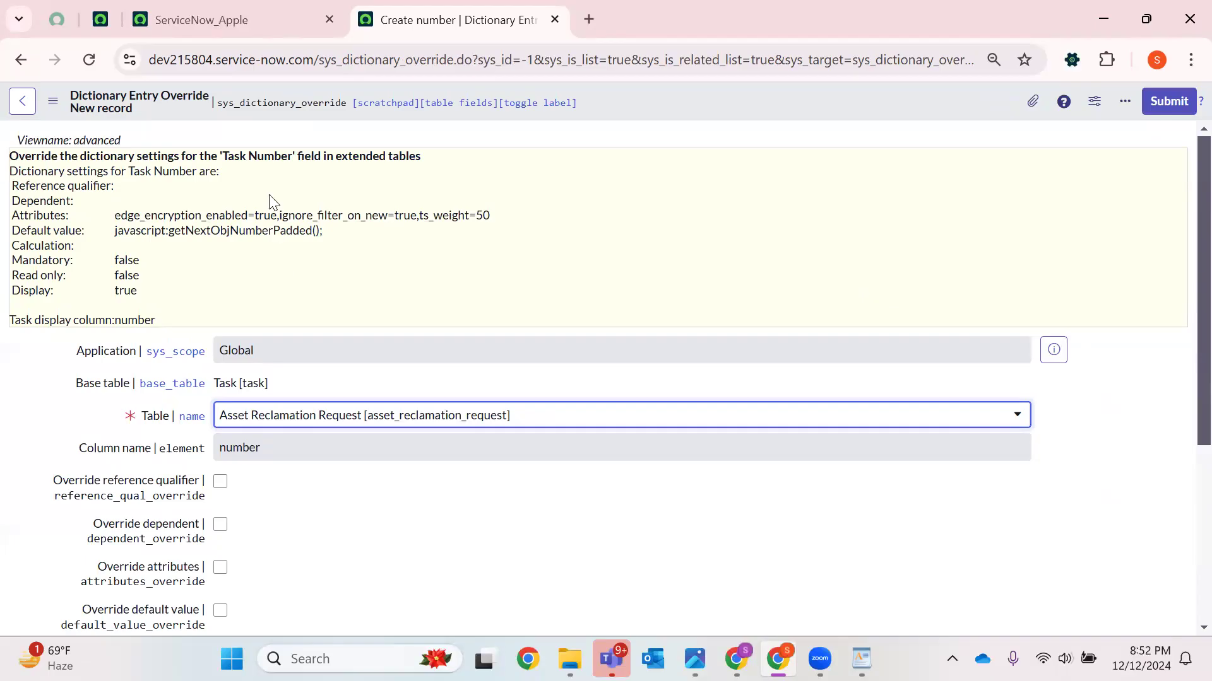
pyautogui.moveTo(140, 417); pyautogui.dragTo(329, 427)
pyautogui.click(328, 423)
pyautogui.write('inci')
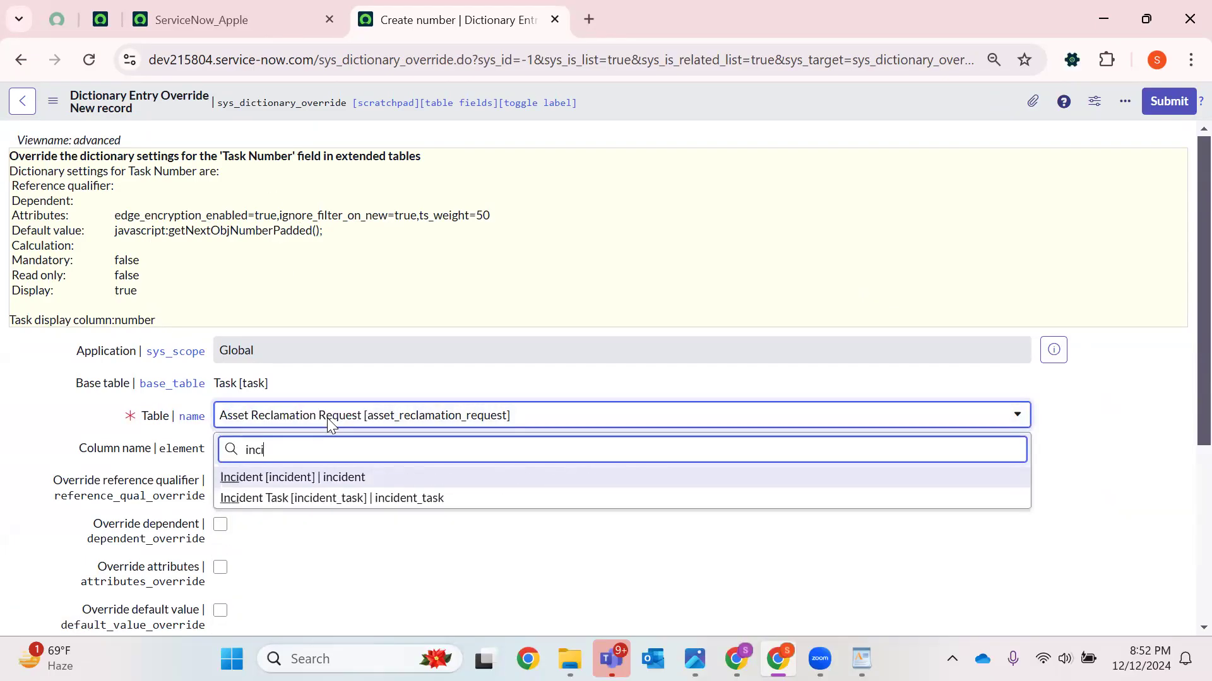
pyautogui.press('Return')
pyautogui.scroll(-3, 328, 419)
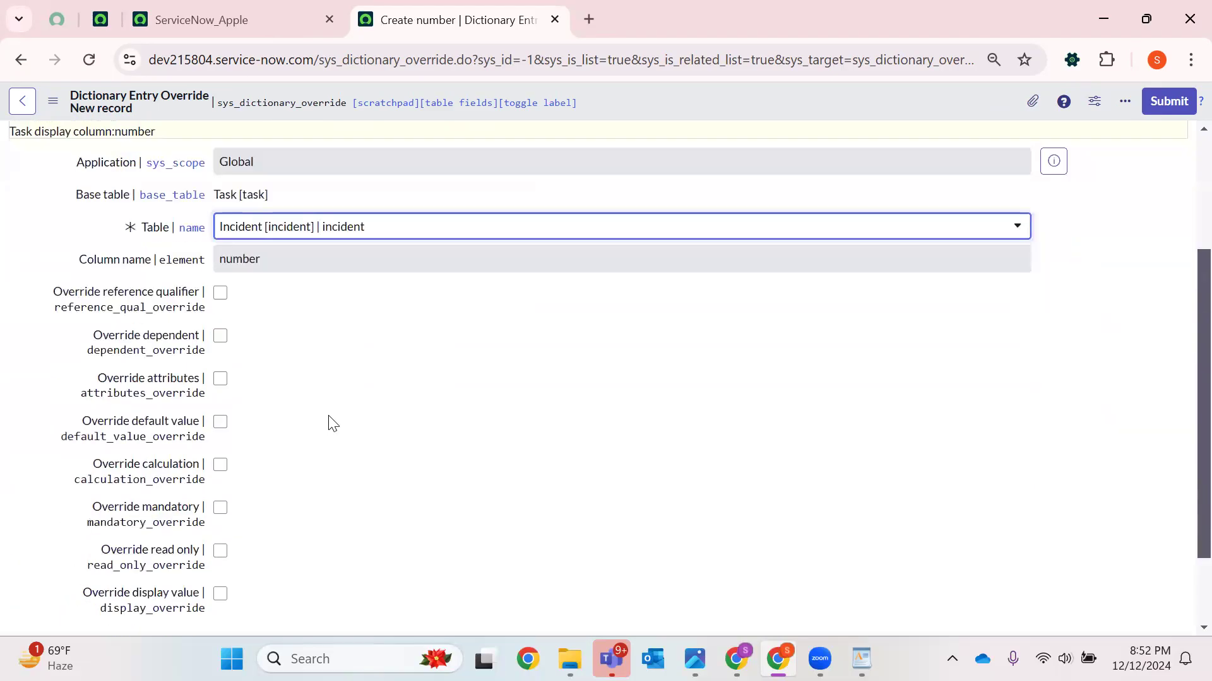
pyautogui.moveTo(79, 260); pyautogui.dragTo(220, 259)
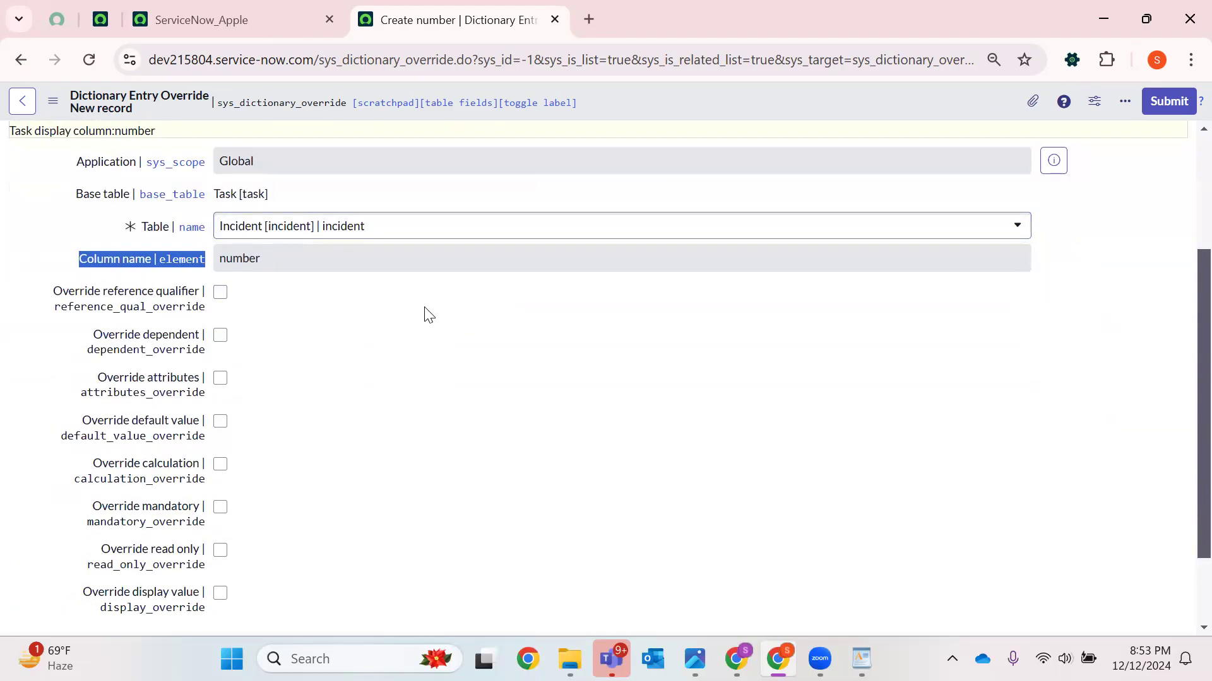
pyautogui.scroll(-2, 430, 313)
pyautogui.moveTo(78, 330); pyautogui.dragTo(207, 338)
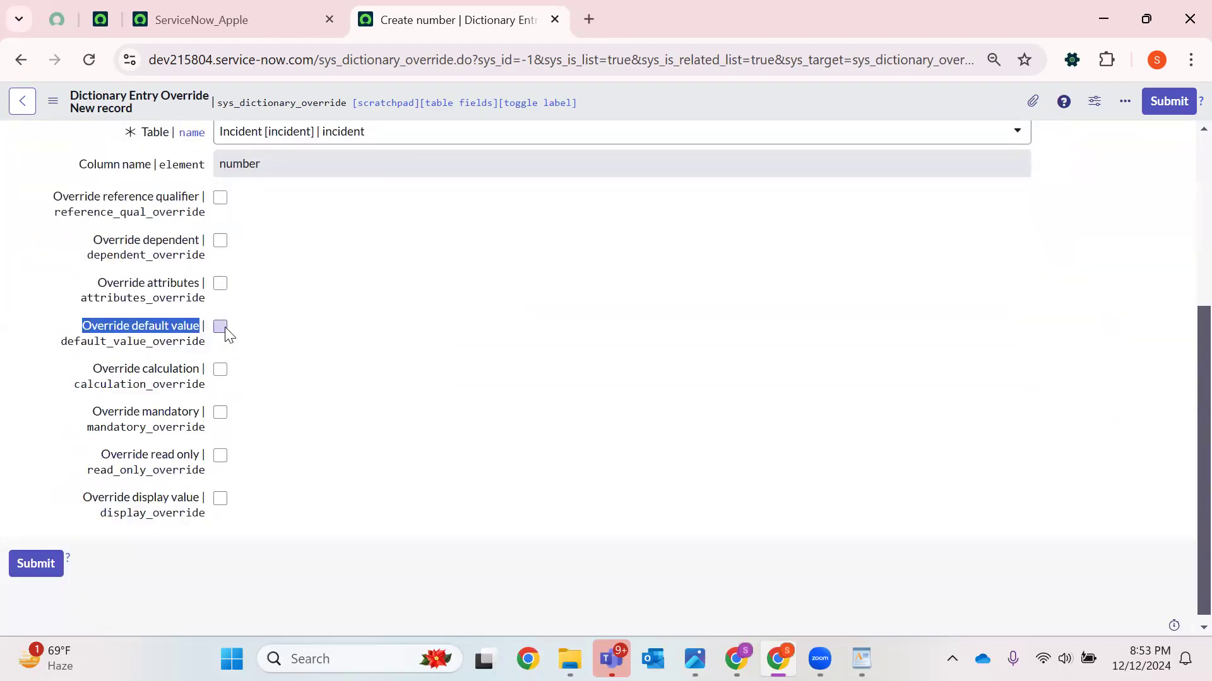
pyautogui.click(222, 328)
pyautogui.scroll(-1, 60, 559)
pyautogui.click(36, 557)
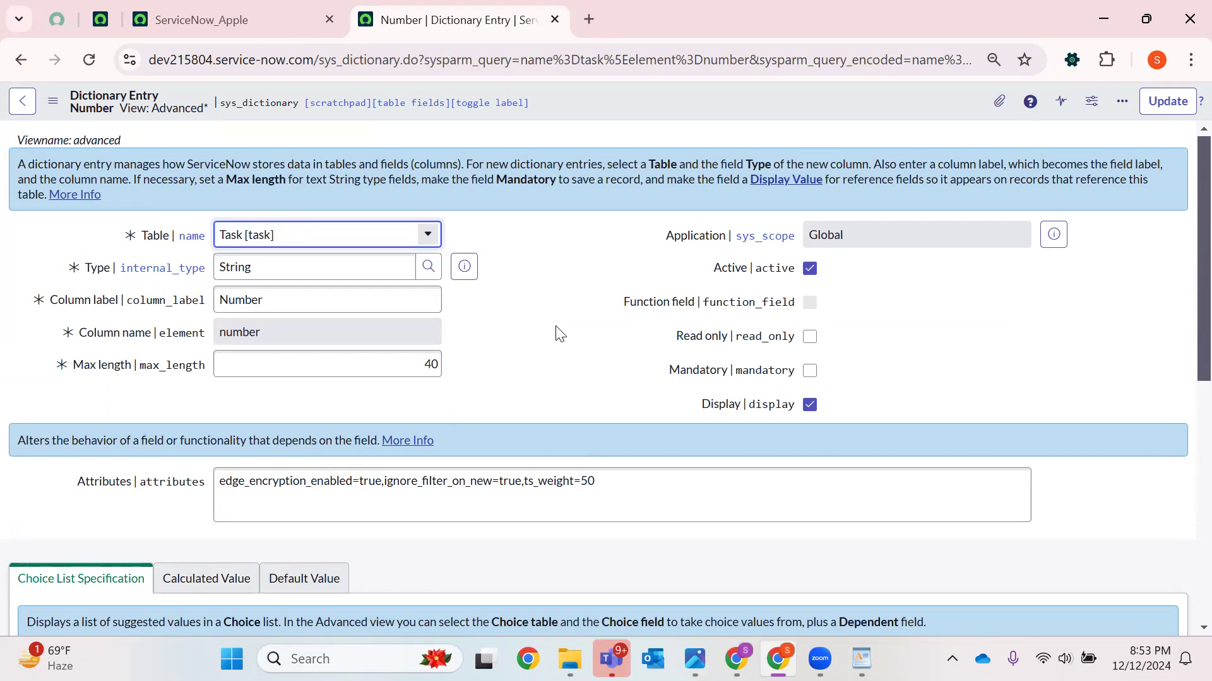
# Review the new incident override, then open a new Incident record from navigation history in a new tab
pyautogui.scroll(-8, 528, 319)
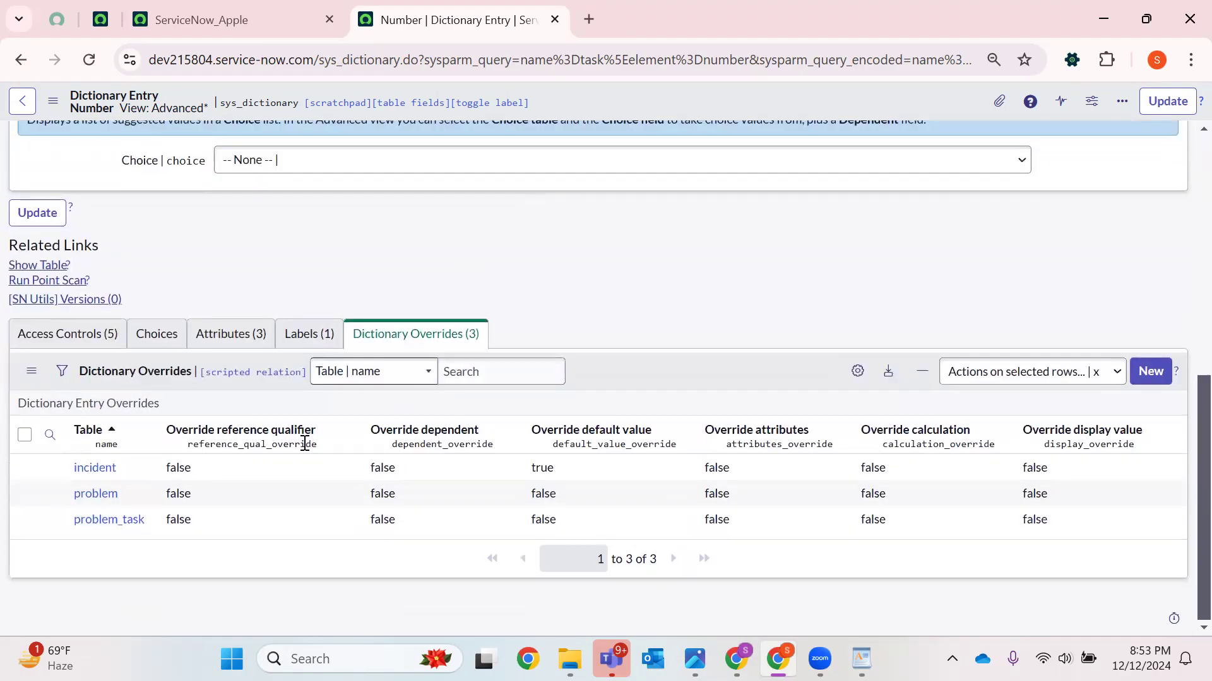
pyautogui.moveTo(129, 467); pyautogui.dragTo(69, 474)
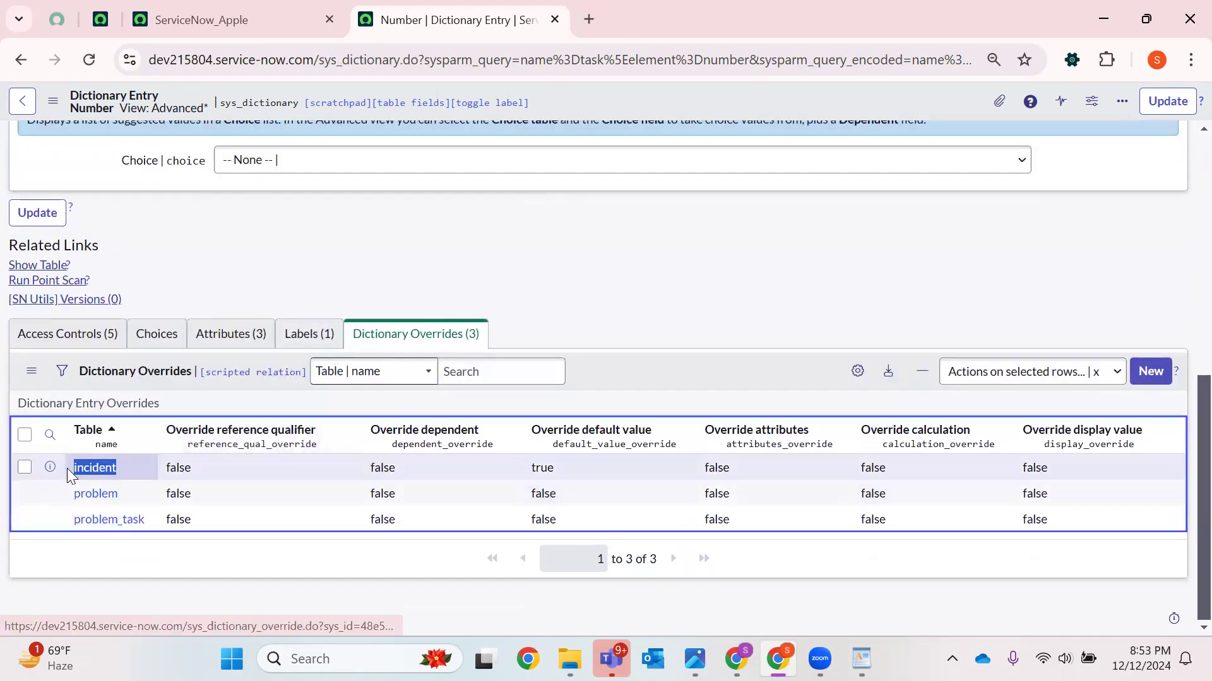
pyautogui.click(246, 20)
pyautogui.click(221, 106)
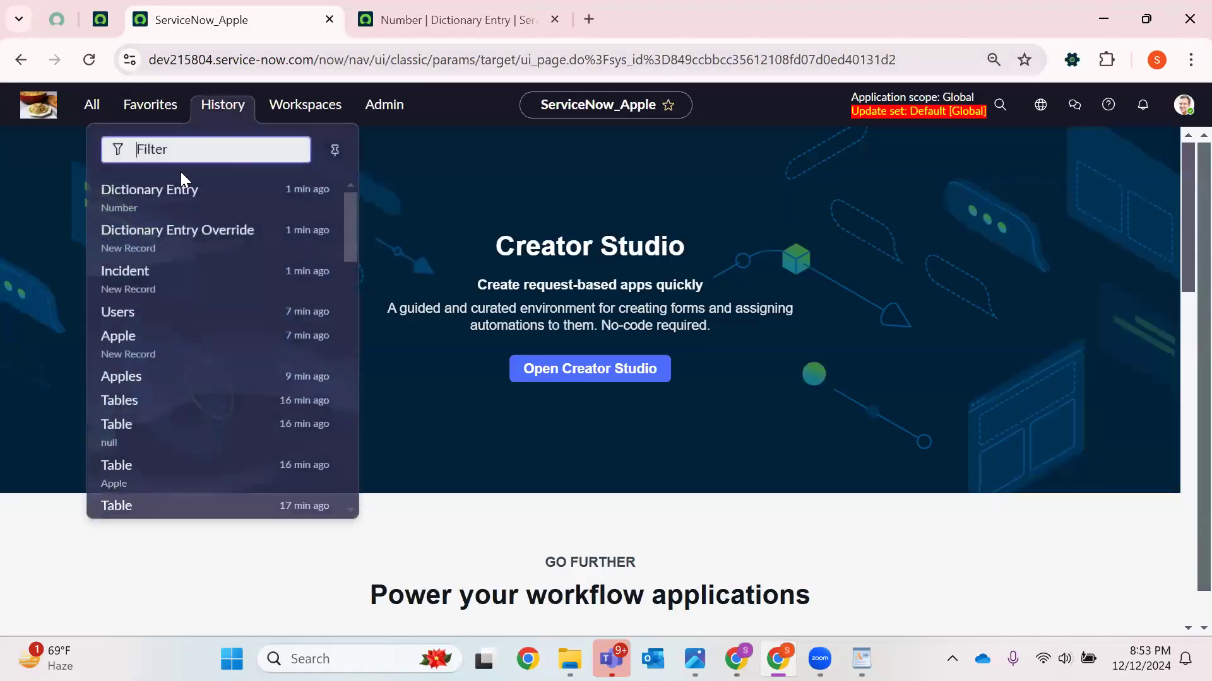
pyautogui.rightClick(127, 276)
pyautogui.click(212, 291)
pyautogui.click(725, 16)
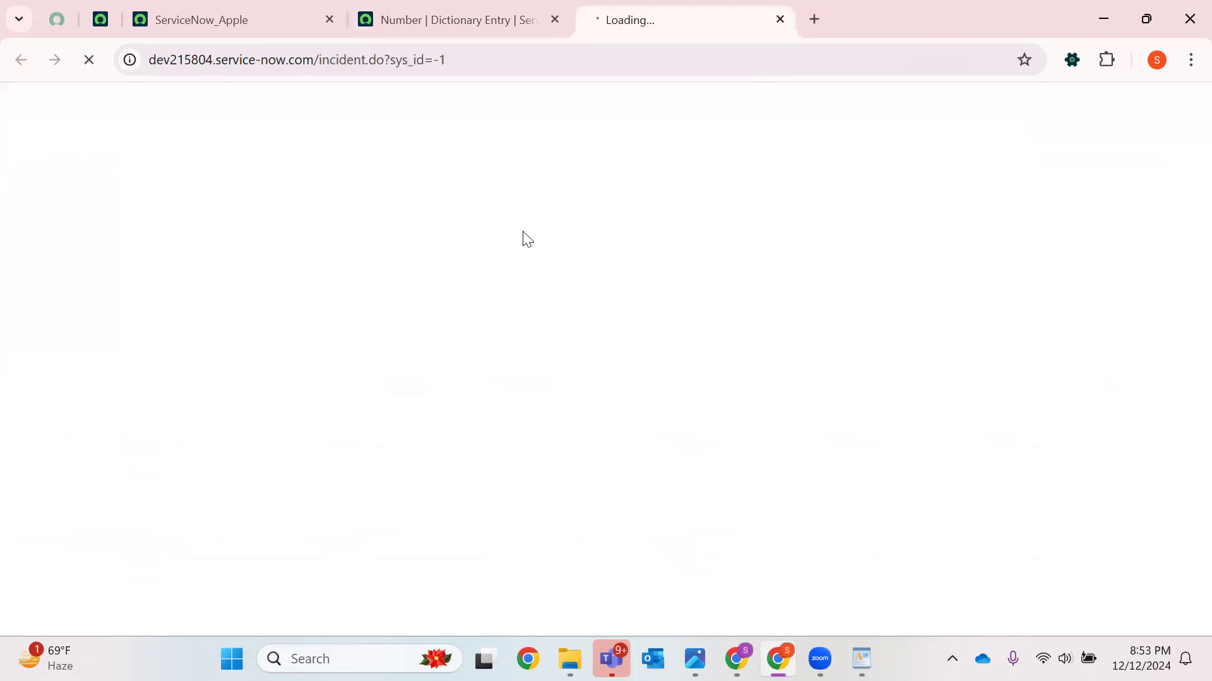
# Save a new incident with caller Abraham Lincoln and short description test
pyautogui.click(255, 176)
pyautogui.write('*')
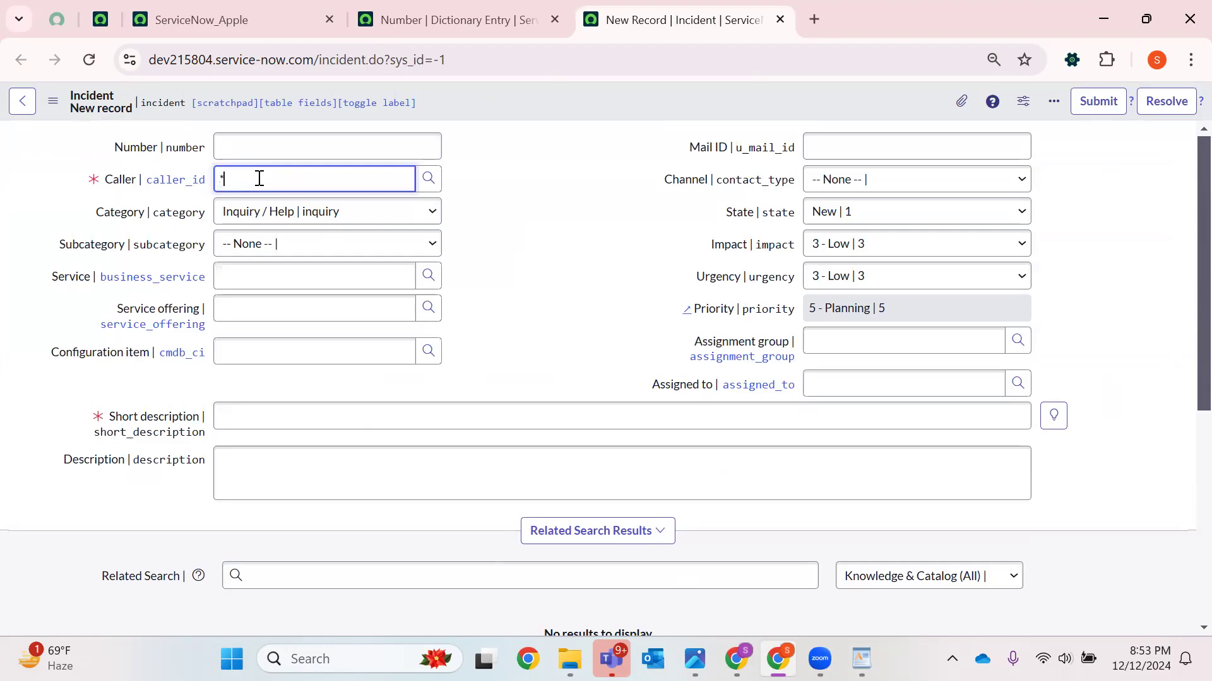
pyautogui.write('*')
pyautogui.click(252, 246)
pyautogui.click(252, 423)
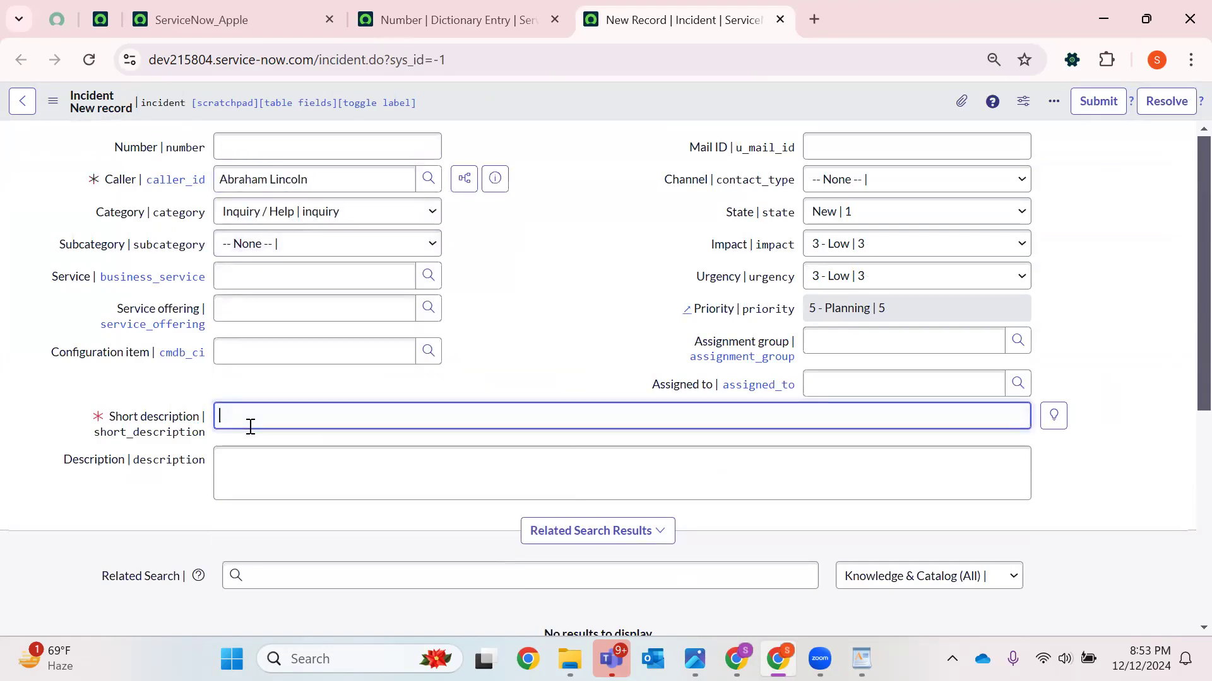
pyautogui.write('test')
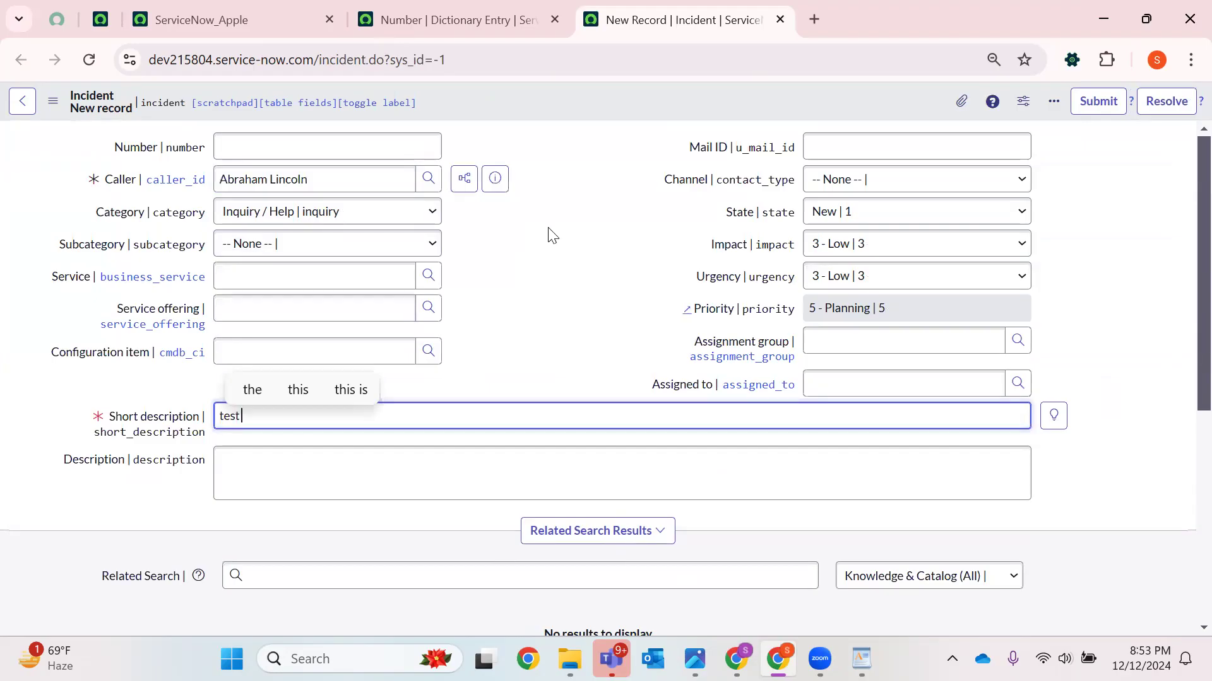
pyautogui.rightClick(589, 92)
pyautogui.click(620, 106)
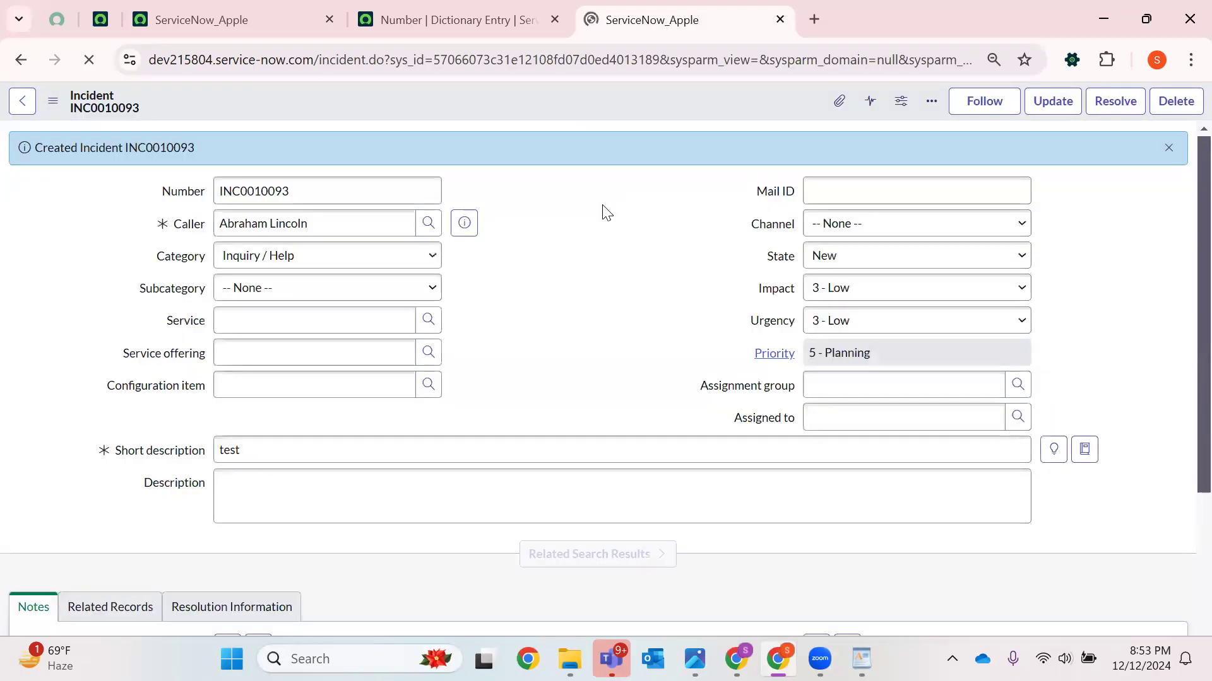
# Open a blank Incident form by replacing the record's sys_id in the address with -1
pyautogui.doubleClick(260, 191)
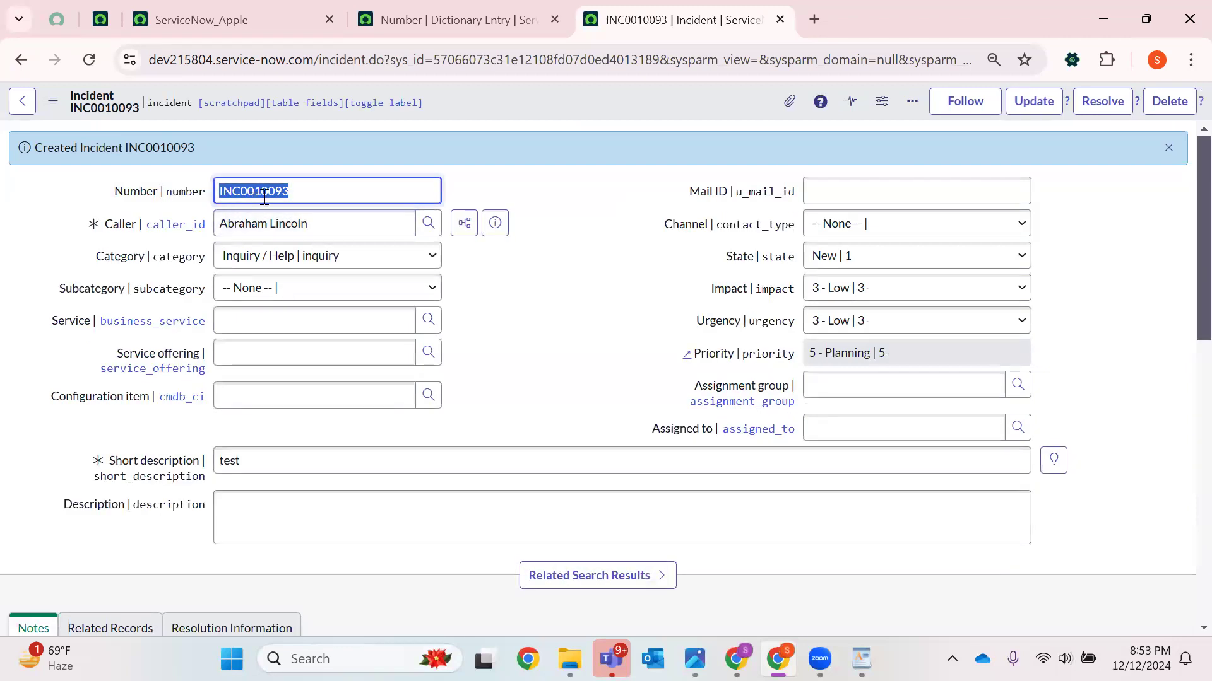
pyautogui.click(90, 60)
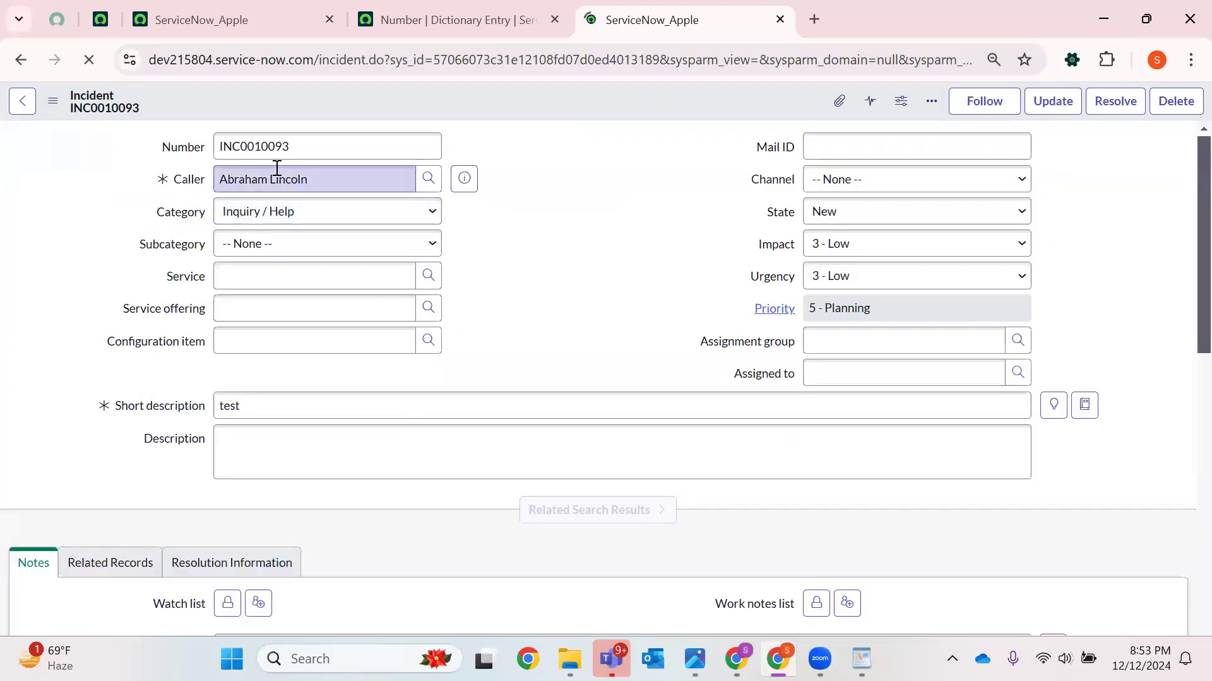
pyautogui.doubleClick(585, 61)
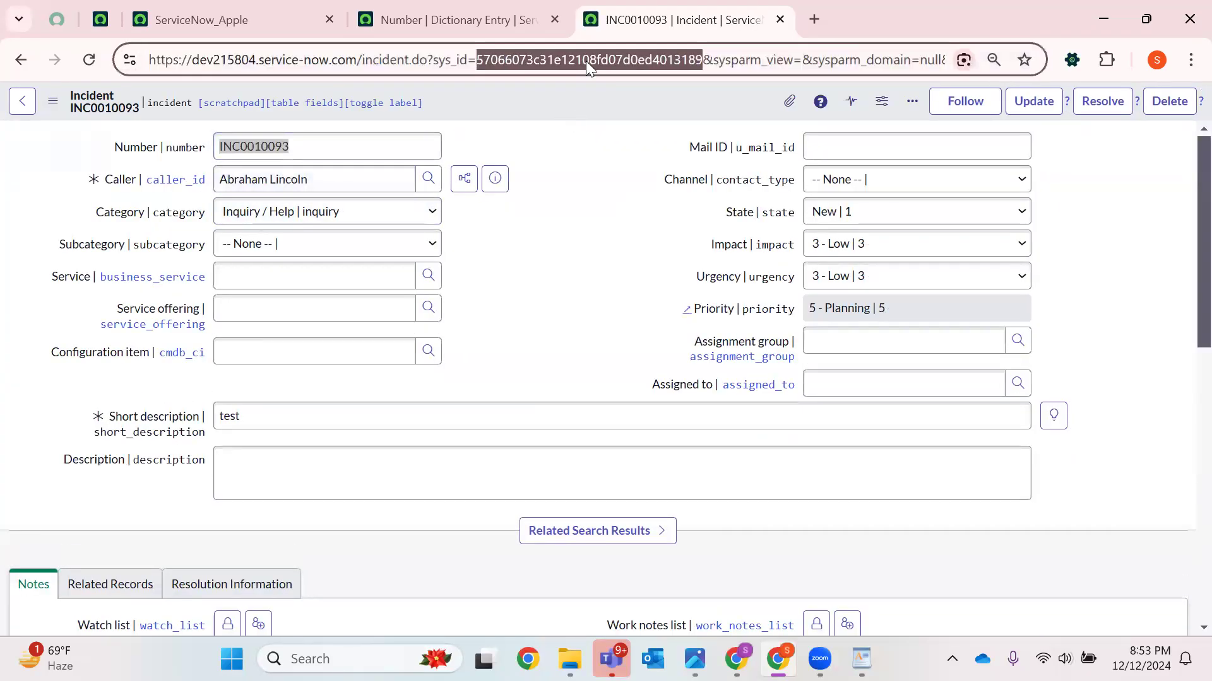
pyautogui.write('-1')
pyautogui.press('Return')
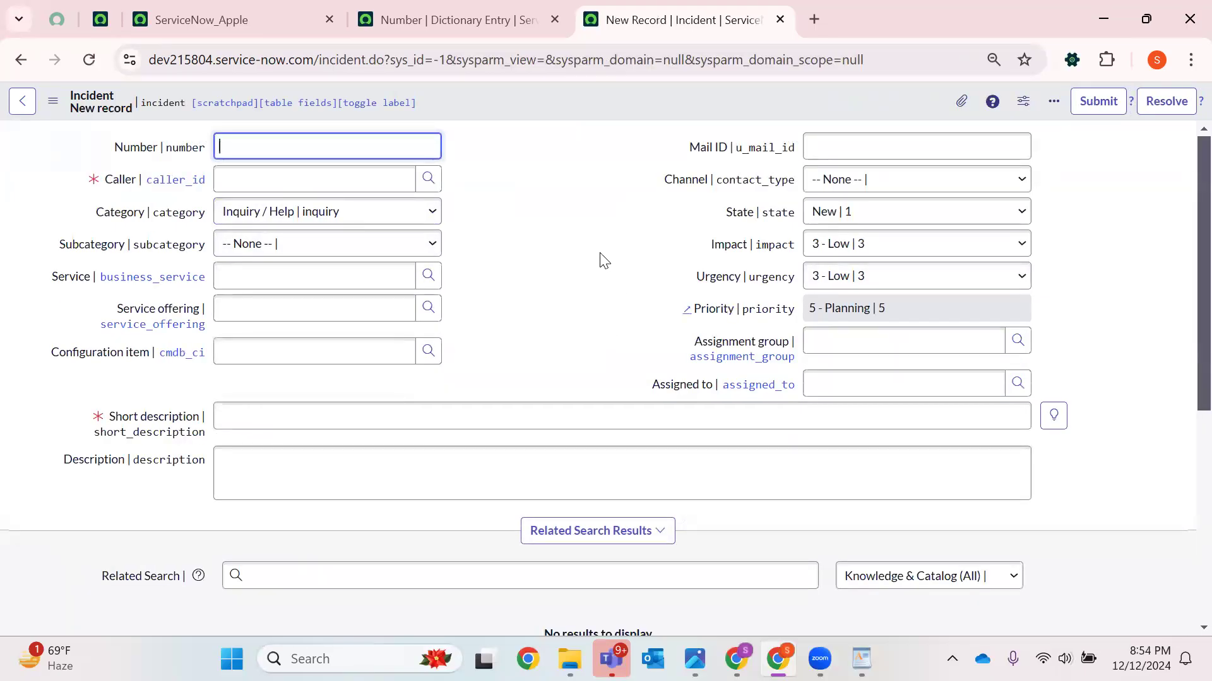
# Switch to the WordPad notes and highlight the definition of a dictionary override
pyautogui.click(861, 659)
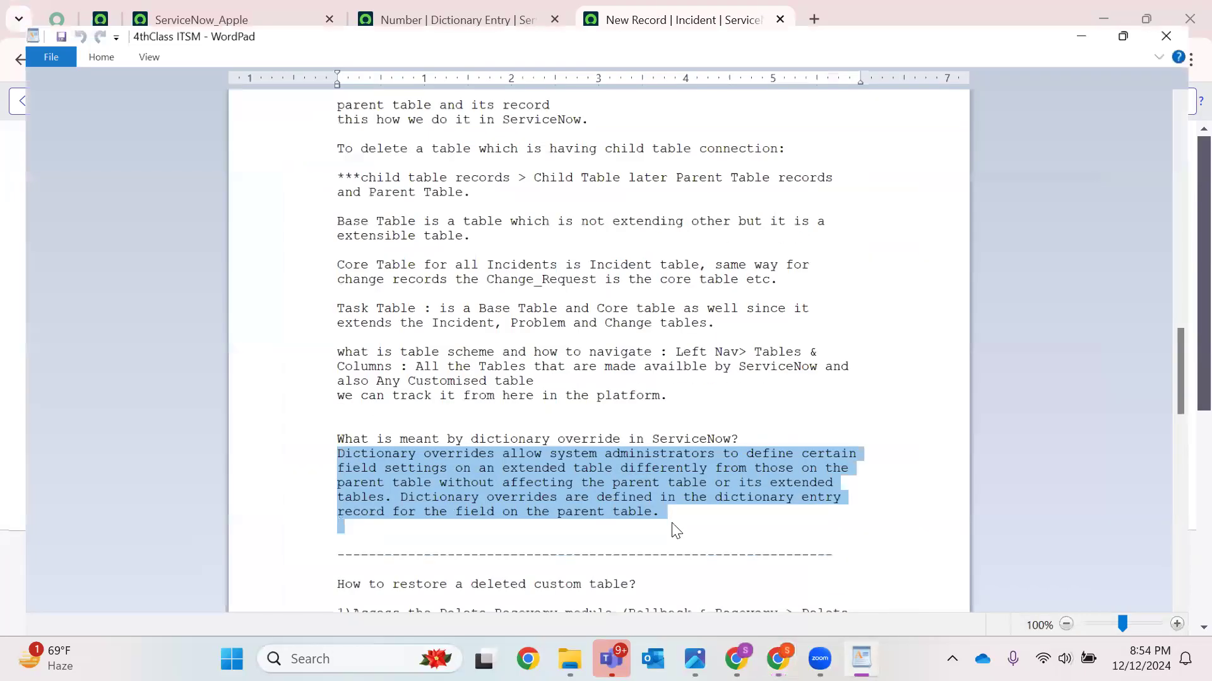
pyautogui.click(660, 455)
pyautogui.doubleClick(674, 448)
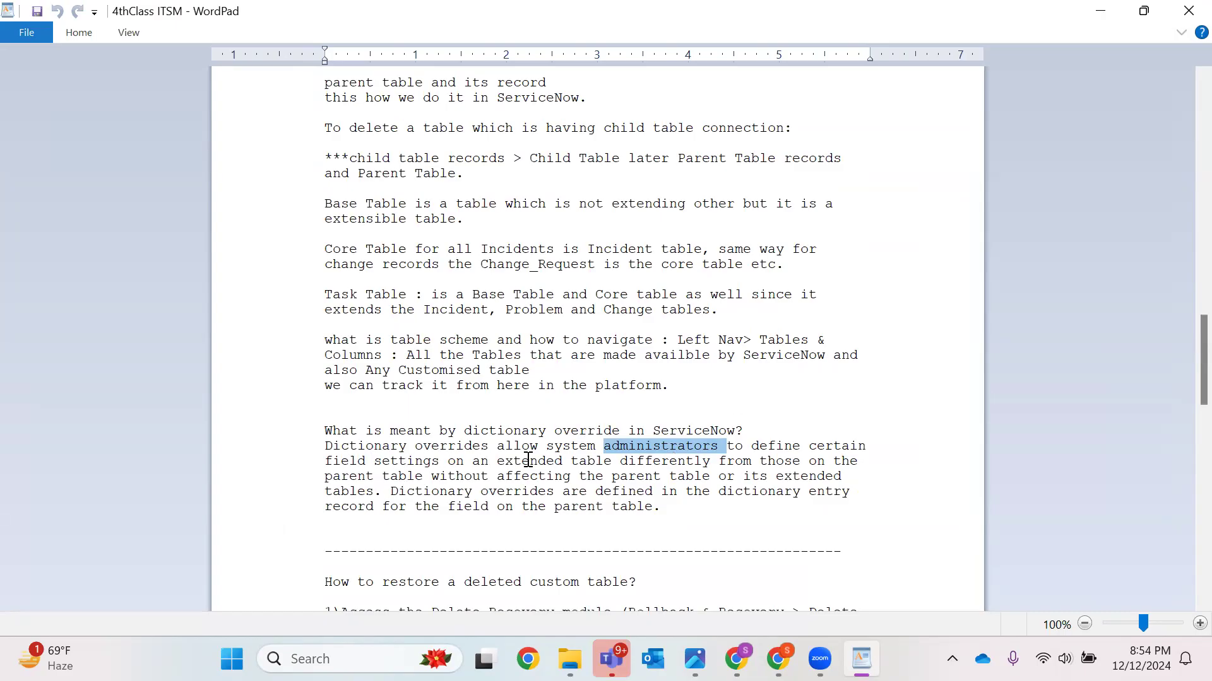
pyautogui.moveTo(503, 465); pyautogui.dragTo(638, 462)
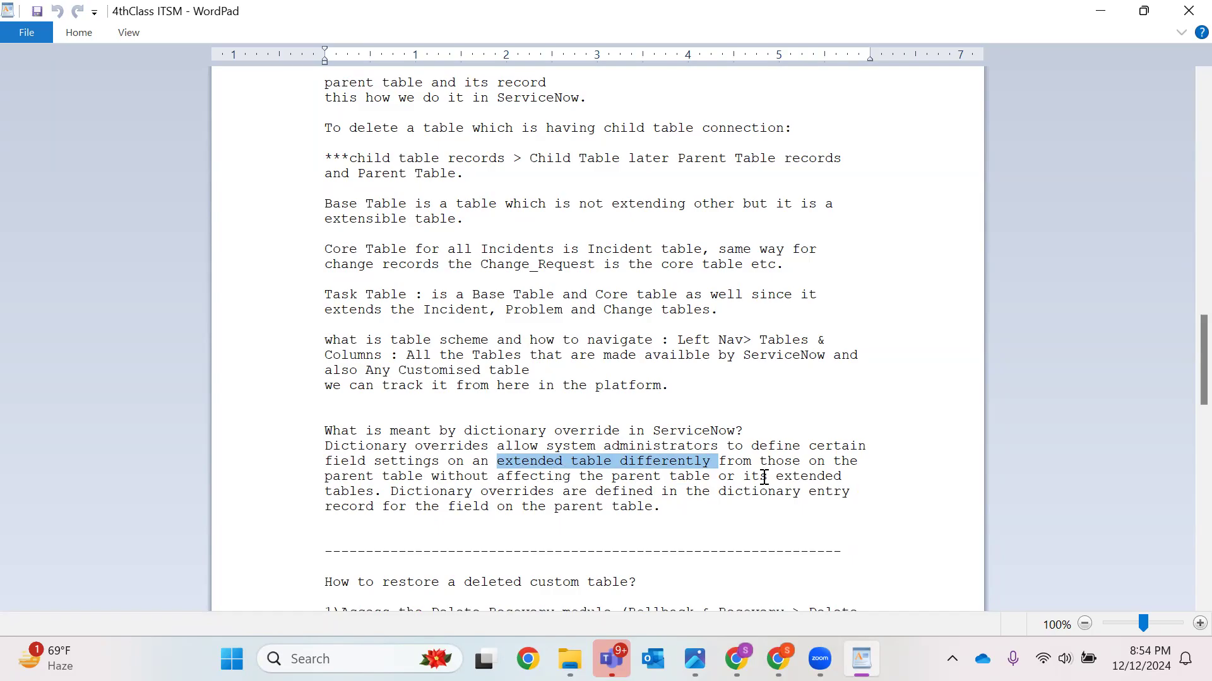
# Move the phrase about overrides being defined in the dictionary entry record within the definition paragraph
pyautogui.moveTo(380, 505); pyautogui.dragTo(341, 492)
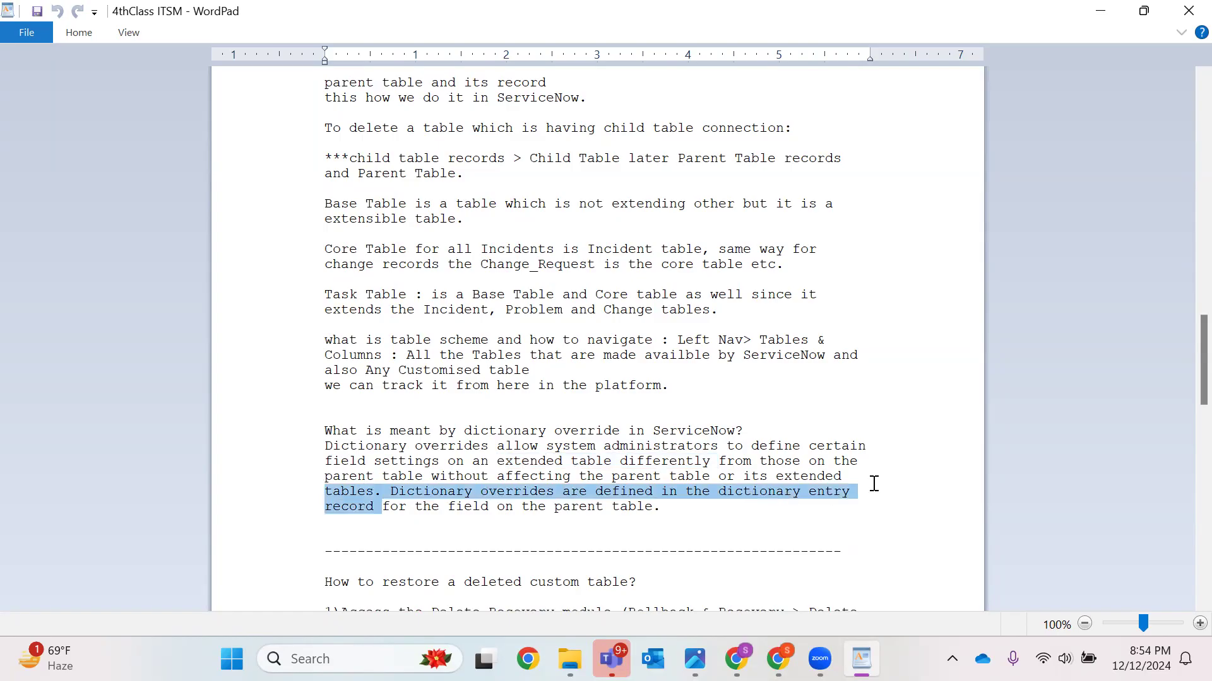
pyautogui.moveTo(661, 499); pyautogui.dragTo(383, 477)
pyautogui.click(553, 520)
pyautogui.moveTo(686, 510); pyautogui.dragTo(260, 437)
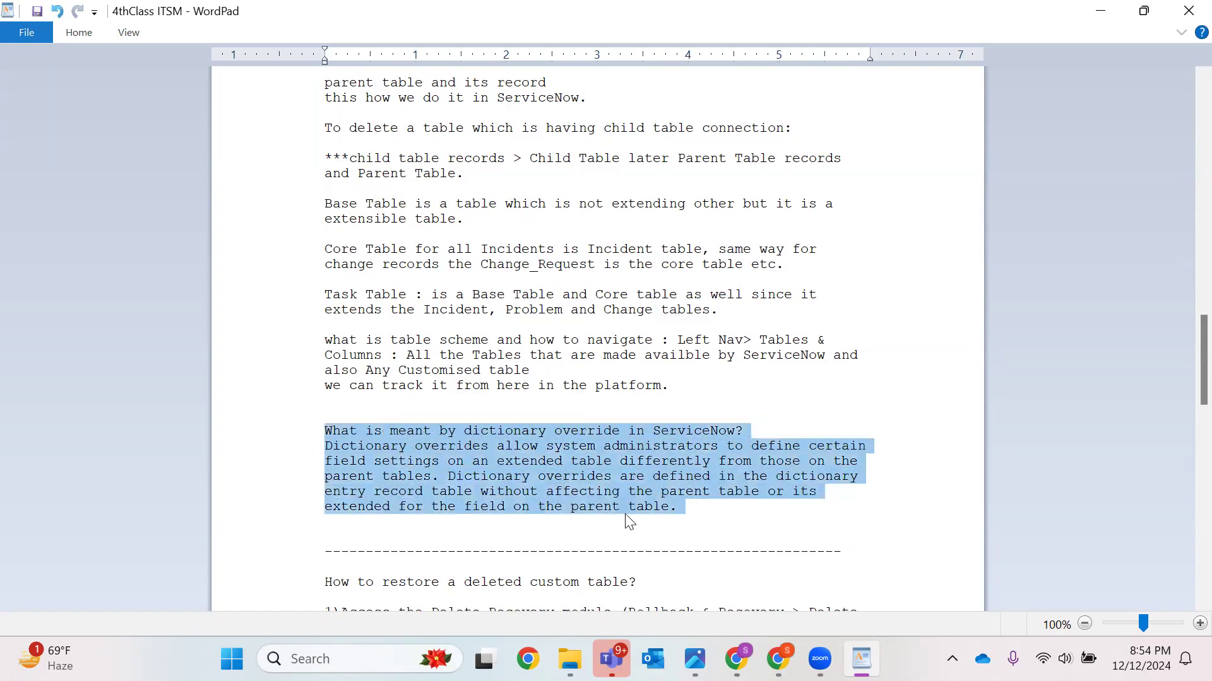
pyautogui.click(749, 510)
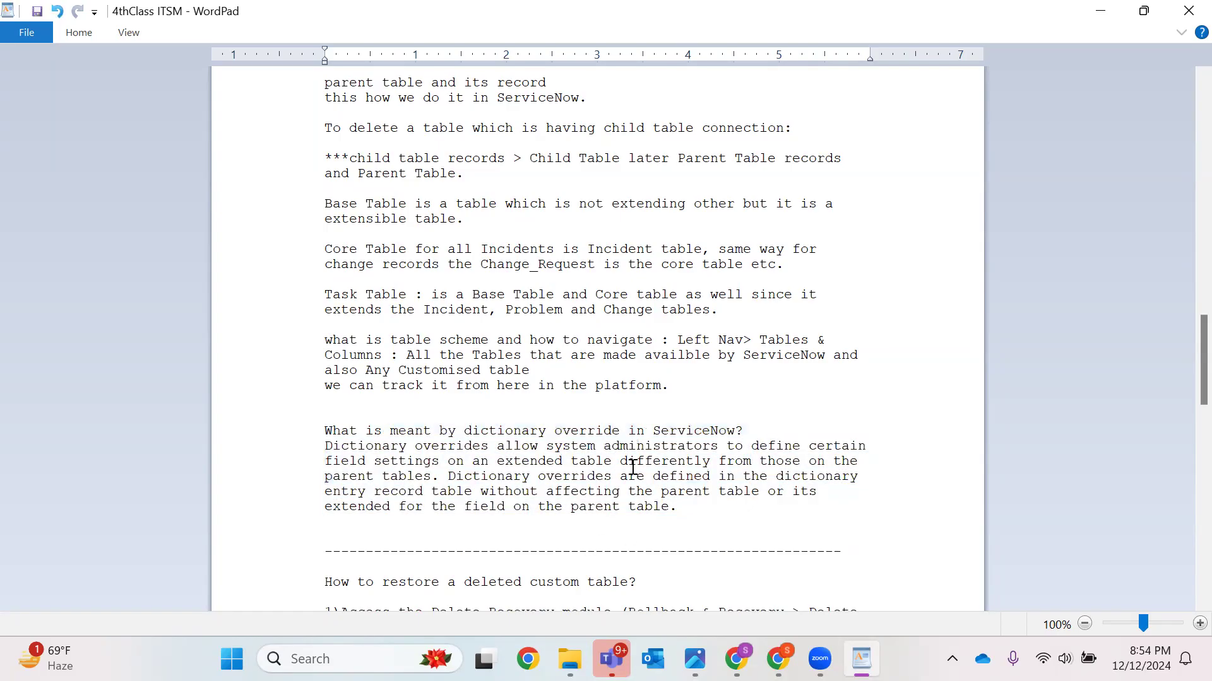
# Scroll through and highlight the notes on restoring deleted custom tables and on dot-walking
pyautogui.scroll(-6, 633, 467)
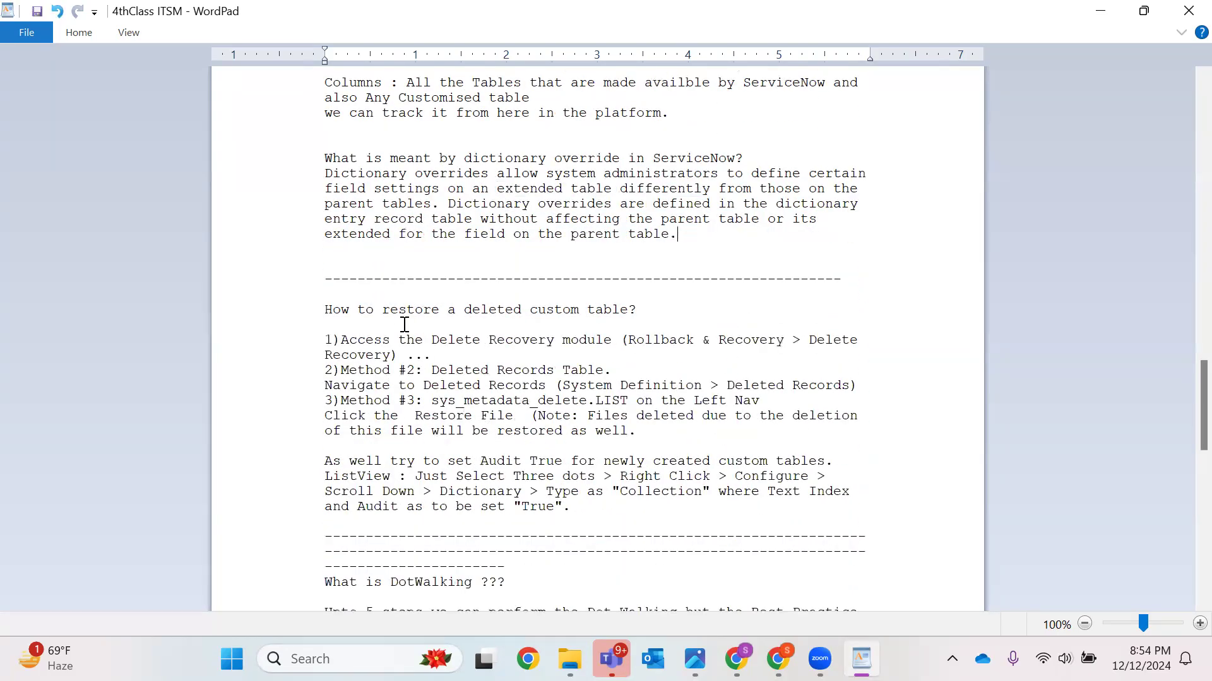
pyautogui.moveTo(327, 308); pyautogui.dragTo(608, 519)
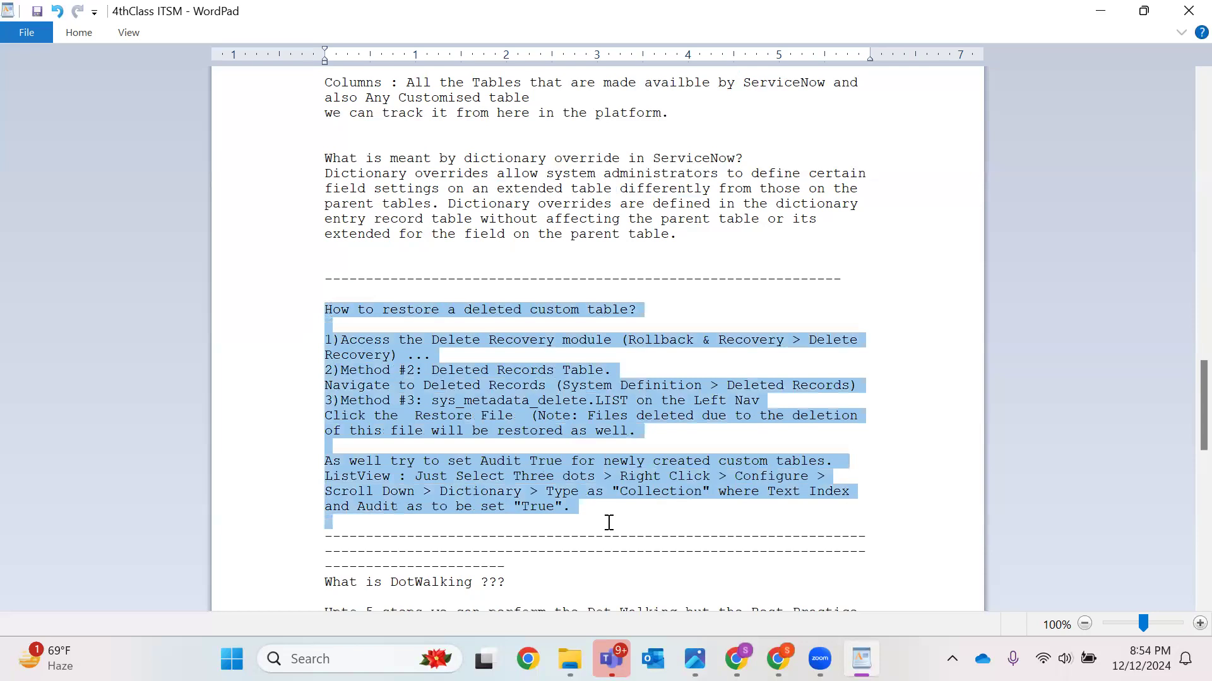
pyautogui.click(472, 371)
pyautogui.scroll(-4, 817, 401)
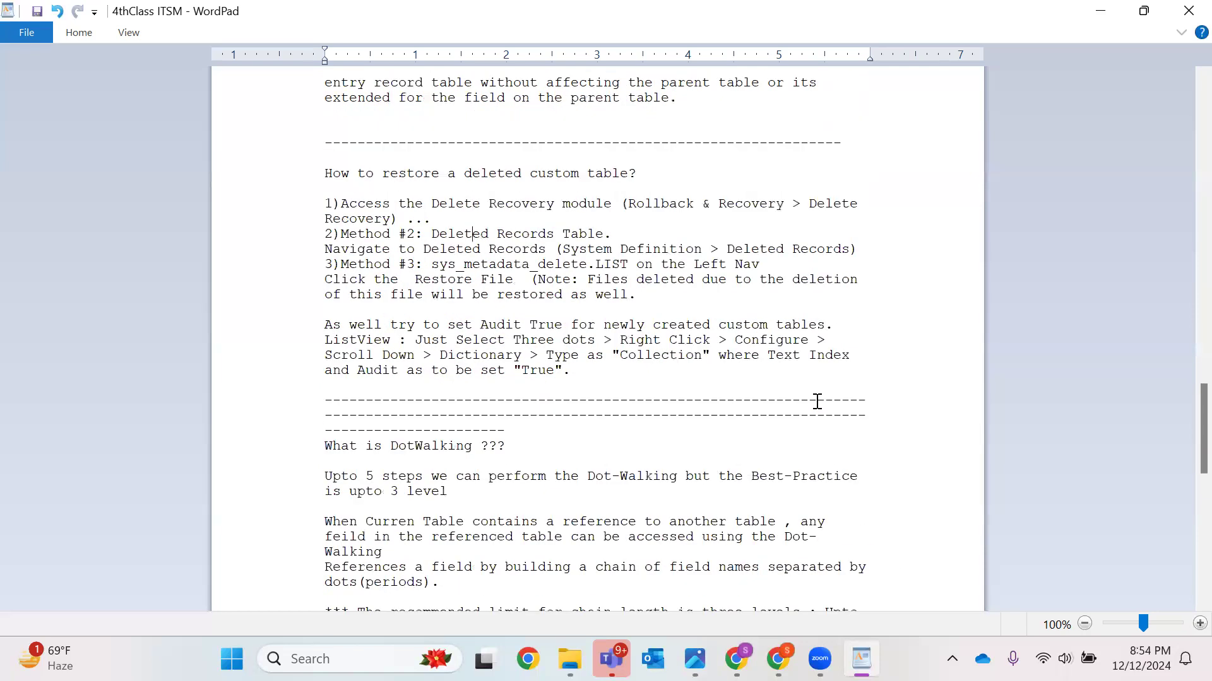
pyautogui.moveTo(311, 405); pyautogui.dragTo(515, 611)
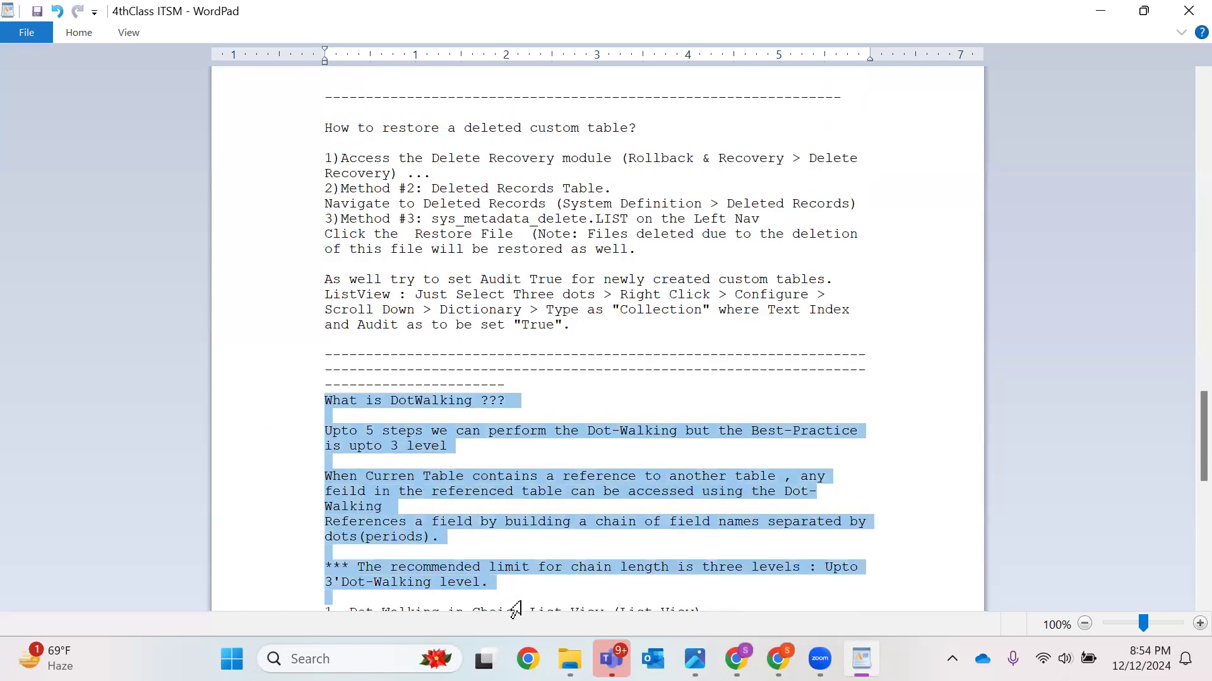
pyautogui.scroll(-4, 581, 452)
pyautogui.moveTo(589, 482); pyautogui.dragTo(313, 229)
pyautogui.scroll(-4, 675, 271)
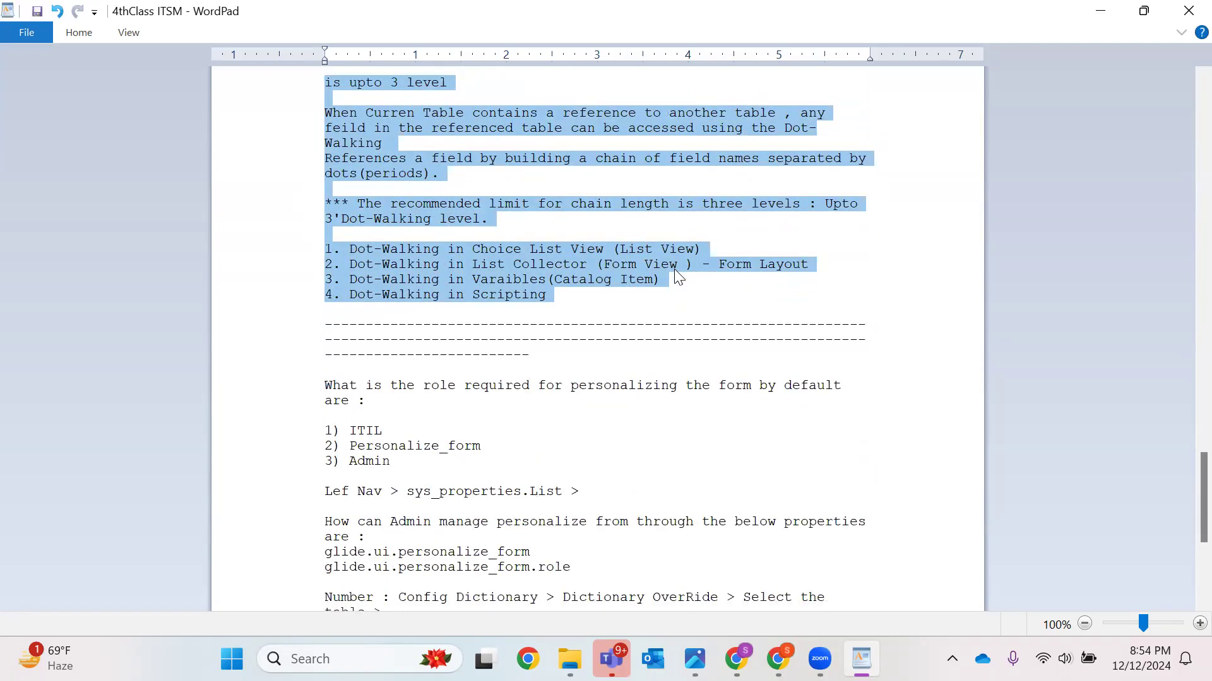
pyautogui.scroll(10, 676, 272)
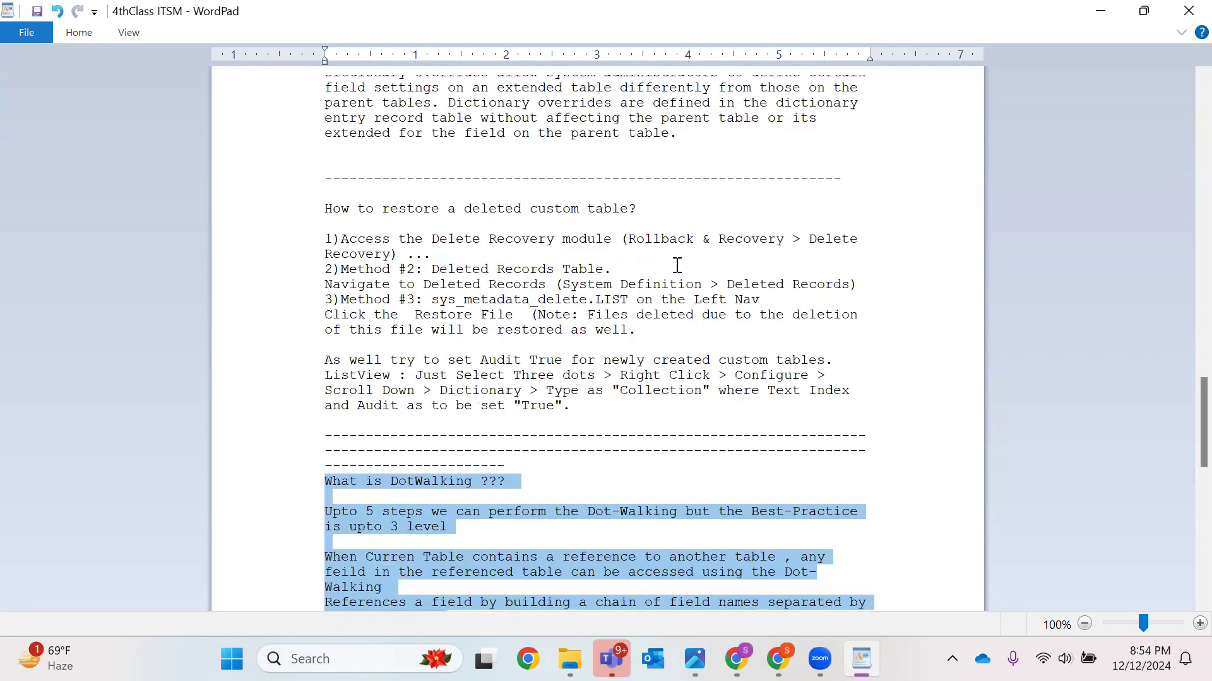
# Open the incident dictionary override of the Number field in a new tab from the field's dictionary entry
pyautogui.click(1103, 11)
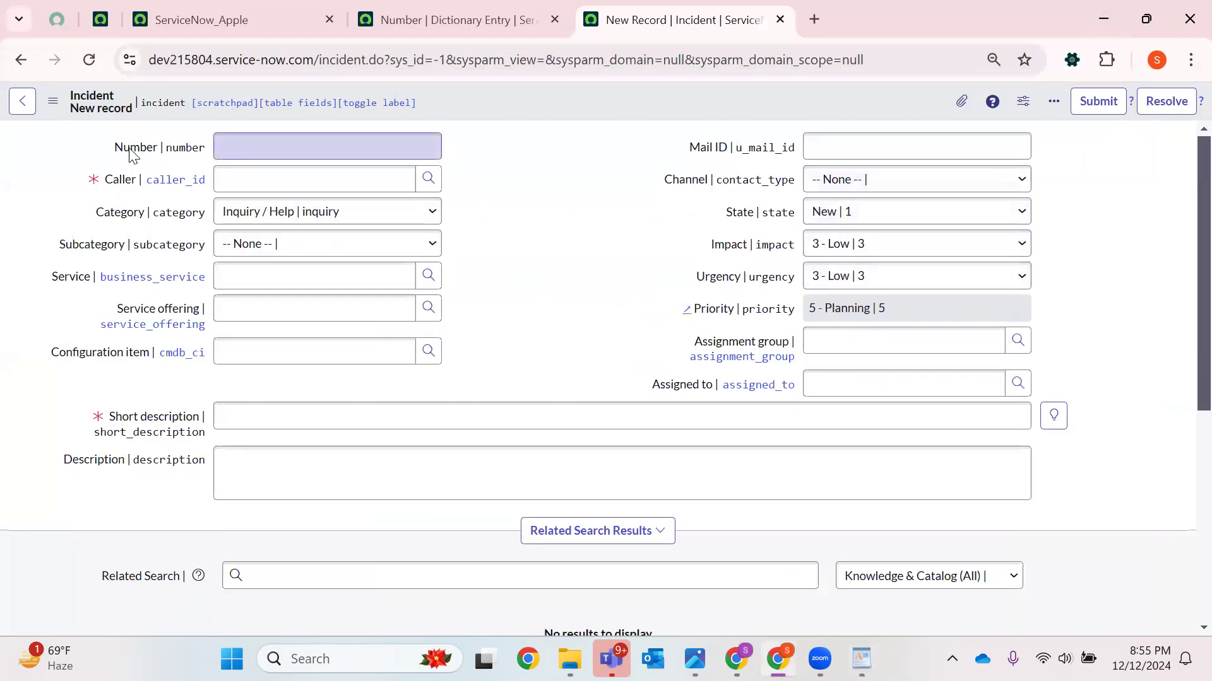
pyautogui.rightClick(130, 150)
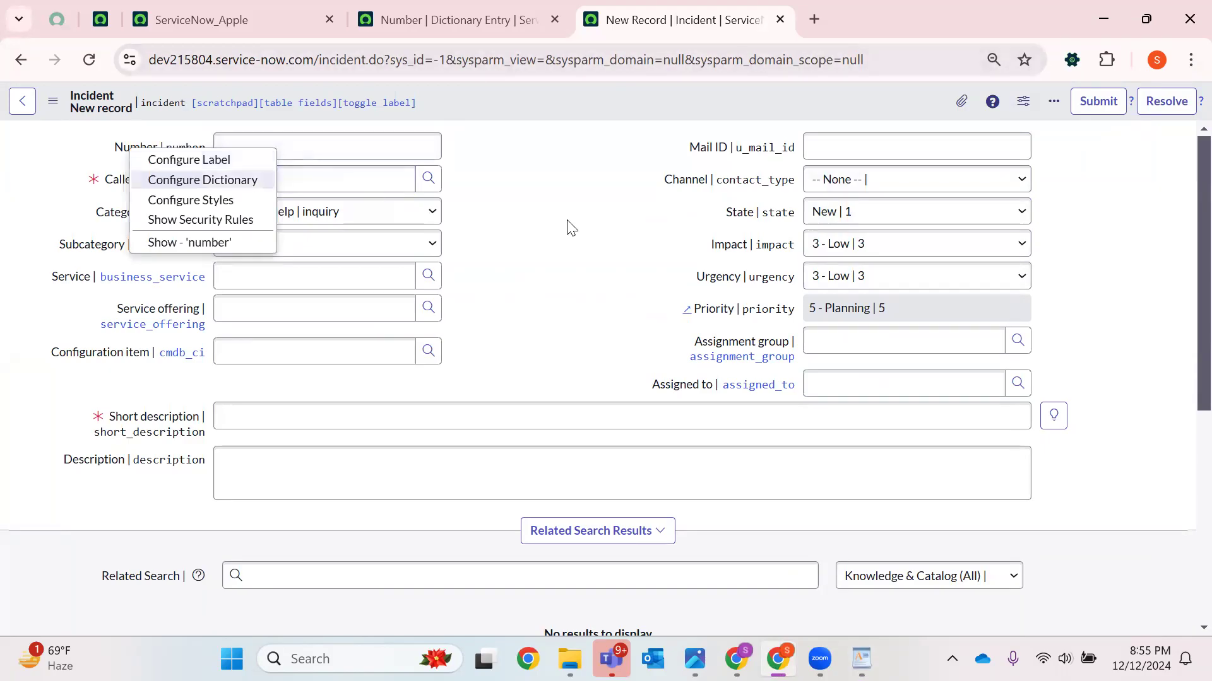
pyautogui.click(291, 147)
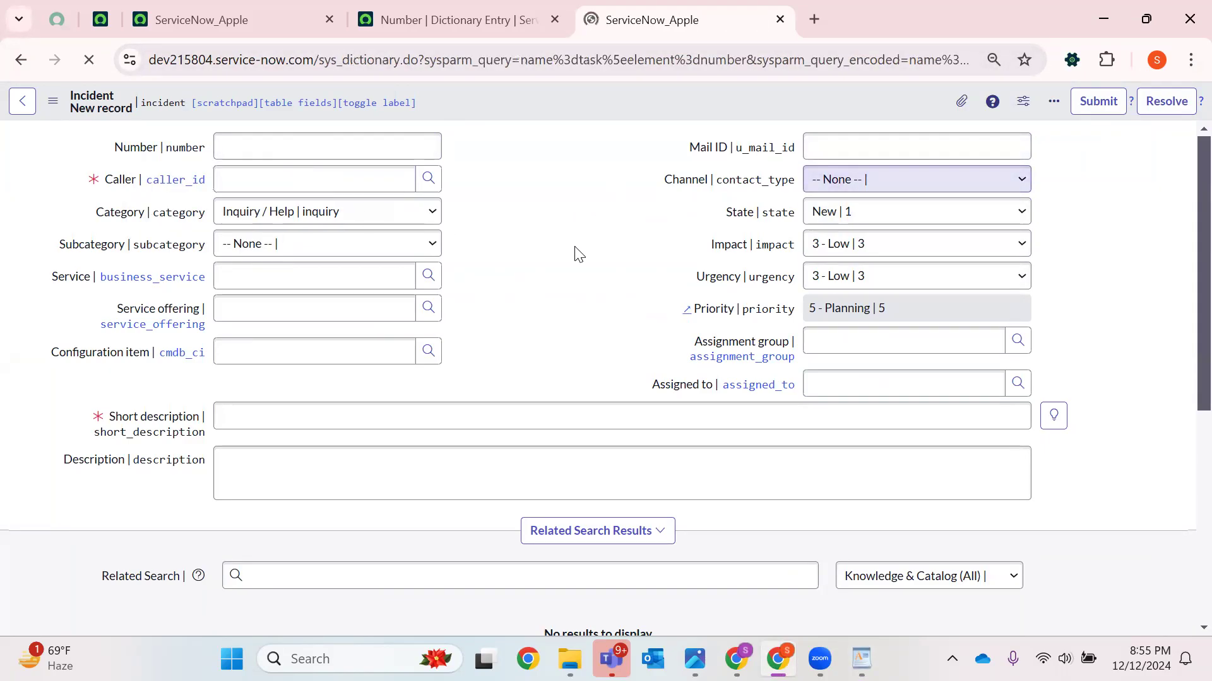
pyautogui.scroll(-5, 536, 354)
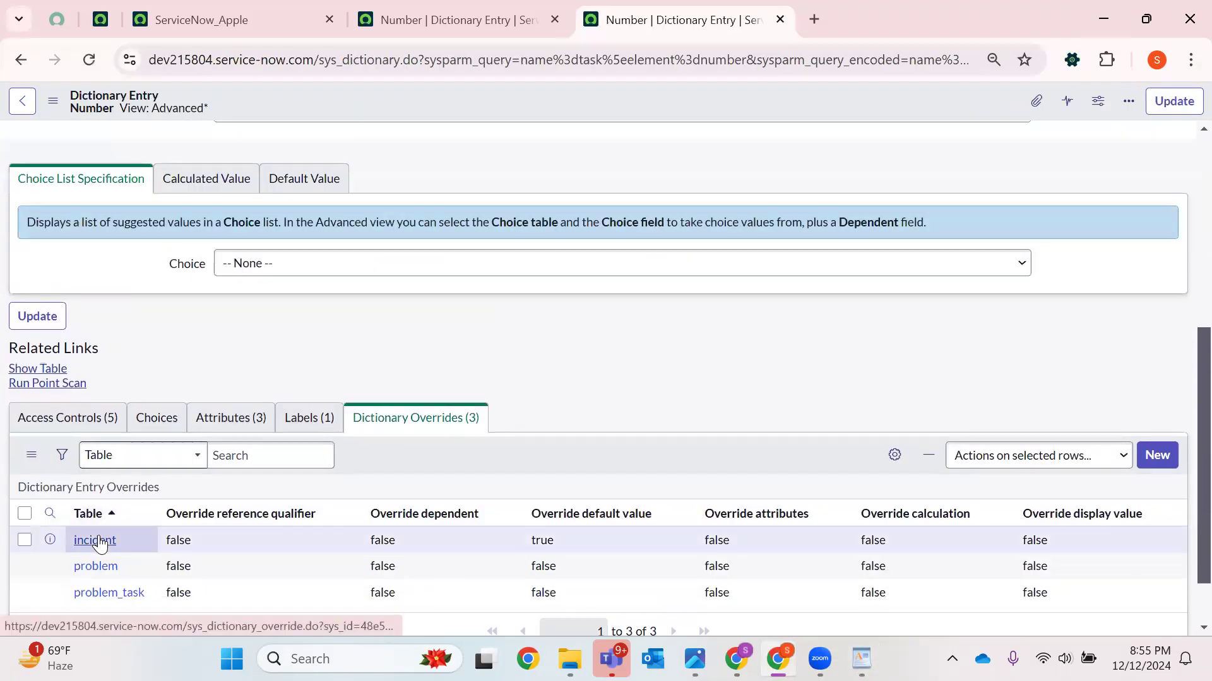
pyautogui.rightClick(98, 535)
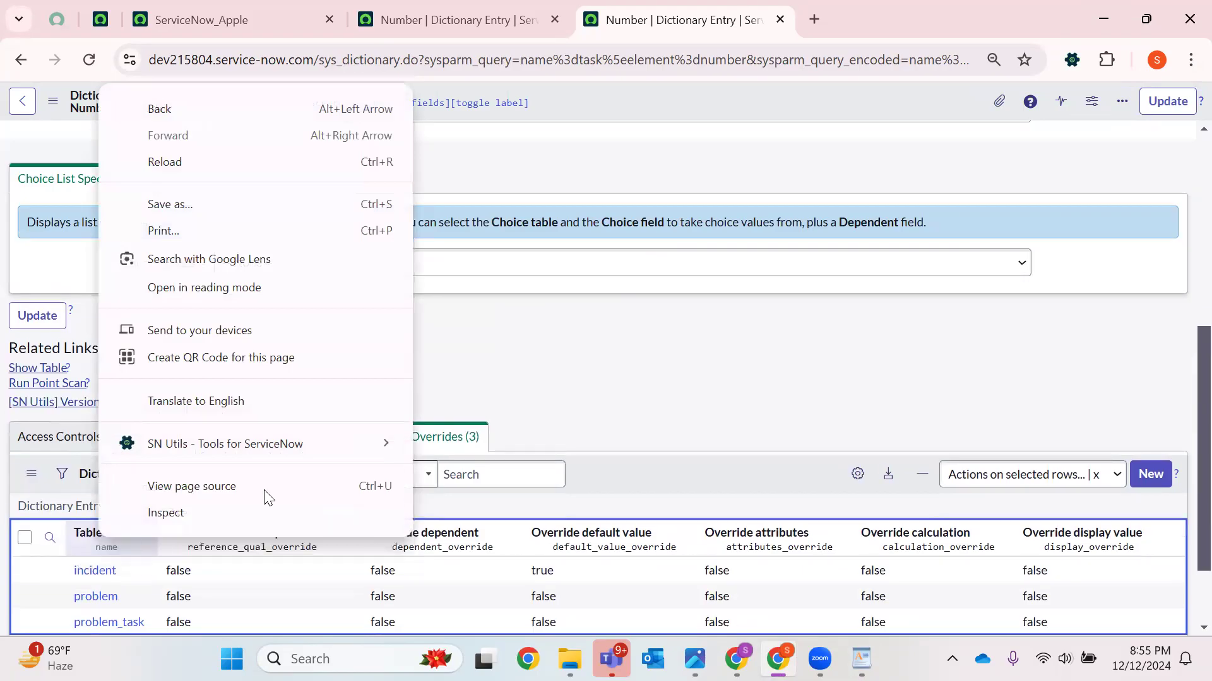
pyautogui.click(83, 555)
pyautogui.rightClick(94, 570)
pyautogui.click(209, 314)
pyautogui.click(862, 7)
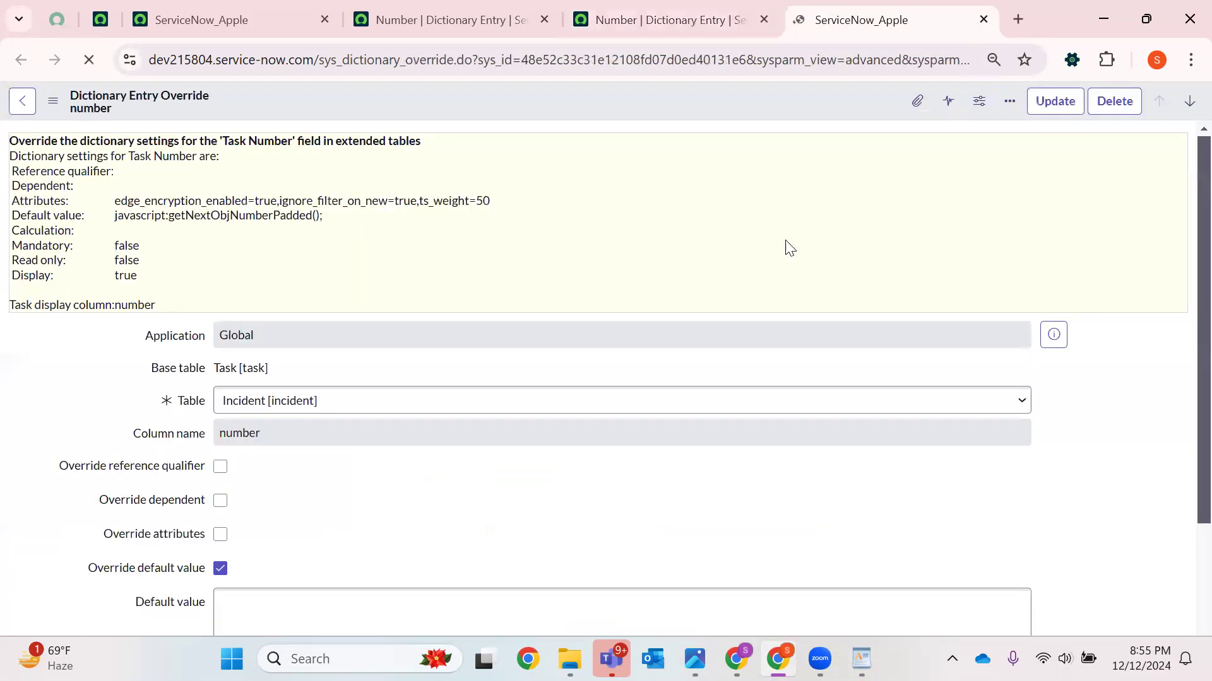
# Set the override's default value to HAPPYDEC and update the record
pyautogui.scroll(-3, 284, 428)
pyautogui.click(265, 444)
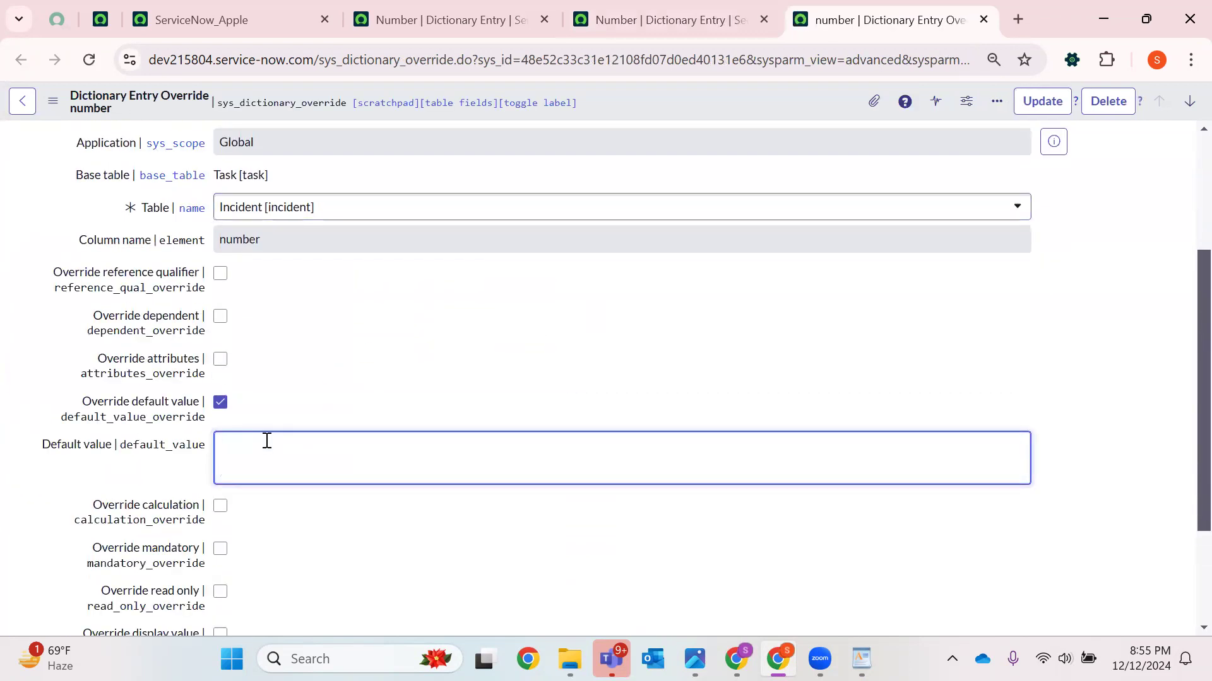
pyautogui.write('HAPPYDEC')
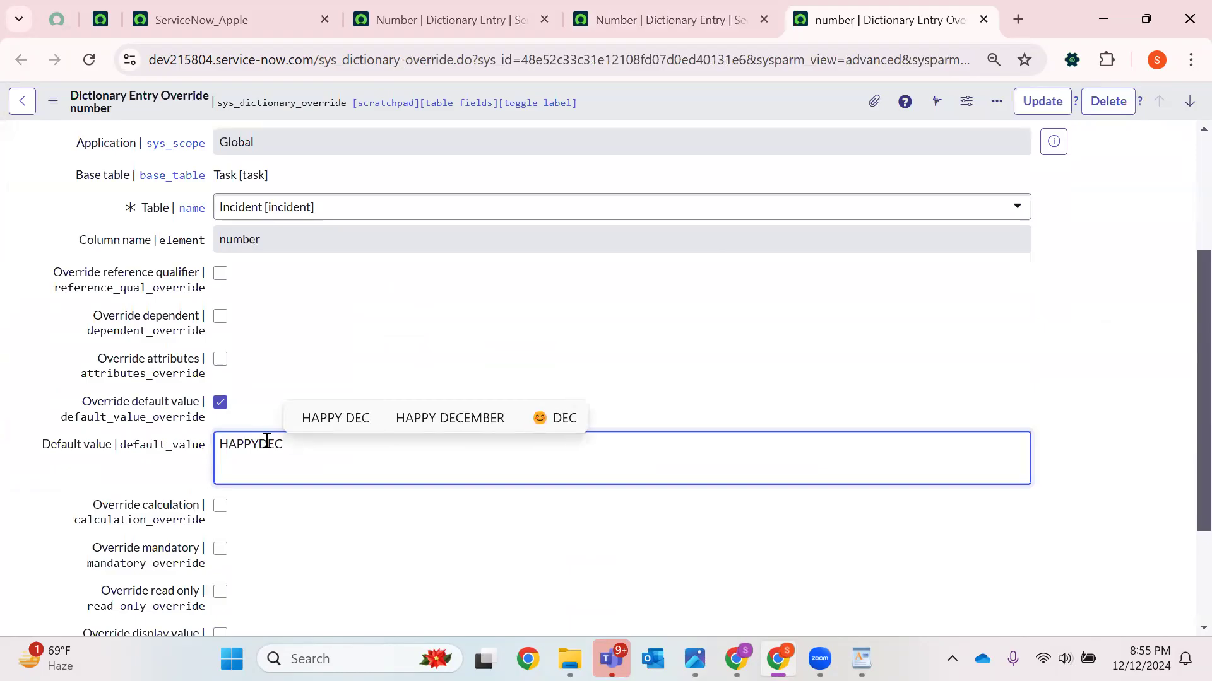
pyautogui.click(1041, 101)
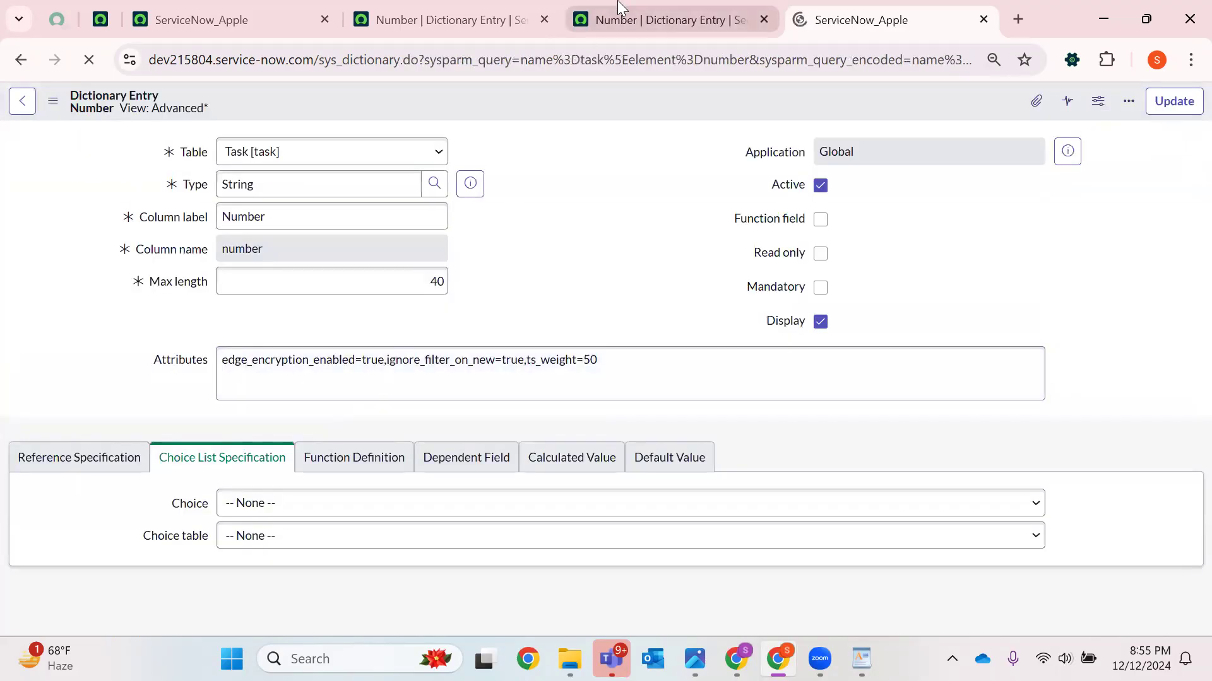
# Open a new Incident record from navigation history in a new tab to check the Number default
pyautogui.click(618, 9)
pyautogui.click(470, 24)
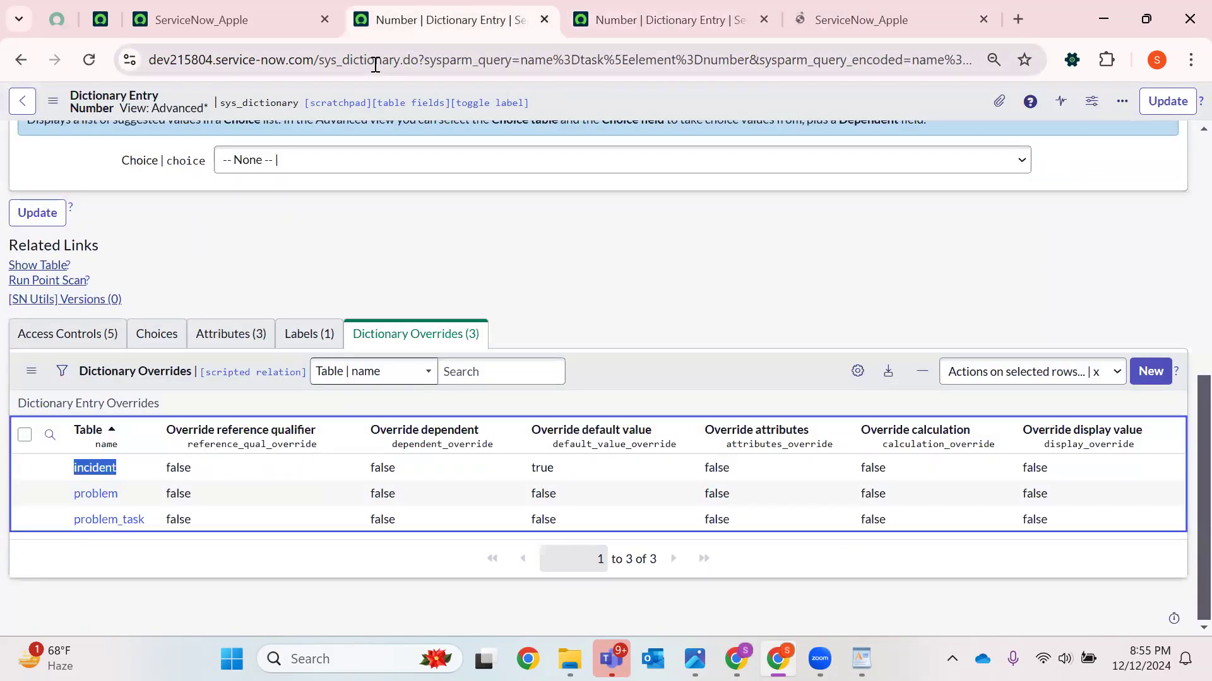
pyautogui.click(541, 22)
pyautogui.click(243, 8)
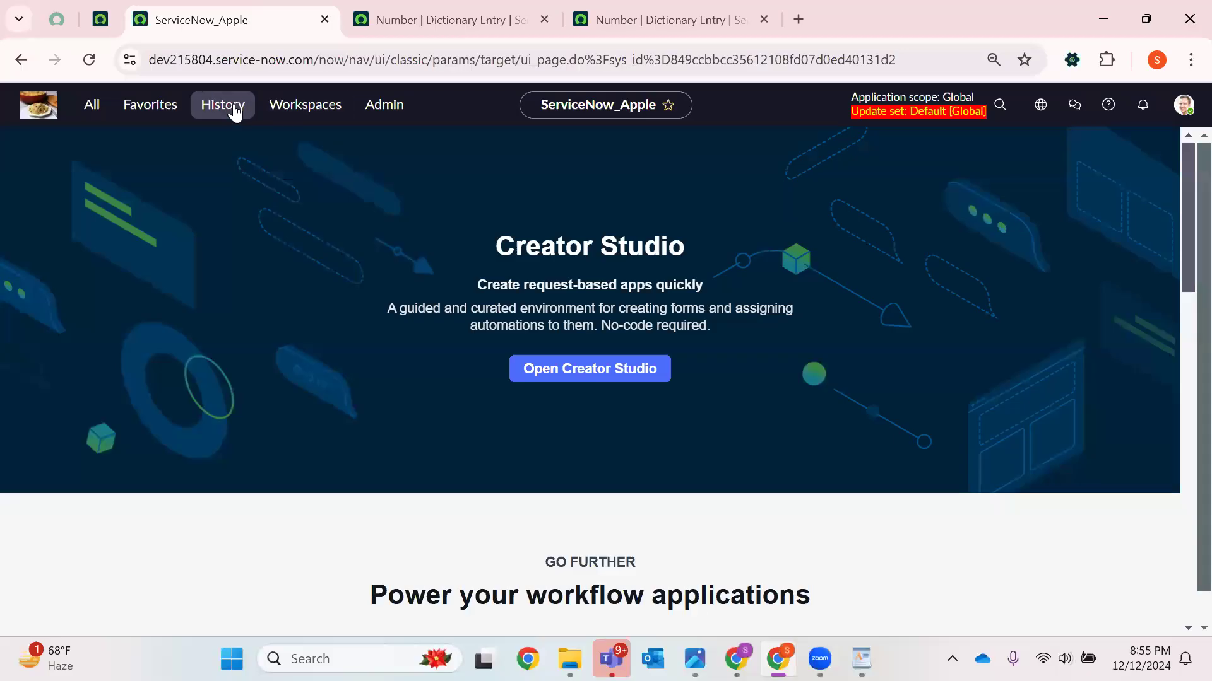
pyautogui.click(219, 103)
pyautogui.rightClick(154, 291)
pyautogui.click(238, 308)
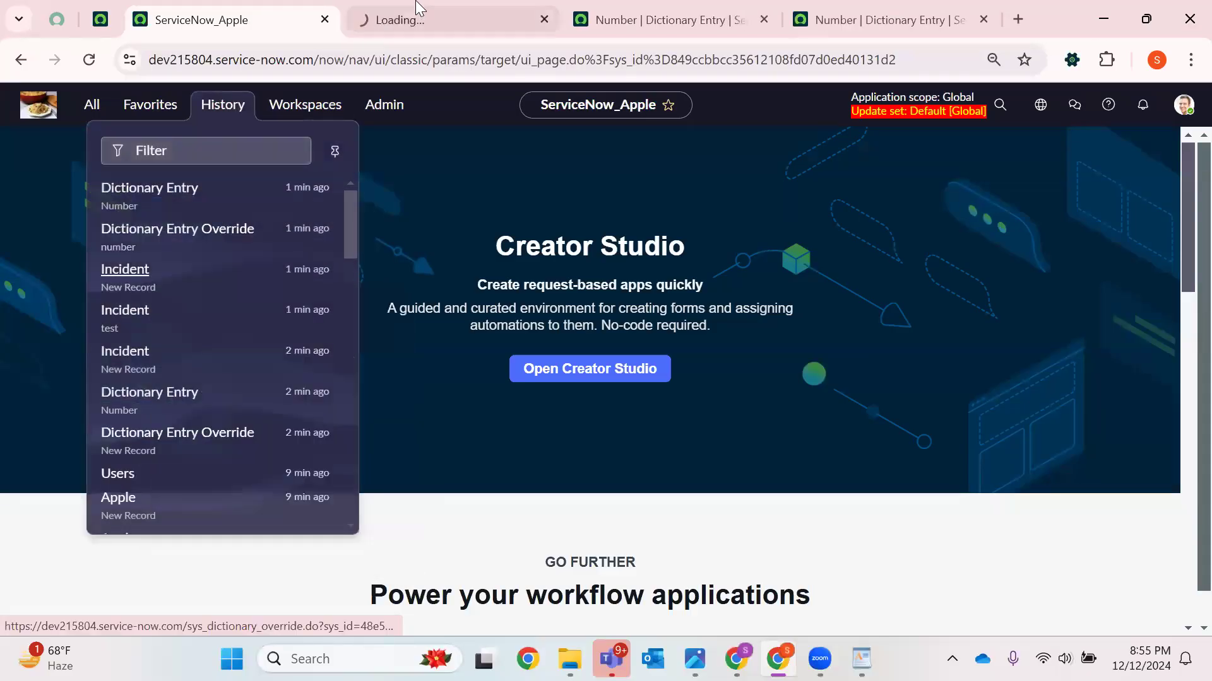
pyautogui.click(429, 19)
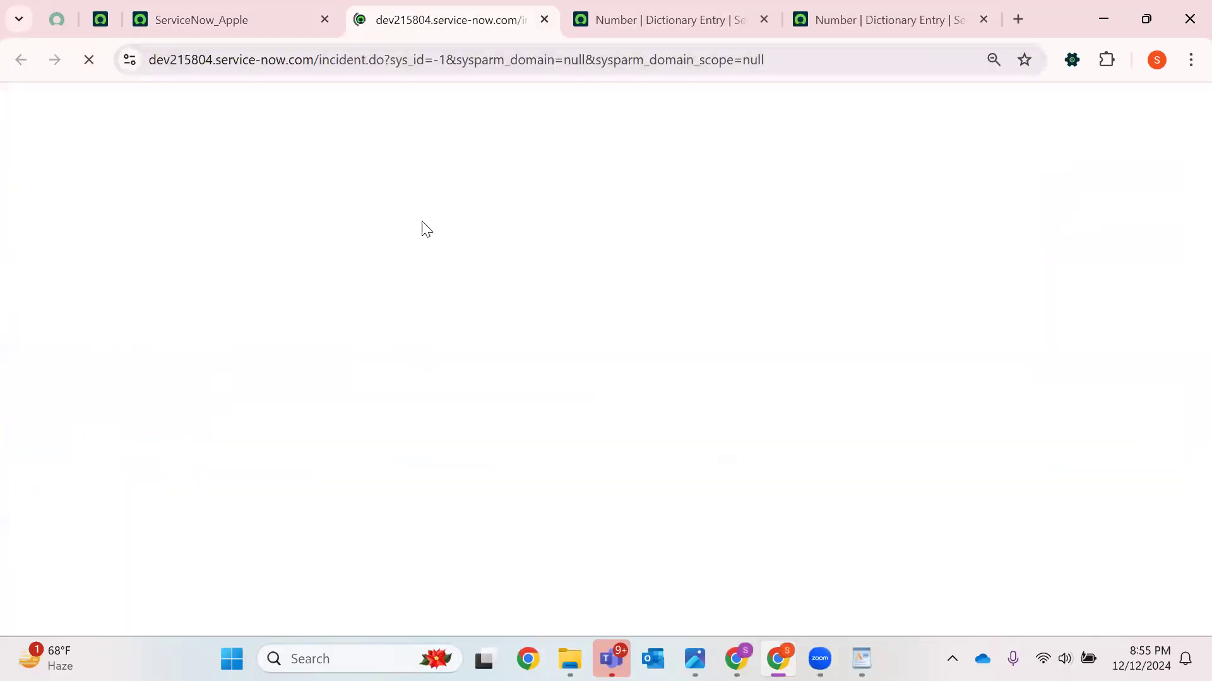
pyautogui.doubleClick(275, 156)
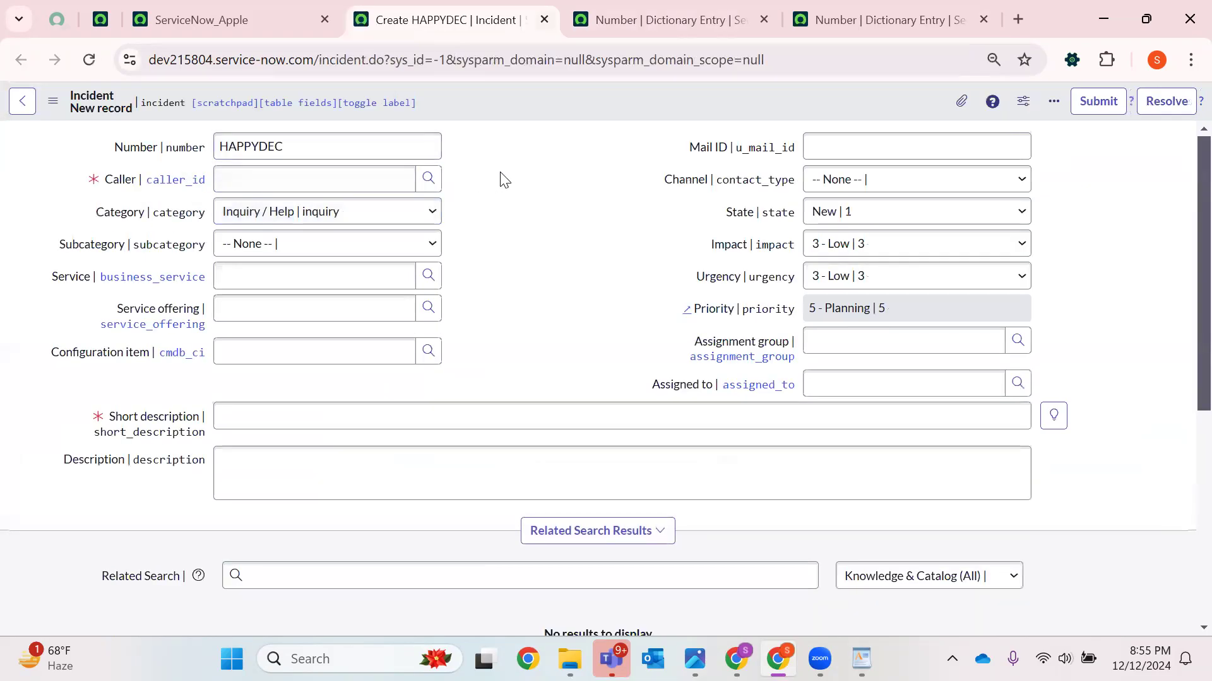
# Set Override default value to false for the incident override in the Dictionary Overrides list
pyautogui.click(877, 19)
pyautogui.scroll(-10, 331, 486)
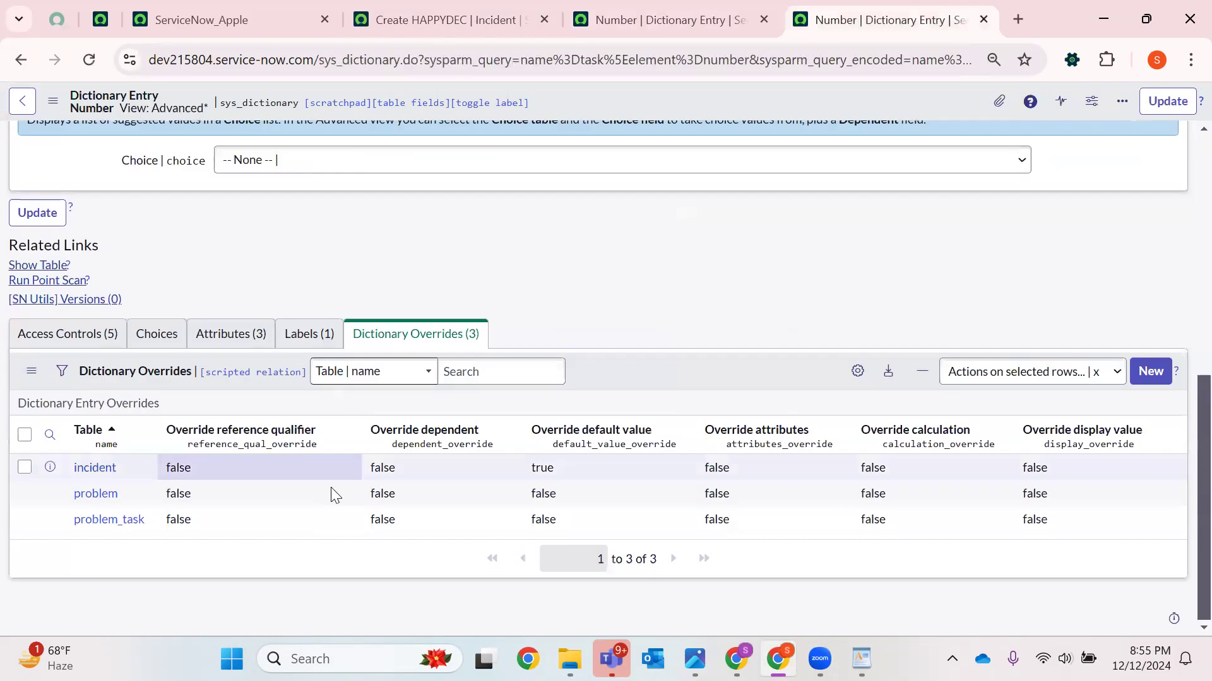
pyautogui.click(579, 467)
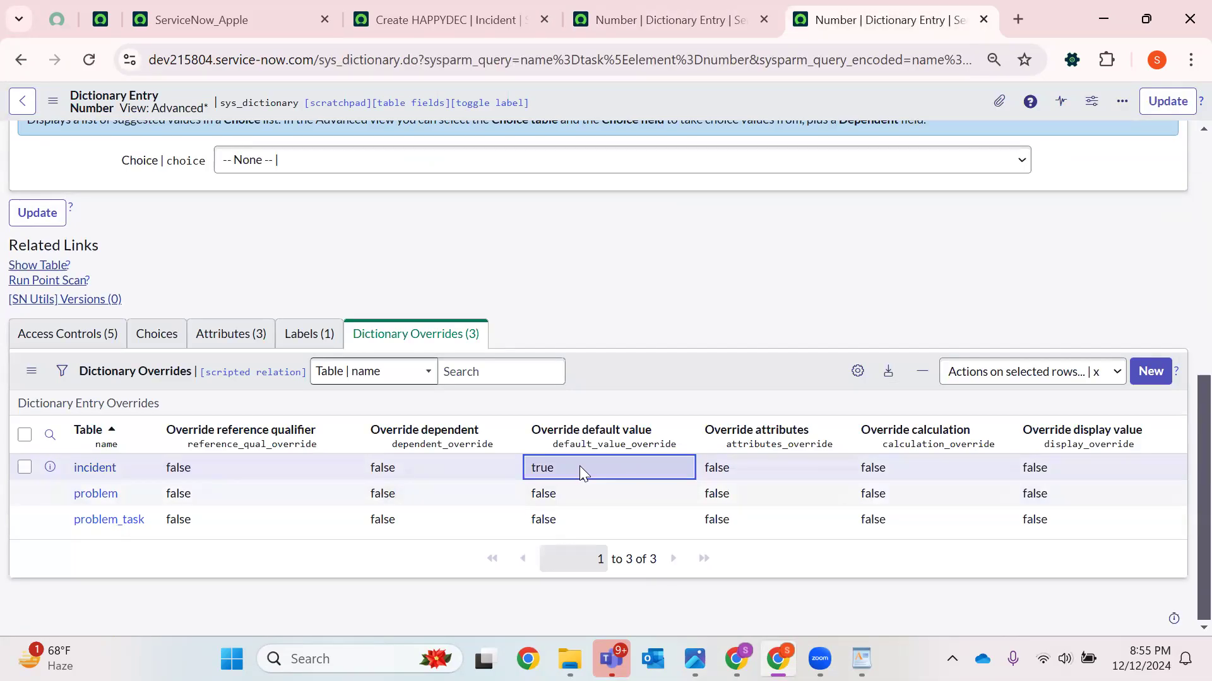
pyautogui.doubleClick(587, 469)
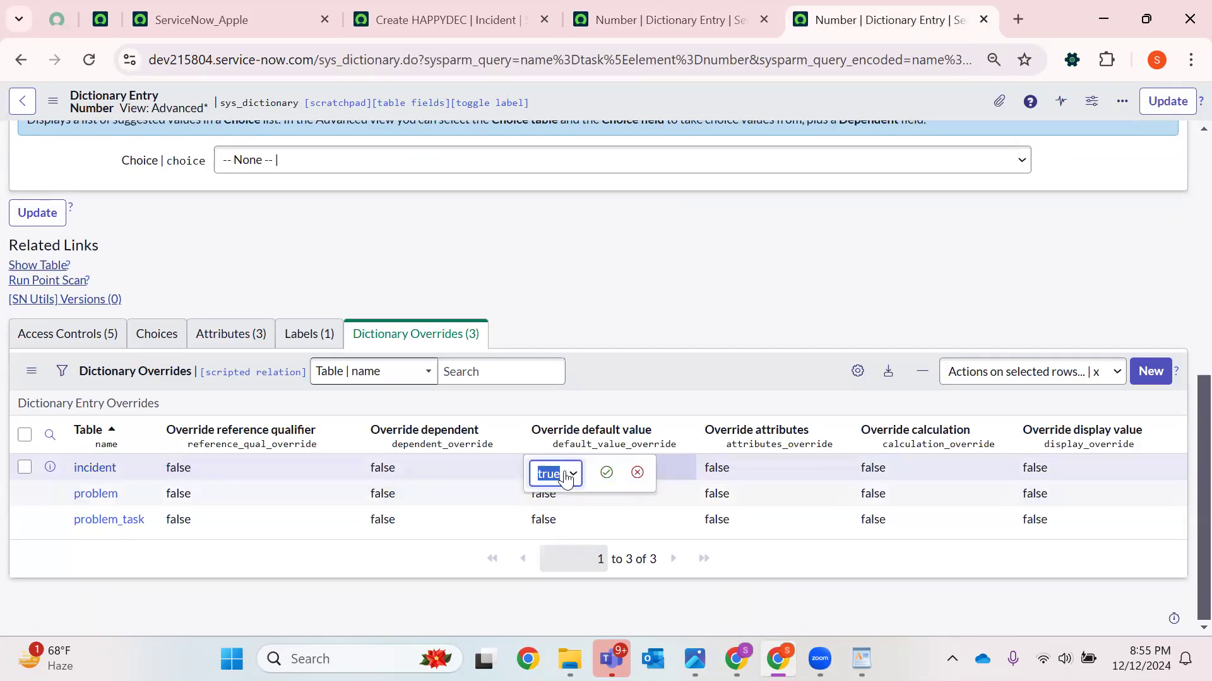
pyautogui.click(605, 472)
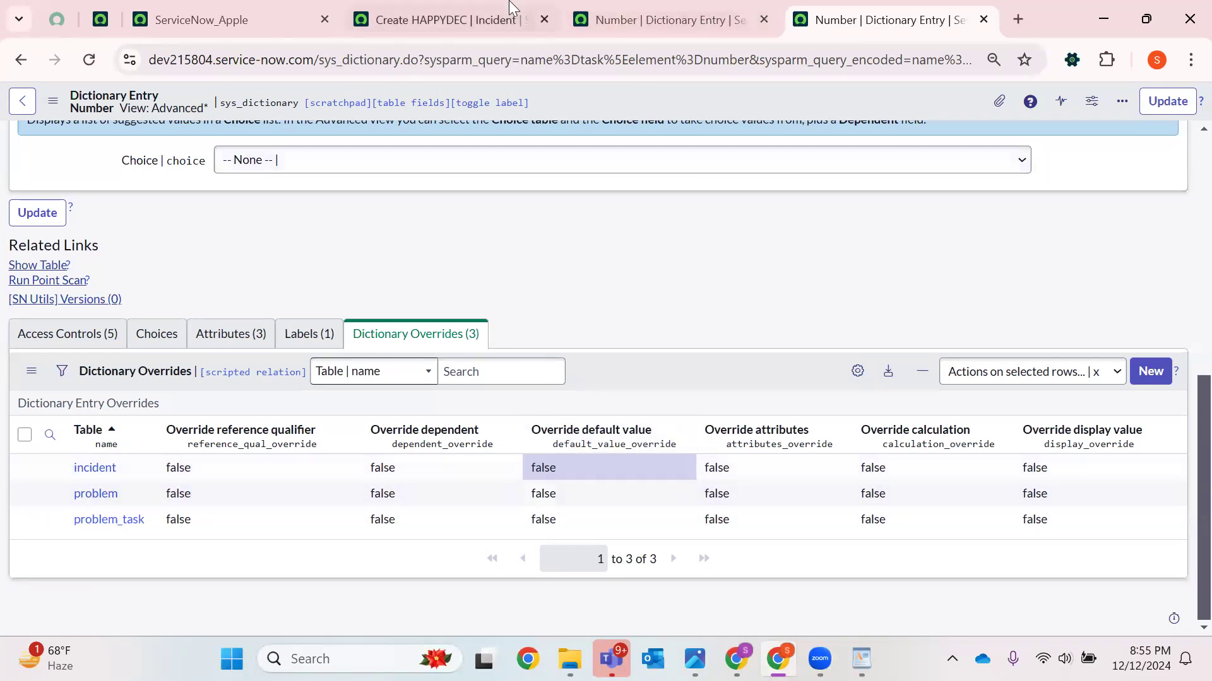
# Reload the new Incident form to check the Number field's default
pyautogui.click(445, 19)
pyautogui.click(89, 61)
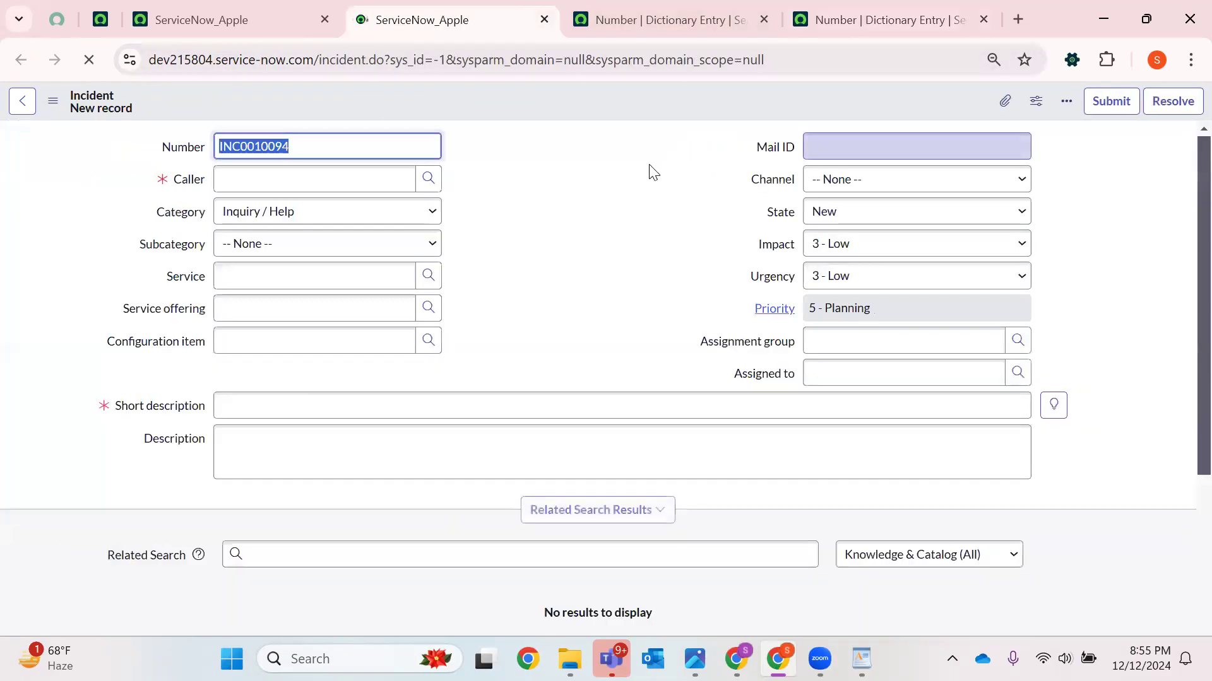
pyautogui.press('F5')
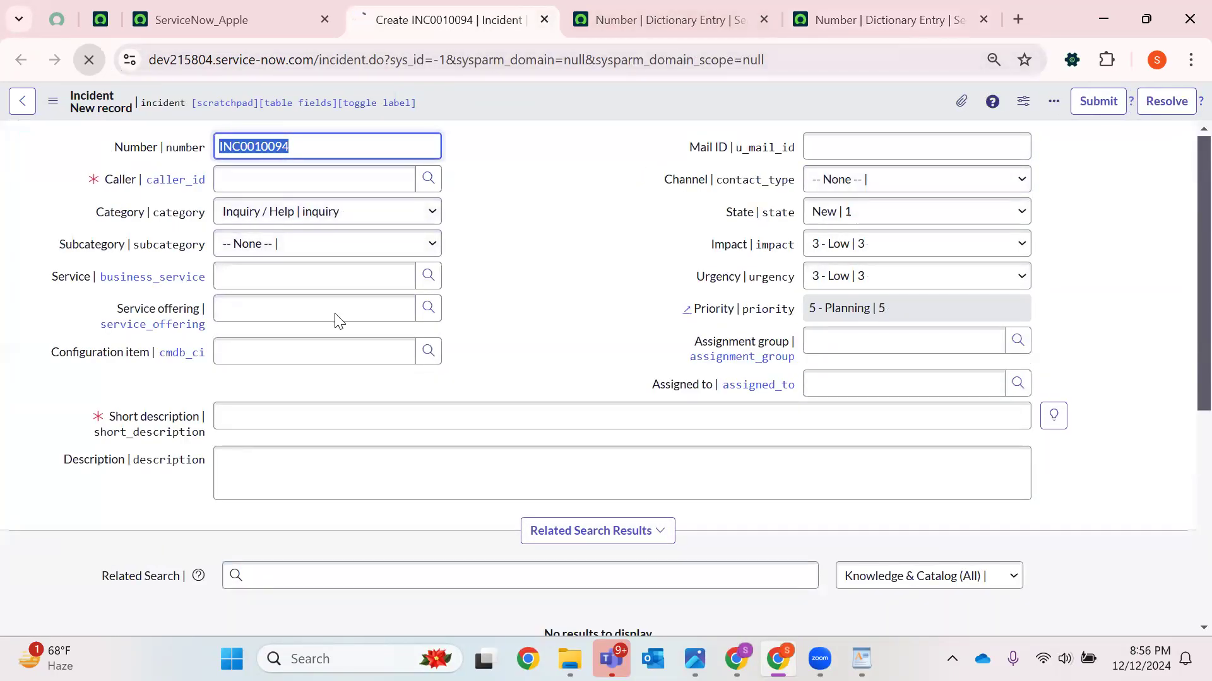